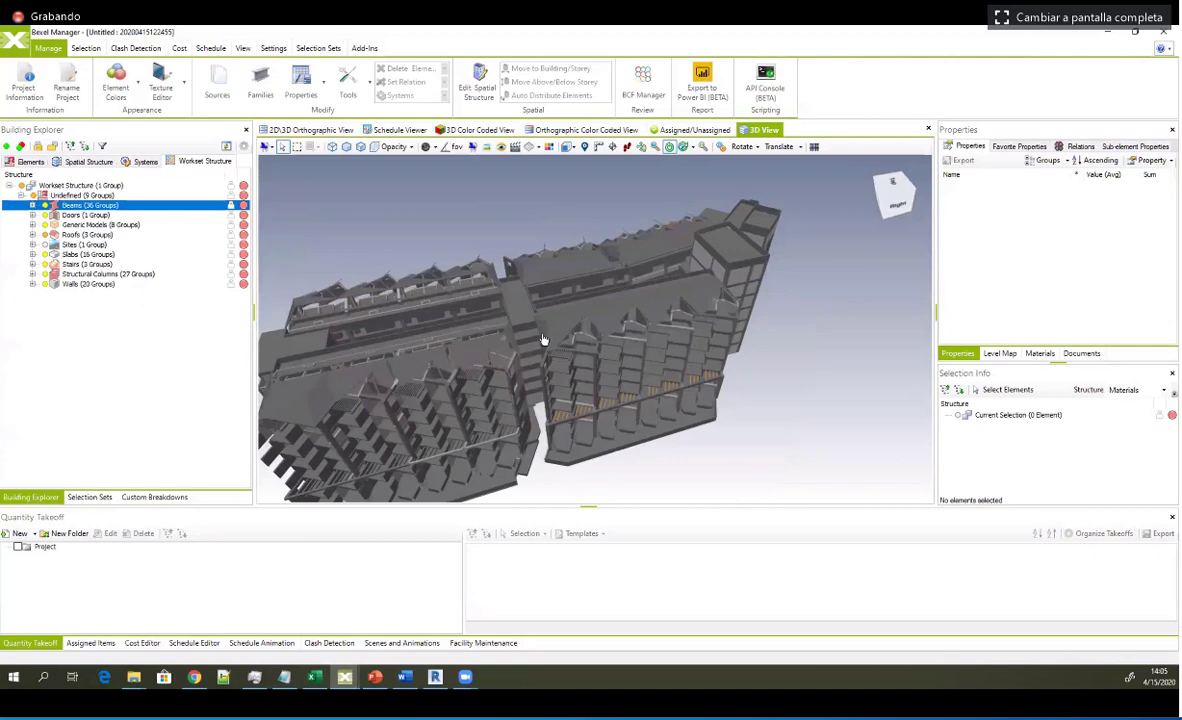
Step: Examine the hotel building's facades, roofs, staircases and beams from several angles in the 3D model
left_click_drag(633, 318, 624, 344)
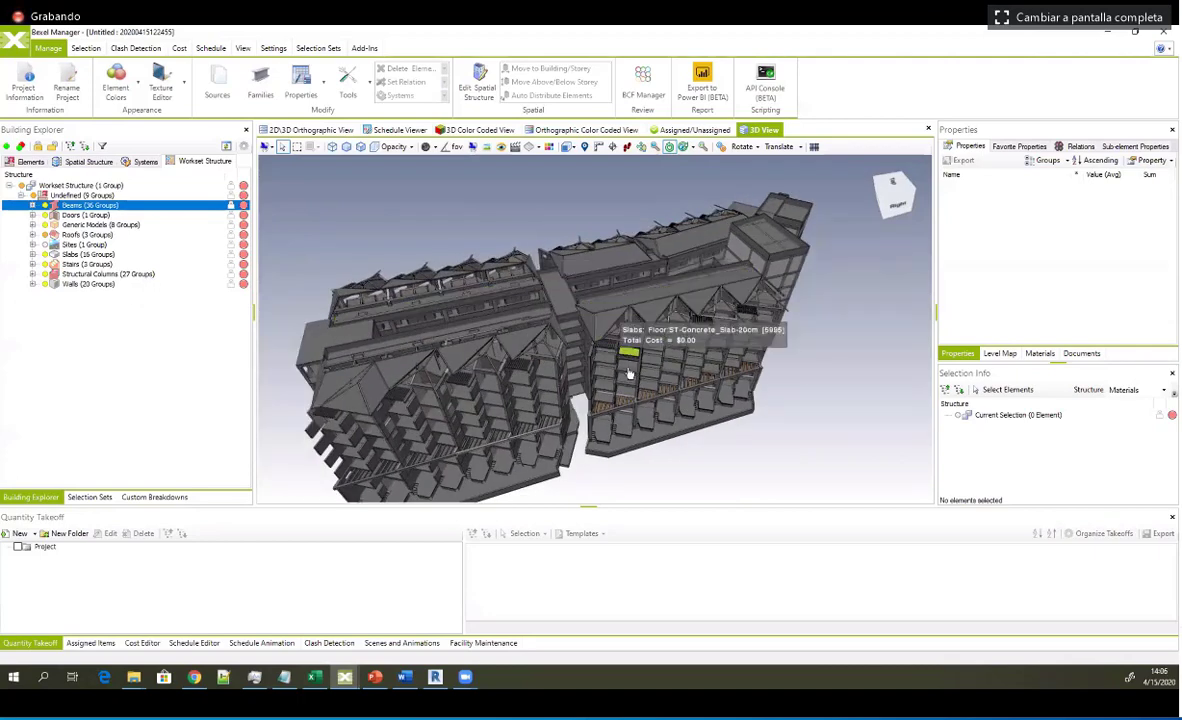
left_click_drag(579, 345, 600, 349)
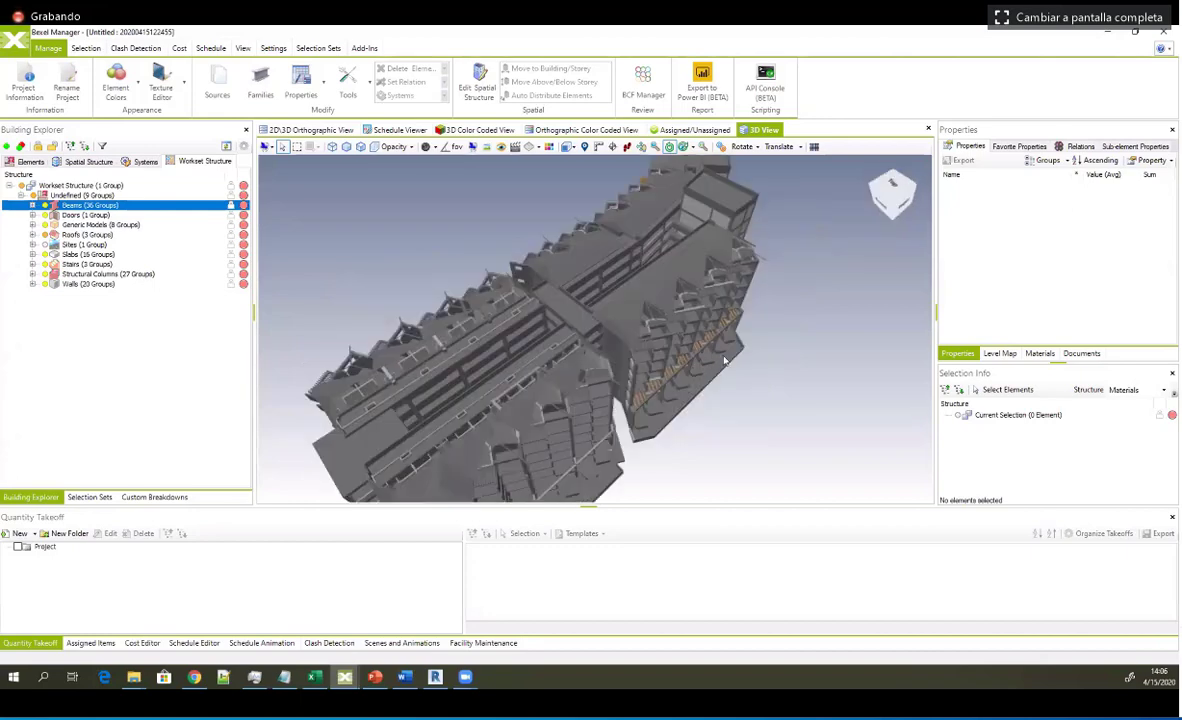
left_click_drag(670, 334, 647, 343)
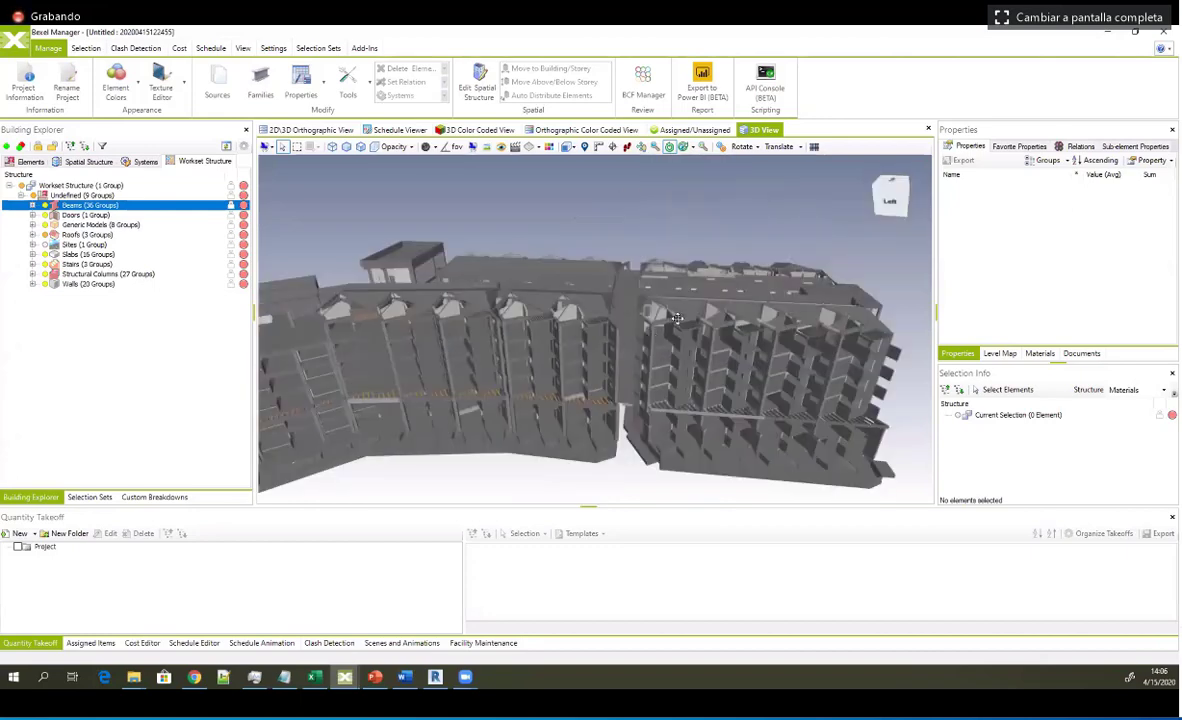
mouse_move(686, 330)
left_mouse_down()
mouse_move(629, 314)
mouse_move(678, 344)
left_mouse_up()
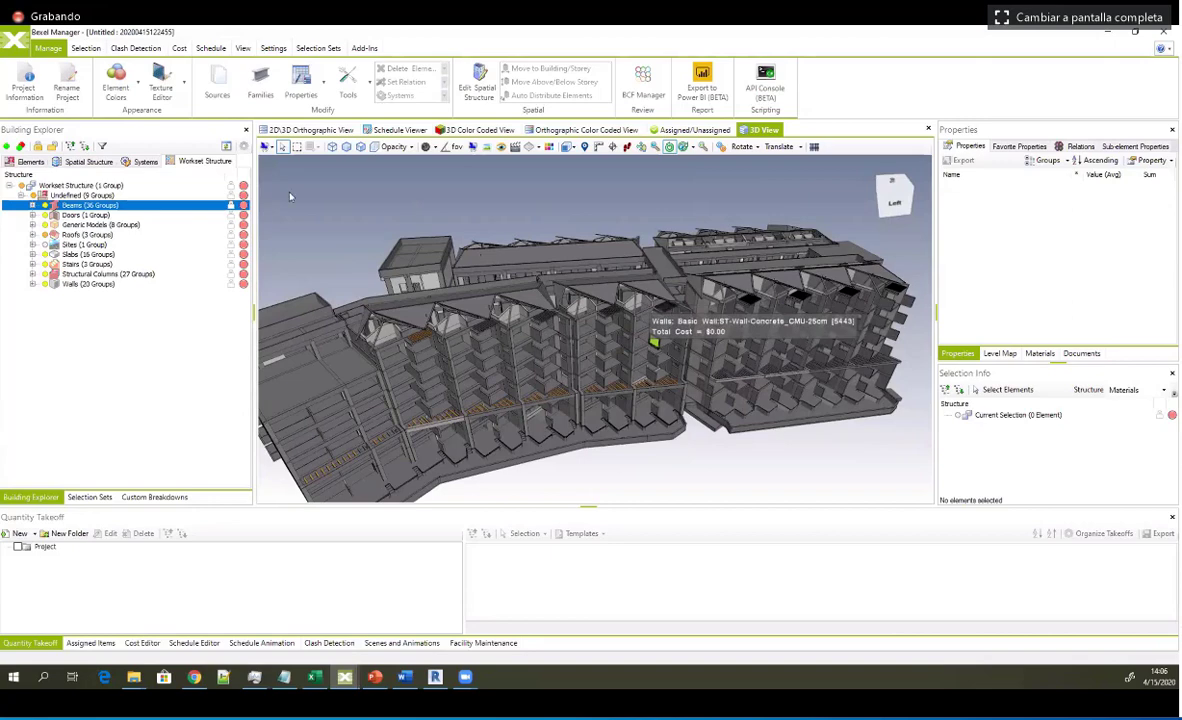
scroll(389, 219, "up", 2)
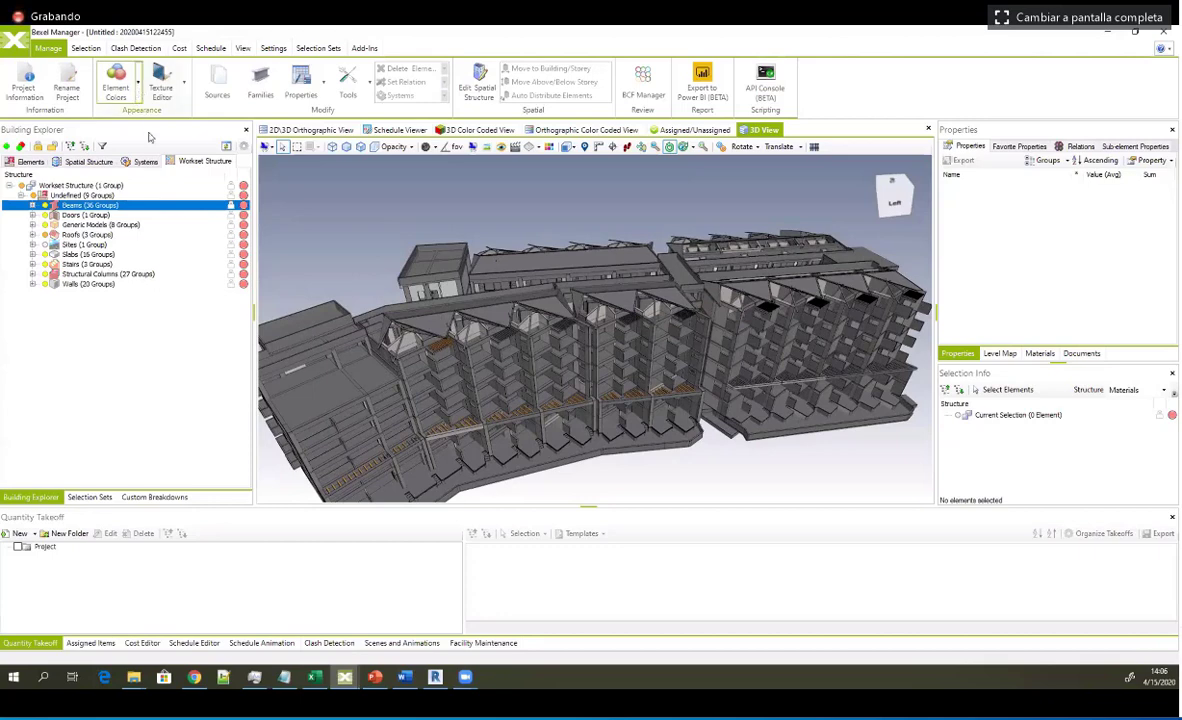
left_click(138, 84)
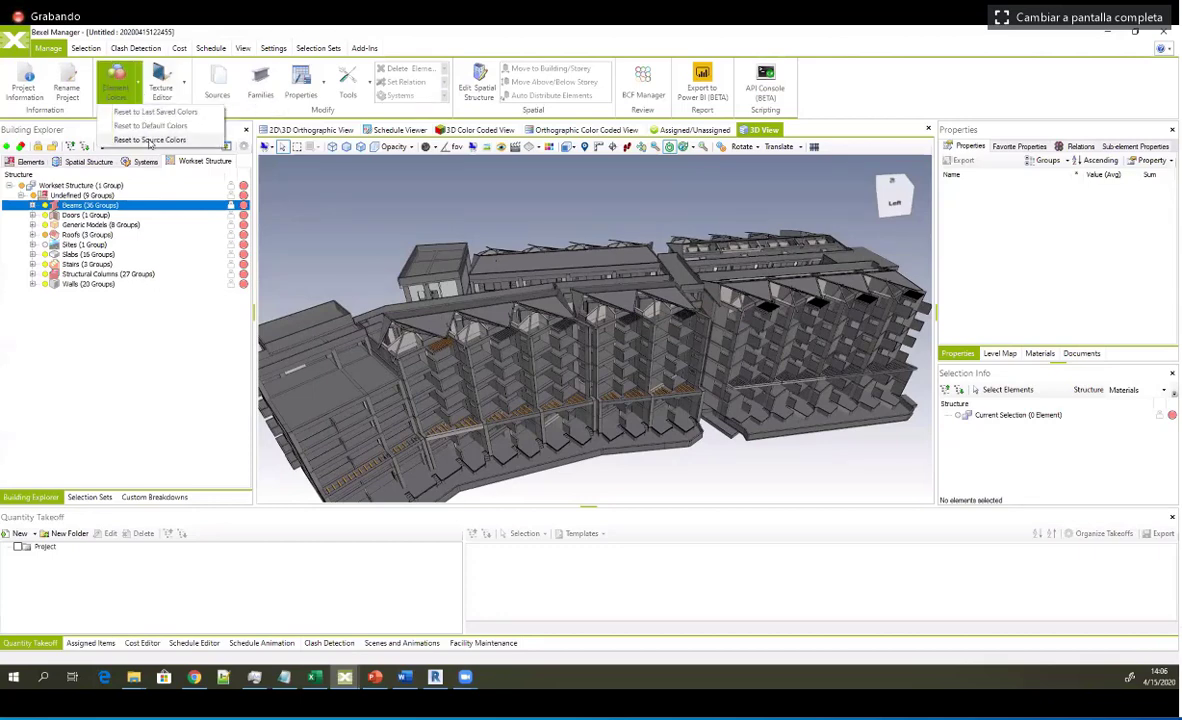
left_click(573, 243)
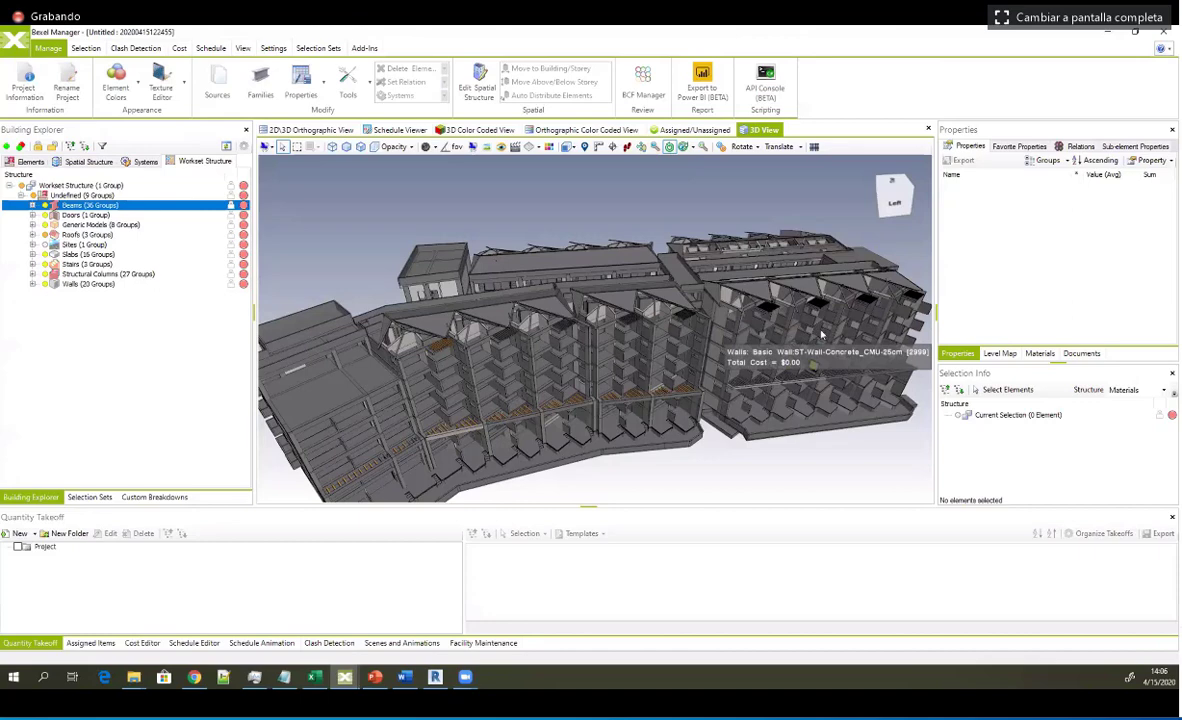
middle_click_drag(565, 378, 799, 363)
scroll(676, 364, "up", 3)
scroll(638, 382, "up", 3)
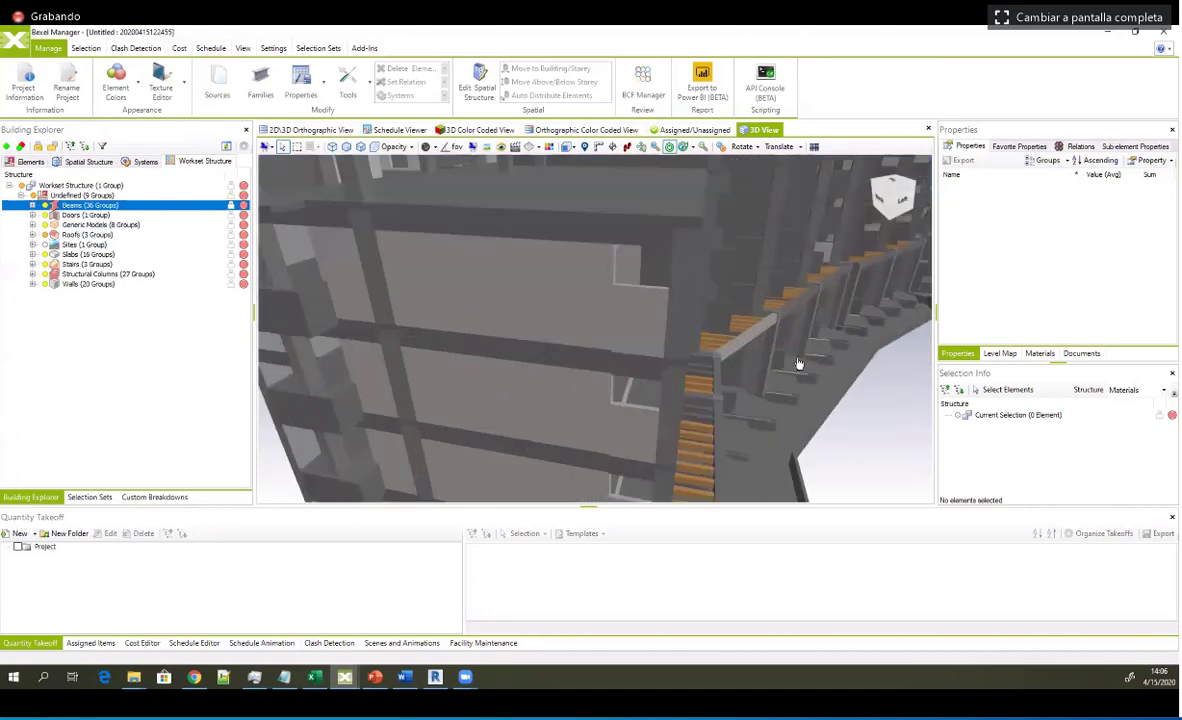
scroll(632, 348, "down", 5)
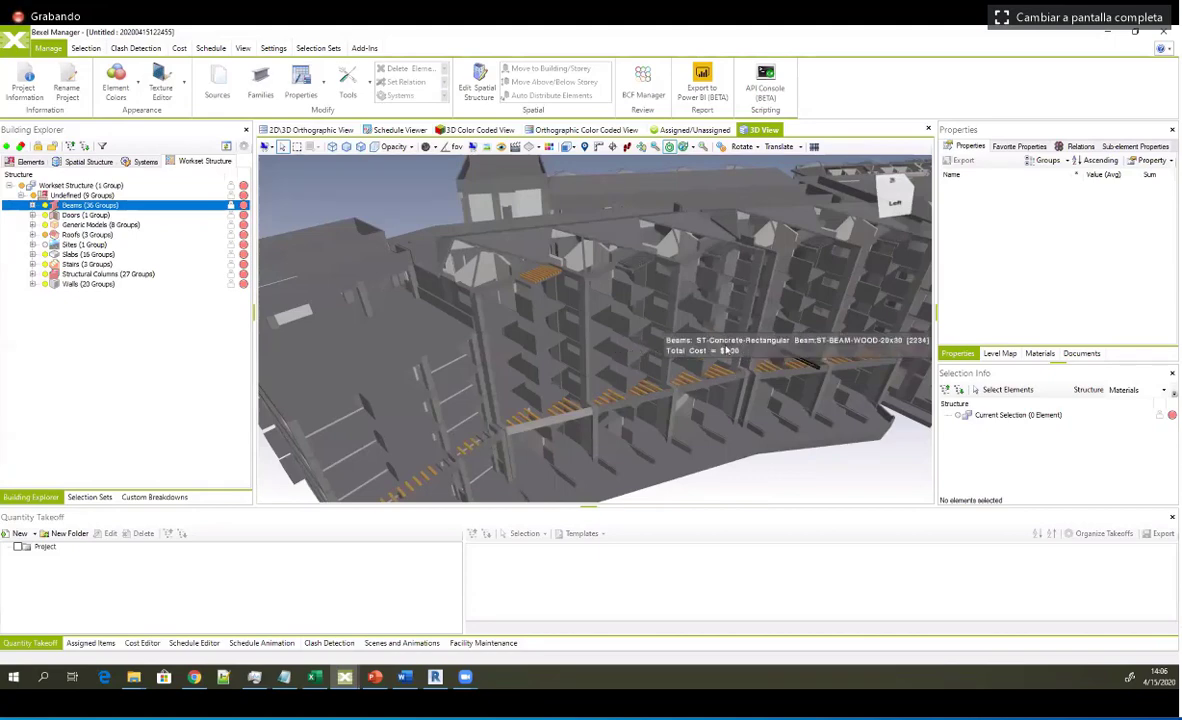
middle_click_drag(727, 350, 565, 364)
Step: Close the current project and list the versions of the Untitled project in Projects and Versions
left_click(11, 48)
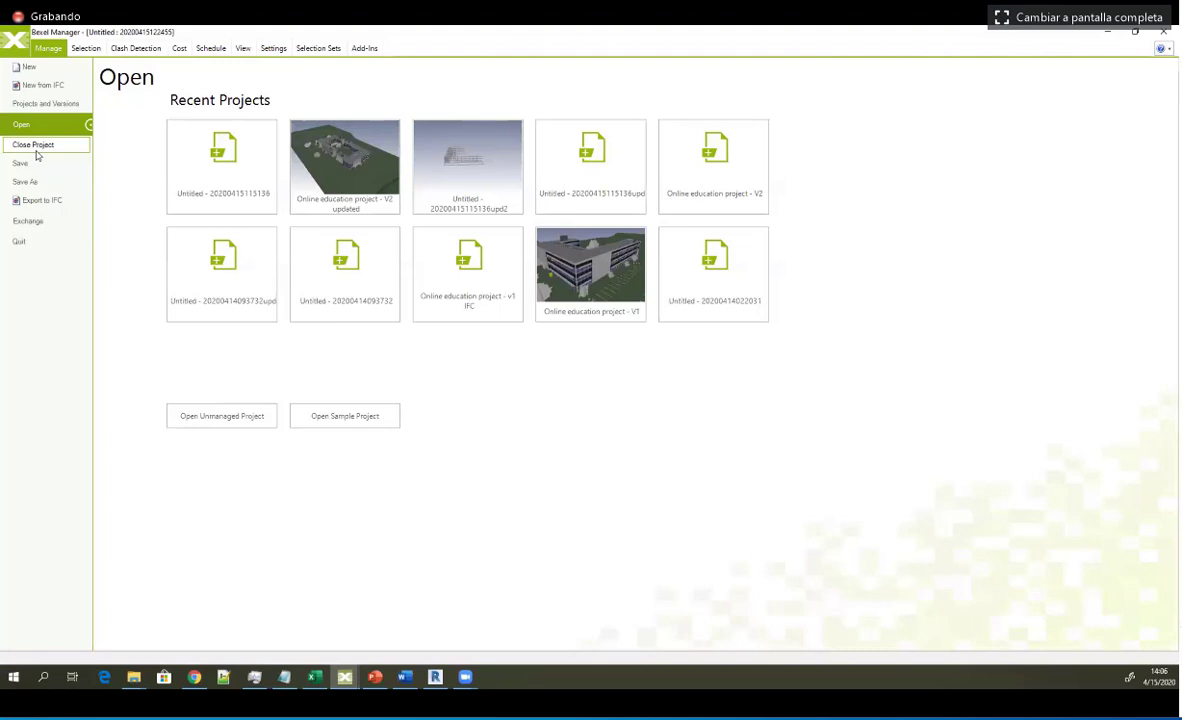
left_click(32, 145)
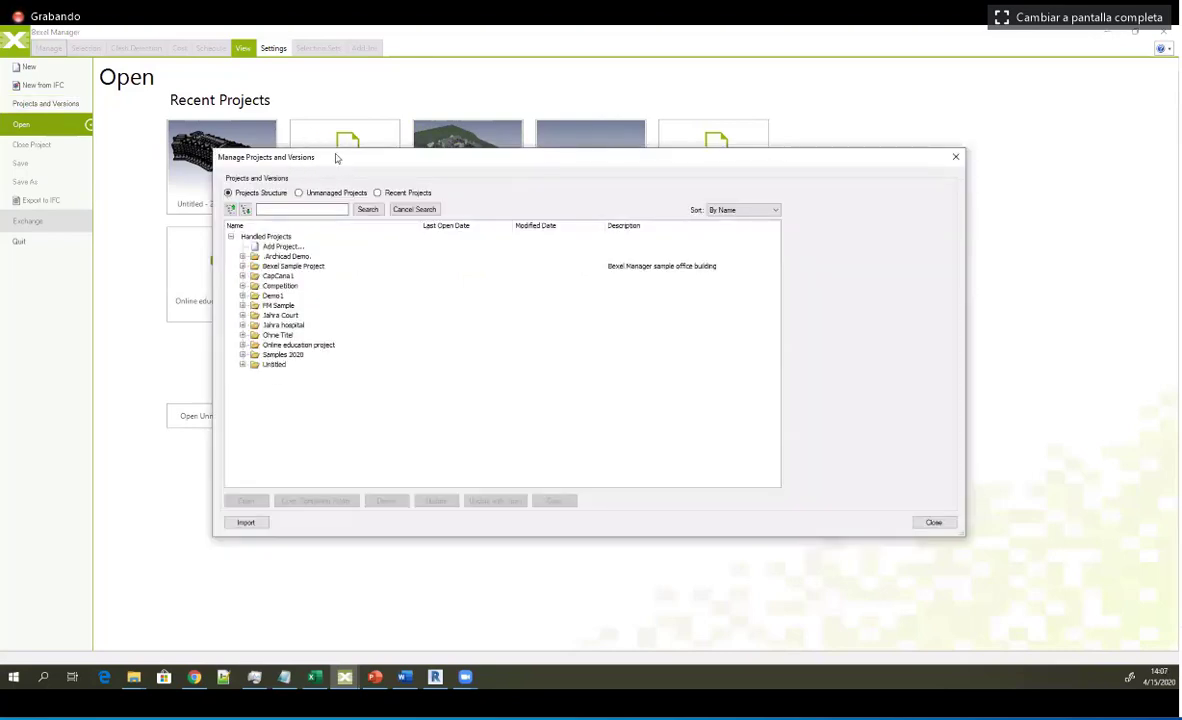
left_click_drag(337, 158, 321, 149)
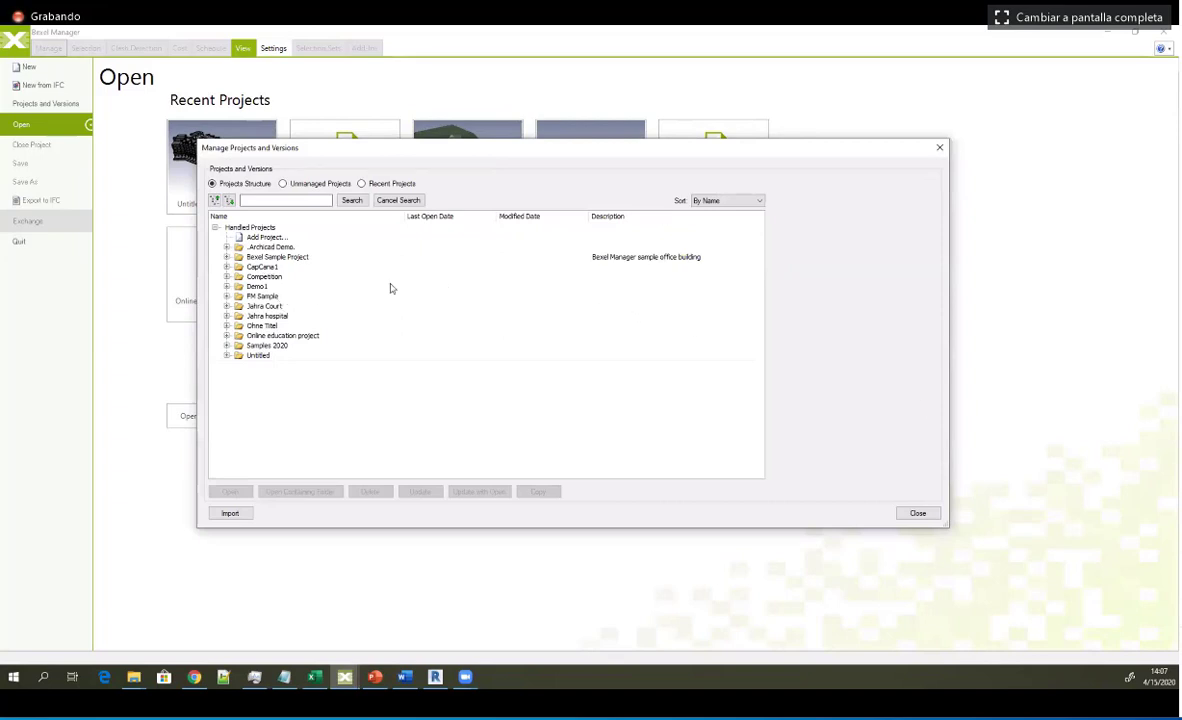
left_click(227, 336)
left_click(227, 336)
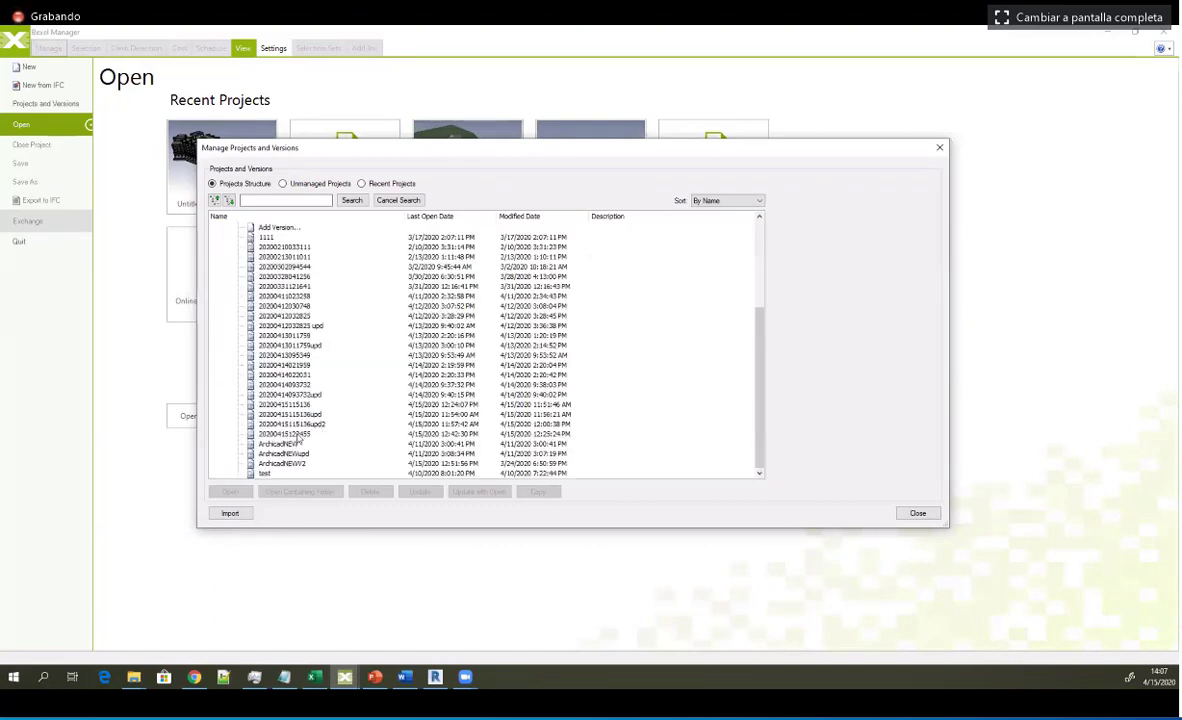
left_click(298, 436)
left_click(419, 491)
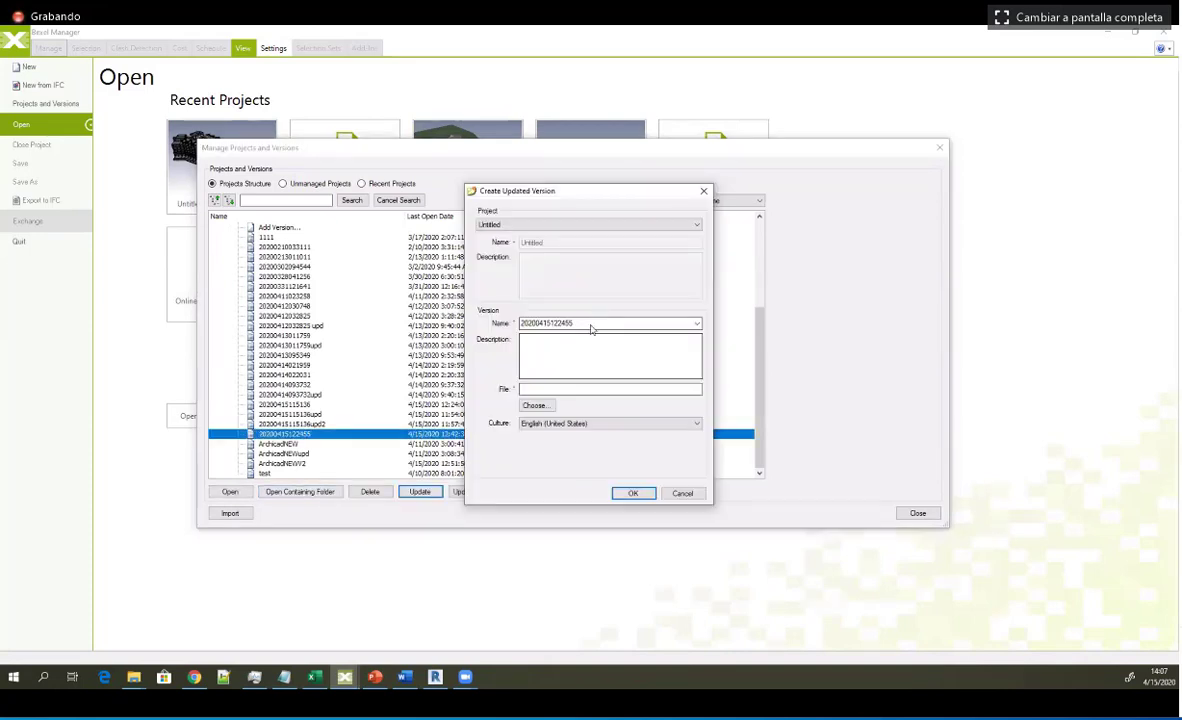
left_click_drag(587, 324, 474, 320)
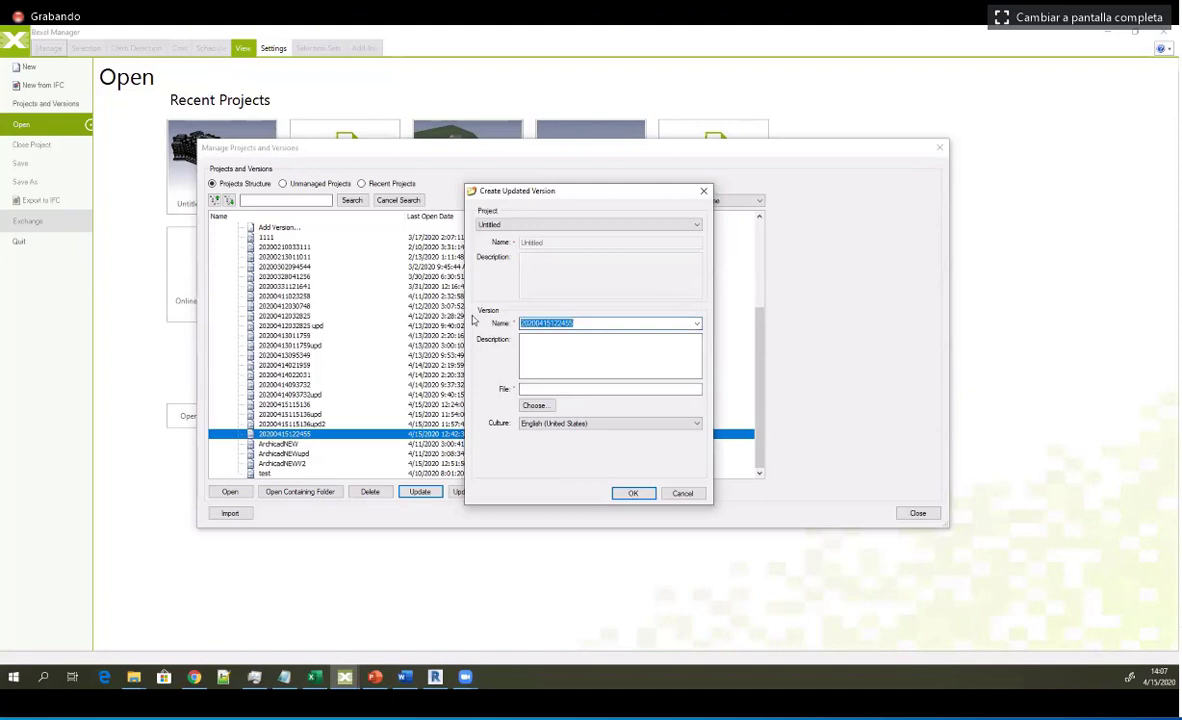
type("New Updated projec")
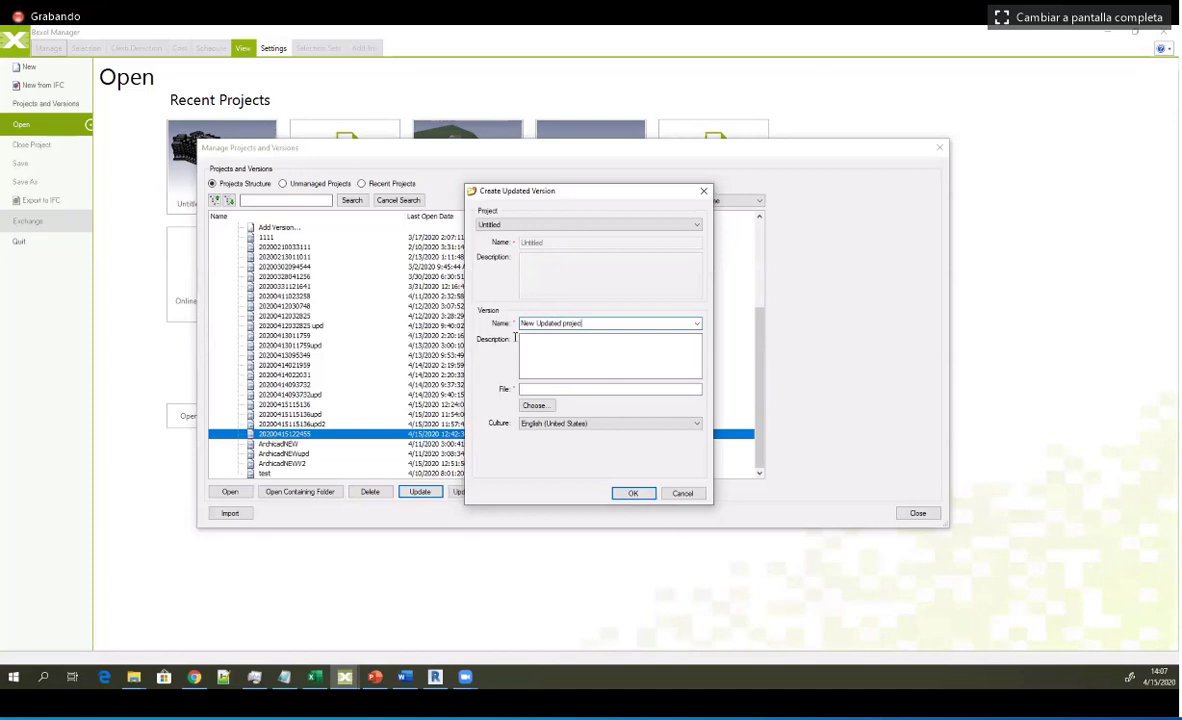
type("t")
Step: Choose BEX-Hotel1changed.ifc from the APRIL 2020 folder as the update file and confirm the new version
left_click(533, 376)
left_click(534, 405)
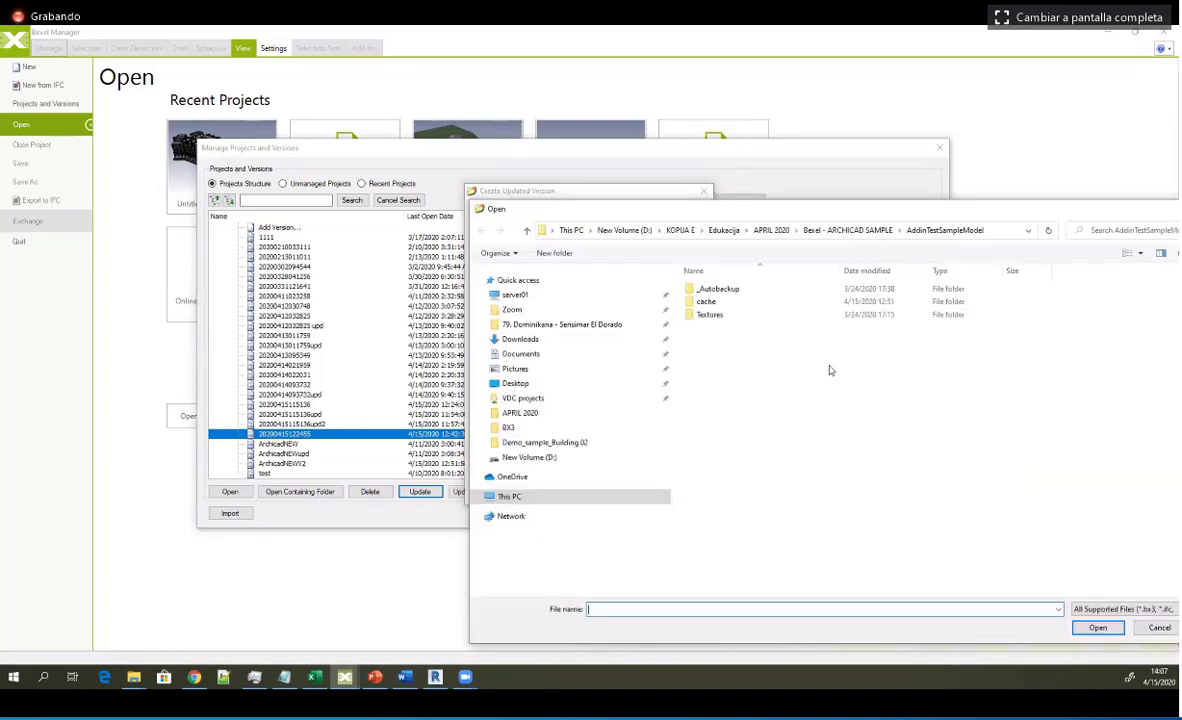
left_click(520, 412)
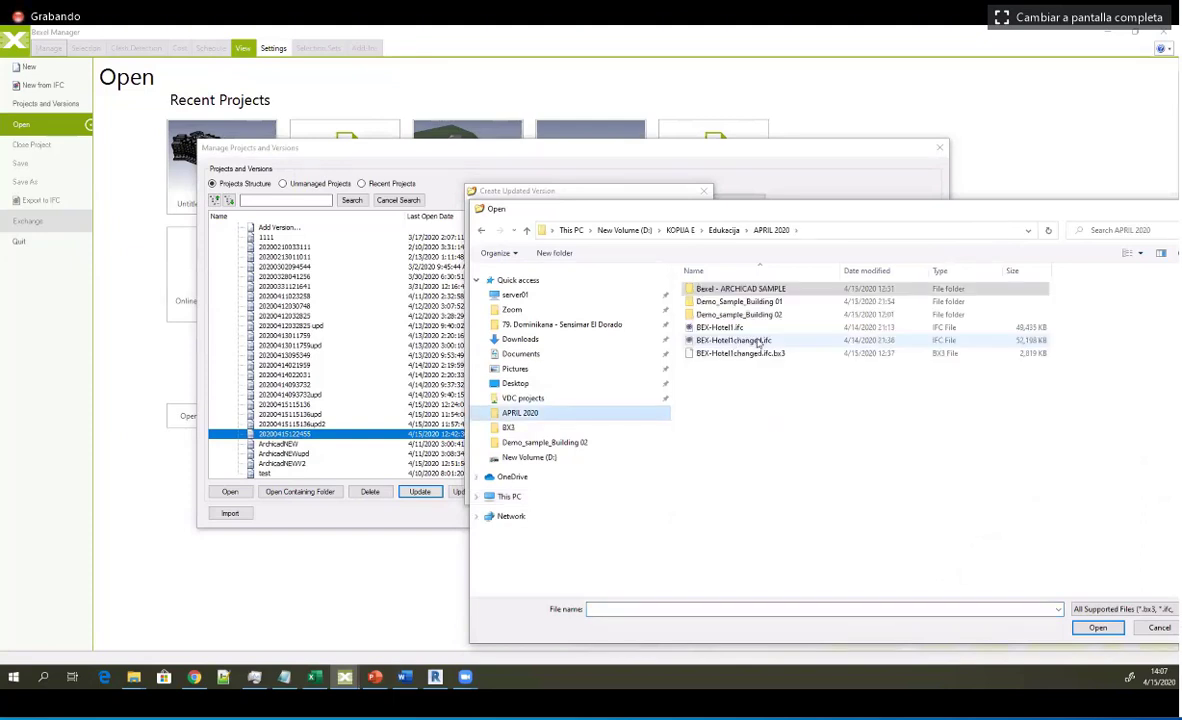
left_click(737, 346)
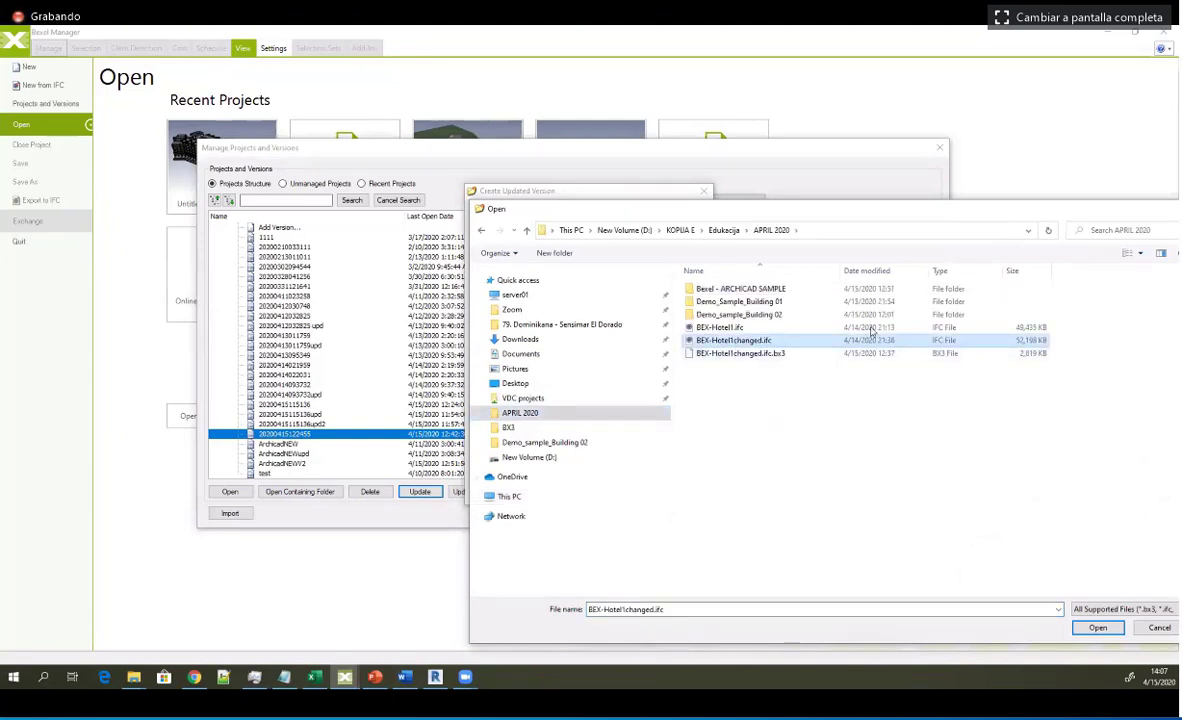
left_click(1097, 628)
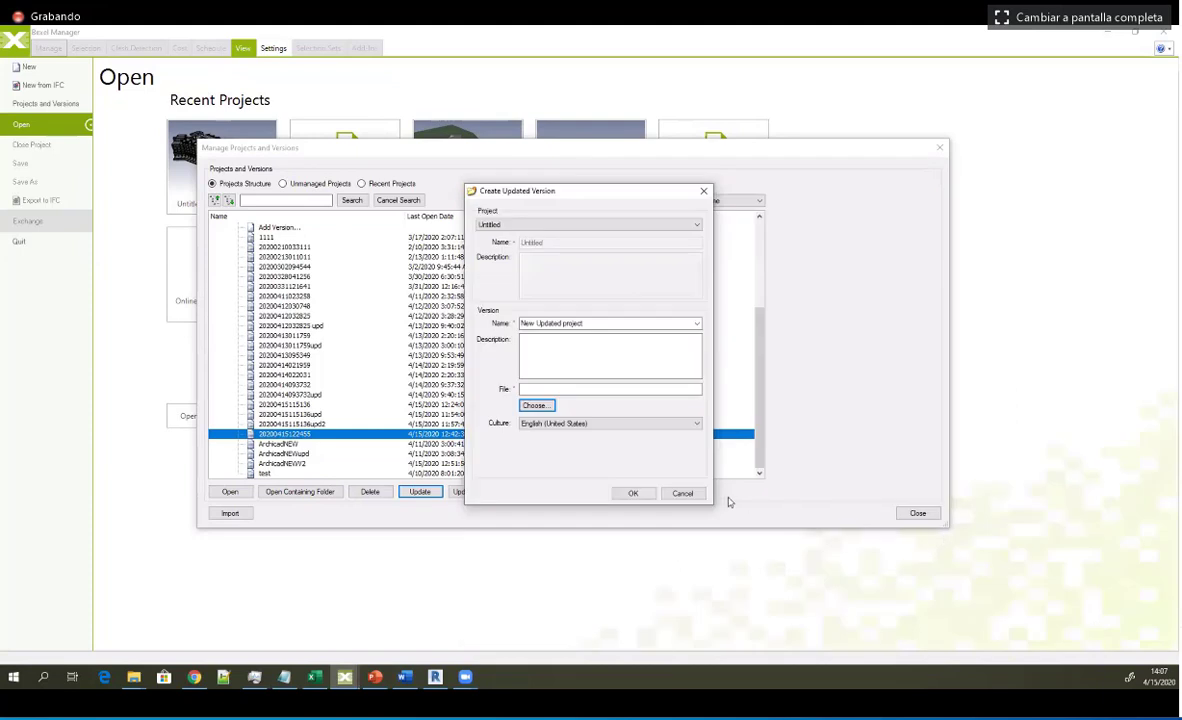
left_click(634, 492)
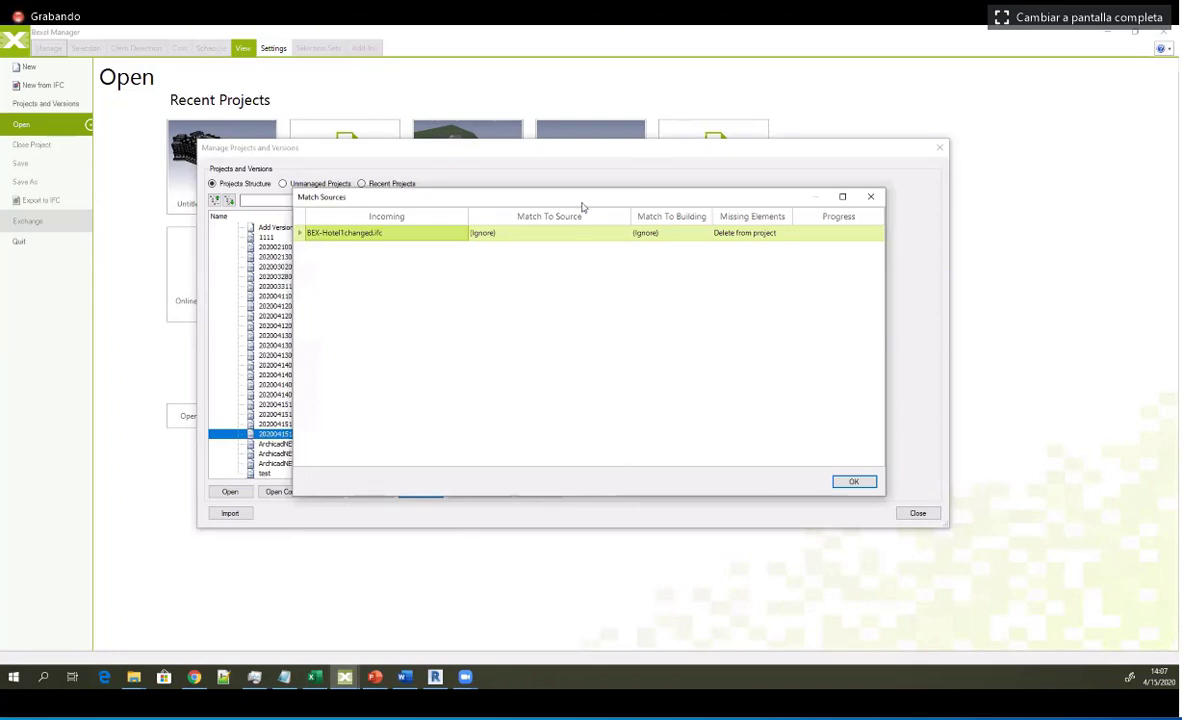
Step: Match the incoming BEX-Hotel1changed.ifc to the source BEX-Hotel1.ifc and to the building Hotel1
left_click(624, 233)
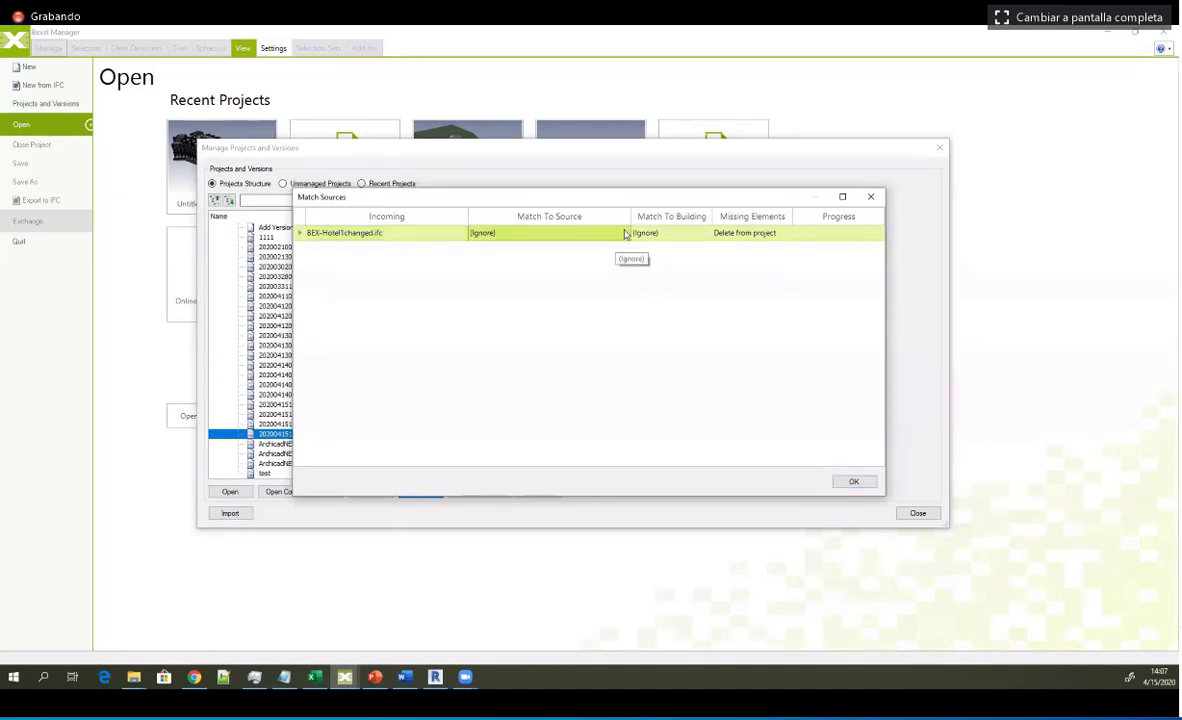
left_click(624, 233)
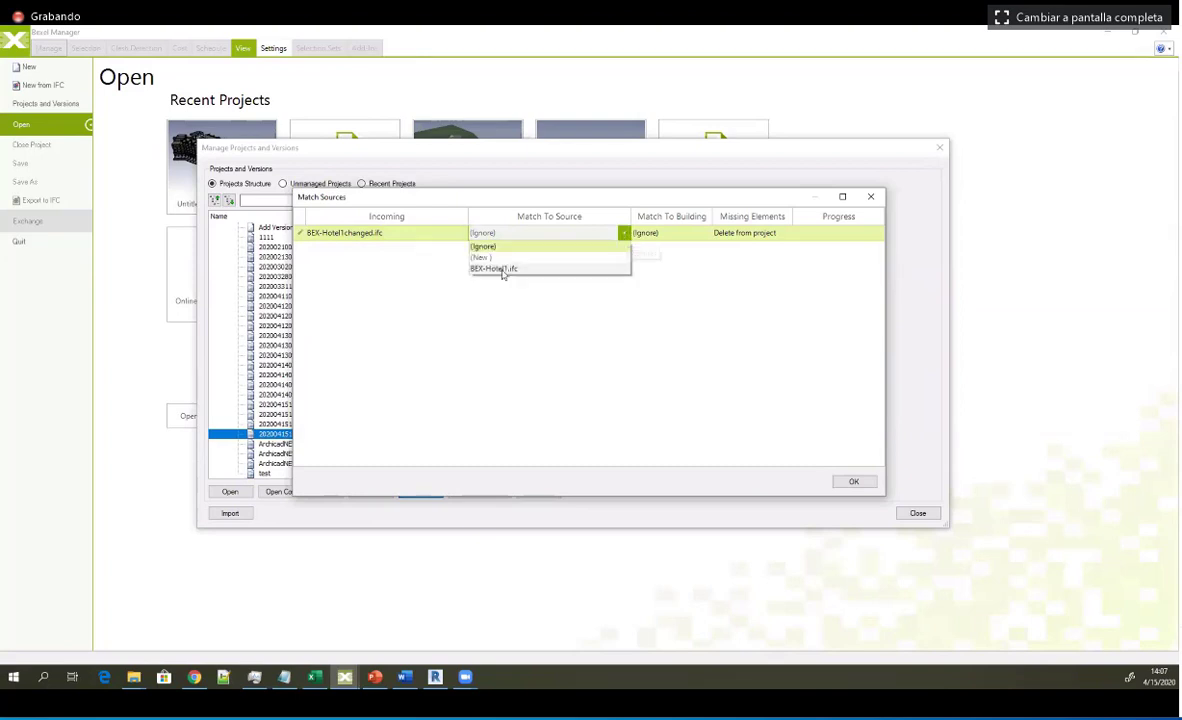
left_click(492, 268)
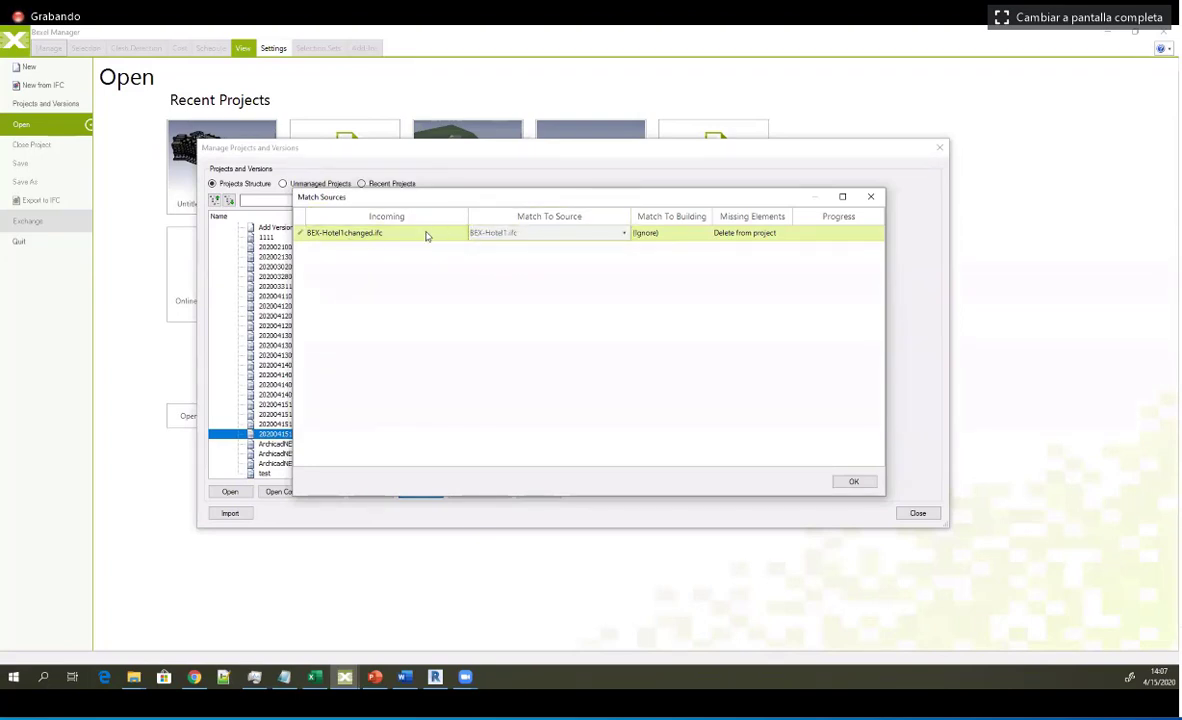
left_click(706, 236)
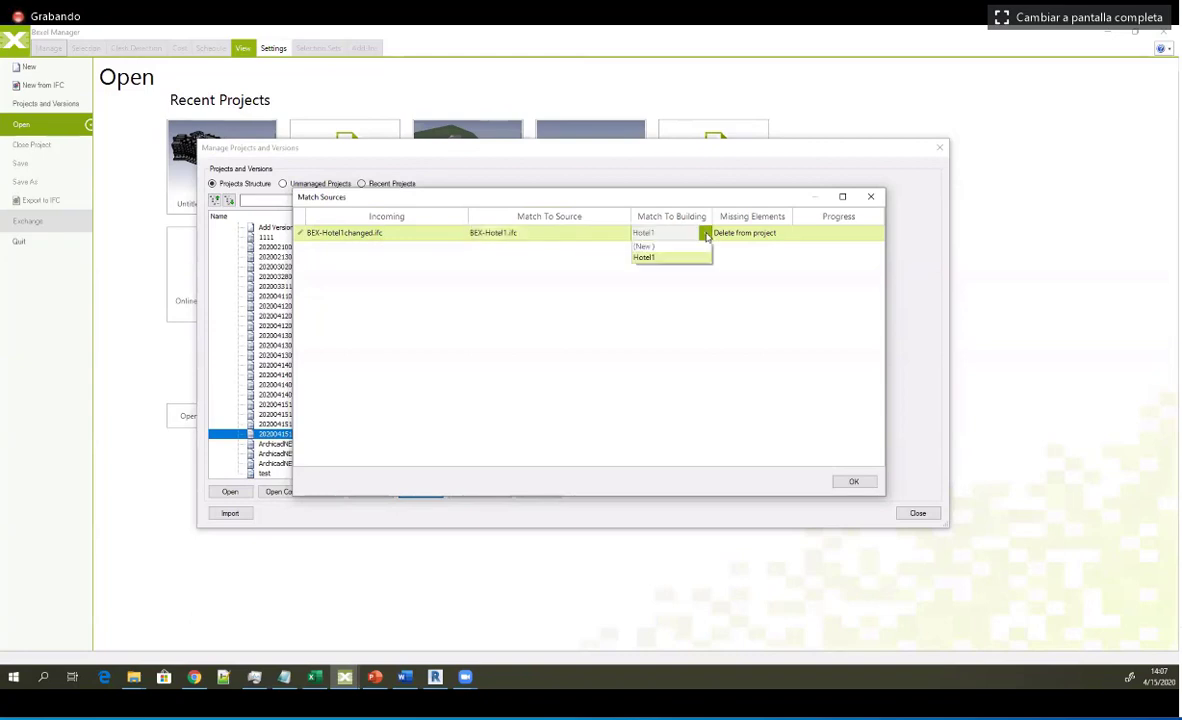
left_click(659, 258)
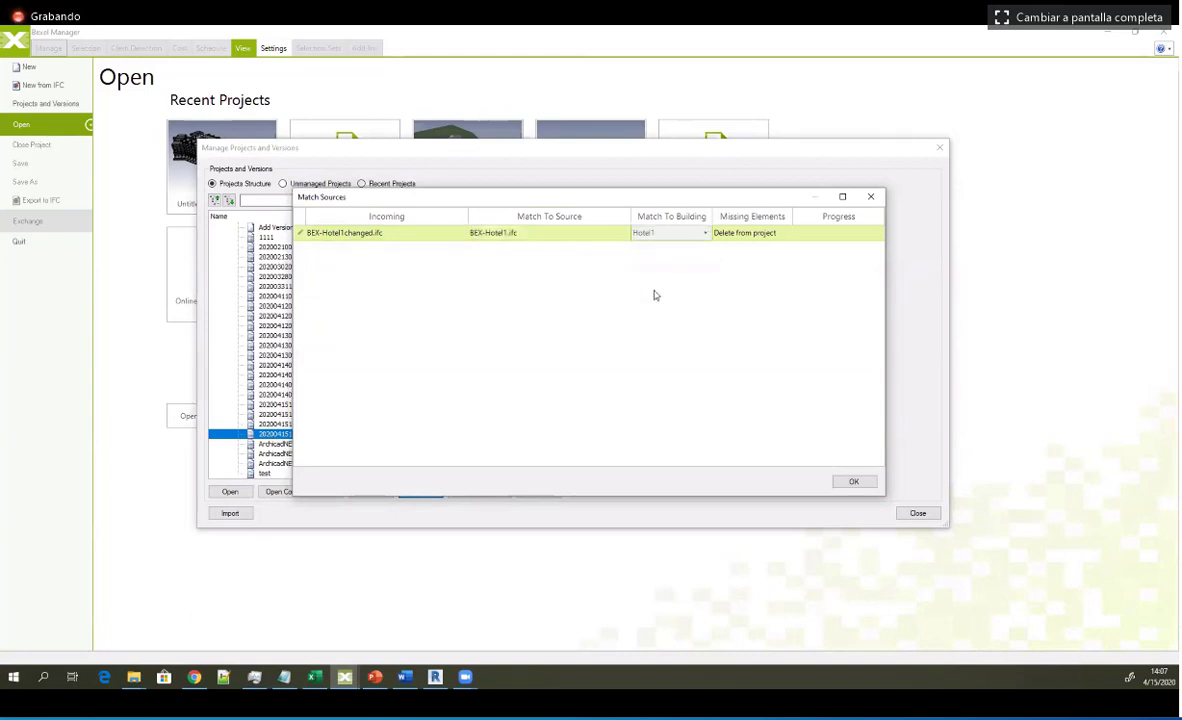
Step: Set missing elements to be kept and added to a selection set, and run the project update
left_click(789, 236)
left_click(786, 233)
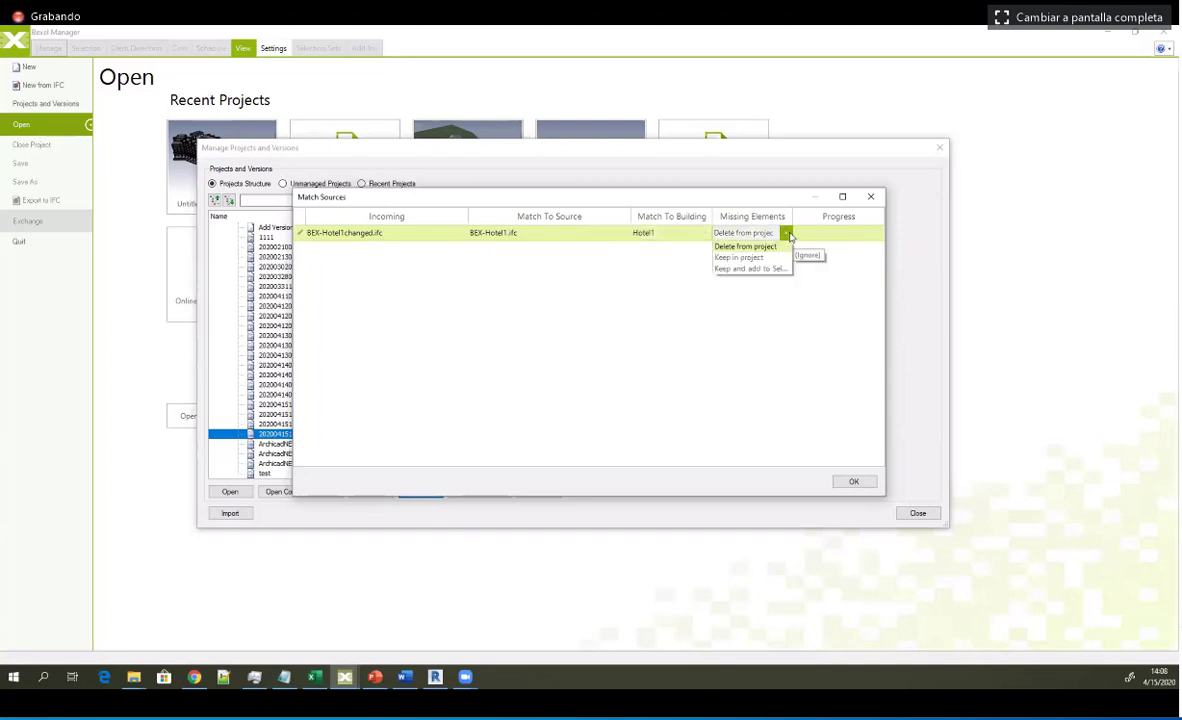
left_click(751, 269)
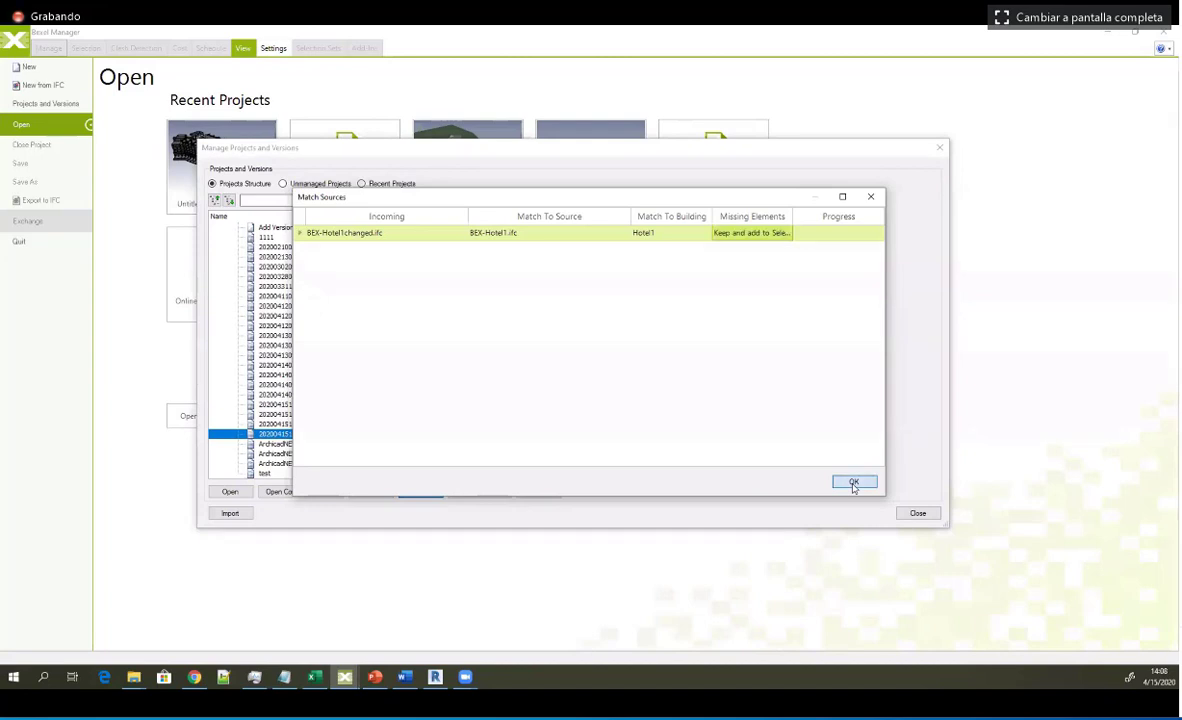
left_click(853, 483)
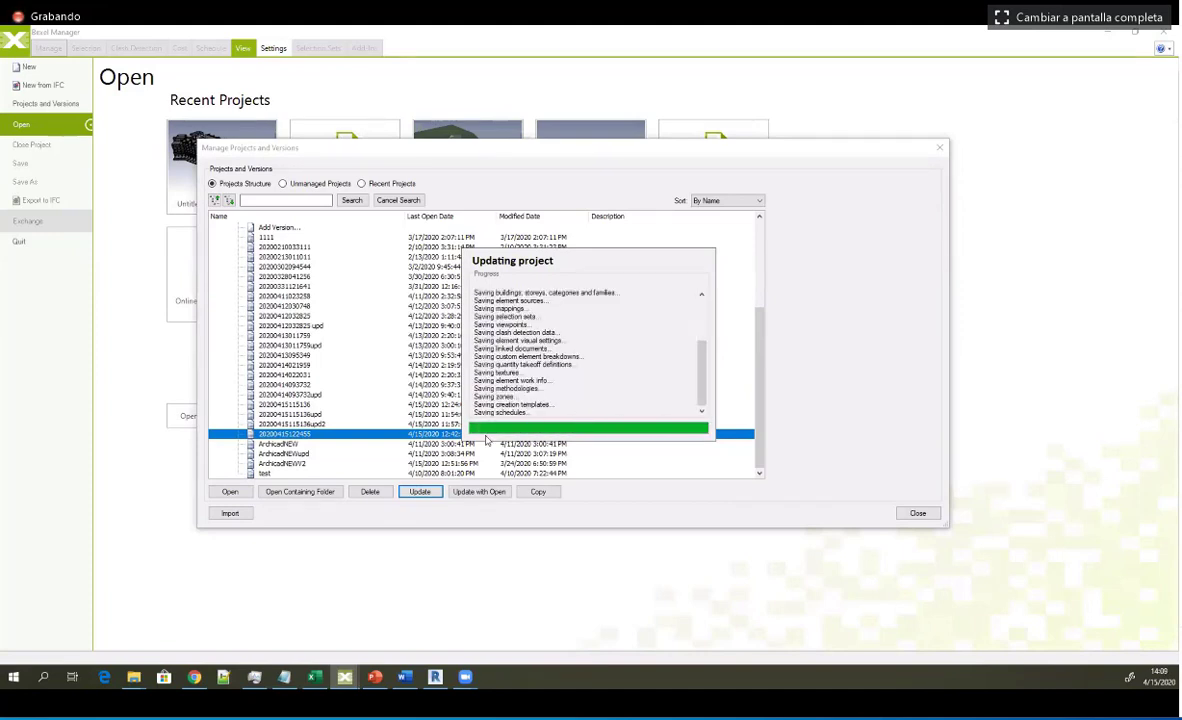
Step: Open the New Updated project version and return to its 3D model
left_click(229, 492)
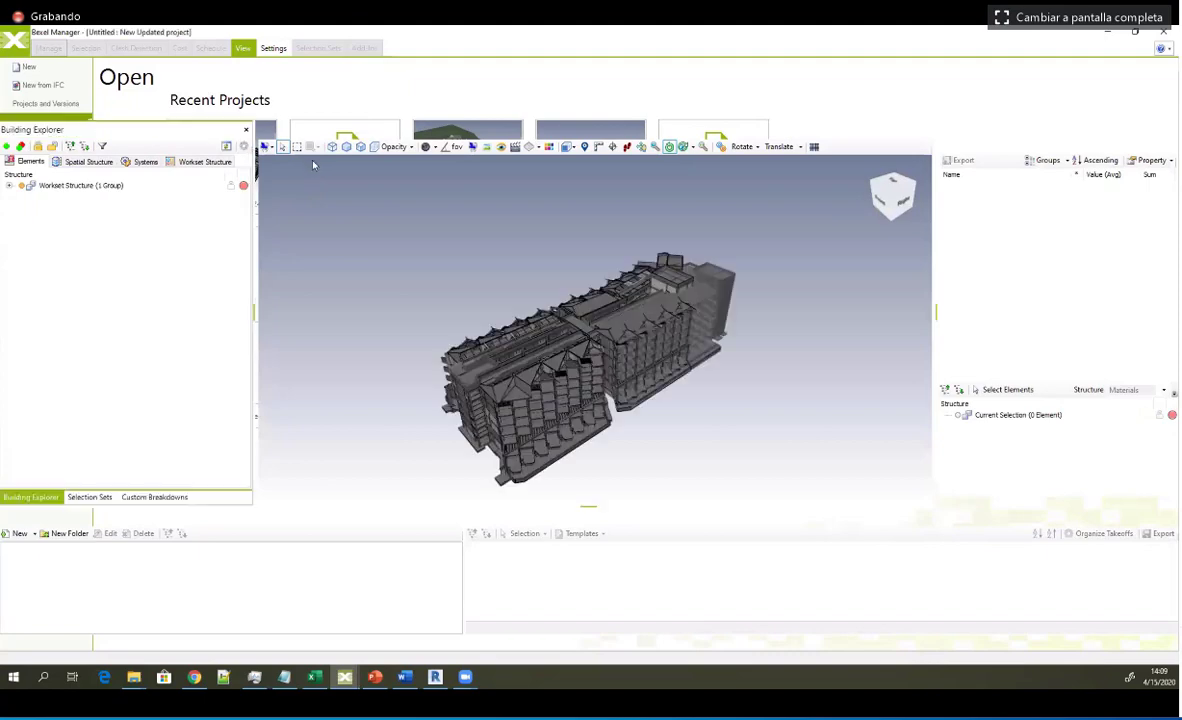
left_click(13, 41)
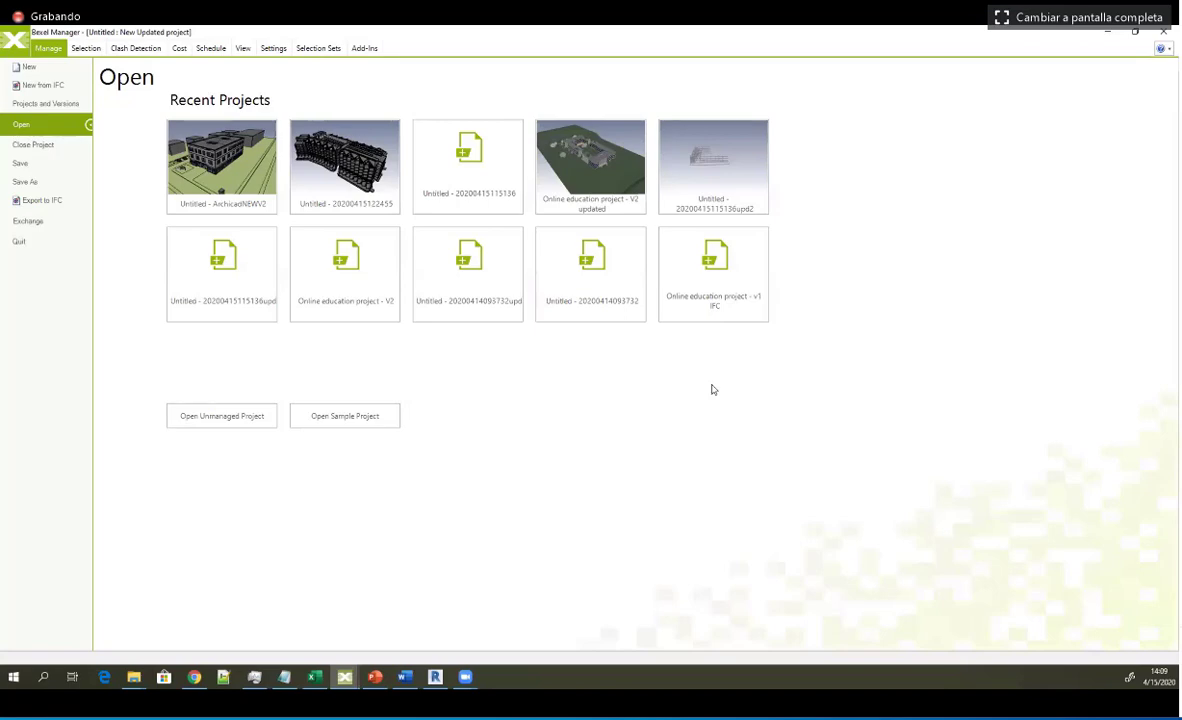
left_click(305, 170)
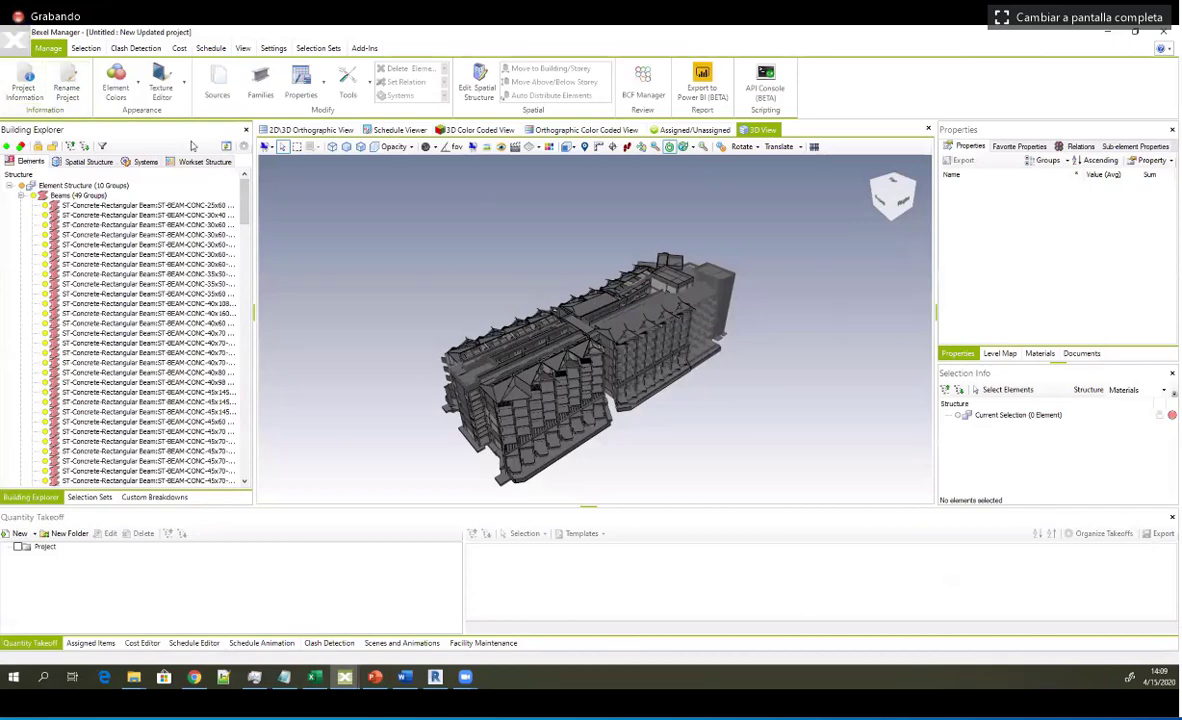
left_click(14, 40)
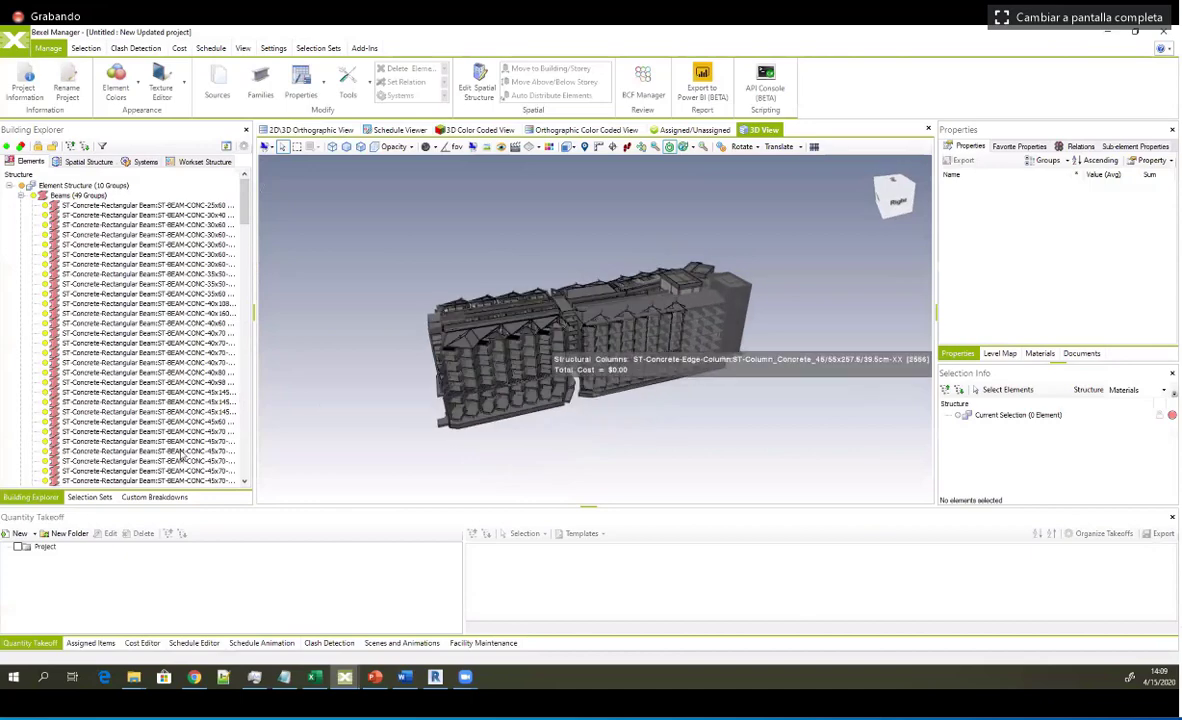
Step: Show the project's selection sets and expand the Update Selection Sets group
left_click(88, 497)
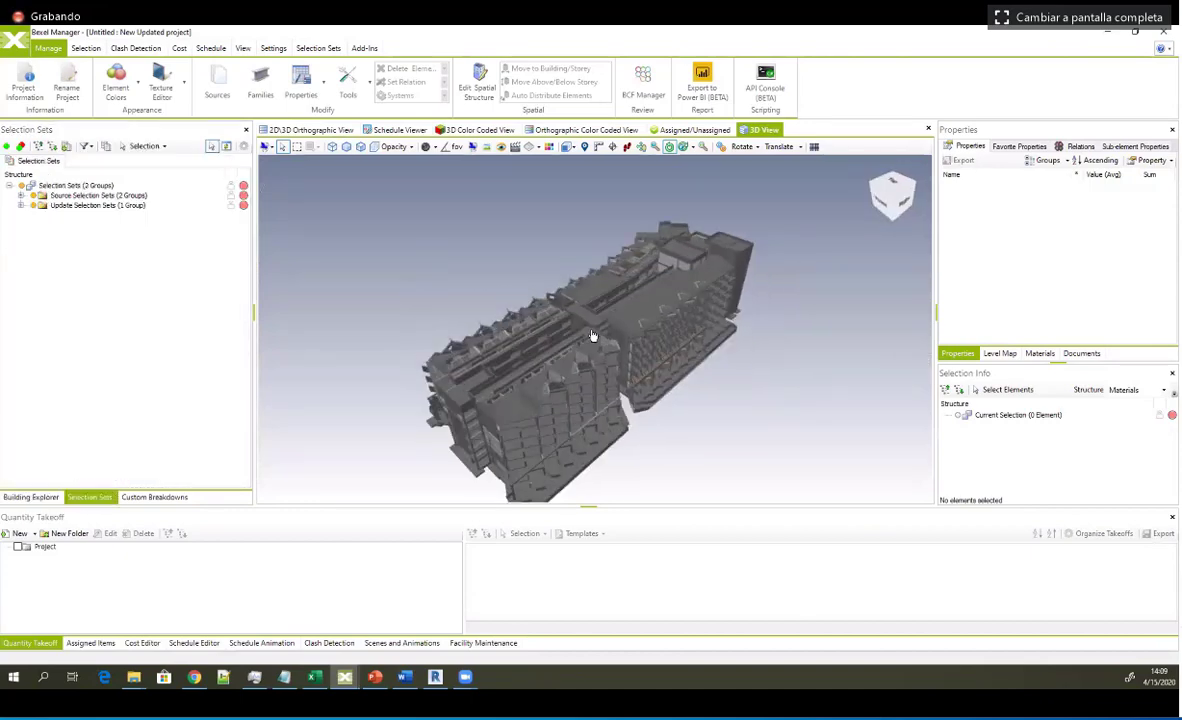
left_click(22, 205)
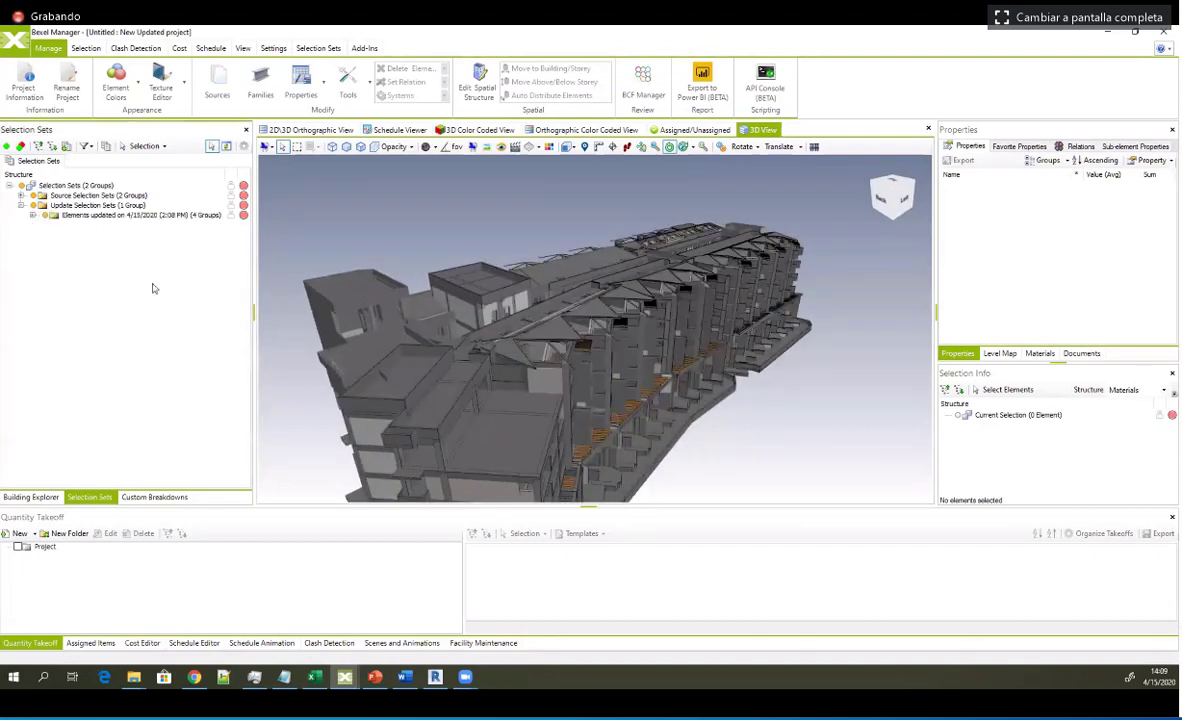
Step: Expand the update group in the selection sets and highlight the missing elements and the elements with changed properties in the 3D model
left_click(33, 215)
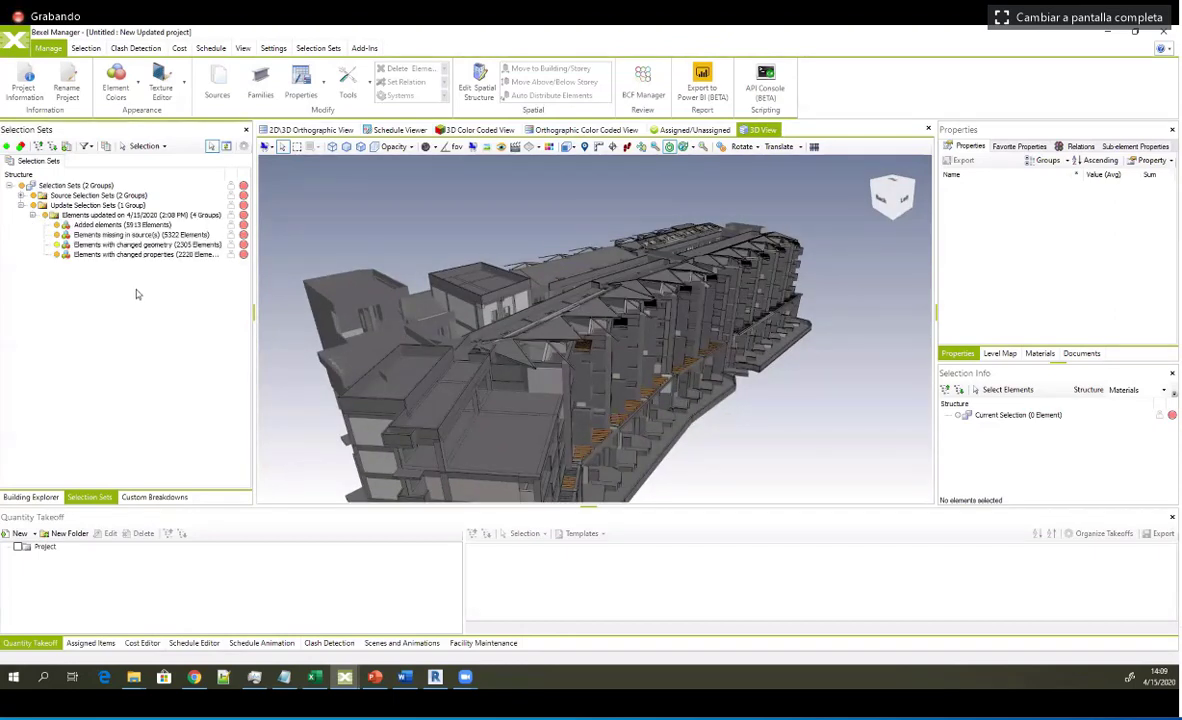
left_click(95, 223)
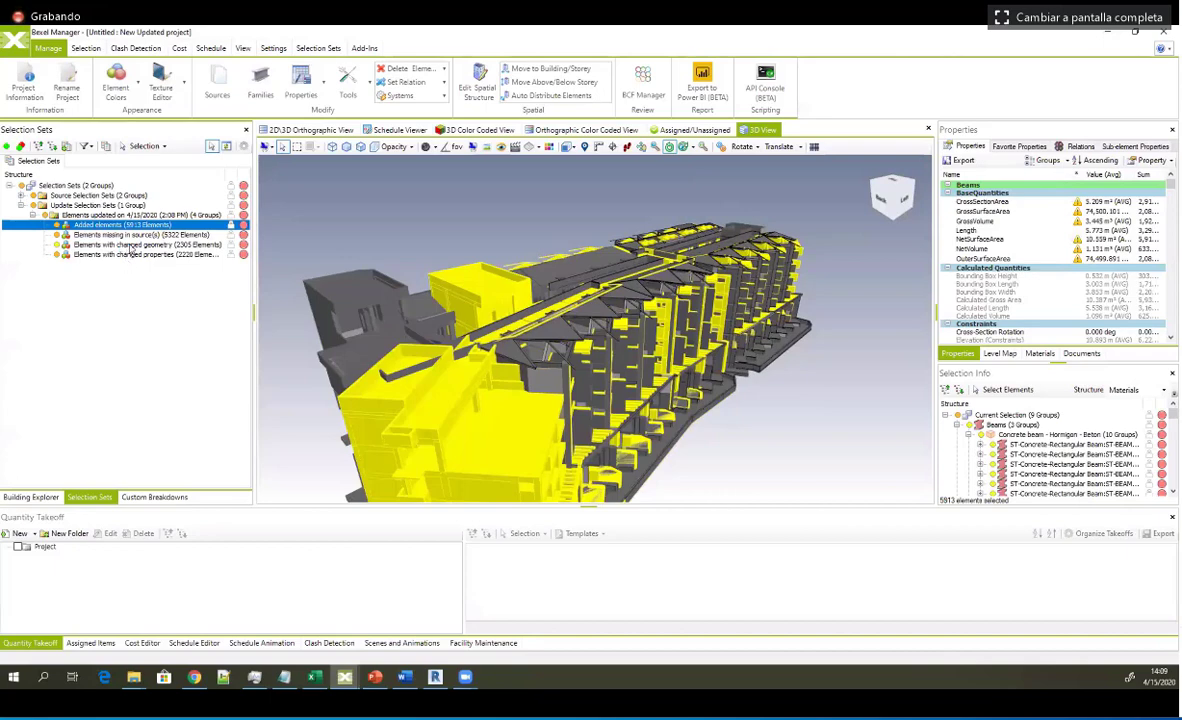
left_click(122, 235)
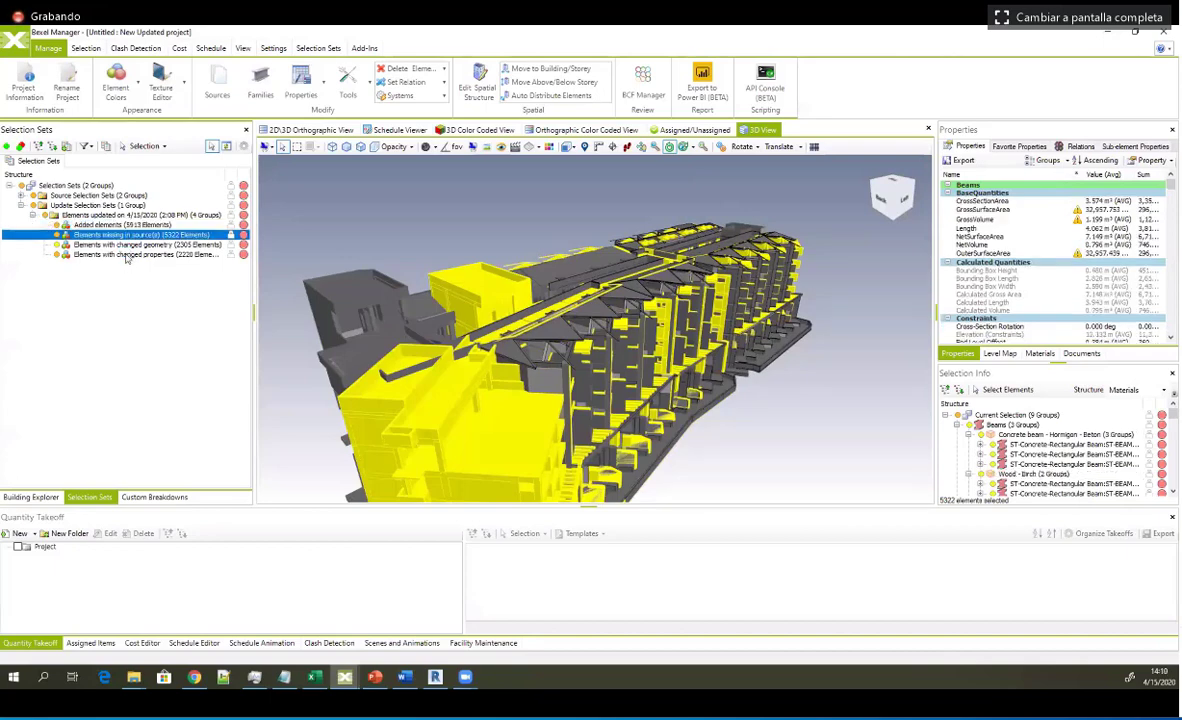
left_click(142, 255)
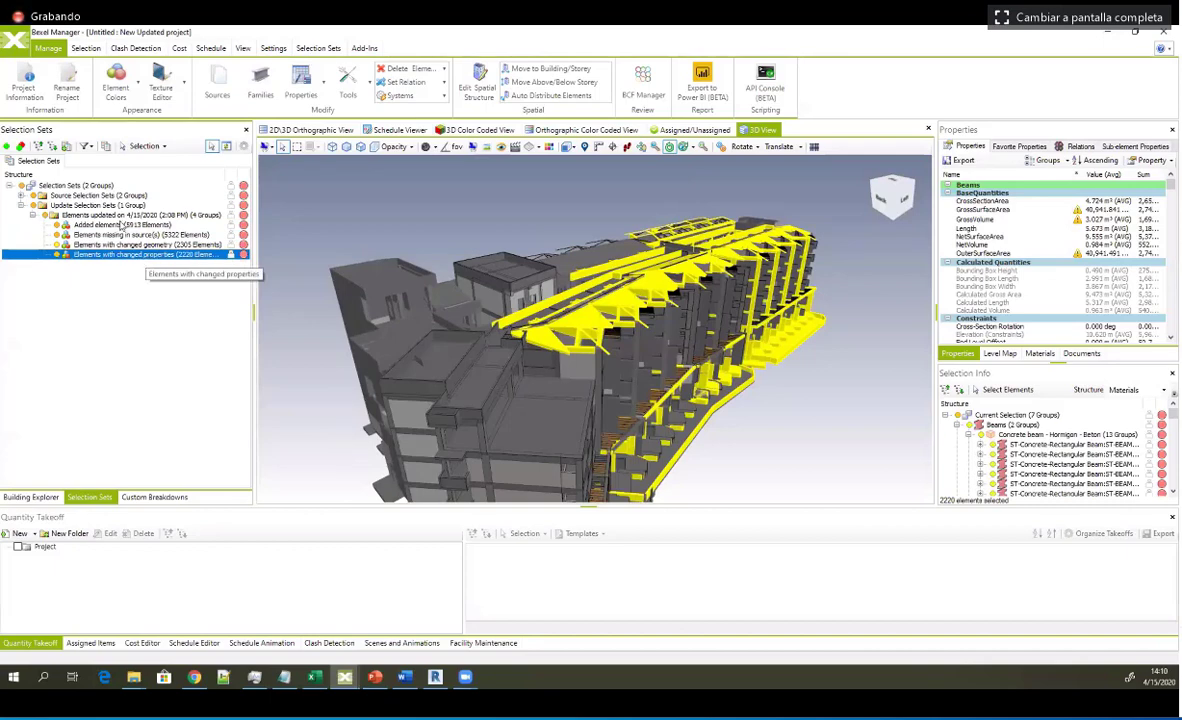
Step: Select the Added elements set and change the color of its elements to green
left_click(120, 225)
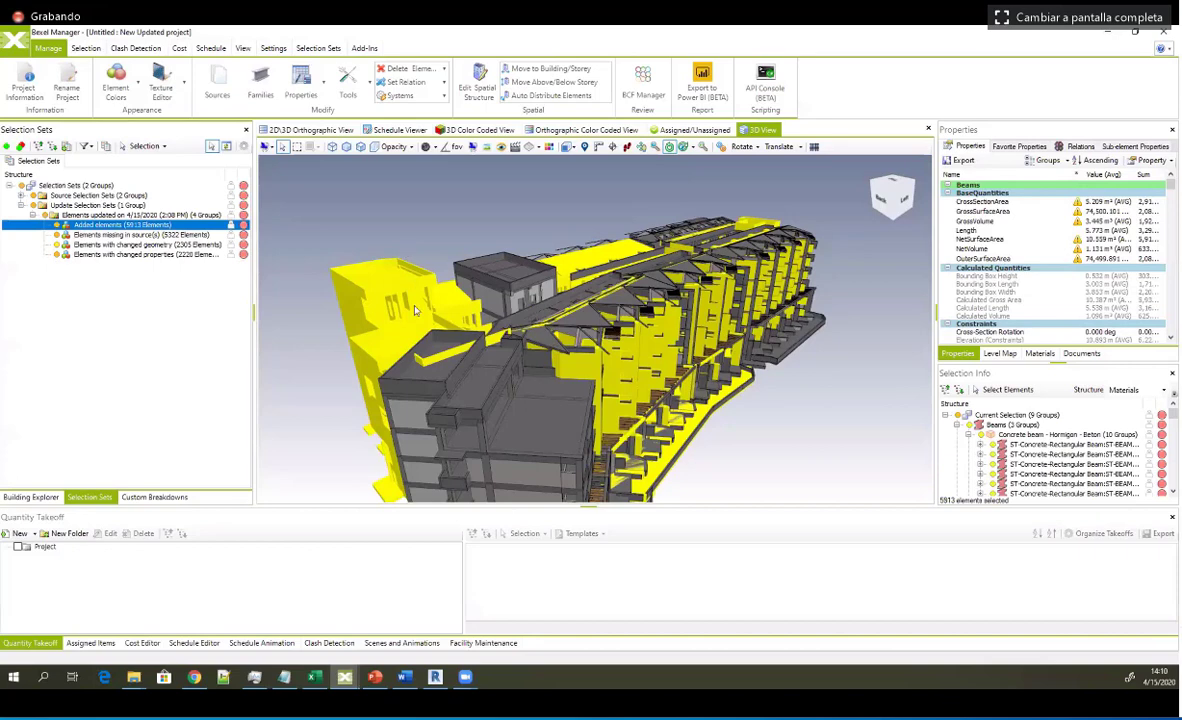
right_click(339, 257)
mouse_move(436, 364)
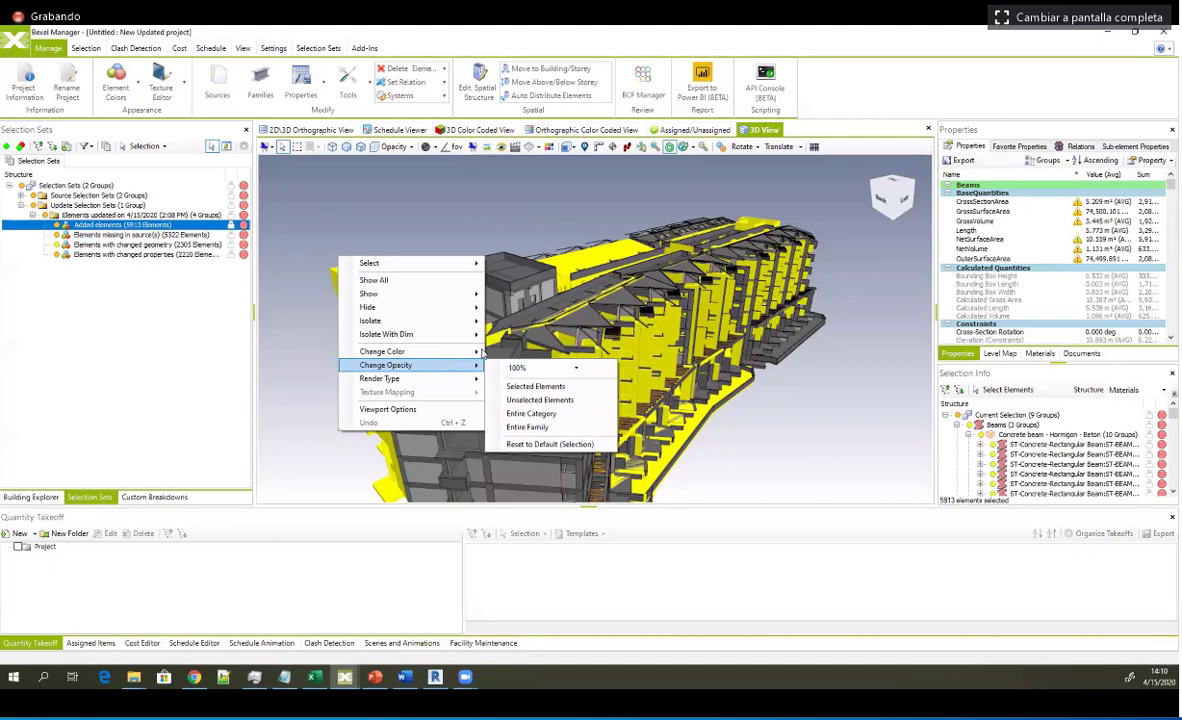
mouse_move(482, 352)
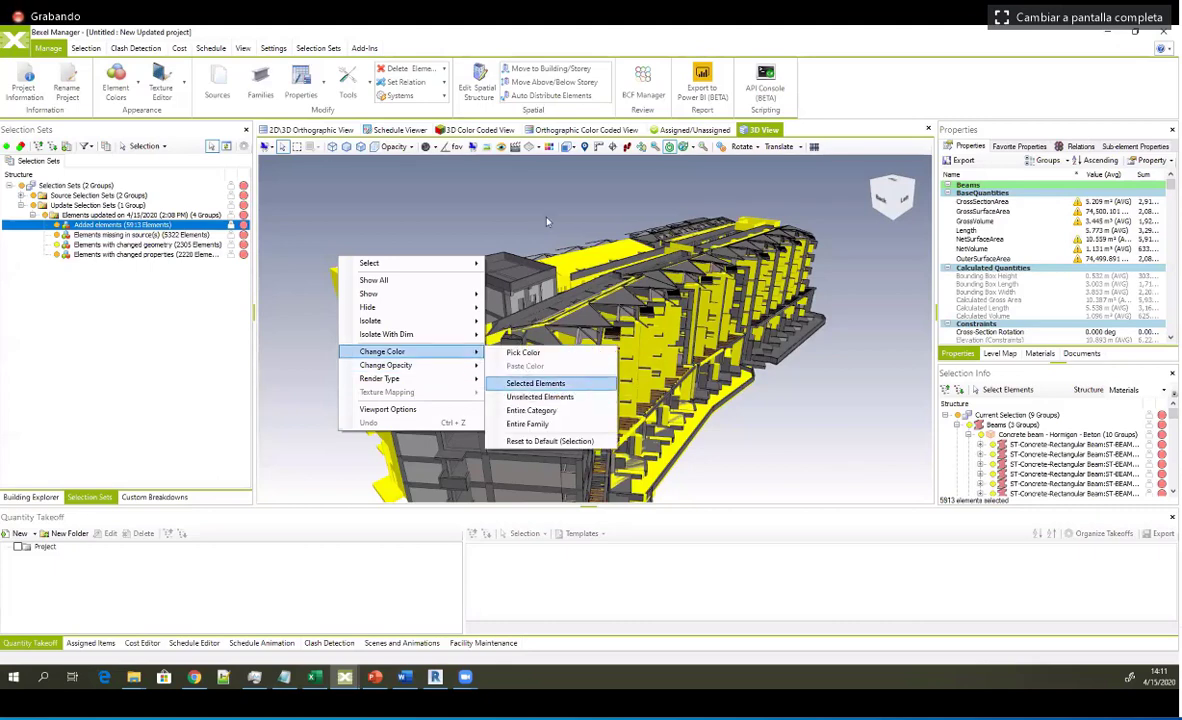
left_click(535, 383)
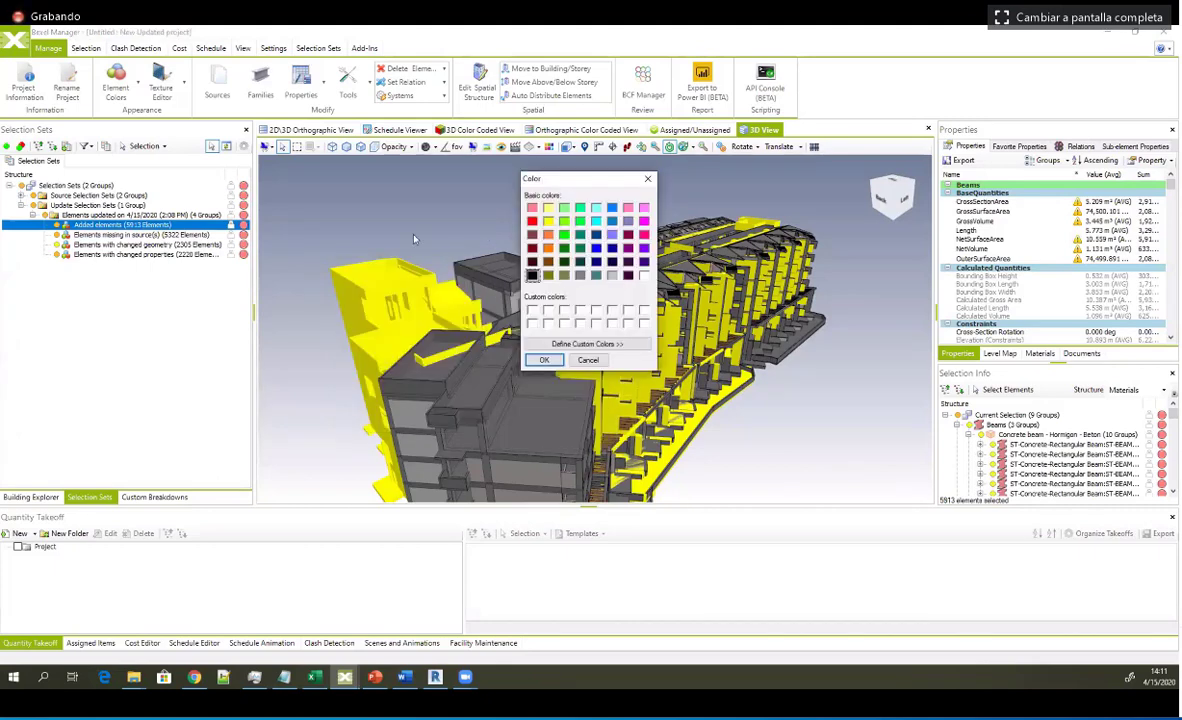
left_click(580, 208)
left_click(545, 361)
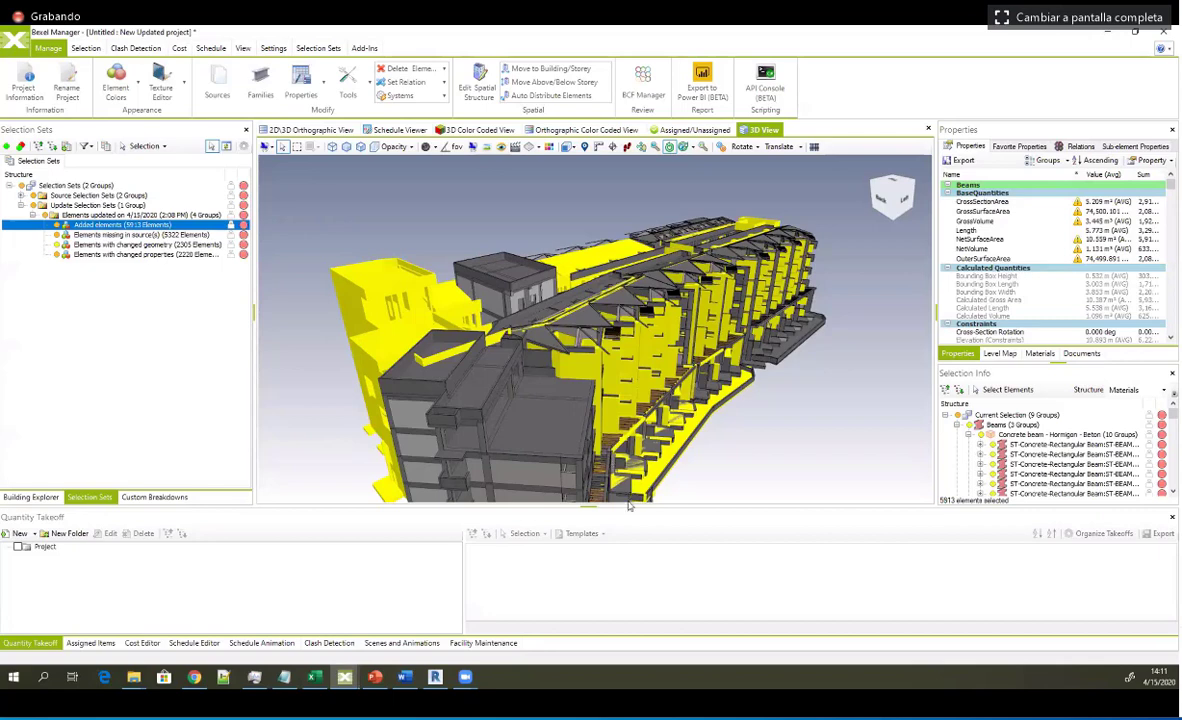
Step: Select the set of elements missing in sources and change the color of its elements to red
key("Down")
right_click(564, 421)
mouse_move(608, 514)
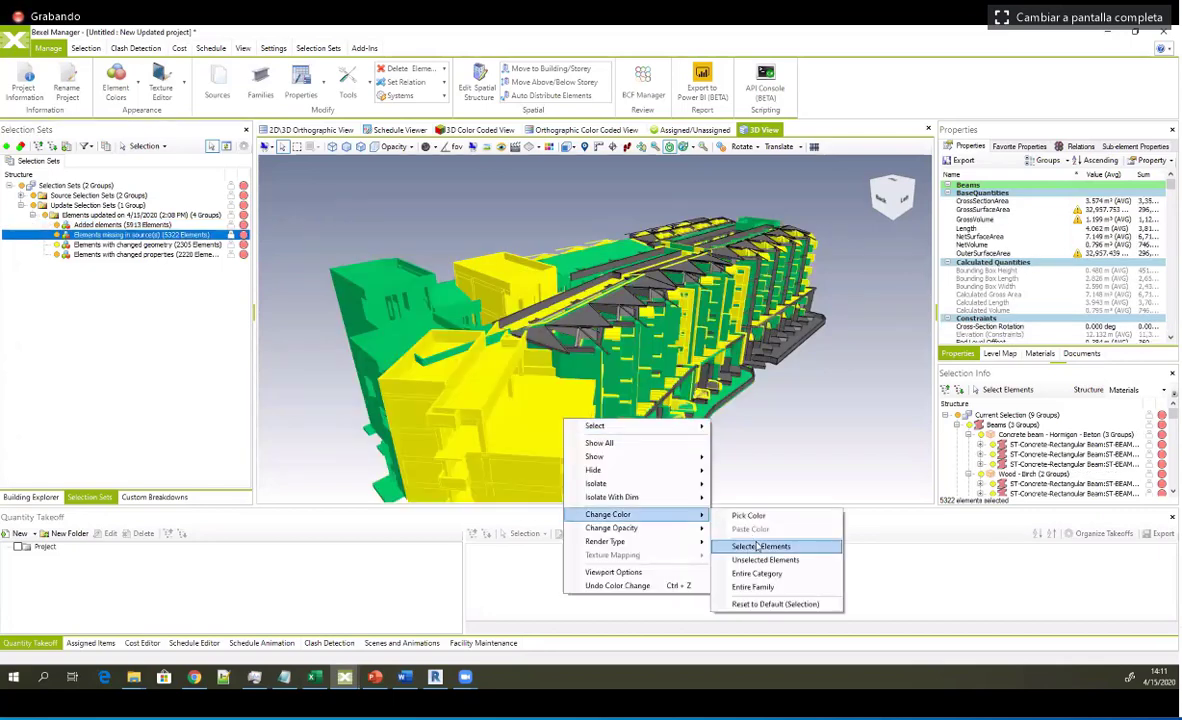
left_click(757, 546)
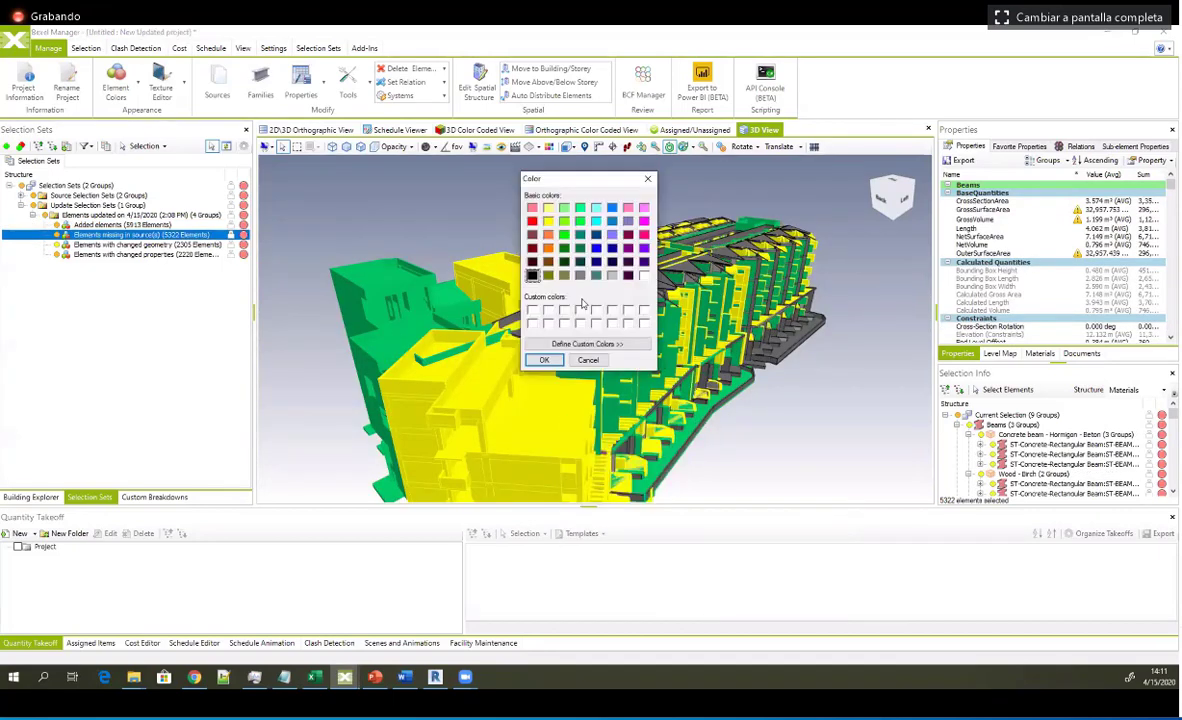
left_click(553, 363)
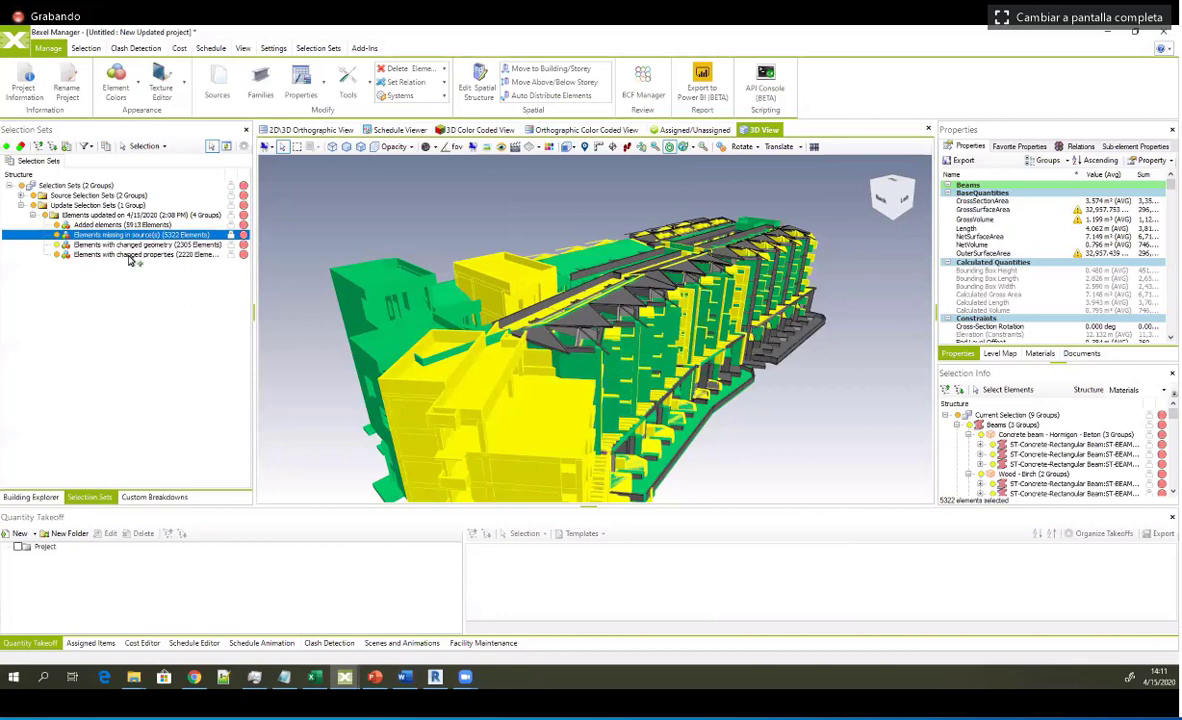
Step: Select the changed geometry and changed properties sets together and change the color of their elements to orange
left_click(125, 244)
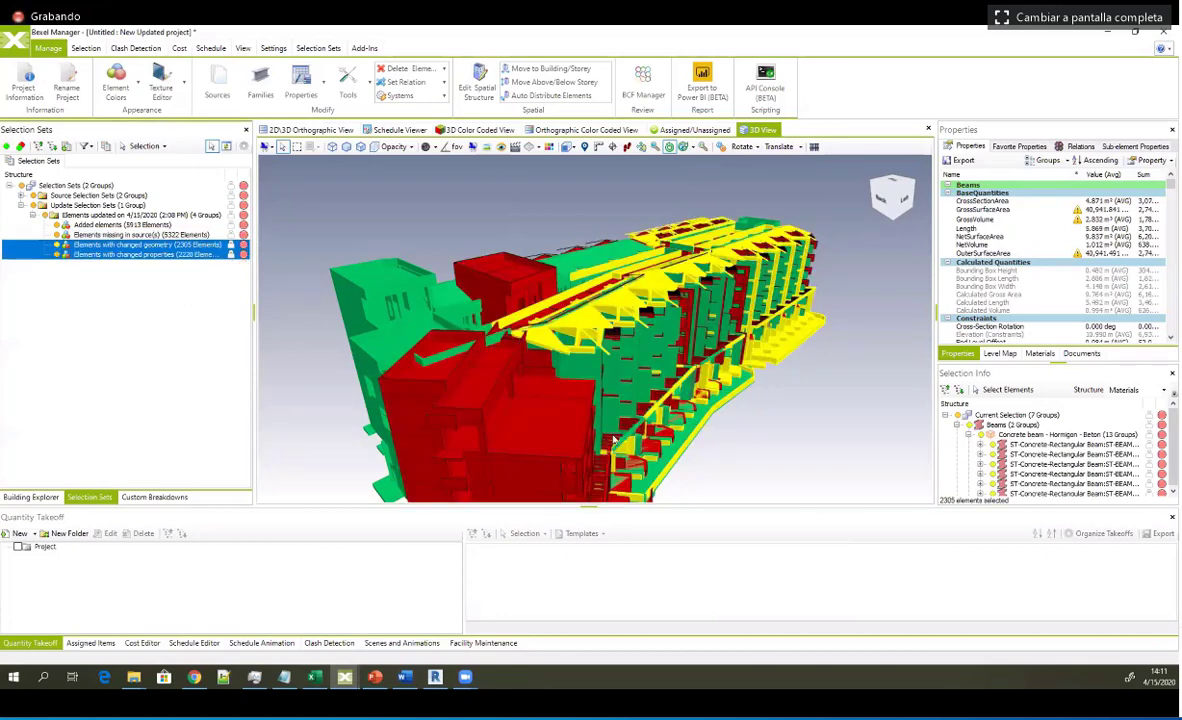
middle_click_drag(614, 440, 521, 337)
right_click(521, 337)
mouse_move(619, 434)
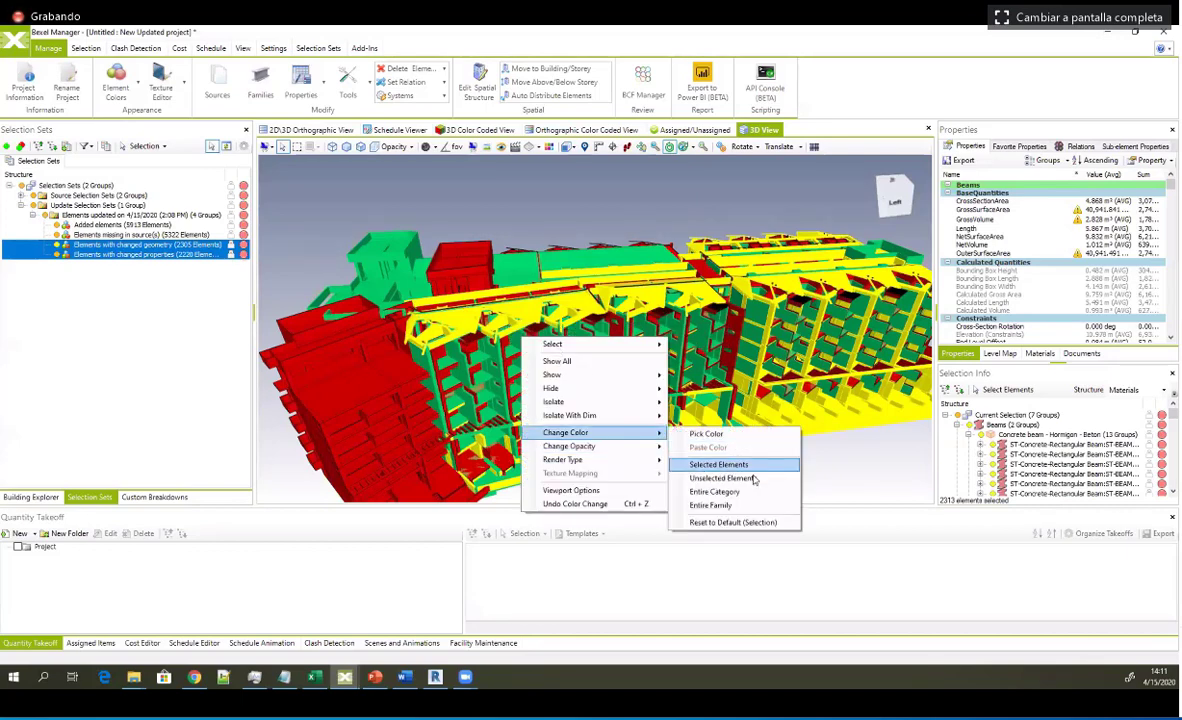
left_click(739, 464)
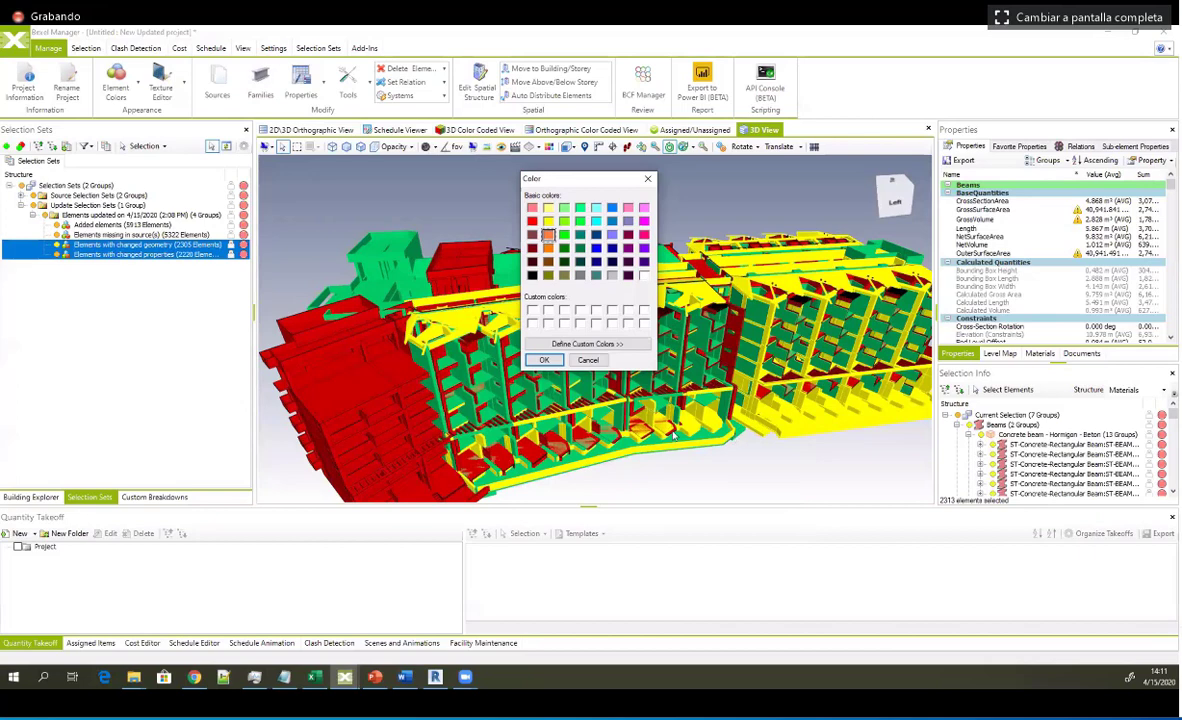
key("Return")
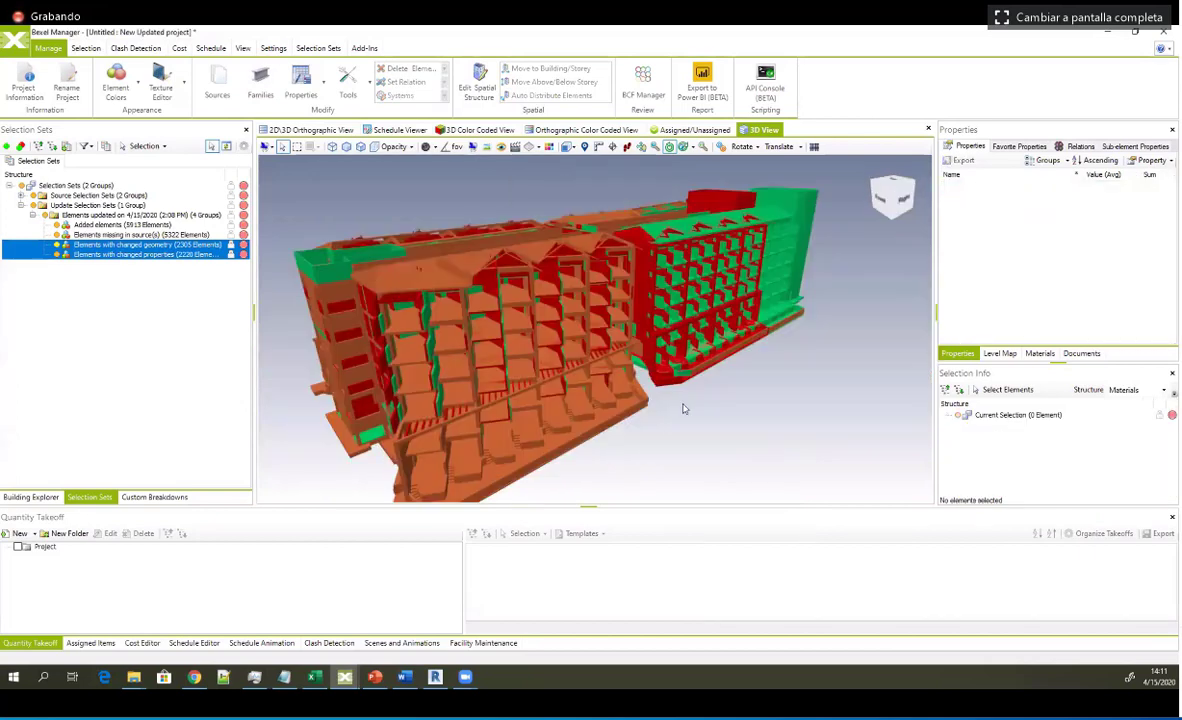
Step: Turn off the visibility of the added elements and of the elements missing in sources
mouse_move(684, 408)
middle_mouse_down()
mouse_move(699, 409)
mouse_move(670, 409)
middle_mouse_up()
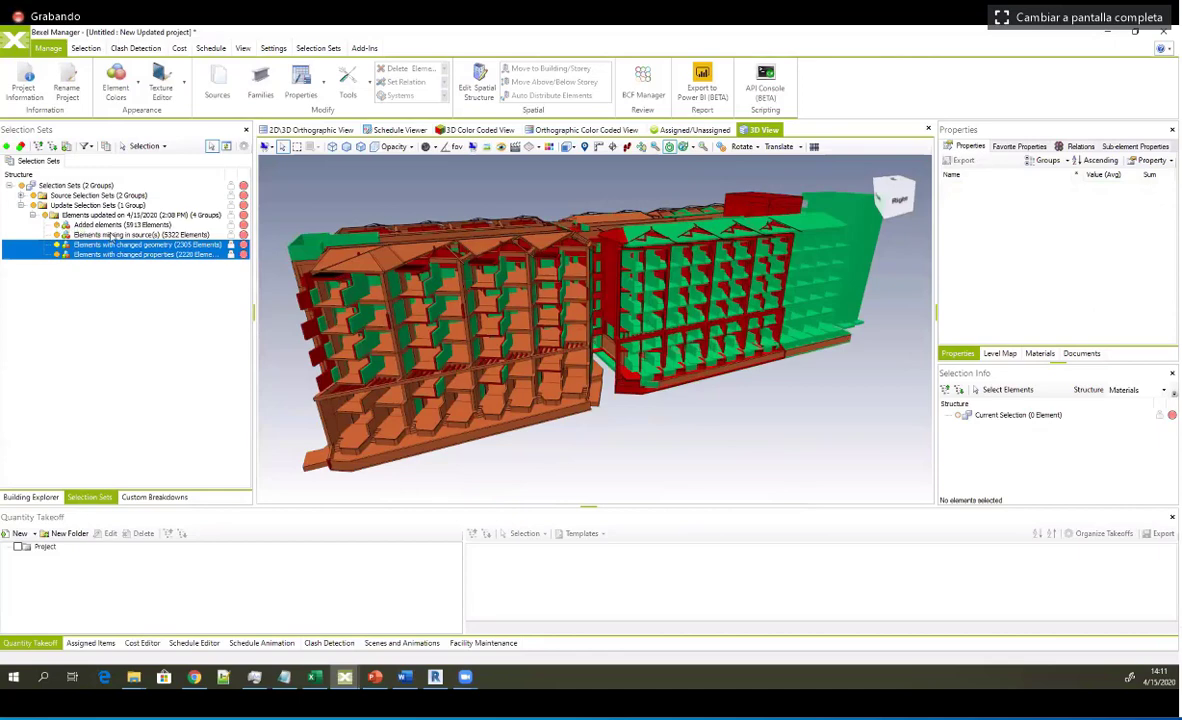
middle_click_drag(660, 335, 553, 346)
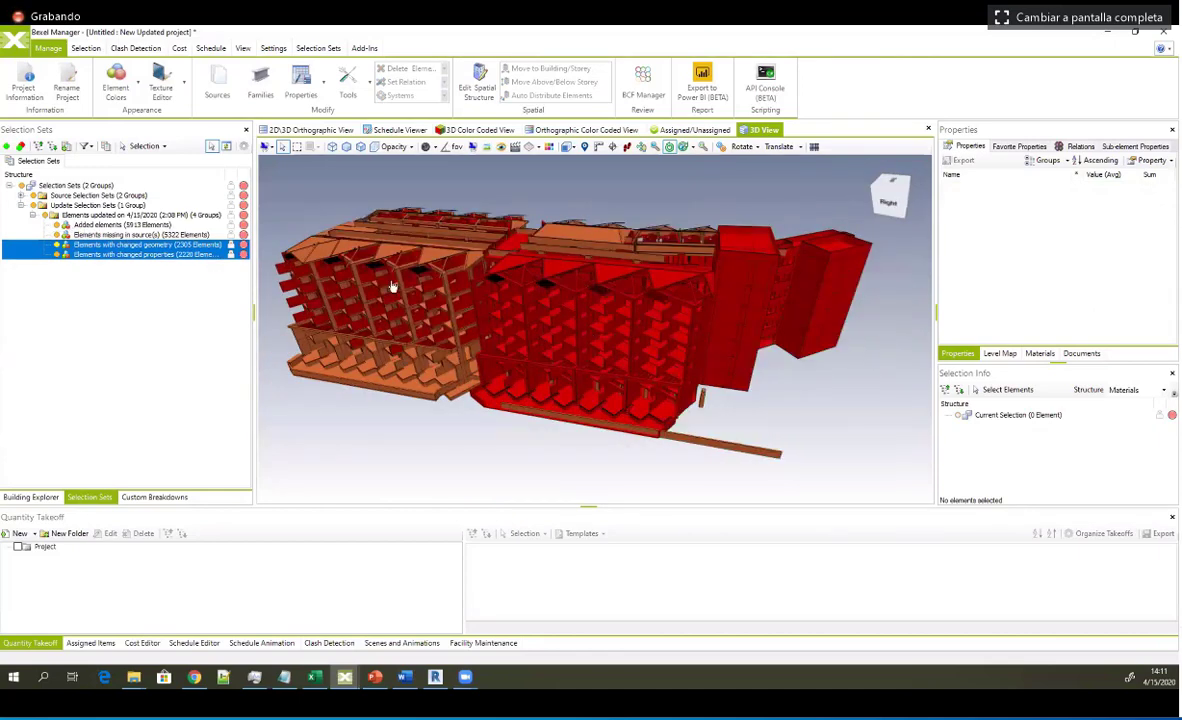
left_click(58, 235)
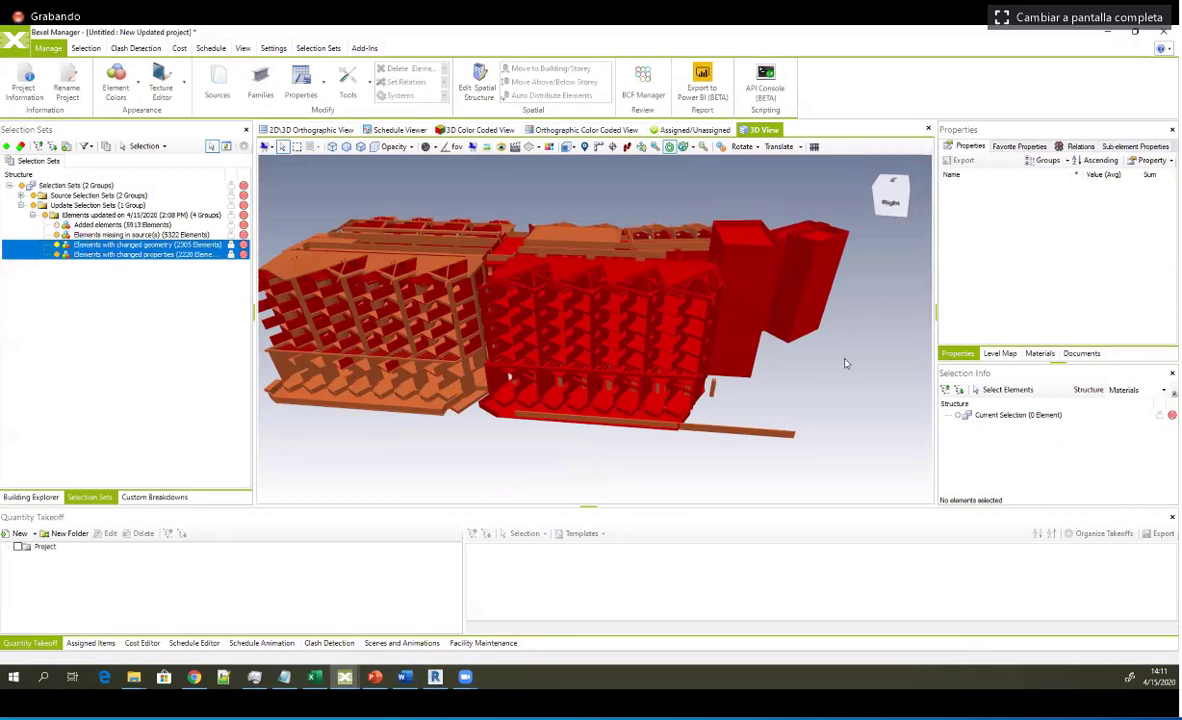
left_click_drag(845, 363, 604, 381)
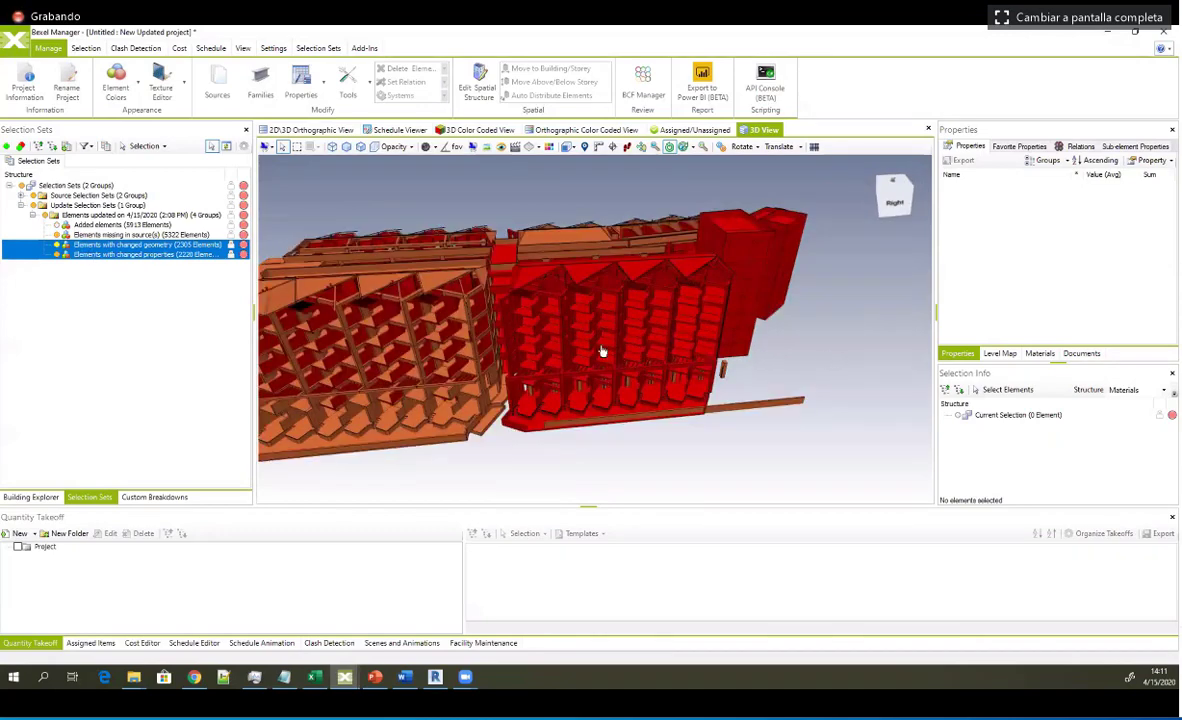
left_click(680, 315)
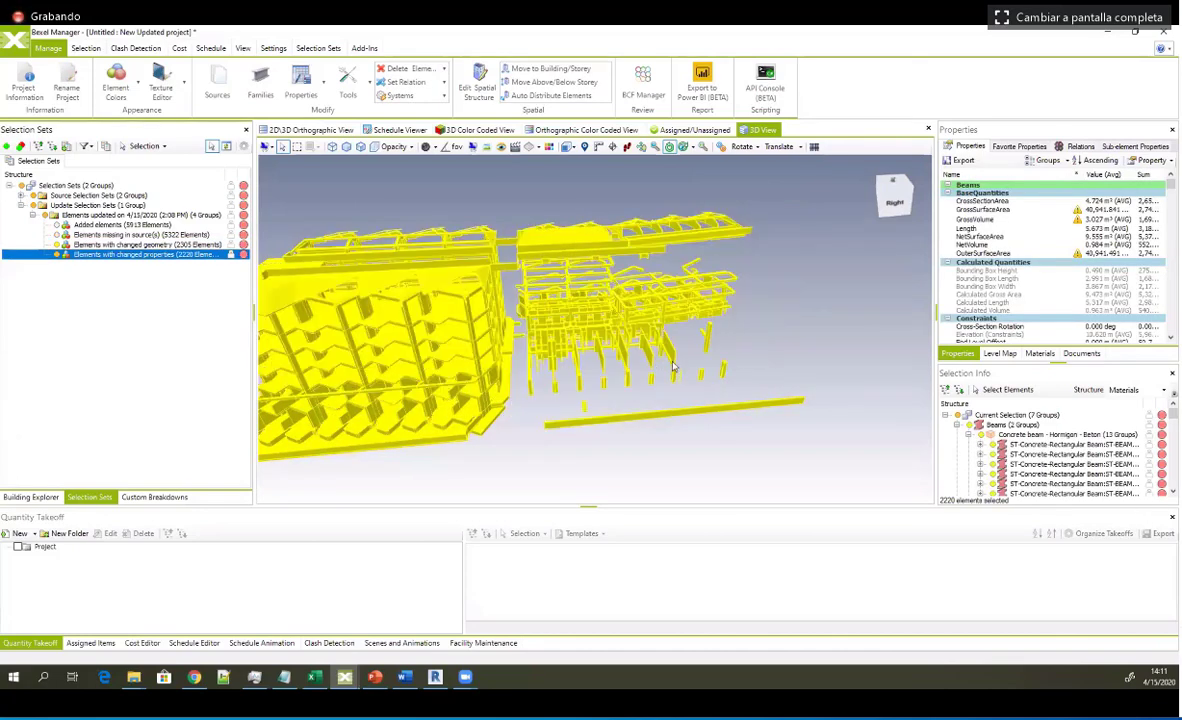
Step: Select both sets of changed elements, inspect them in the 3D model, and turn the added elements' visibility back on
left_click(115, 244, "ctrl")
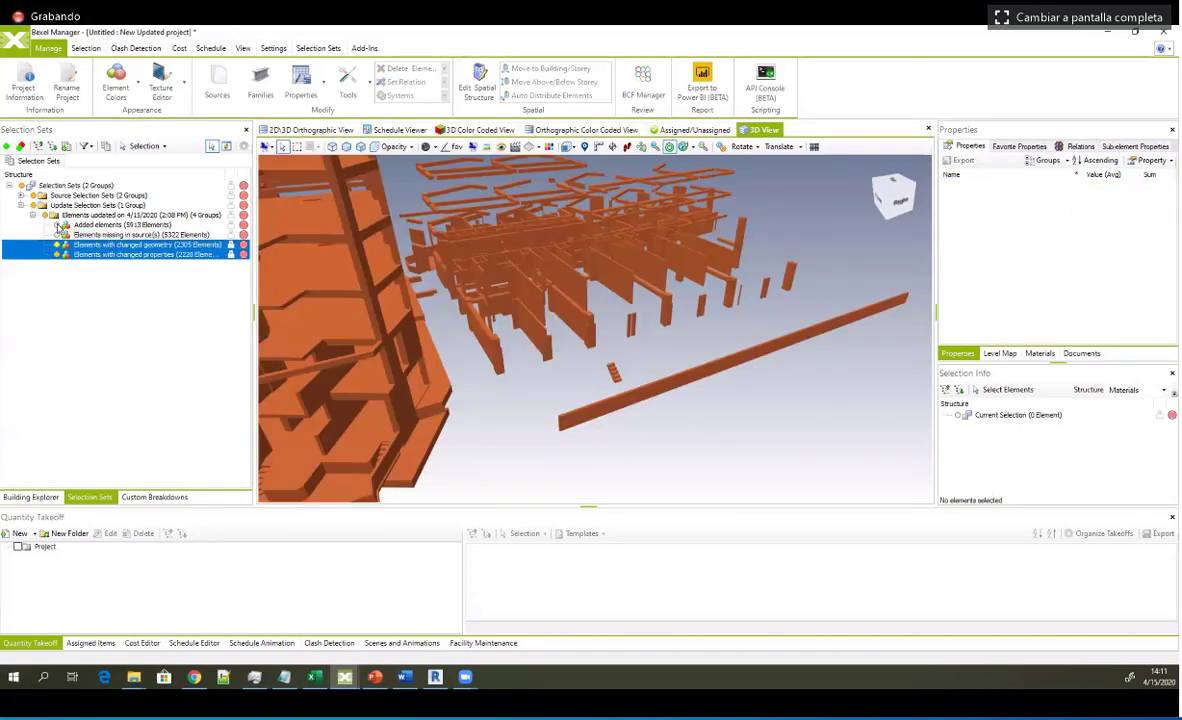
middle_click_drag(748, 331, 500, 319)
left_click(755, 297)
left_click(57, 225)
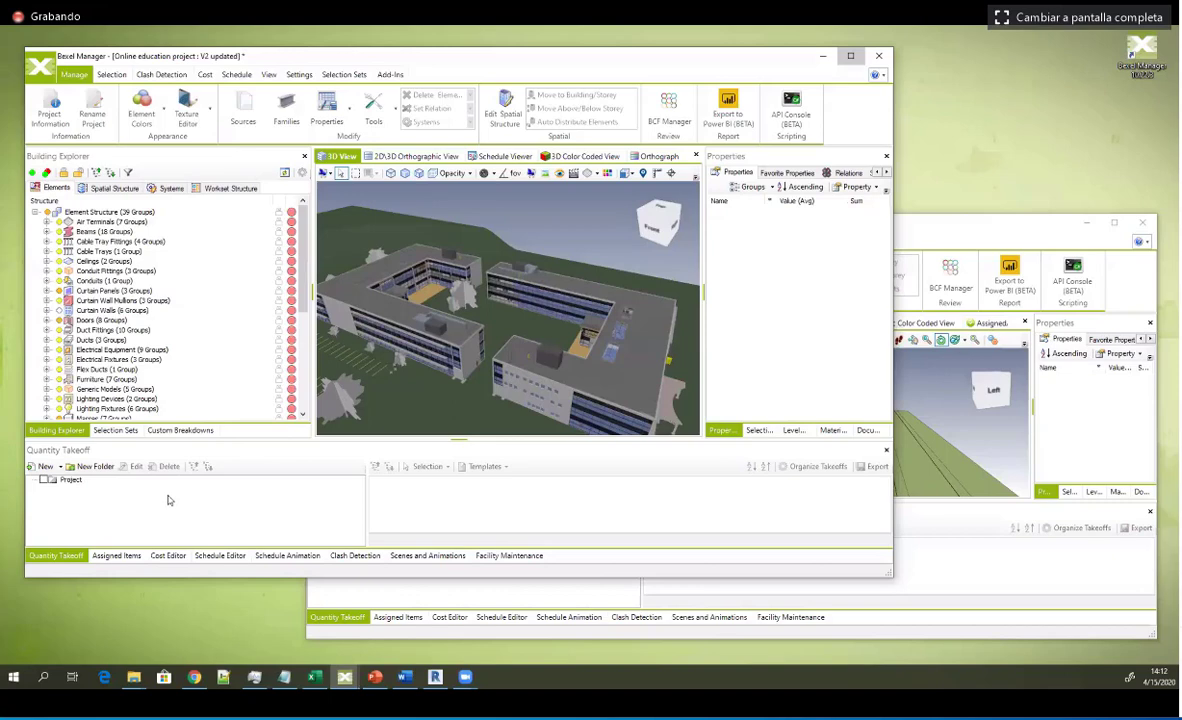
Step: Switch to the Online education project, version V2 updated, maximize its window, and widen the properties area
key("super+Up")
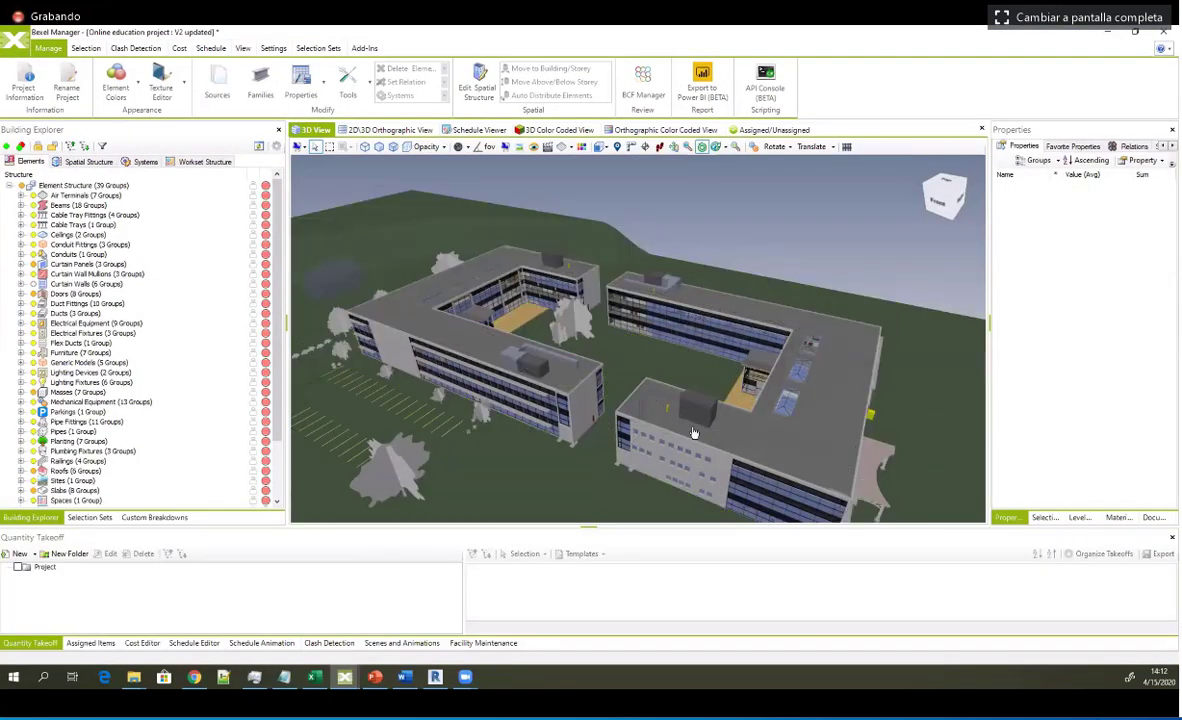
middle_click_drag(711, 385, 703, 384)
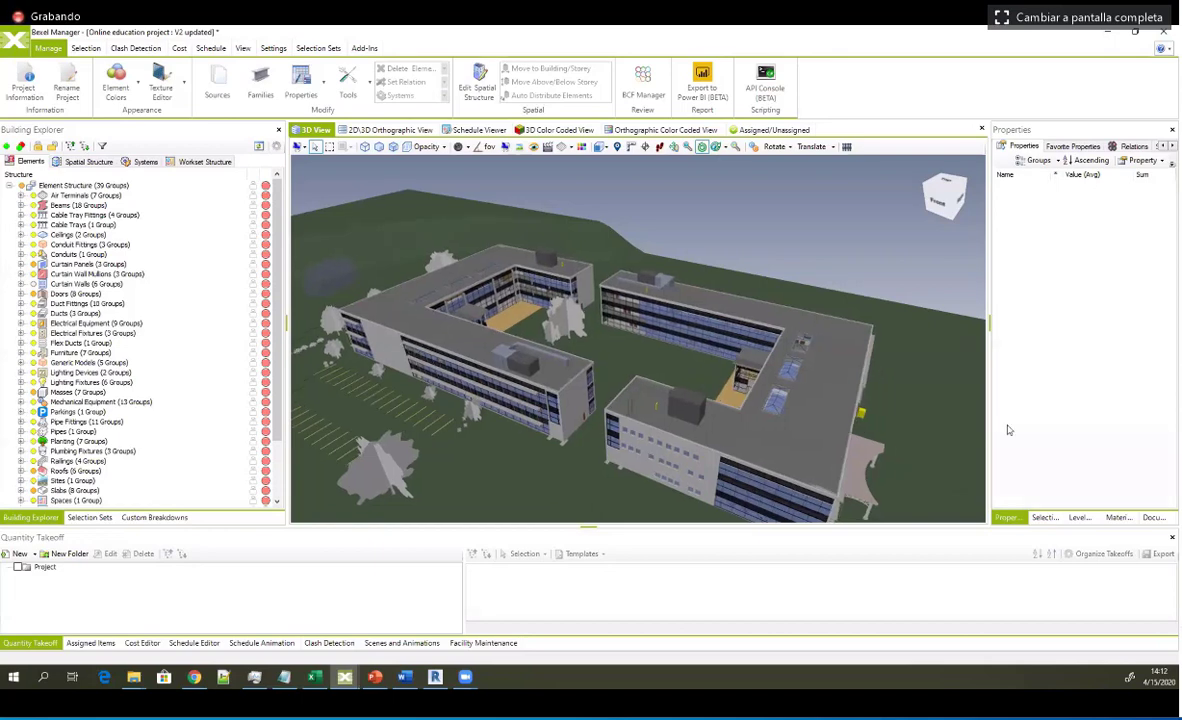
middle_click_drag(810, 400, 976, 346)
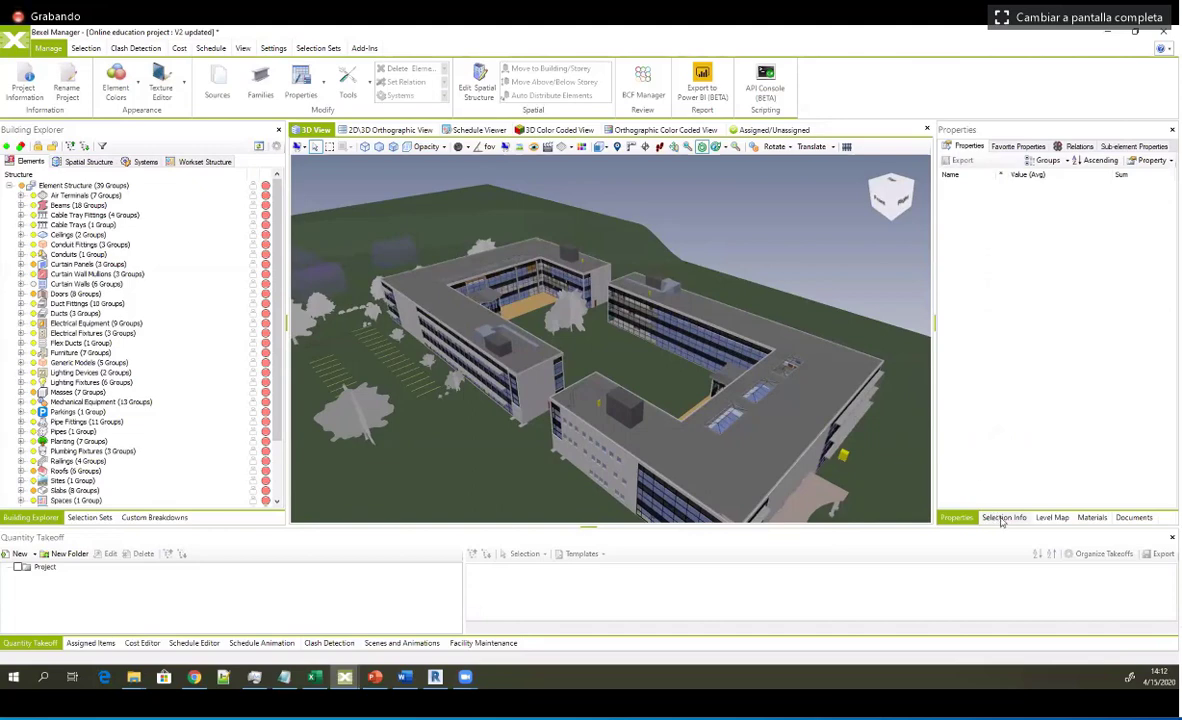
Step: Detach Selection Info from its shared group and dock it below Properties
left_click(997, 518)
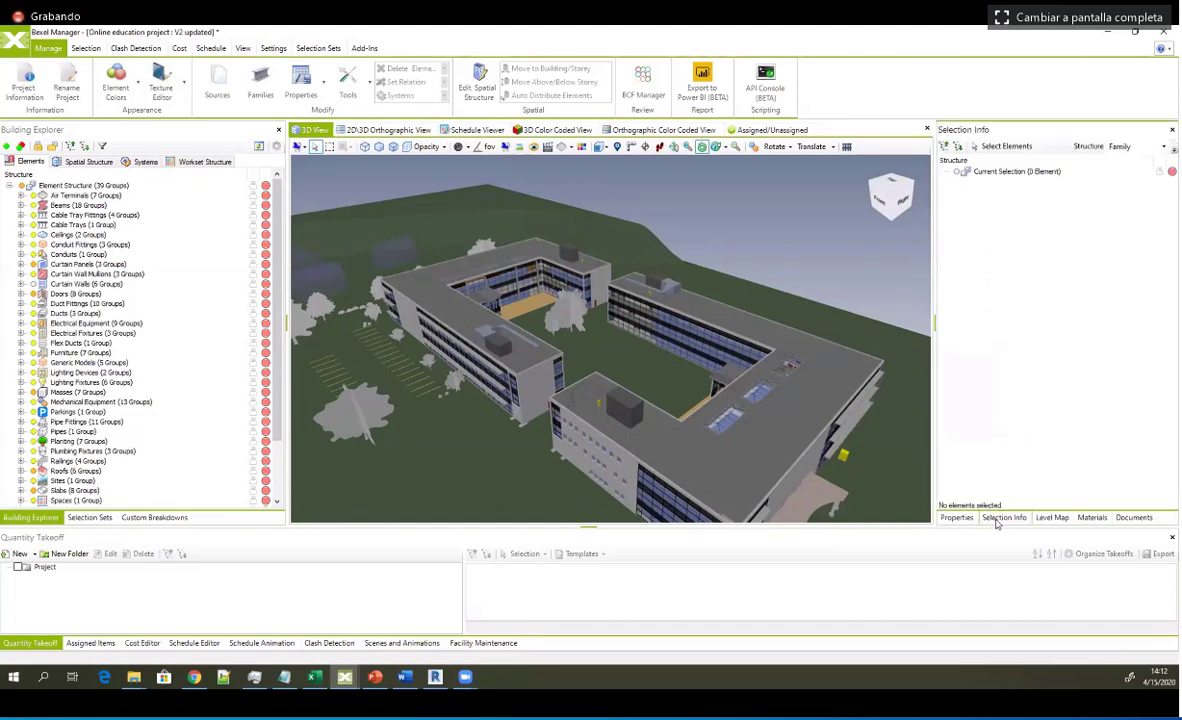
left_click_drag(997, 523, 1057, 391)
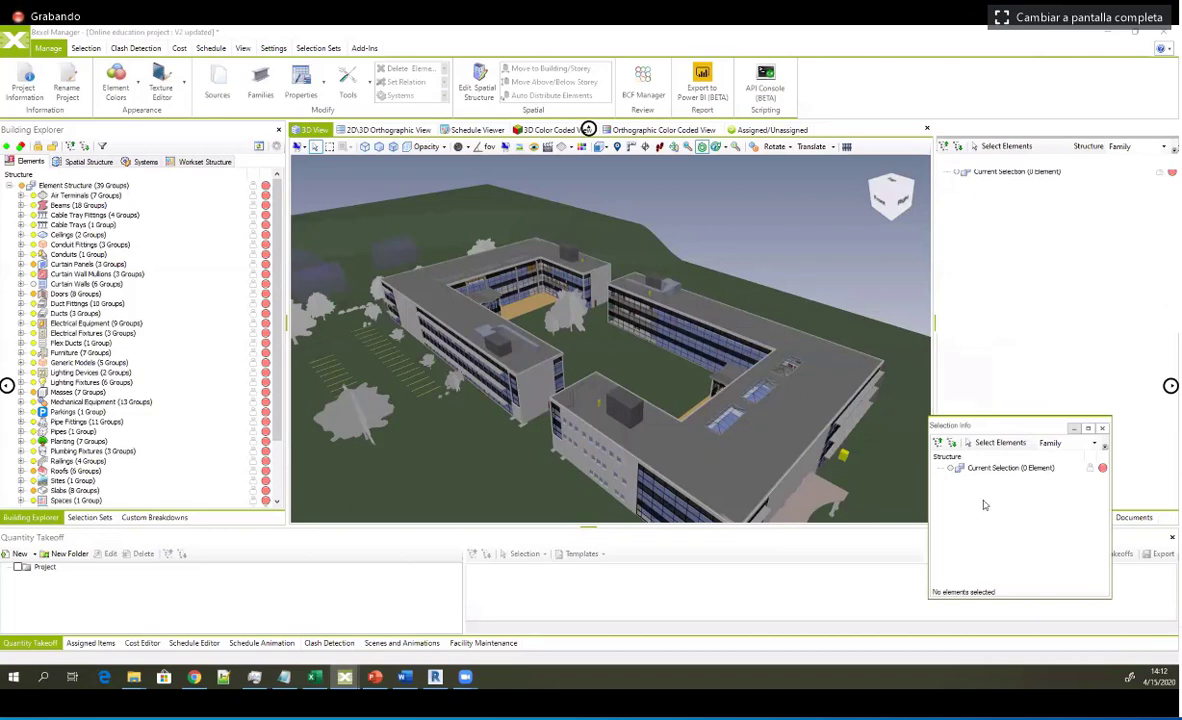
left_click_drag(985, 505, 960, 340)
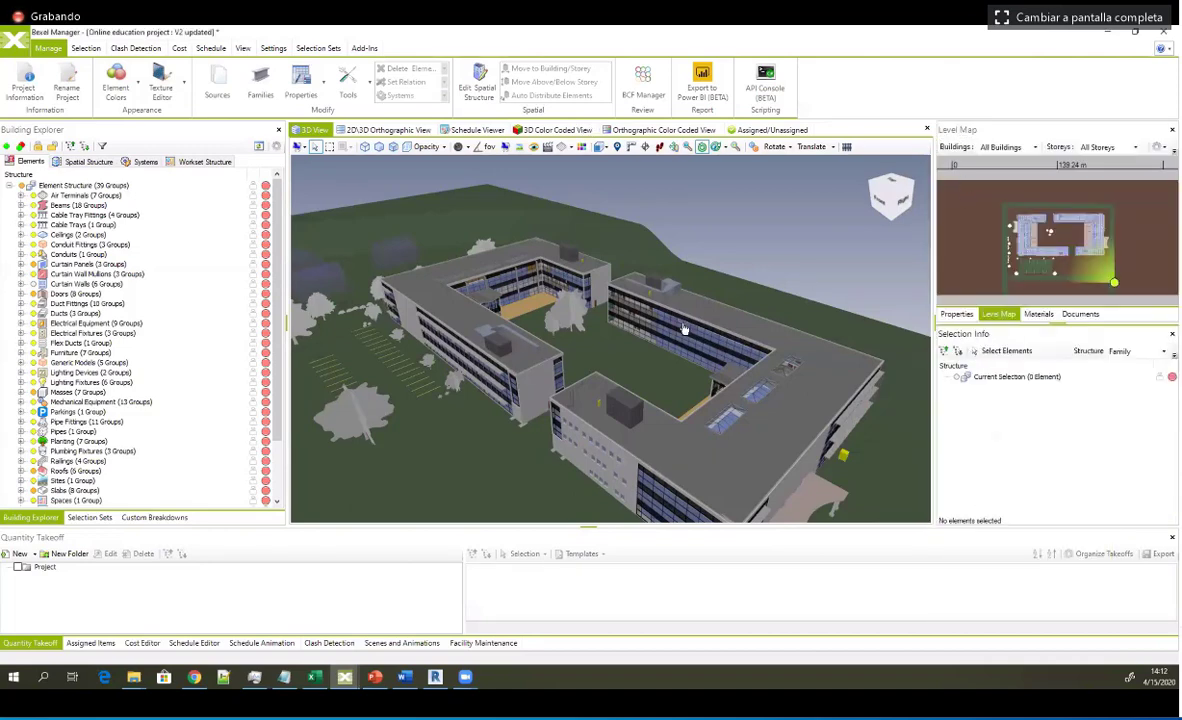
Step: Select the AR-Roof_finish-52mm roof in the 3D model, show its properties, and look through the building's element categories
left_click(648, 293)
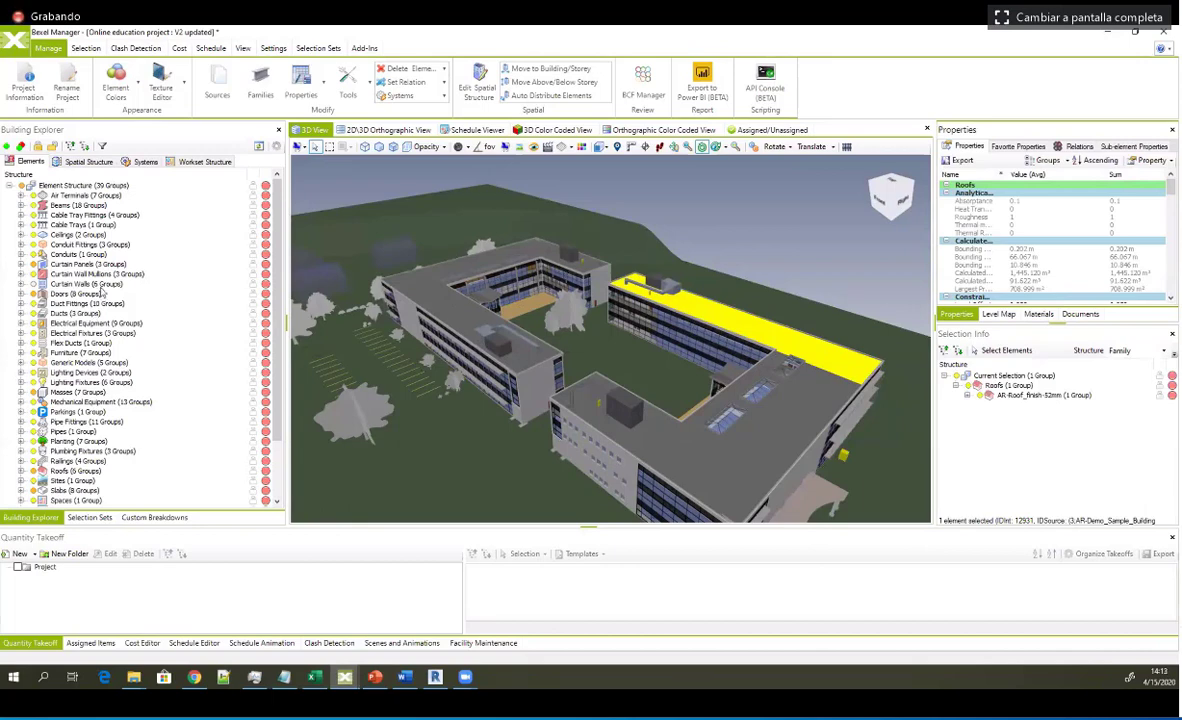
scroll(108, 314, "down", 2)
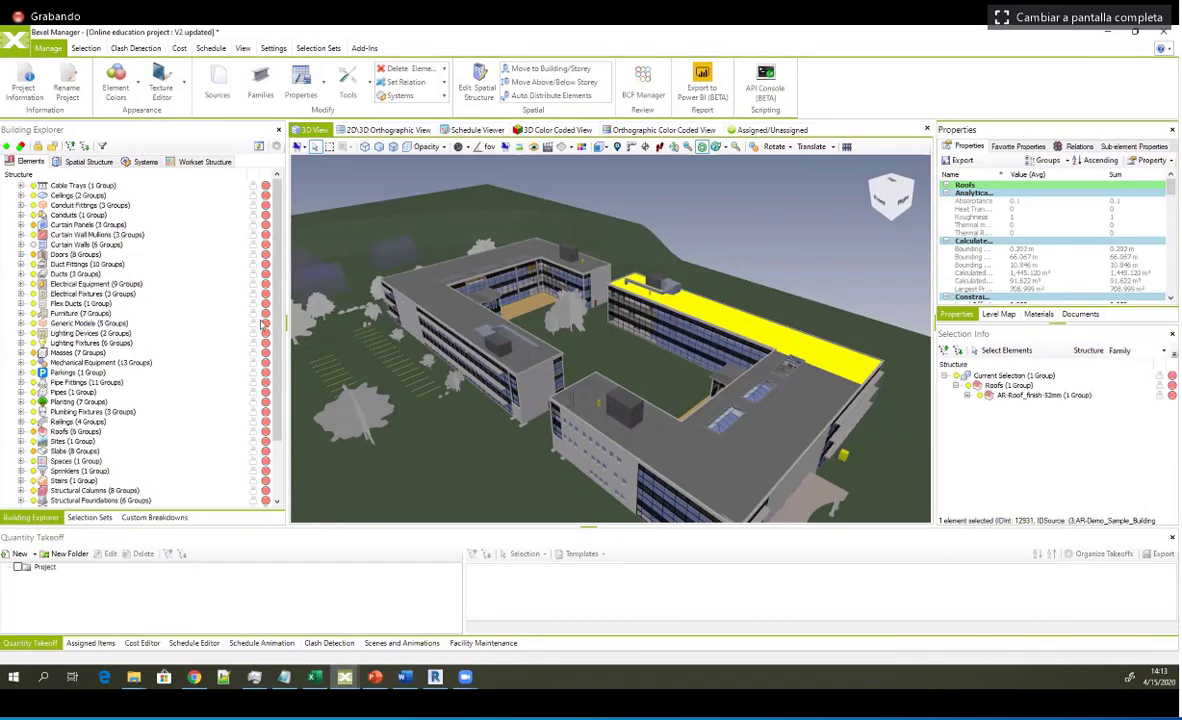
scroll(262, 325, "up", 2)
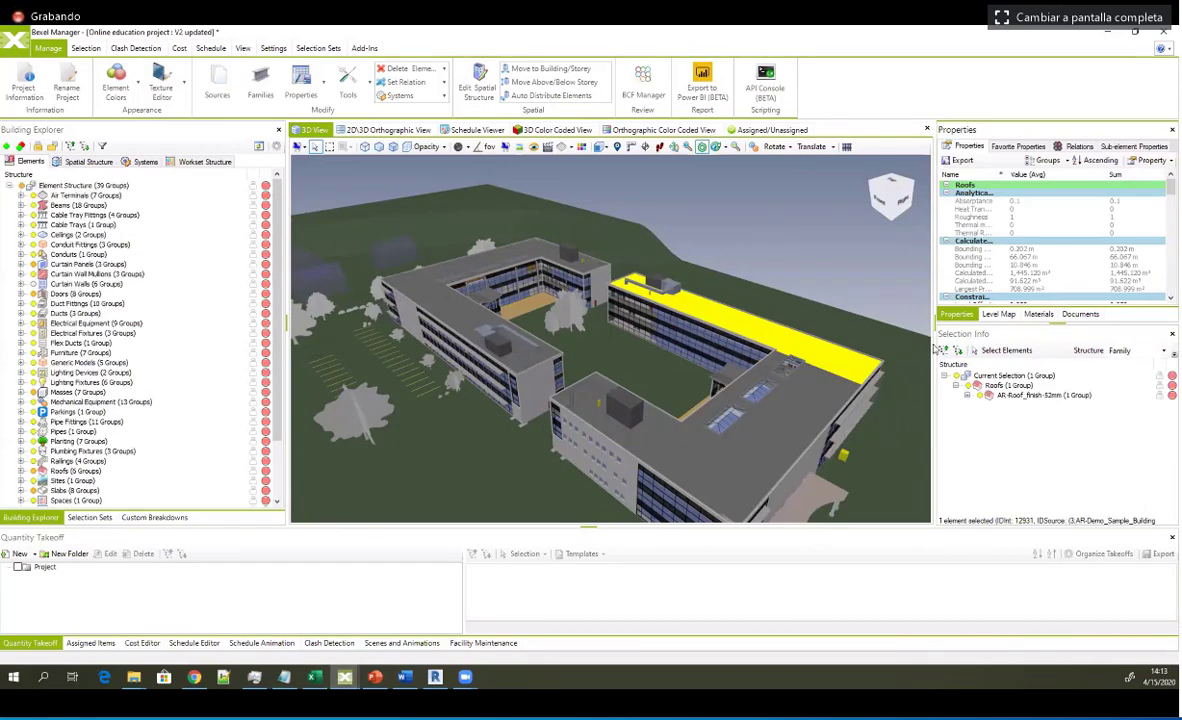
Step: Widen the Properties and Selection Info areas and increase the height of Properties
left_click_drag(921, 345, 874, 330)
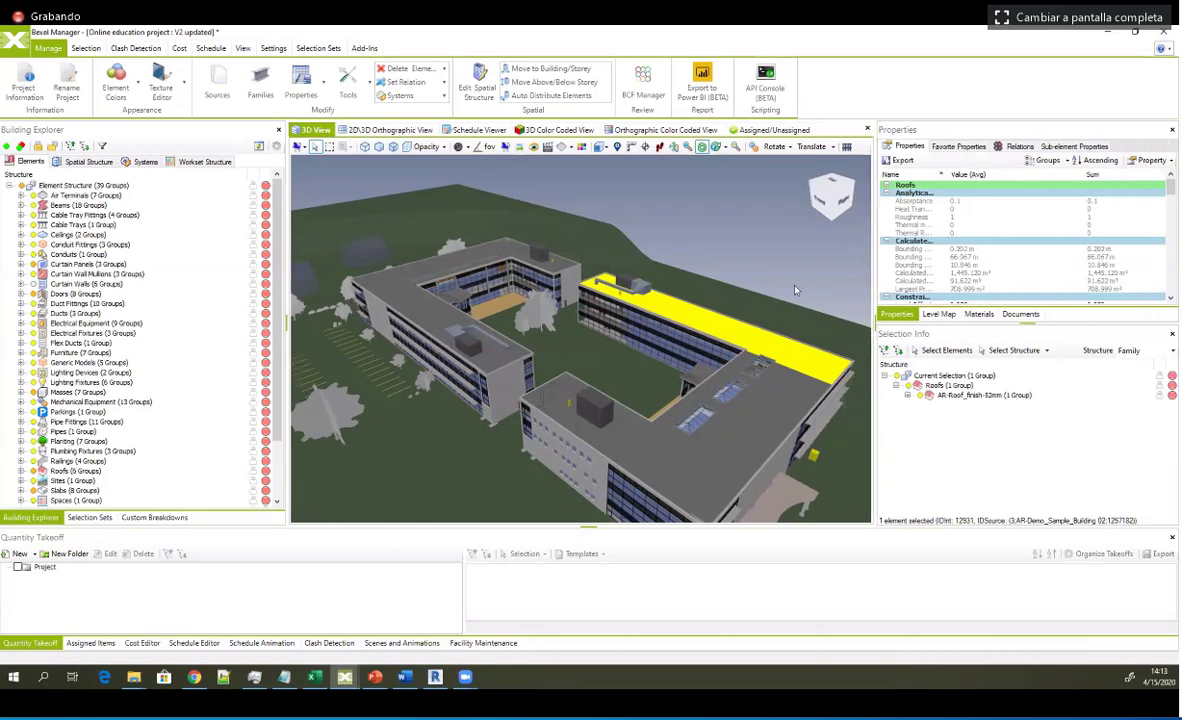
left_click_drag(940, 307, 940, 391)
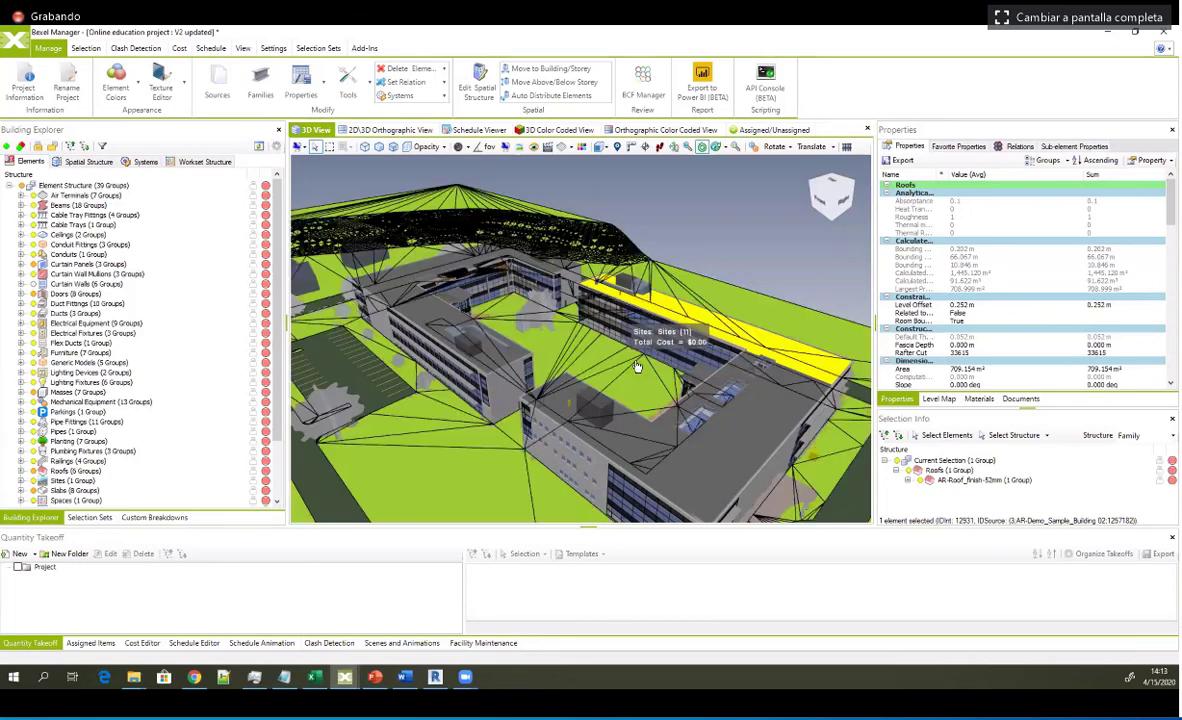
left_click_drag(637, 366, 567, 360)
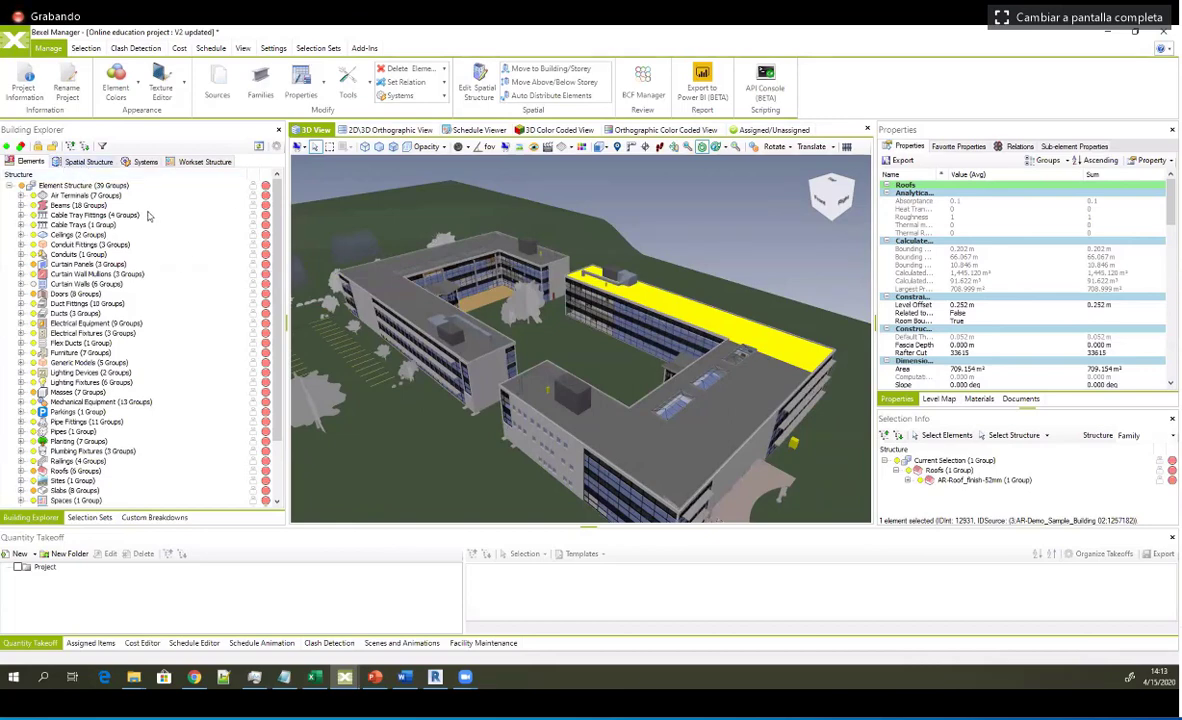
Step: Review how the building's elements are organized by spatial structure, systems and worksets
left_click(76, 163)
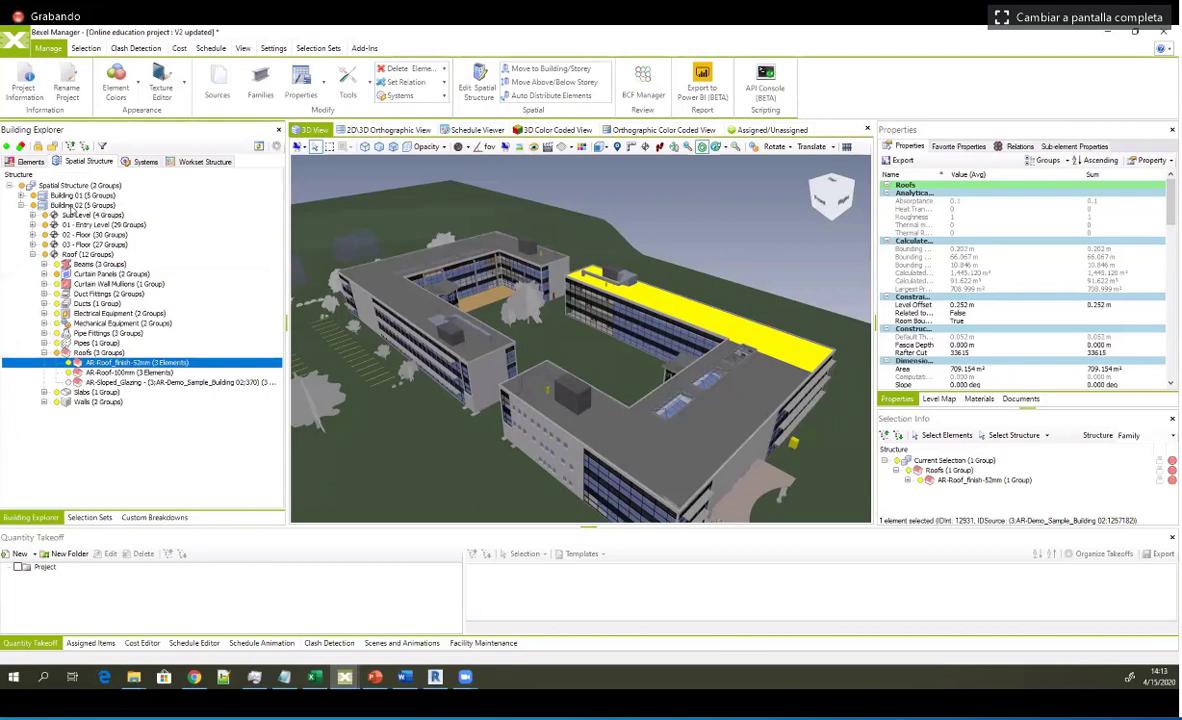
left_click(144, 162)
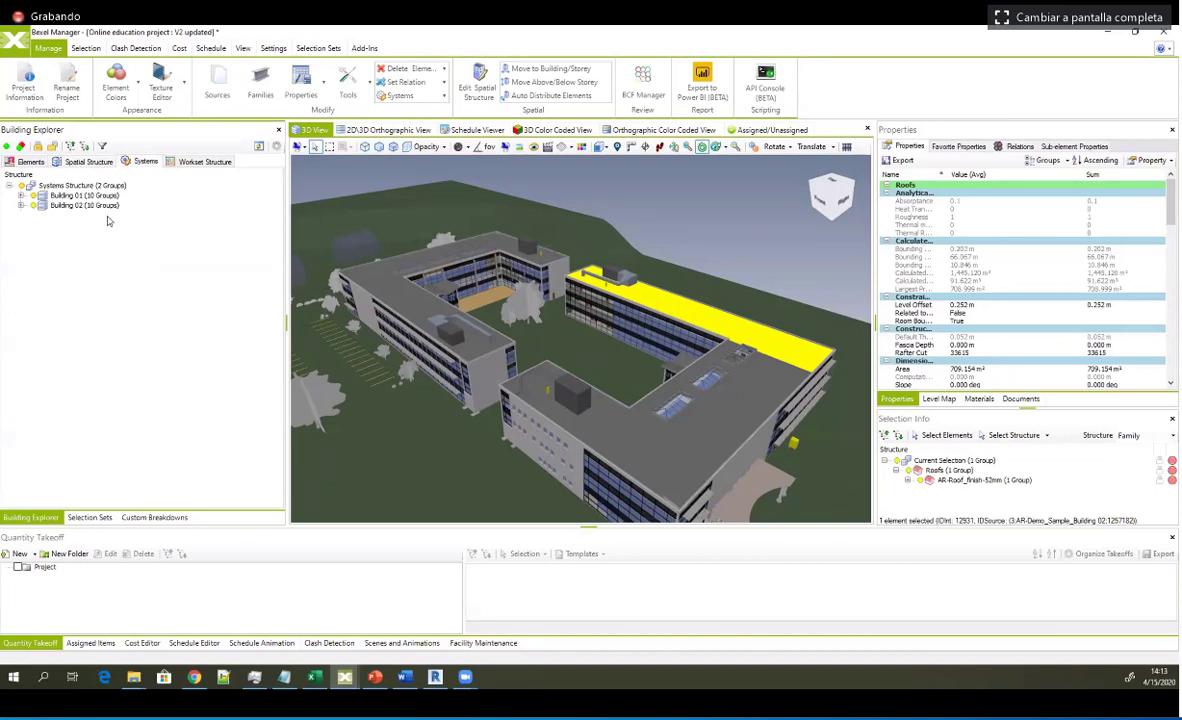
left_click(199, 166)
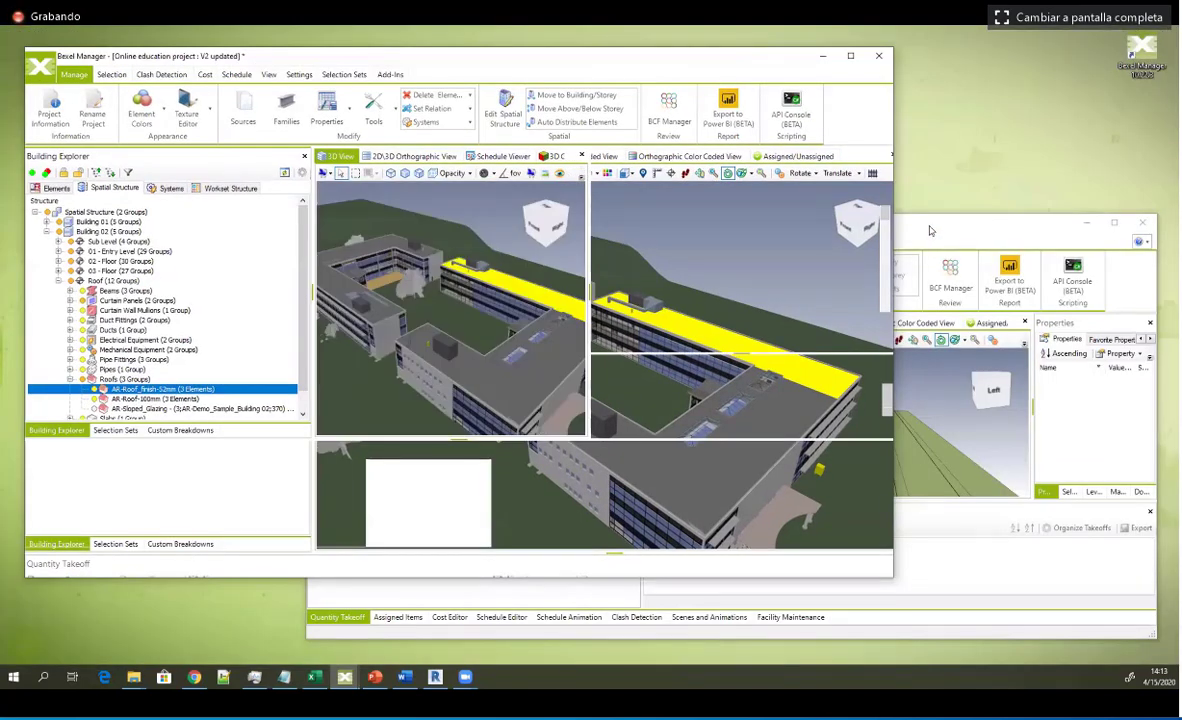
Step: Switch to the ArchicadNEWV2 project, maximize its window, and examine the layers within its source selection sets
left_click(930, 229)
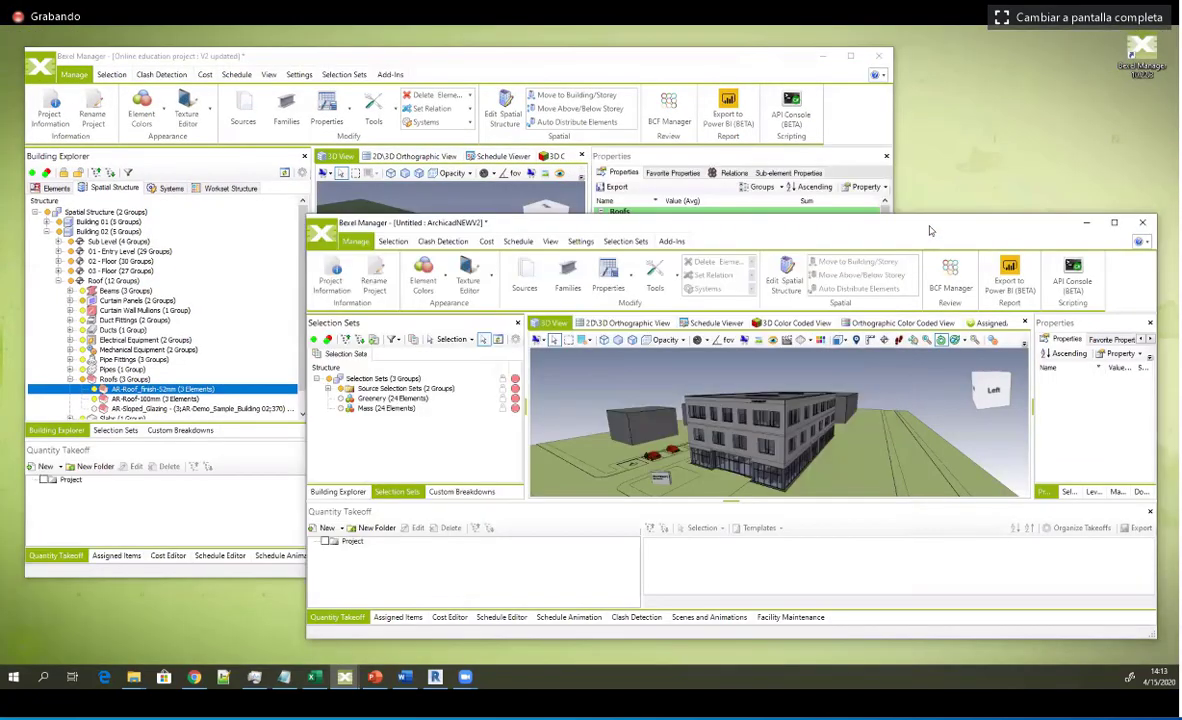
left_click(1066, 150)
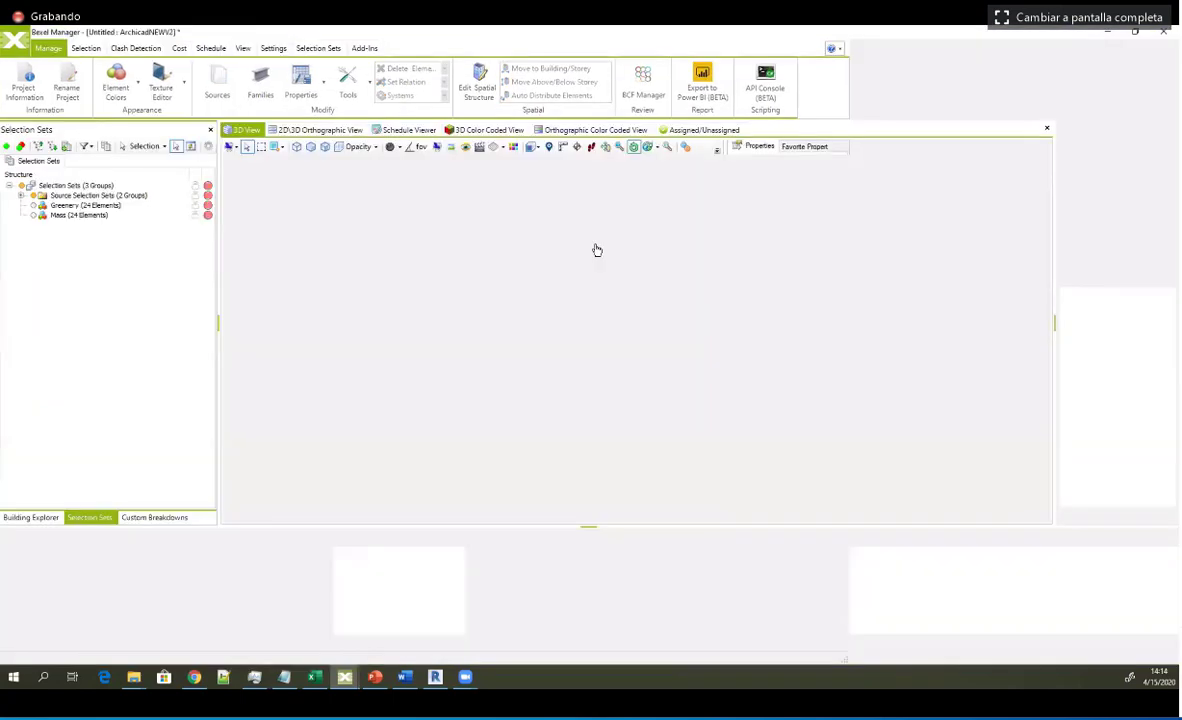
middle_click_drag(556, 299, 521, 270)
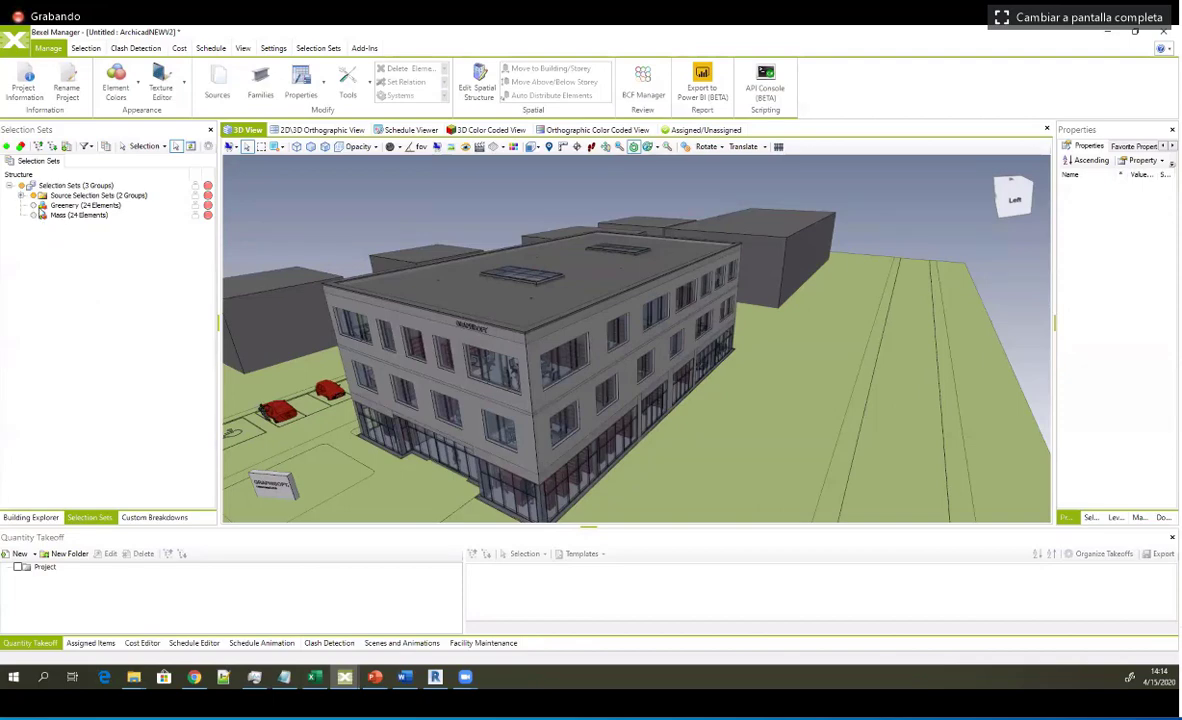
left_click(21, 195)
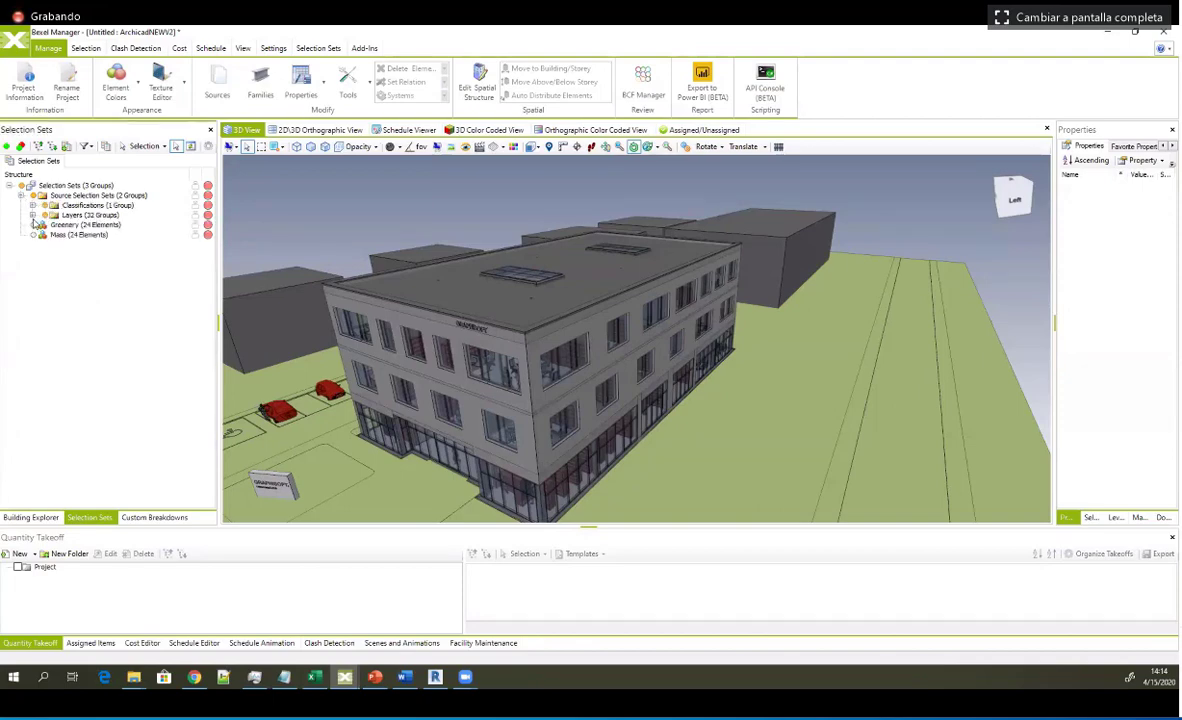
double_click(64, 215)
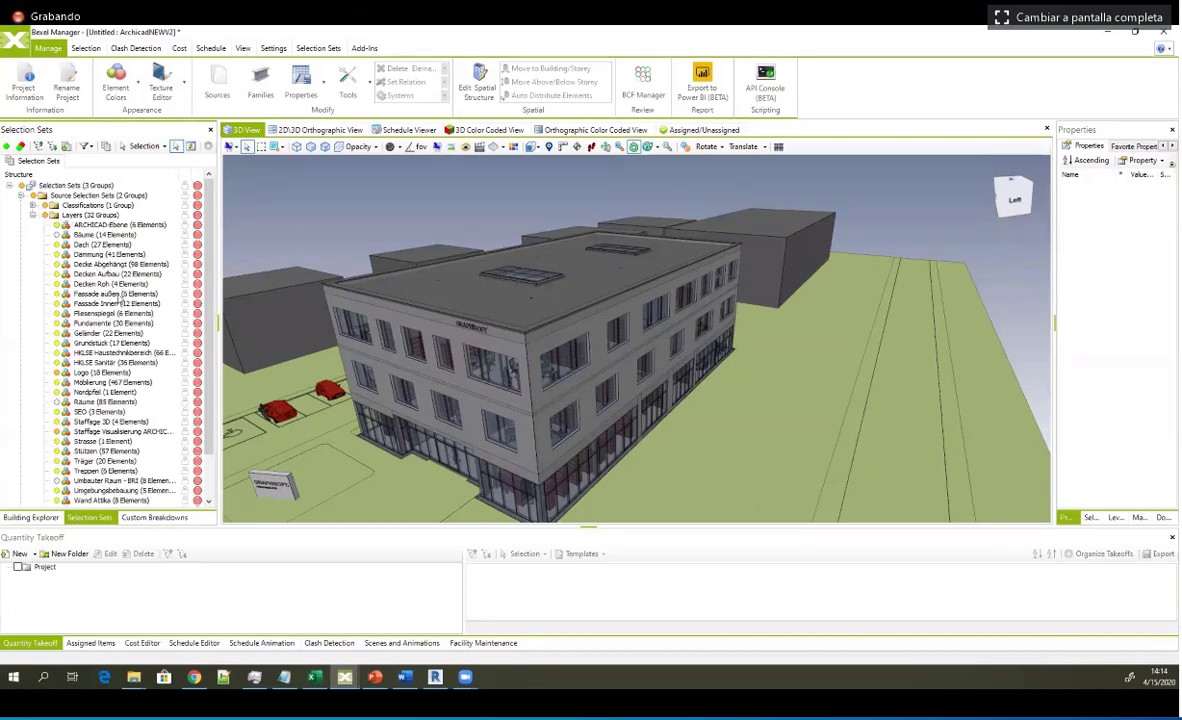
left_click(45, 205)
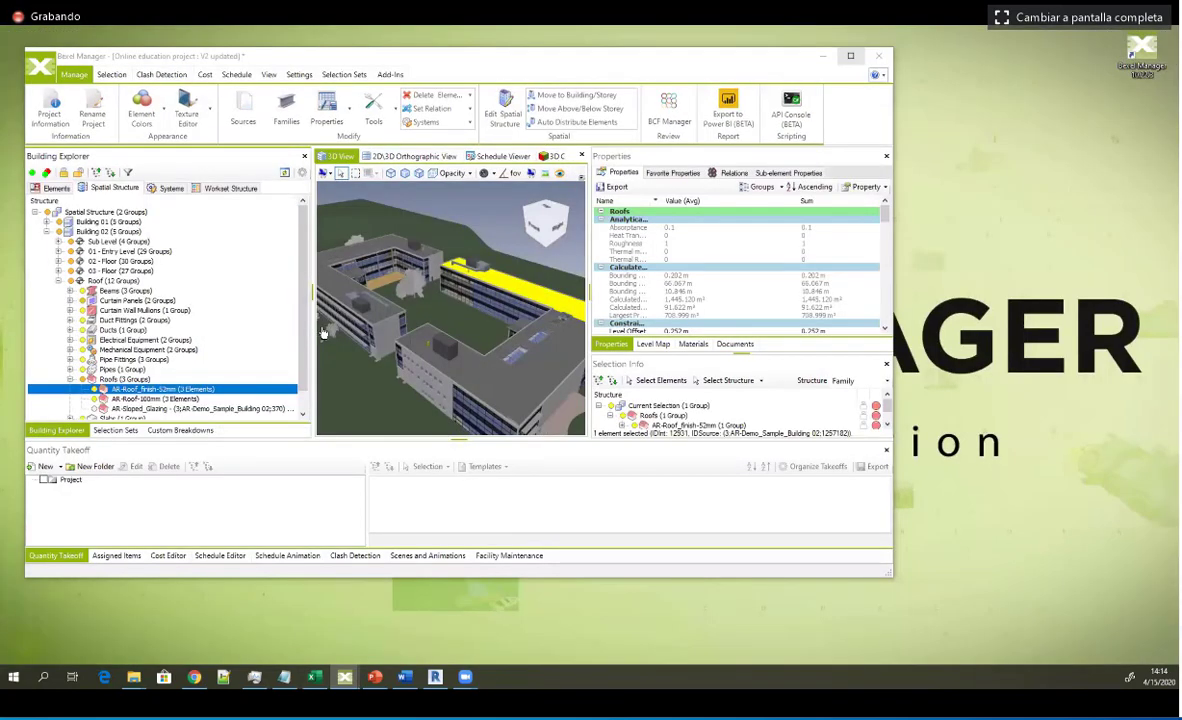
Step: Return to the Online education project, maximize its window, show Custom Breakdowns, and look through the selected roof's properties
left_click(851, 56)
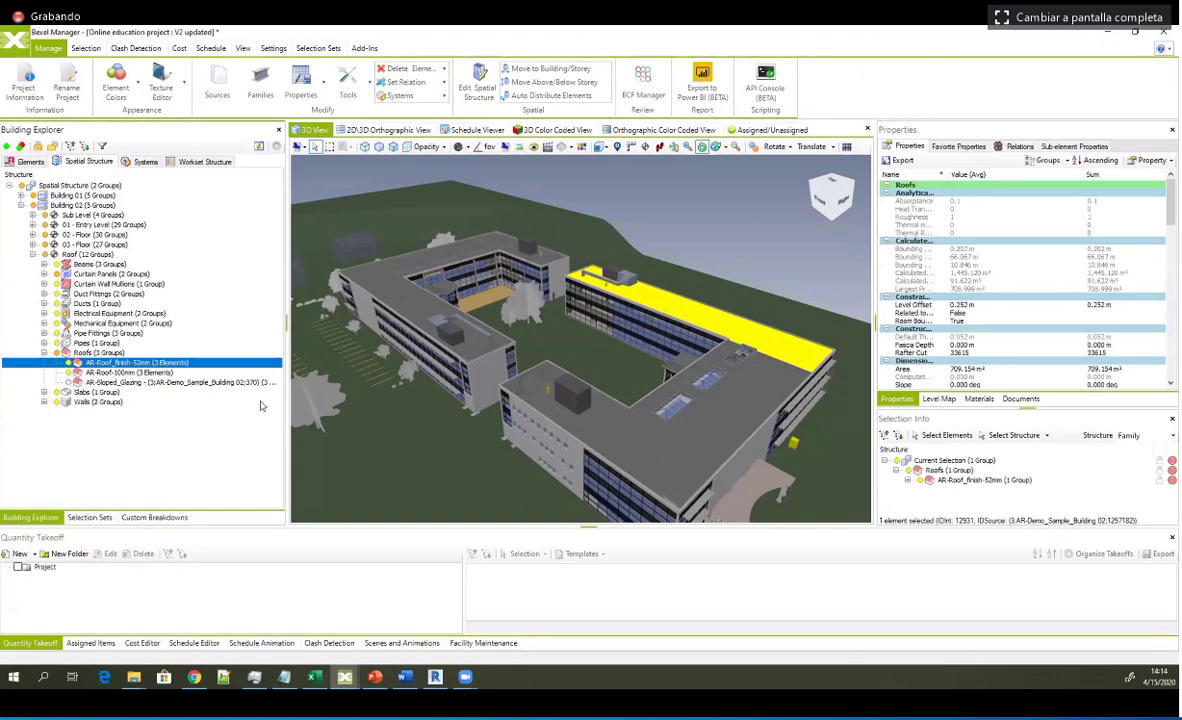
left_click(154, 517)
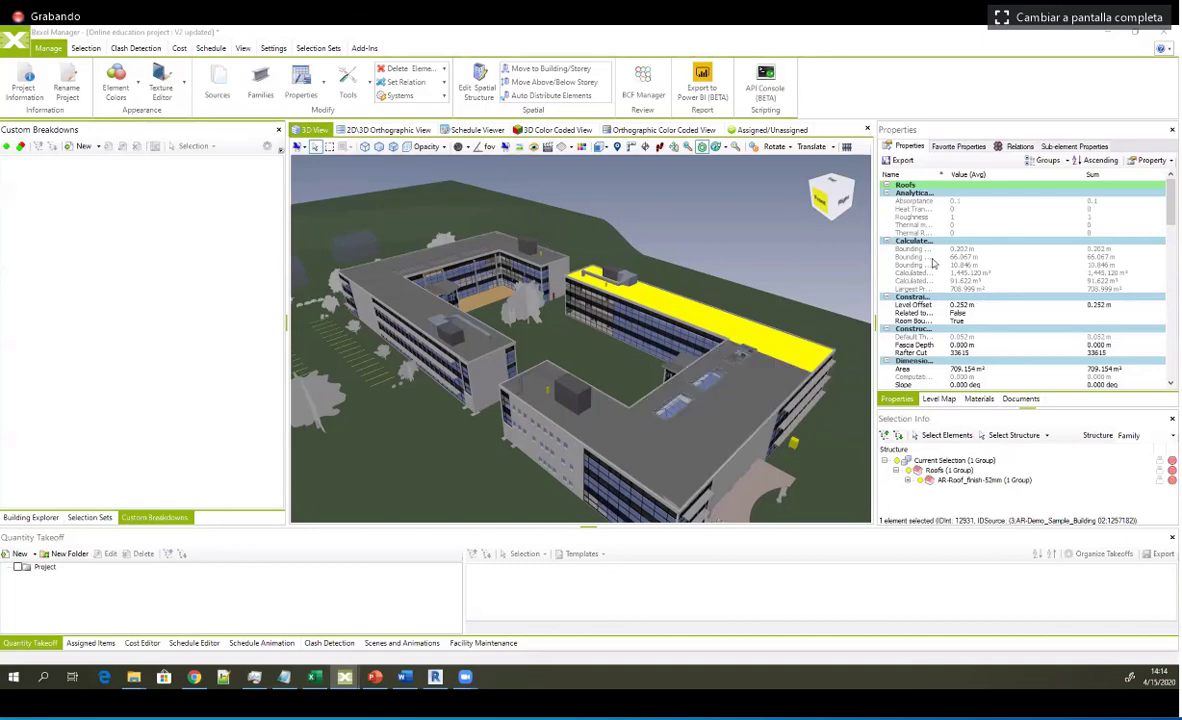
scroll(947, 305, "down", 5)
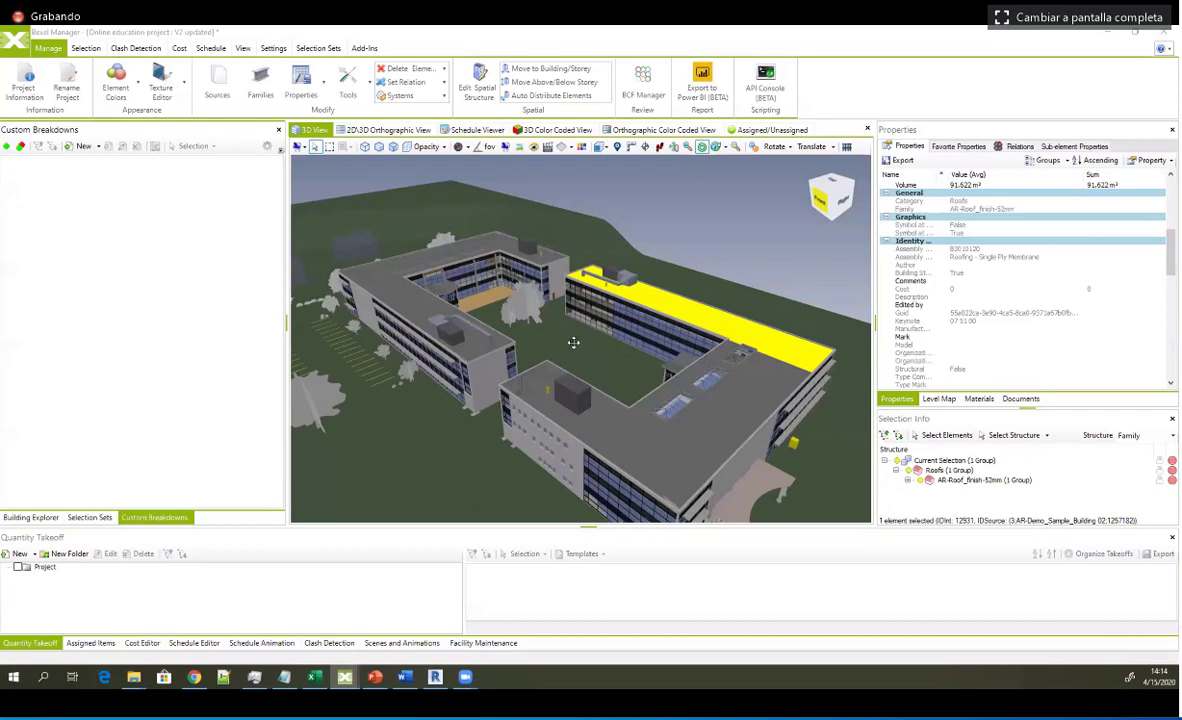
middle_click_drag(573, 343, 568, 339)
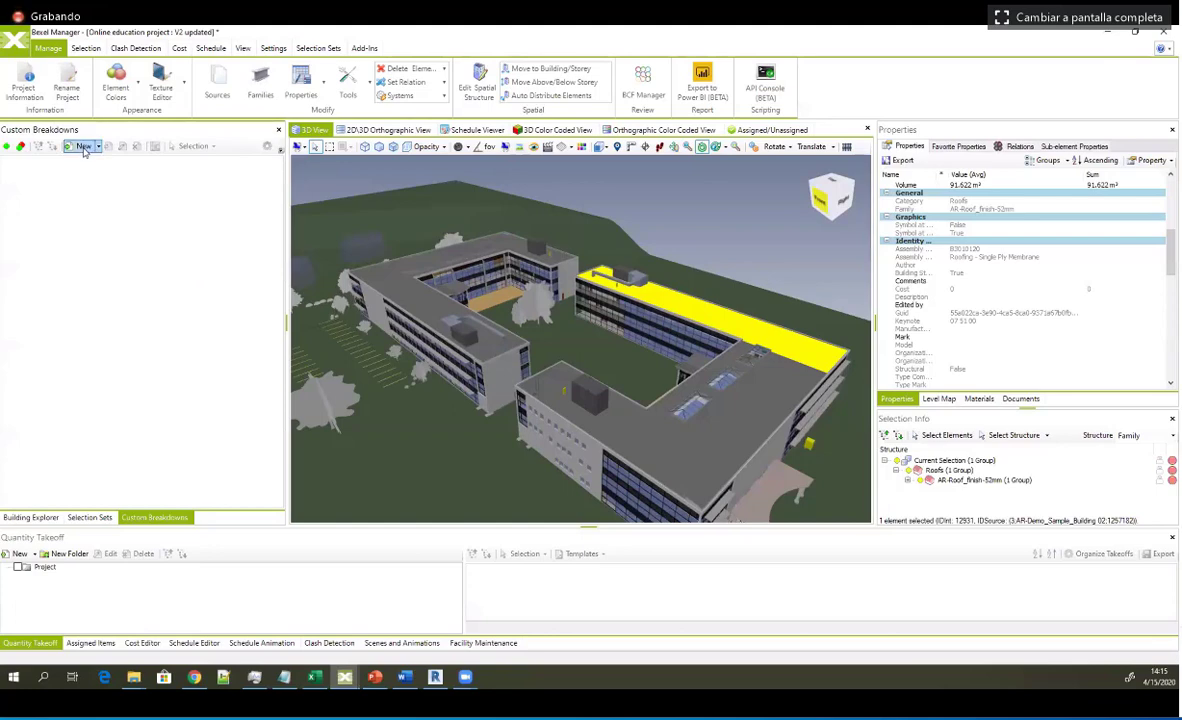
Step: Start a new custom breakdown and name it Test
middle_click_drag(423, 309, 446, 308)
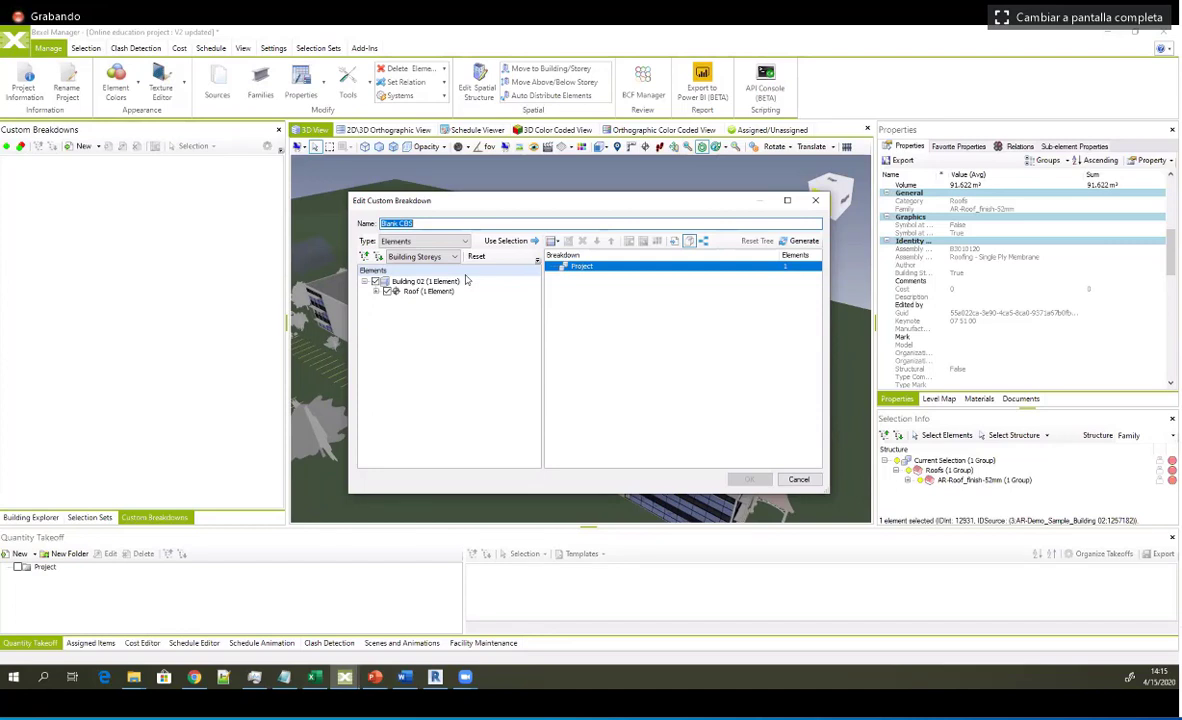
type("Test")
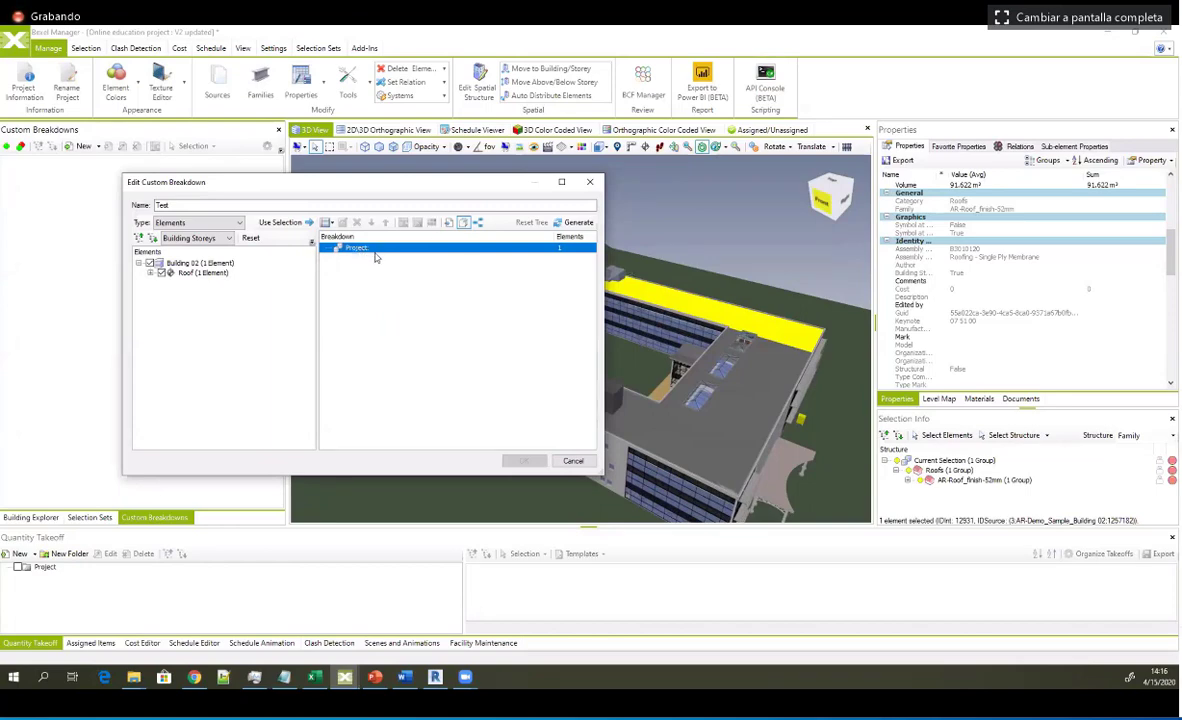
left_click_drag(422, 190, 534, 190)
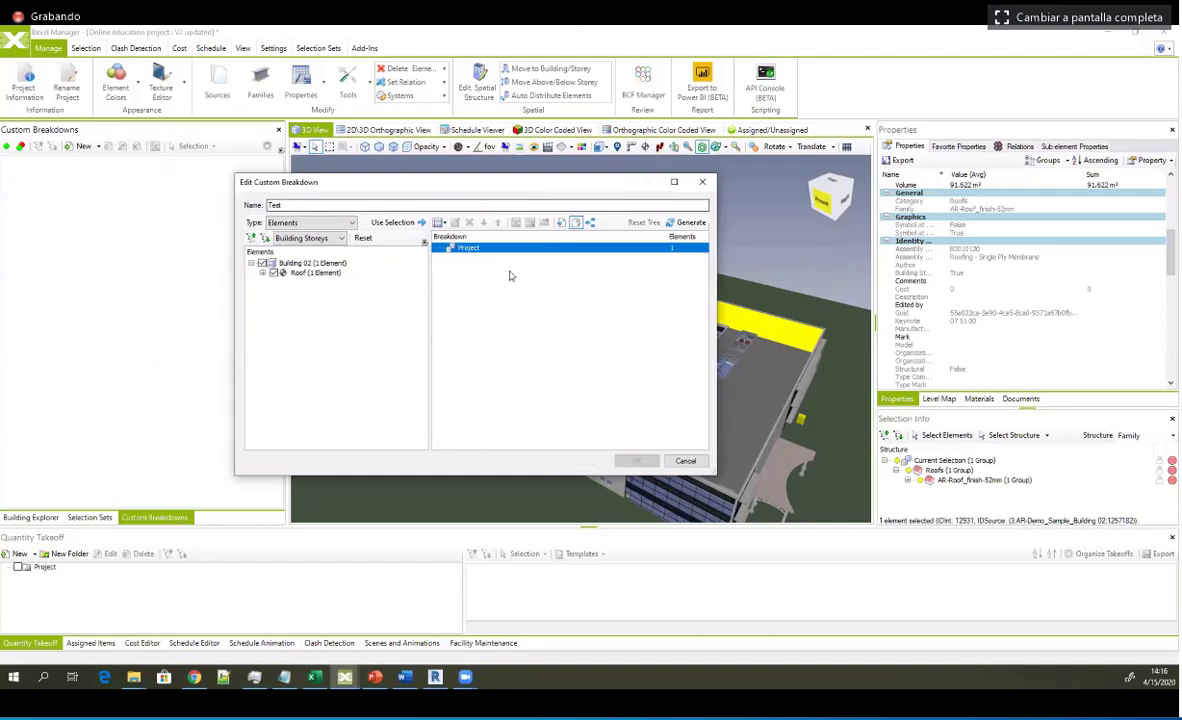
Step: Set the Test breakdown's type to Buildings and include Building 01 and Building 02
left_click(353, 224)
left_click(283, 235)
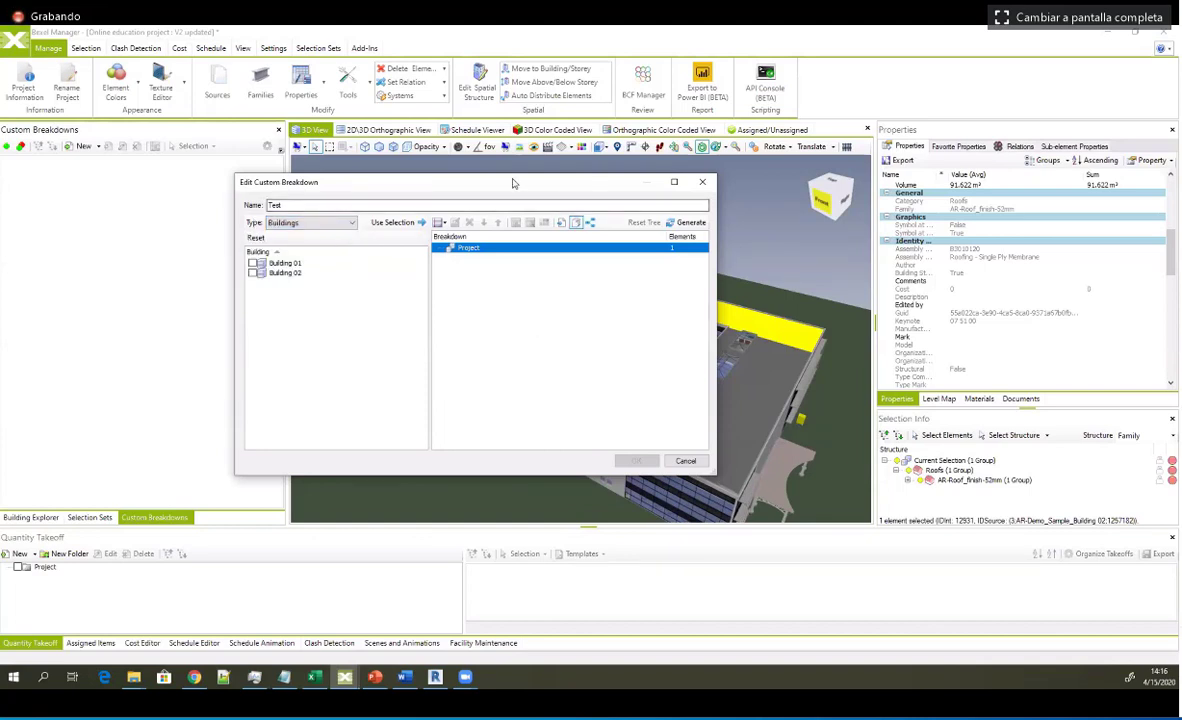
left_click_drag(512, 183, 514, 197)
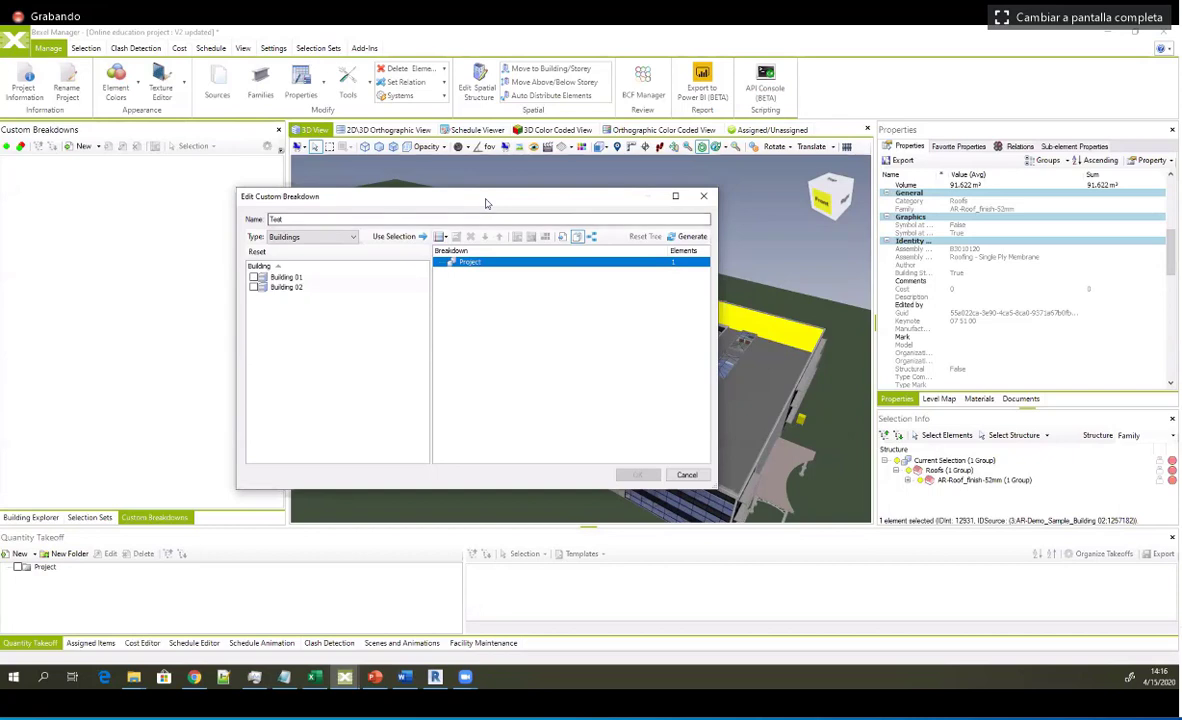
left_click_drag(451, 192, 413, 187)
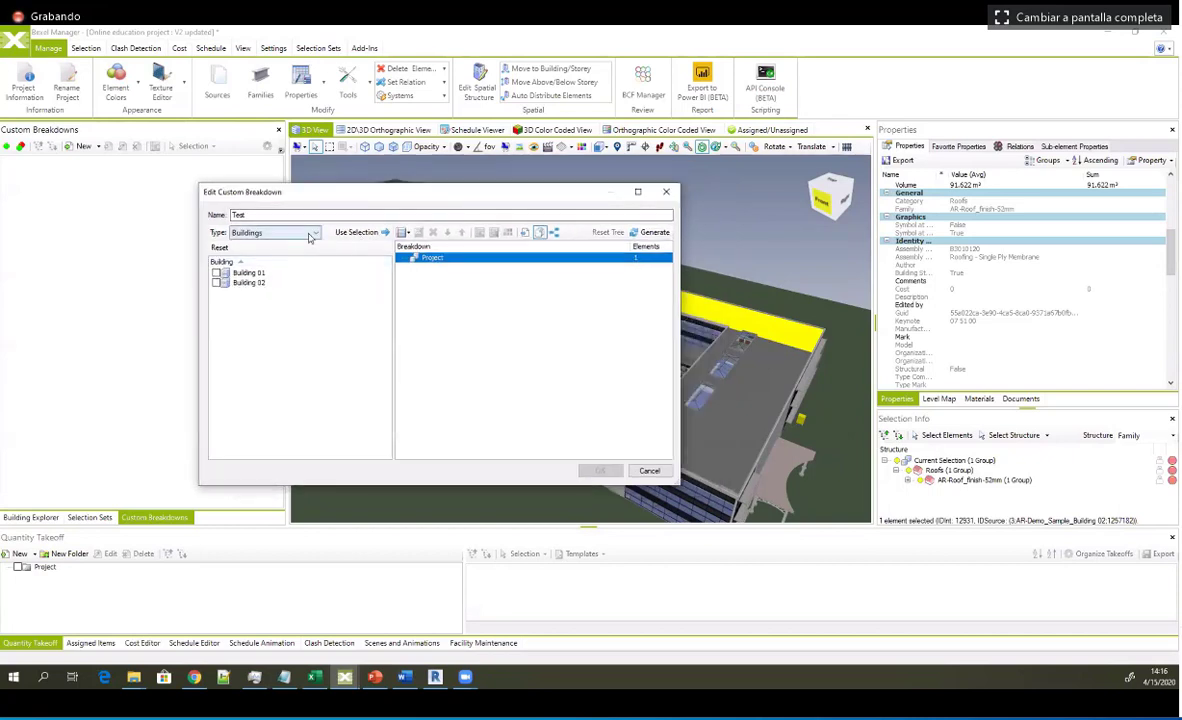
left_click_drag(496, 194, 433, 192)
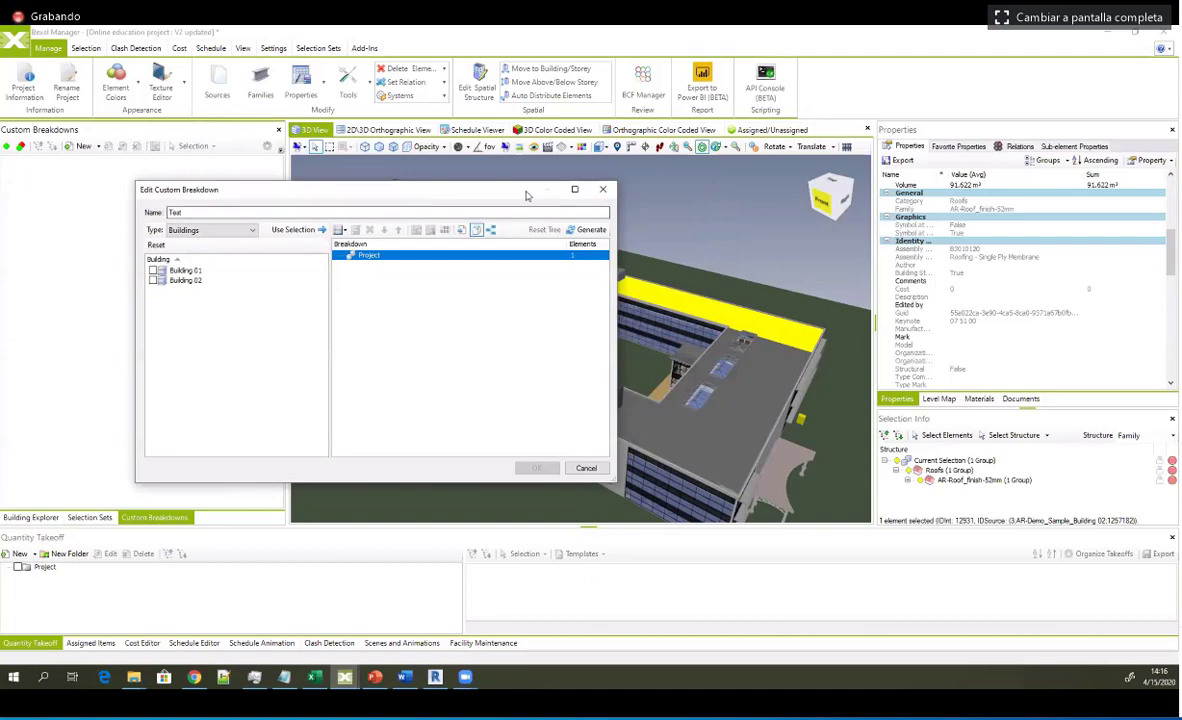
left_click_drag(527, 195, 622, 197)
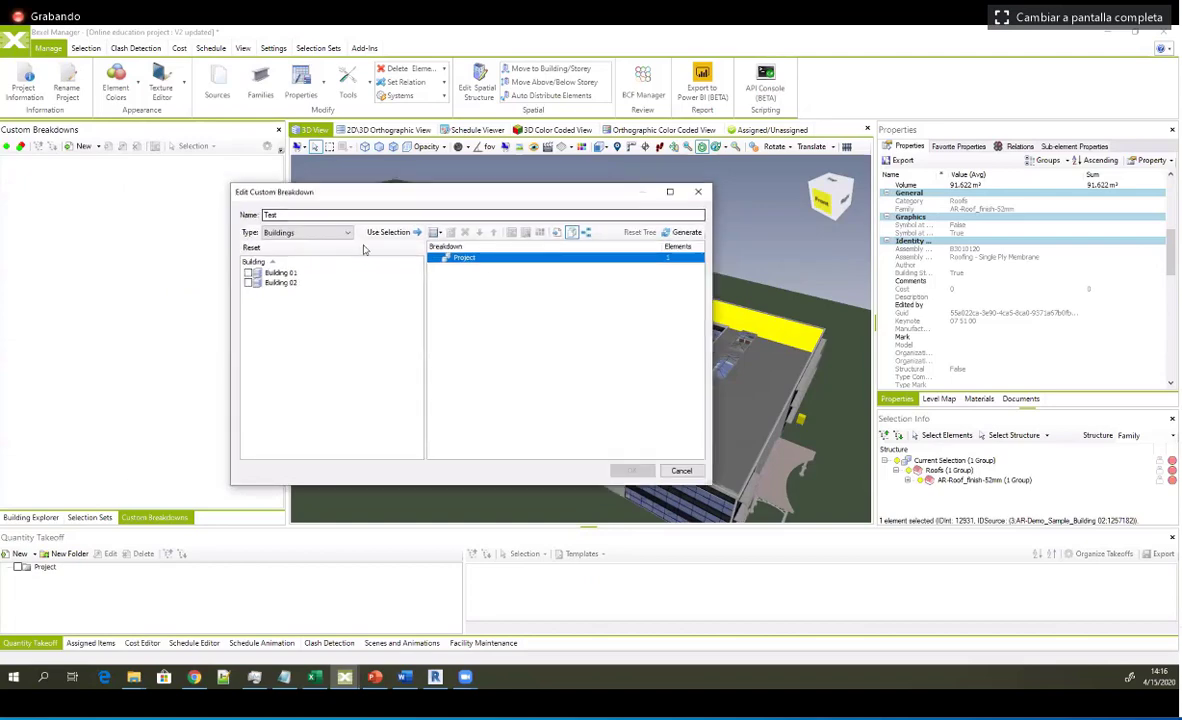
left_click(248, 273)
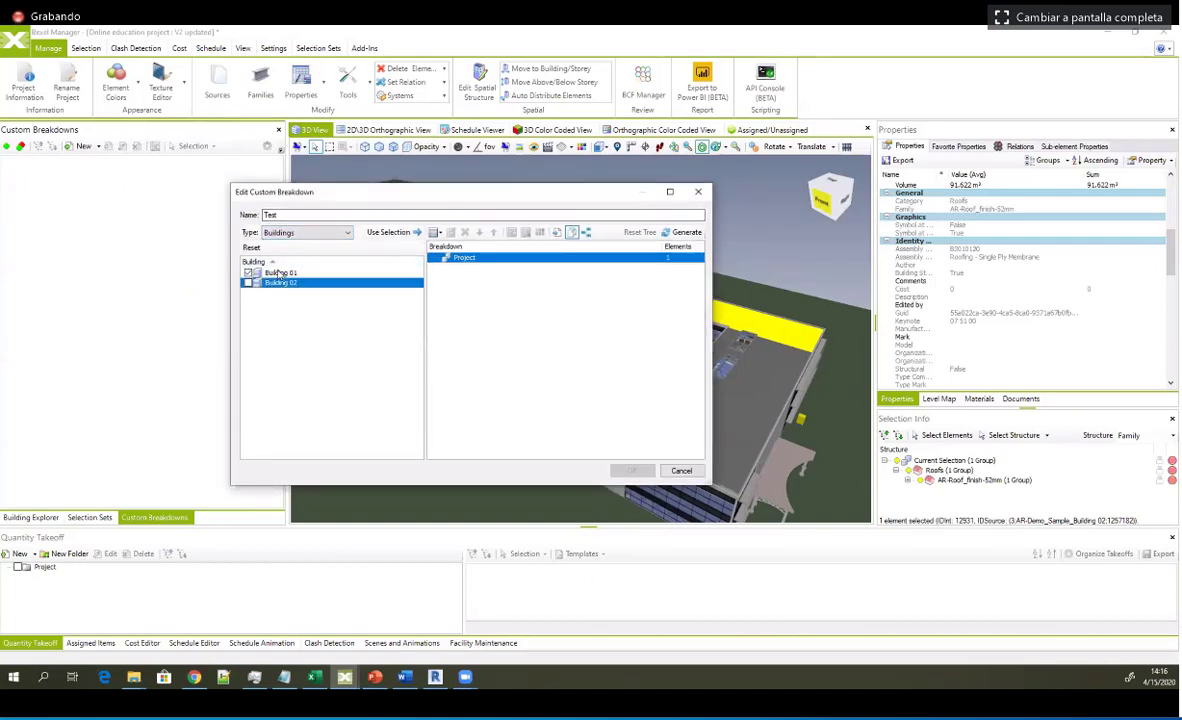
left_click(248, 283)
left_click(277, 274)
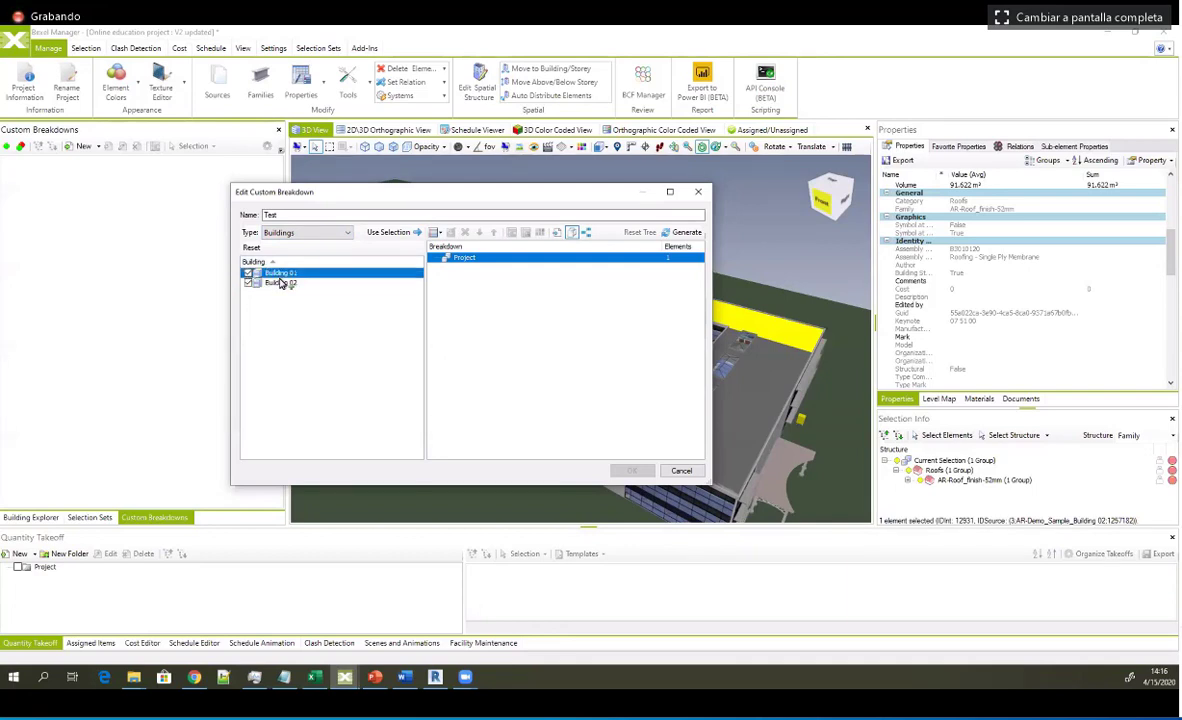
left_click(278, 283, "shift")
left_click(321, 313)
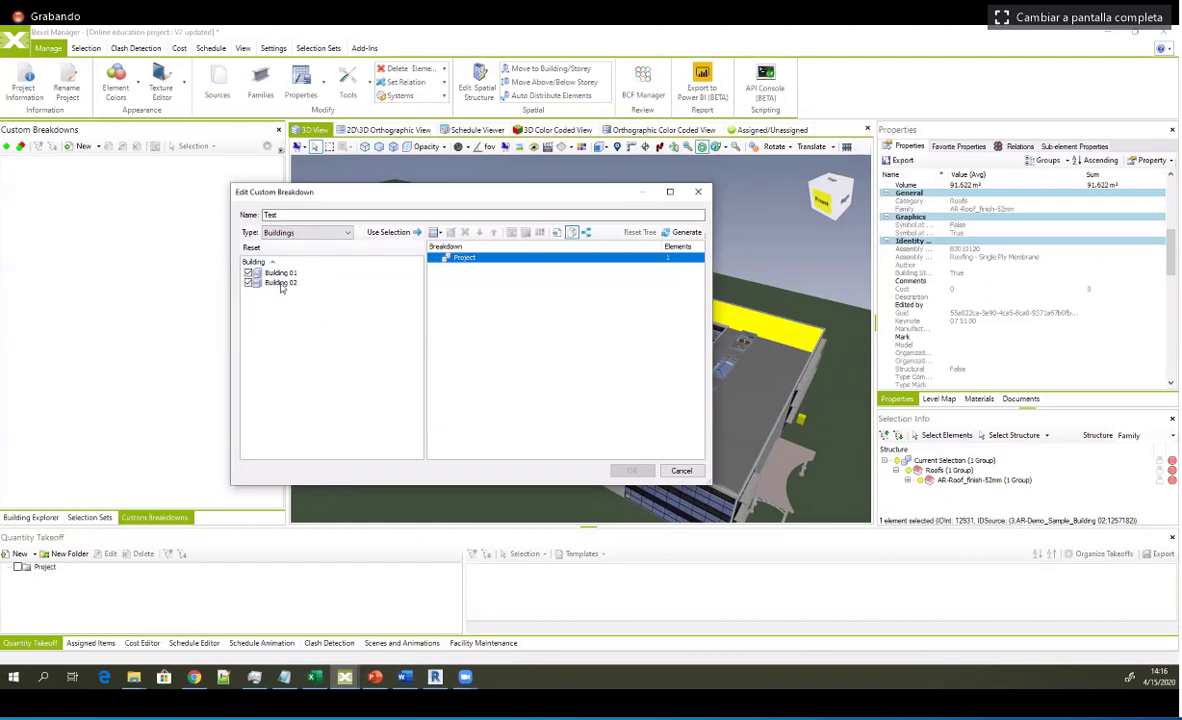
left_click(571, 233)
Step: Change the breakdown type to Building Storeys and include 02 - Floor of Building 01
left_click(349, 237)
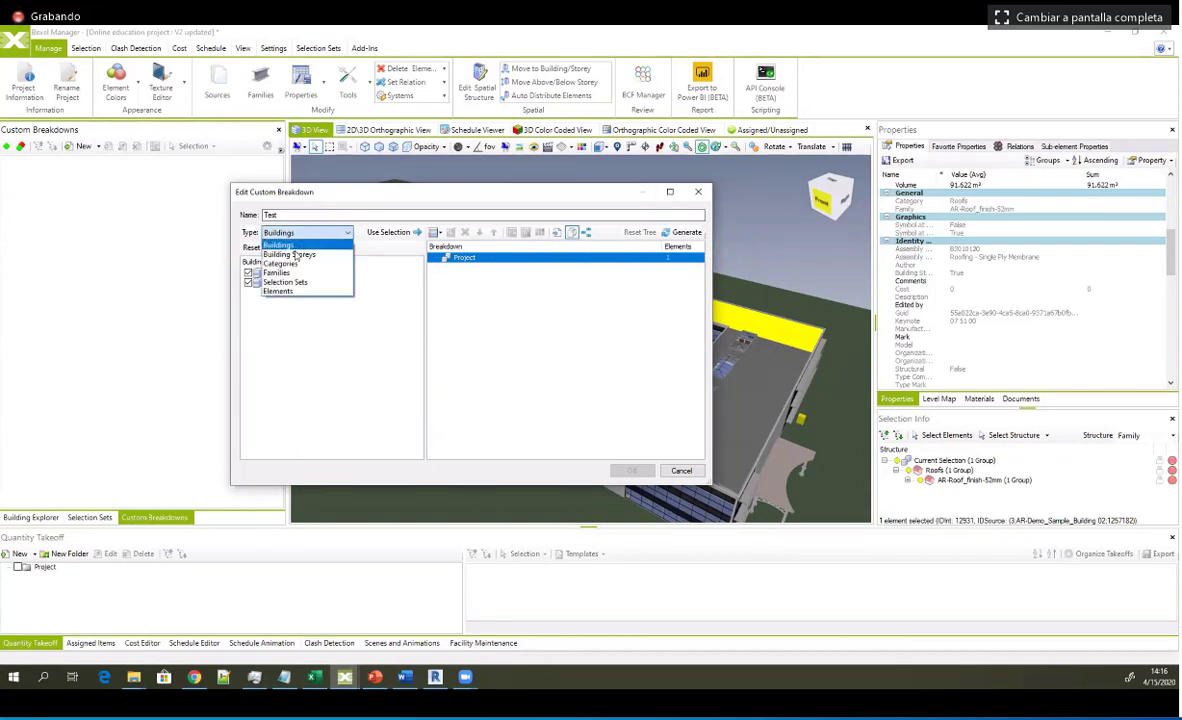
left_click(305, 255)
left_click(247, 273)
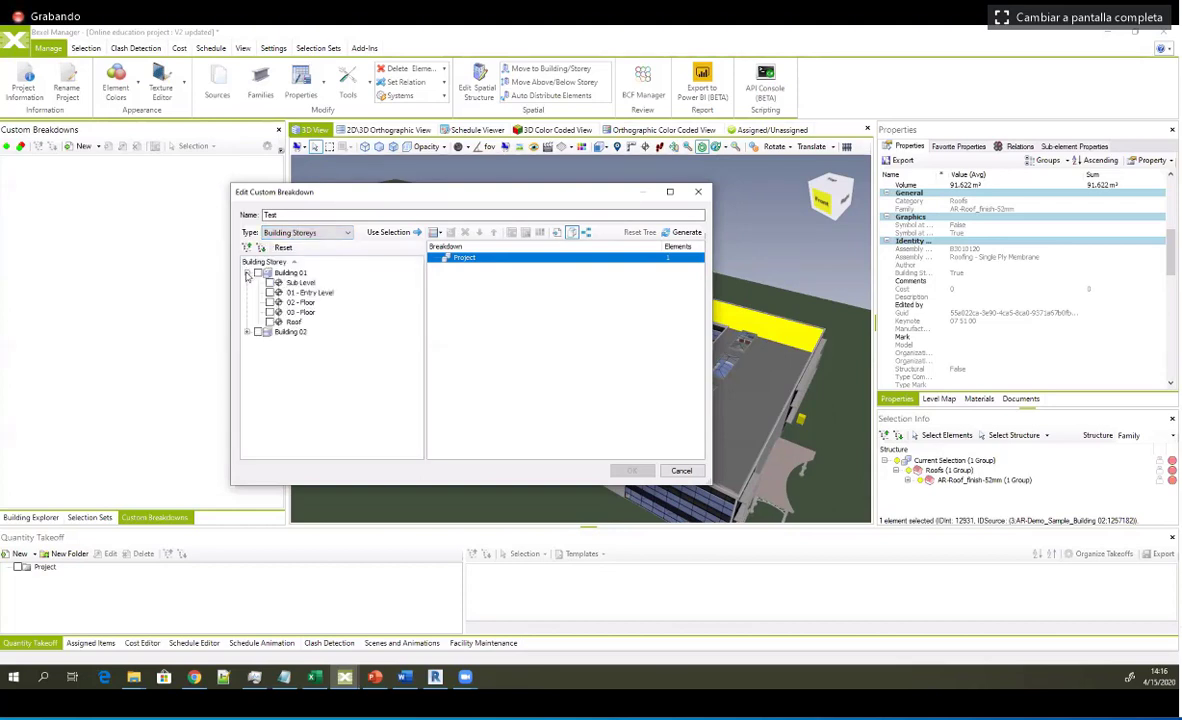
left_click(269, 302)
Step: Look through the items available for the breakdown under the Categories and Families types
left_click(347, 236)
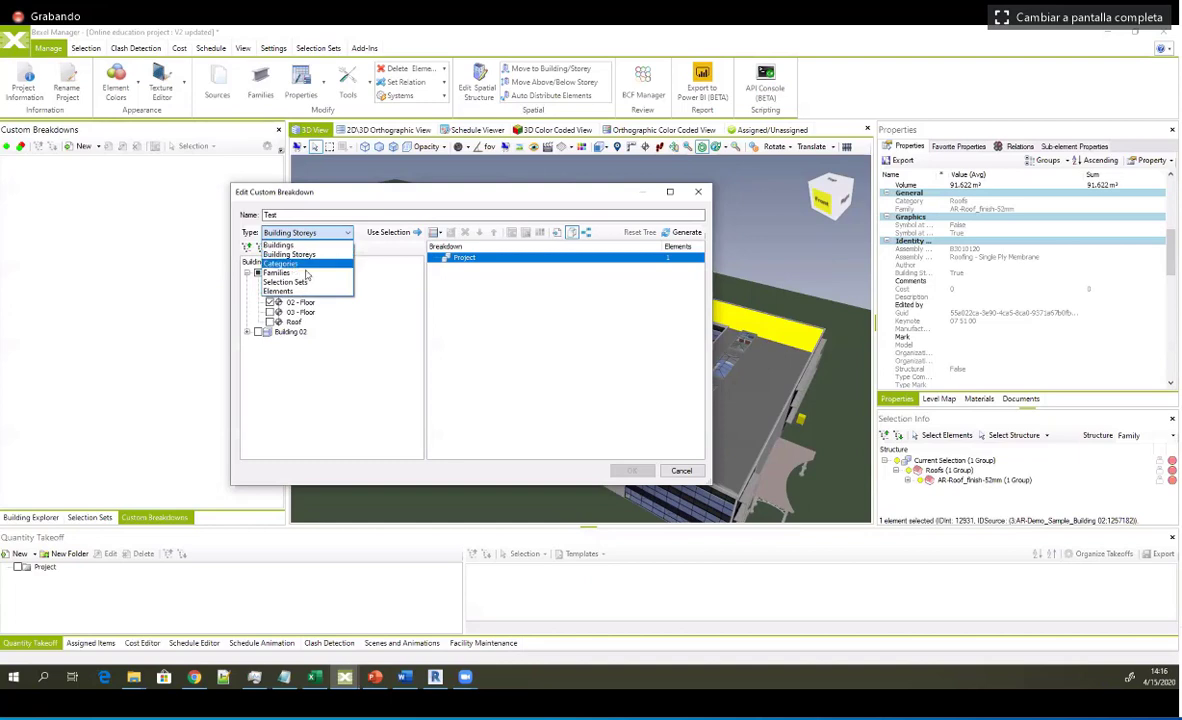
left_click(285, 253)
scroll(300, 373, "down", 5)
scroll(300, 365, "down", 2)
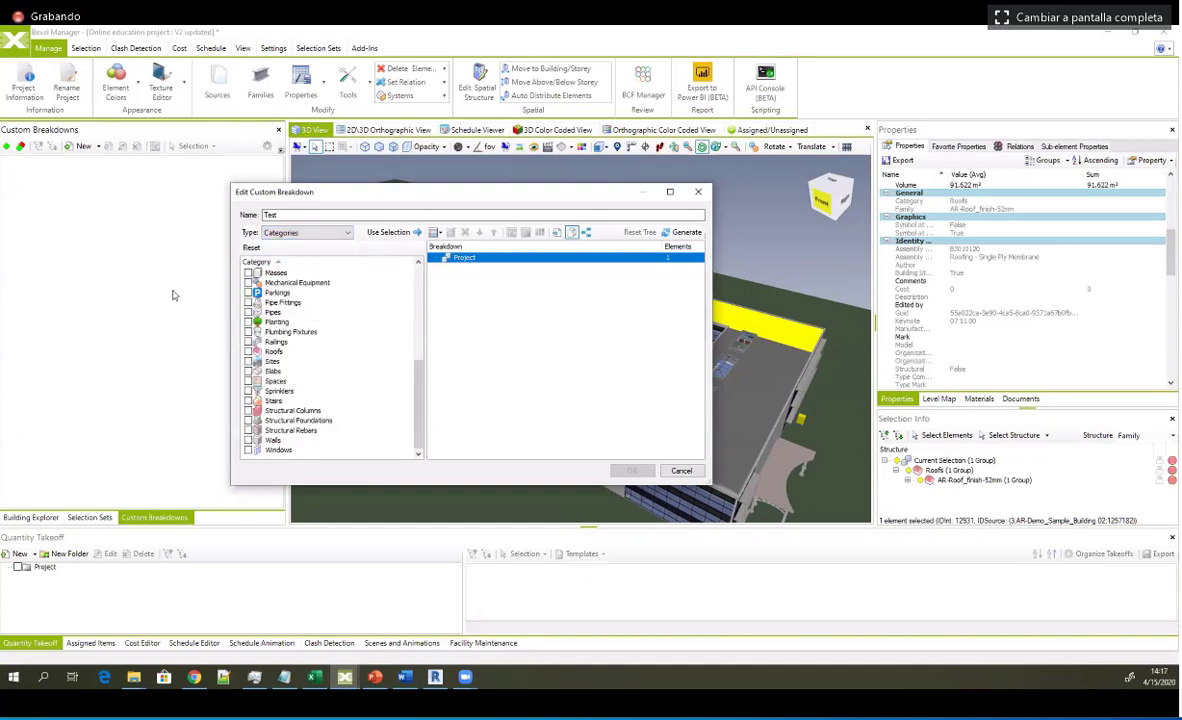
left_click(318, 228)
left_click(305, 272)
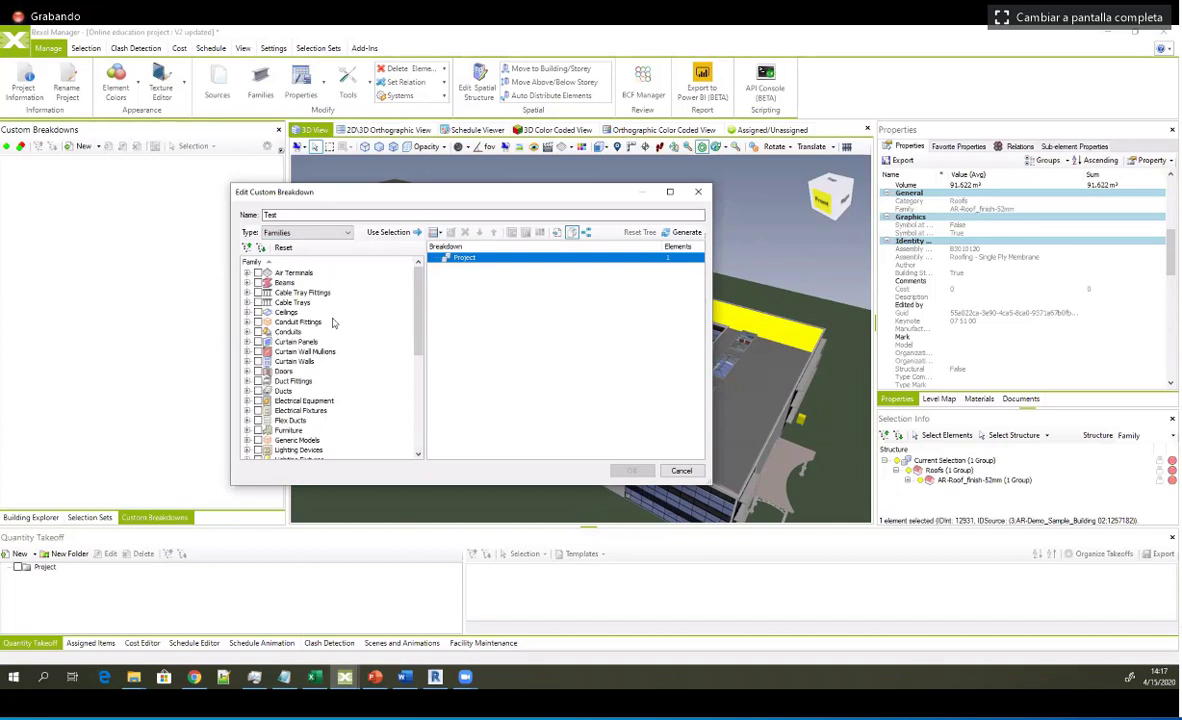
scroll(358, 345, "down", 6)
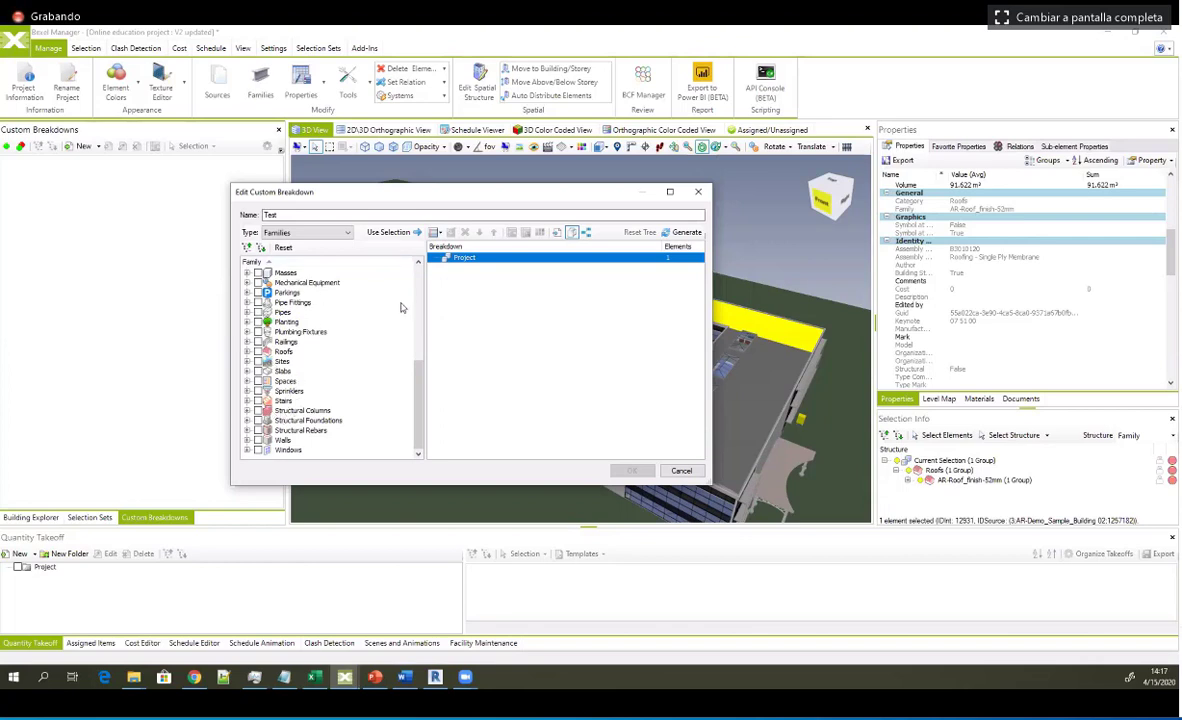
Step: Show the Elements breakdown type and examine its grouping options
left_click(347, 234)
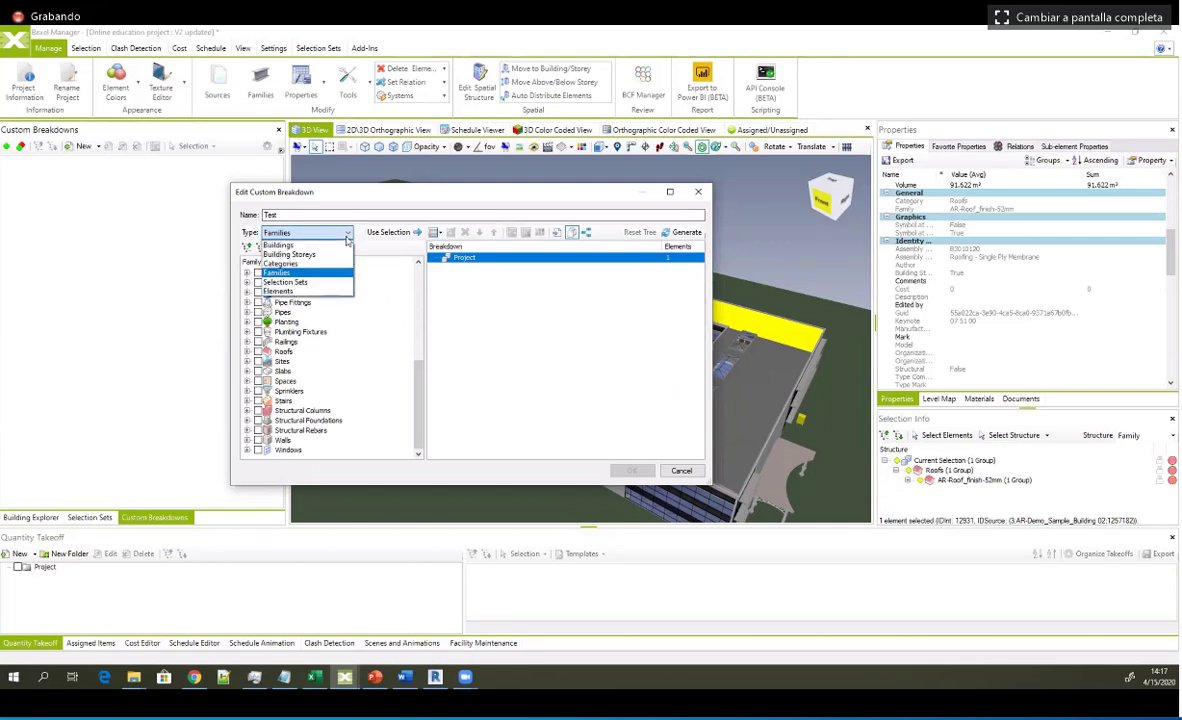
left_click(285, 292)
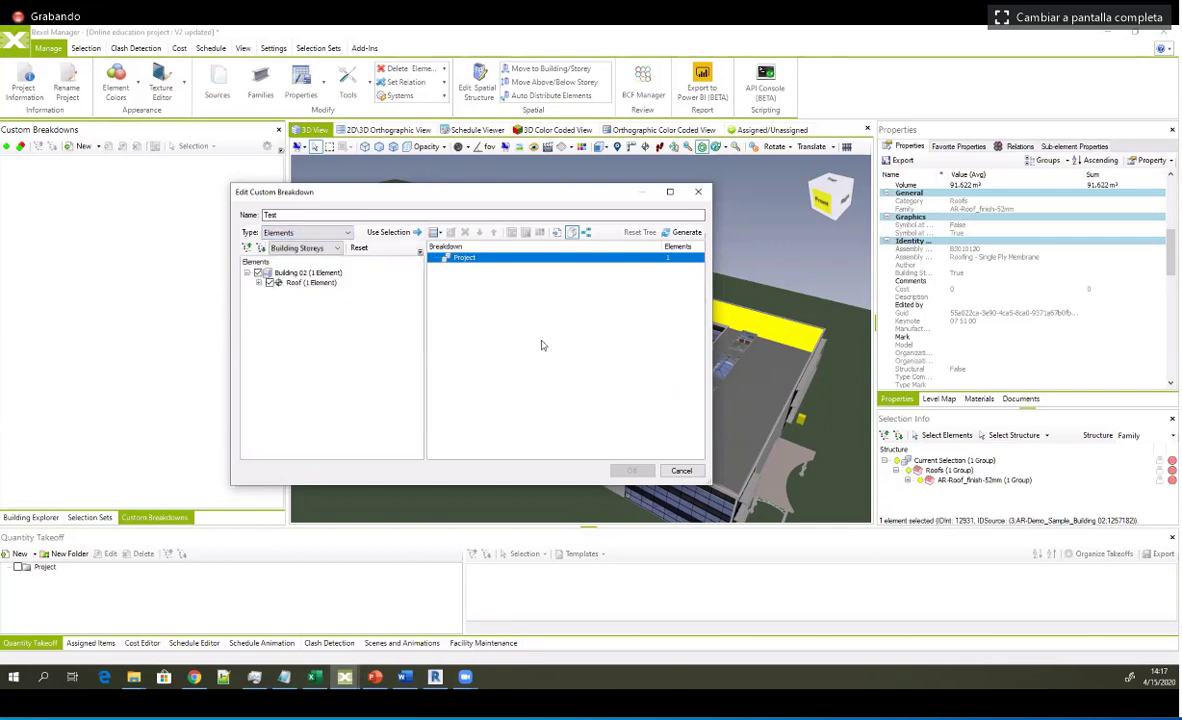
left_click(312, 247)
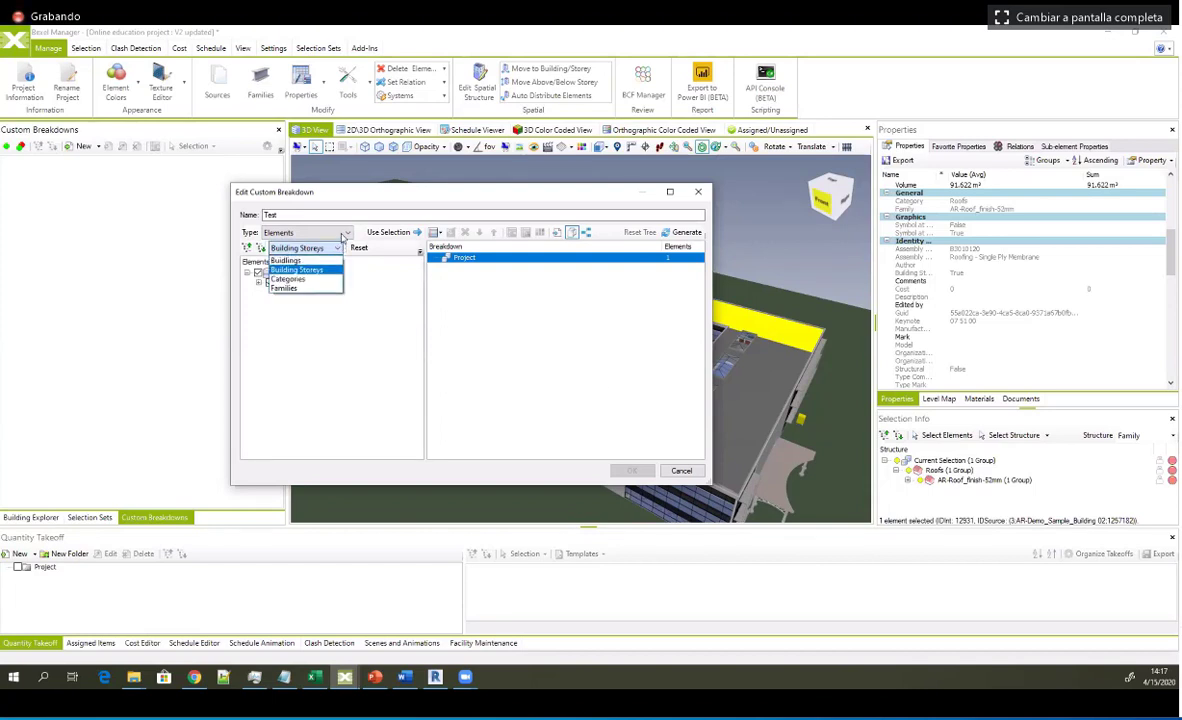
Step: Set the breakdown type back to Buildings
left_click(349, 233)
left_click(347, 232)
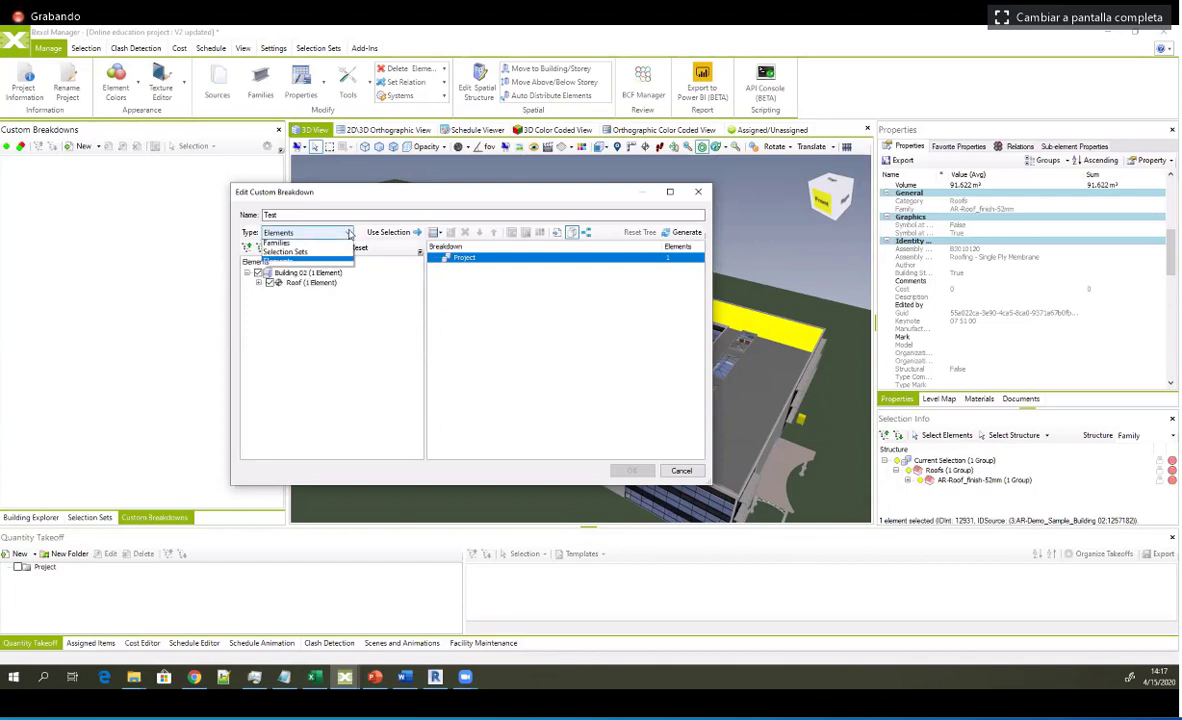
left_click(296, 247)
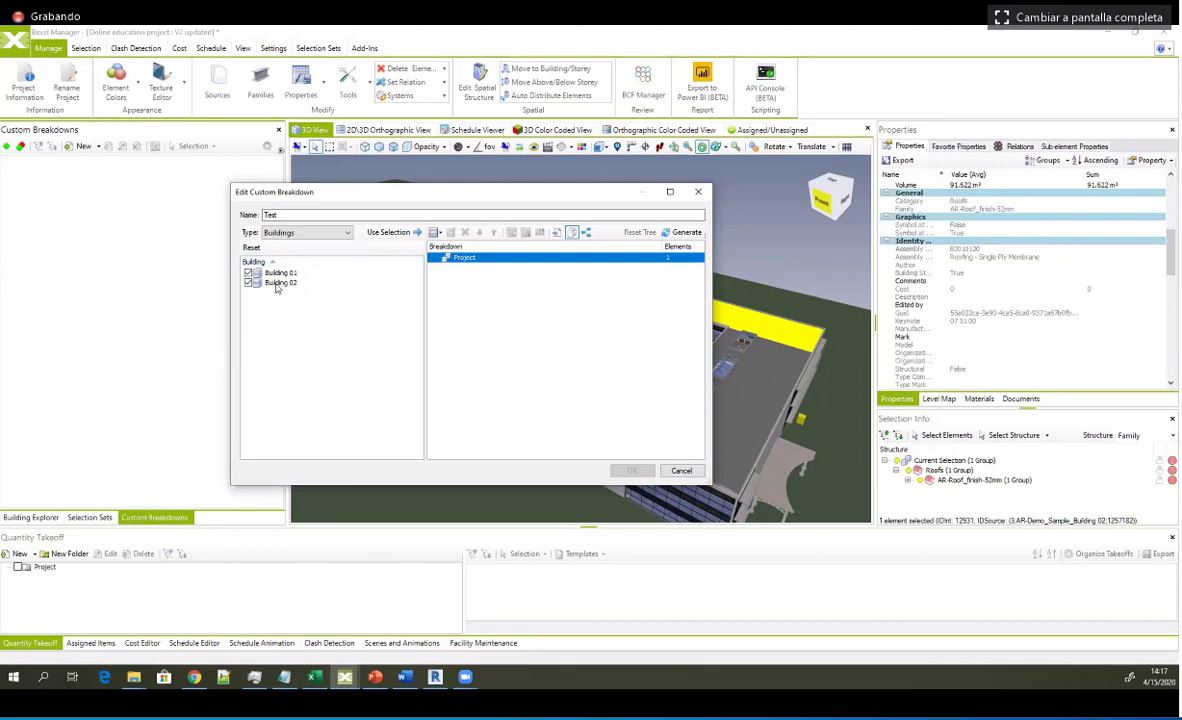
Step: Use Building 01 and Building 02 as the breakdown's selection and add a Building grouping rule under Project
left_click_drag(276, 274, 281, 283)
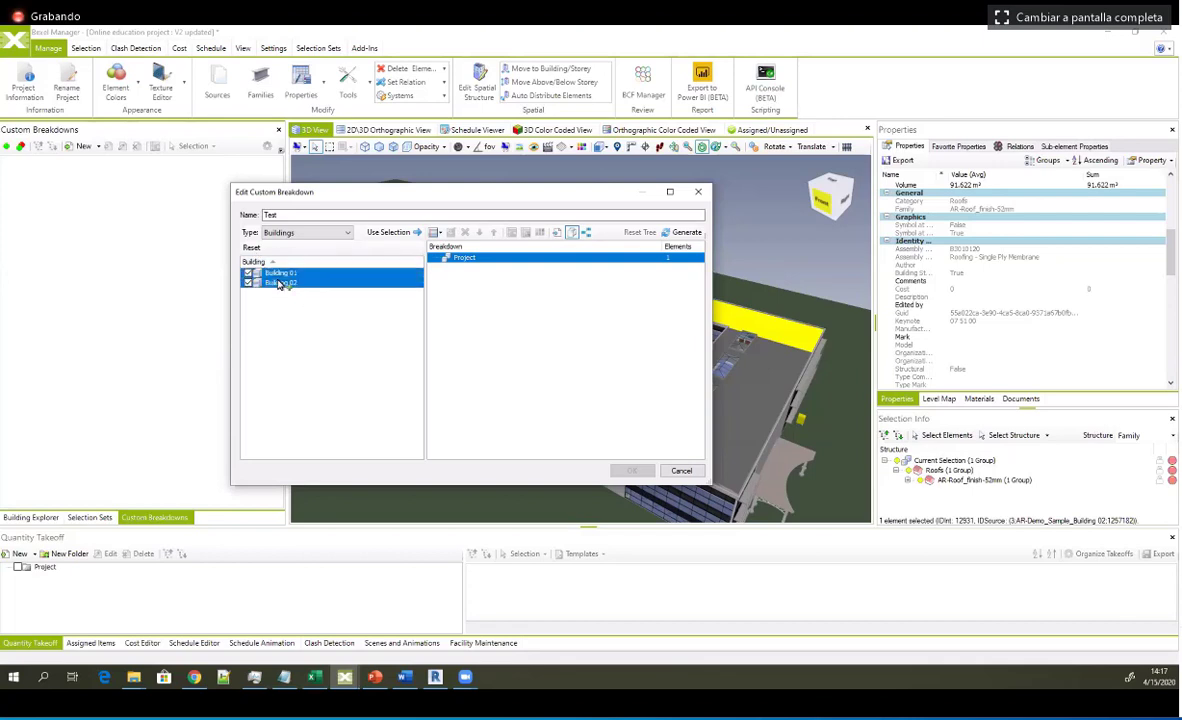
left_click(417, 239)
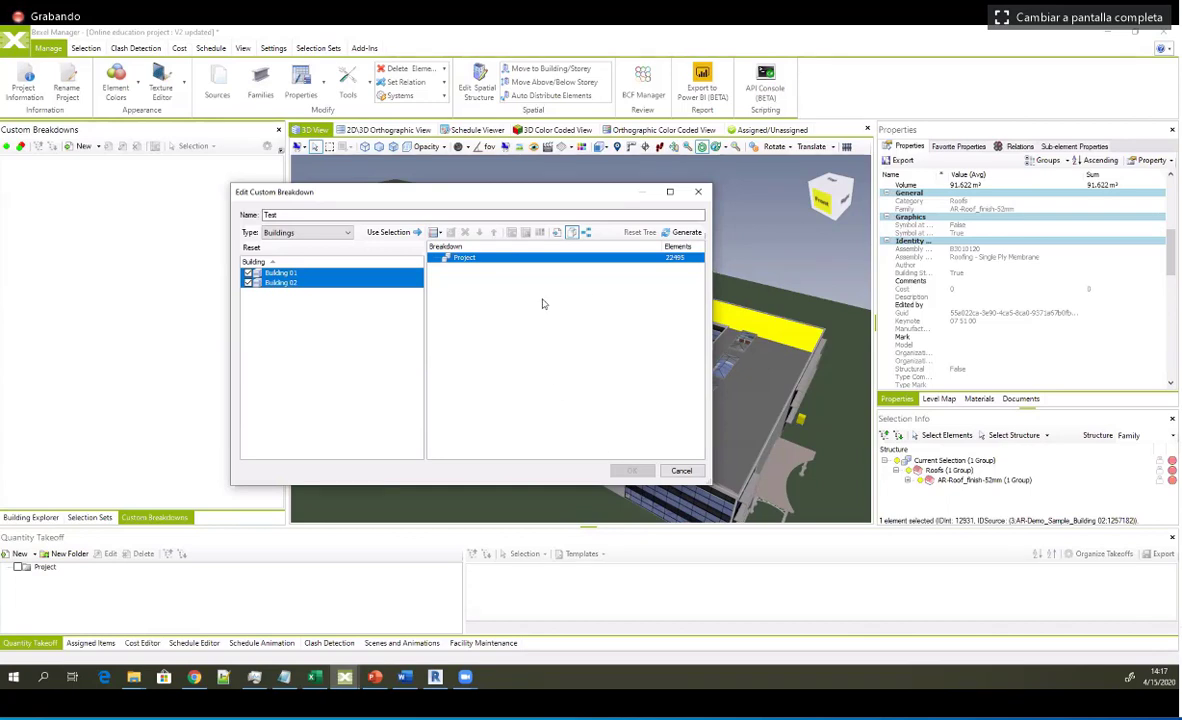
right_click(482, 258)
mouse_move(518, 264)
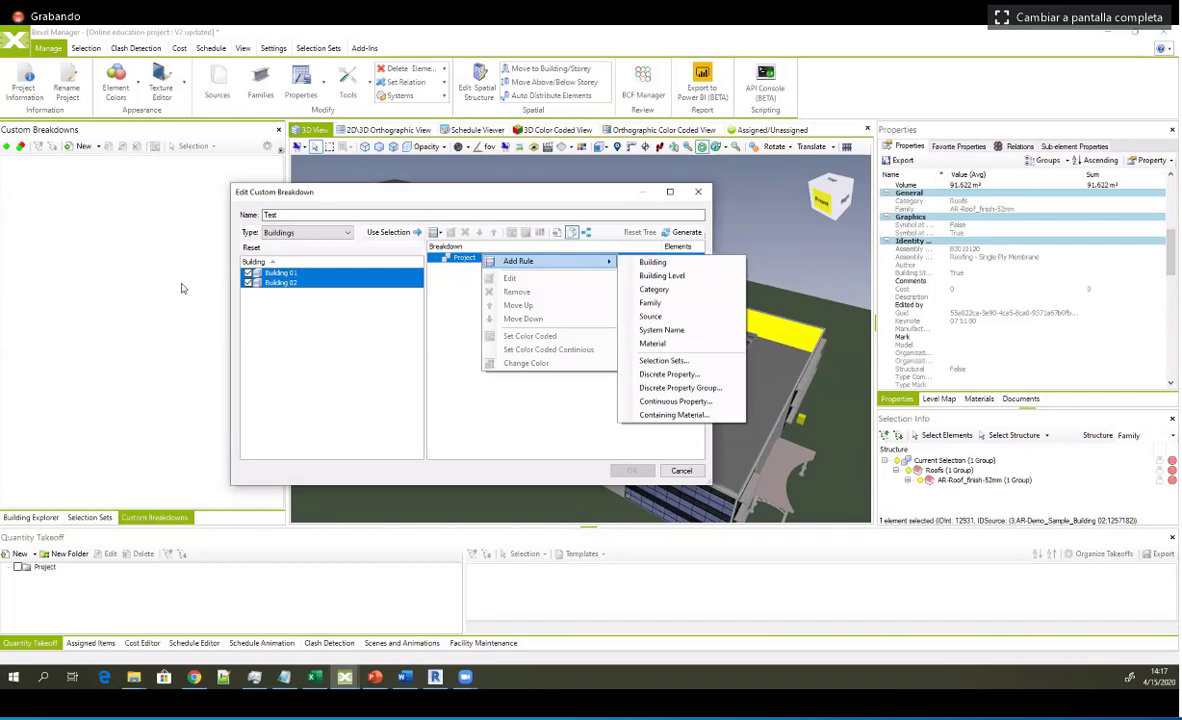
left_click(666, 263)
Step: Add a Family grouping rule beneath the Group by Building rule
left_click(497, 268)
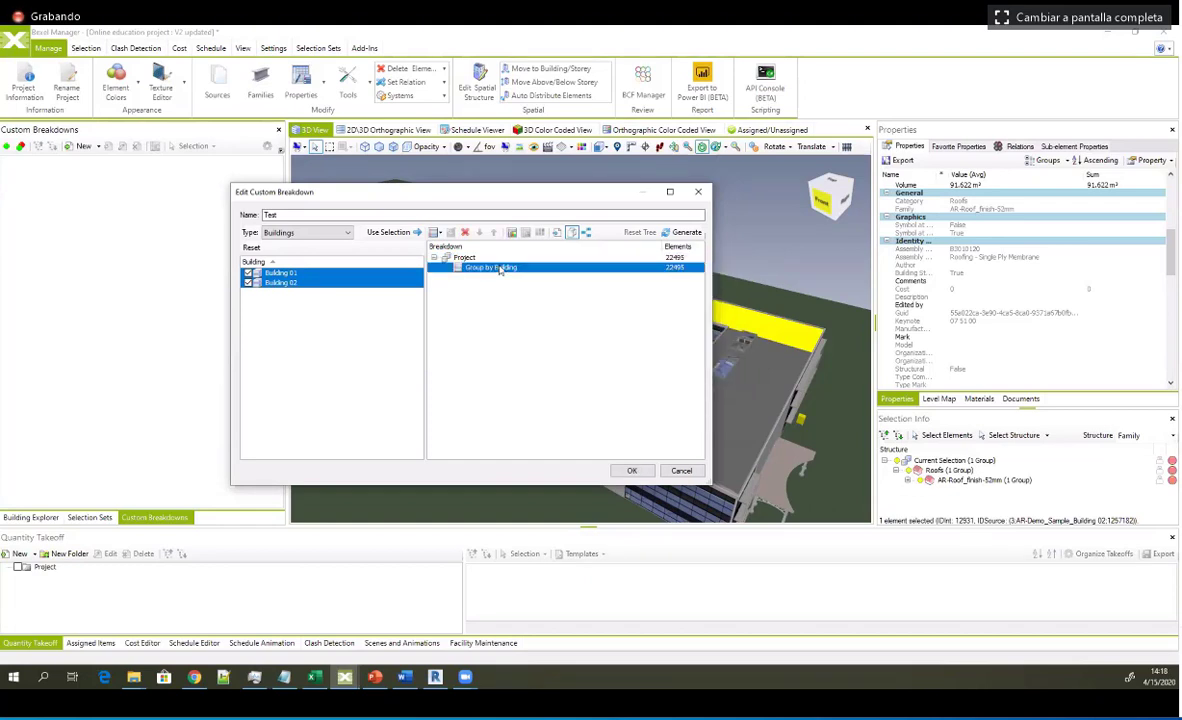
right_click(500, 268)
mouse_move(558, 273)
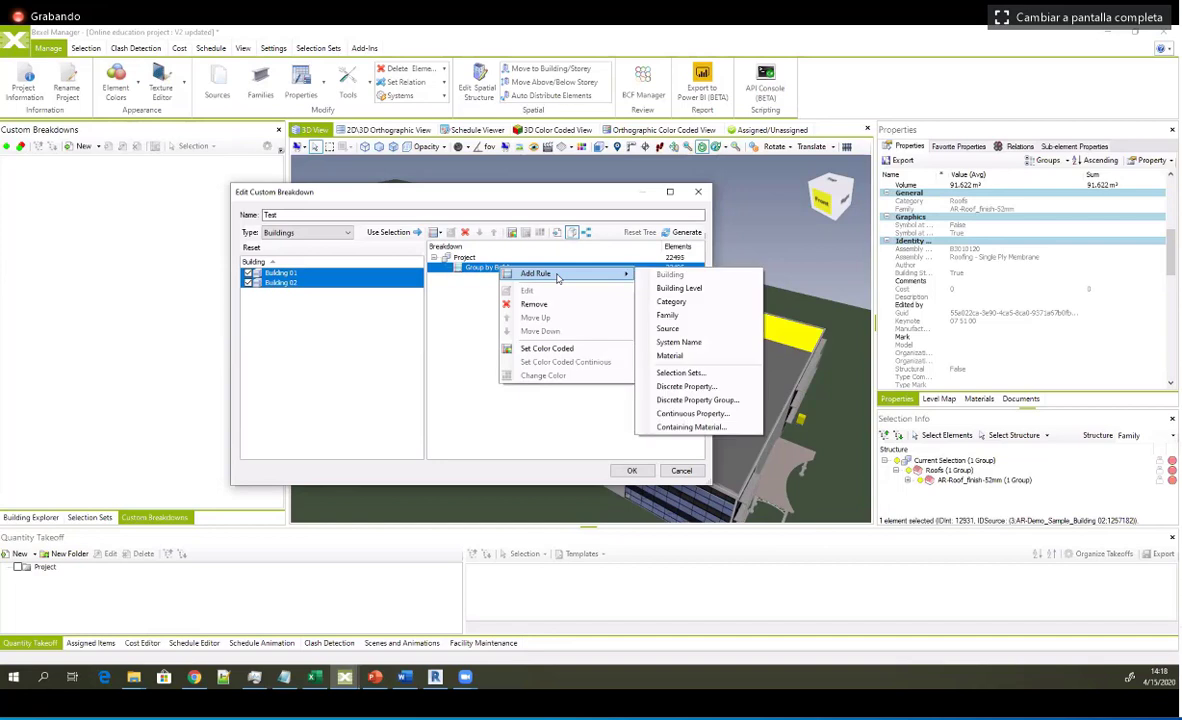
left_click(684, 318)
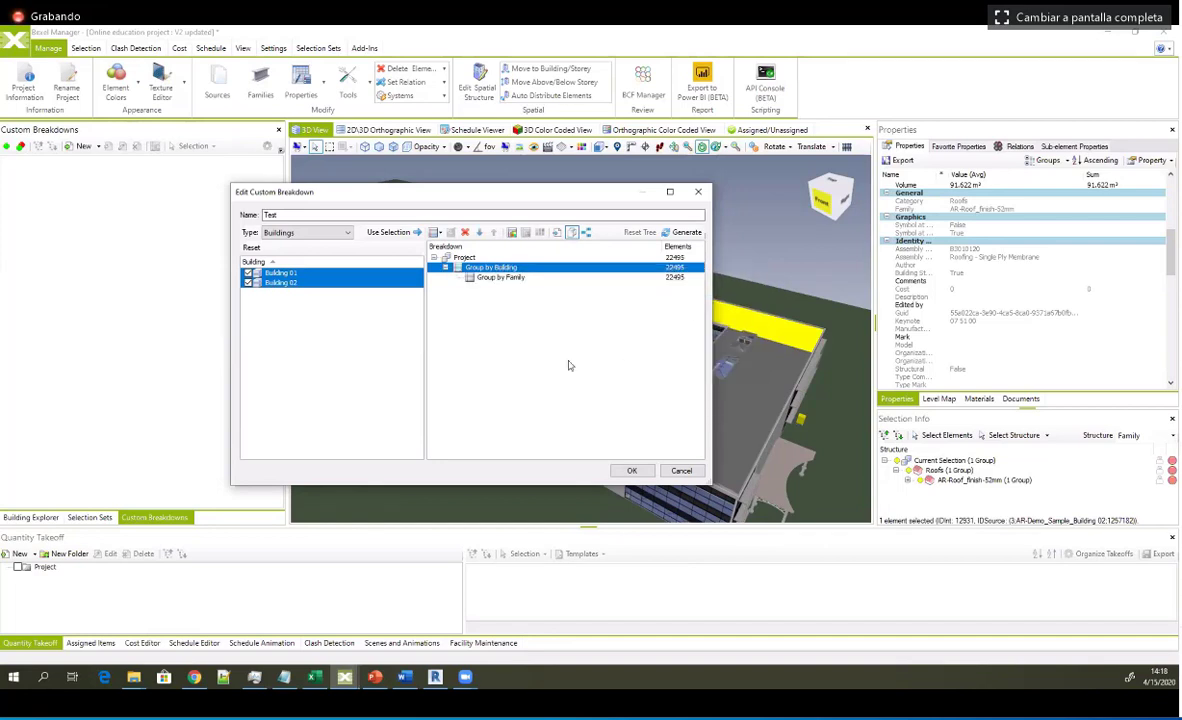
Step: Set the Group by Family rule as color coded and create the Test breakdown
left_click(495, 268)
left_click(510, 278)
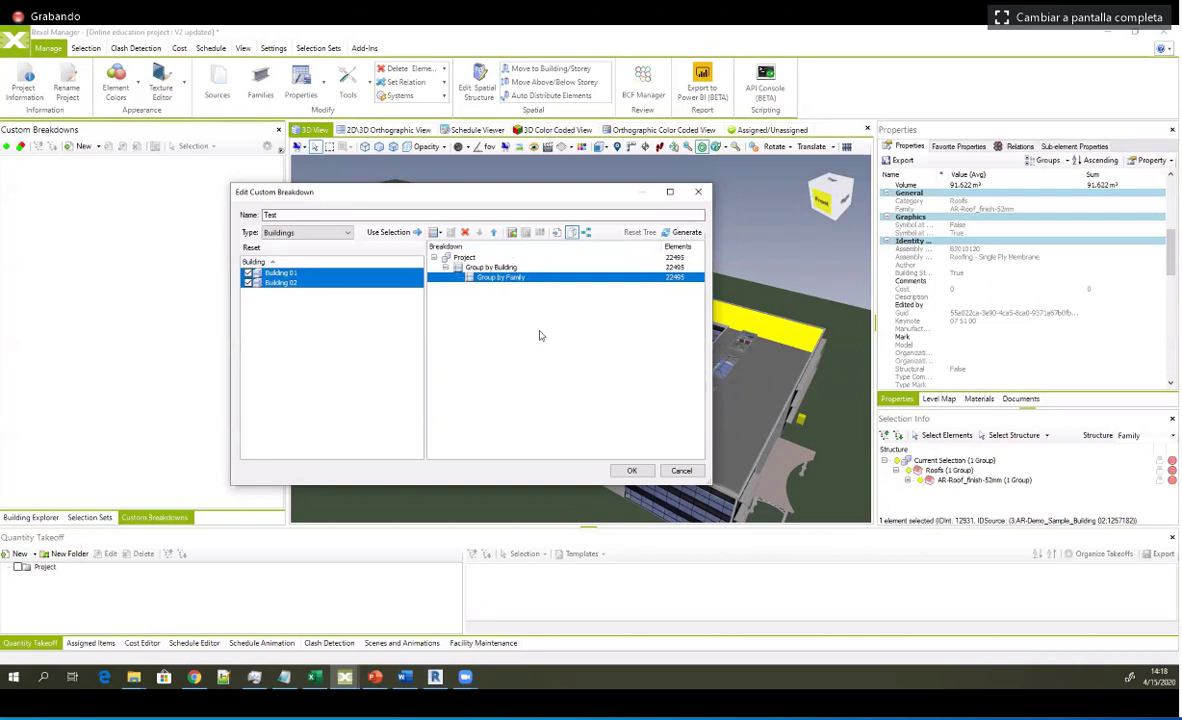
left_click(512, 236)
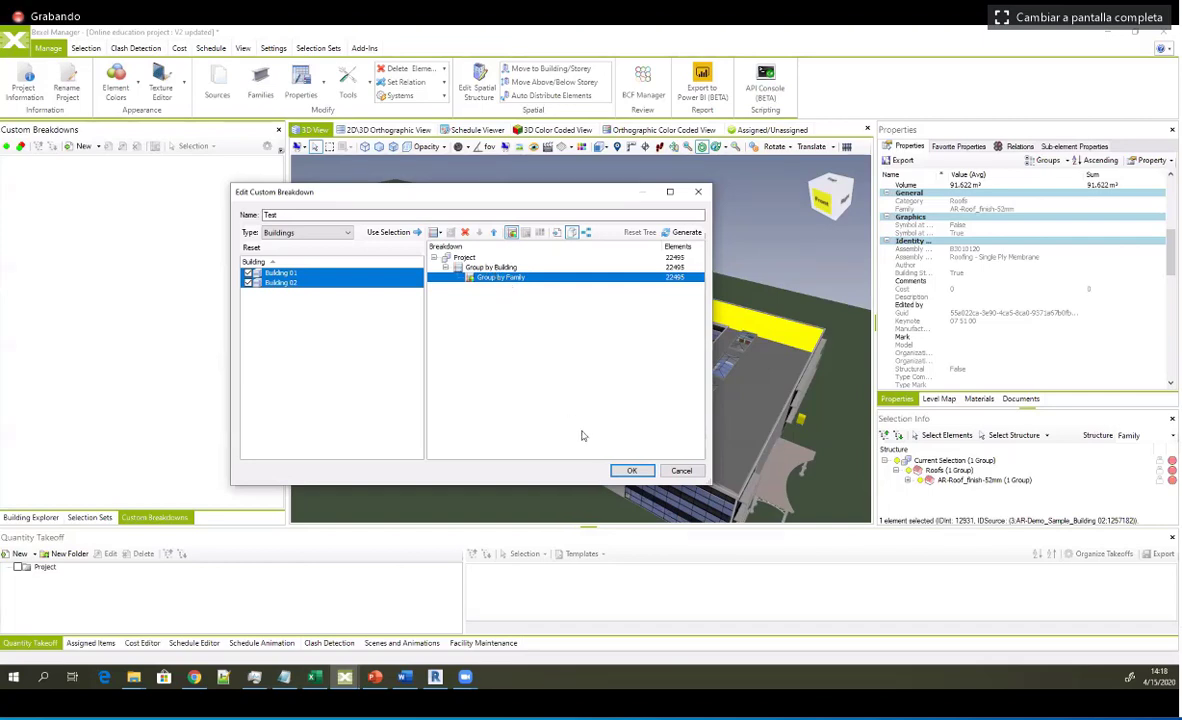
key("Return")
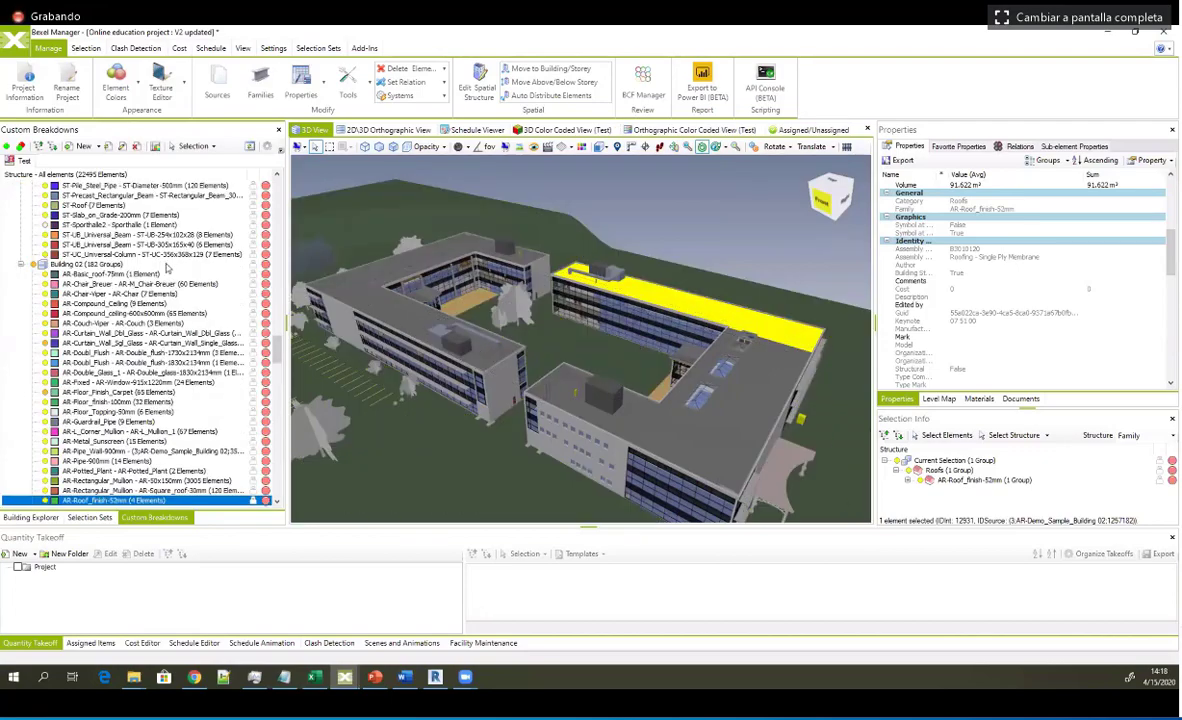
Step: Look through the Test breakdown's building groups, collapsing both buildings and examining the families under Building 01
scroll(155, 248, "down", 10)
scroll(97, 256, "up", 10)
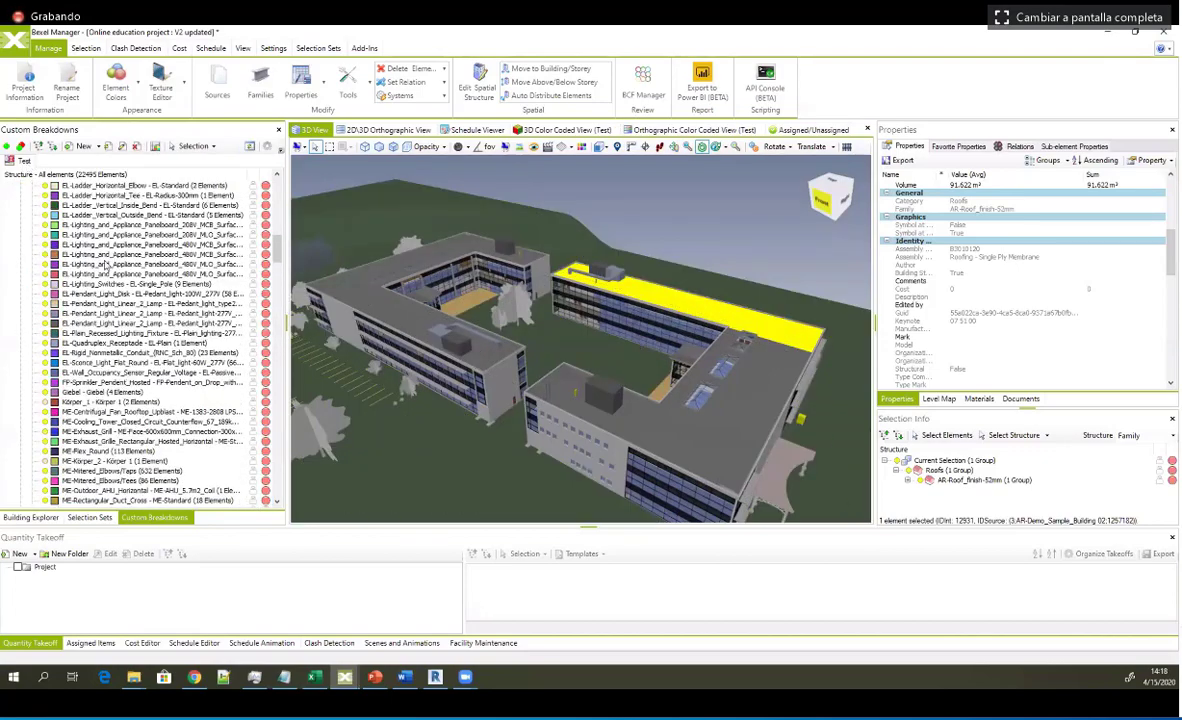
scroll(97, 255, "up", 6)
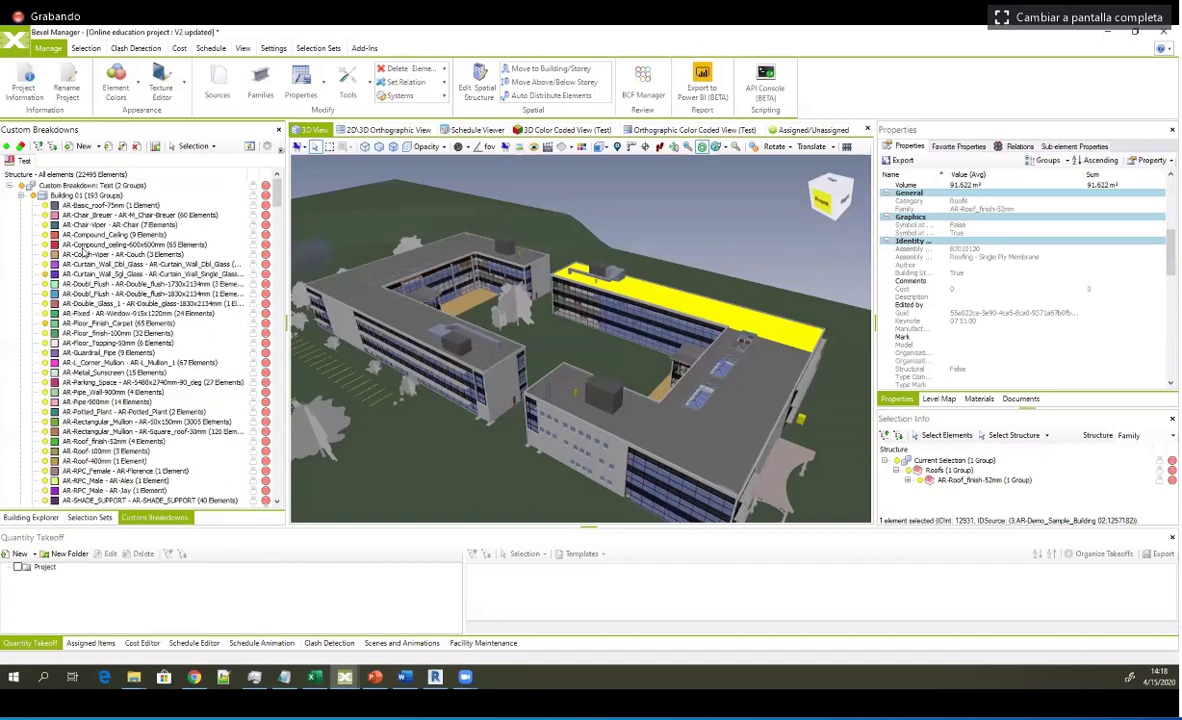
left_click(21, 195)
left_click(21, 205)
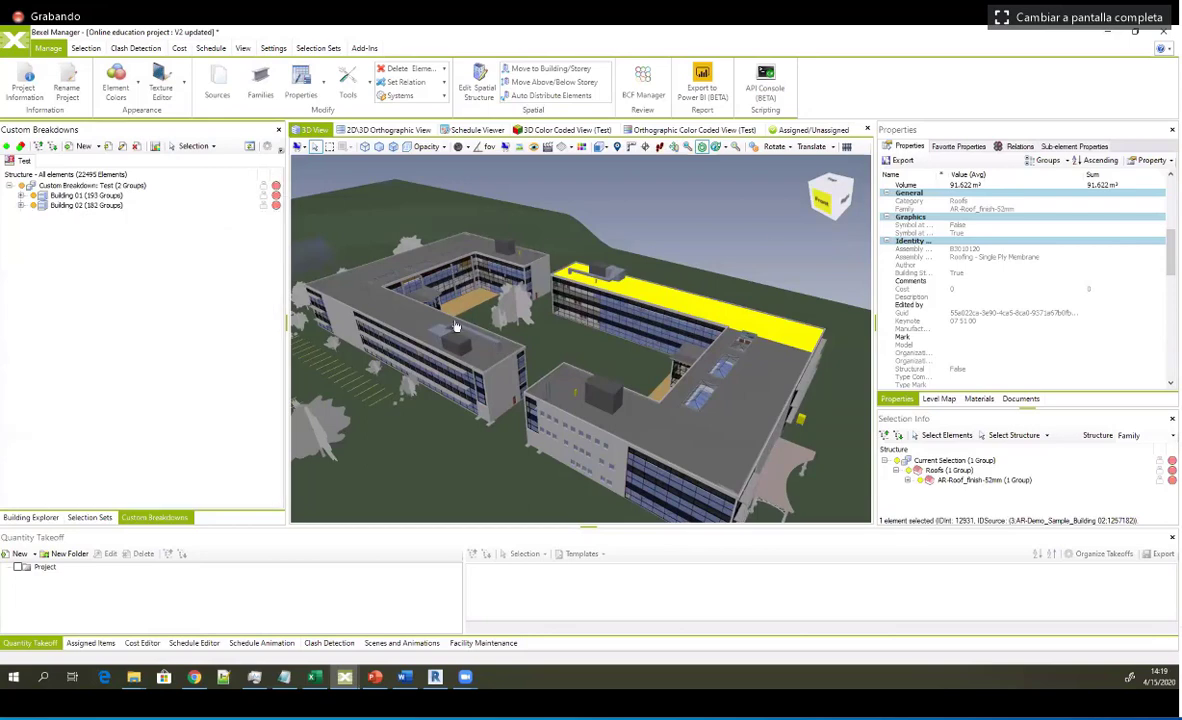
left_click(21, 196)
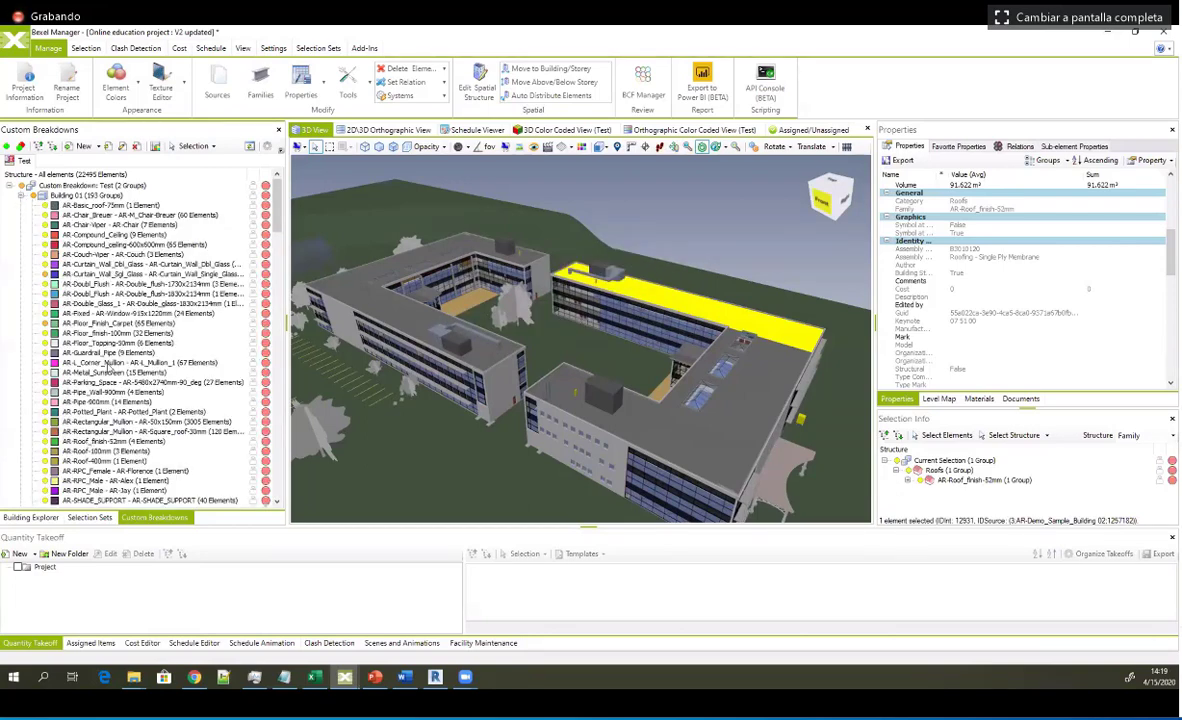
scroll(140, 285, "down", 3)
scroll(140, 286, "down", 8)
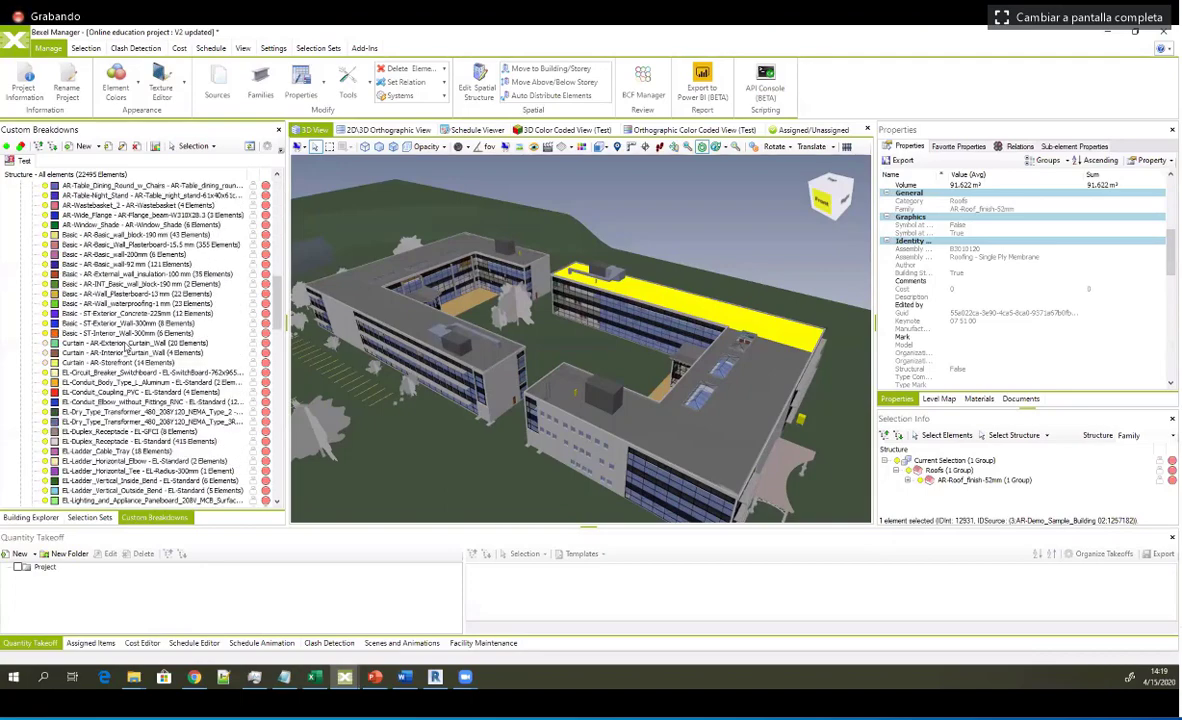
scroll(72, 455, "up", 10)
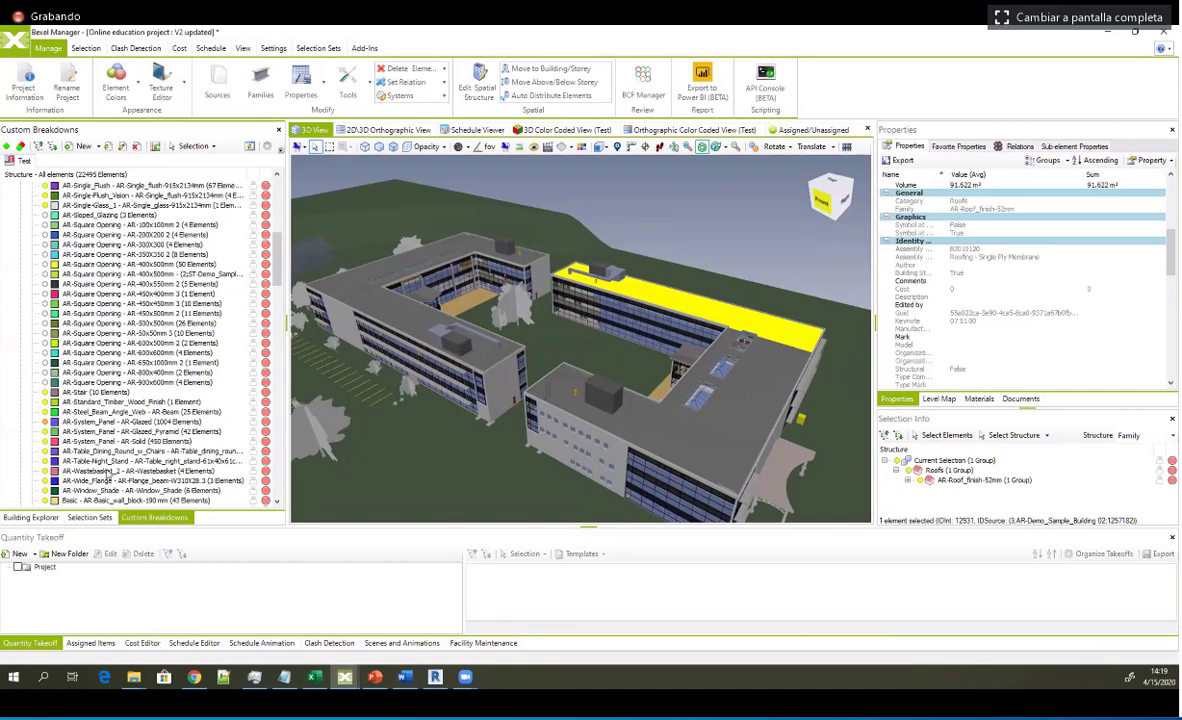
Step: Show the Building Explorer's element structure and expand Curtain Panels, Conduits, Conduit Fittings and Ceilings to examine their families
left_click(30, 517)
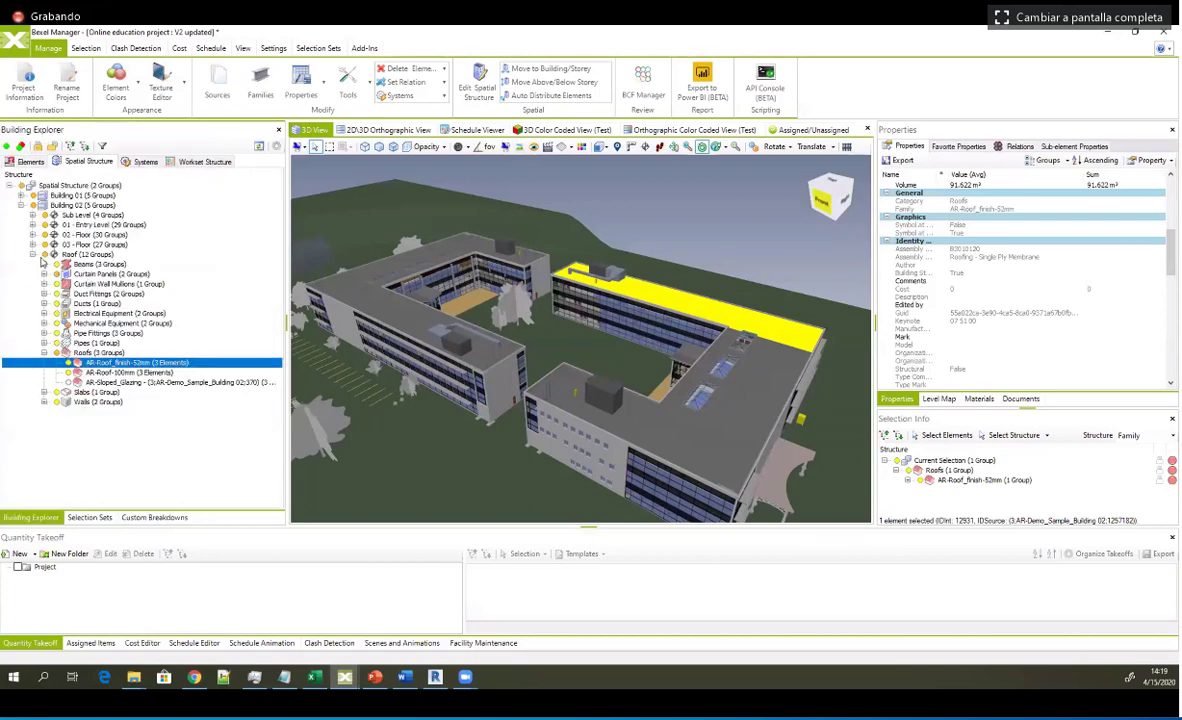
left_click(29, 161)
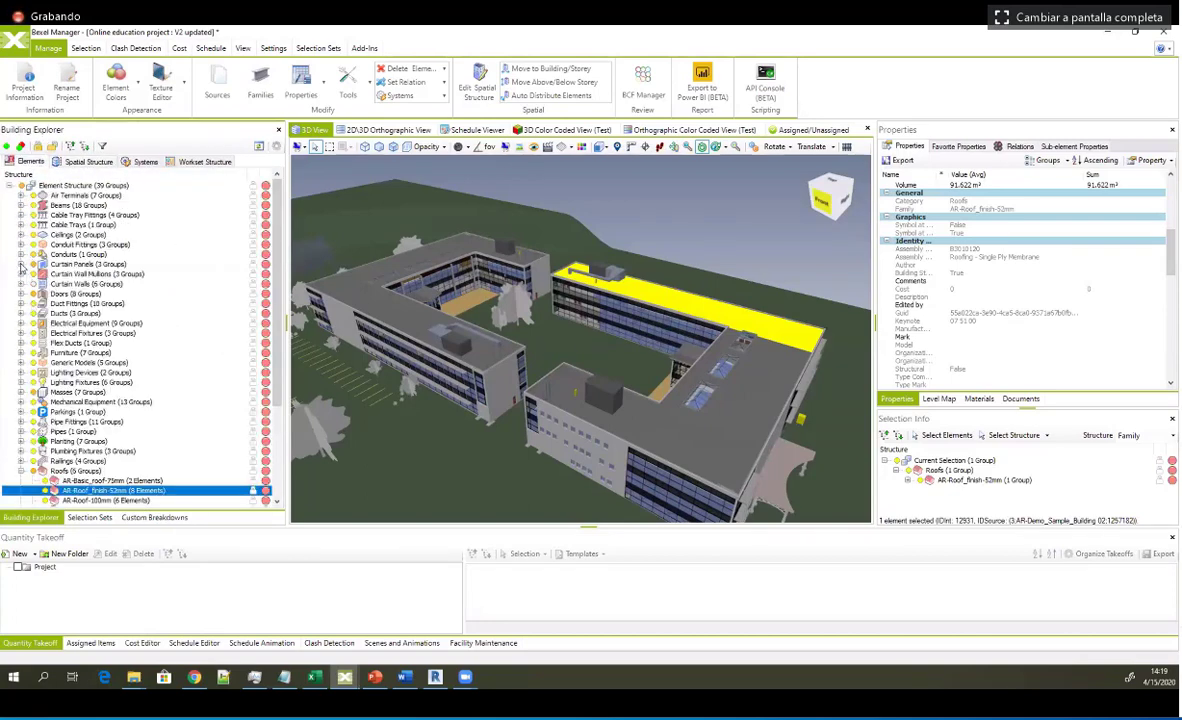
left_click(22, 264)
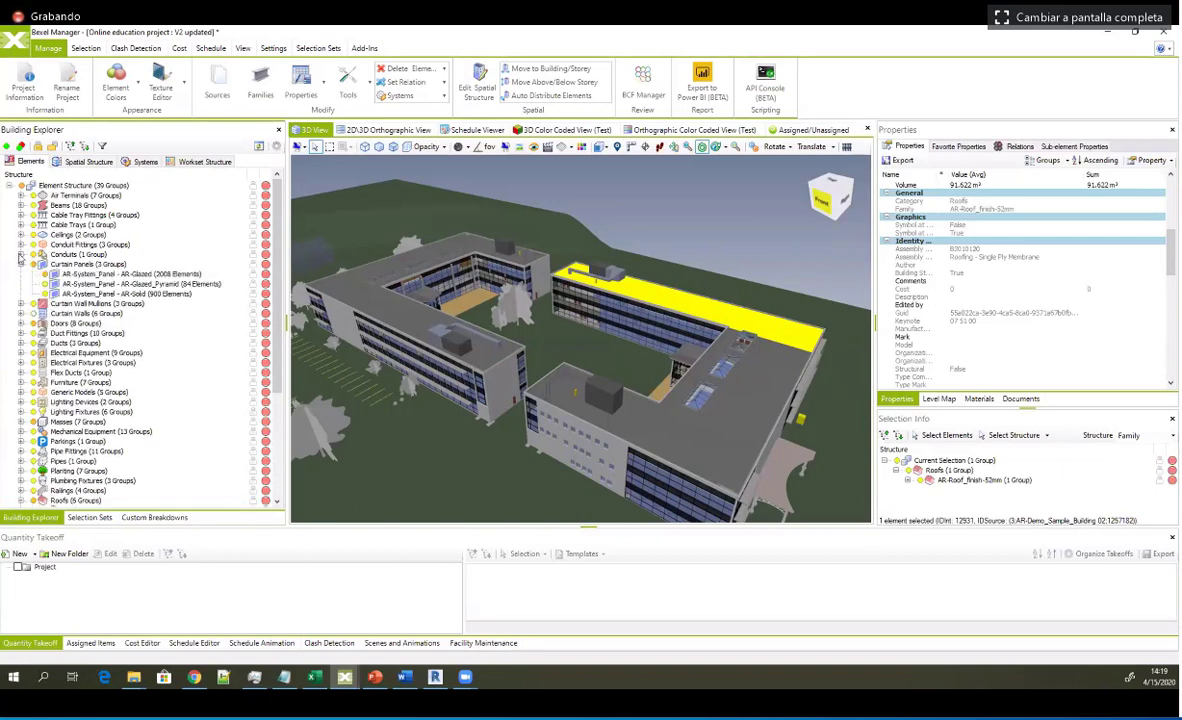
double_click(80, 256)
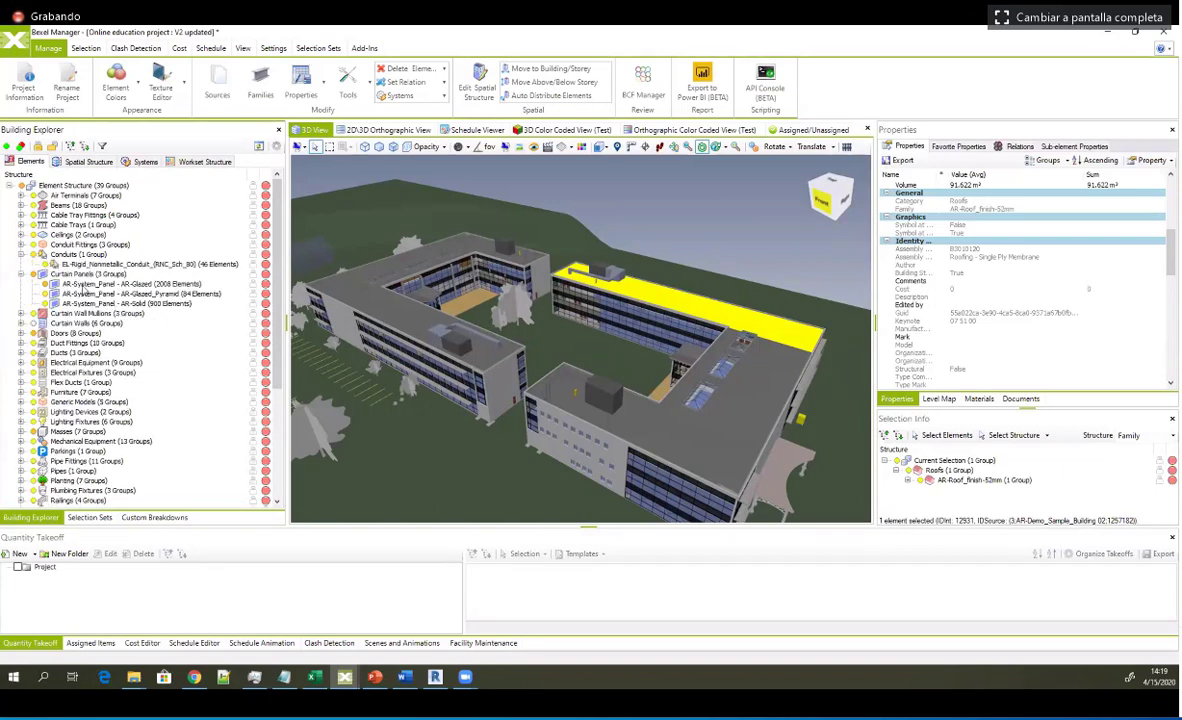
left_click(21, 244)
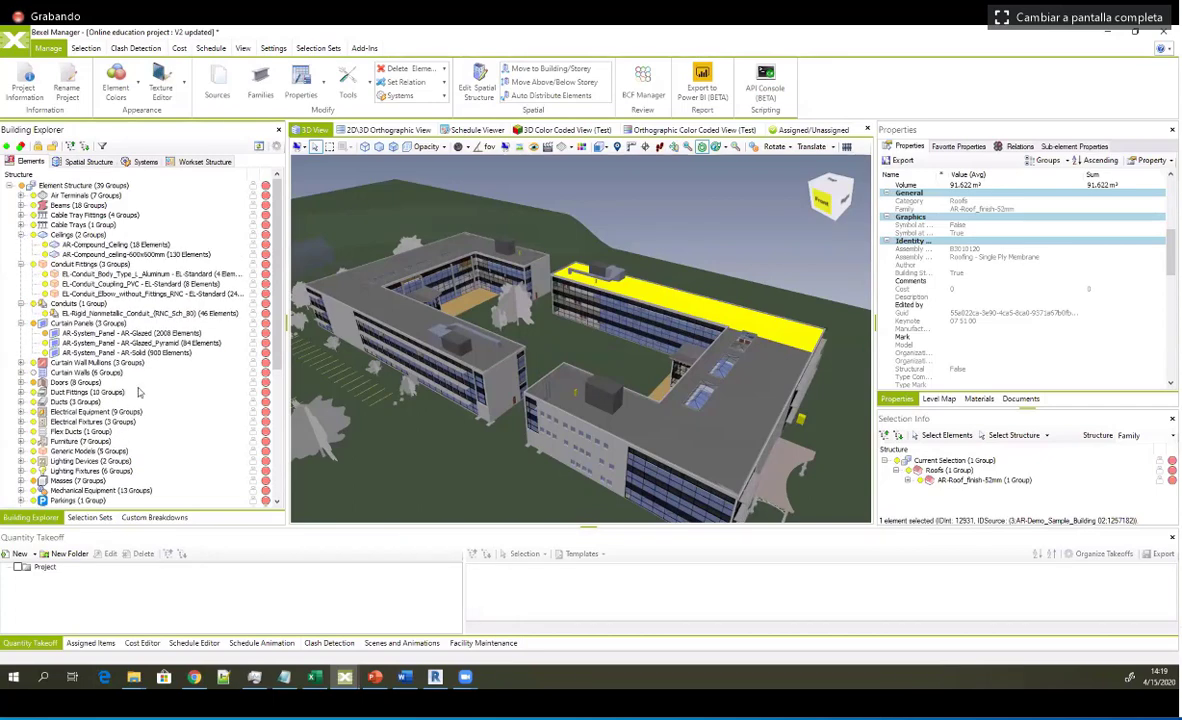
Step: Return to the Test custom breakdown and review the color-coded list of families under Building 01
left_click(154, 517)
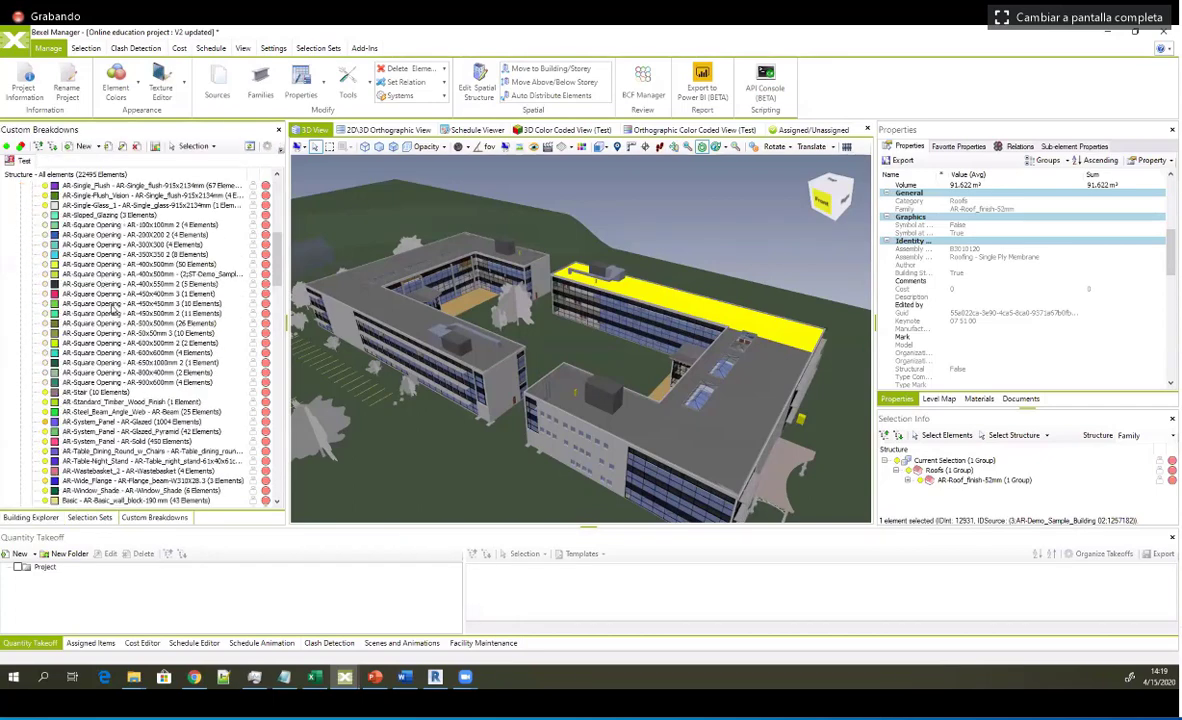
scroll(100, 236, "up", 10)
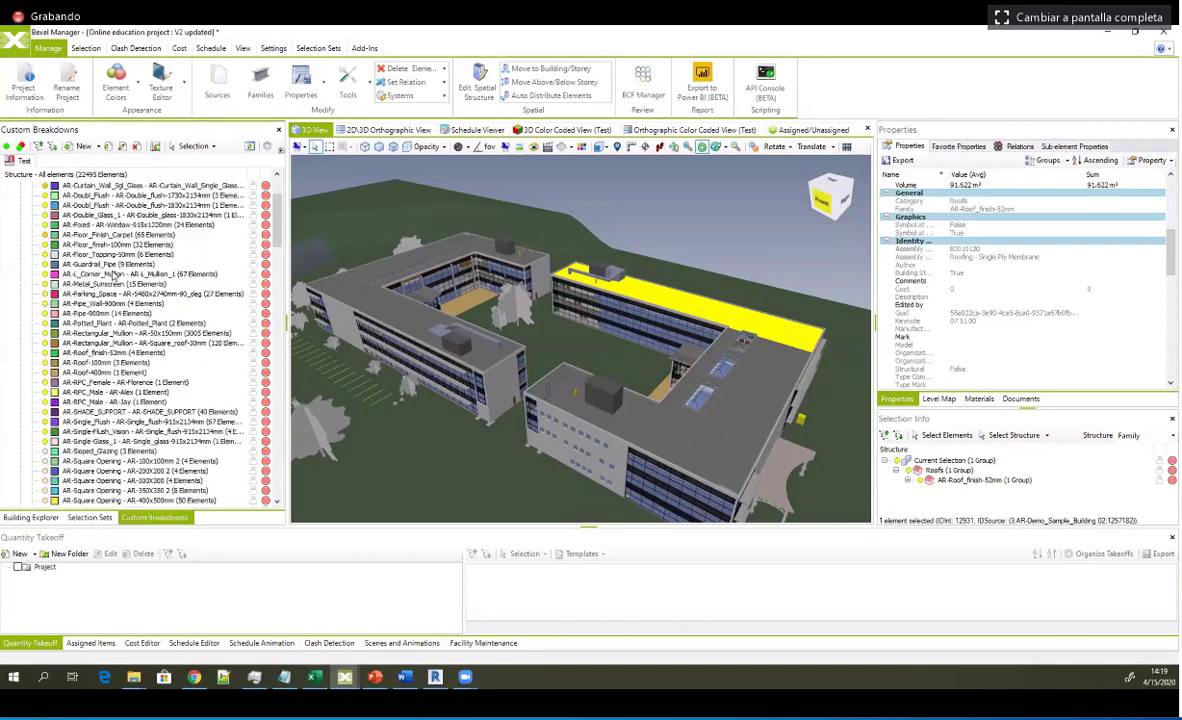
scroll(110, 250, "down", 5)
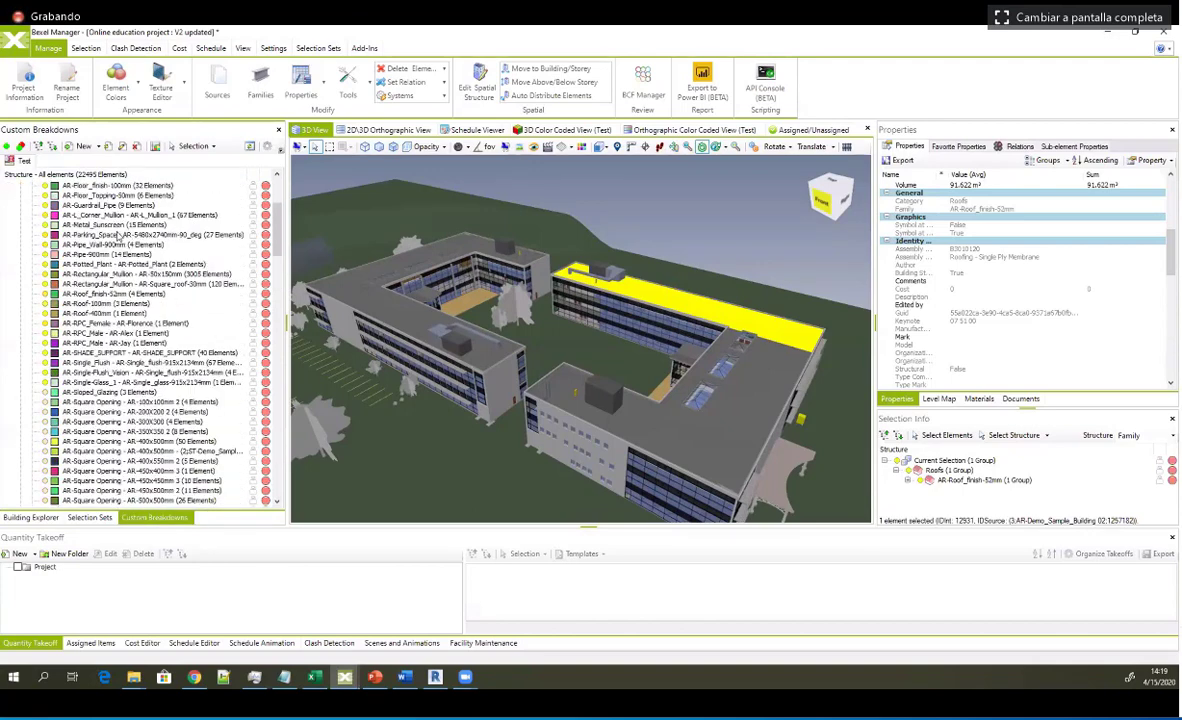
scroll(100, 262, "up", 5)
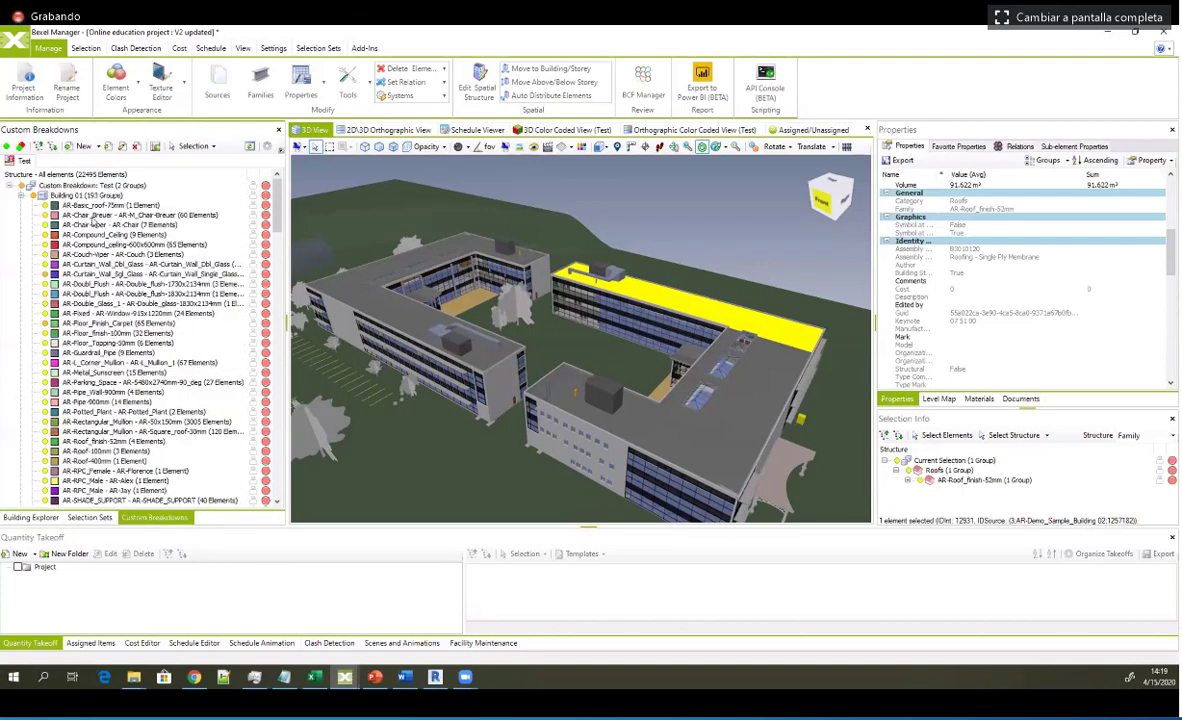
scroll(80, 205, "down", 5)
scroll(74, 228, "up", 5)
scroll(95, 350, "down", 8)
scroll(85, 340, "up", 3)
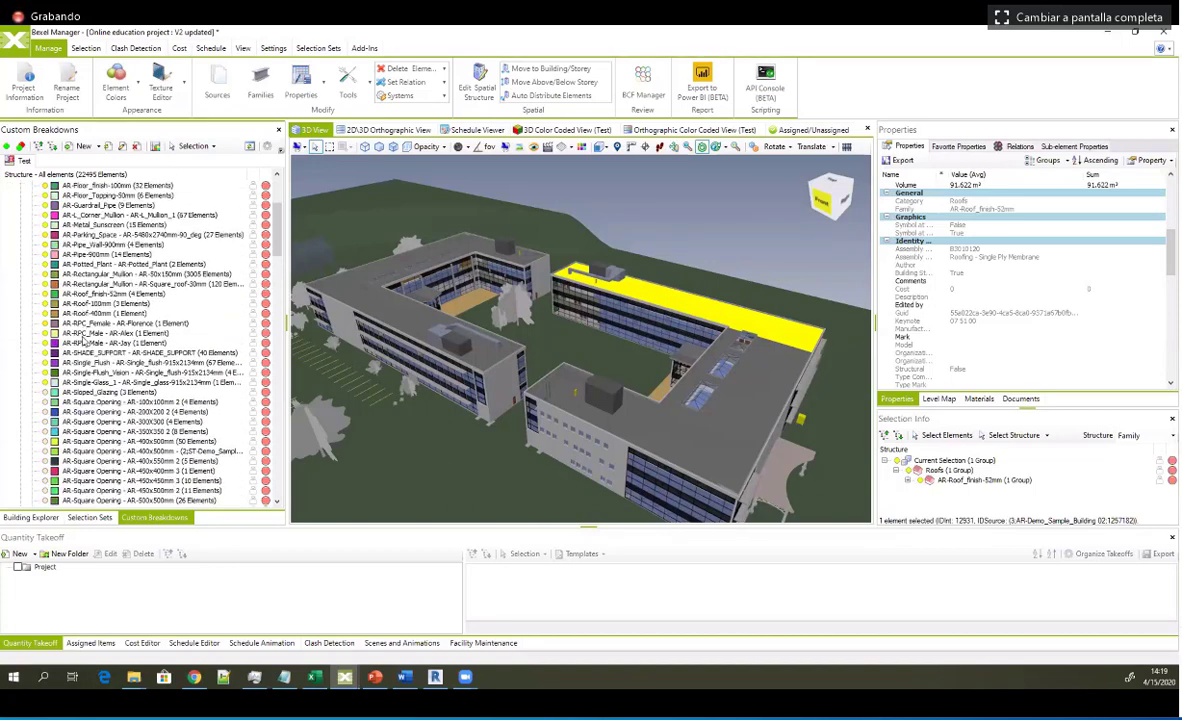
scroll(84, 330, "down", 5)
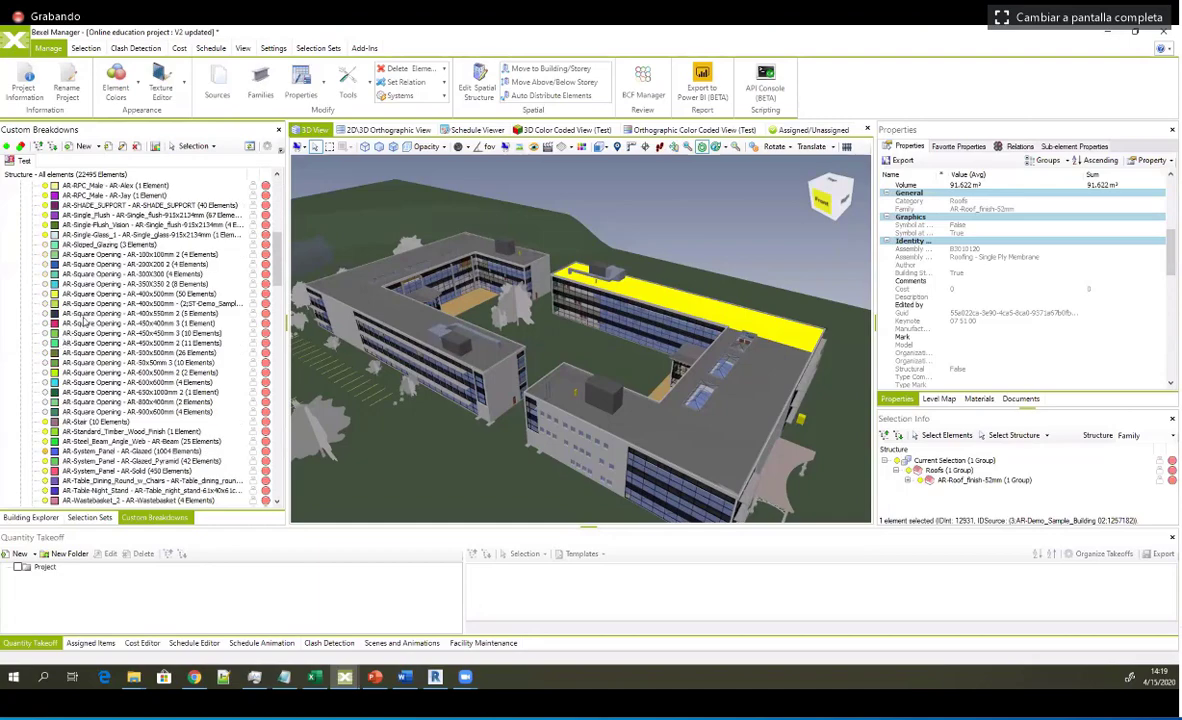
scroll(84, 322, "down", 8)
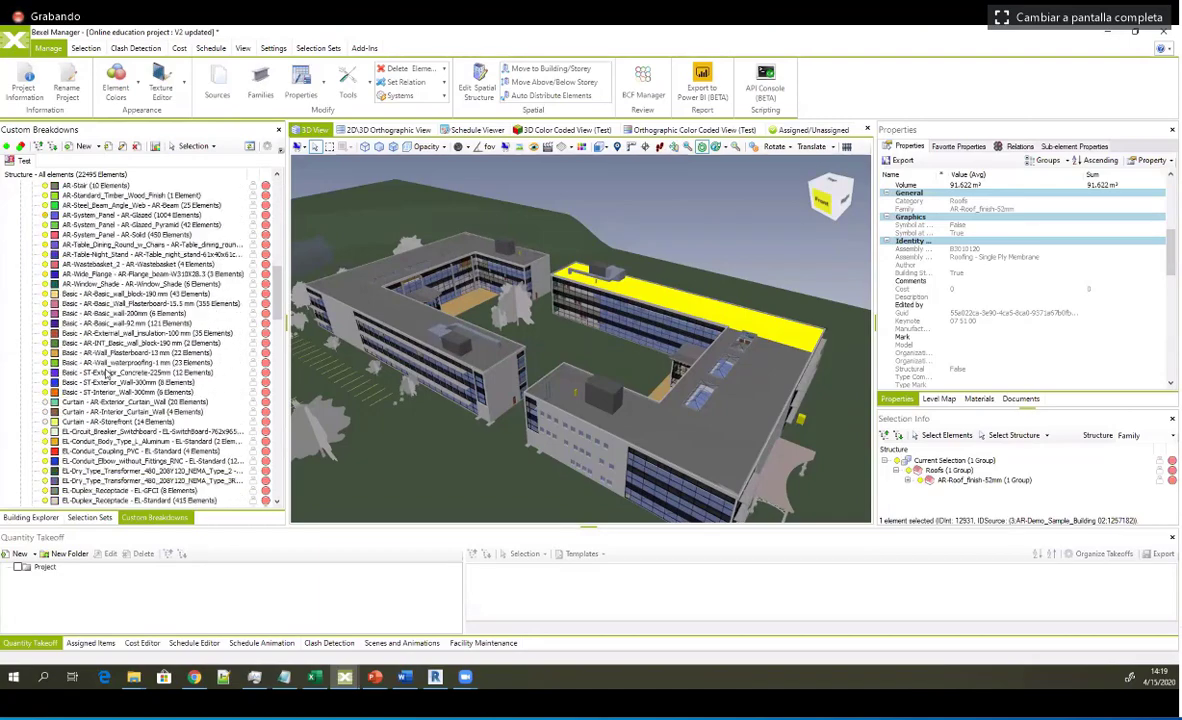
scroll(80, 375, "down", 8)
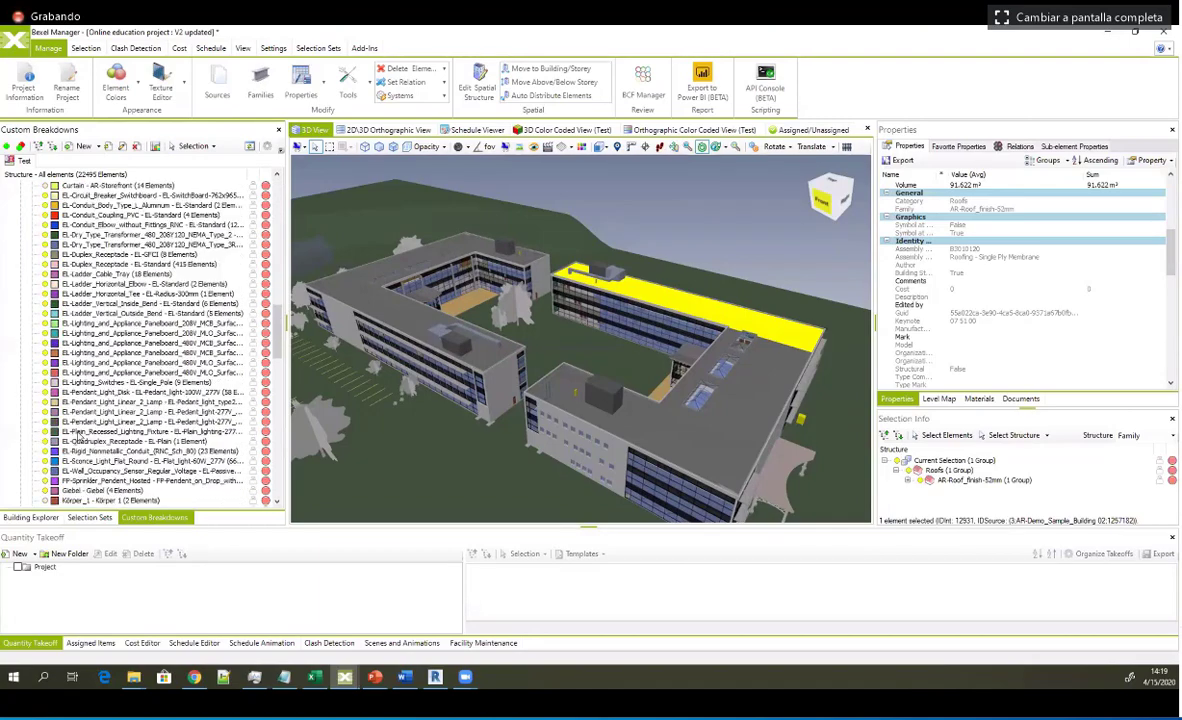
scroll(88, 348, "down", 2)
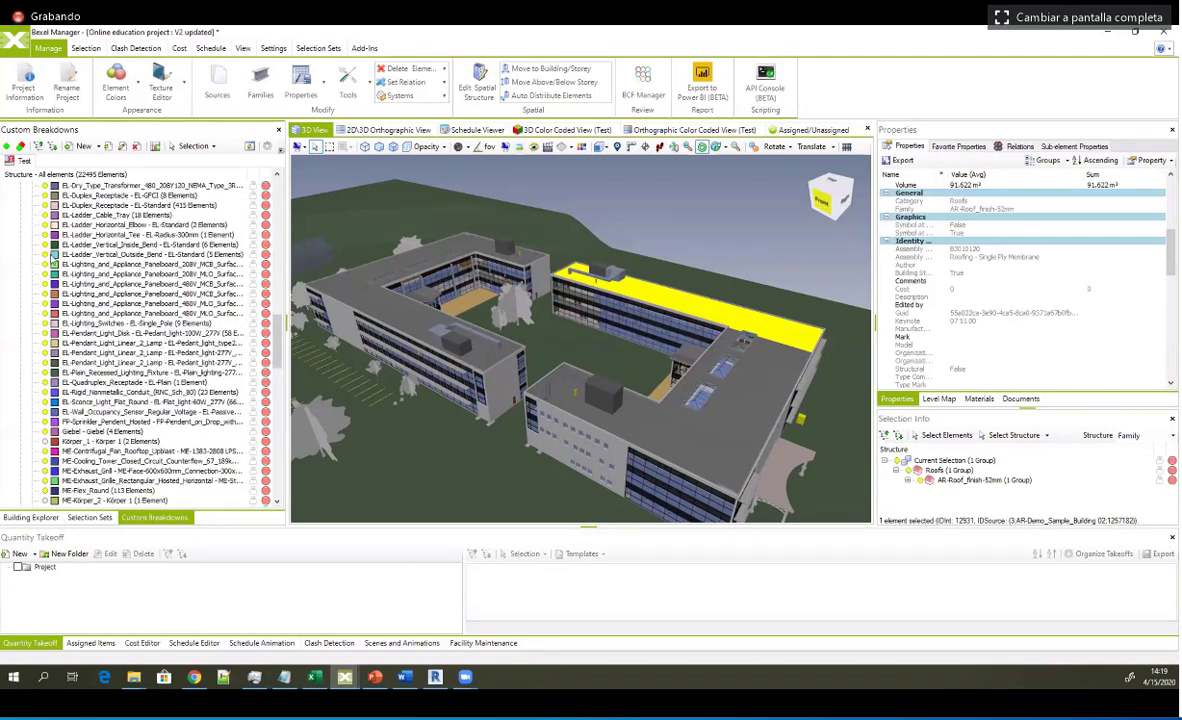
scroll(130, 244, "up", 10)
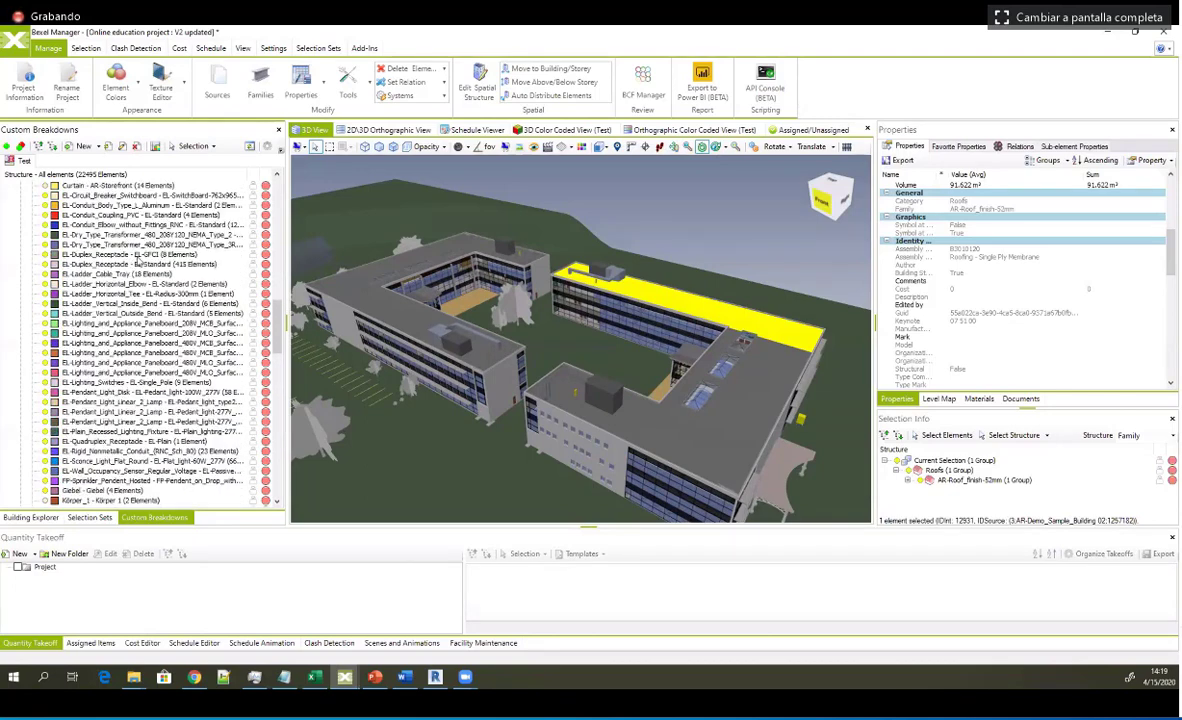
scroll(138, 244, "up", 8)
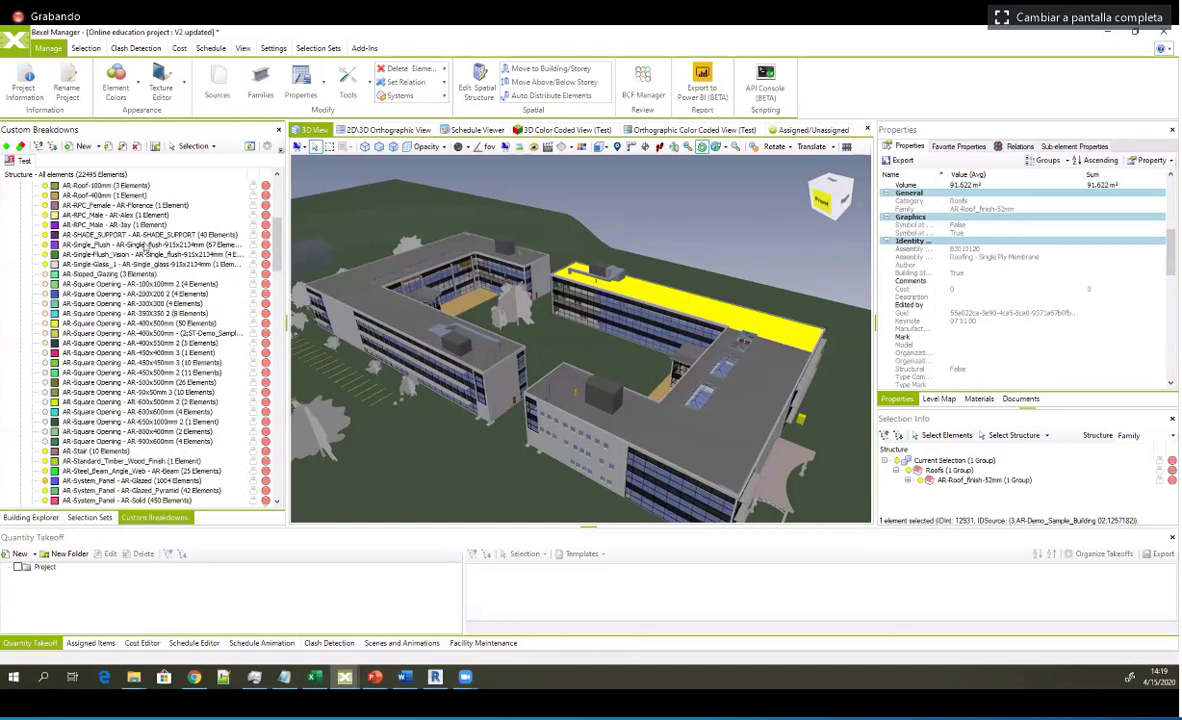
scroll(145, 244, "up", 9)
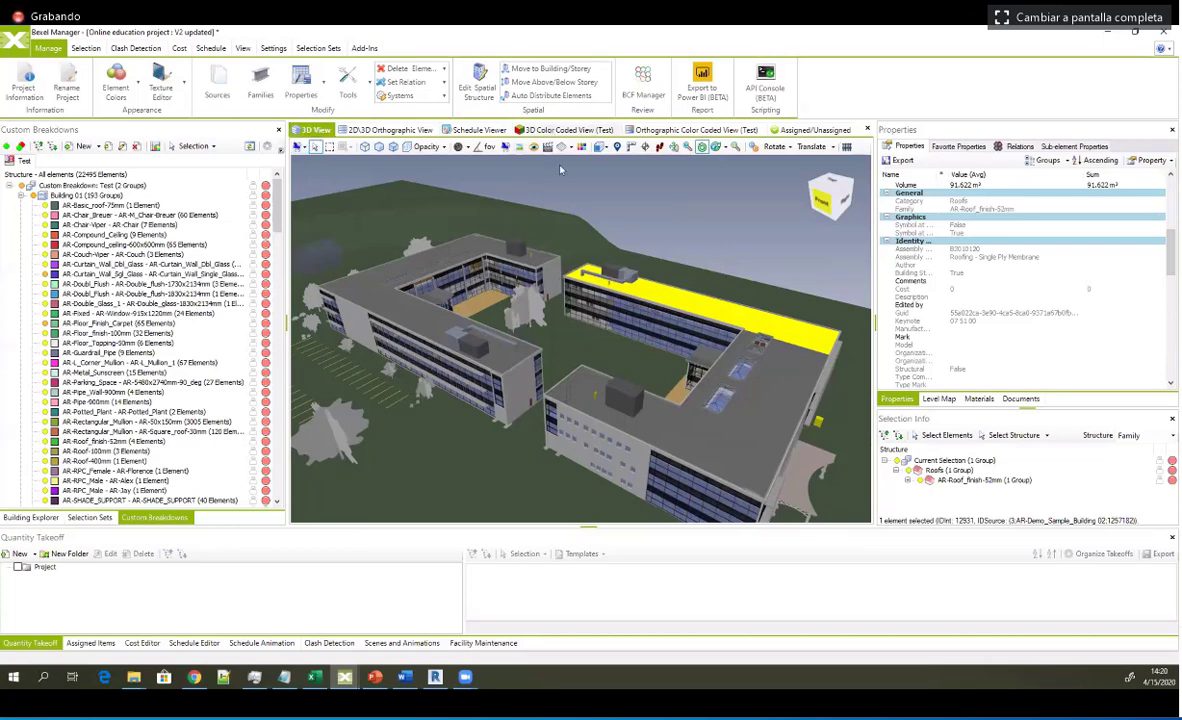
Step: Examine the model colored by the Test breakdown in the 3D and orthographic color coded views
left_click(565, 130)
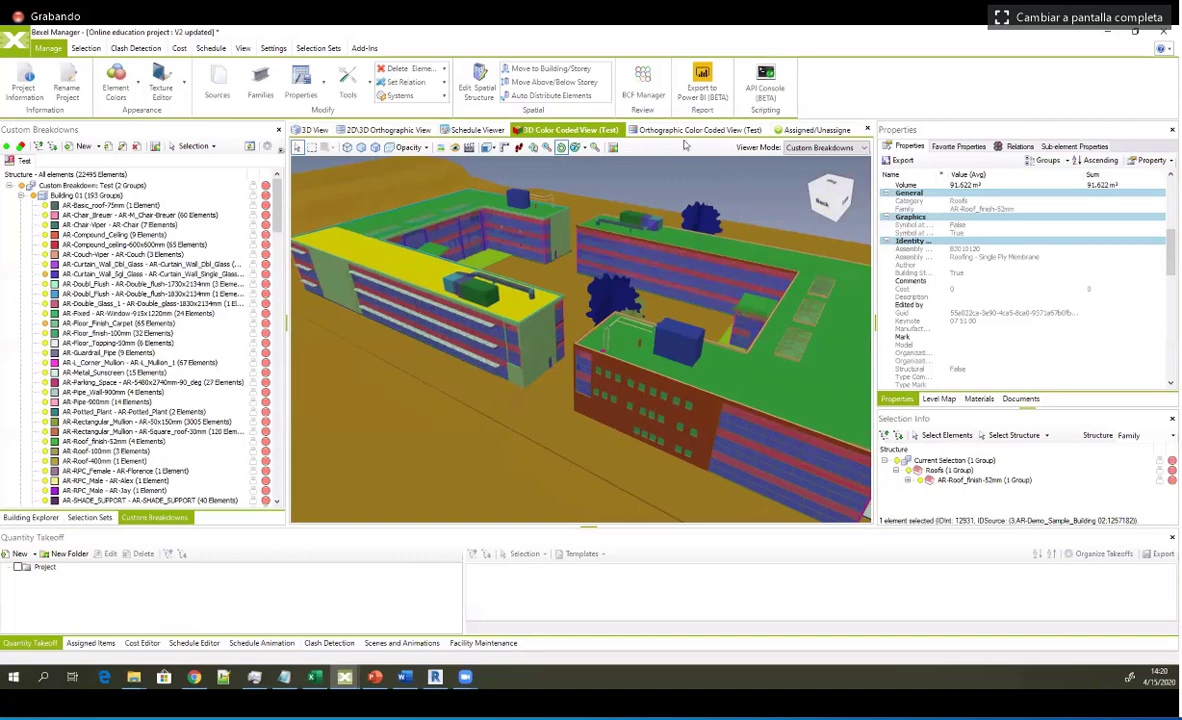
left_click(631, 129)
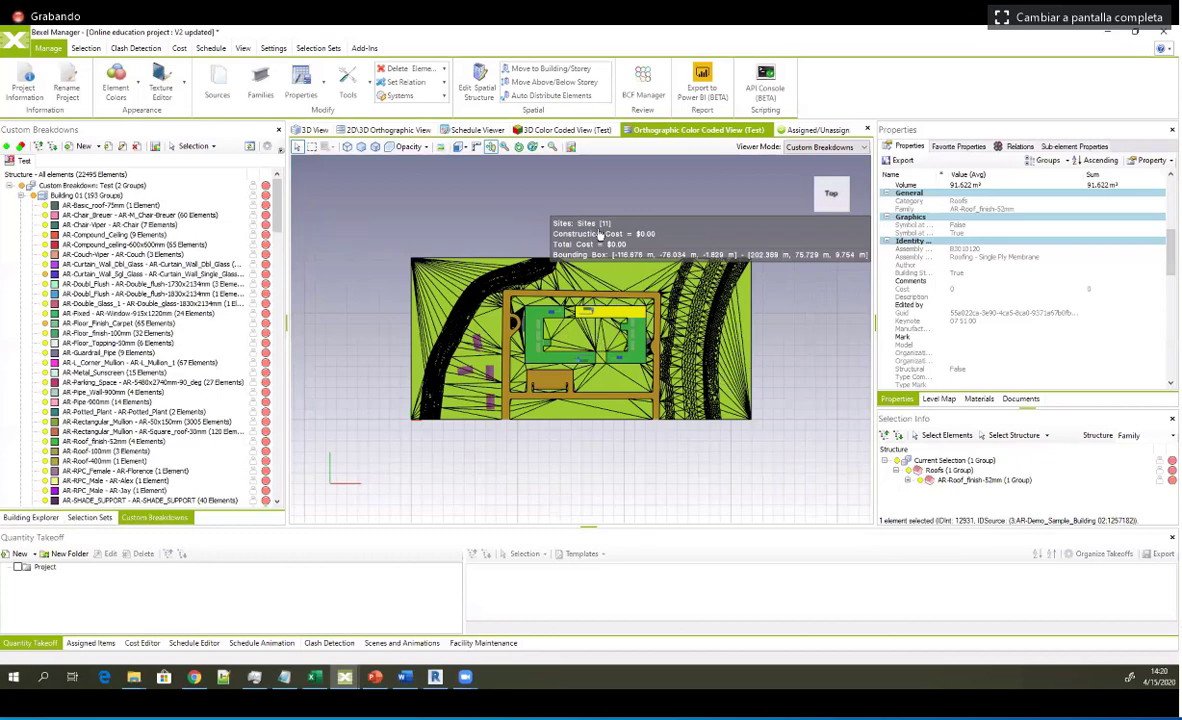
middle_click_drag(600, 235, 601, 280)
left_click(567, 130)
middle_click_drag(480, 333, 410, 280)
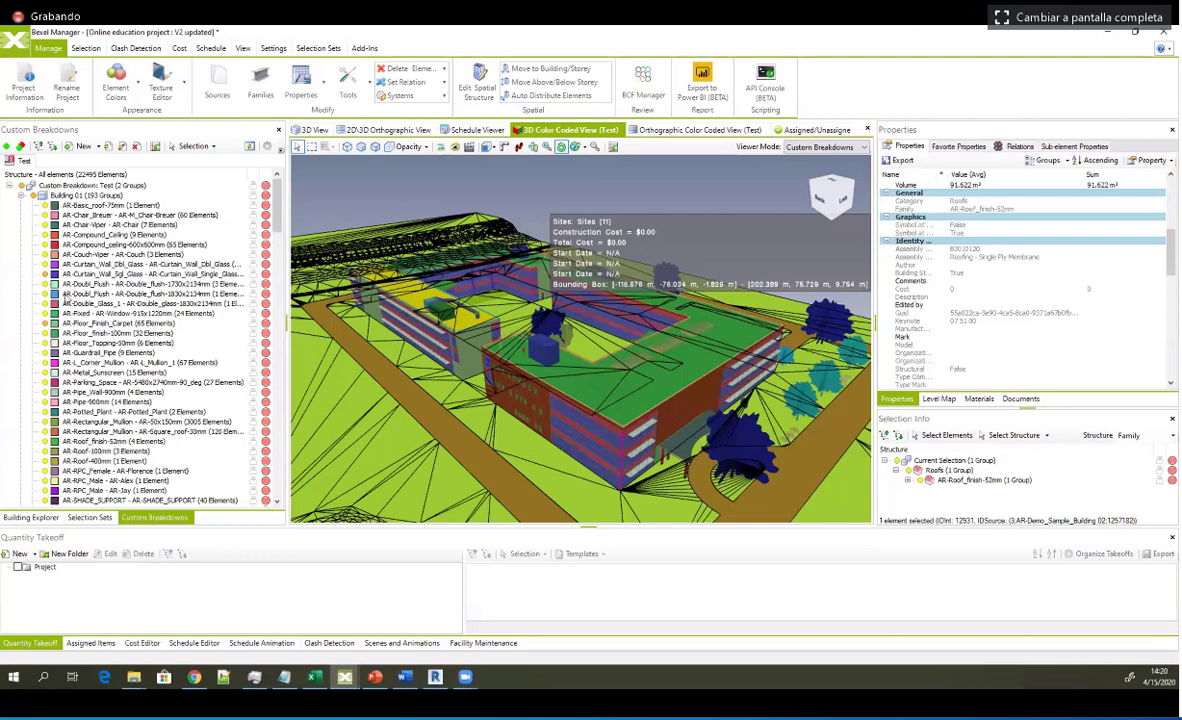
Step: Collapse Building 01 in the Test breakdown's family list and hide the elements of both buildings
scroll(66, 299, "down", 8)
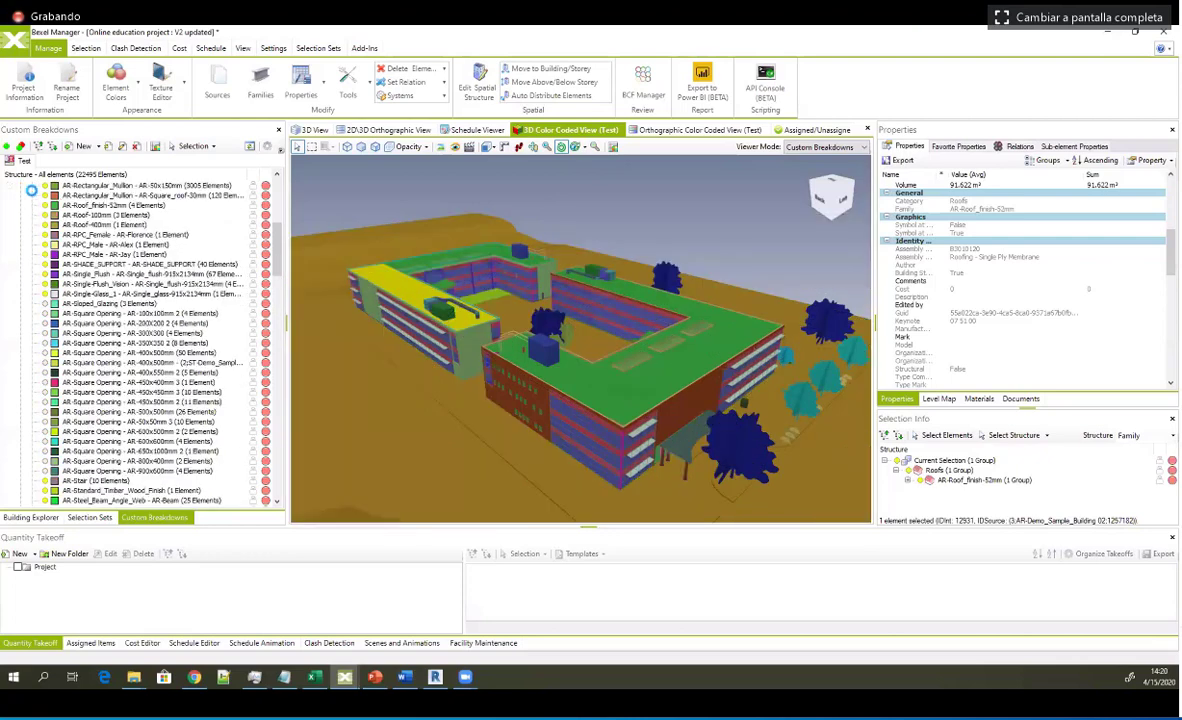
scroll(31, 190, "up", 8)
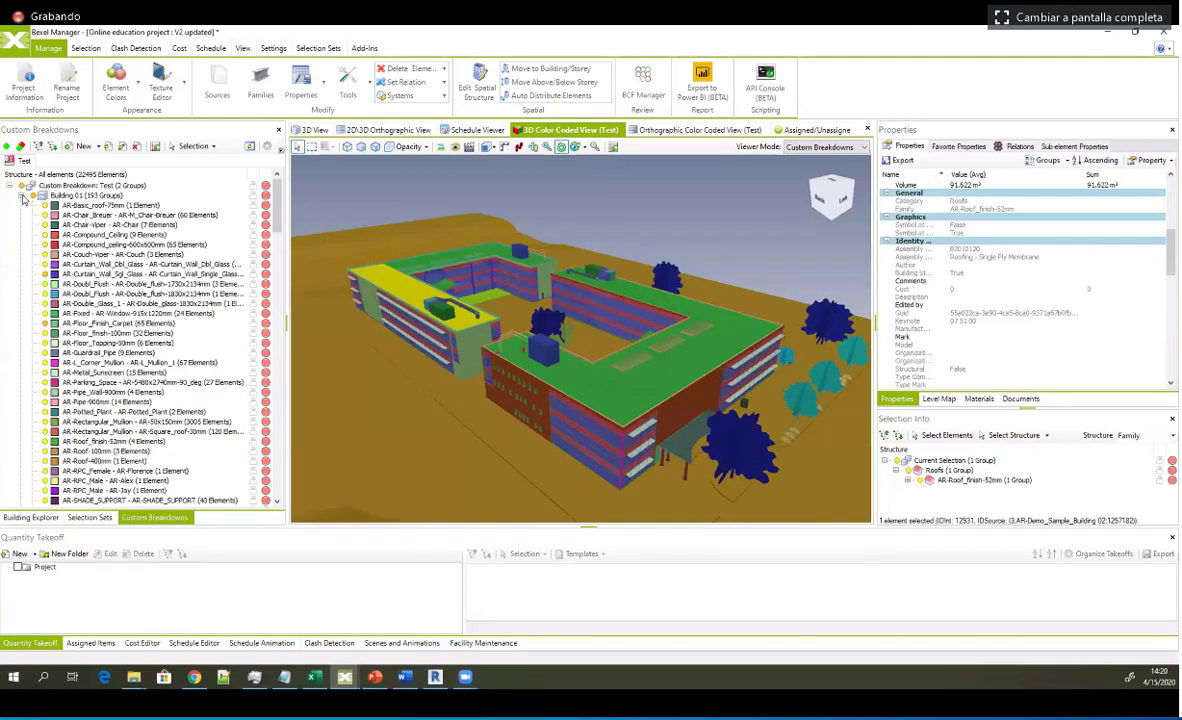
left_click(23, 197)
left_click(33, 205)
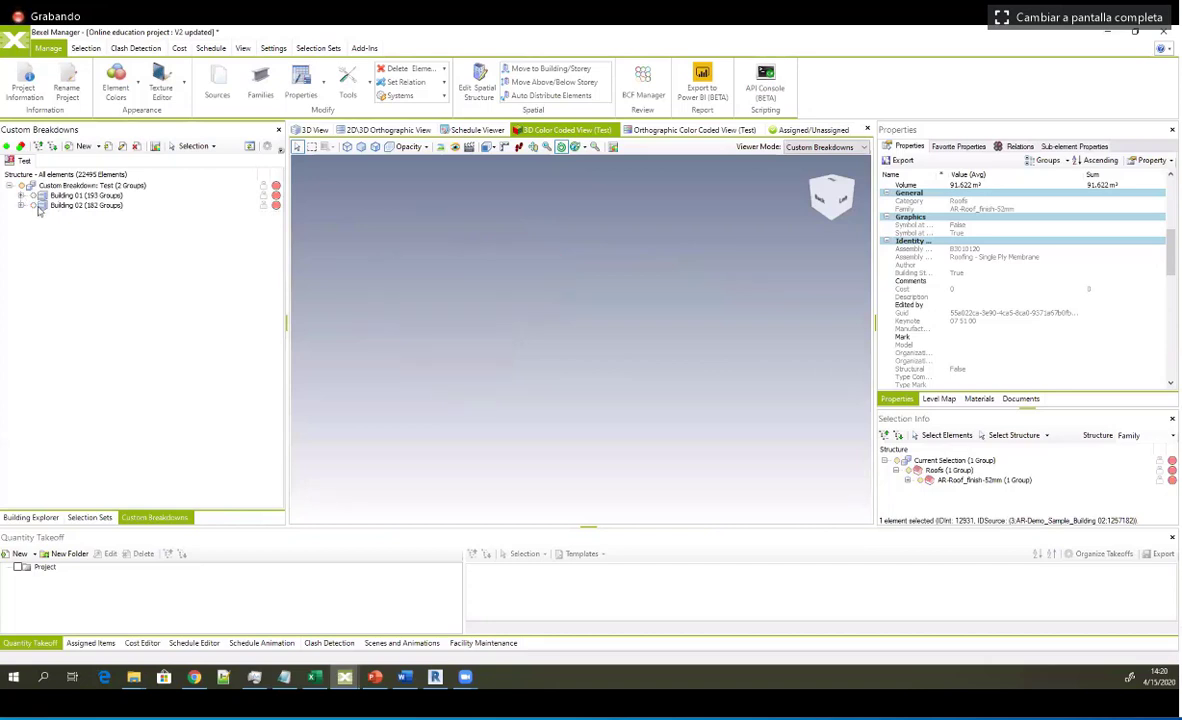
Step: Expand Building 01 and show only its AR-Chair_Breuer, AR-Chair-Viper and AR-Compound_Ceiling families in the 3D color coded view
left_click(21, 195)
left_click(45, 215)
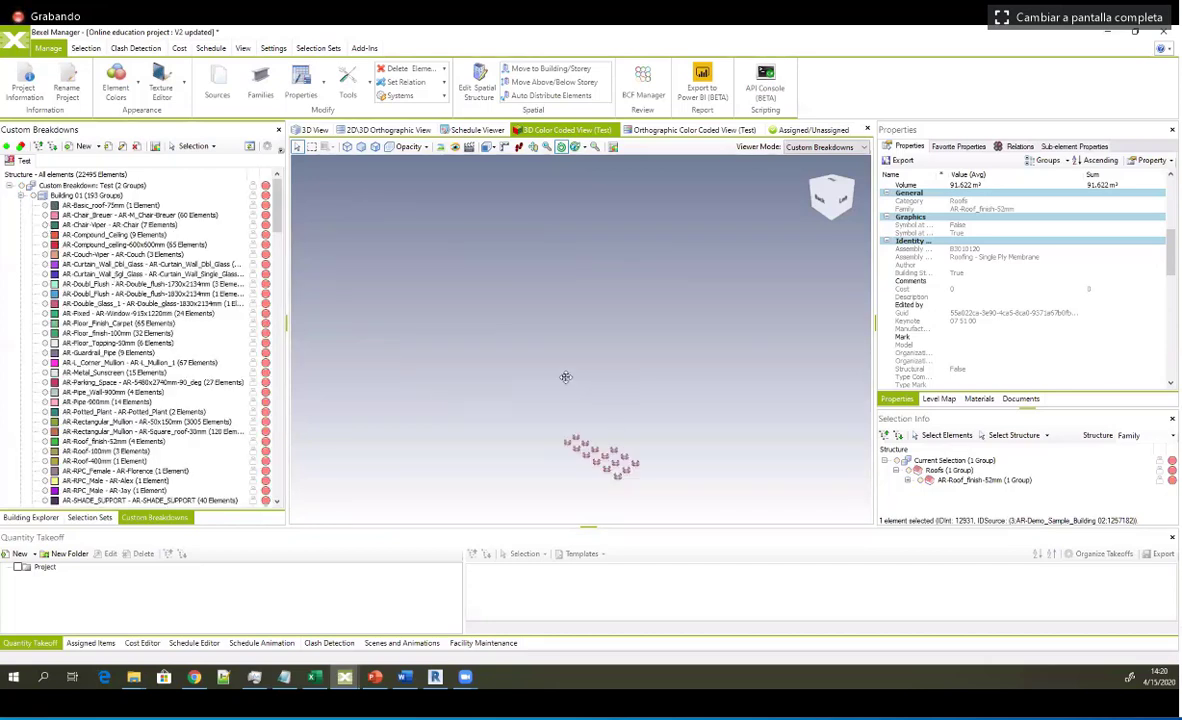
middle_click_drag(424, 322, 548, 318)
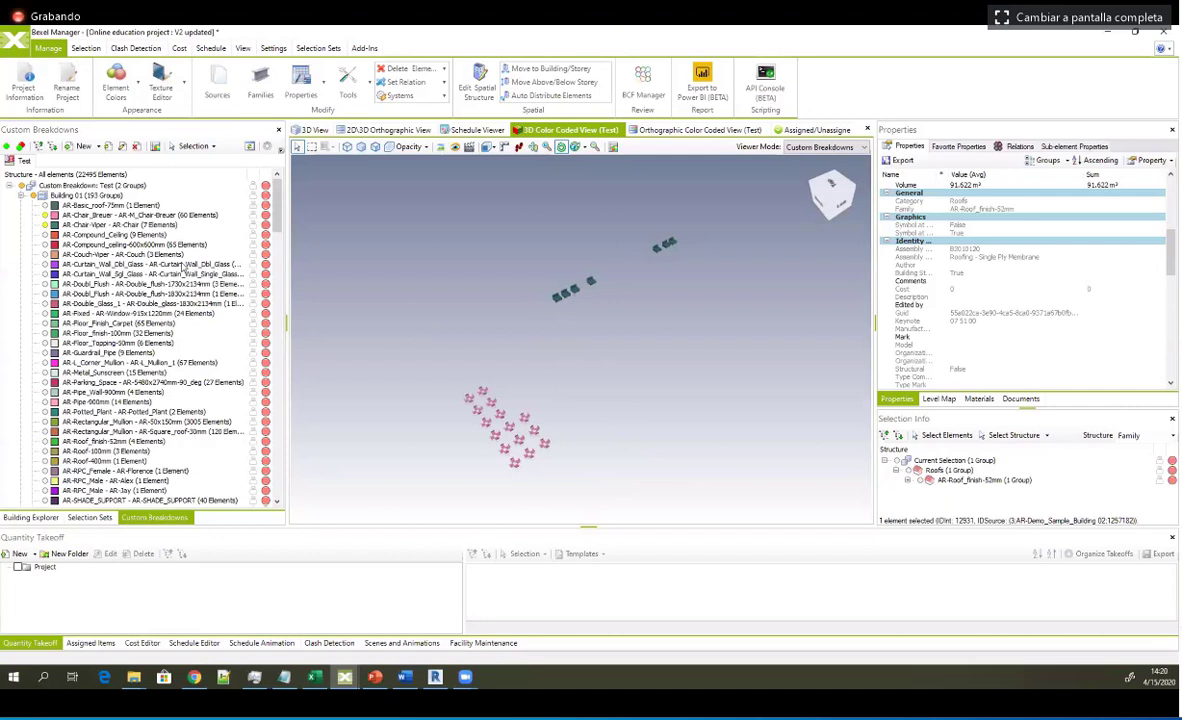
left_click(45, 244)
left_click(45, 244)
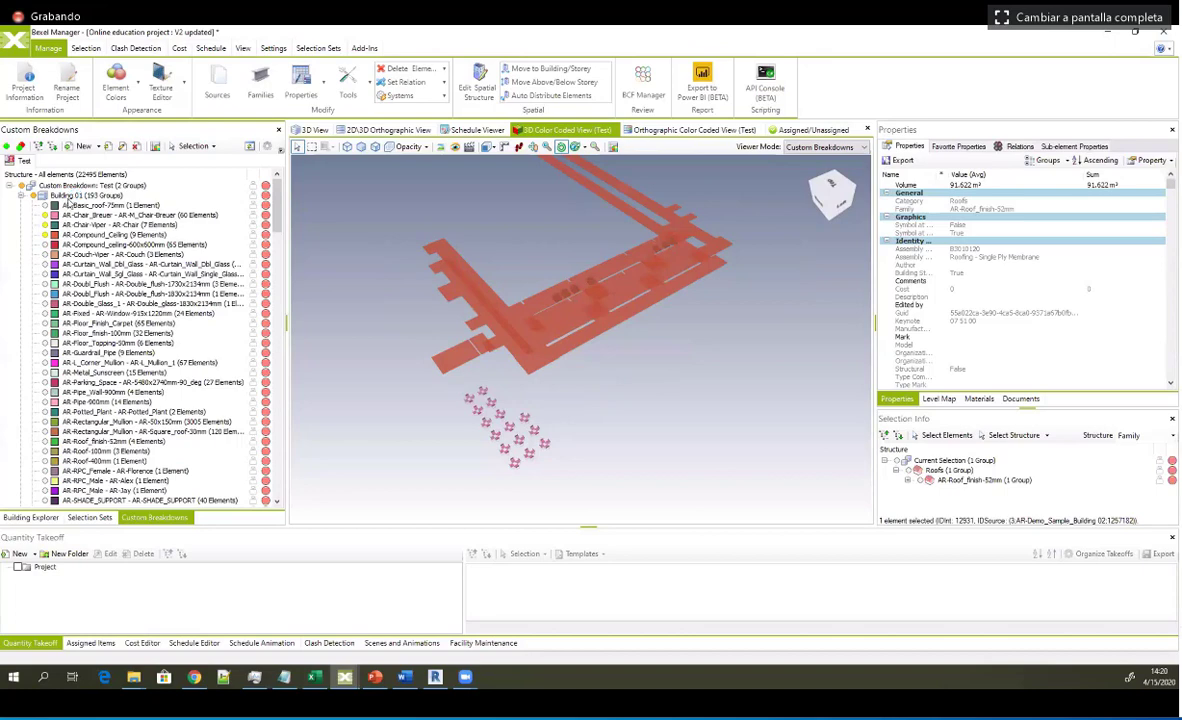
Step: Open the color choices for the AR-Chair-Viper family in the Test breakdown's editor and cancel the edit
left_click(64, 195)
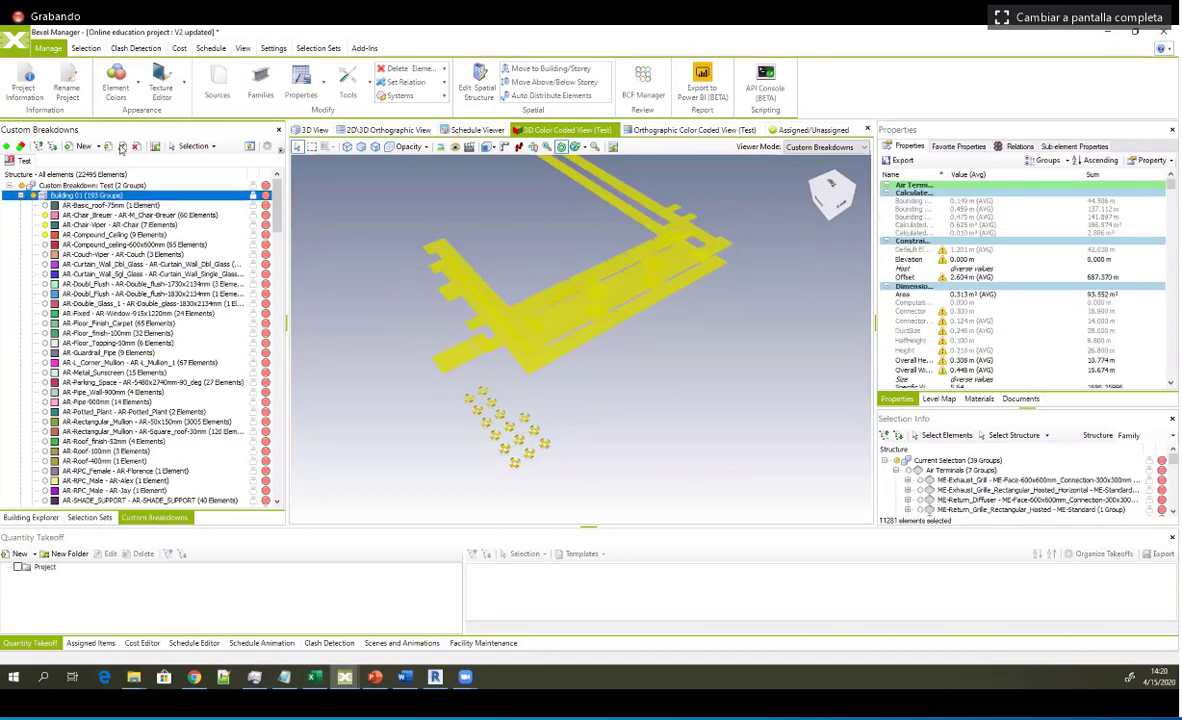
left_click(121, 147)
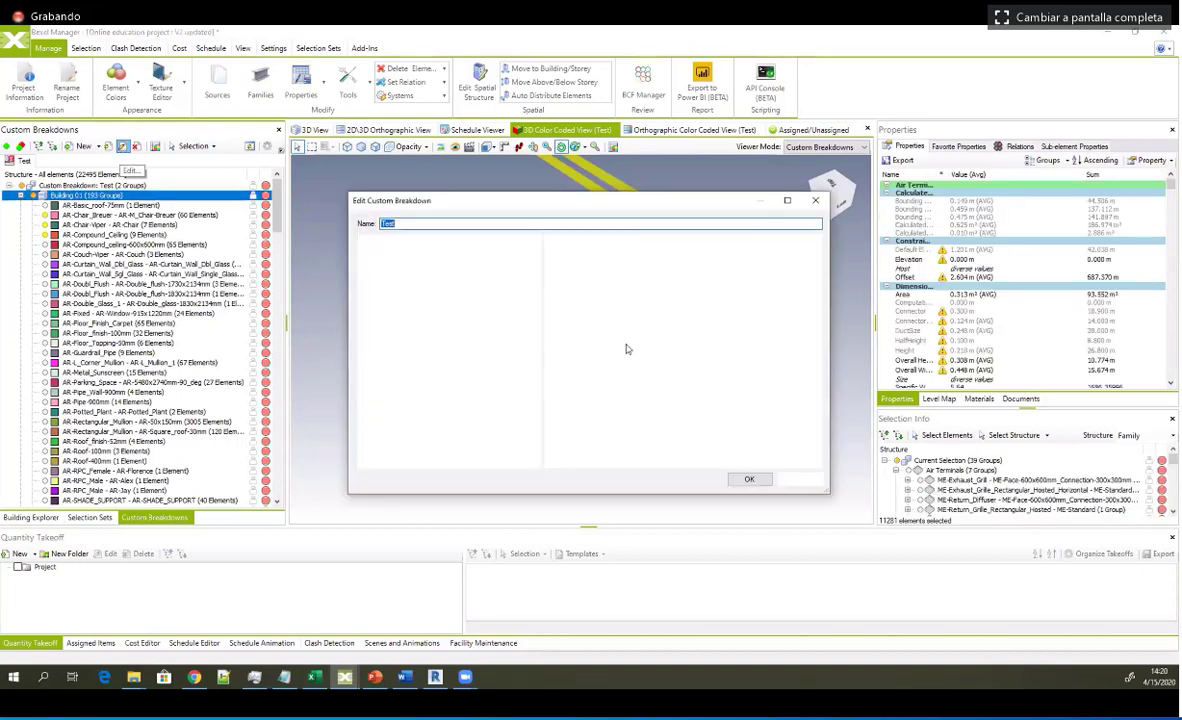
left_click(651, 327)
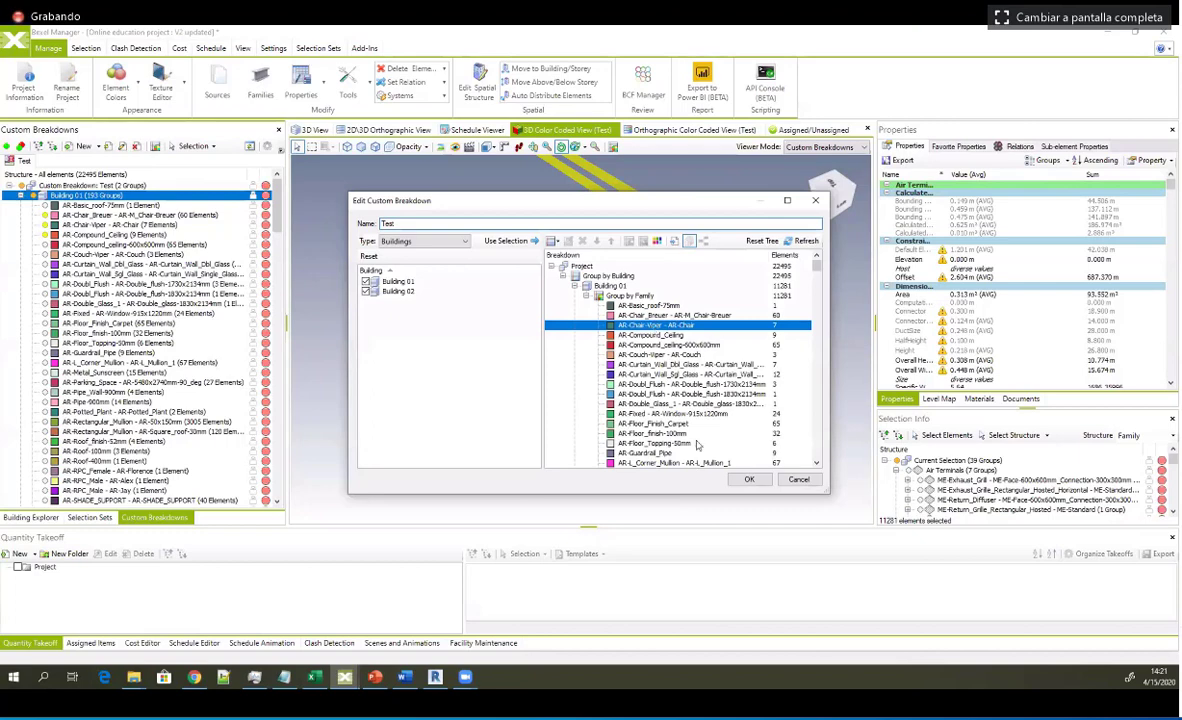
right_click(652, 327)
key("Return")
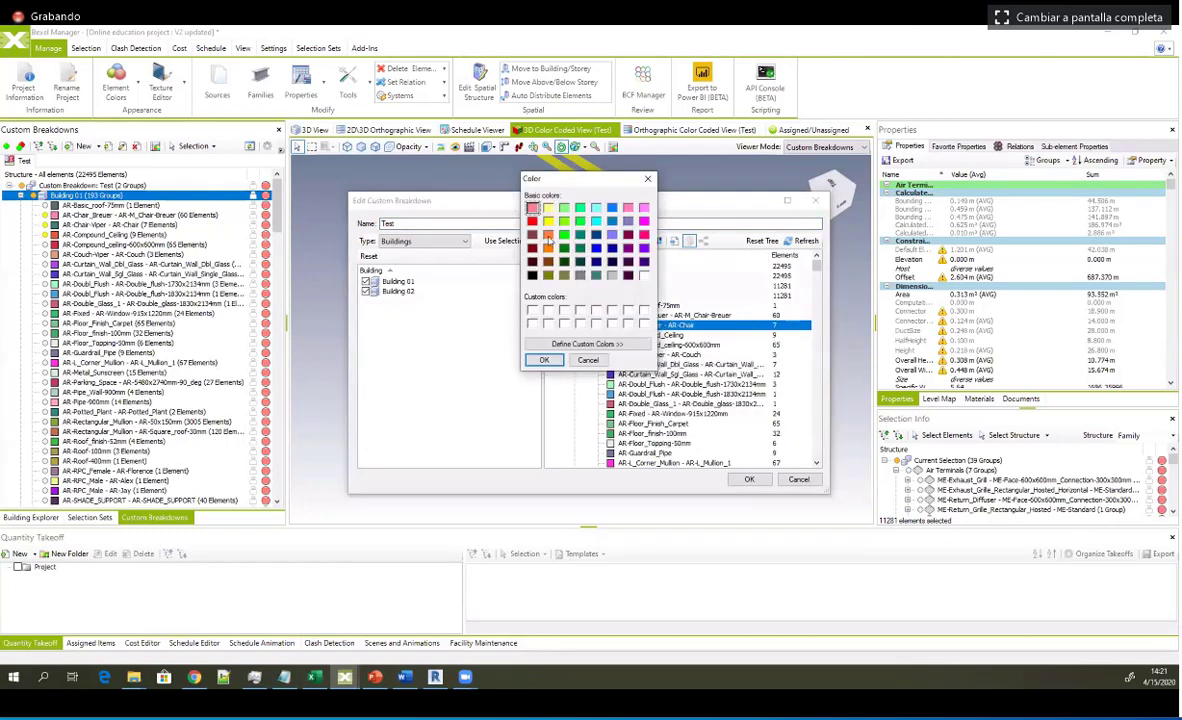
left_click(600, 363)
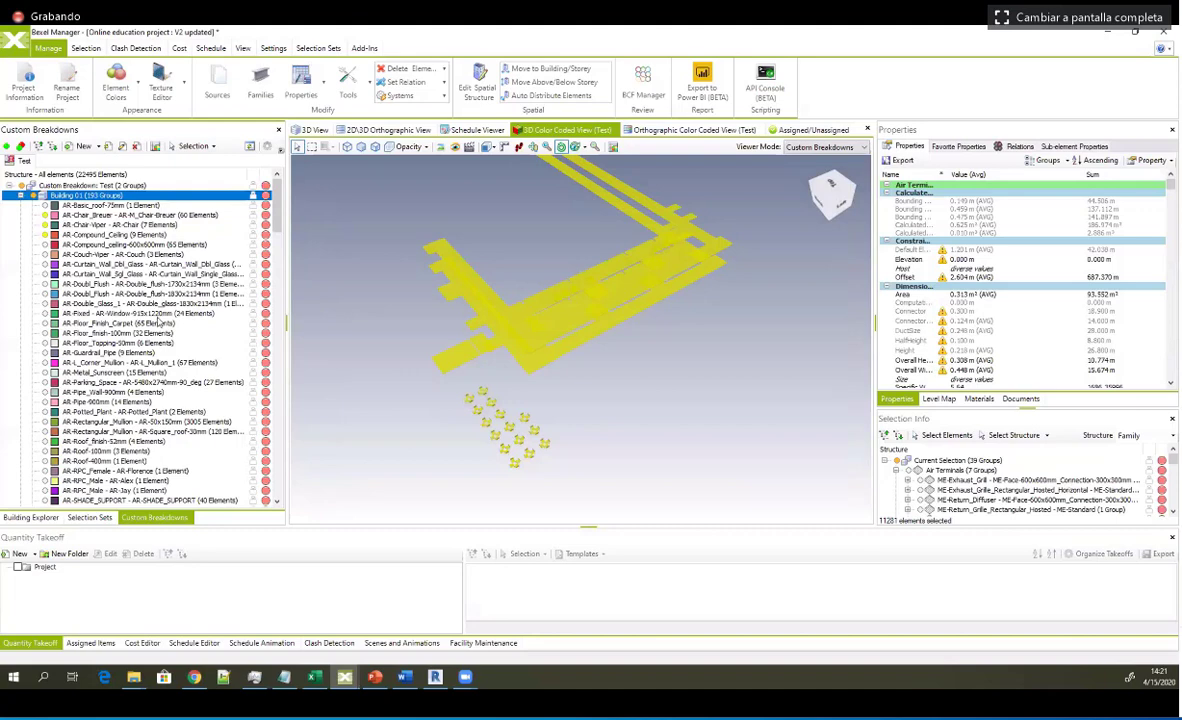
Step: Reopen the Test breakdown for editing, reset its tree and add a Material grouping rule
left_click(122, 146)
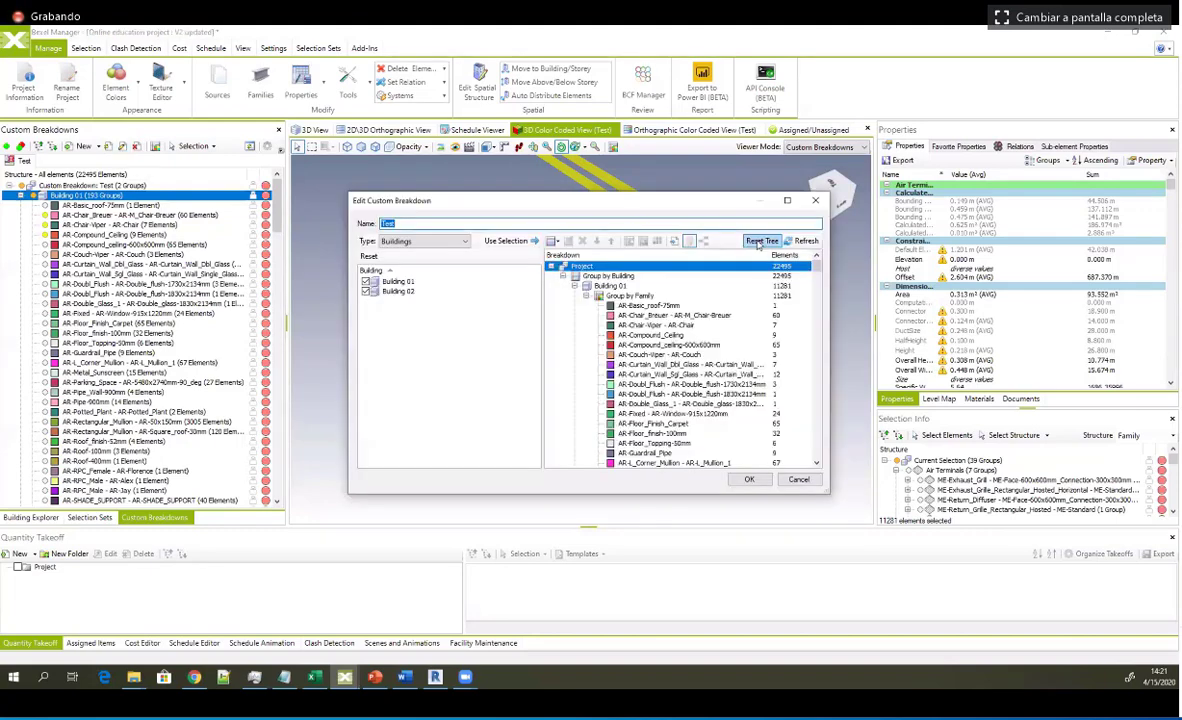
right_click(603, 277)
mouse_move(636, 286)
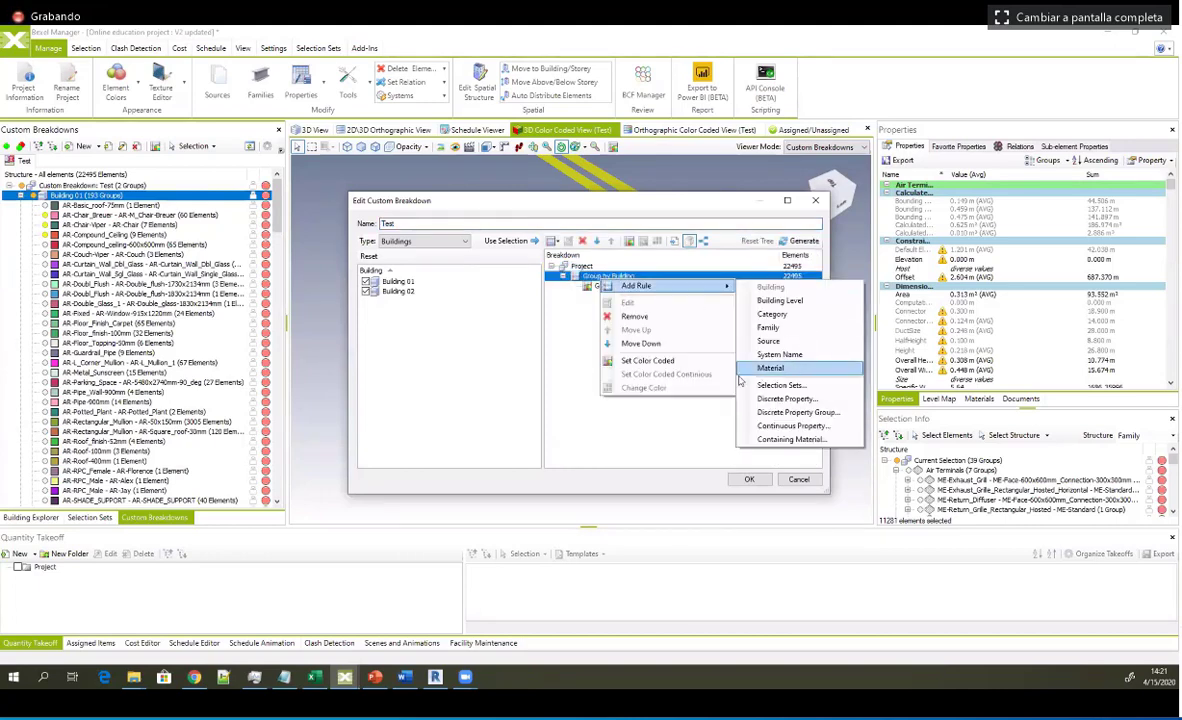
left_click(770, 368)
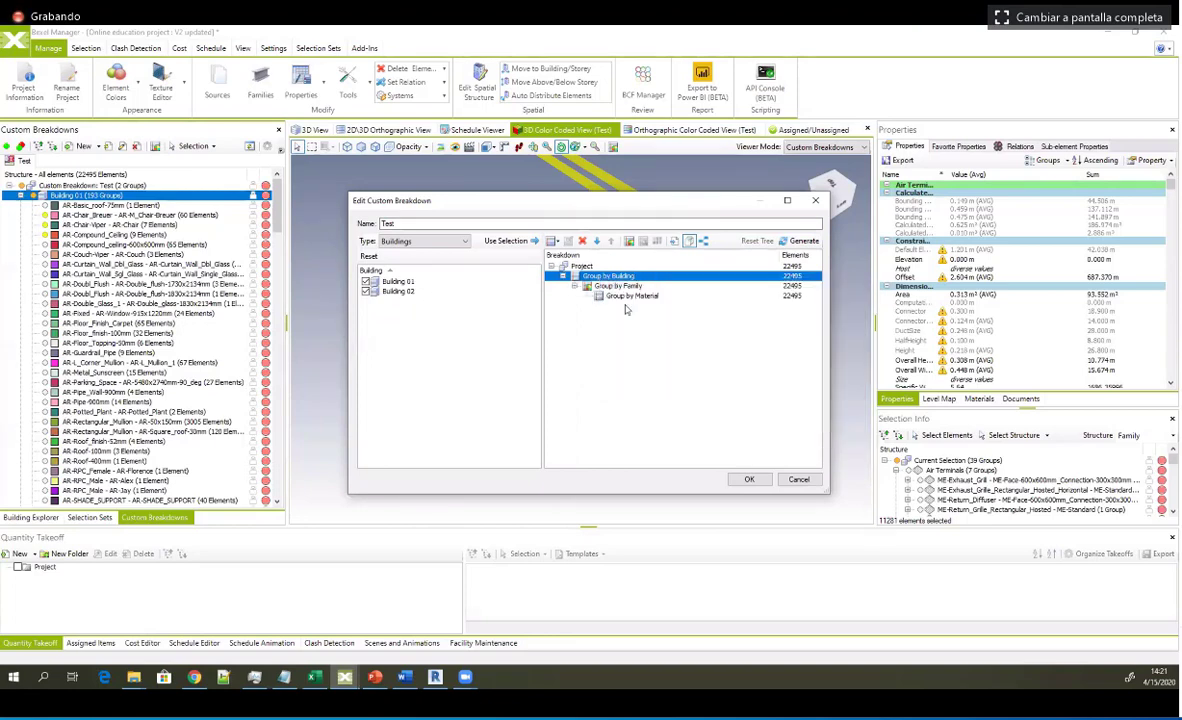
Step: Move the Material rule above the Family rule and apply the edited Test breakdown
left_click(623, 296)
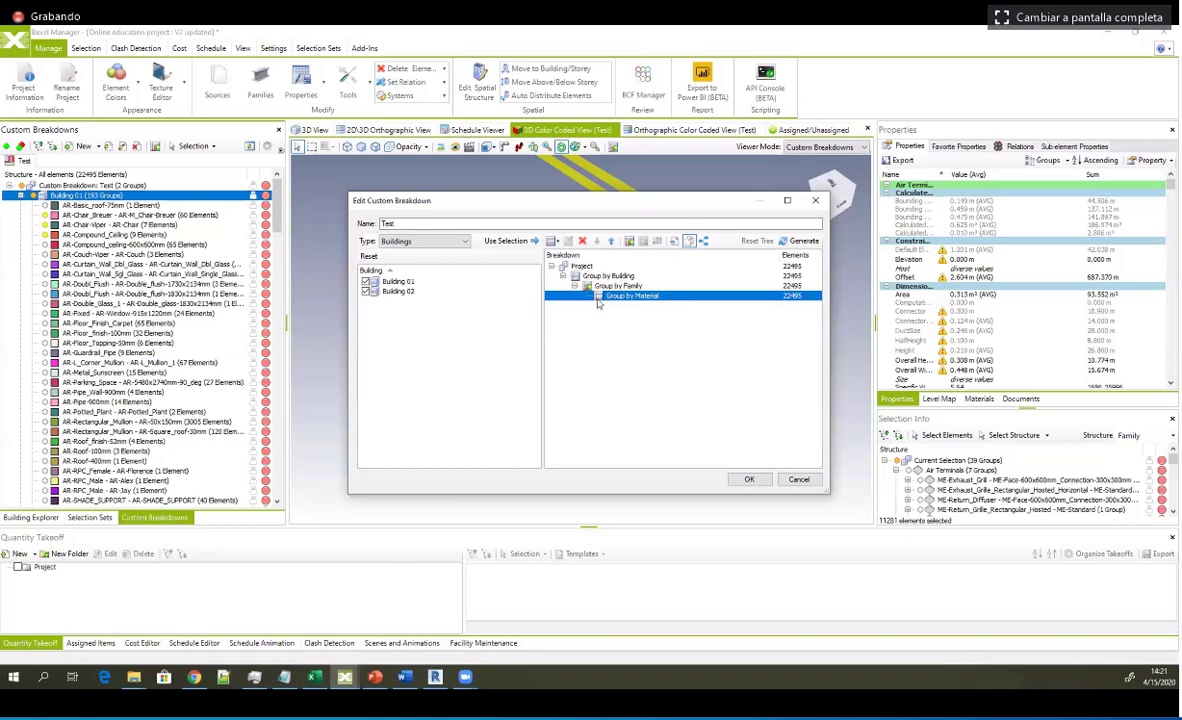
left_click(611, 242)
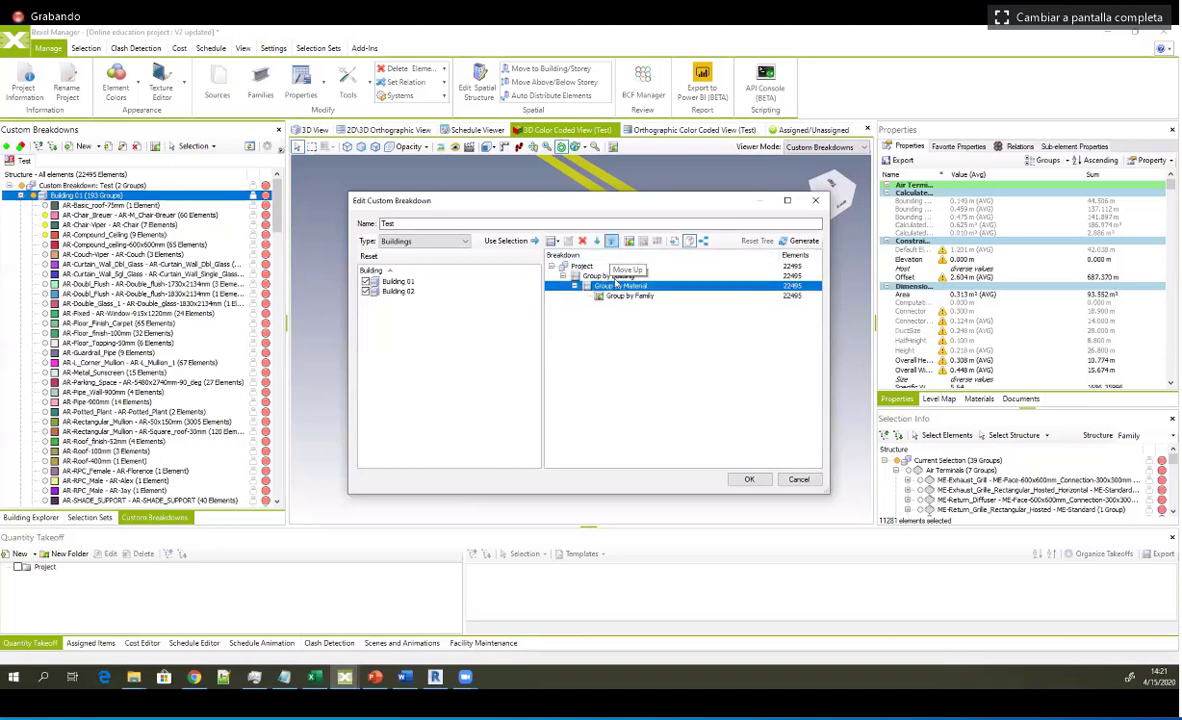
left_click(616, 278)
left_click(614, 288)
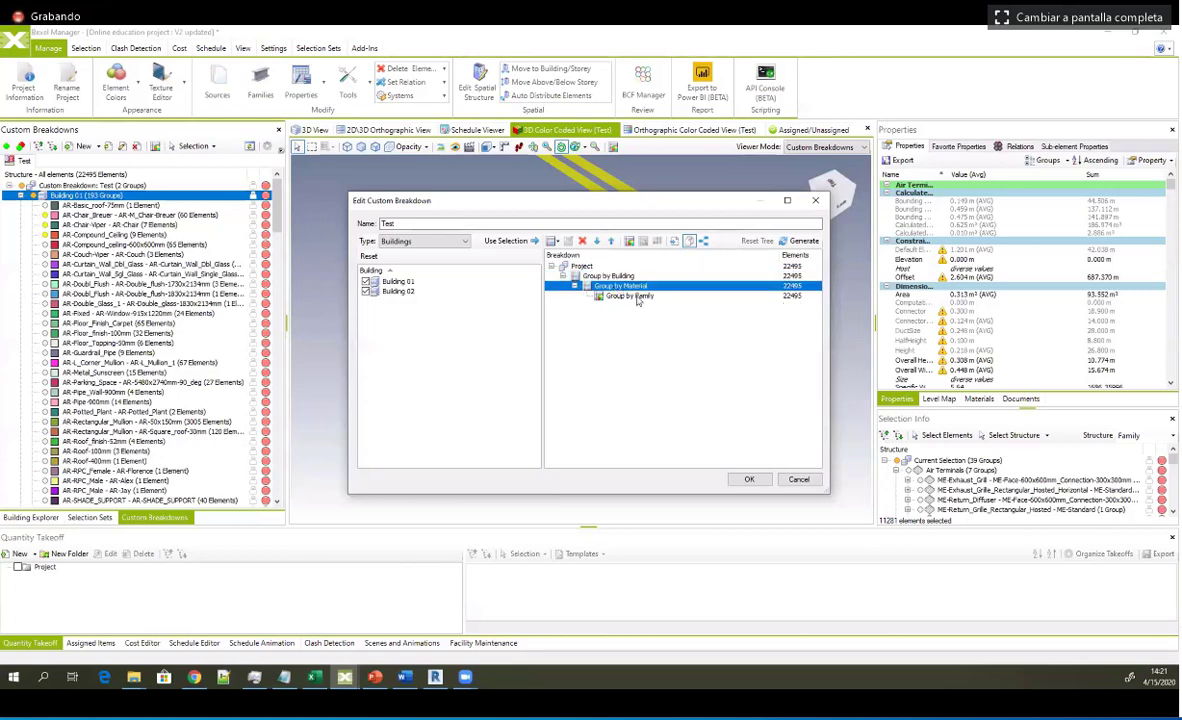
left_click(630, 297)
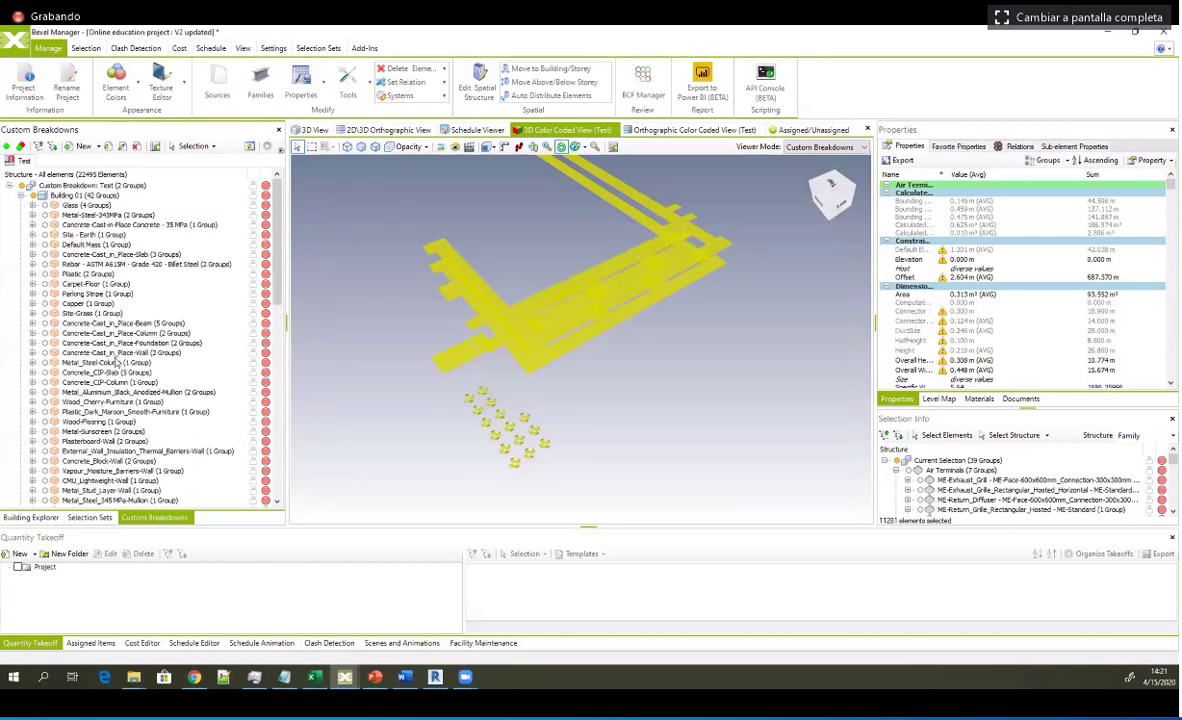
Step: Review the material groups of both buildings, expand Glass under Building 01, and hide all of Building 01's elements
left_click(44, 215)
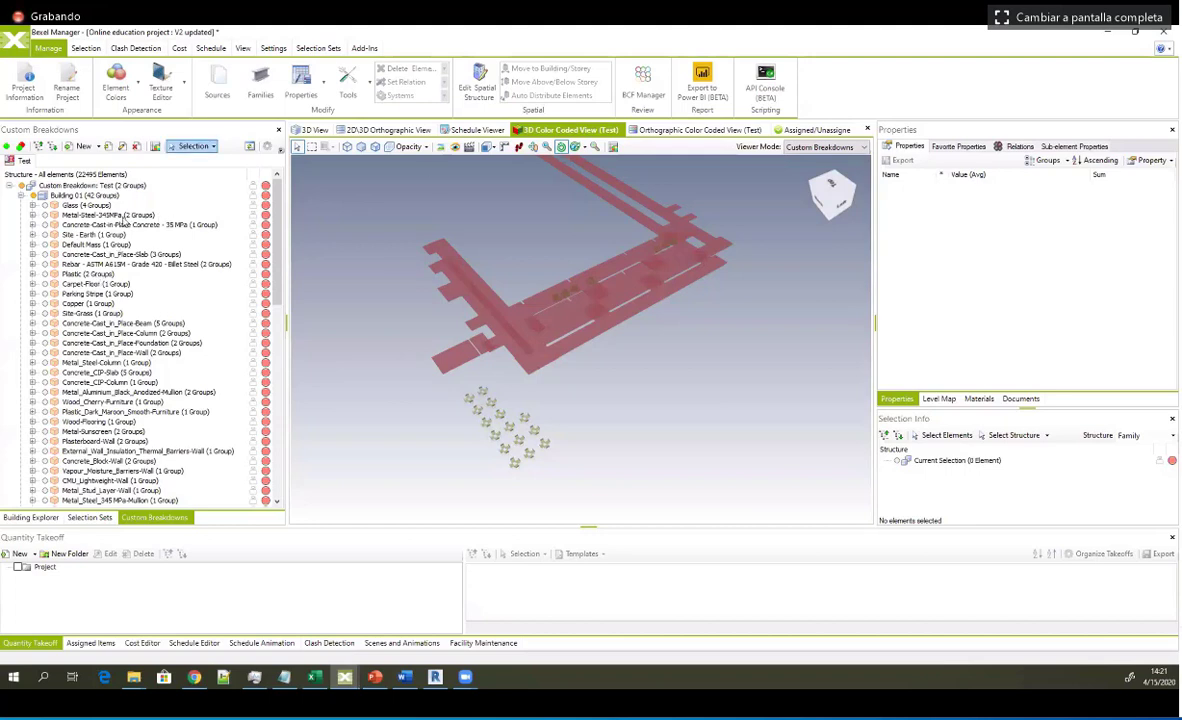
left_click(21, 196)
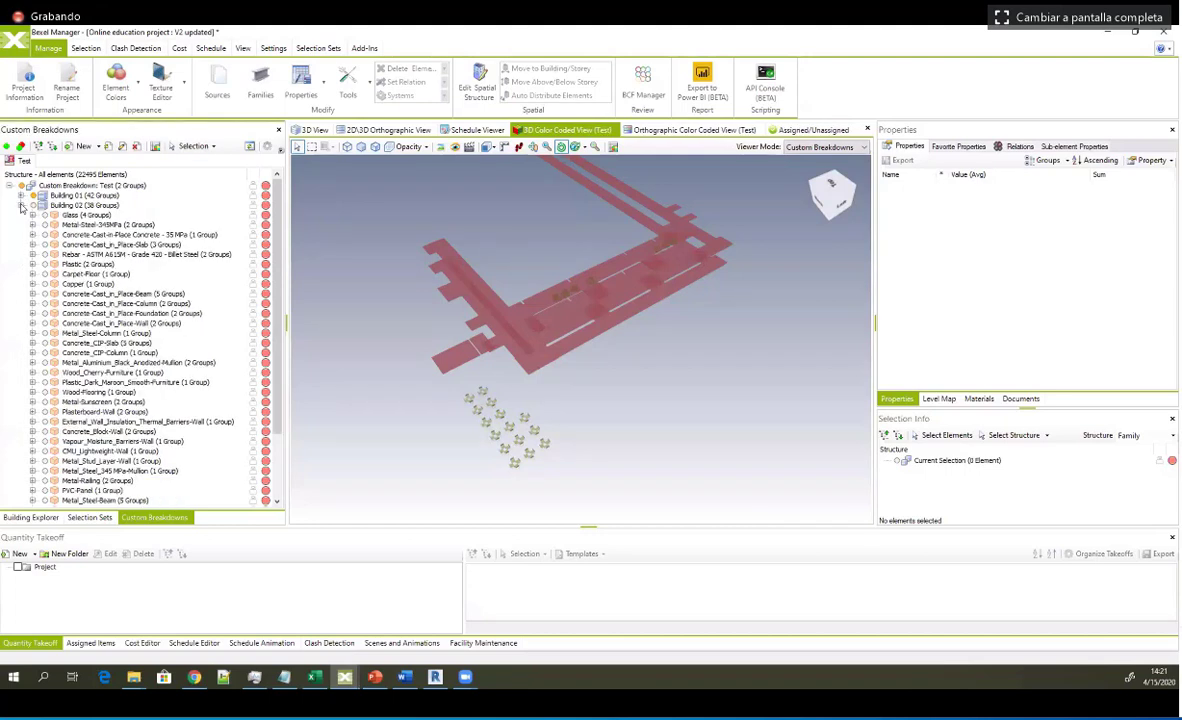
left_click(21, 196)
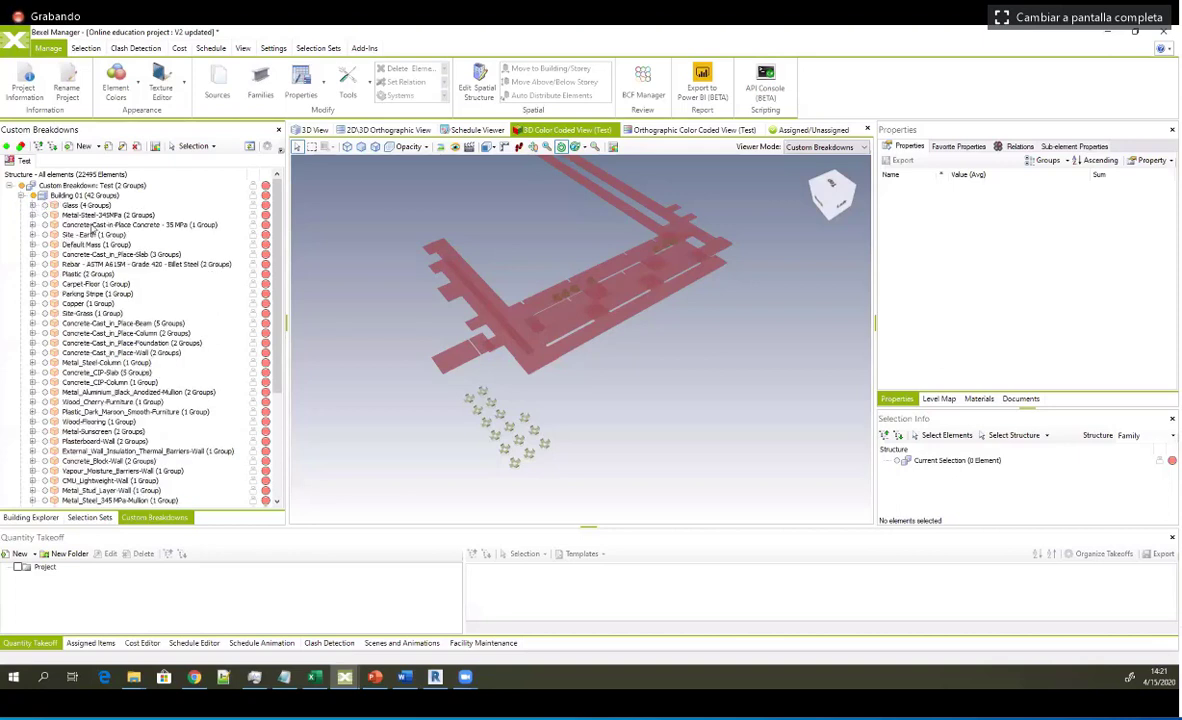
double_click(85, 206)
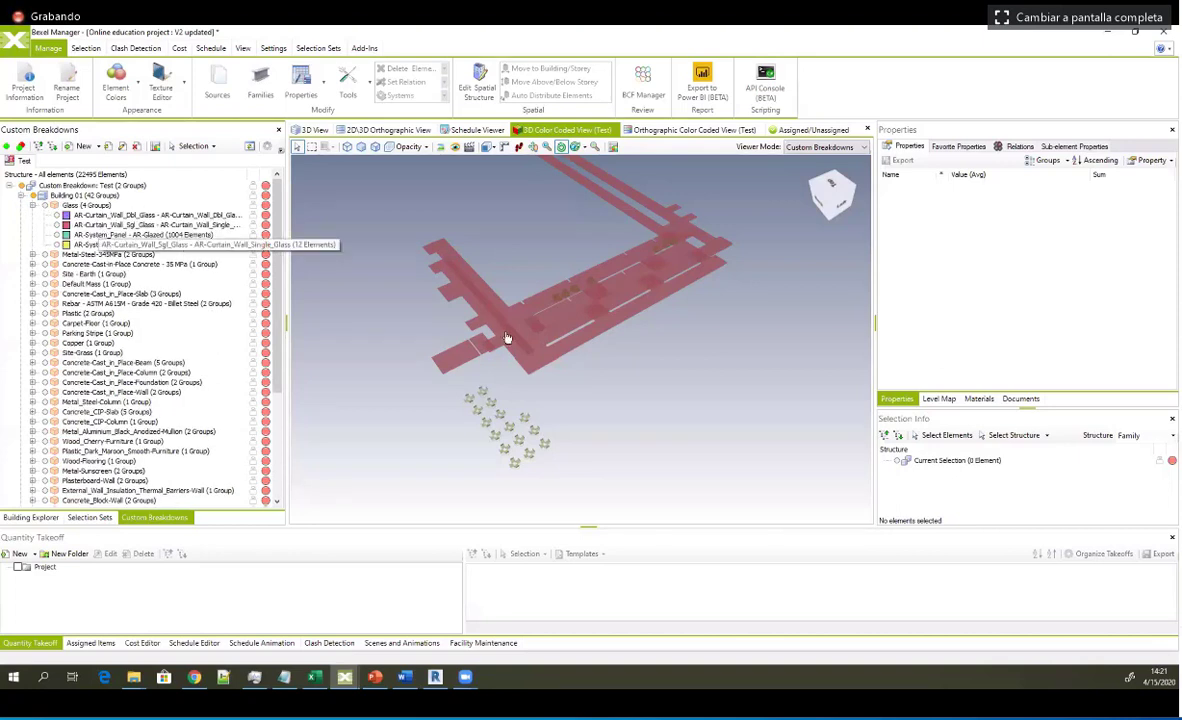
double_click(32, 195)
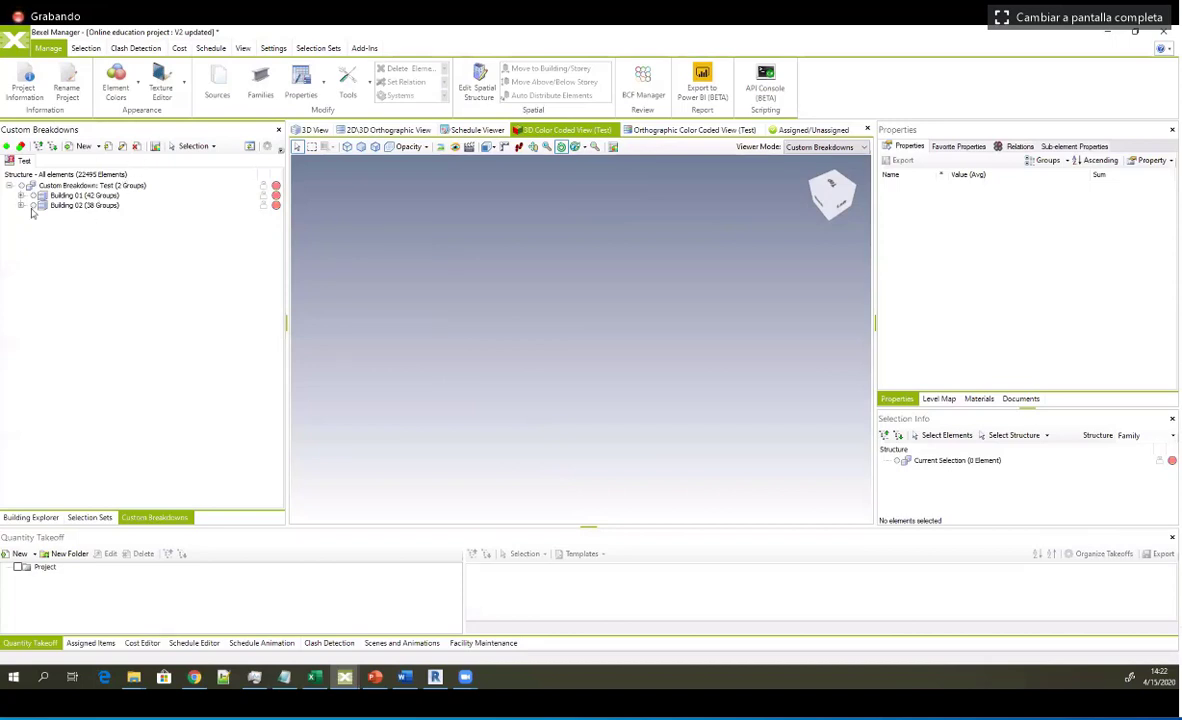
Step: Look at the Building Explorer's element structure and the Selection Sets, returning to the Test custom breakdown
left_click(30, 517)
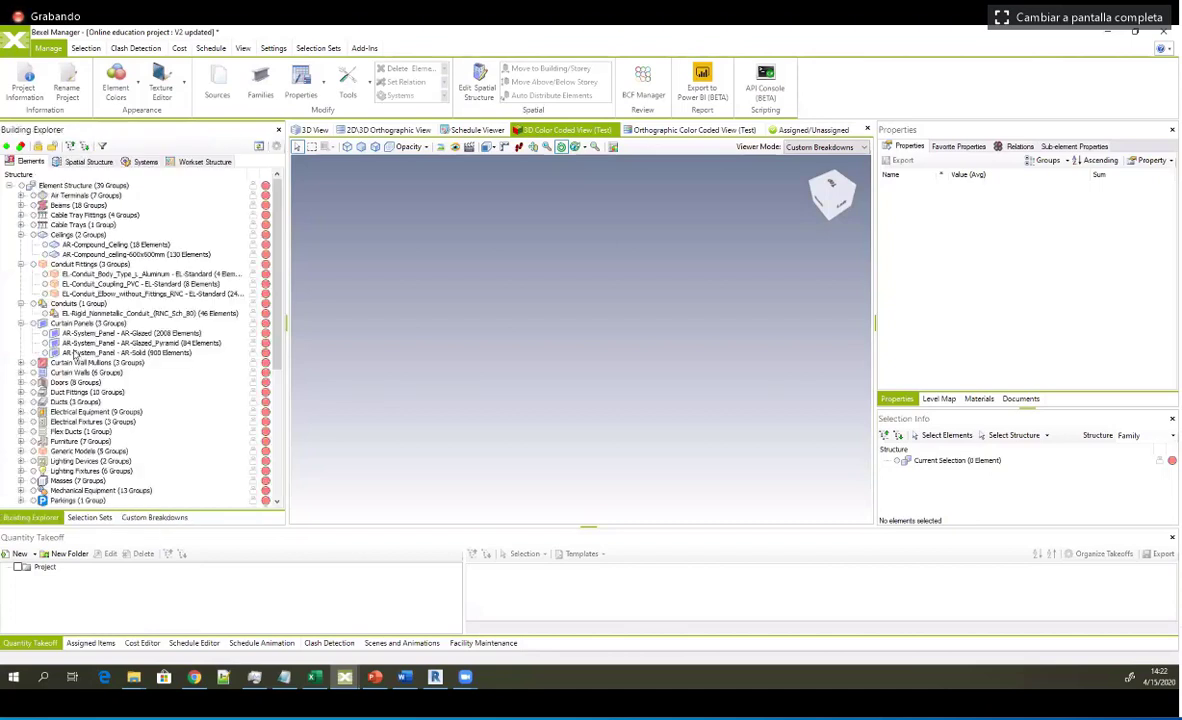
left_click(89, 517)
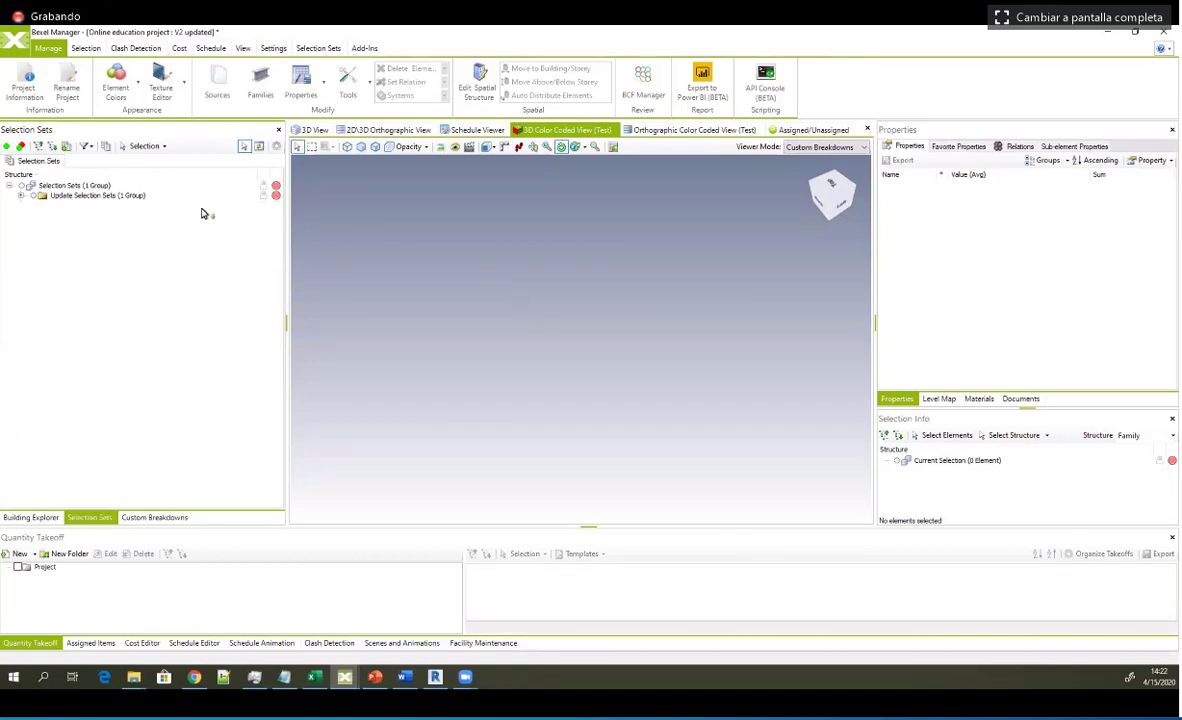
left_click(150, 518)
Step: Show only the AR-Curtain_Wall_Dbl_Glass family under Building 01's Glass group and select one of its doors in the model
left_click(21, 195)
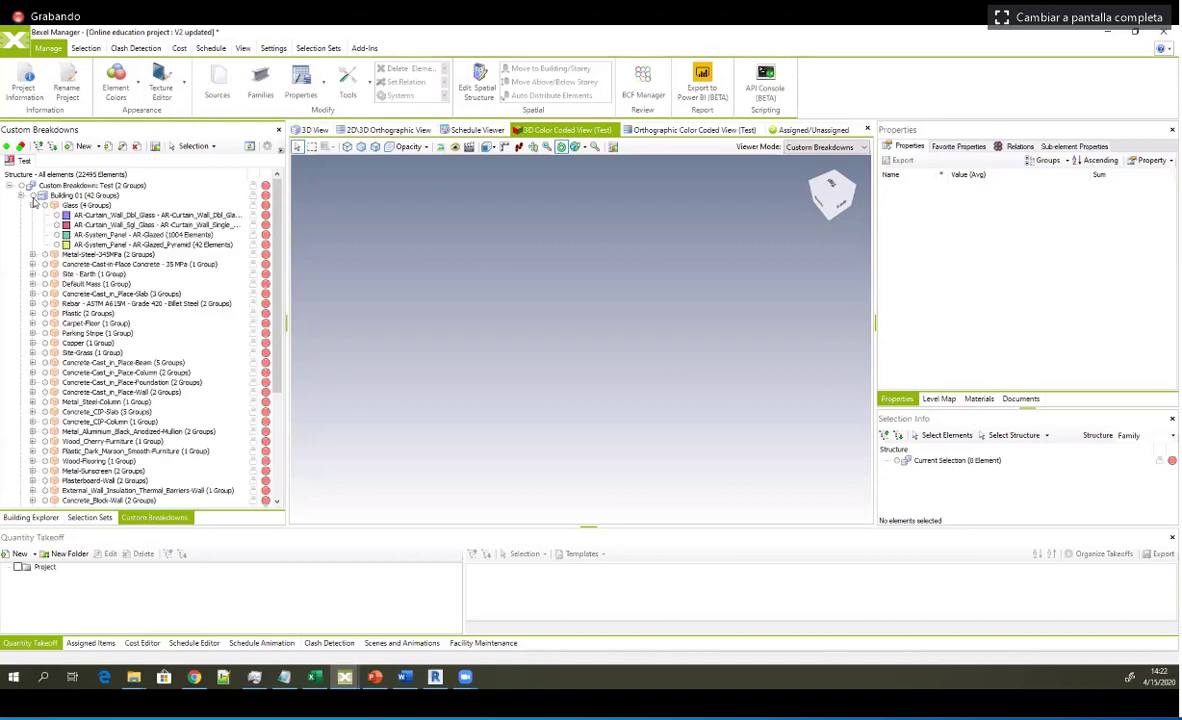
left_click(576, 373)
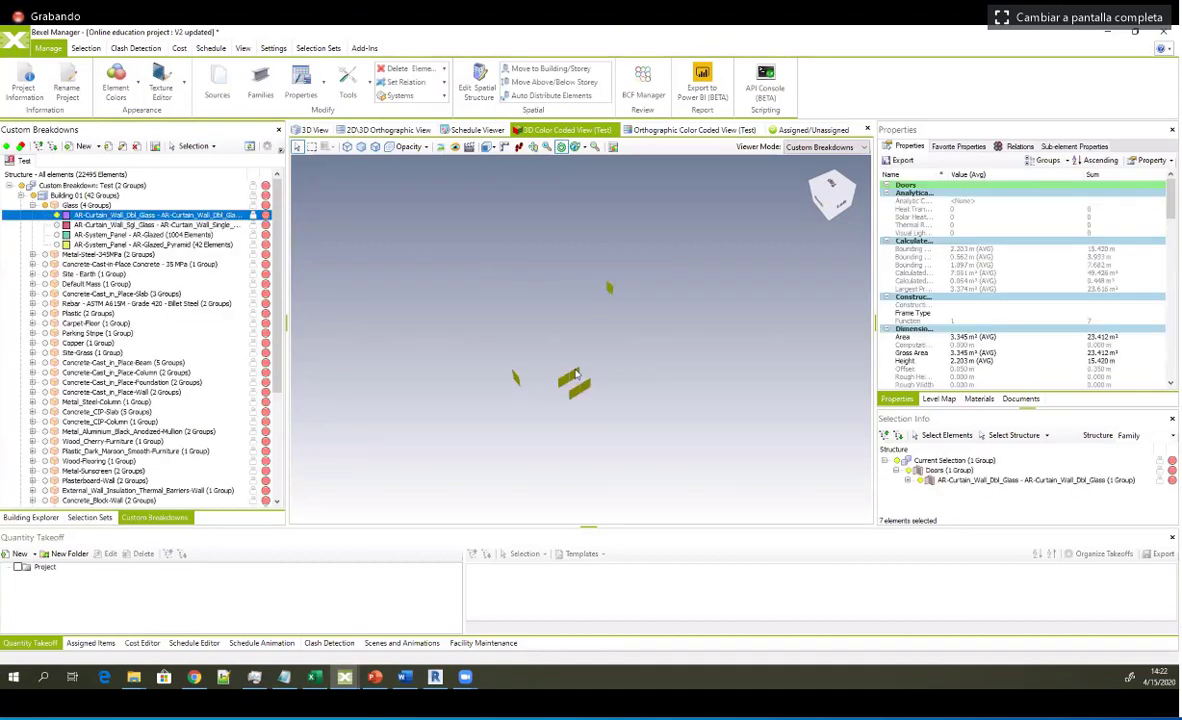
left_click(567, 380)
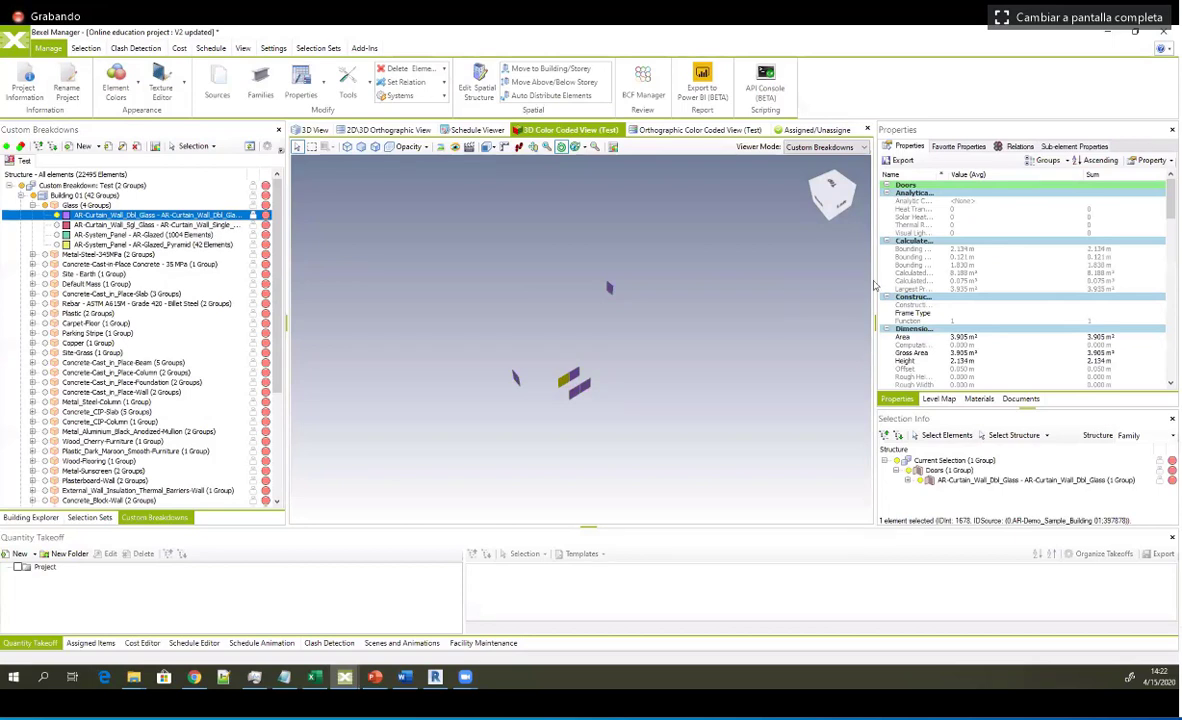
Step: Widen the properties area and examine the selected curtain wall door's properties down to its source information
left_click_drag(871, 283, 818, 258)
scroll(935, 250, "down", 5)
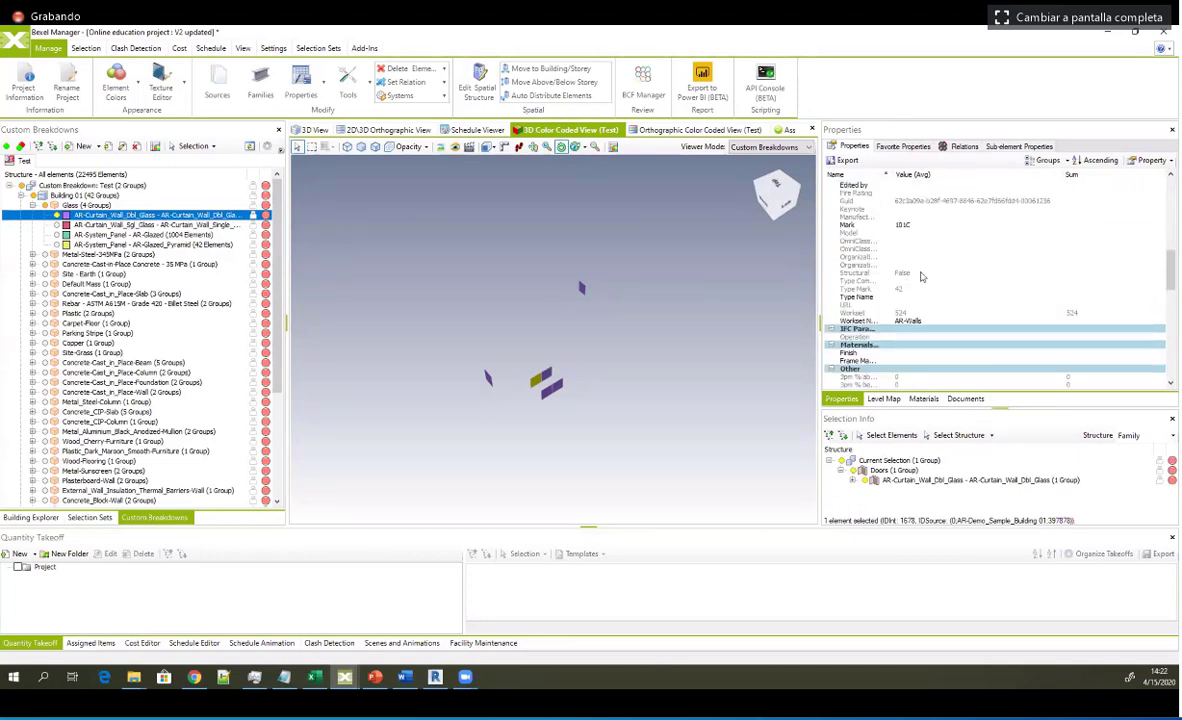
scroll(945, 320, "down", 5)
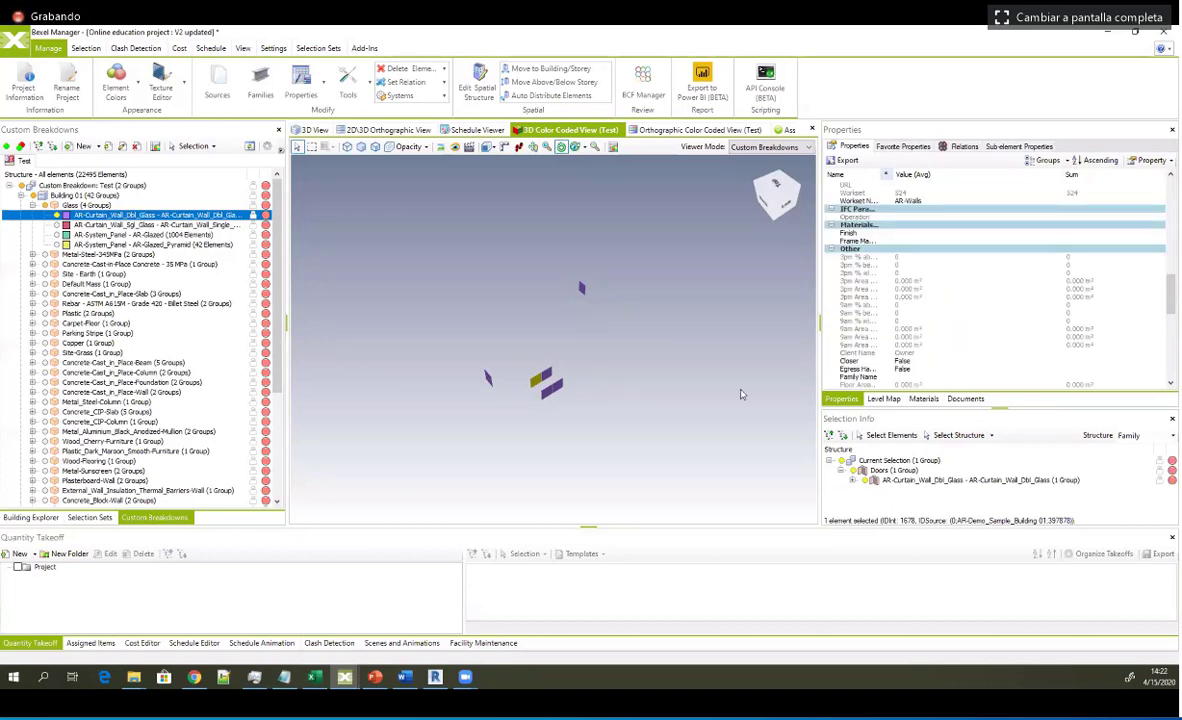
scroll(879, 353, "down", 8)
scroll(879, 353, "down", 3)
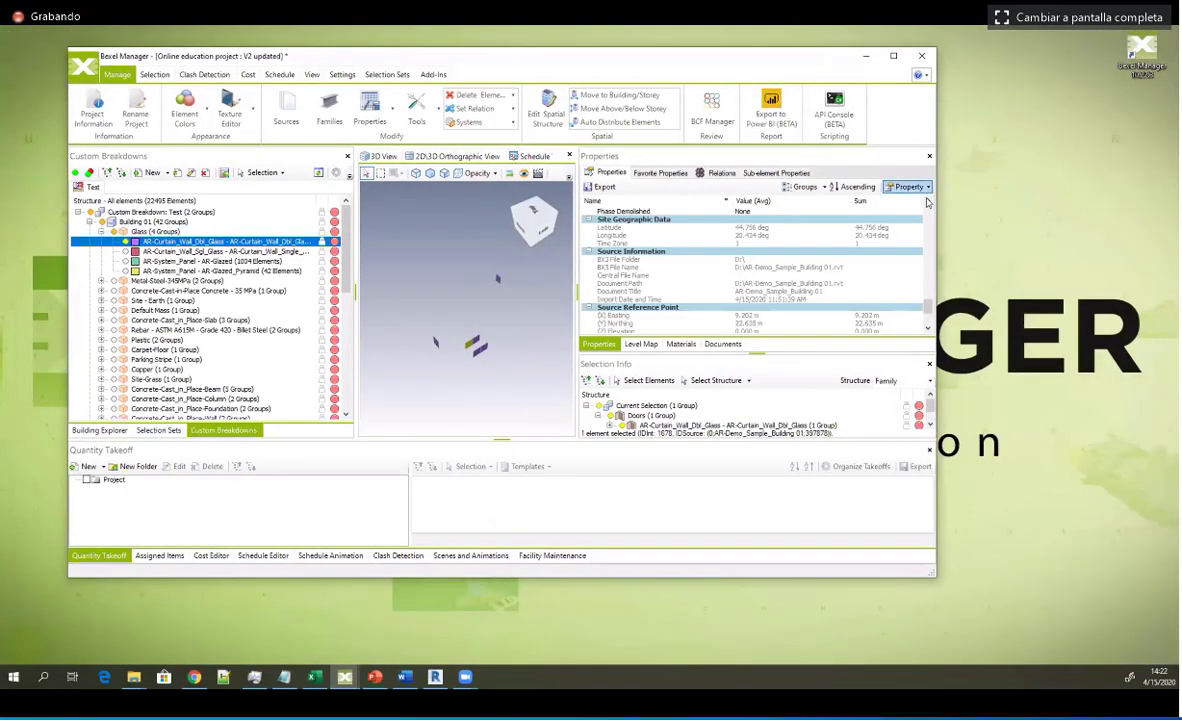
Step: Filter the displayed properties by parents, including Building / Storey and Family but excluding Systems, Source and Element Instance properties
left_click(927, 189)
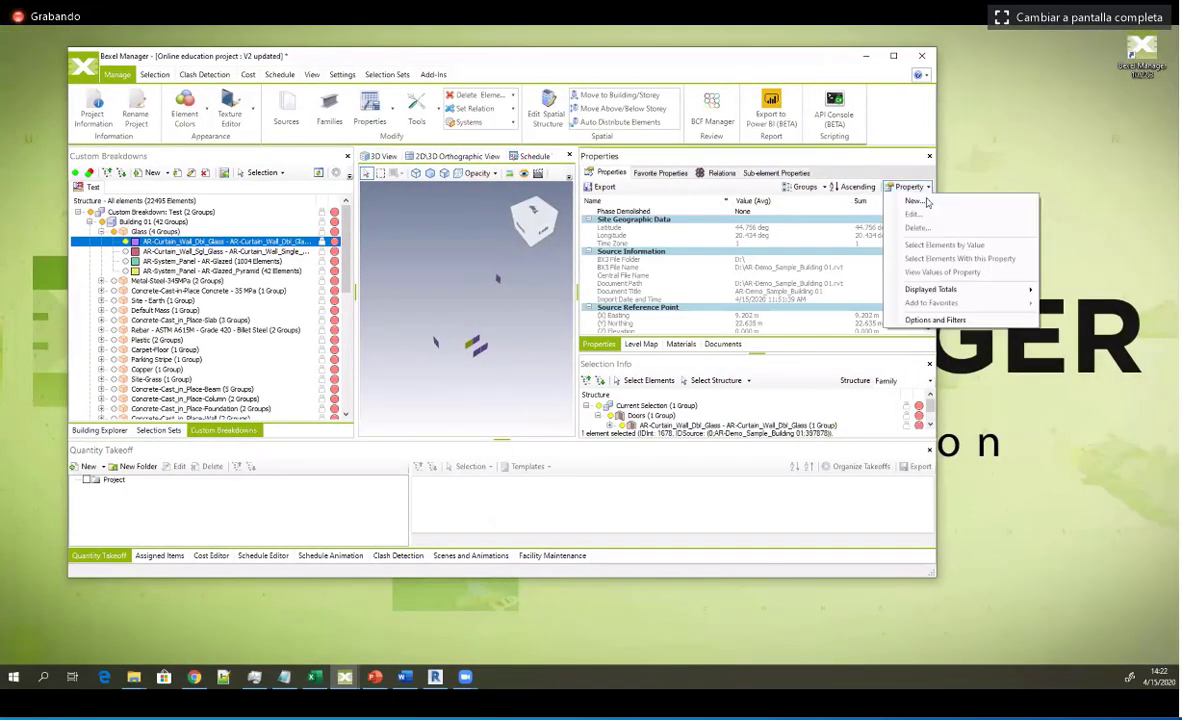
left_click(932, 321)
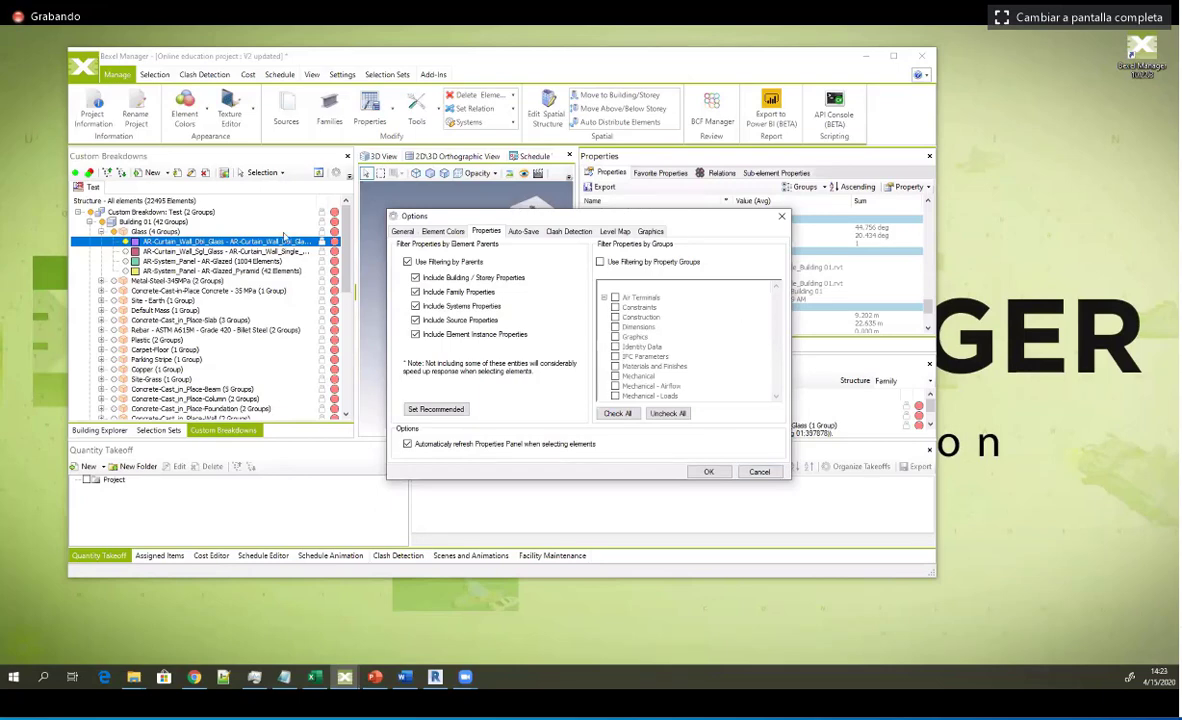
left_click_drag(430, 216, 255, 201)
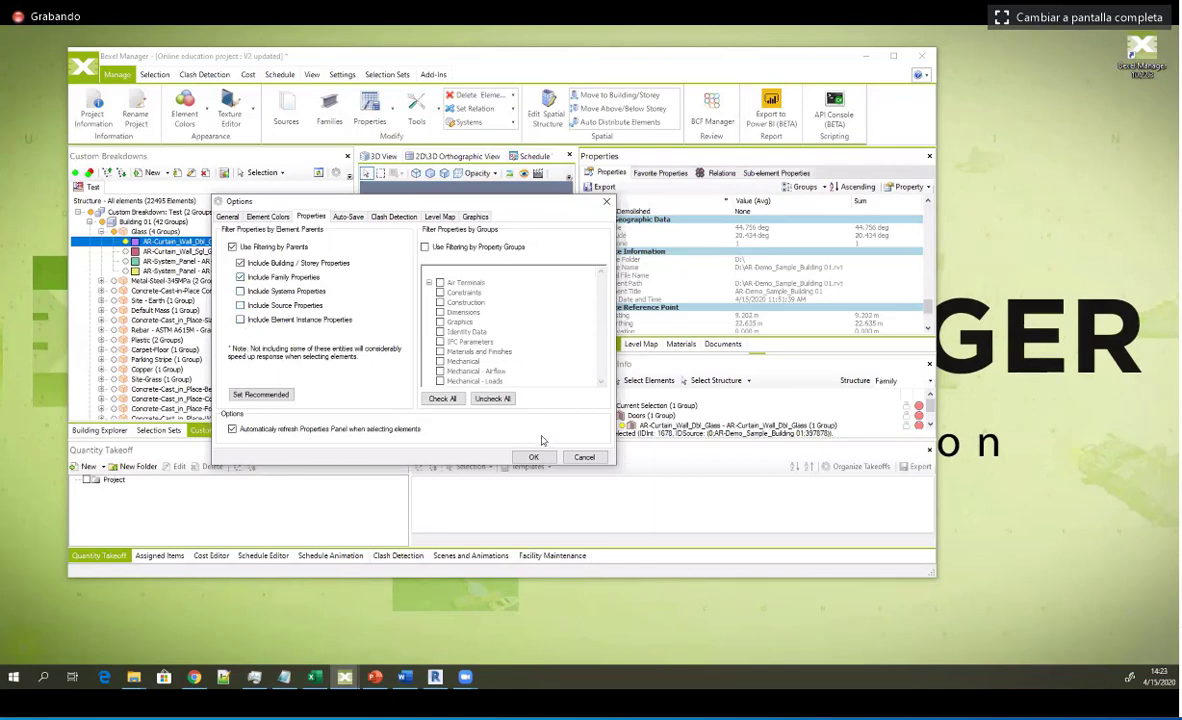
left_click(534, 456)
scroll(740, 270, "down", 3)
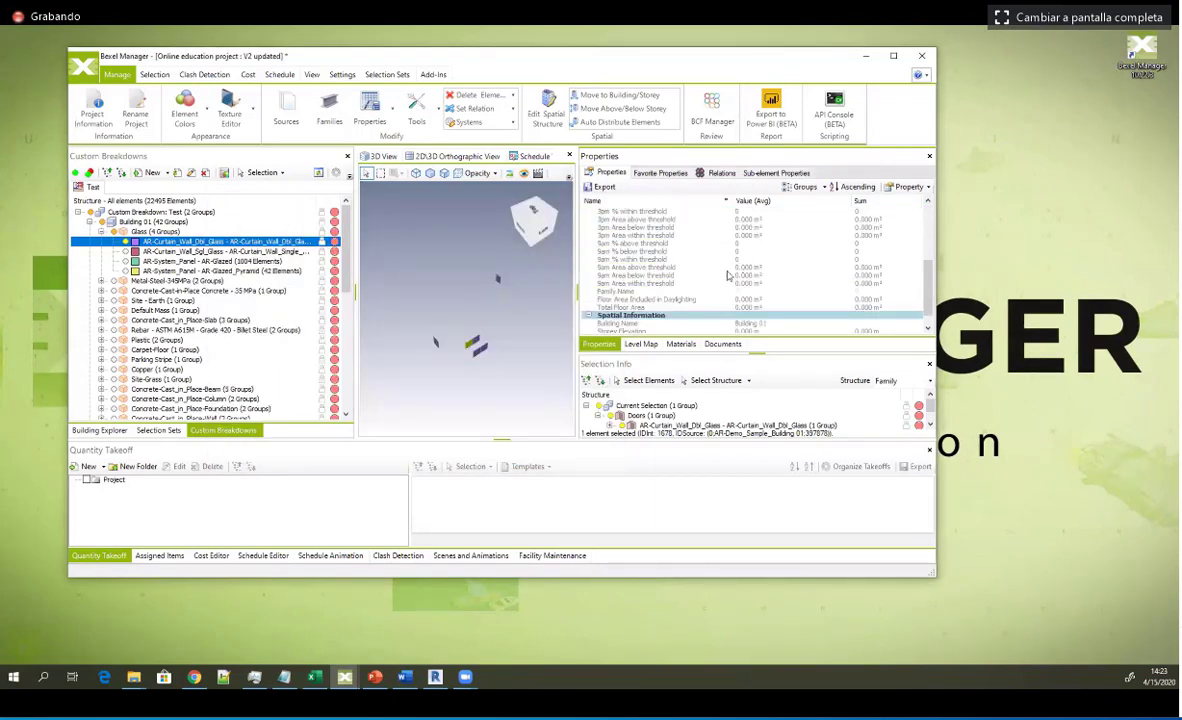
Step: Try filtering the displayed properties by property groups, browsing the element categories and the Building Info group under All Categories
scroll(710, 270, "up", 3)
scroll(662, 260, "down", 5)
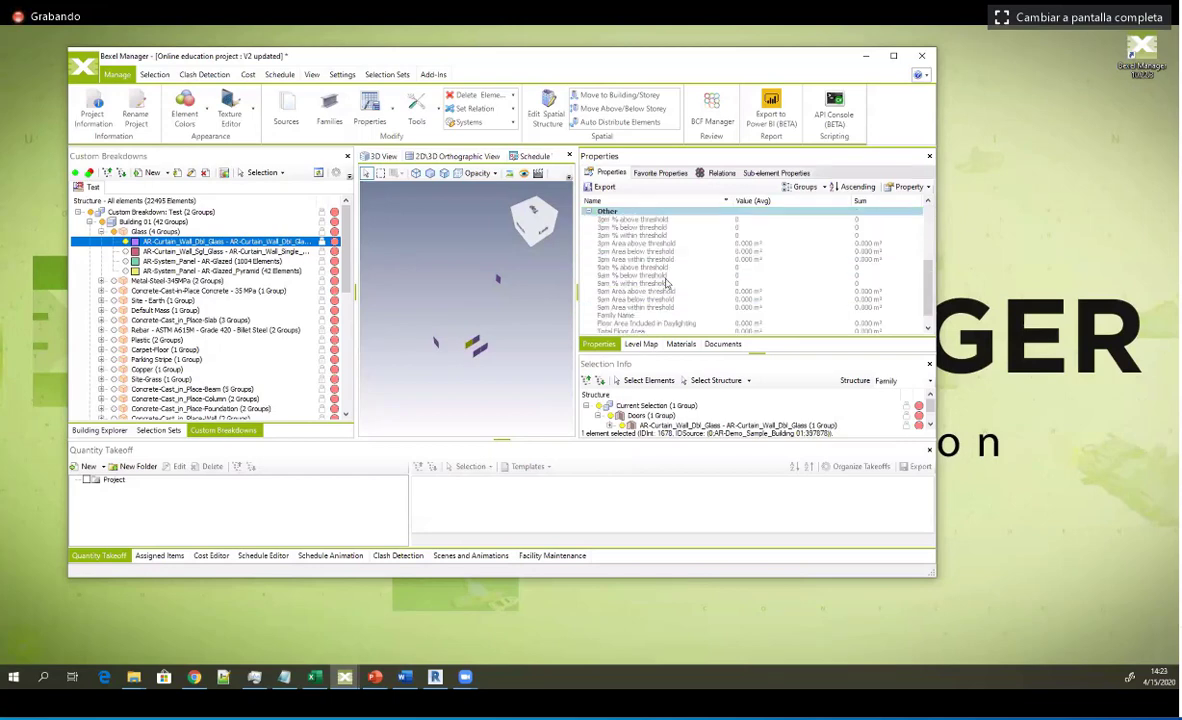
left_click(928, 187)
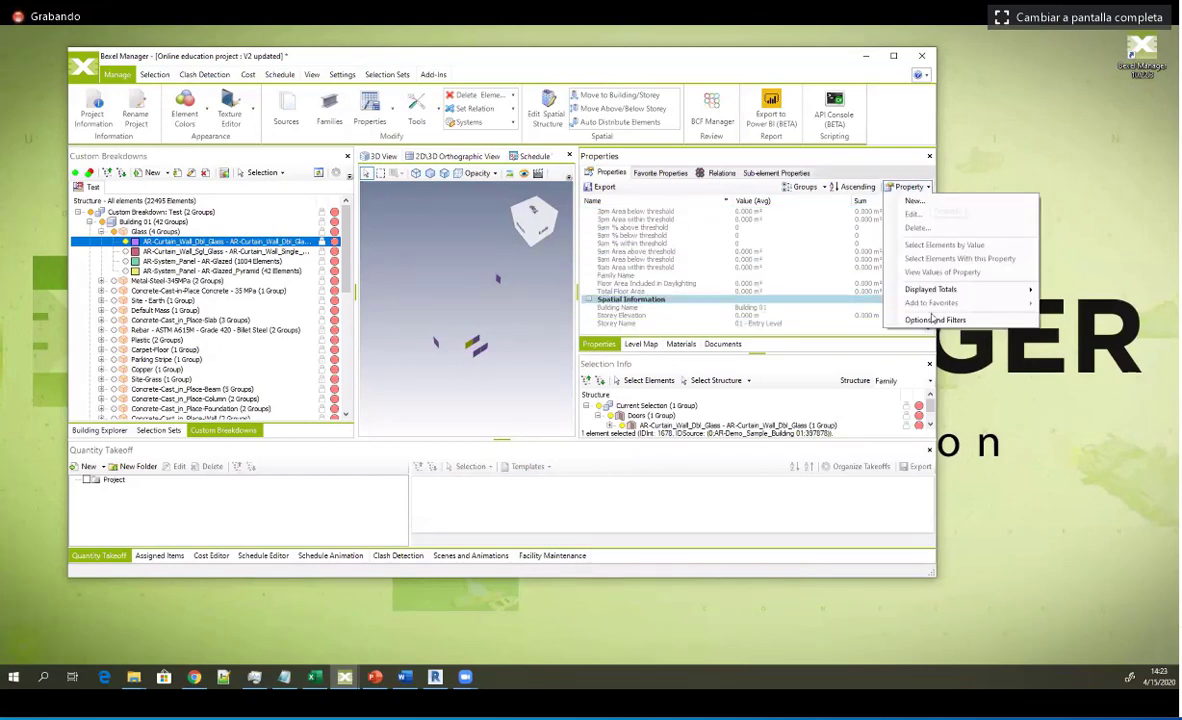
key("Up")
key("Return")
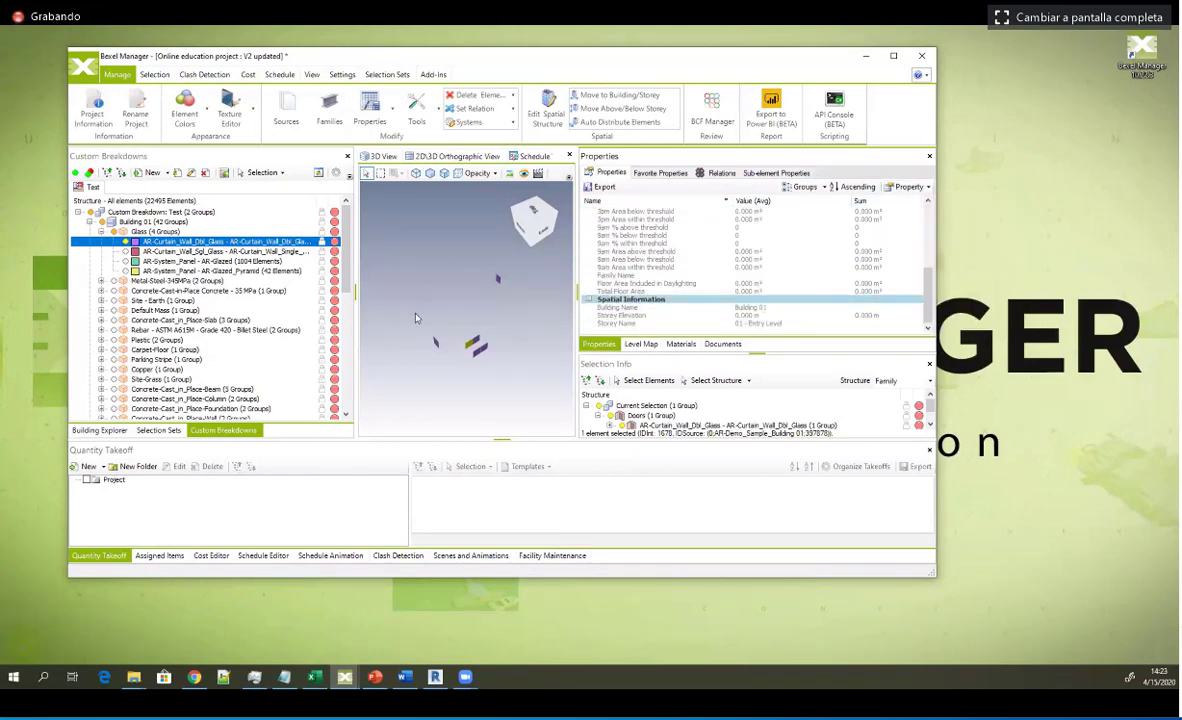
left_click(416, 336)
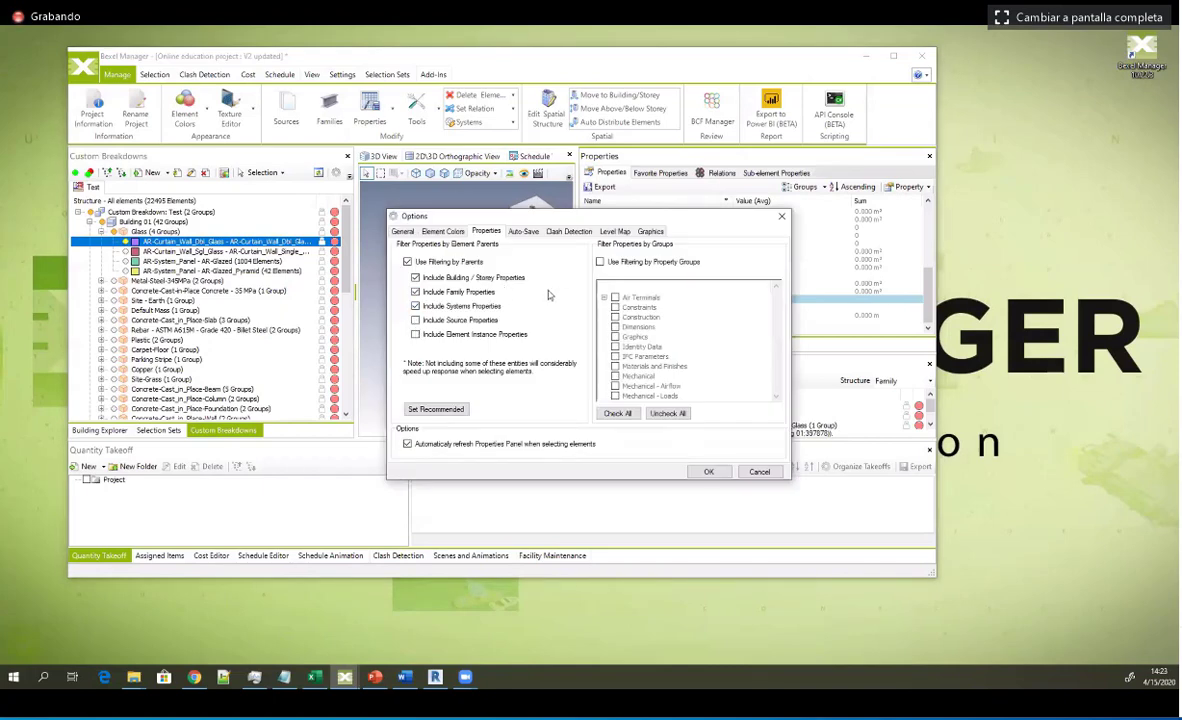
left_click(601, 262)
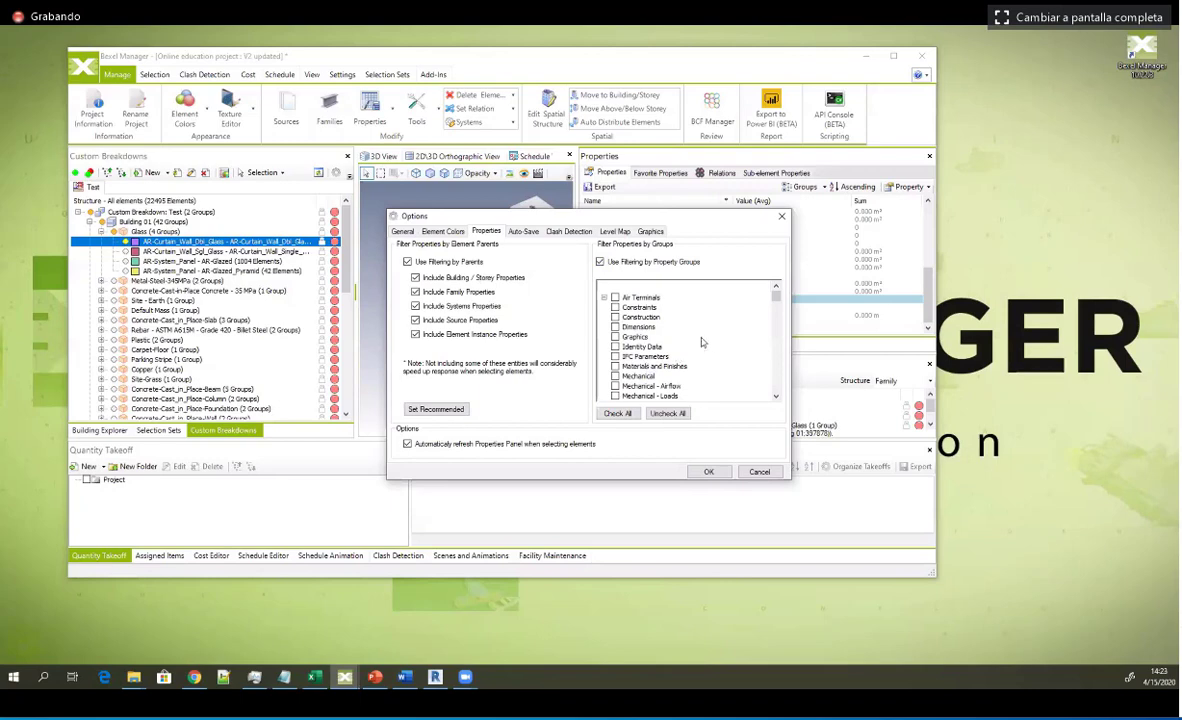
left_click(604, 297)
left_click(604, 307)
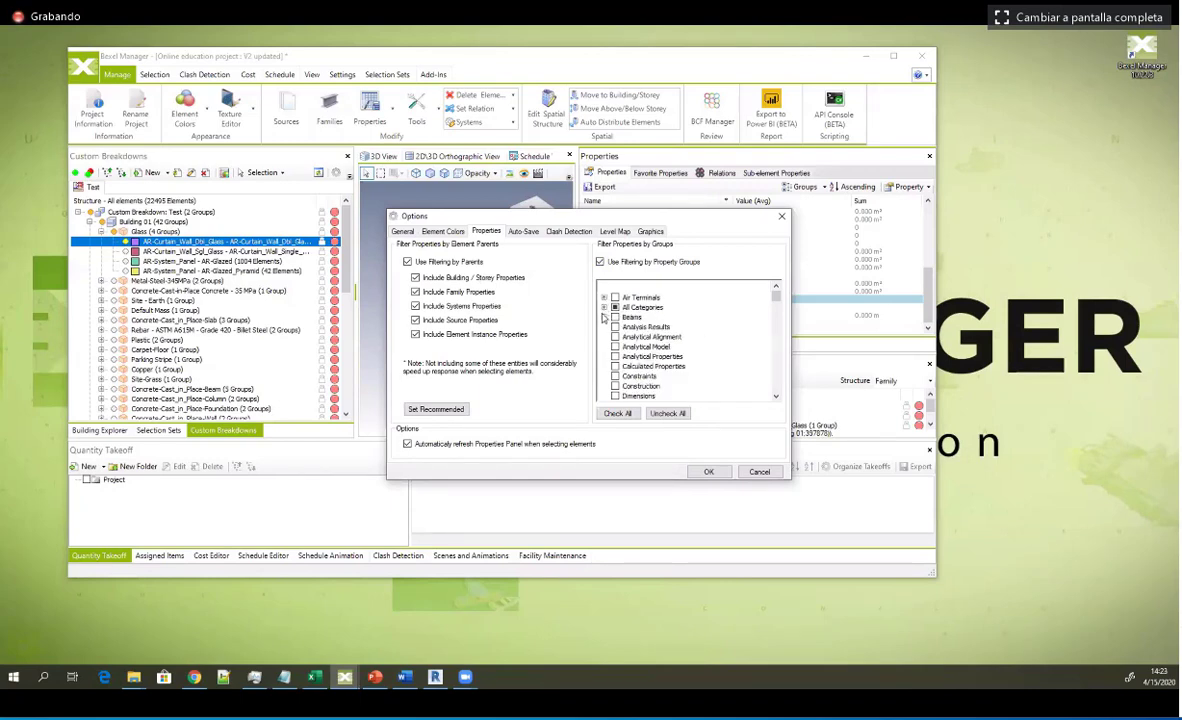
left_click(604, 317)
left_click(604, 327)
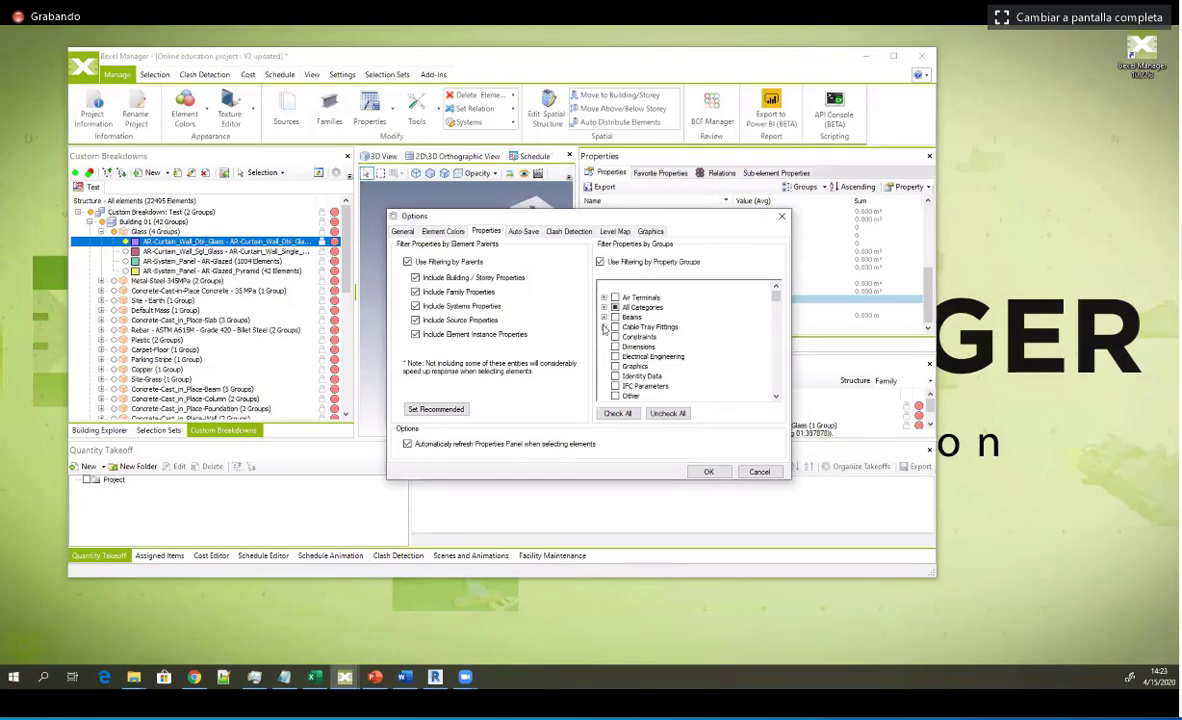
left_click(604, 337)
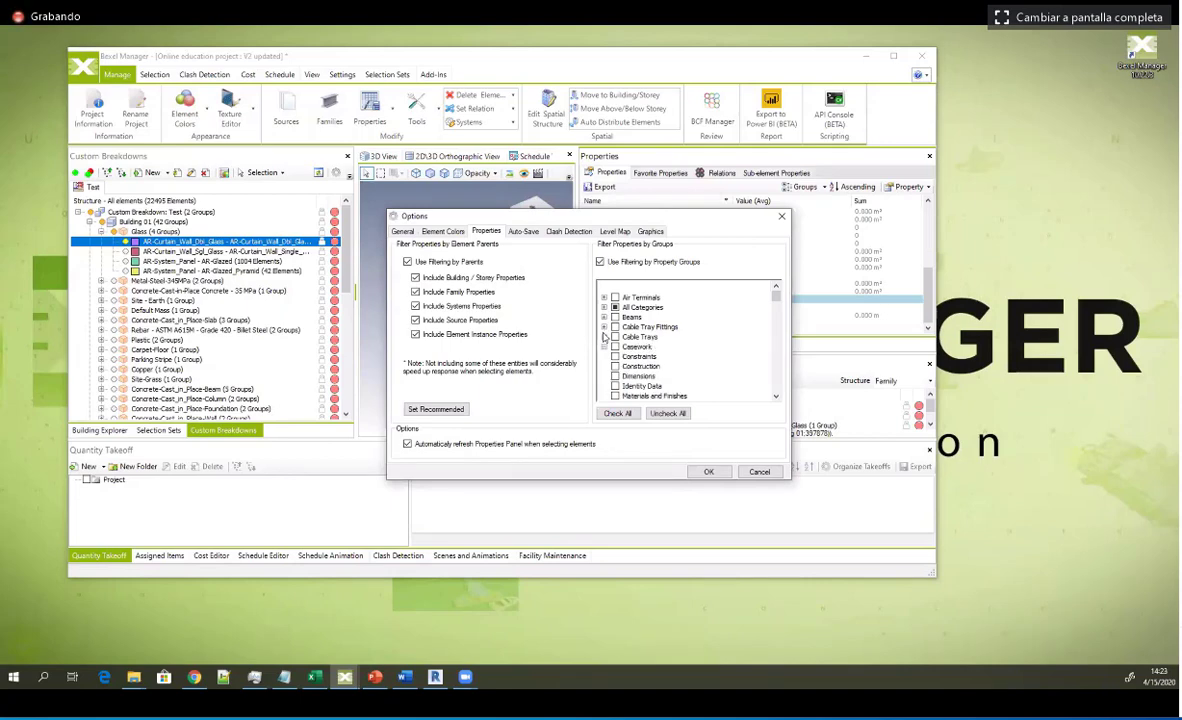
left_click(604, 307)
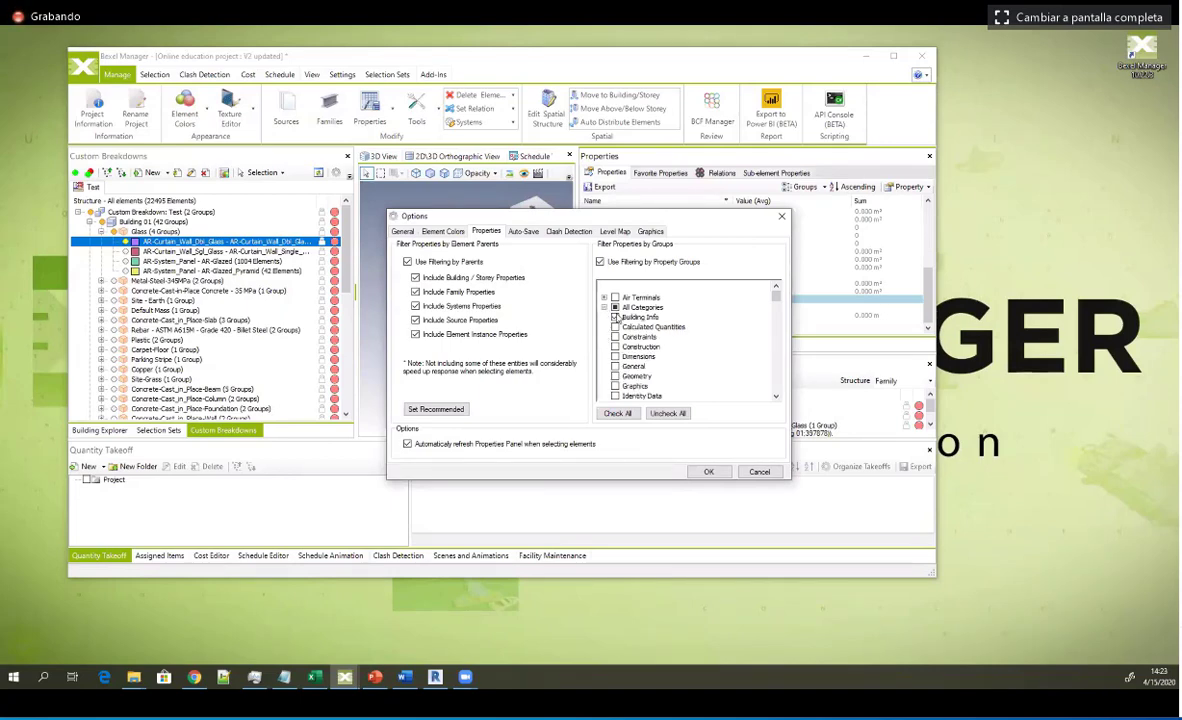
left_click(614, 317)
key("Escape")
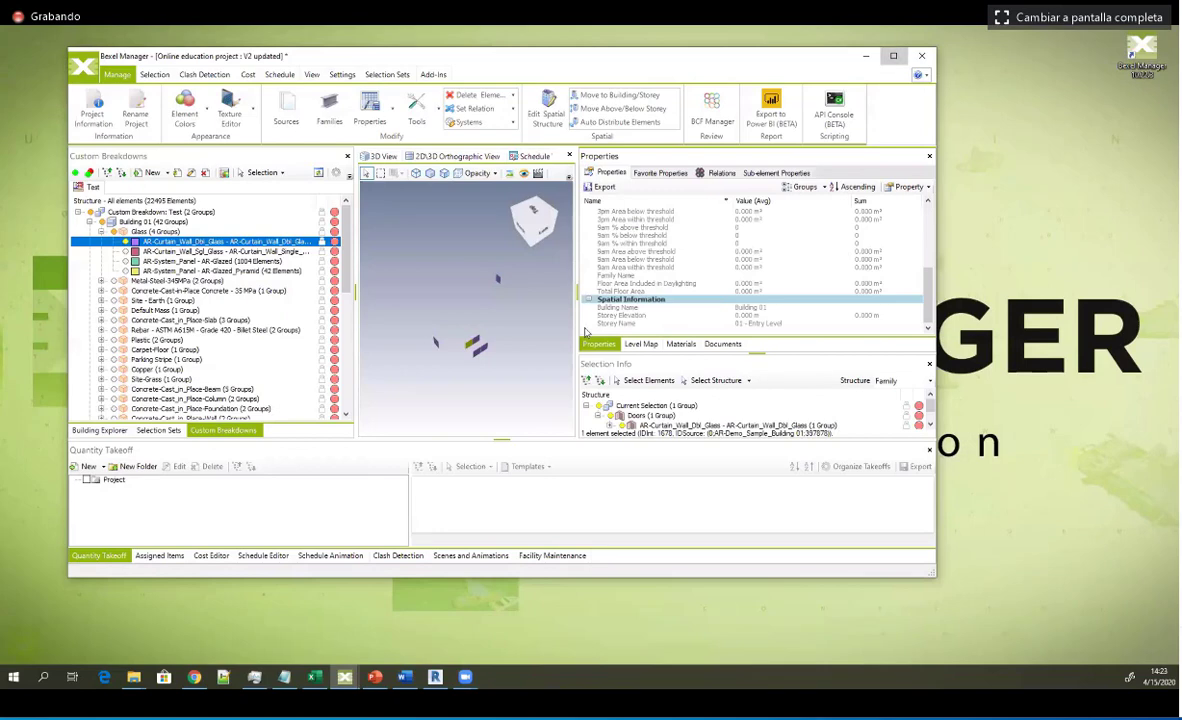
Step: Maximize the window, select another curtain wall door, and include Family, Systems, Source and Element Instance properties in the parent filter
left_click(895, 58)
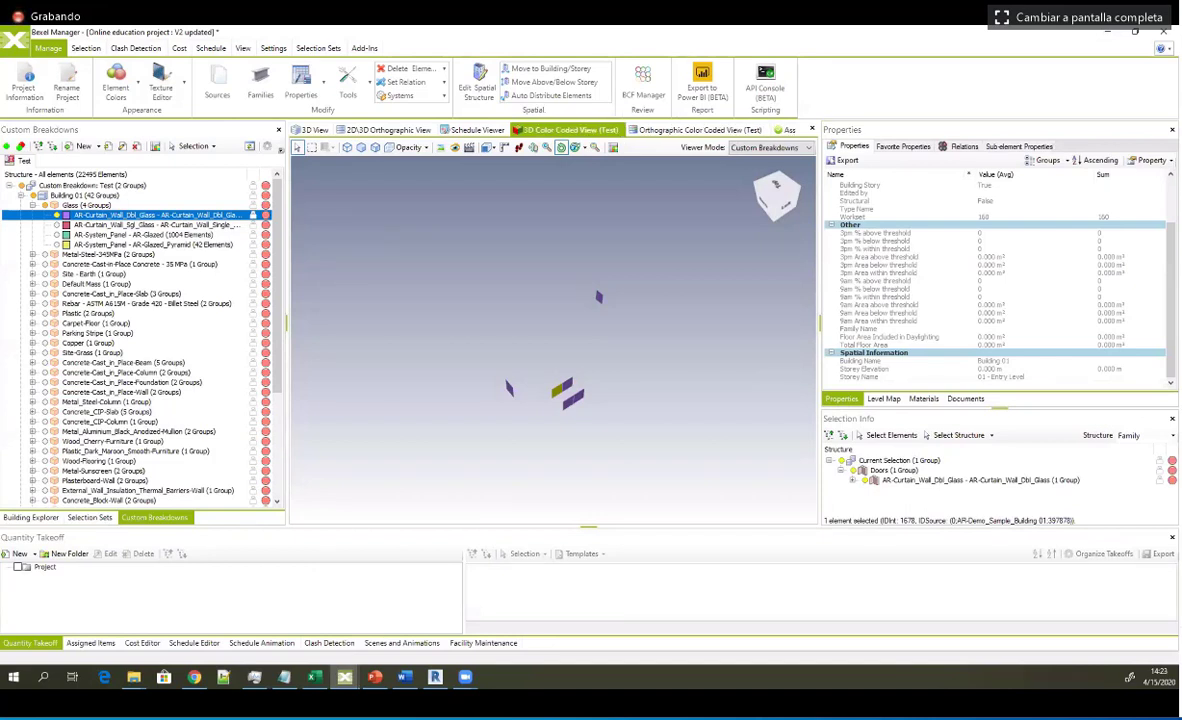
left_click(569, 399)
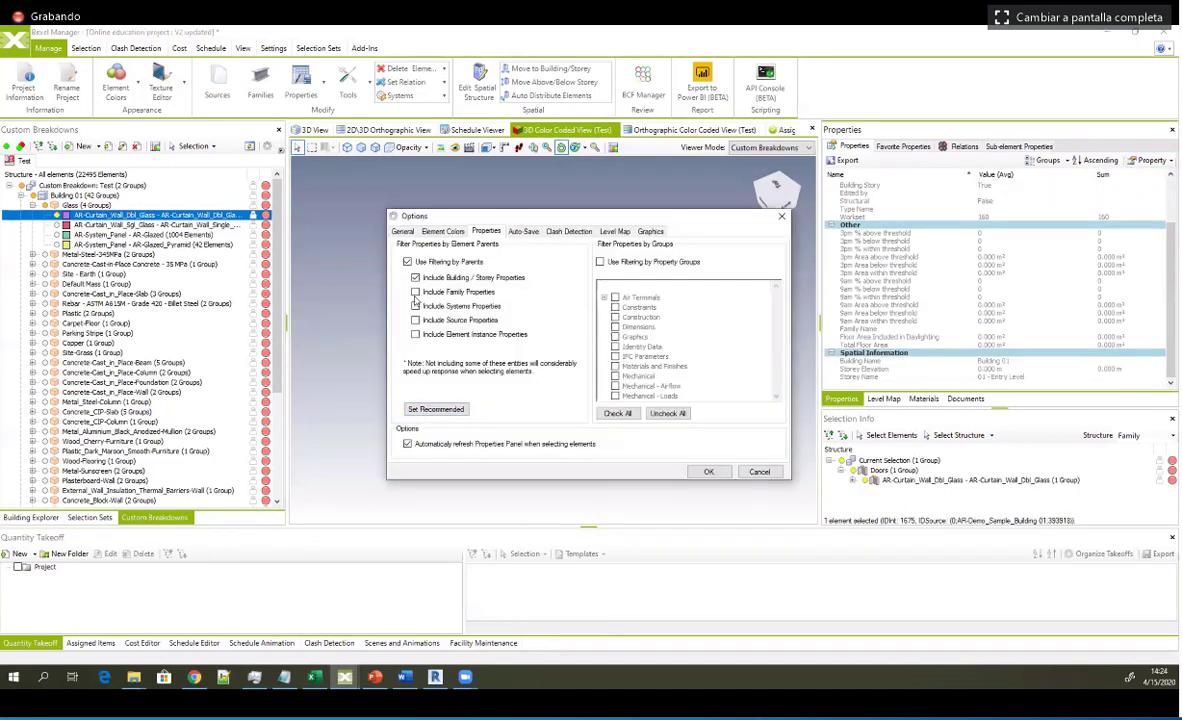
left_click(416, 334)
left_click(416, 320)
left_click(416, 306)
left_click(416, 293)
left_click(709, 472)
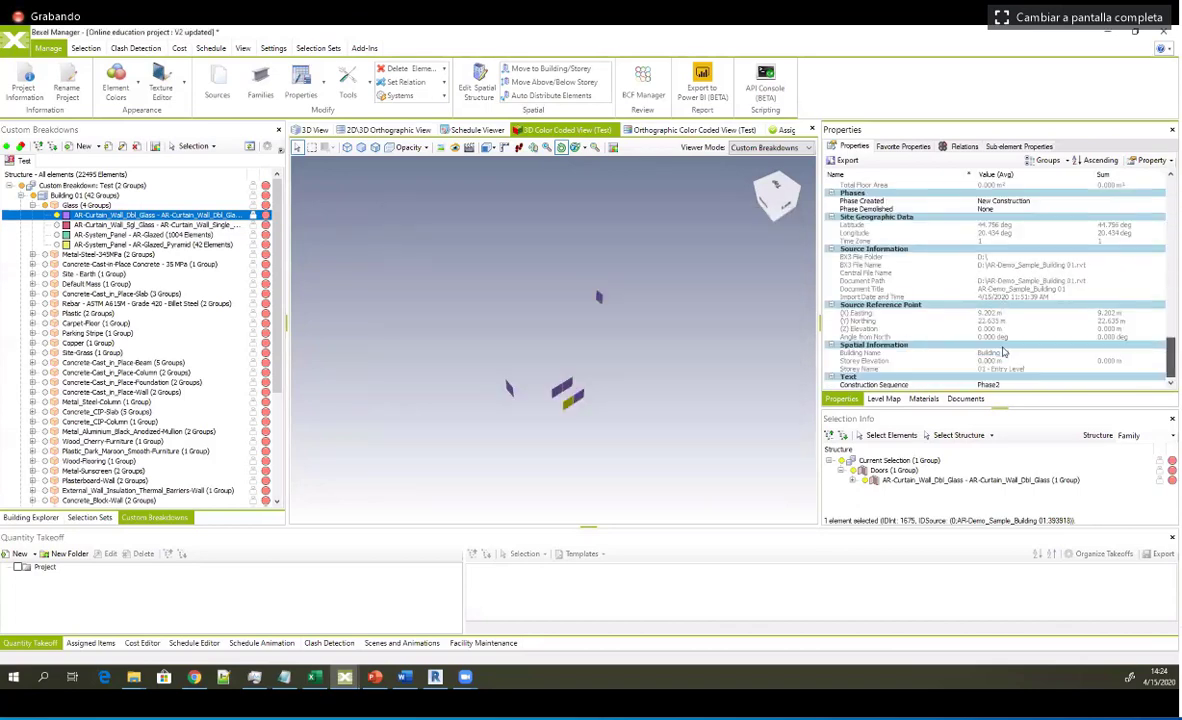
Step: Examine the selected door's properties, from the source and spatial information to the MasterFormat and UniFormat codes under Text
scroll(1004, 352, "down", 1)
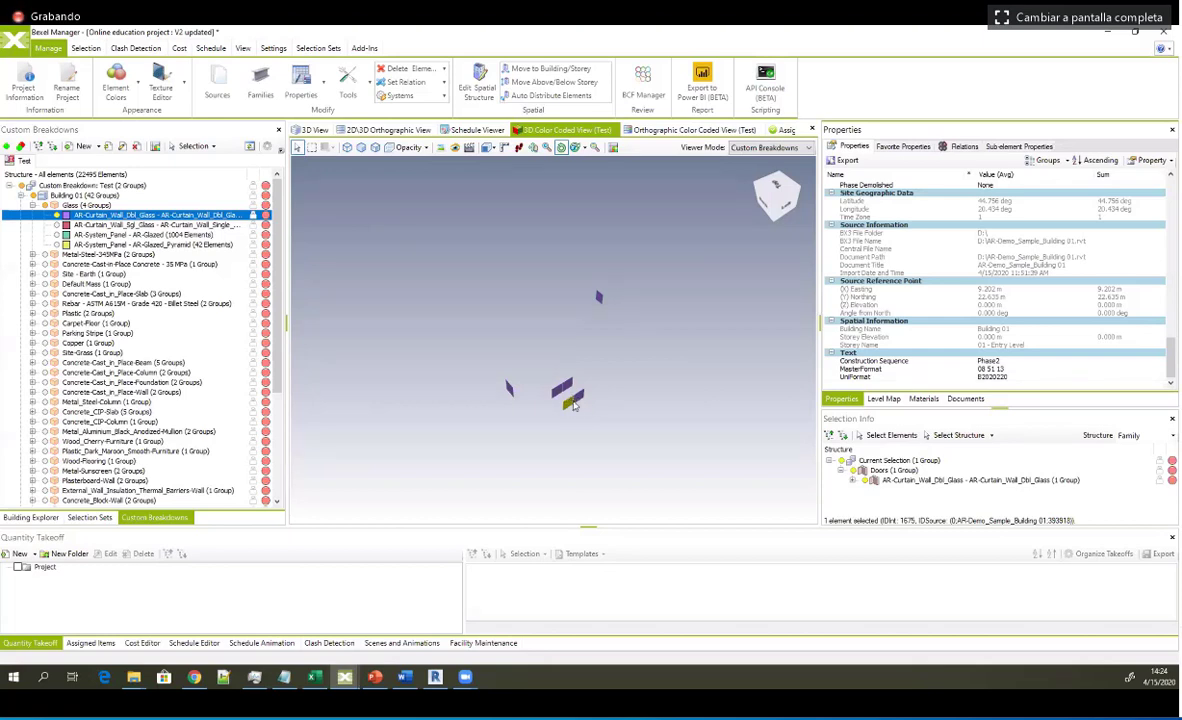
mouse_move(530, 378)
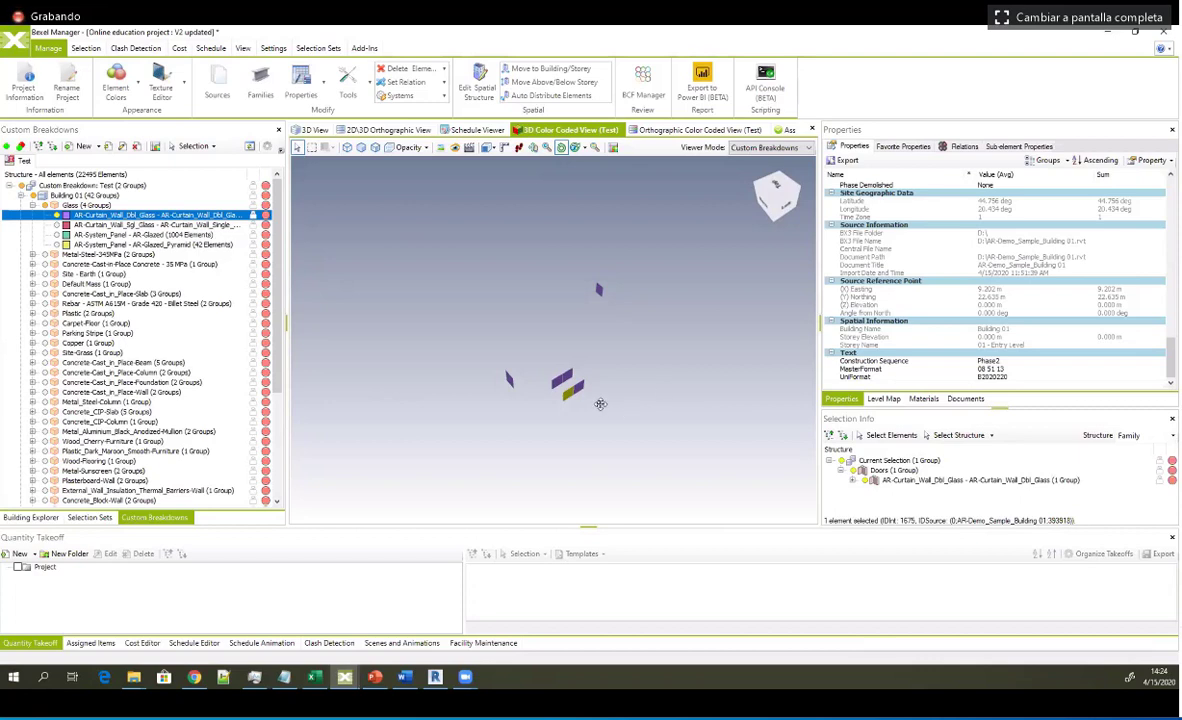
middle_click_drag(574, 388, 579, 385)
scroll(915, 255, "up", 5)
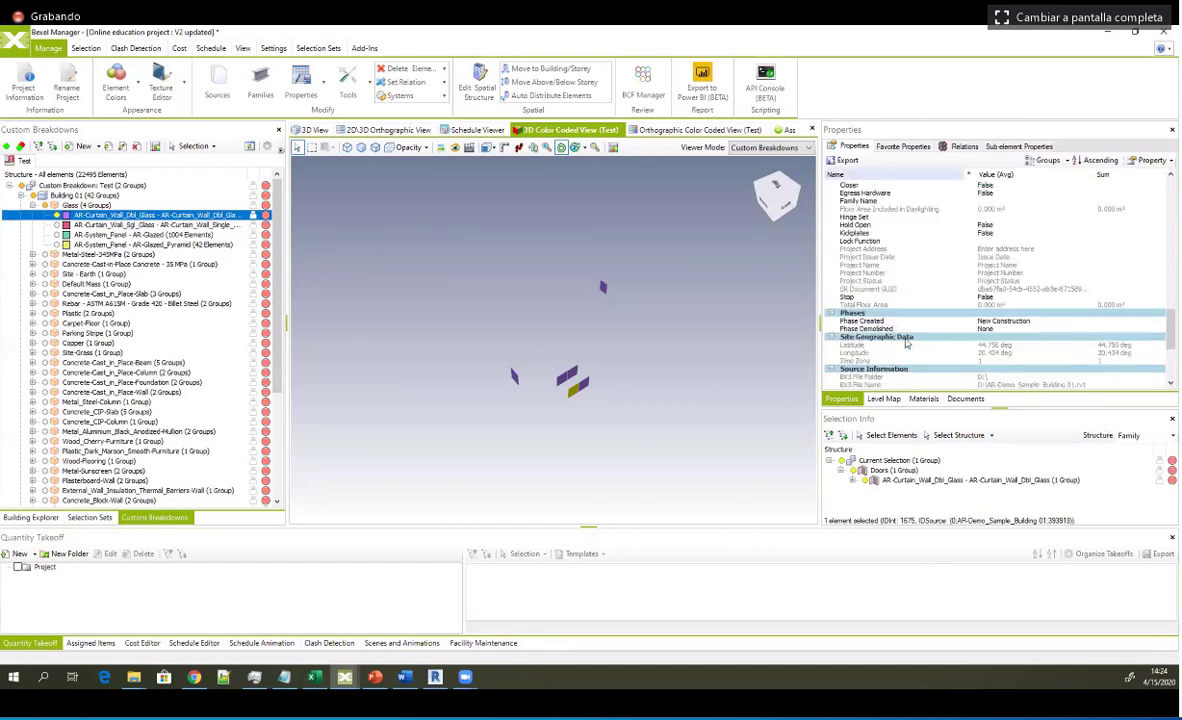
scroll(943, 313, "up", 3)
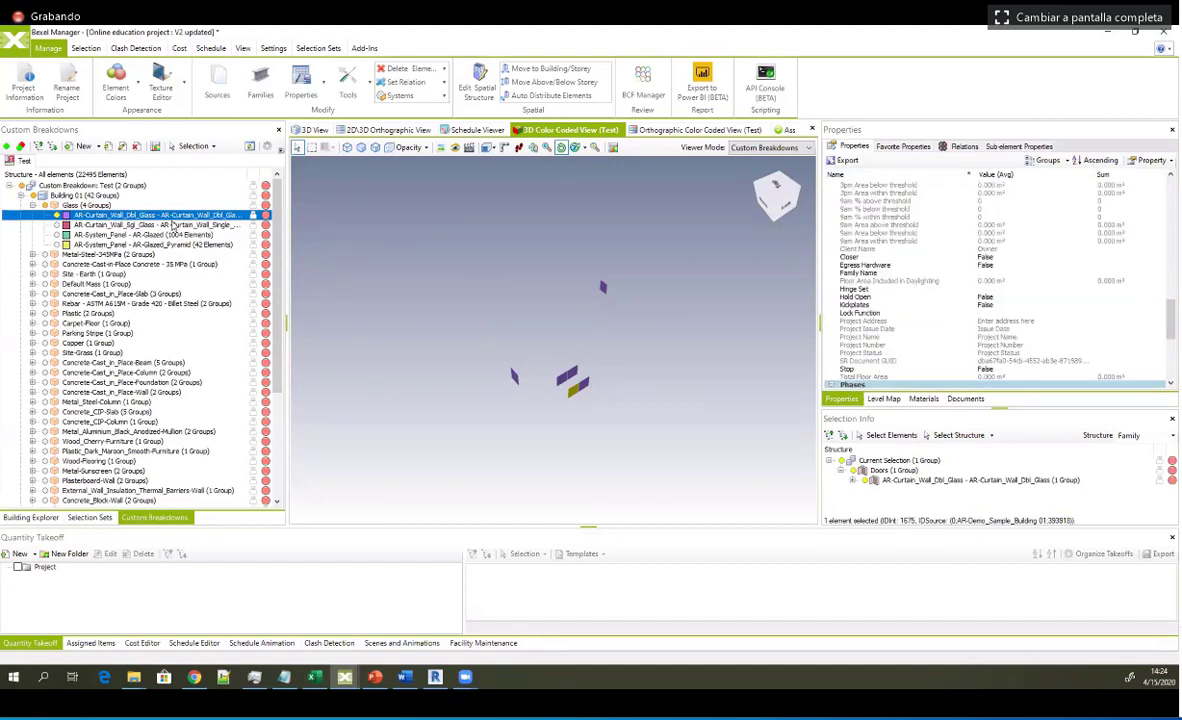
scroll(862, 376, "down", 6)
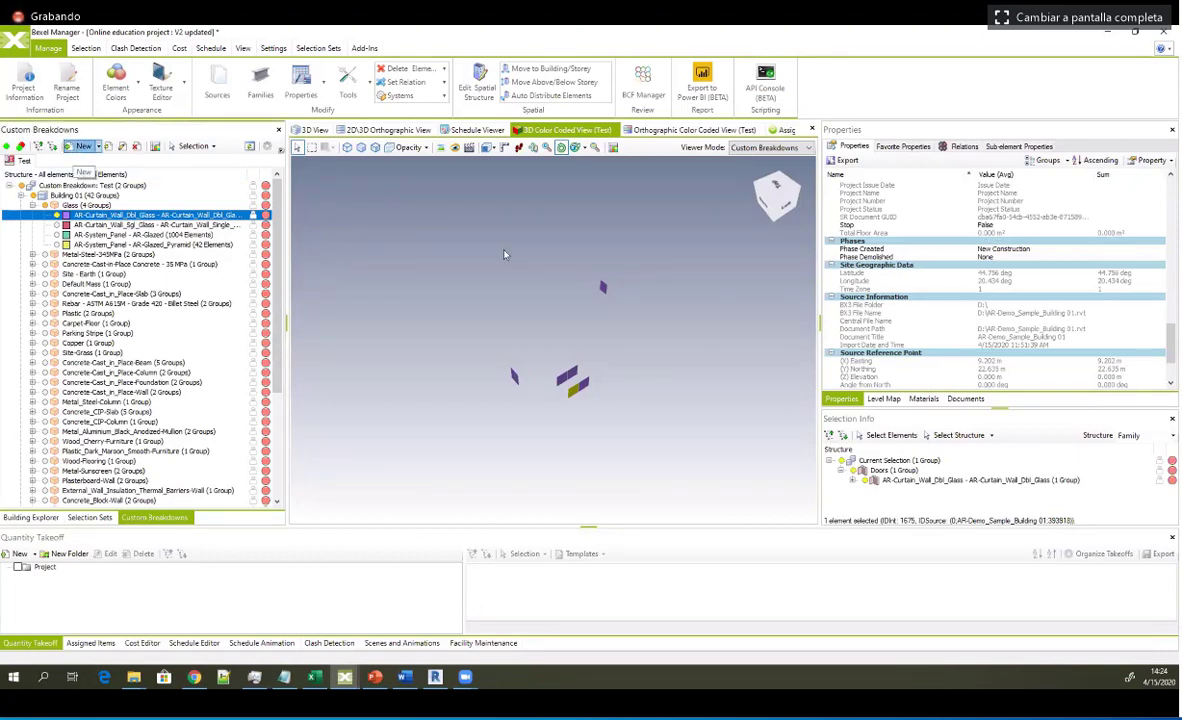
Step: Start a new custom breakdown named Uniformat, based on the Buildings type and limited to Building 01
type("Un")
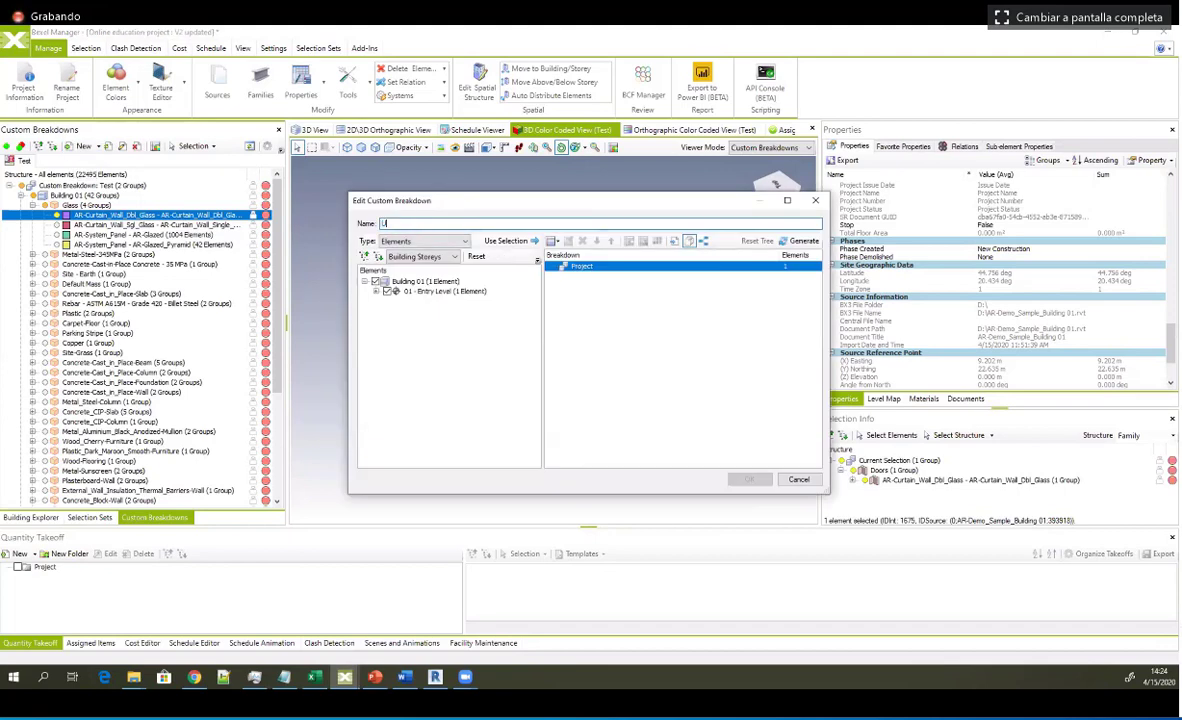
type("format")
left_click(466, 244)
left_click(447, 252)
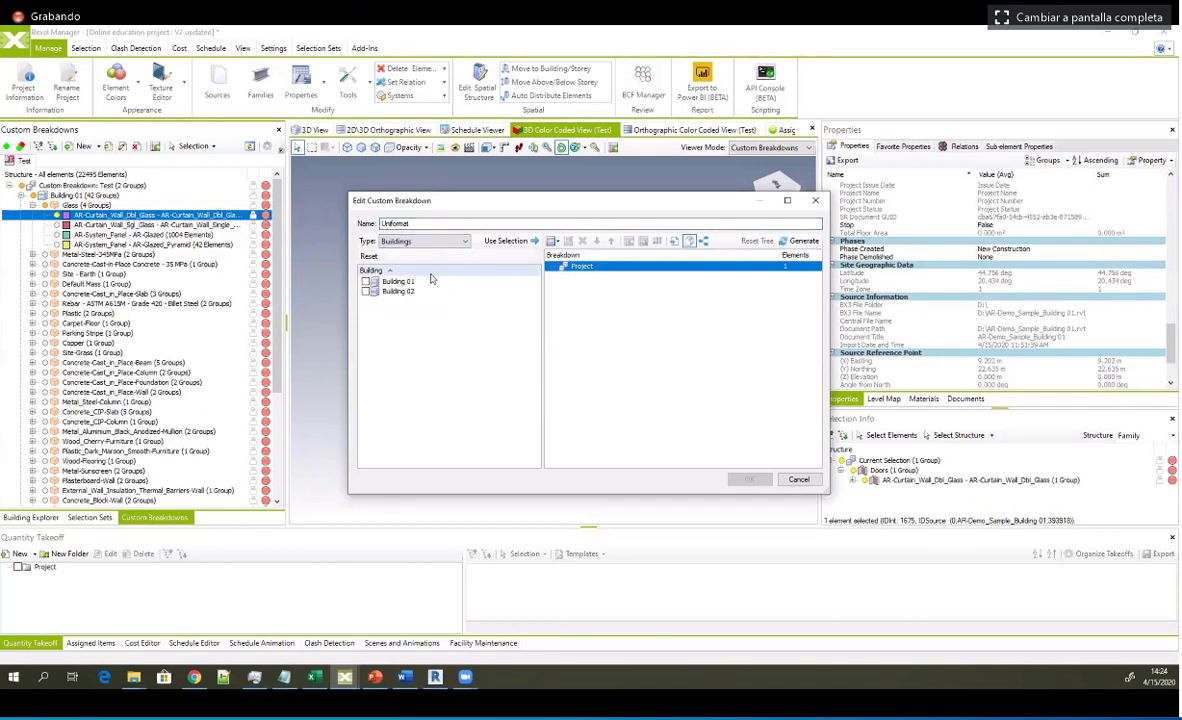
left_click(366, 282)
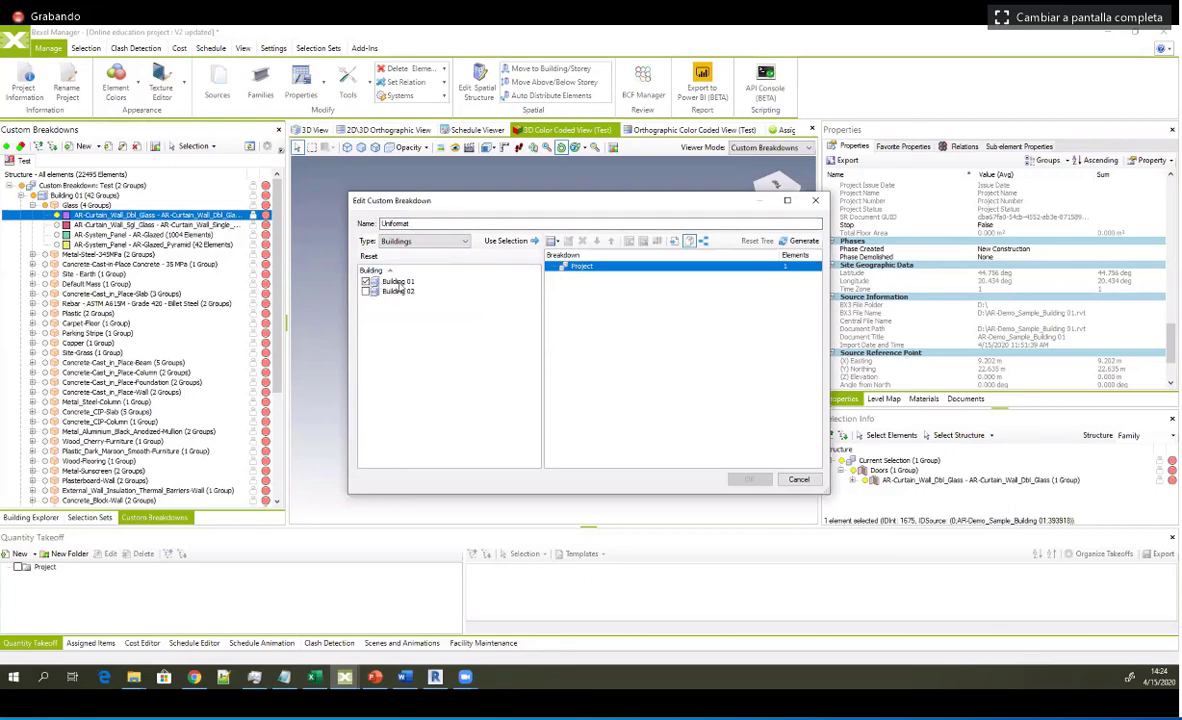
left_click(396, 284)
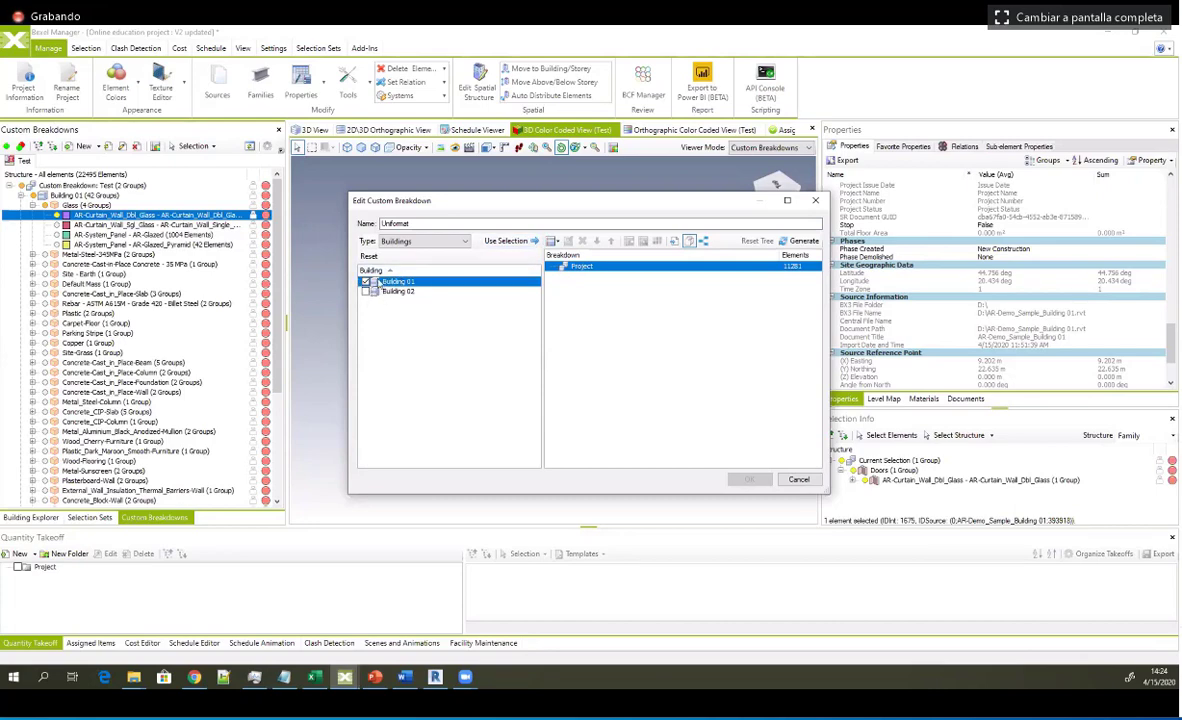
Step: Add a discrete property rule based on UniFormat to the breakdown's Project node and create the breakdown
right_click(589, 268)
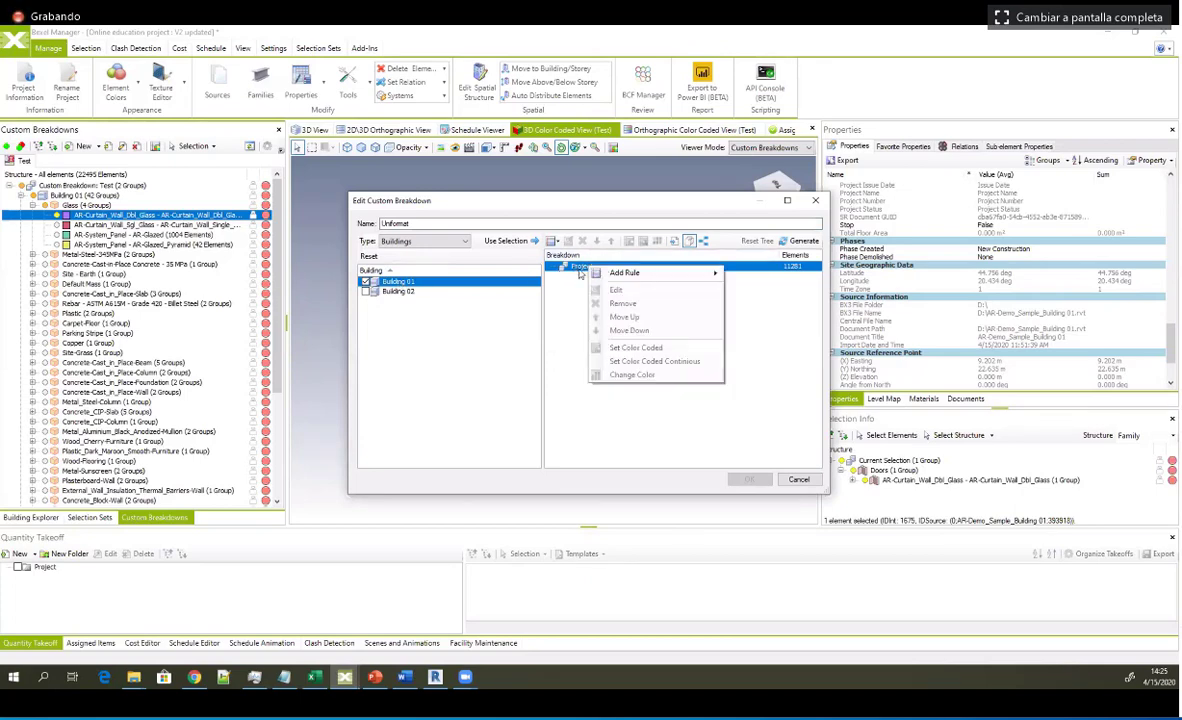
mouse_move(673, 274)
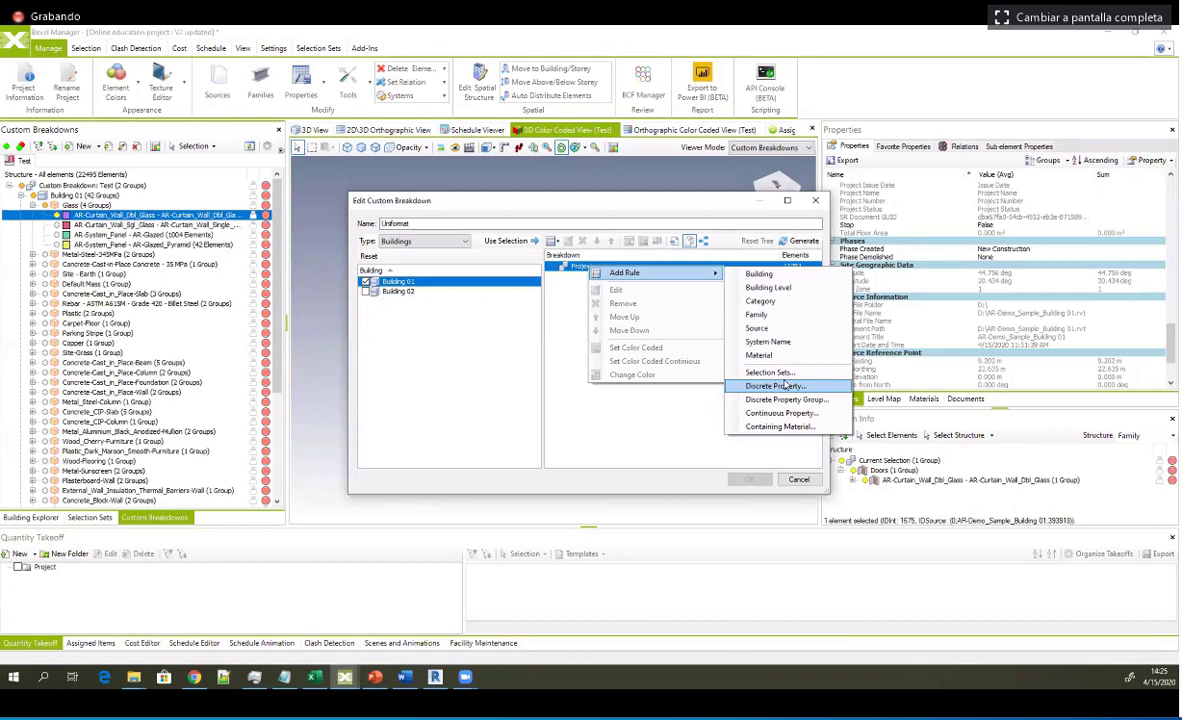
left_click(786, 385)
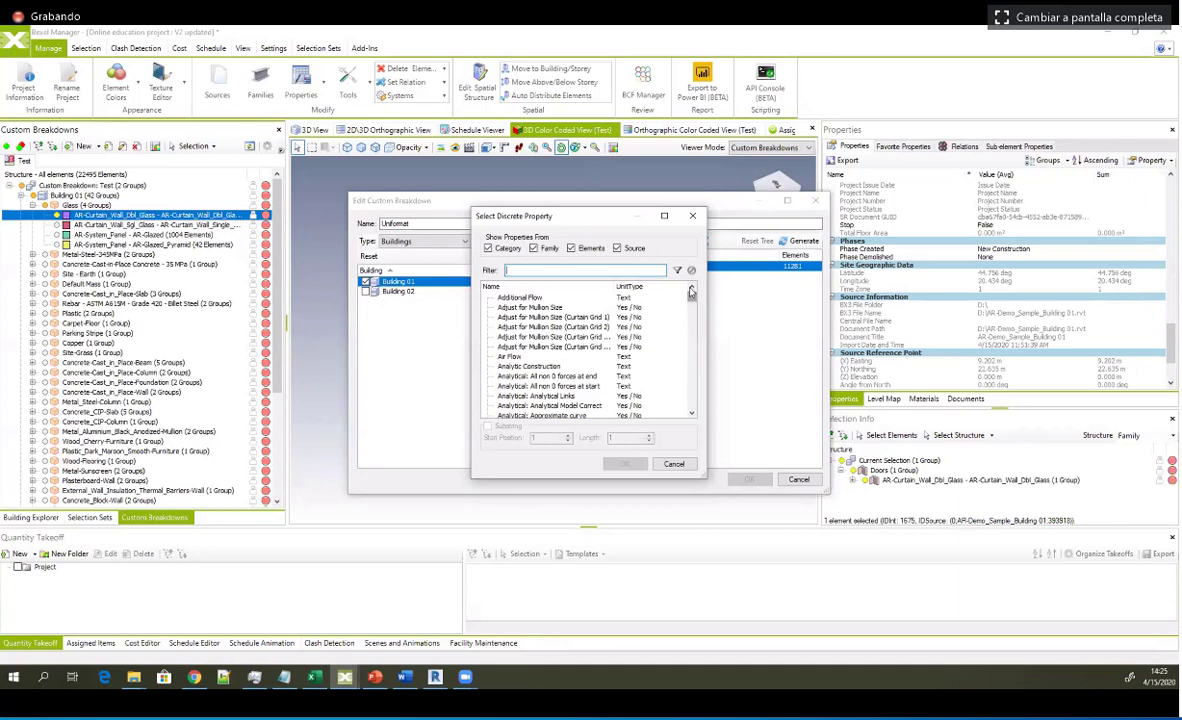
scroll(566, 270, "down", 20)
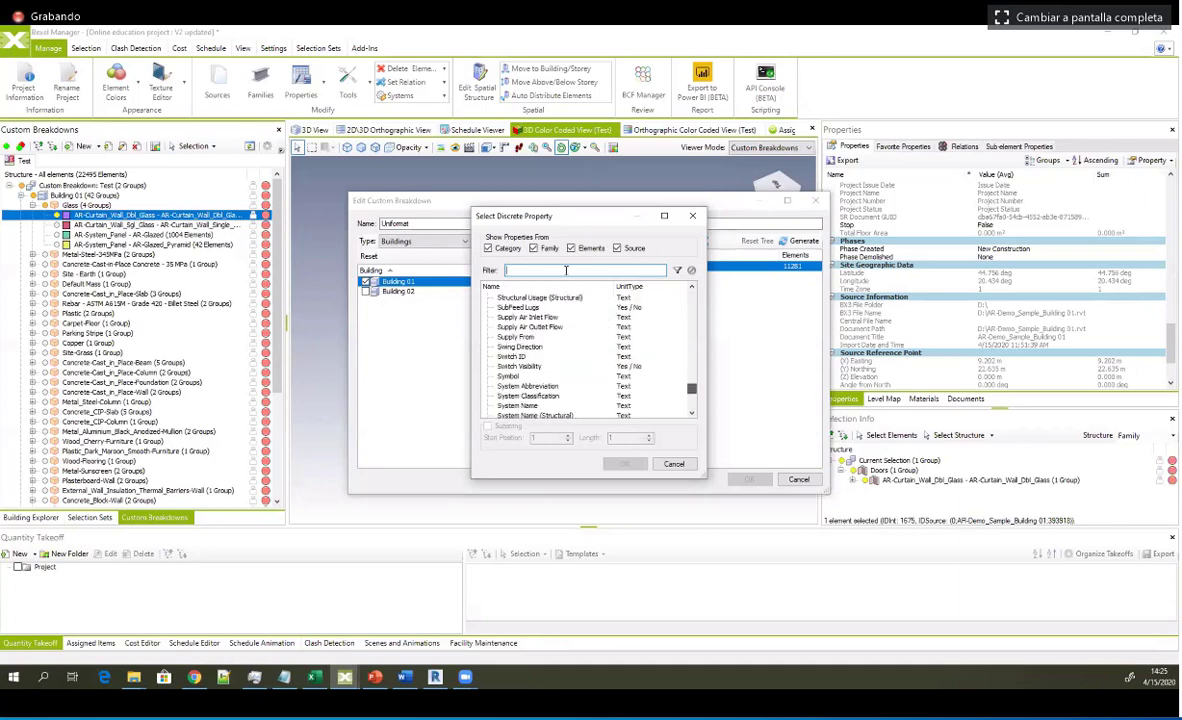
scroll(566, 270, "up", 20)
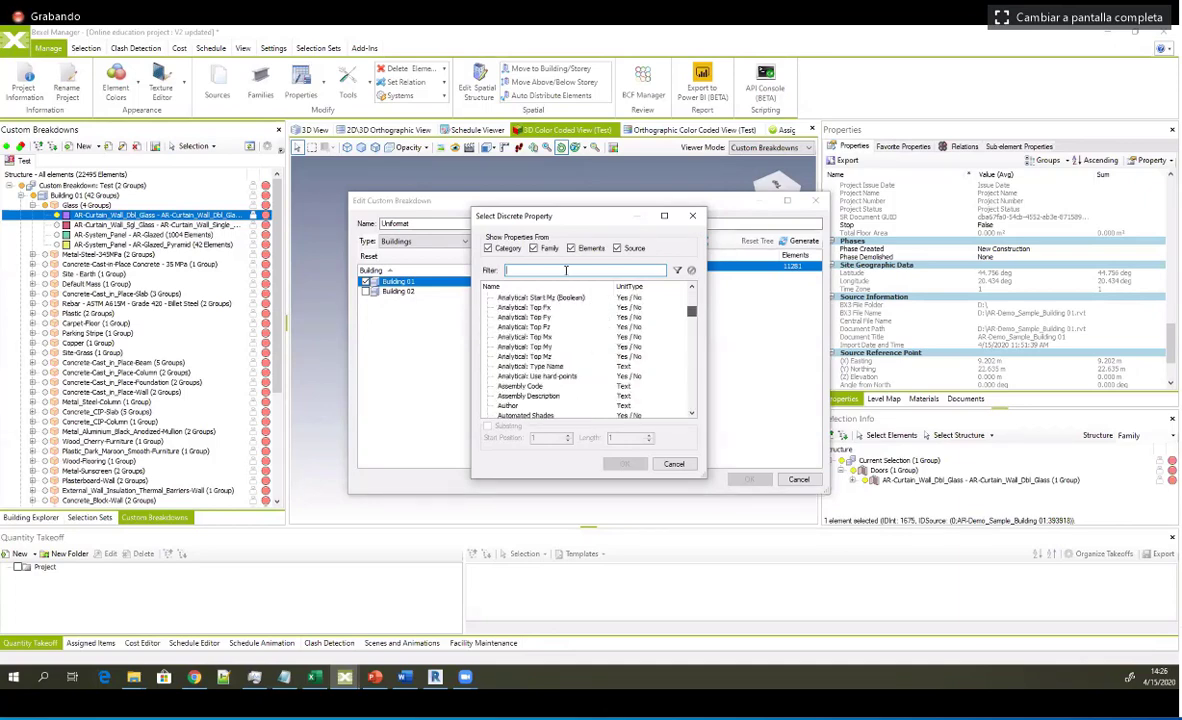
scroll(566, 270, "up", 5)
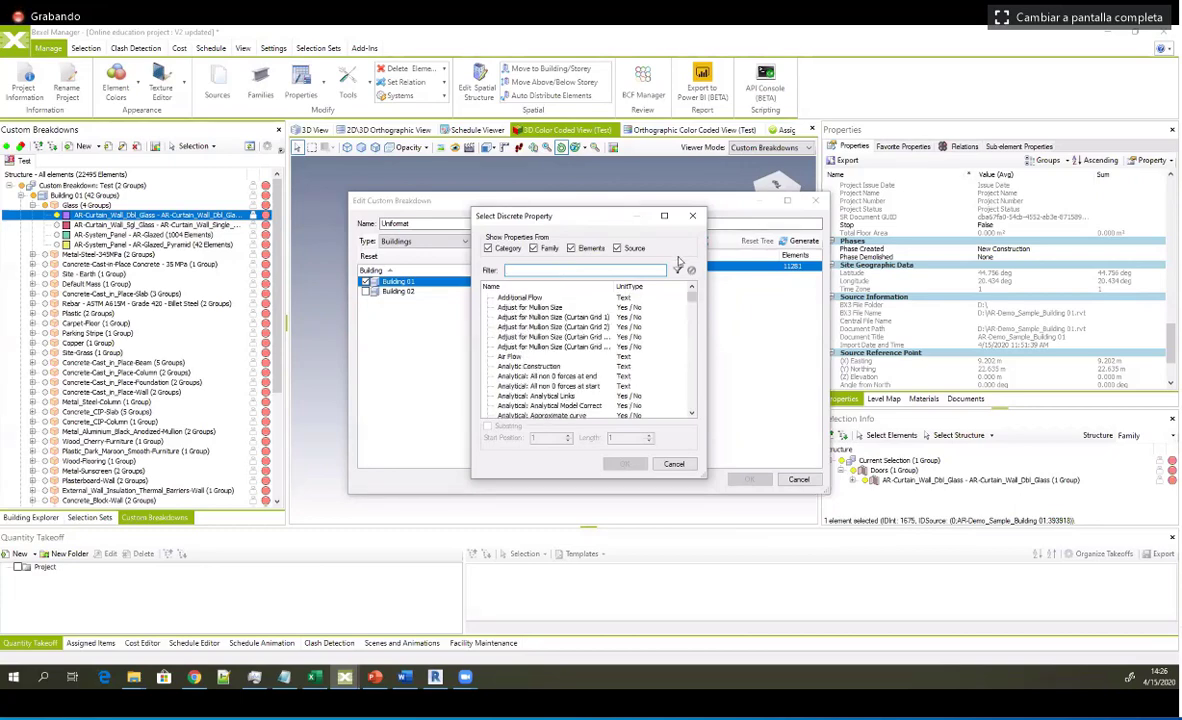
type("uni")
left_click(515, 298)
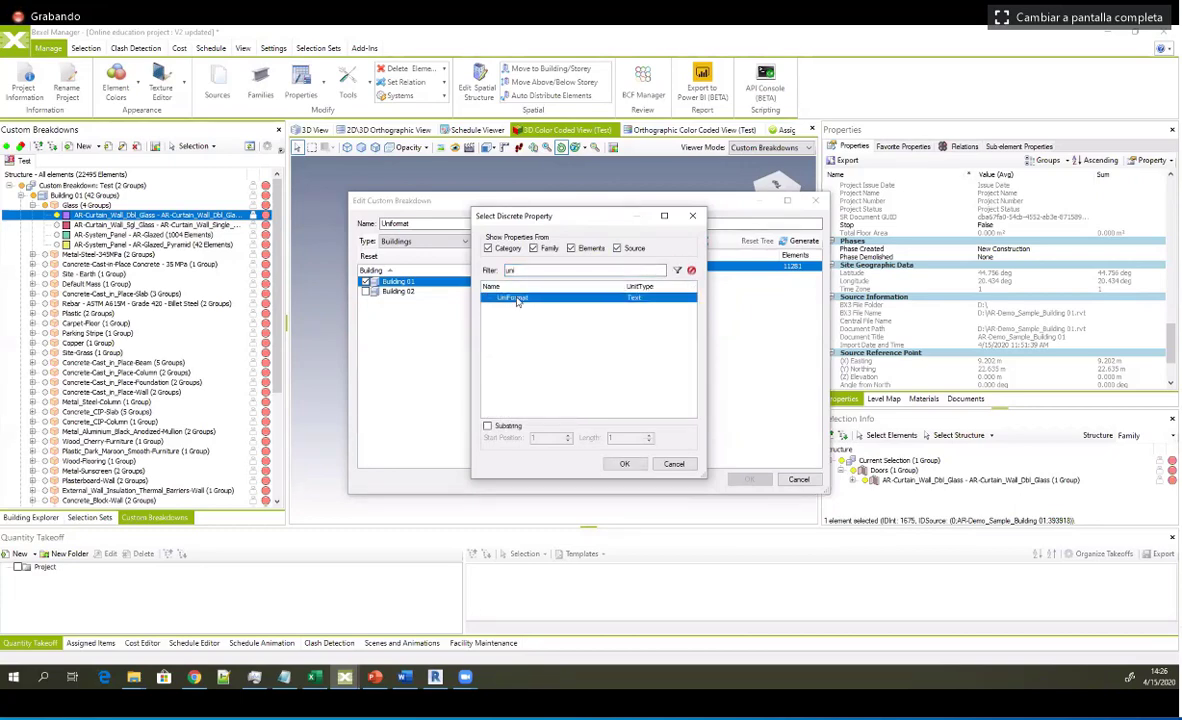
left_click(624, 465)
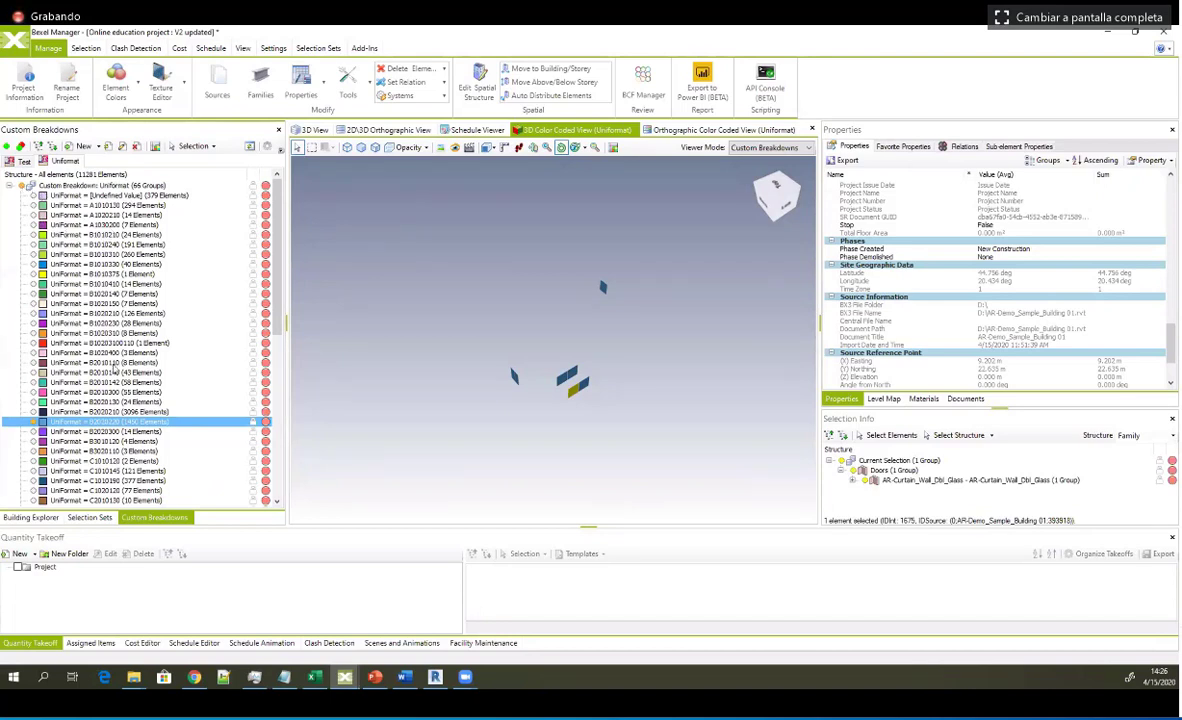
Step: Review the UniFormat code groups and show all of the breakdown's elements in the 3D color coded view, inspecting the building from several sides
scroll(81, 353, "down", 6)
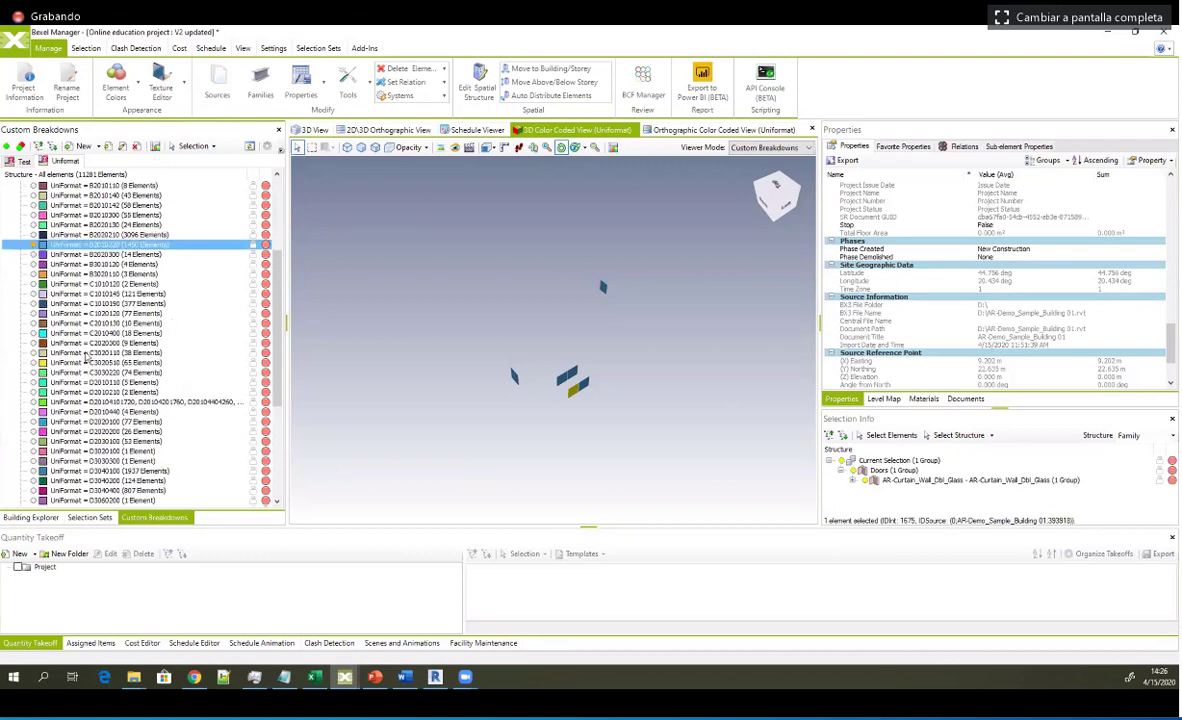
scroll(84, 355, "up", 6)
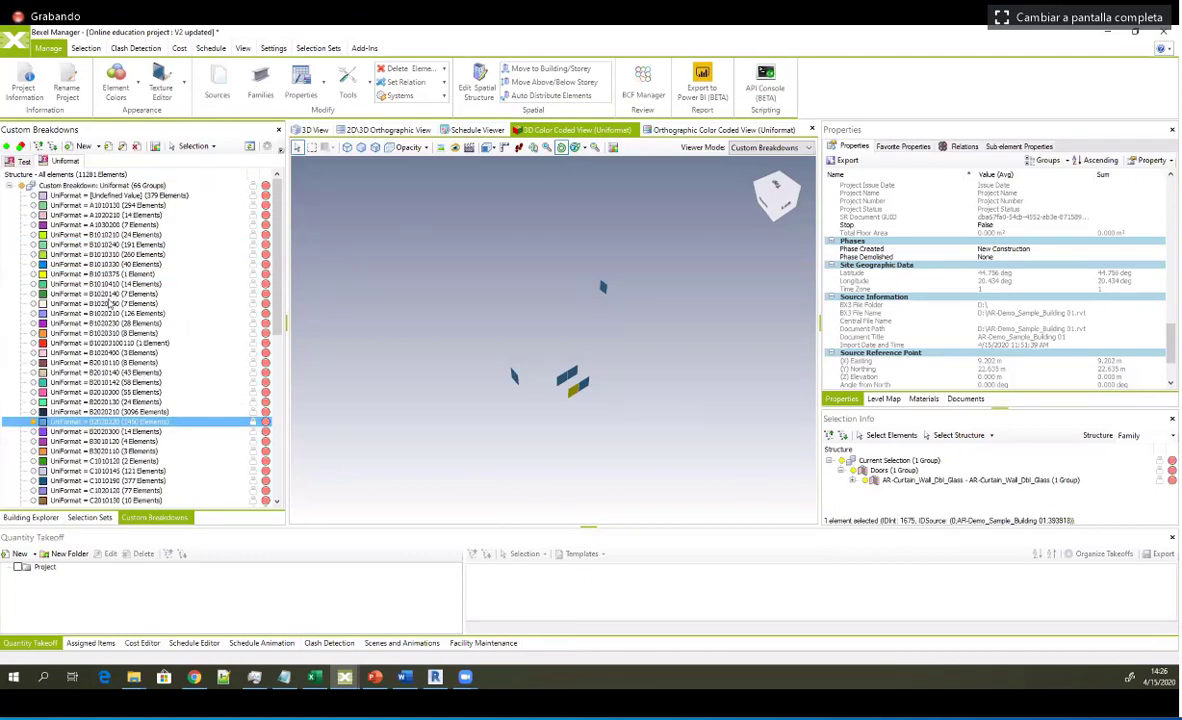
left_click(22, 187)
left_click(22, 187)
left_click_drag(520, 384, 496, 382)
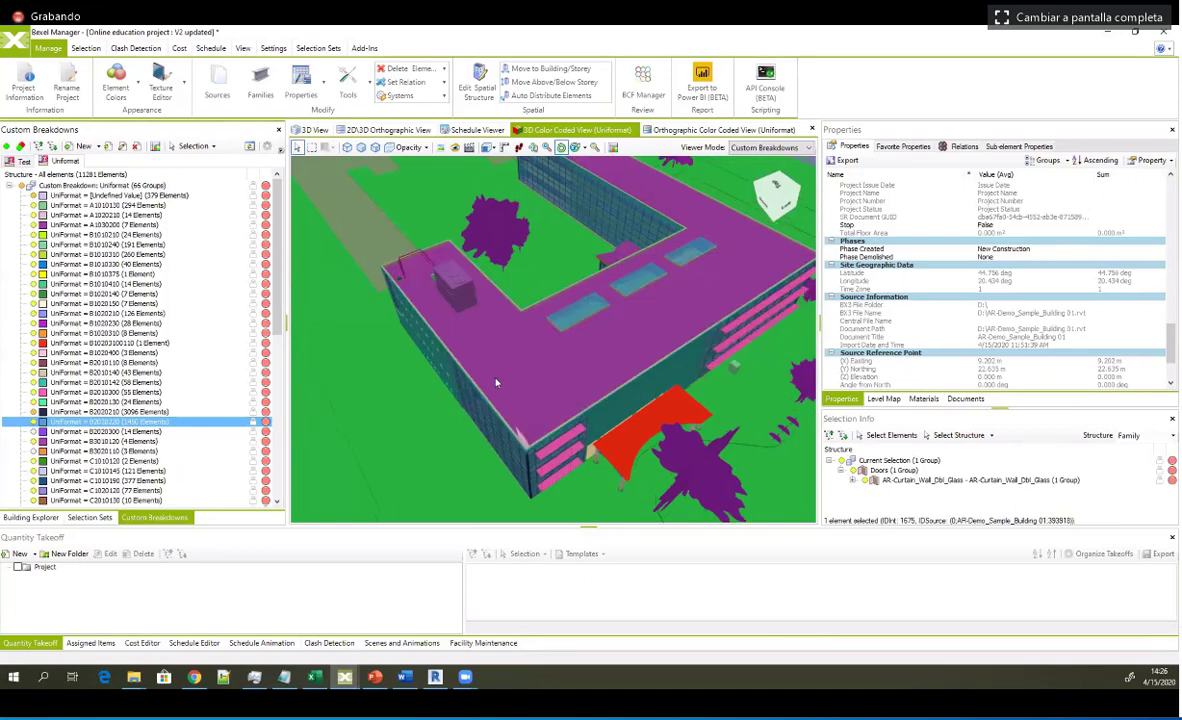
left_click_drag(554, 340, 686, 430)
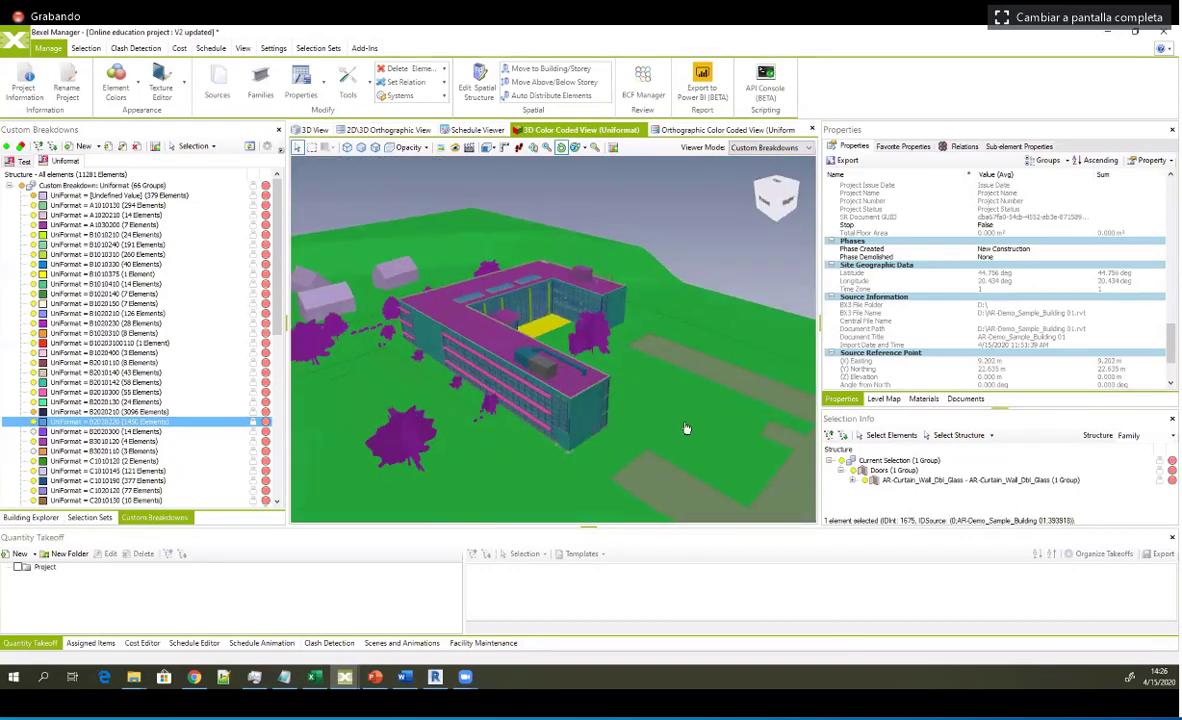
left_click_drag(744, 354, 560, 295)
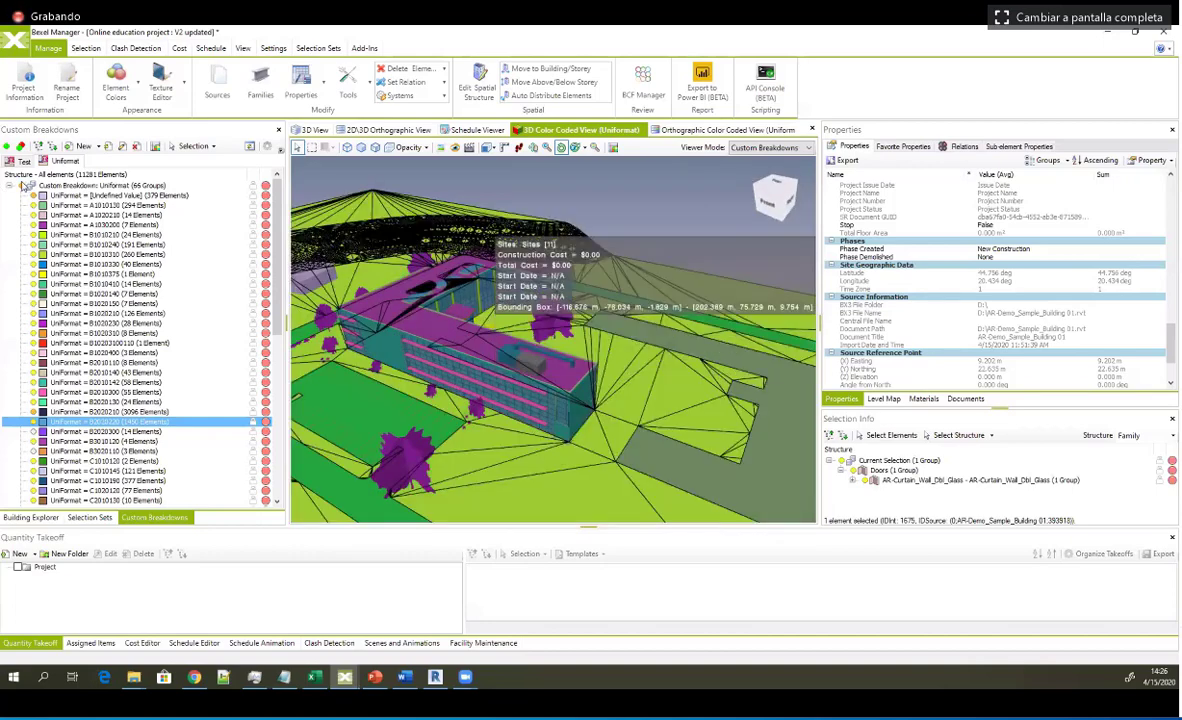
Step: Hide the whole breakdown and show individual UniFormat groups from A1010130 to B1010375 one by one in the color coded view
left_click(21, 186)
left_click(33, 215)
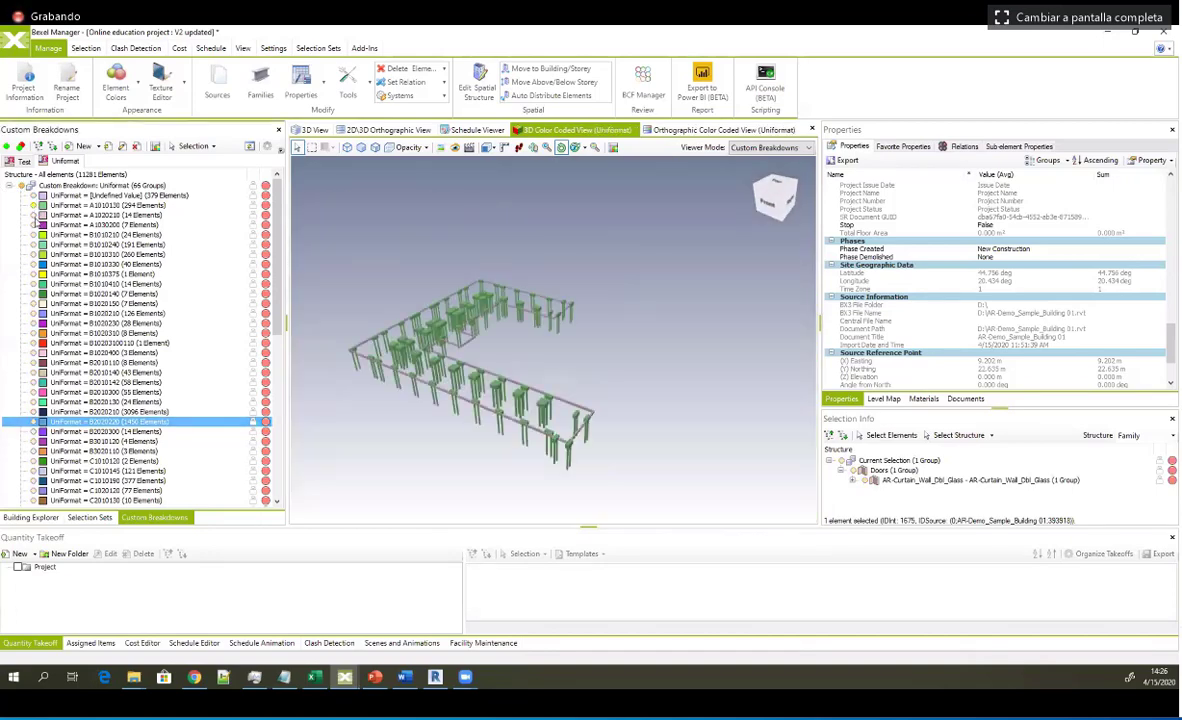
left_click(33, 234)
left_click(33, 244)
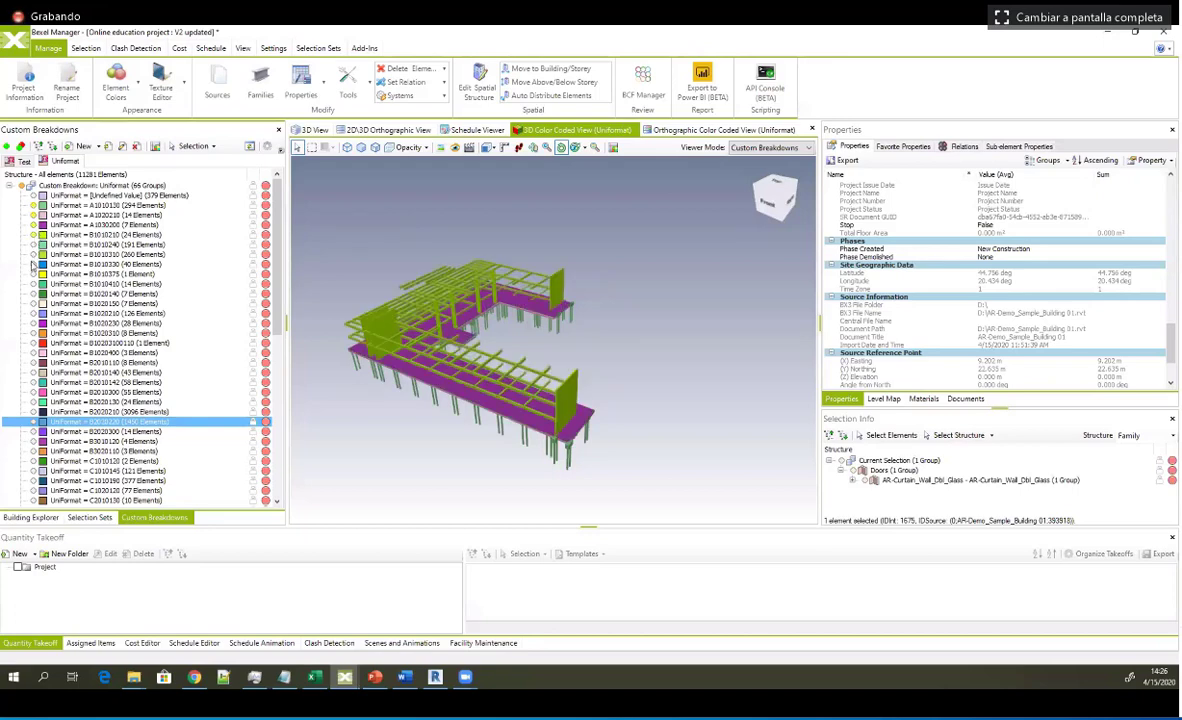
left_click(33, 274)
left_click(33, 195)
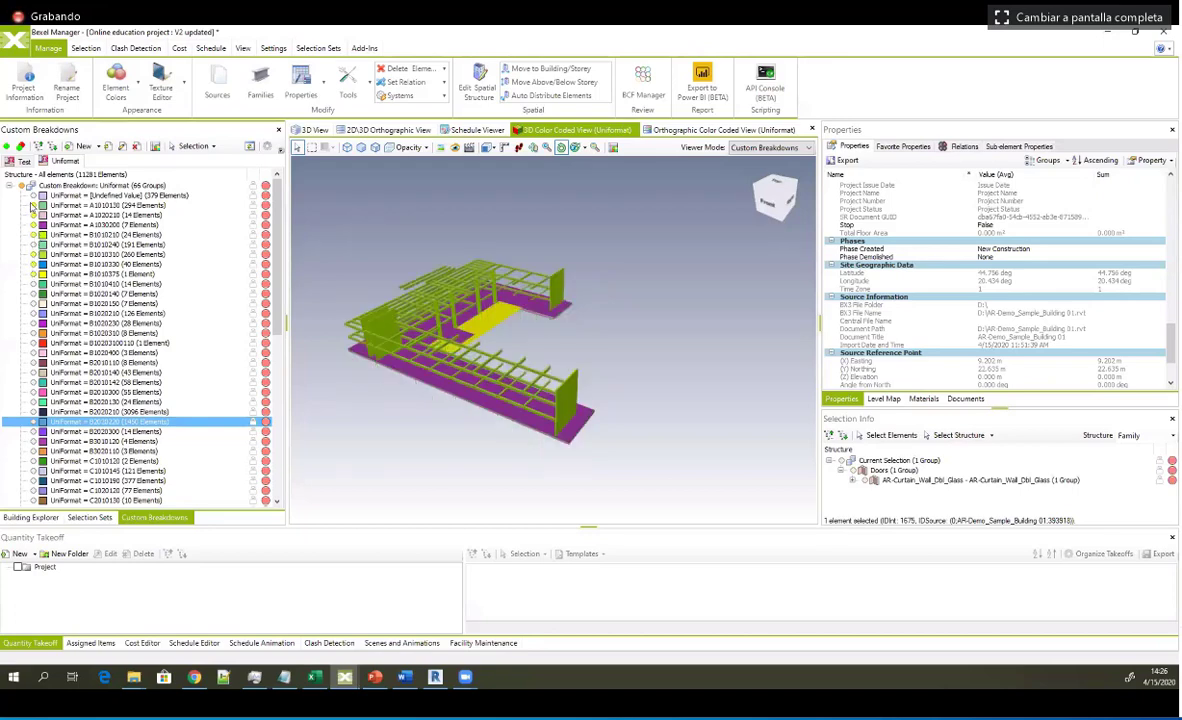
Step: Select the A1010130 group and examine its elements' properties down to the MasterFormat and UniFormat codes
left_click(182, 206)
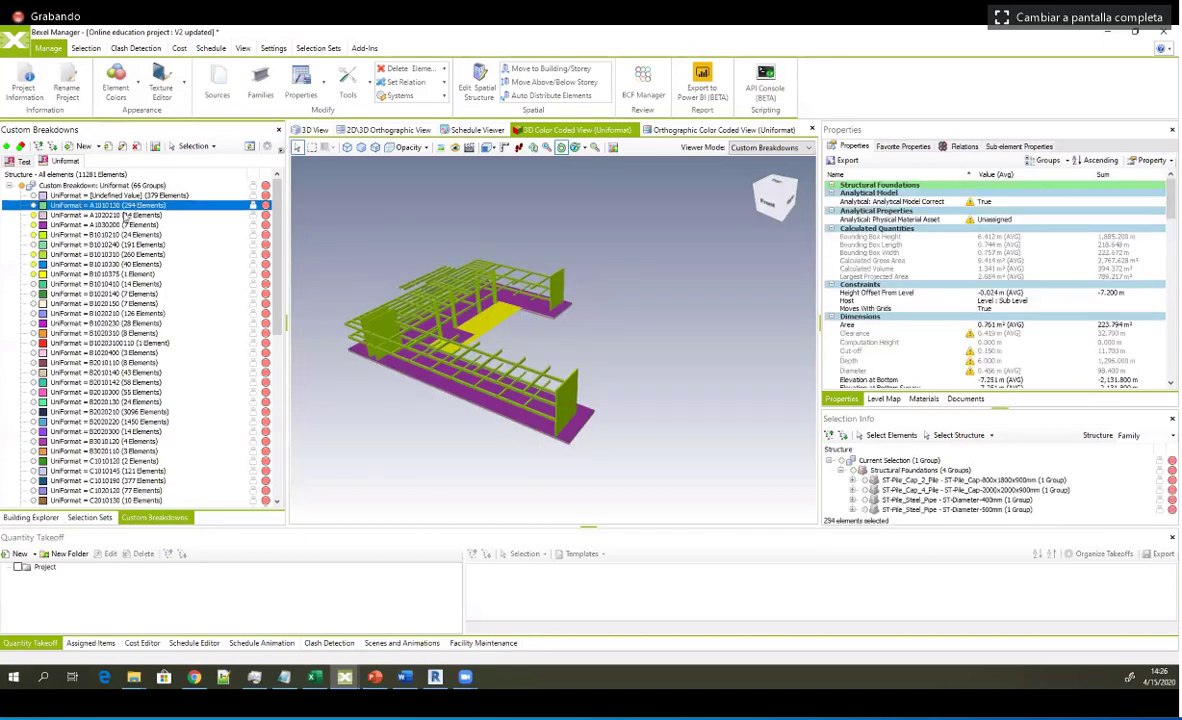
left_click_drag(400, 282, 529, 289)
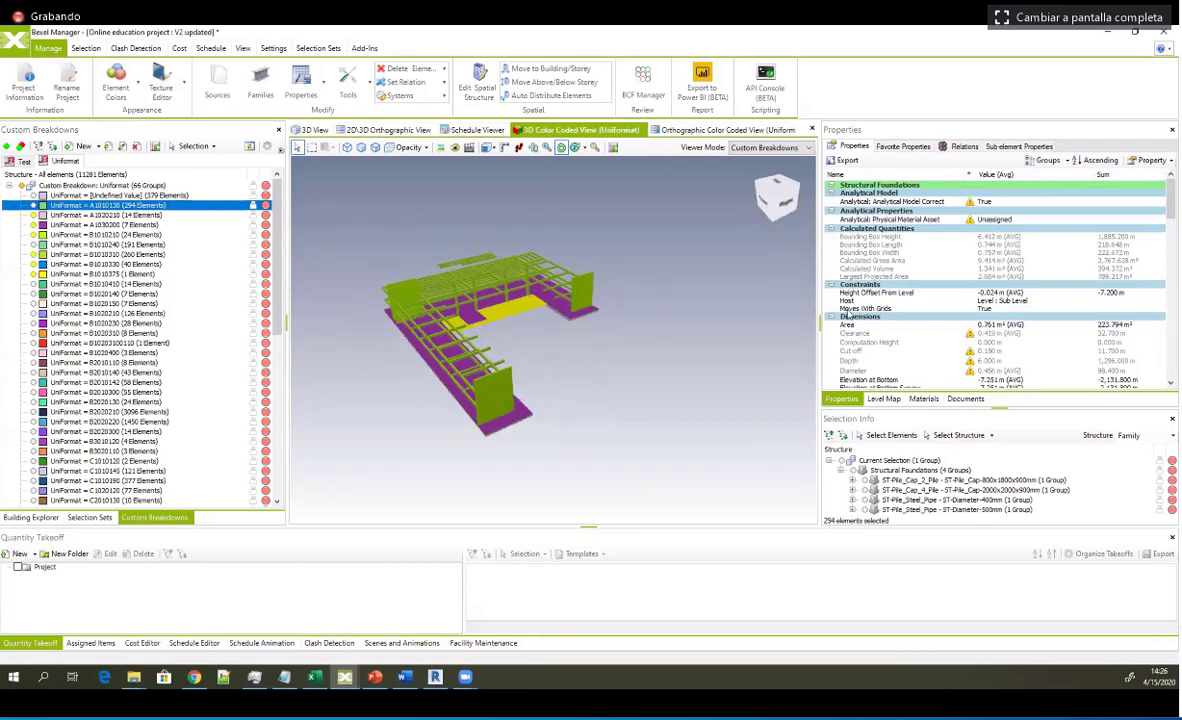
scroll(995, 305, "up", 3)
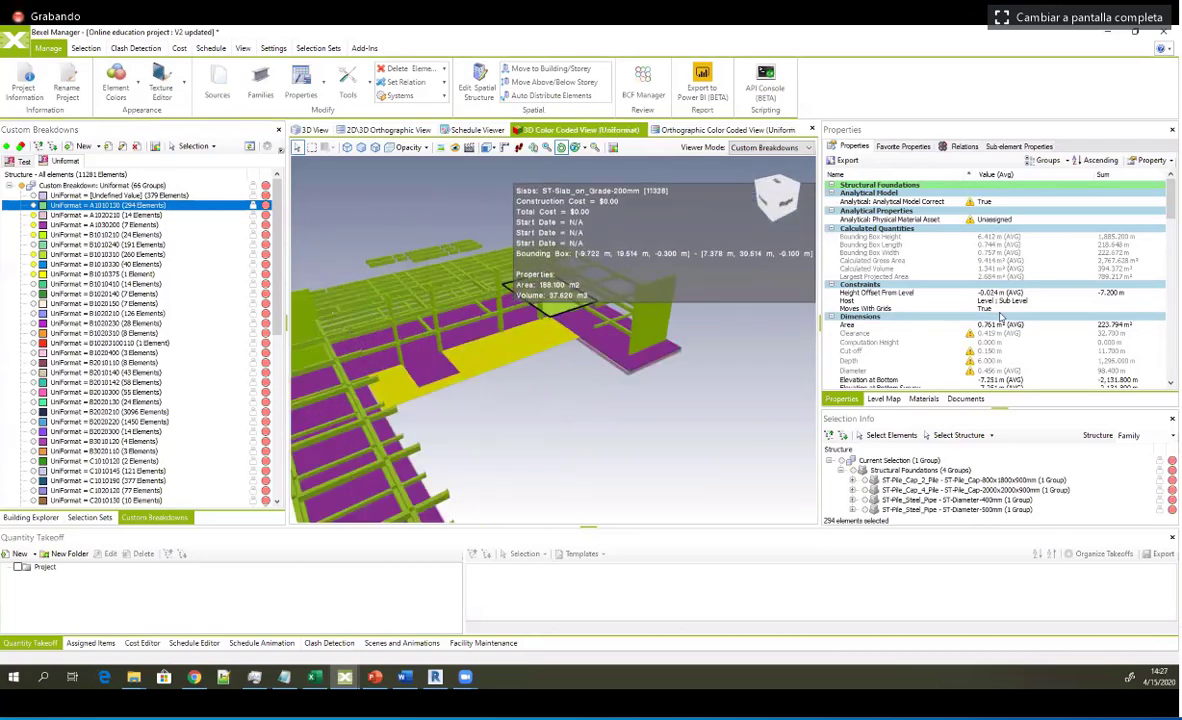
scroll(955, 375, "down", 5)
scroll(960, 377, "down", 8)
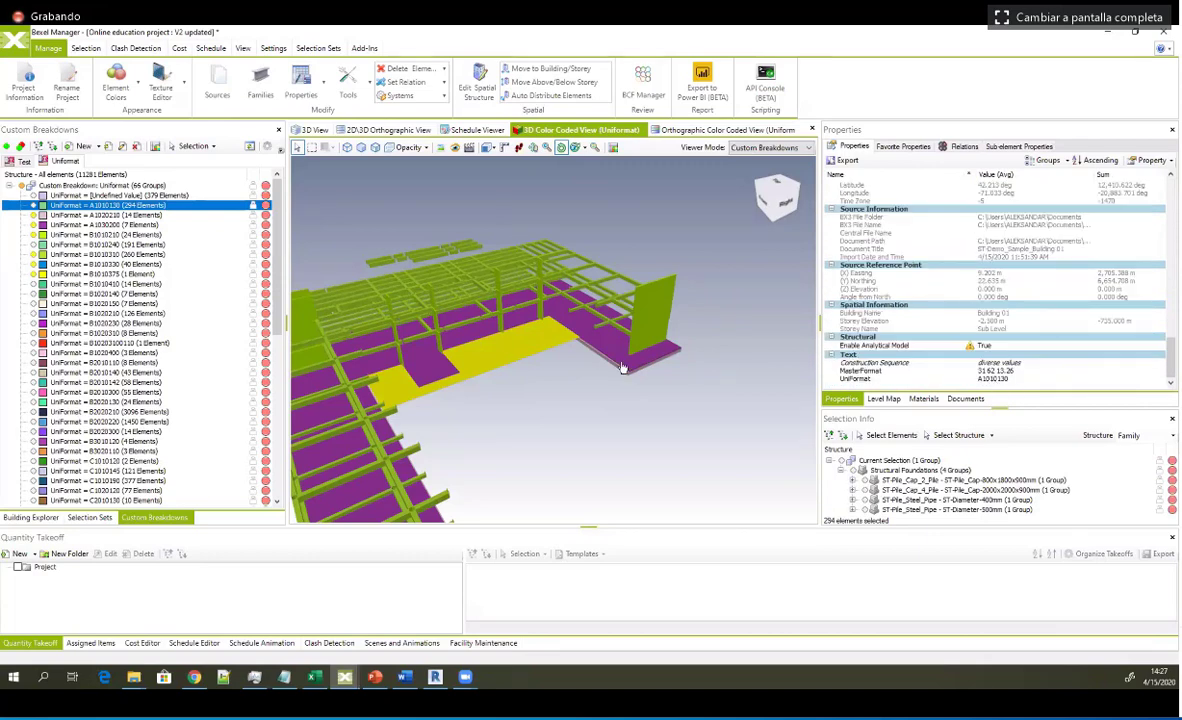
mouse_move(620, 364)
left_mouse_down()
mouse_move(604, 363)
mouse_move(627, 362)
left_mouse_up()
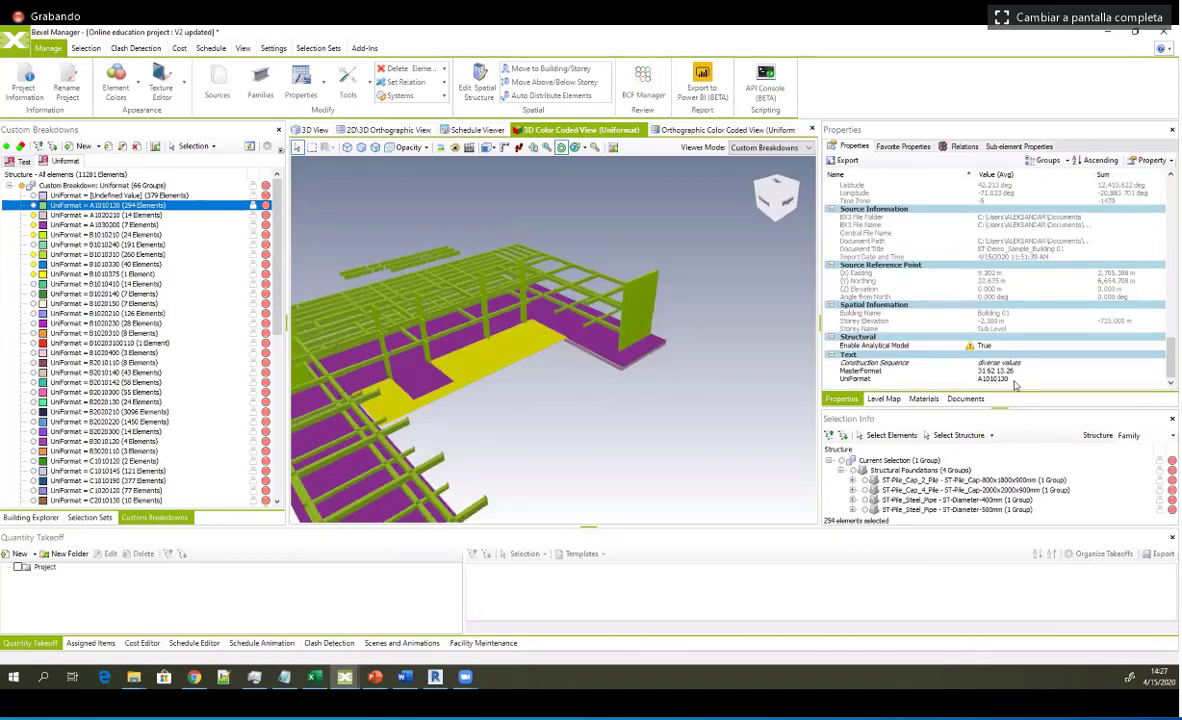
mouse_move(535, 367)
left_click_drag(535, 367, 523, 338)
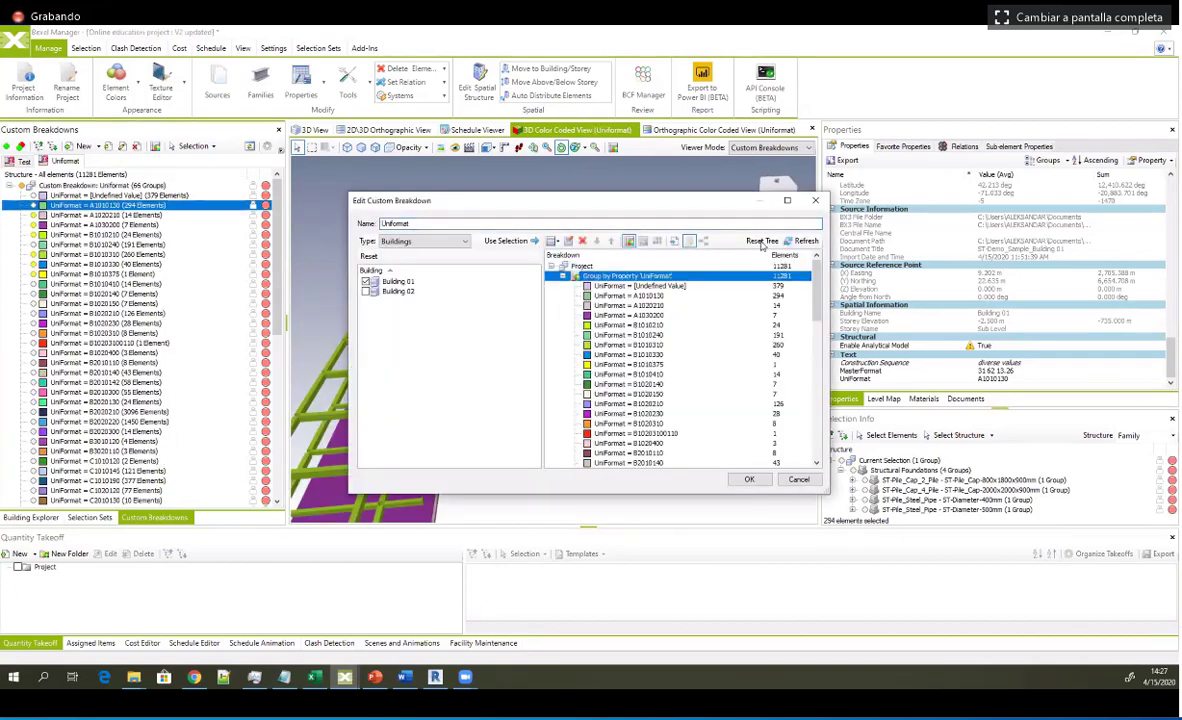
Step: Reset the Uniformat breakdown's tree, add a Building Level rule beneath the UniFormat rule, and include Building 02
left_click(760, 242)
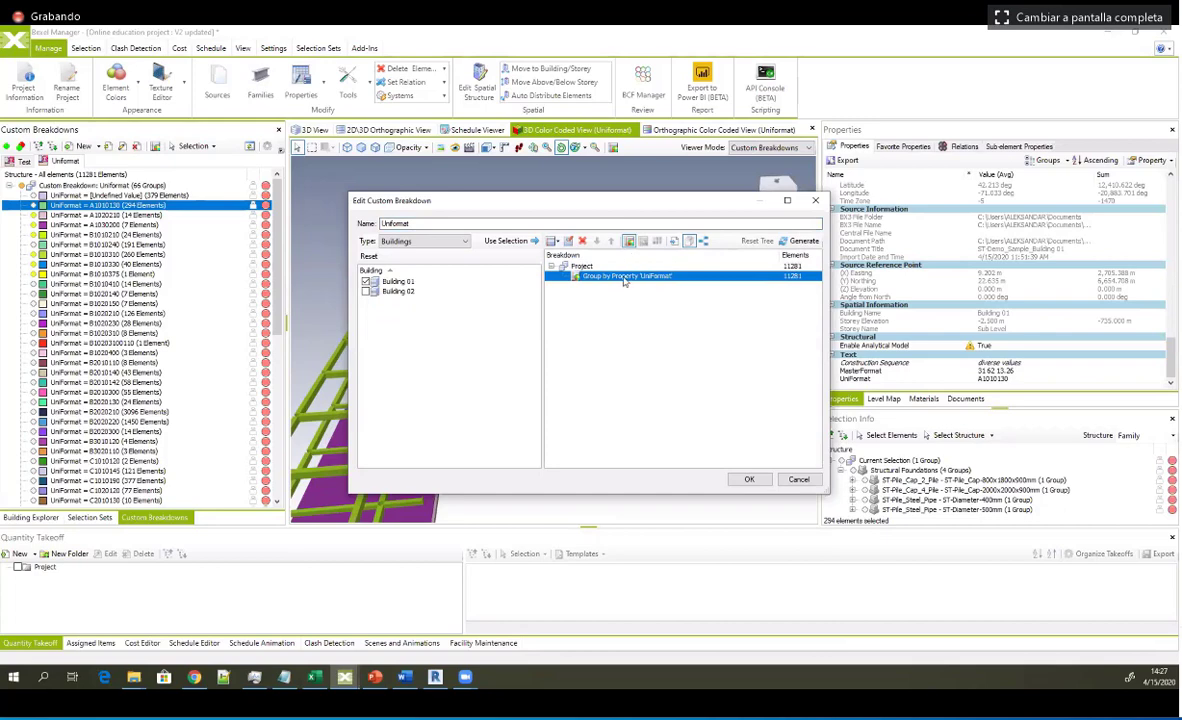
right_click(625, 280)
mouse_move(740, 285)
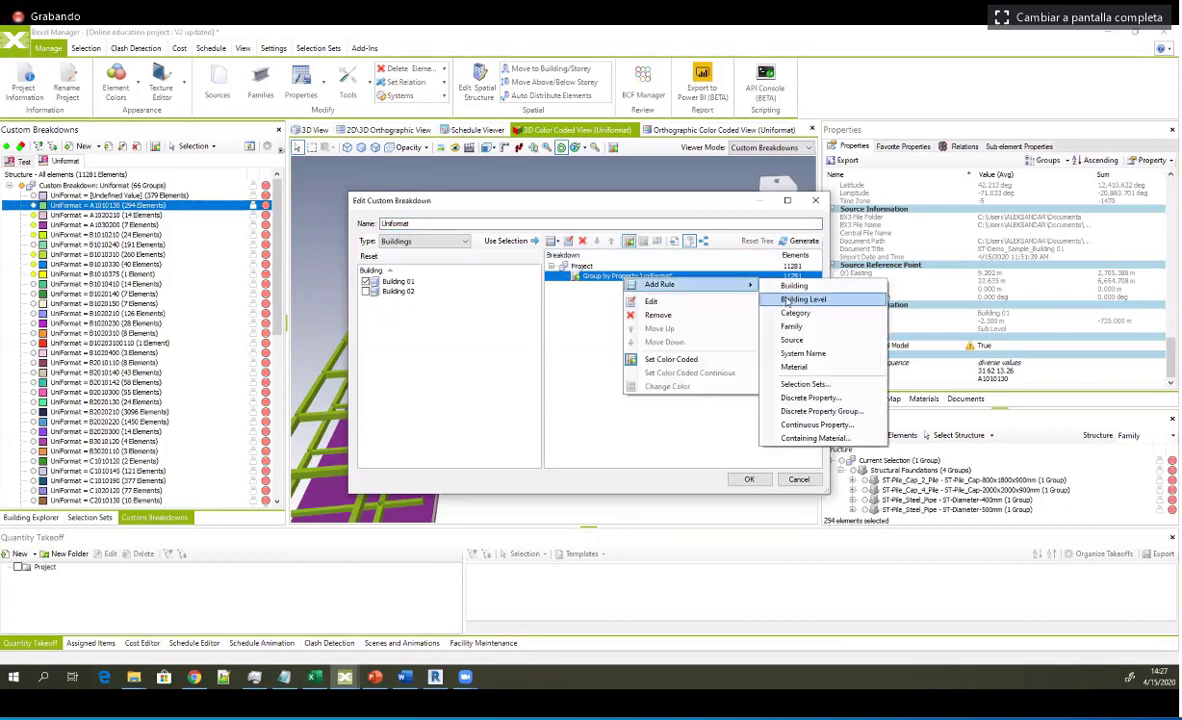
left_click(790, 299)
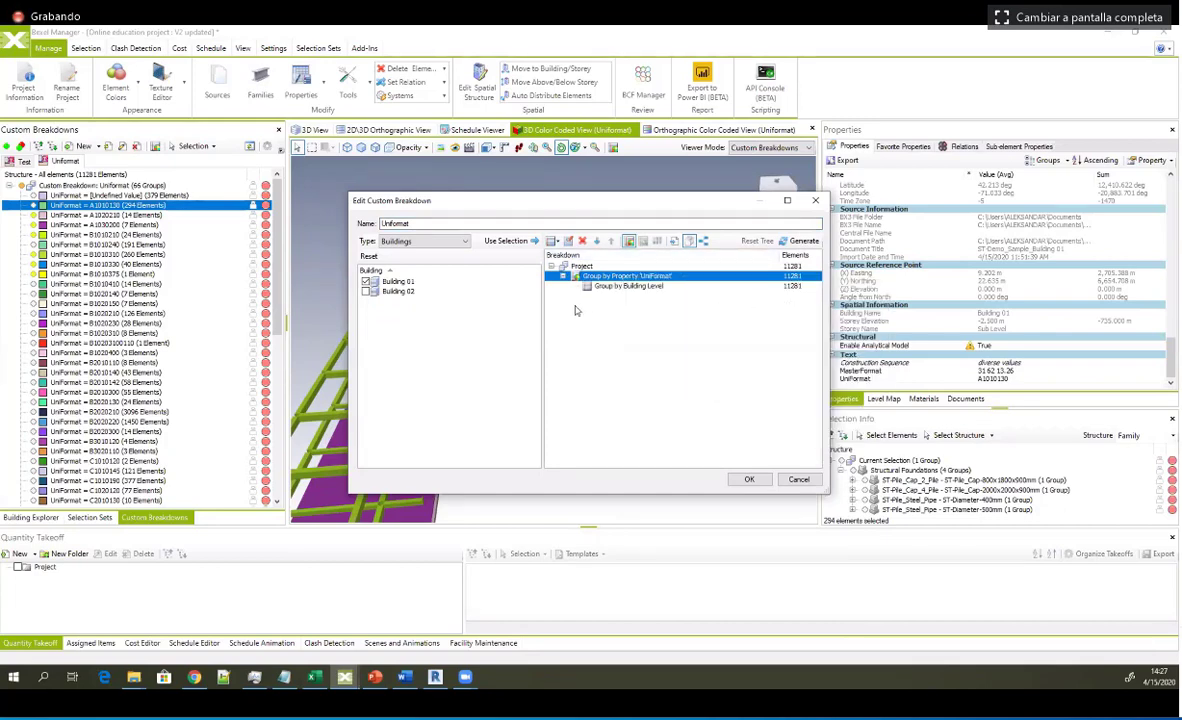
left_click(366, 292)
left_click(497, 243)
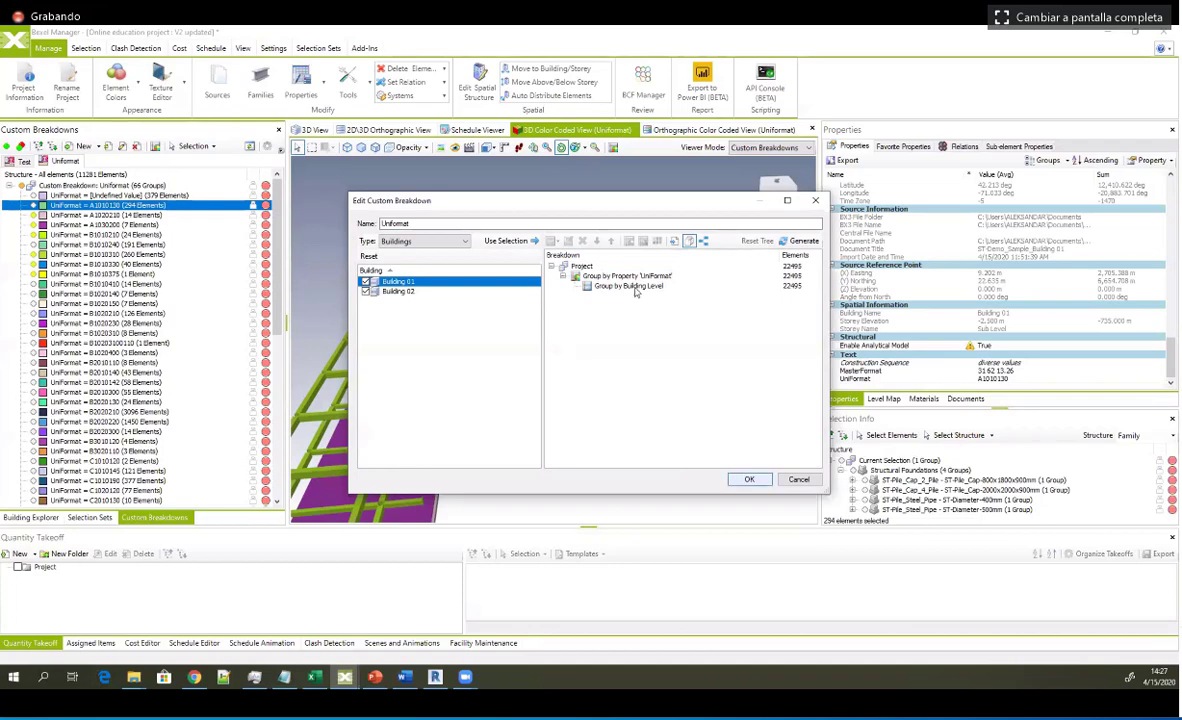
Step: Move the Building Level rule above the UniFormat rule, then generate the tree and accept the edited breakdown
left_click_drag(632, 287, 613, 277)
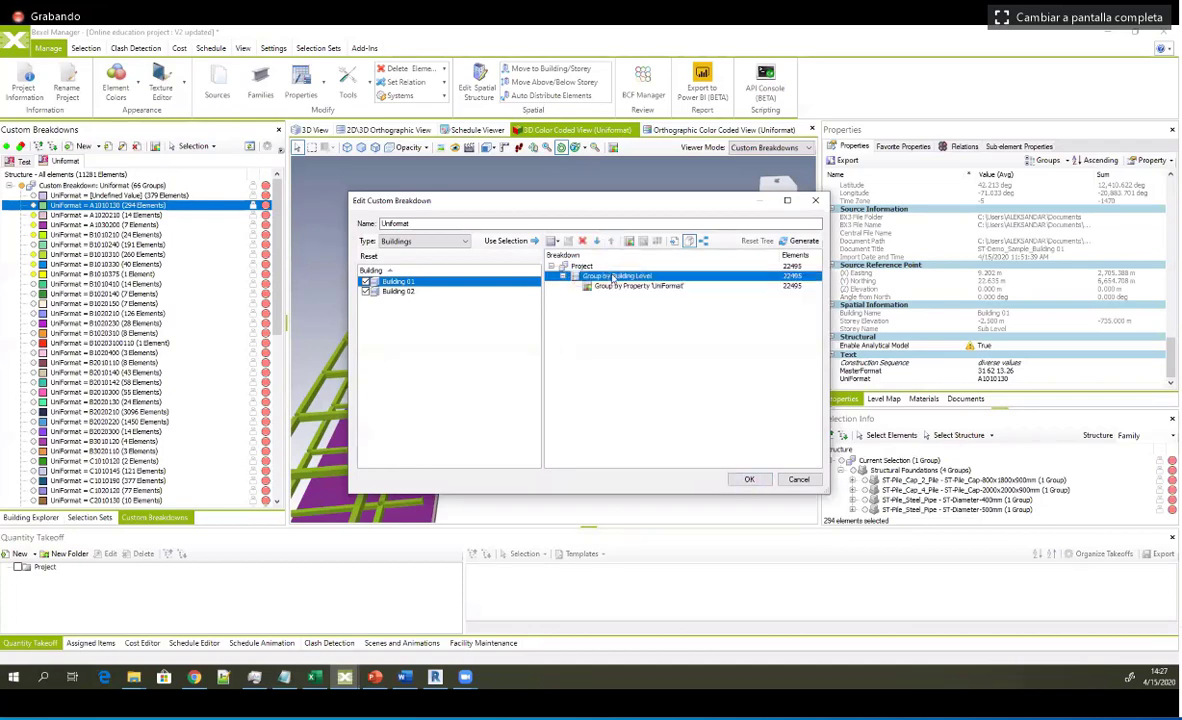
left_click(626, 287)
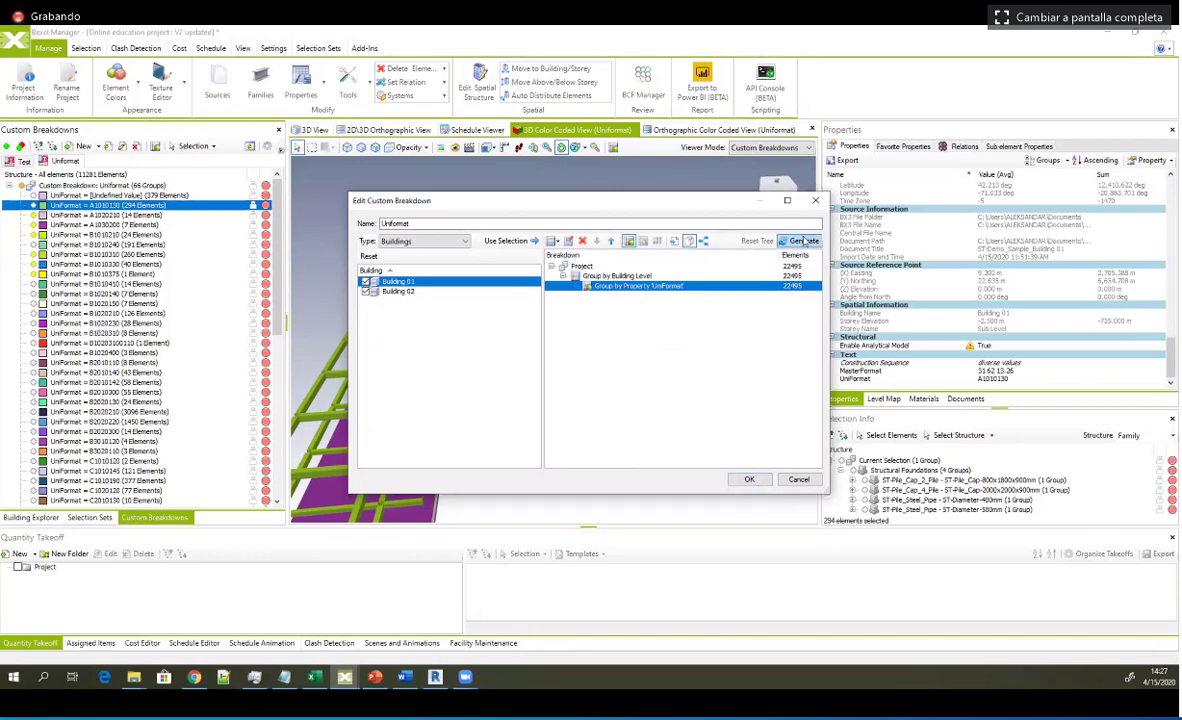
left_click(801, 241)
scroll(700, 336, "down", 3)
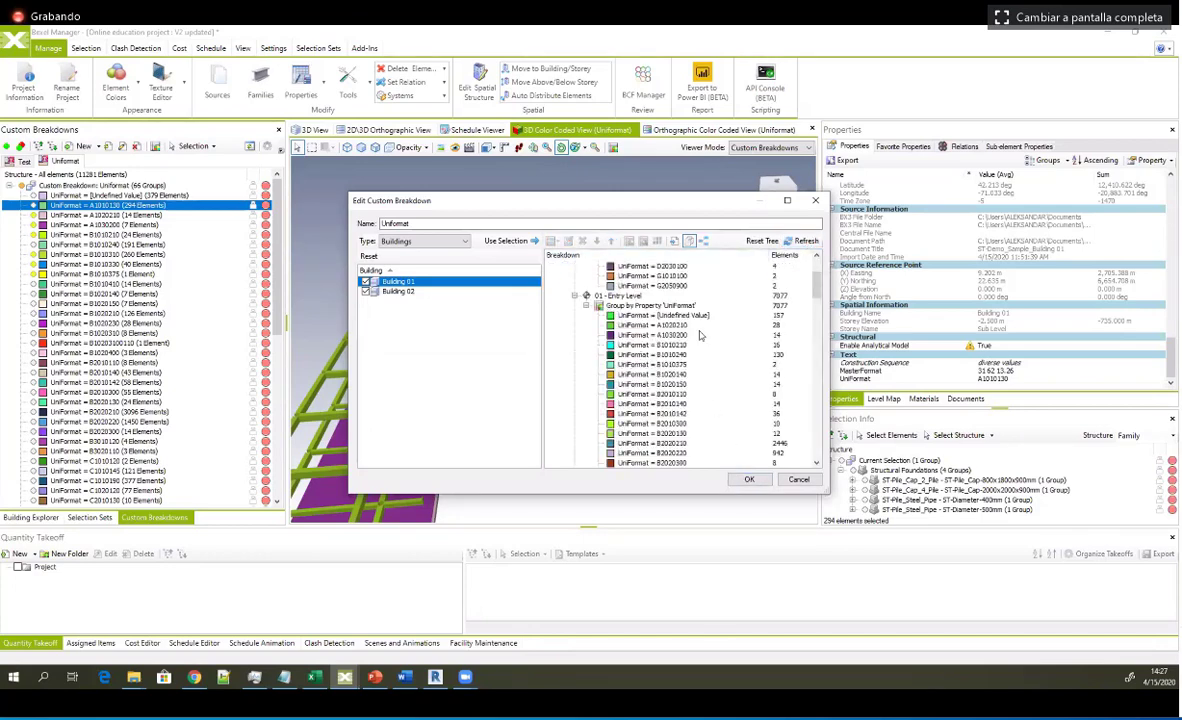
left_click(749, 479)
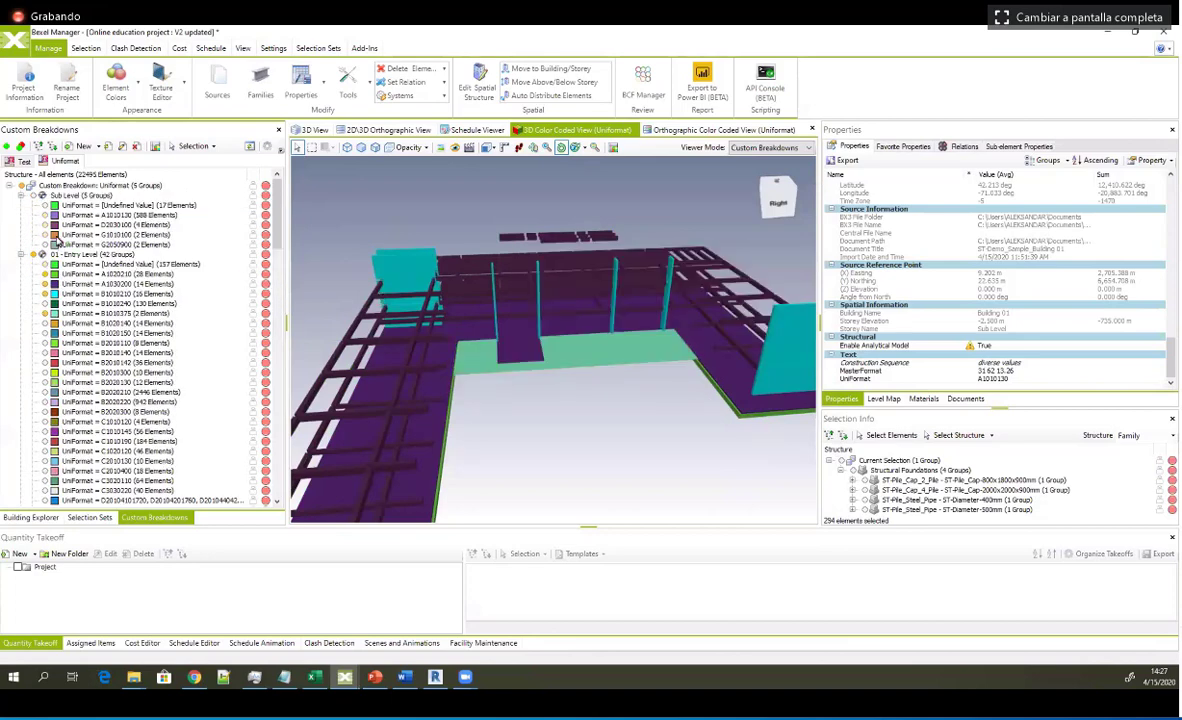
Step: Collapse the Sub Level, 01 - Entry Level and 02 - Floor groups and inspect the regrouped breakdown's model in 3D
left_click(20, 195)
left_click(20, 205)
left_click(20, 215)
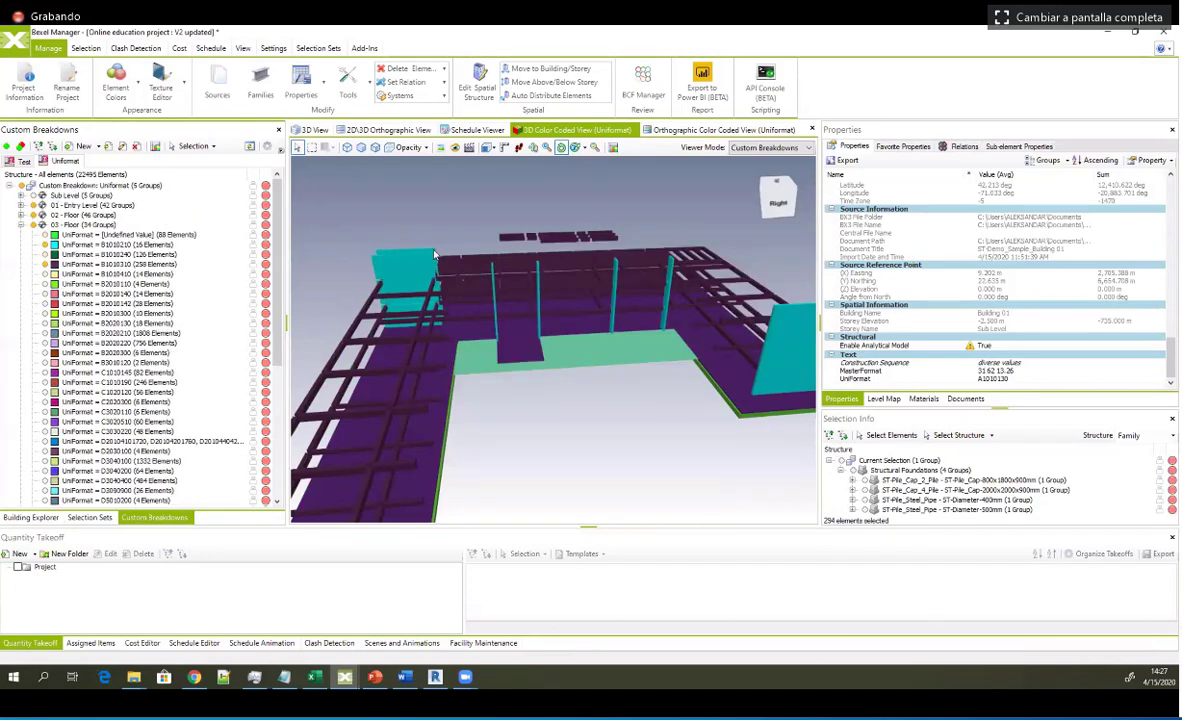
scroll(402, 232, "down", 4)
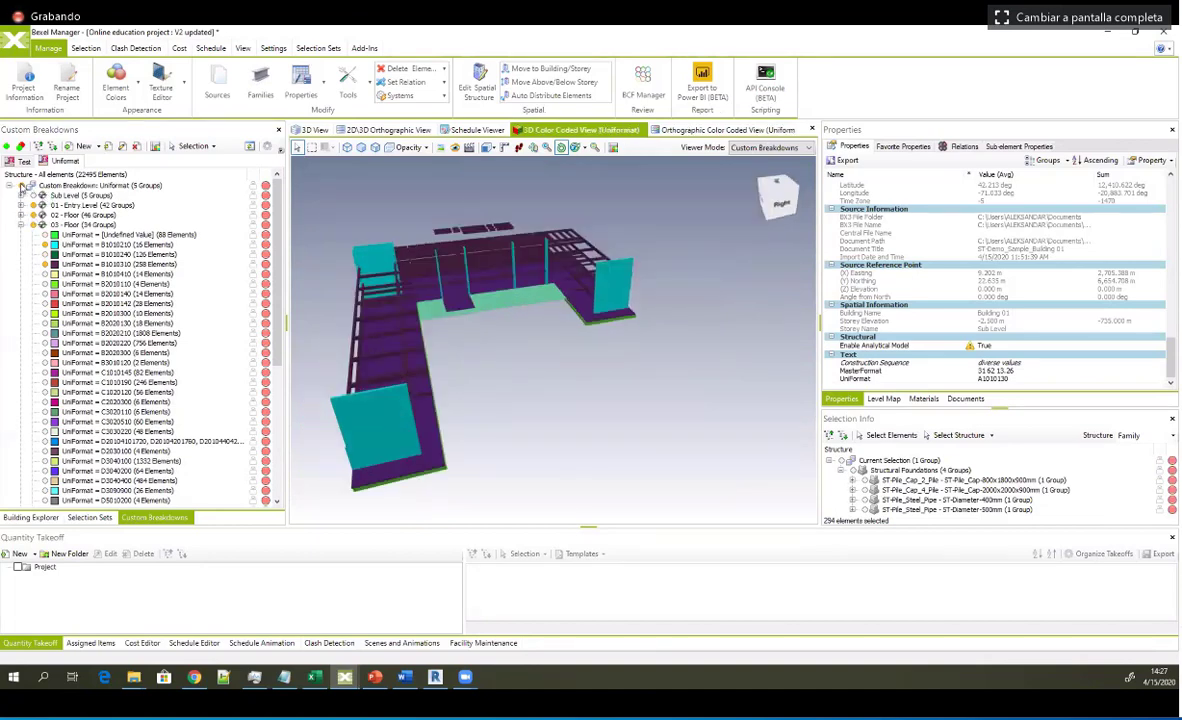
middle_click_drag(561, 266, 636, 304)
scroll(571, 305, "up", 3)
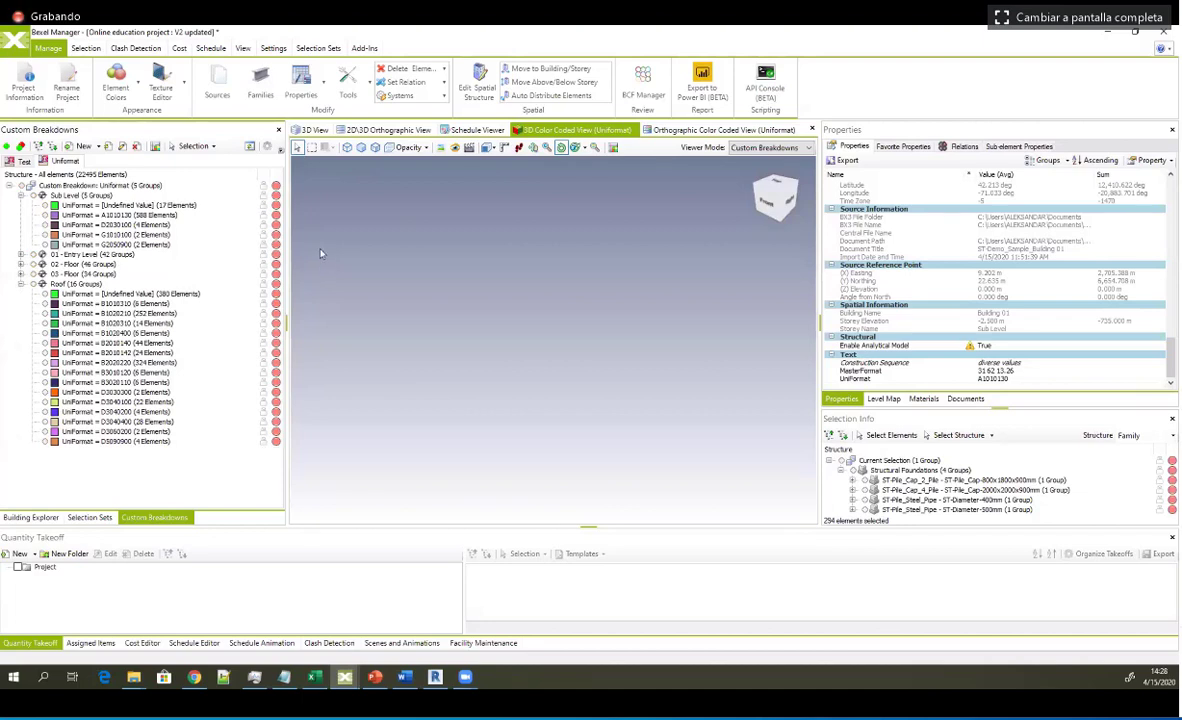
Step: Select and show the Sub Level group with undefined UniFormat value, examining its masses and their properties
left_click(122, 206)
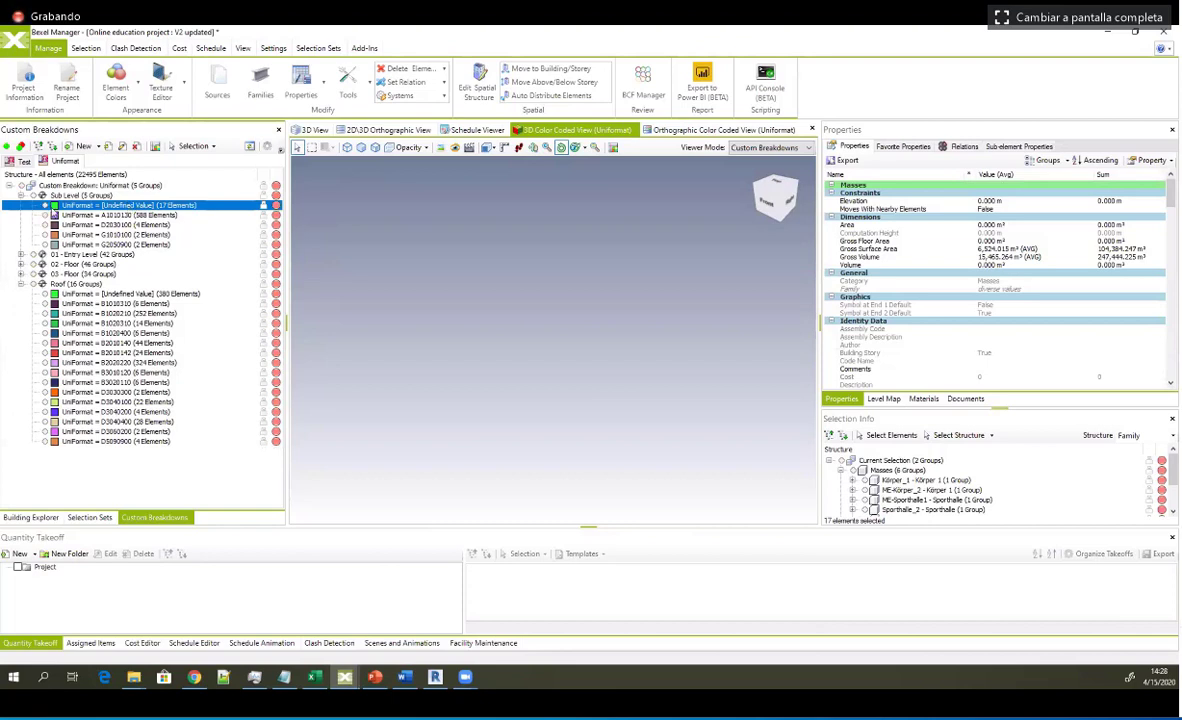
left_click(46, 206)
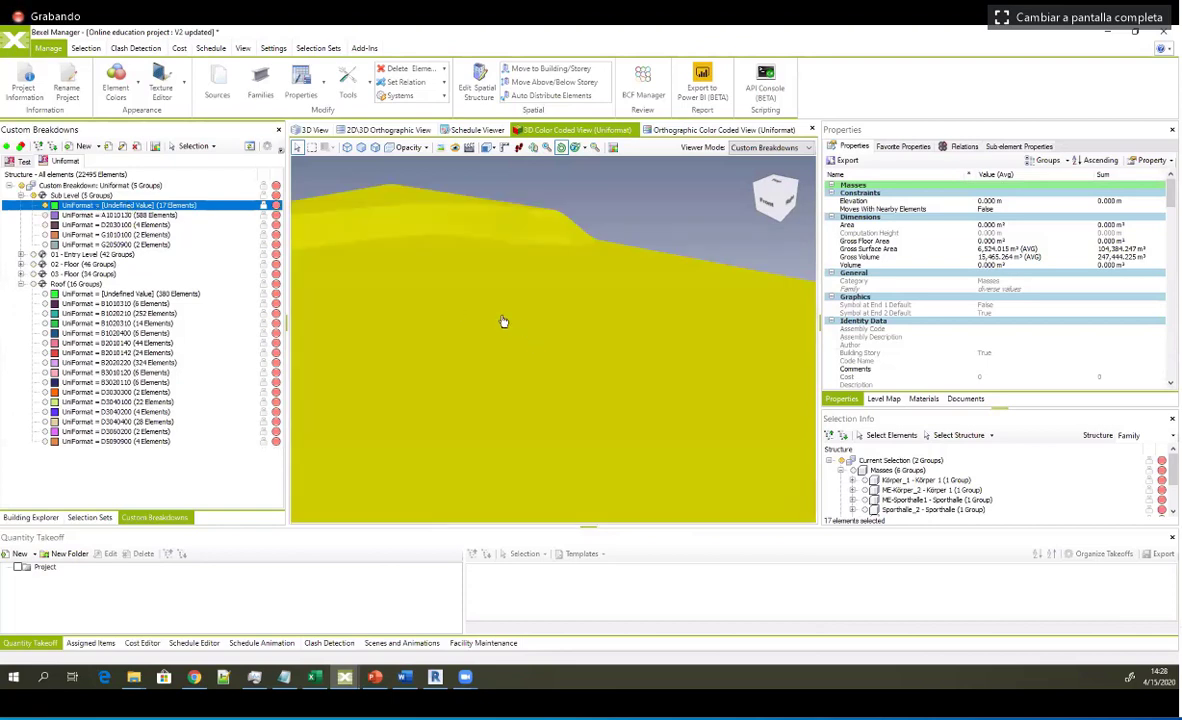
middle_click_drag(503, 321, 462, 309)
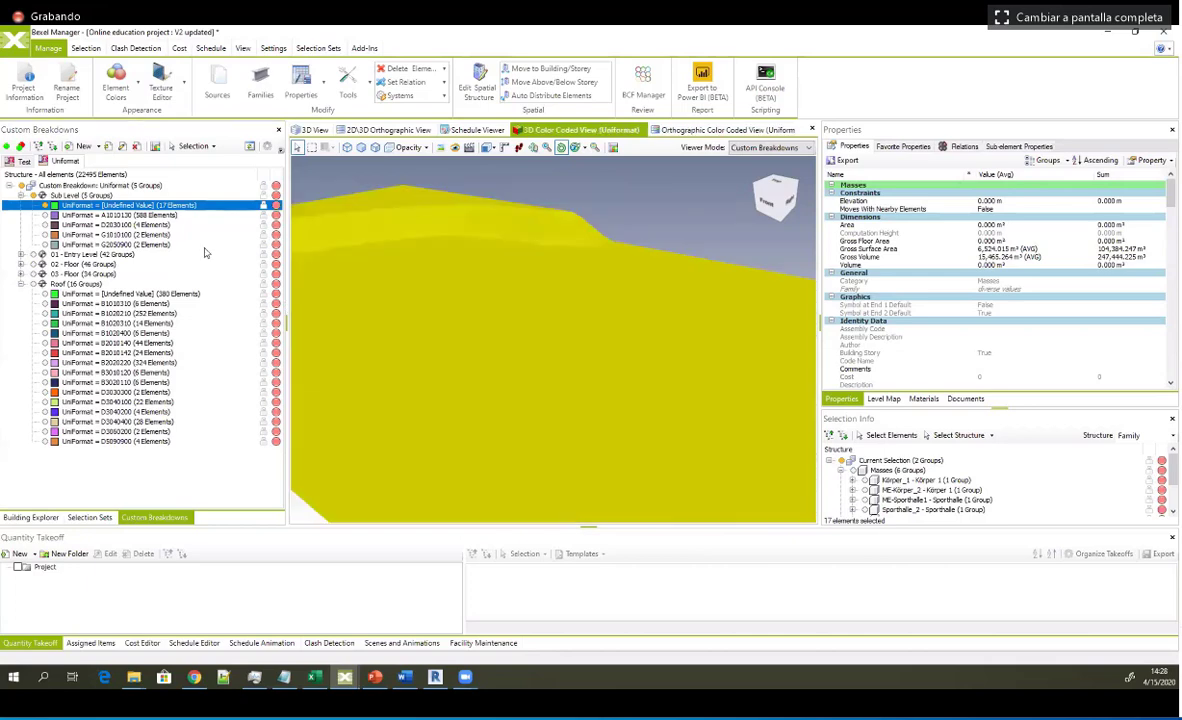
scroll(848, 331, "down", 5)
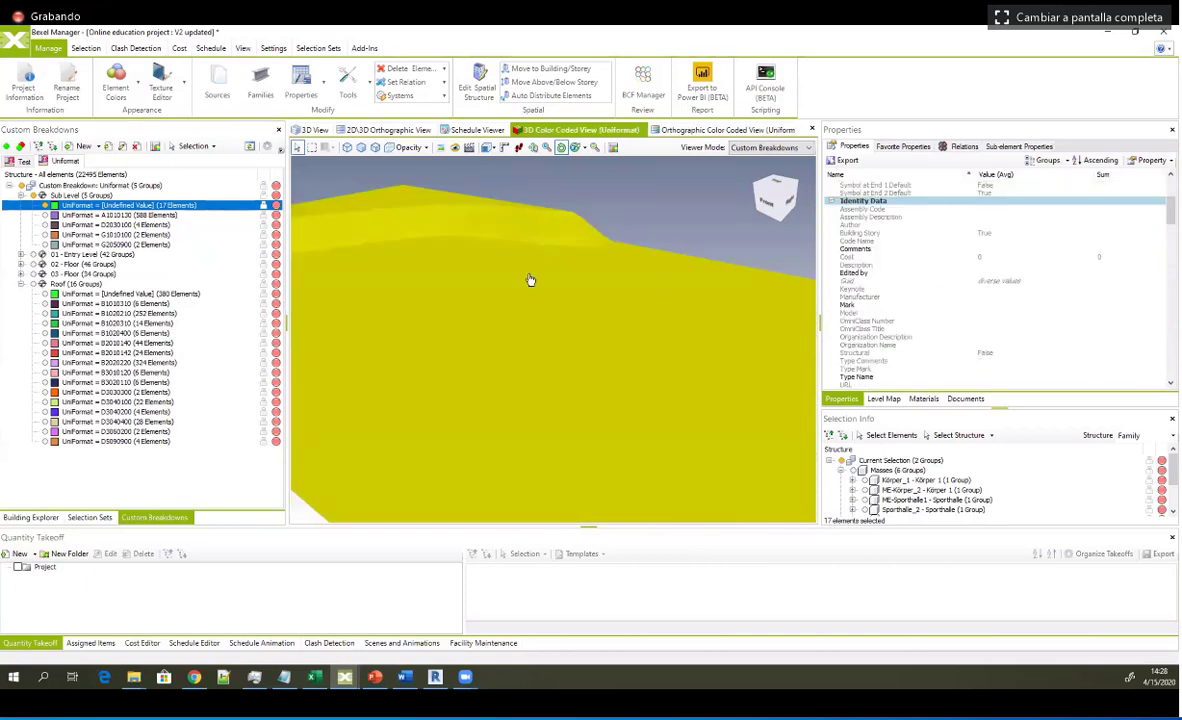
scroll(521, 322, "down", 2)
scroll(590, 290, "down", 2)
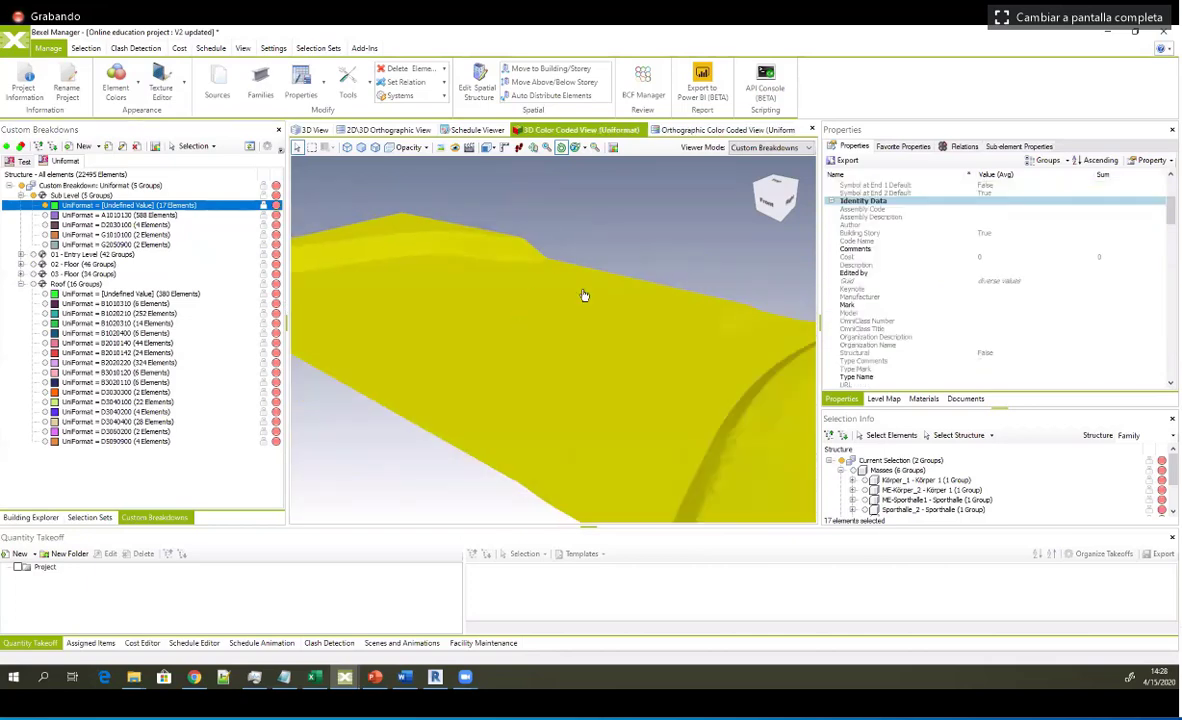
scroll(585, 295, "down", 1)
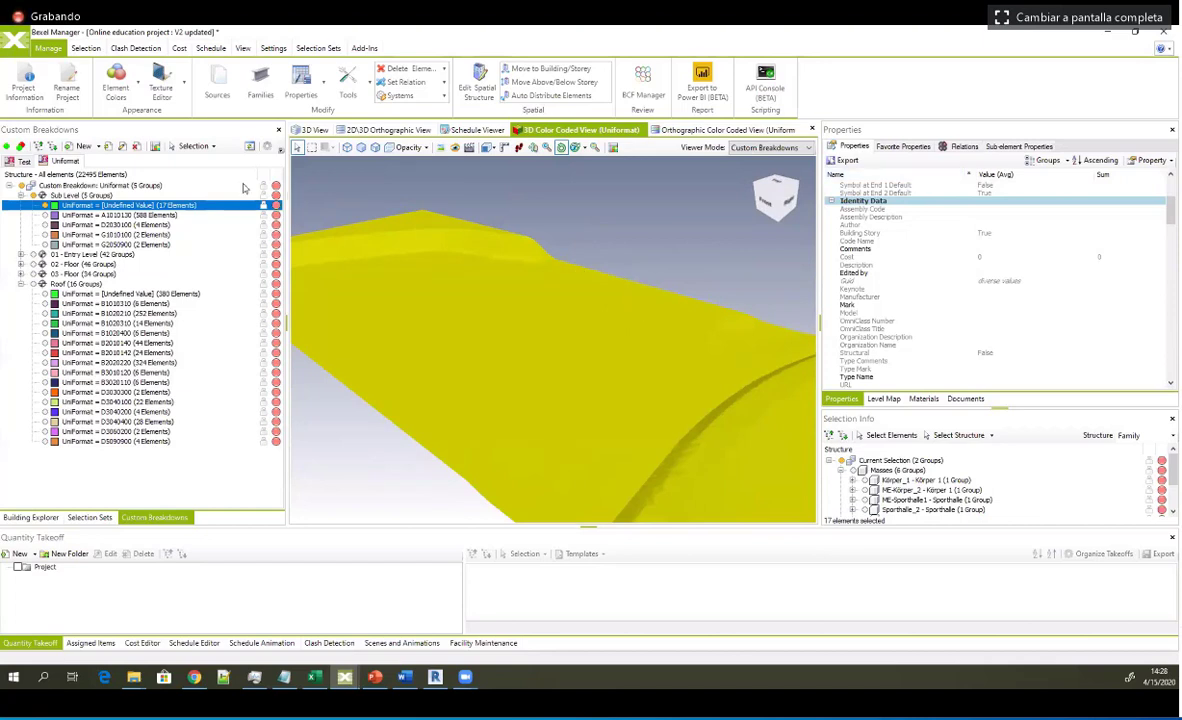
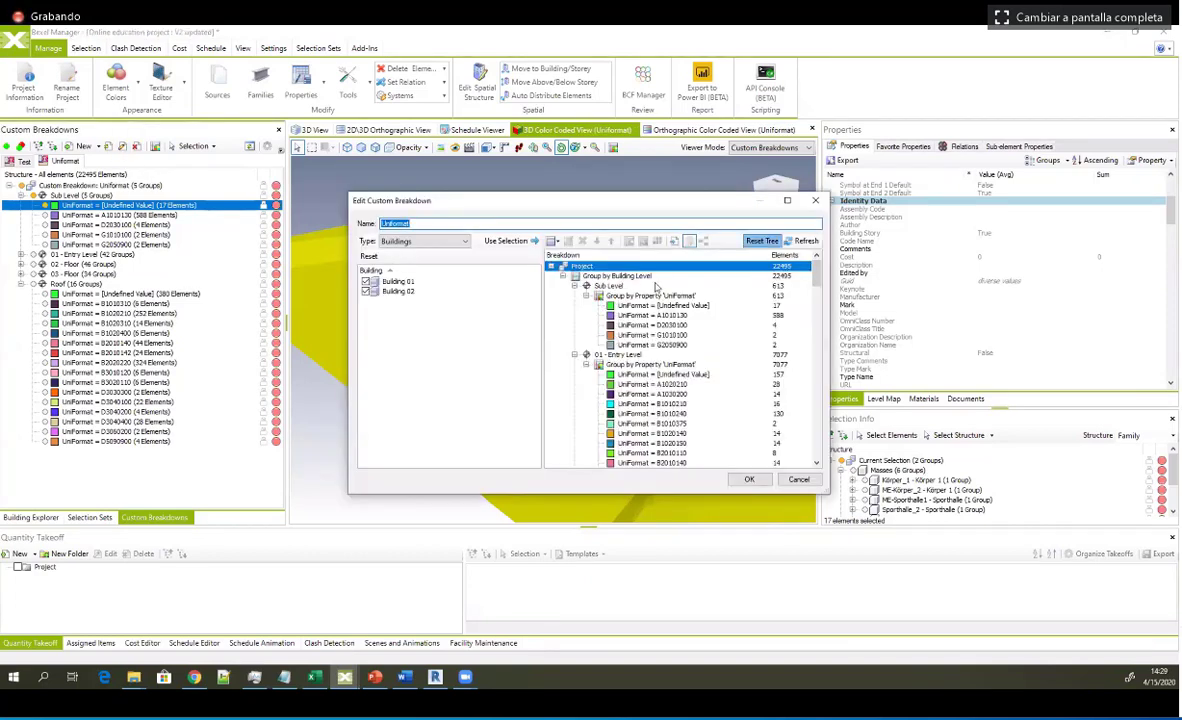
Step: Remove the Building Level rule from the reset Uniformat breakdown tree, keeping the UniFormat rule
left_click(636, 277)
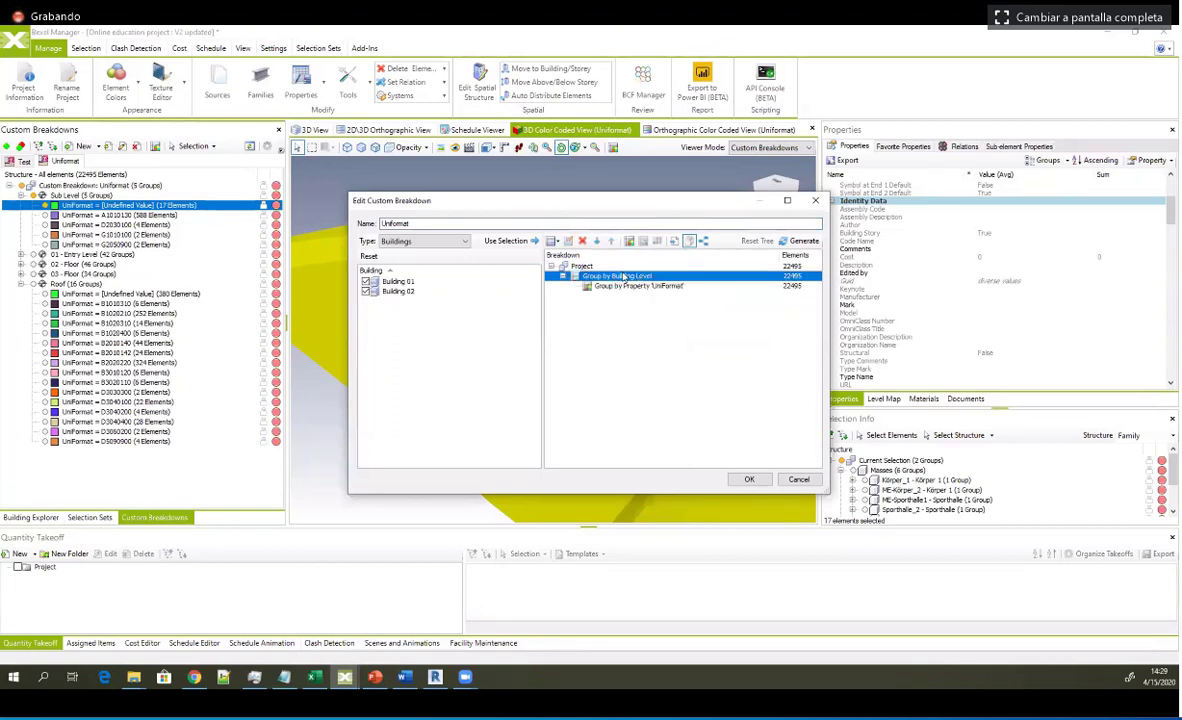
left_click(582, 242)
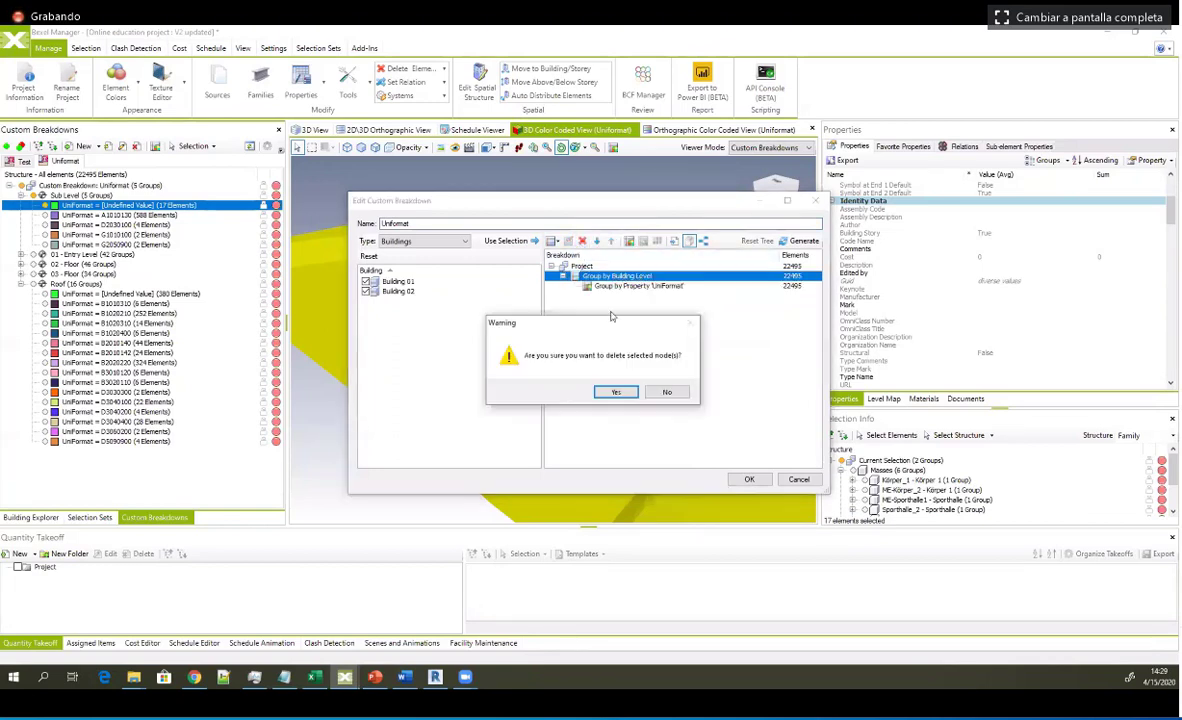
left_click(617, 392)
Step: Edit the UniFormat rule to group by a substring of length 1 covering the code's first character
left_click(621, 276)
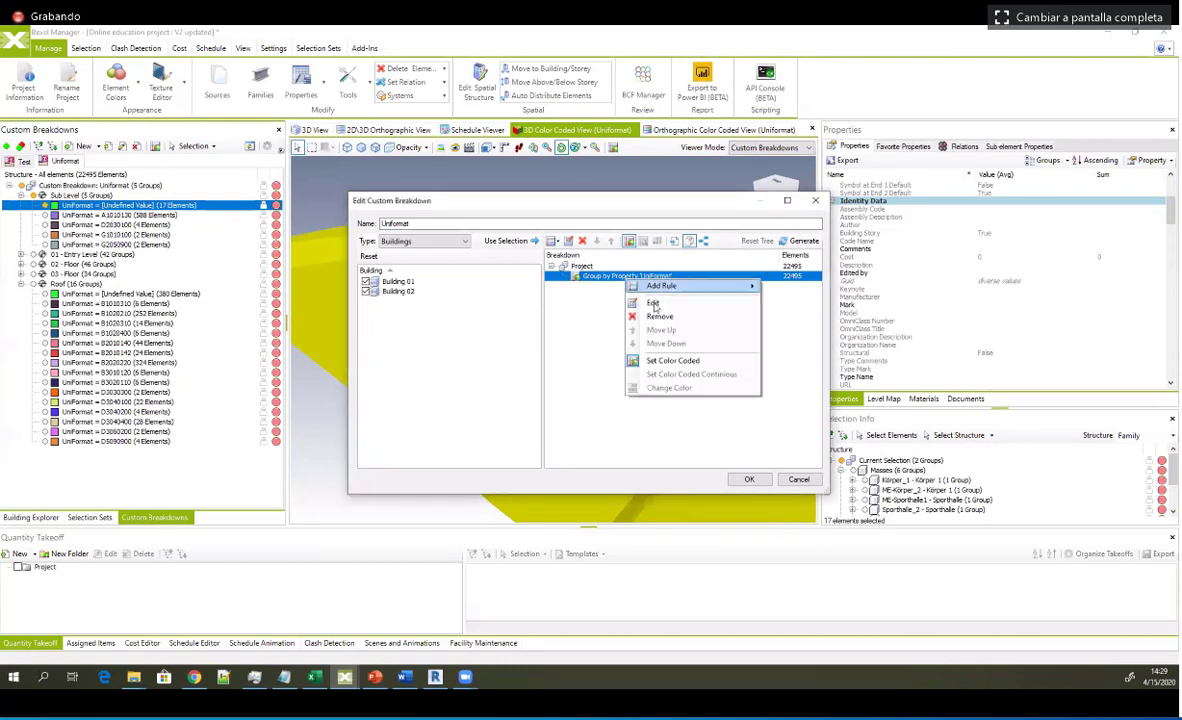
left_click(654, 303)
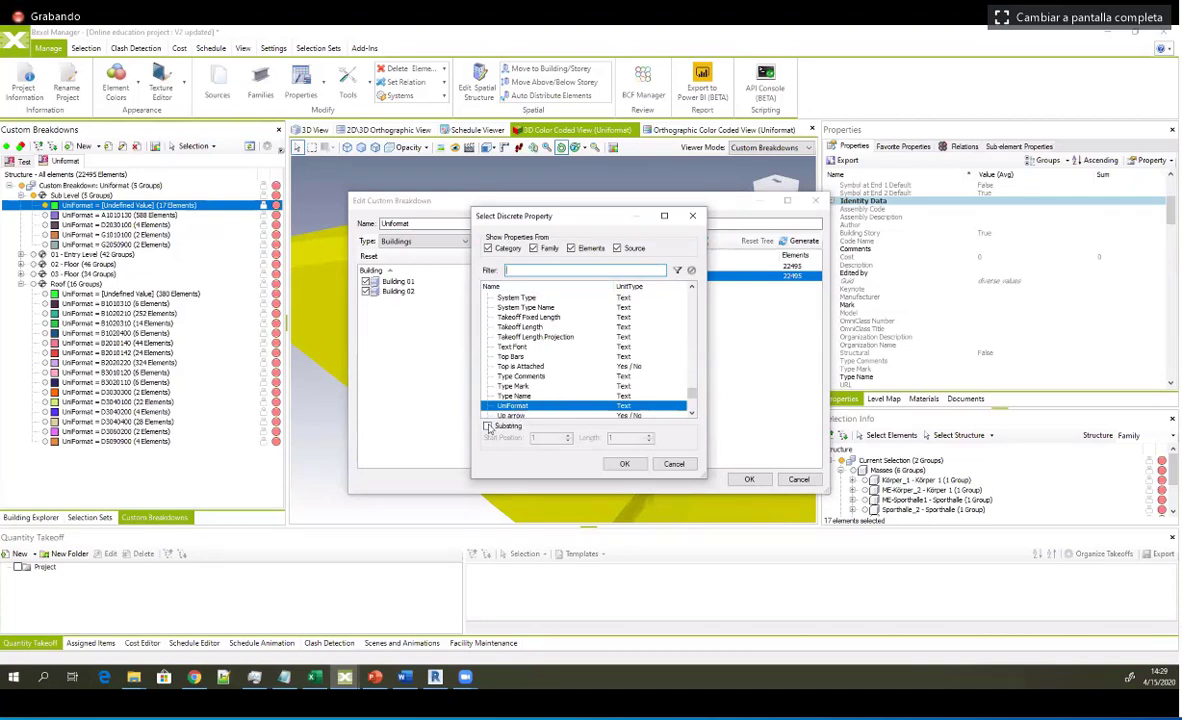
left_click(487, 426)
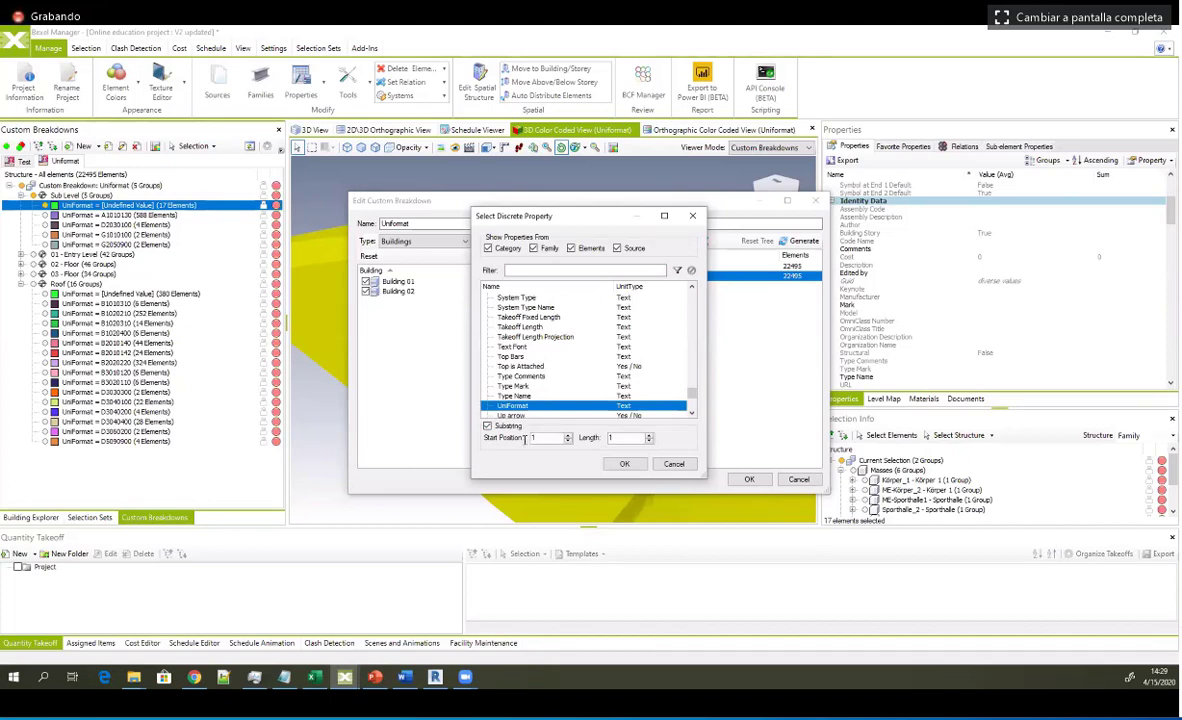
double_click(530, 439)
double_click(617, 437)
left_click(625, 465)
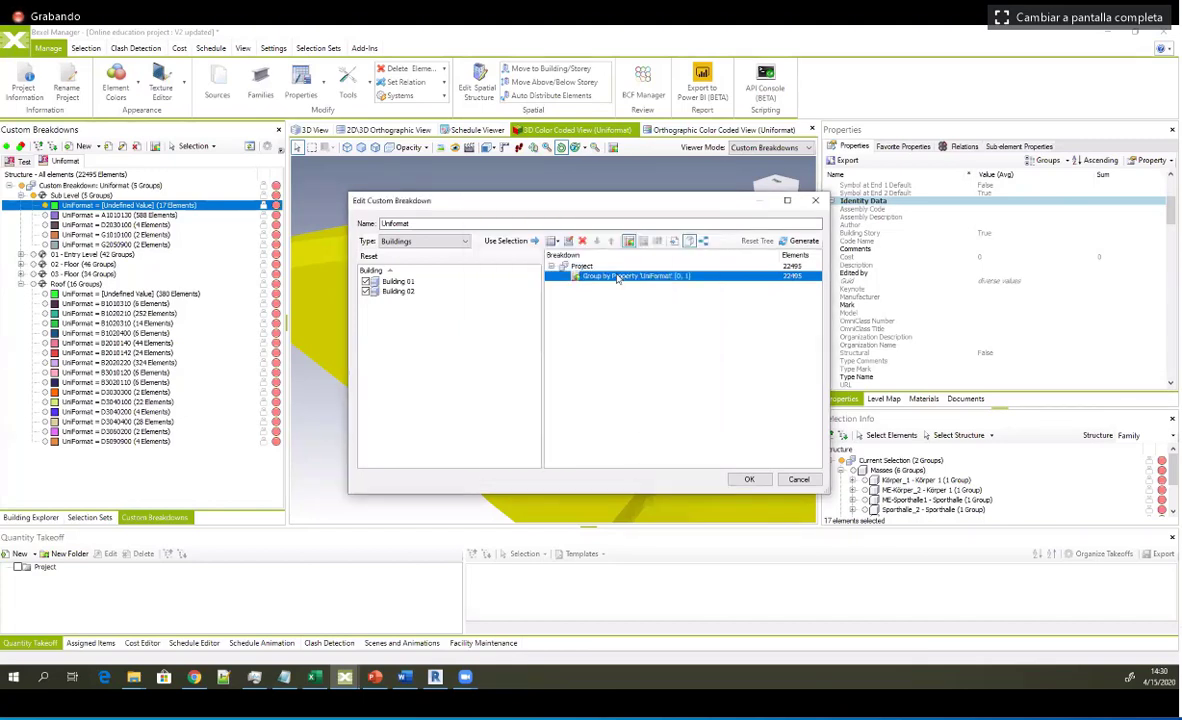
Step: Add a nested UniFormat rule under the first-character rule, using a substring starting at position 2 with length 2
right_click(617, 278)
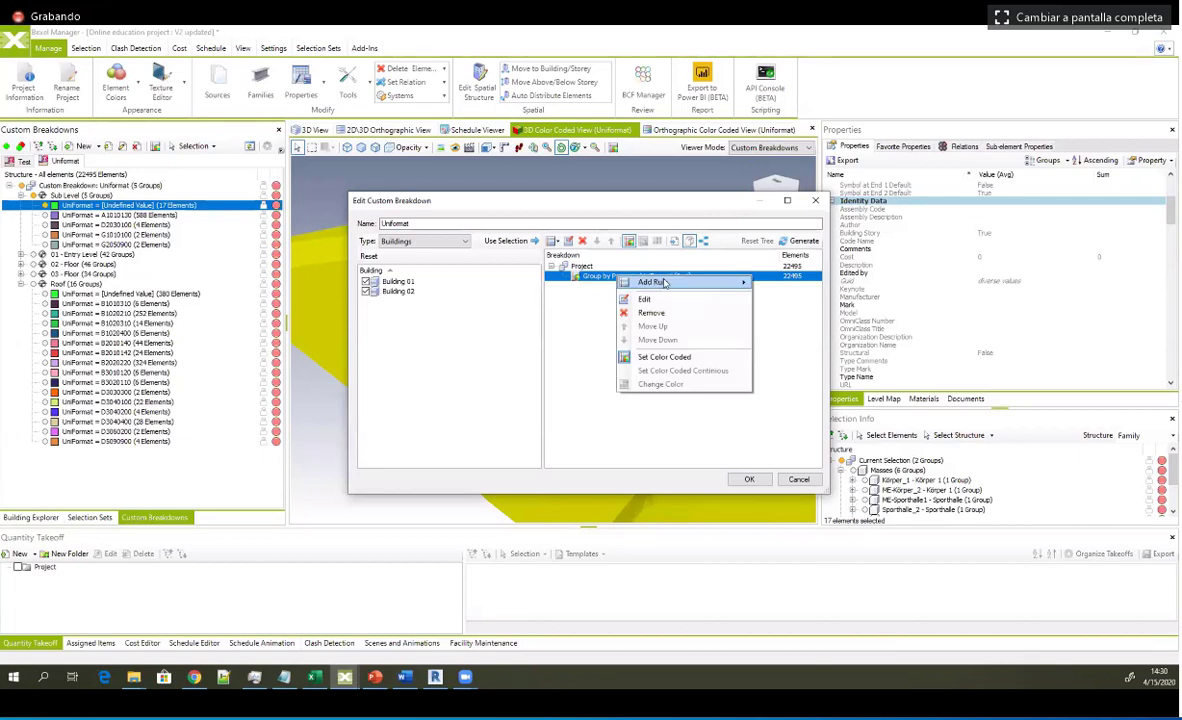
mouse_move(664, 283)
left_click(724, 358)
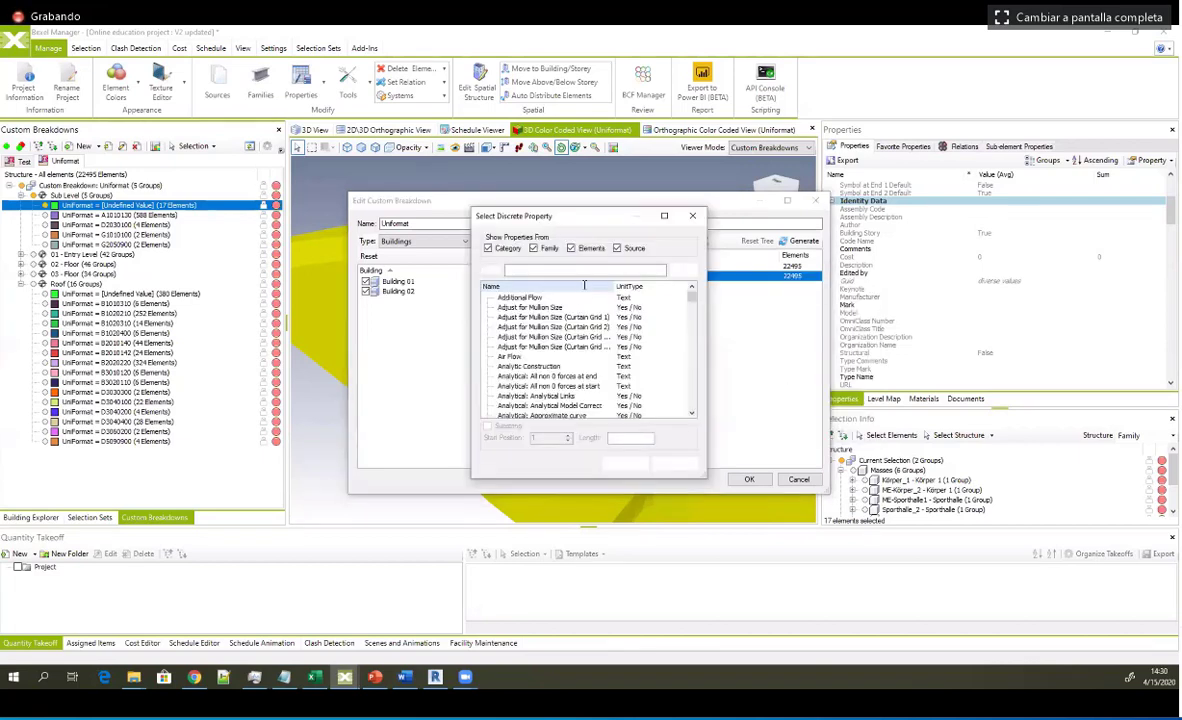
type("un")
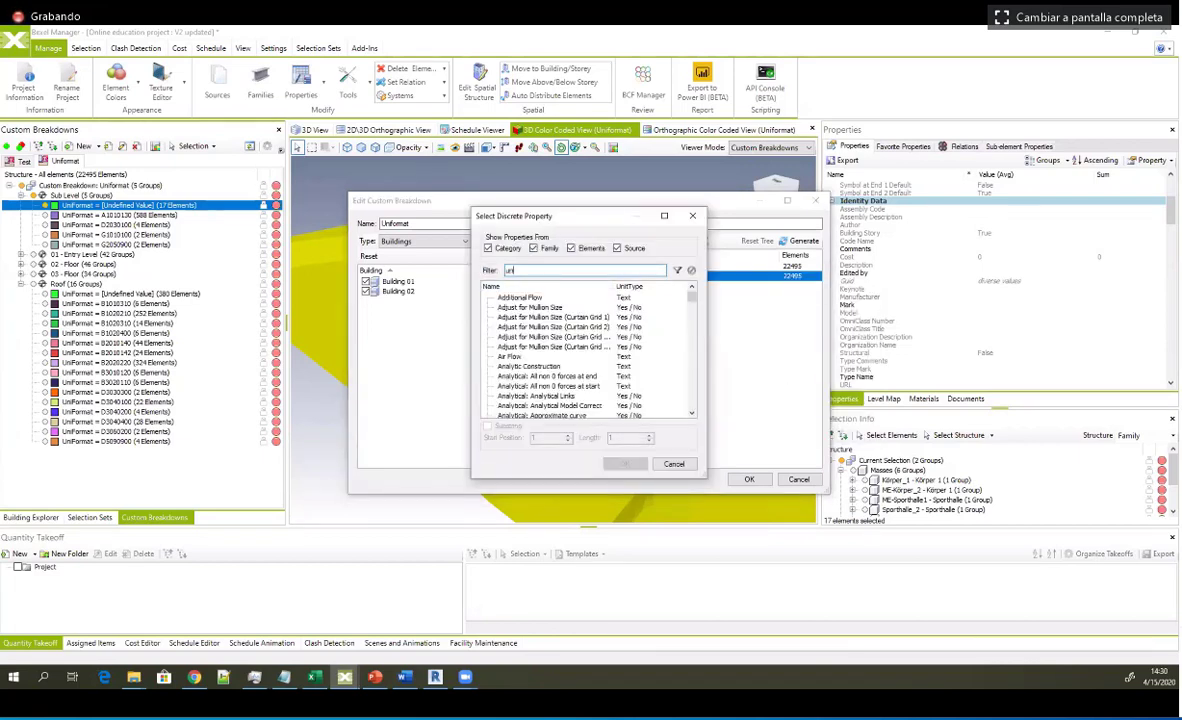
type("i")
left_click(677, 271)
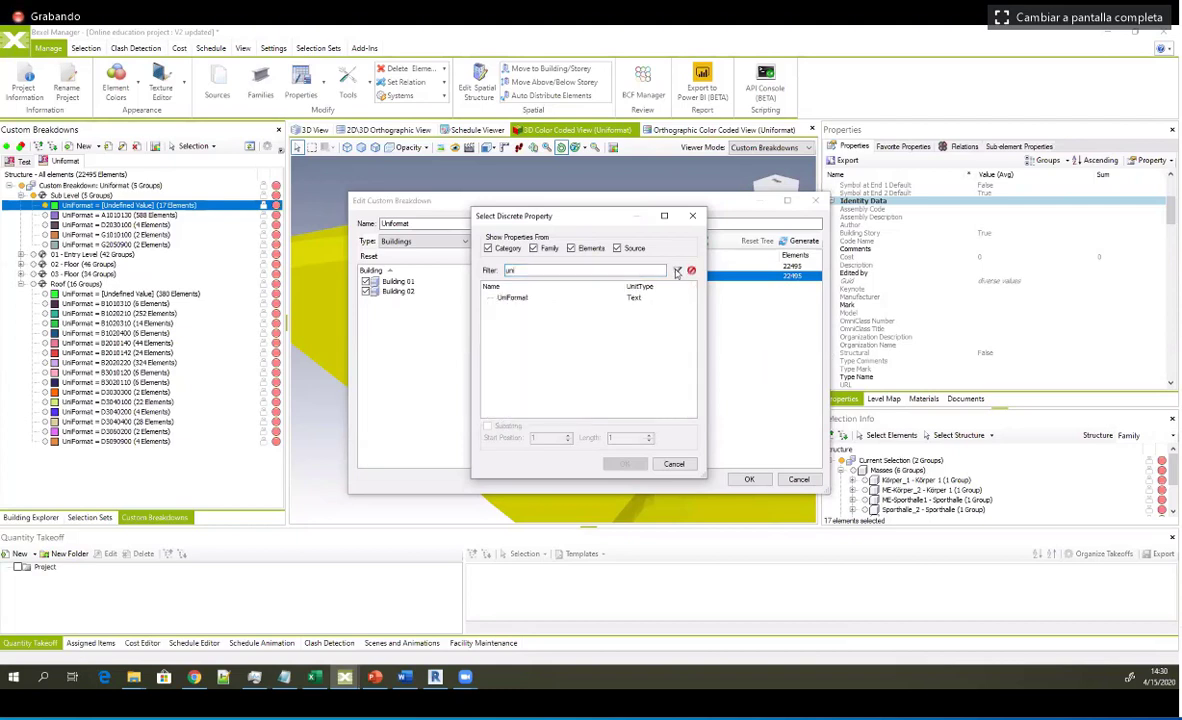
left_click(511, 299)
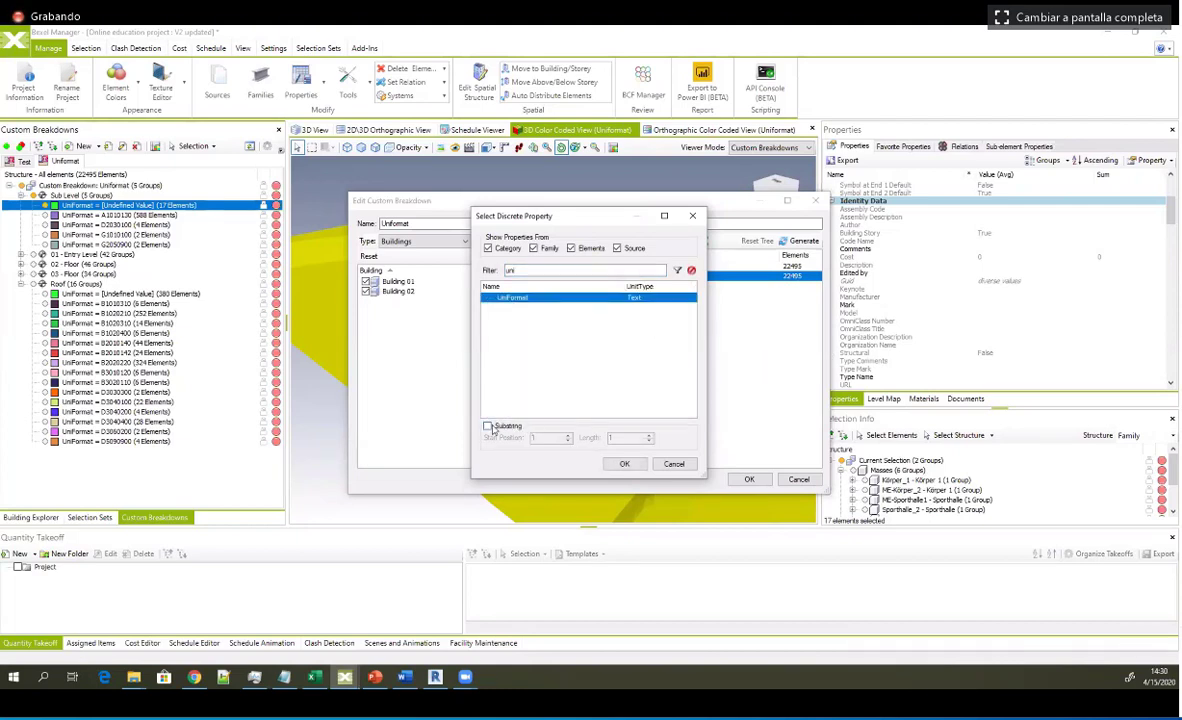
left_click(488, 426)
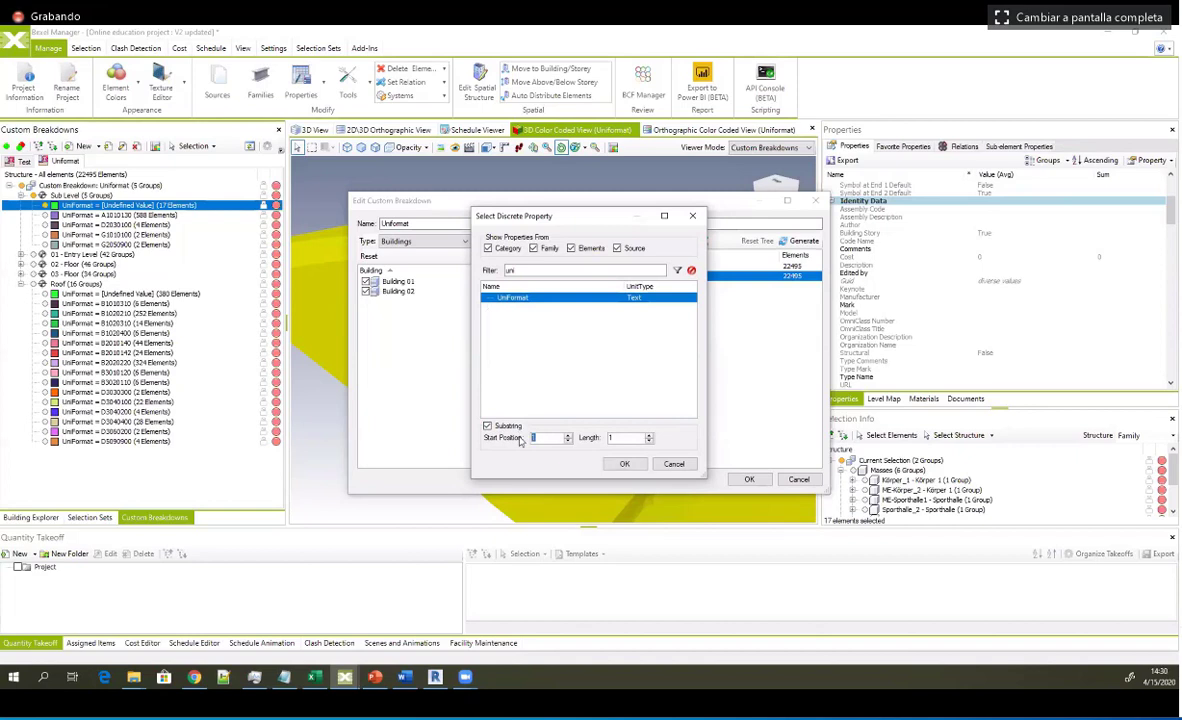
type("2")
left_click(650, 435)
left_click(622, 465)
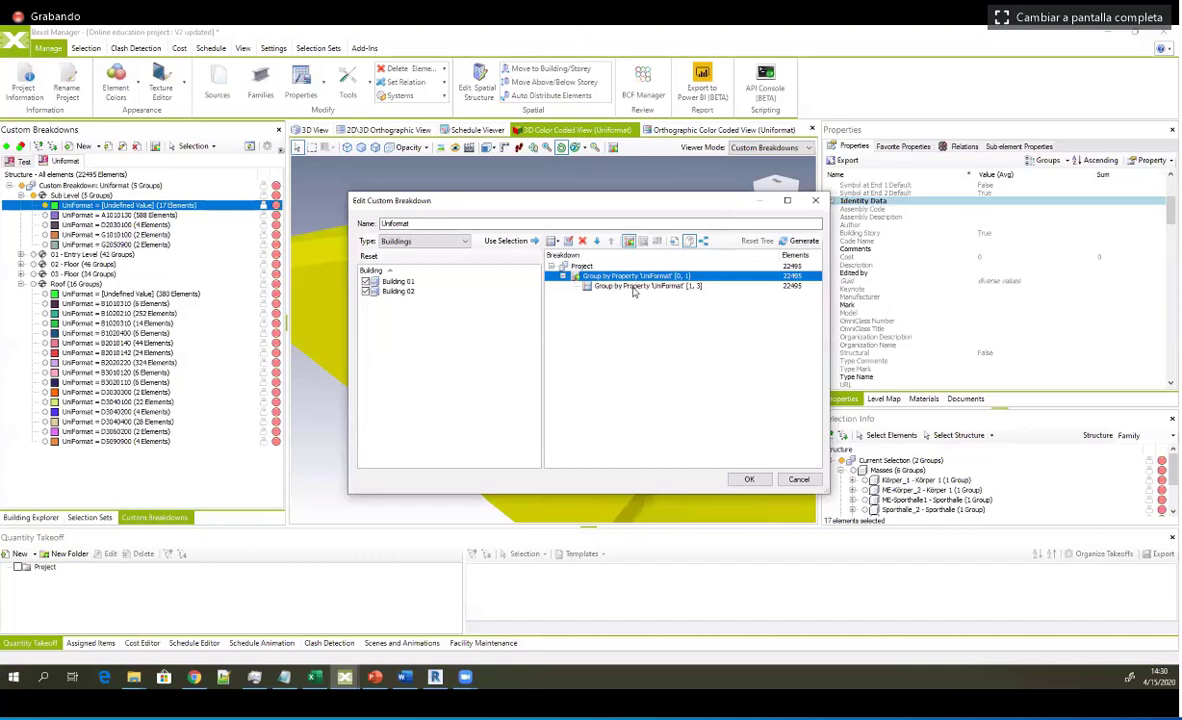
Step: Add a third nested rule under the two-character rule, grouping by the full UniFormat property without a substring
right_click(633, 288)
mouse_move(710, 298)
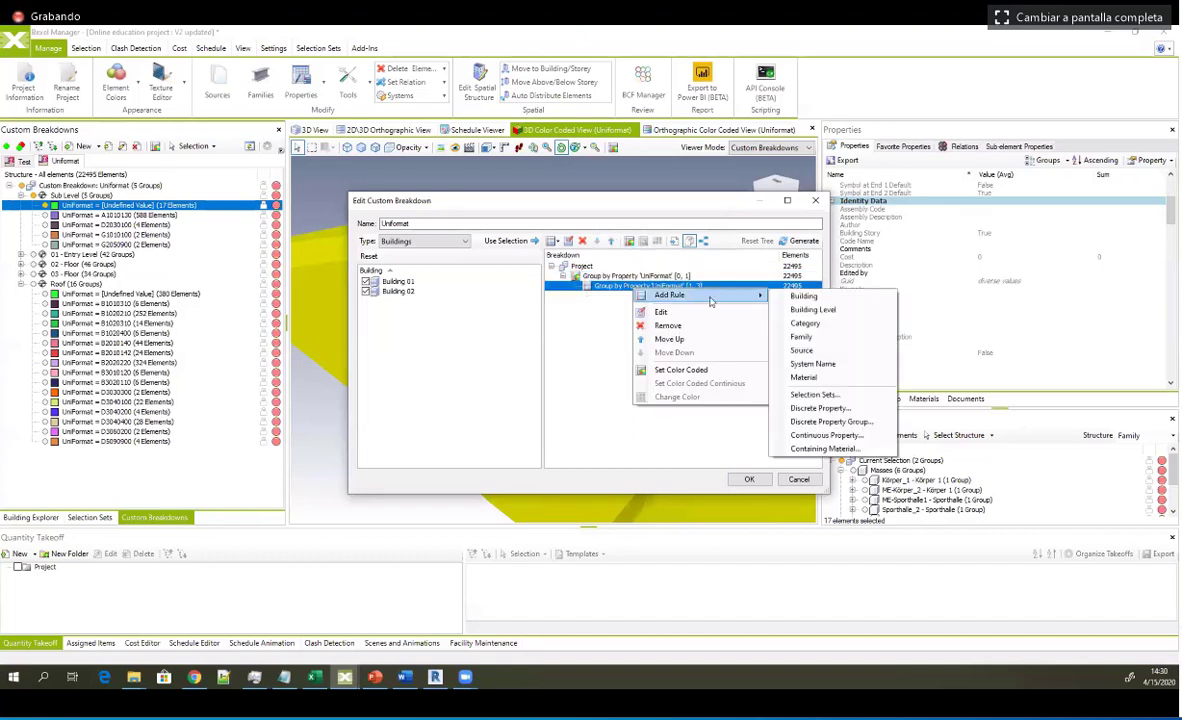
left_click(808, 408)
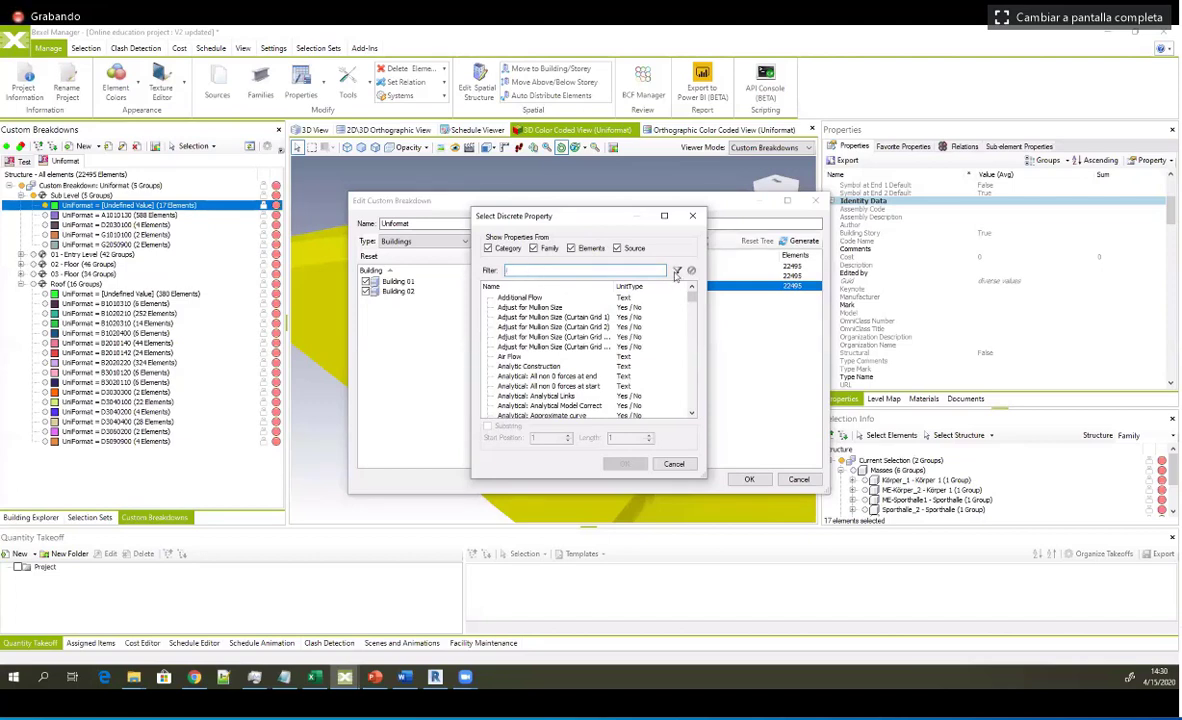
type("uni")
left_click(512, 298)
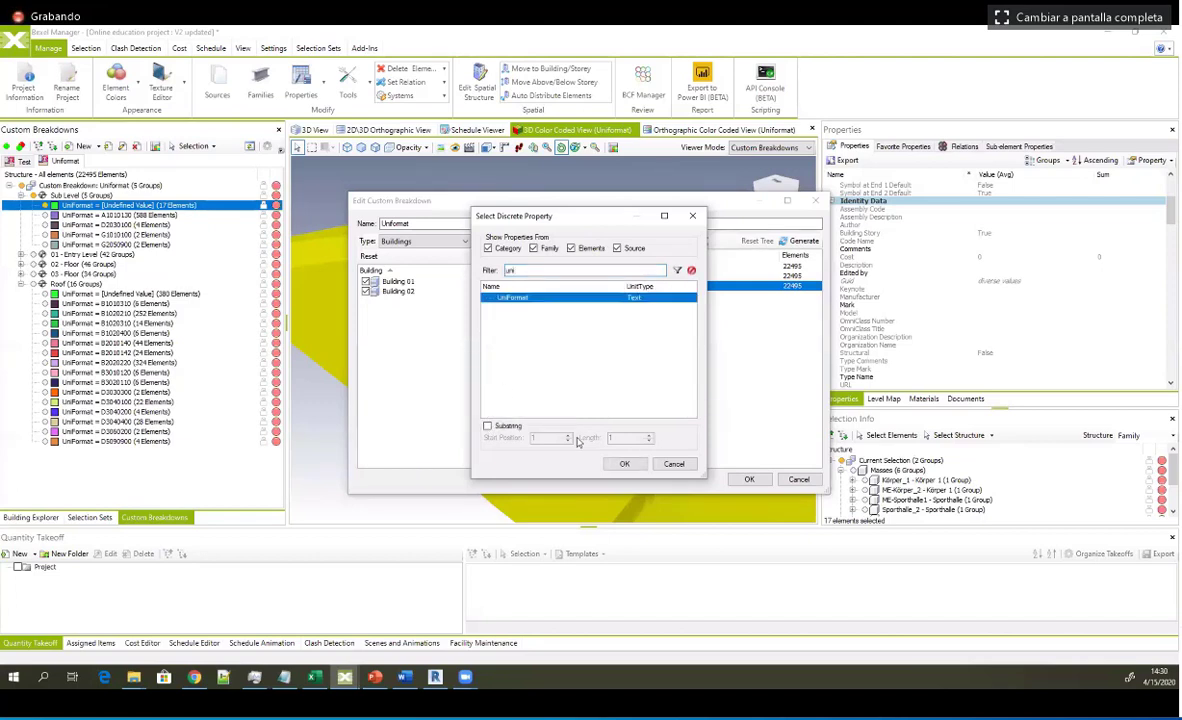
left_click(488, 426)
left_click(490, 426)
left_click(623, 464)
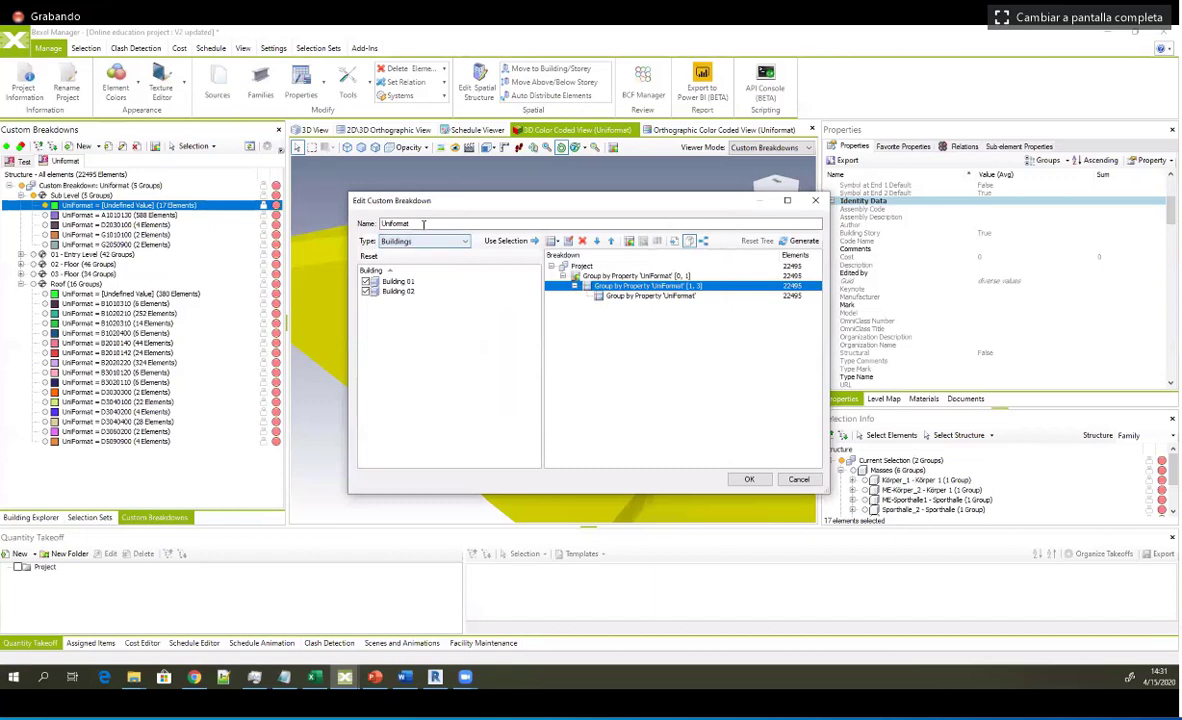
Step: Set the full UniFormat rule as color coded and apply the edited Uniformat breakdown
left_click(382, 224)
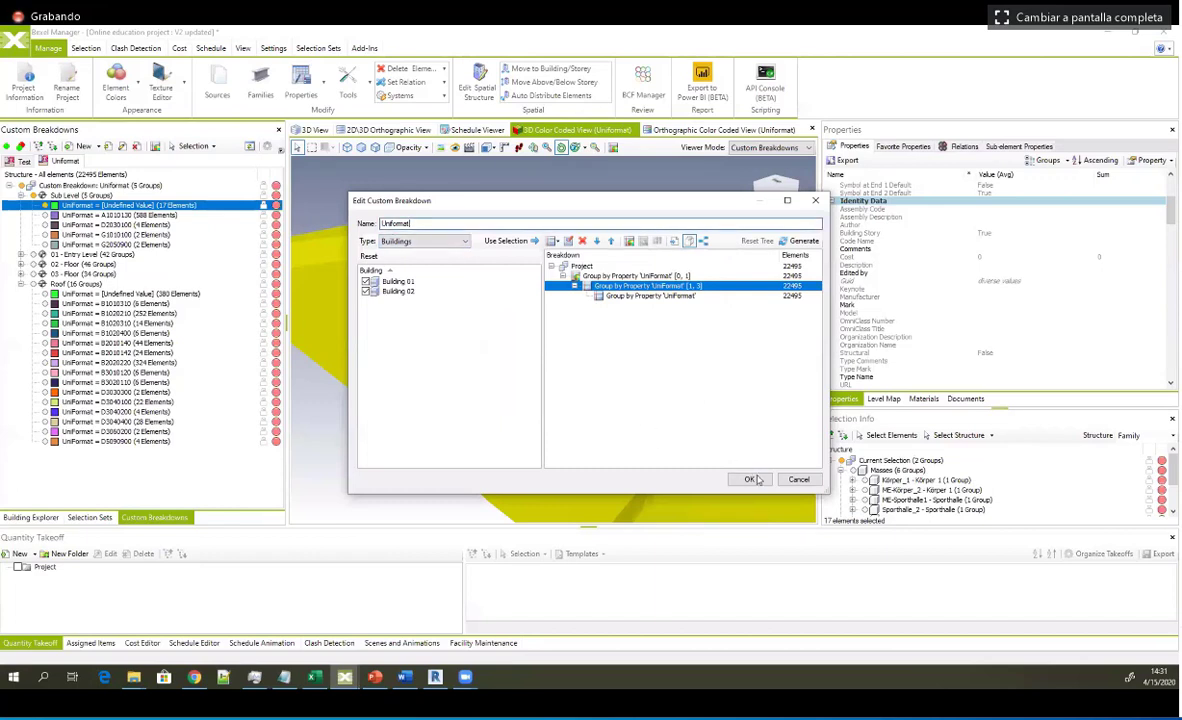
left_click(645, 296)
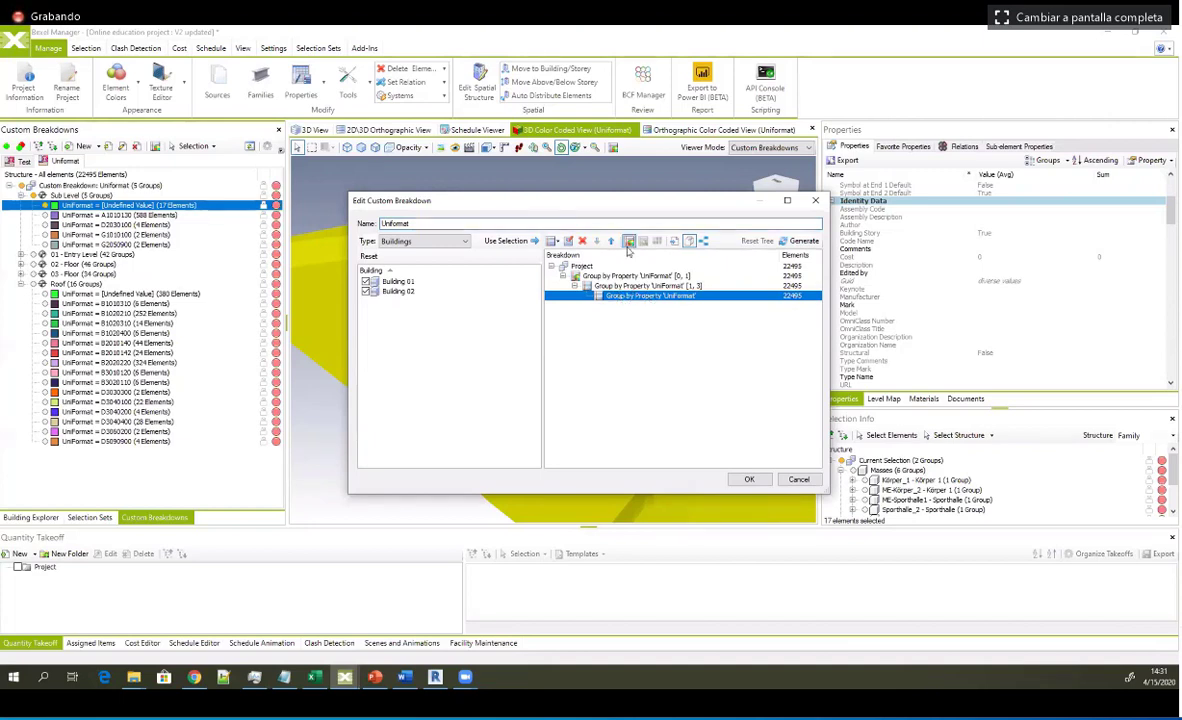
left_click(748, 480)
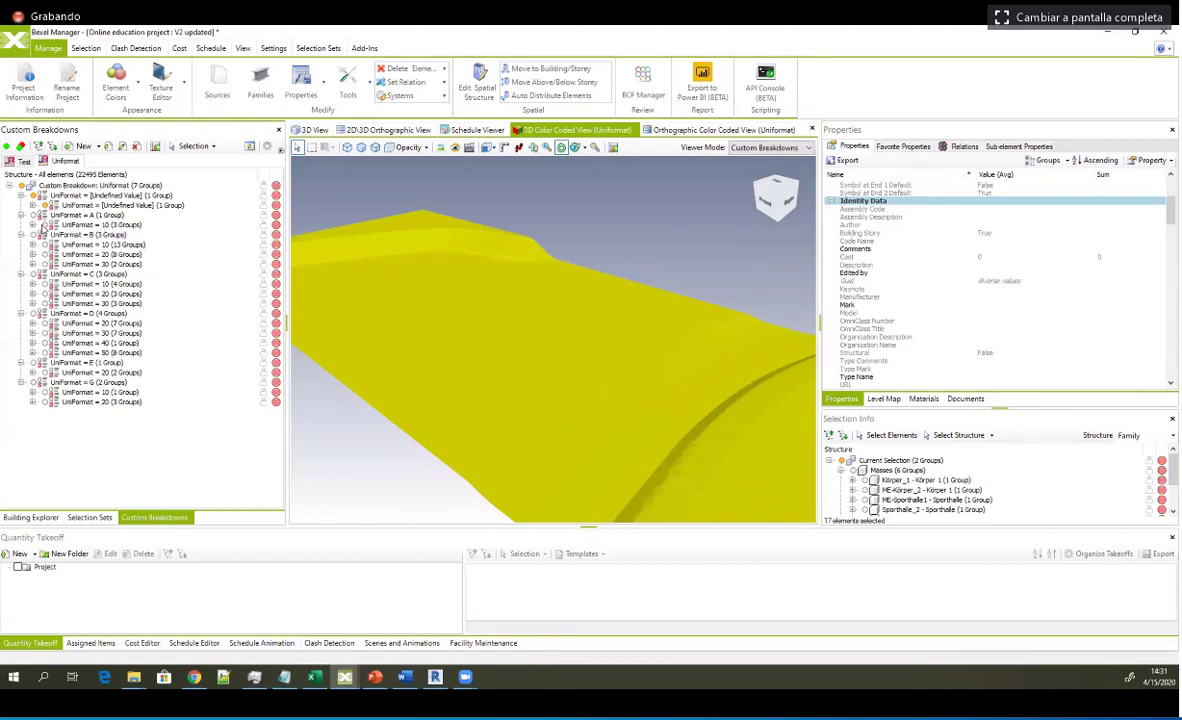
Step: Expand group 10 under A and groups 10, 20 and 30 under B to examine their full UniFormat codes
left_click(32, 225)
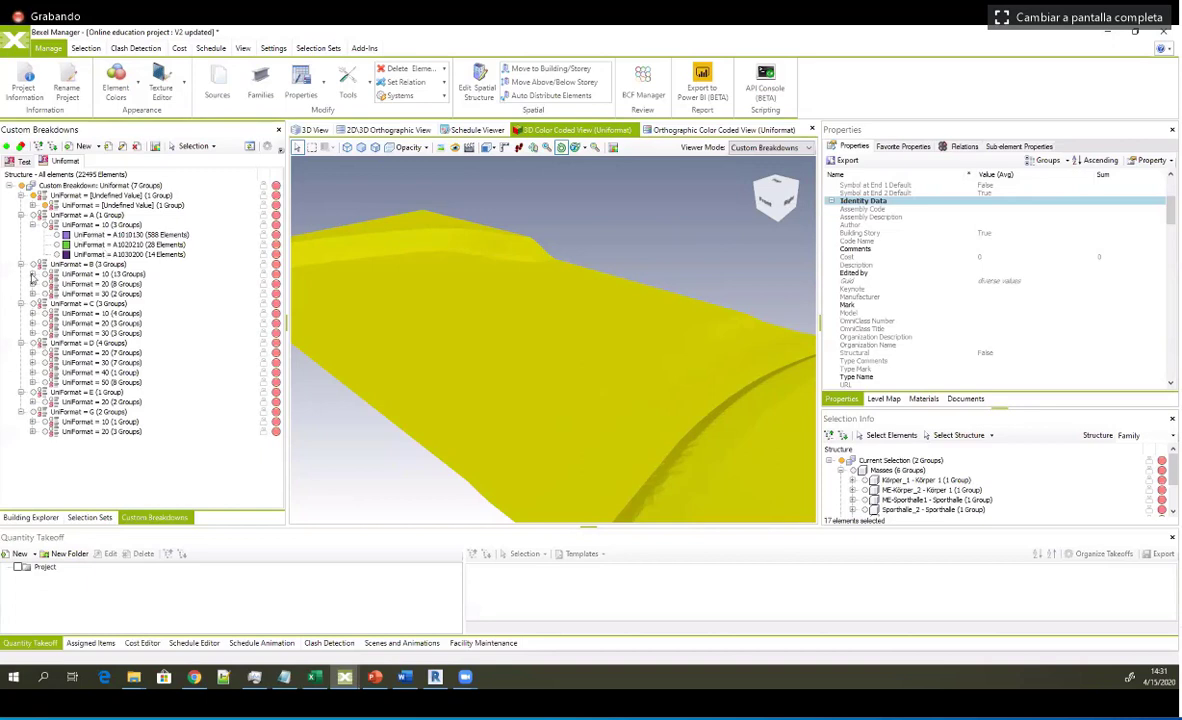
left_click(32, 274)
left_click(33, 411)
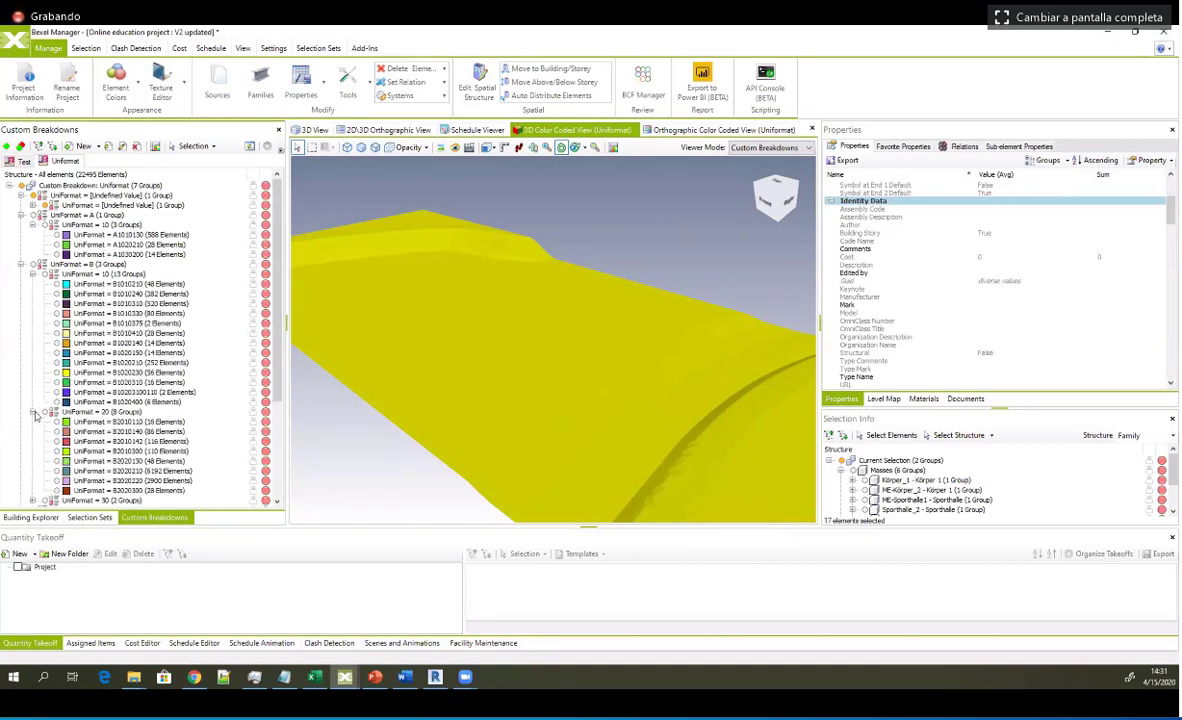
scroll(106, 372, "down", 5)
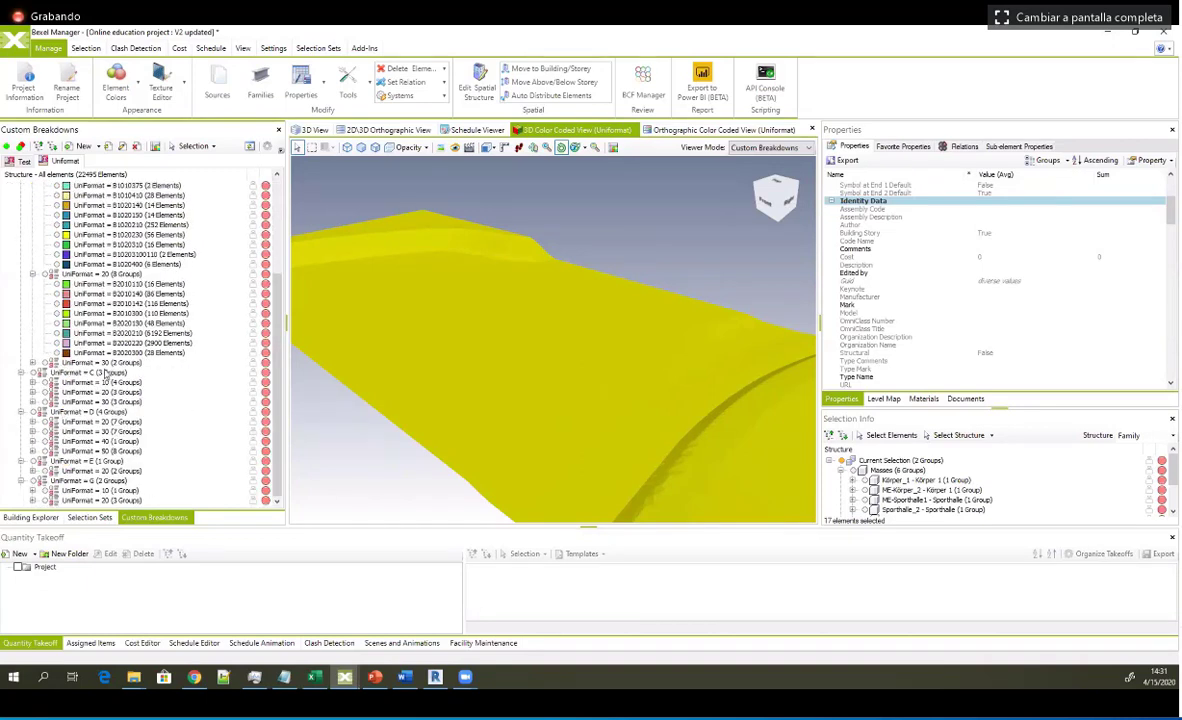
left_click(33, 363)
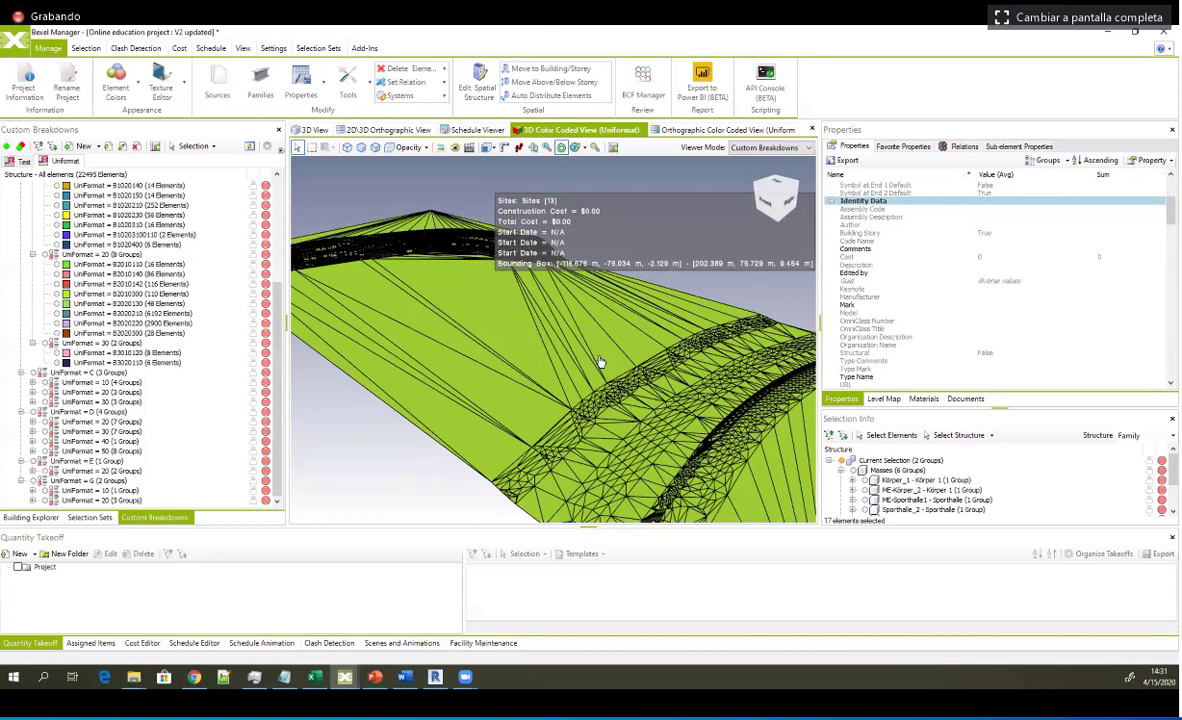
Step: Show all elements in the 3D color coded view and inspect both buildings colored by UniFormat code
scroll(600, 362, "down", 2)
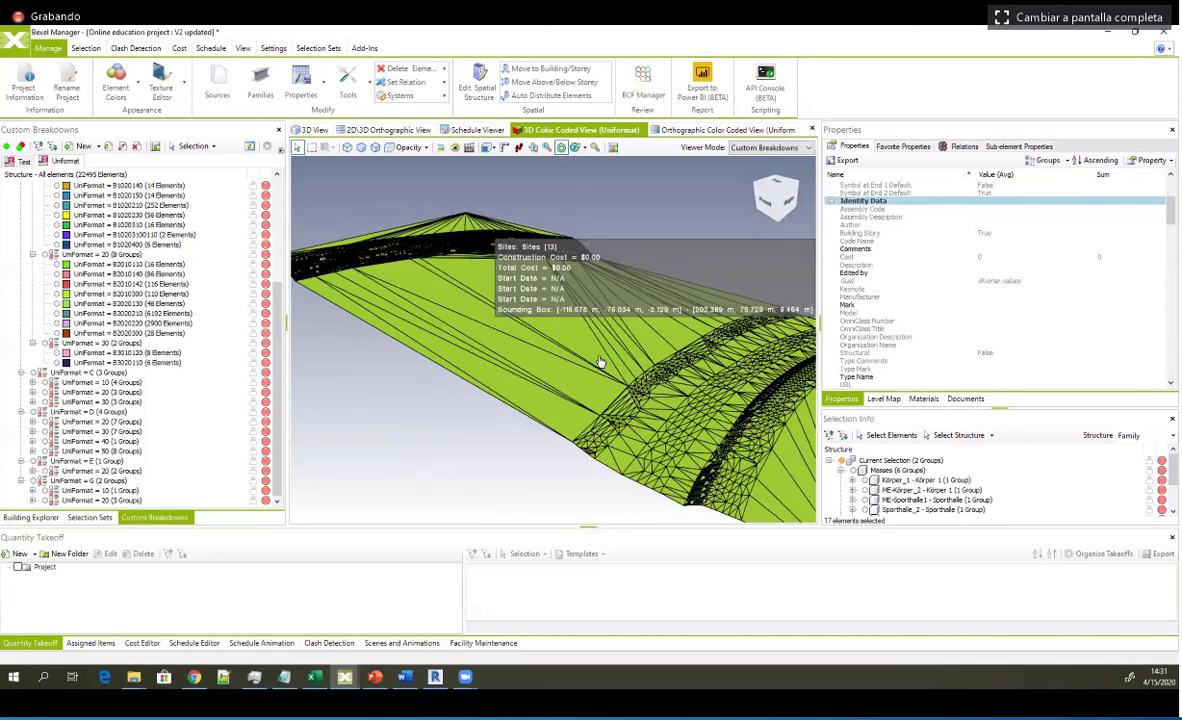
scroll(600, 362, "up", 2)
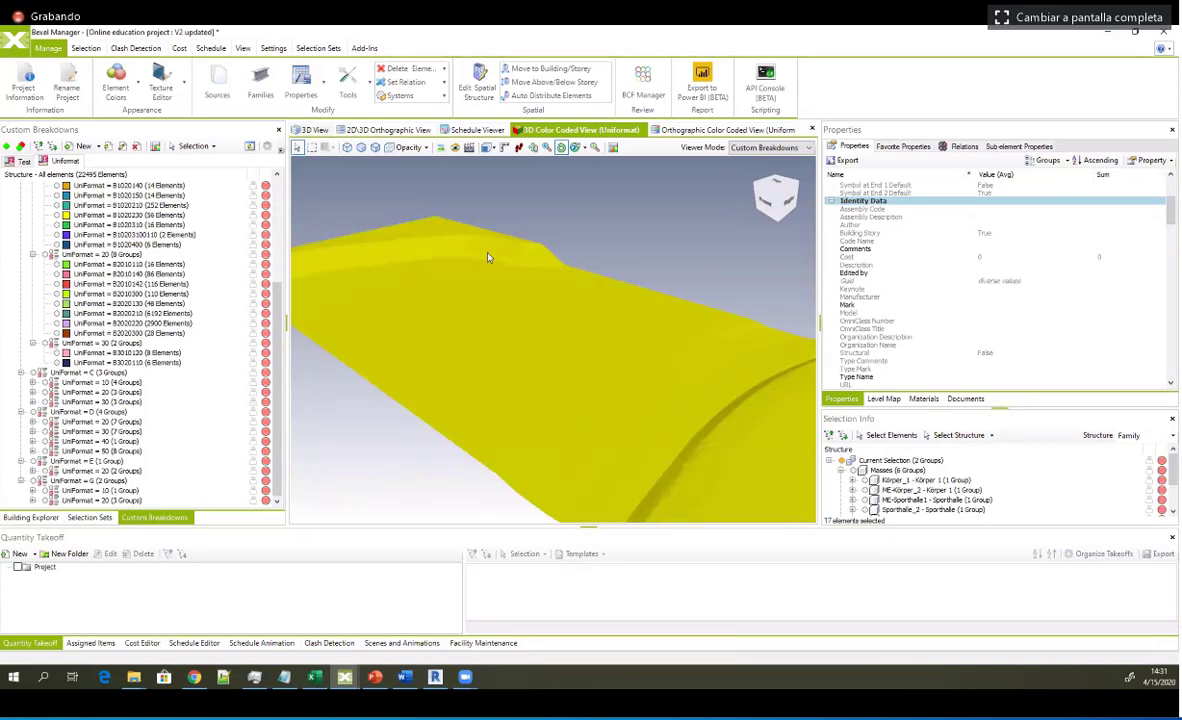
right_click(464, 266)
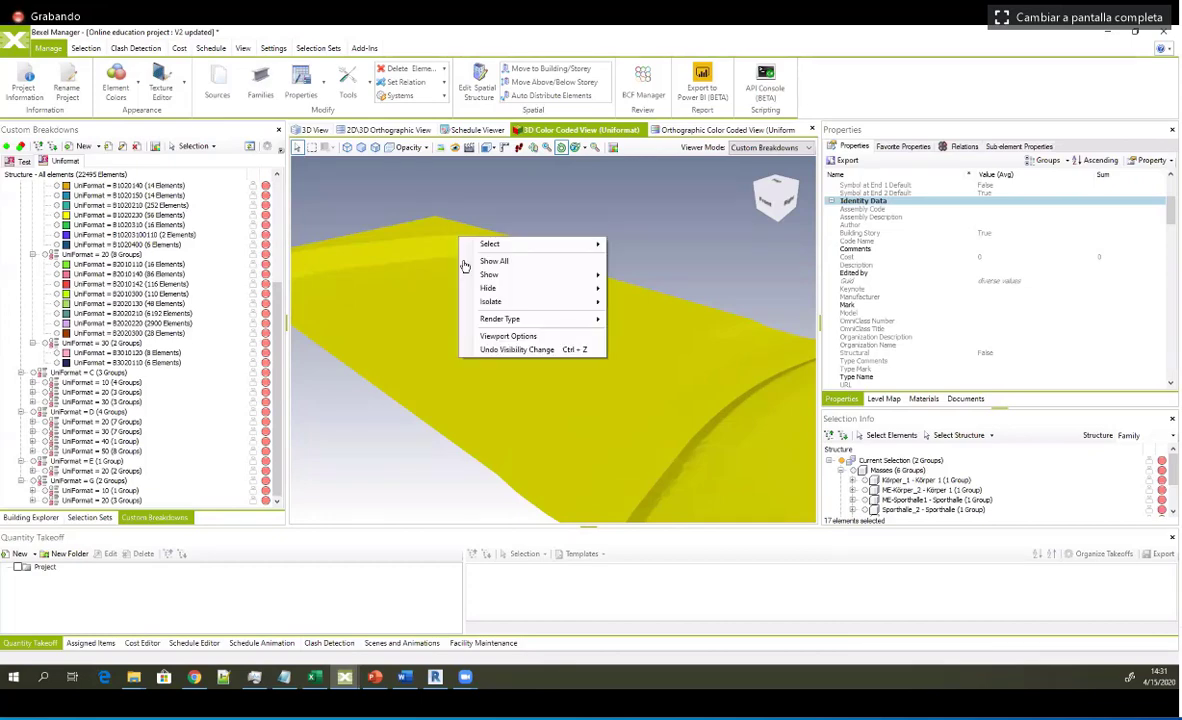
left_click(466, 262)
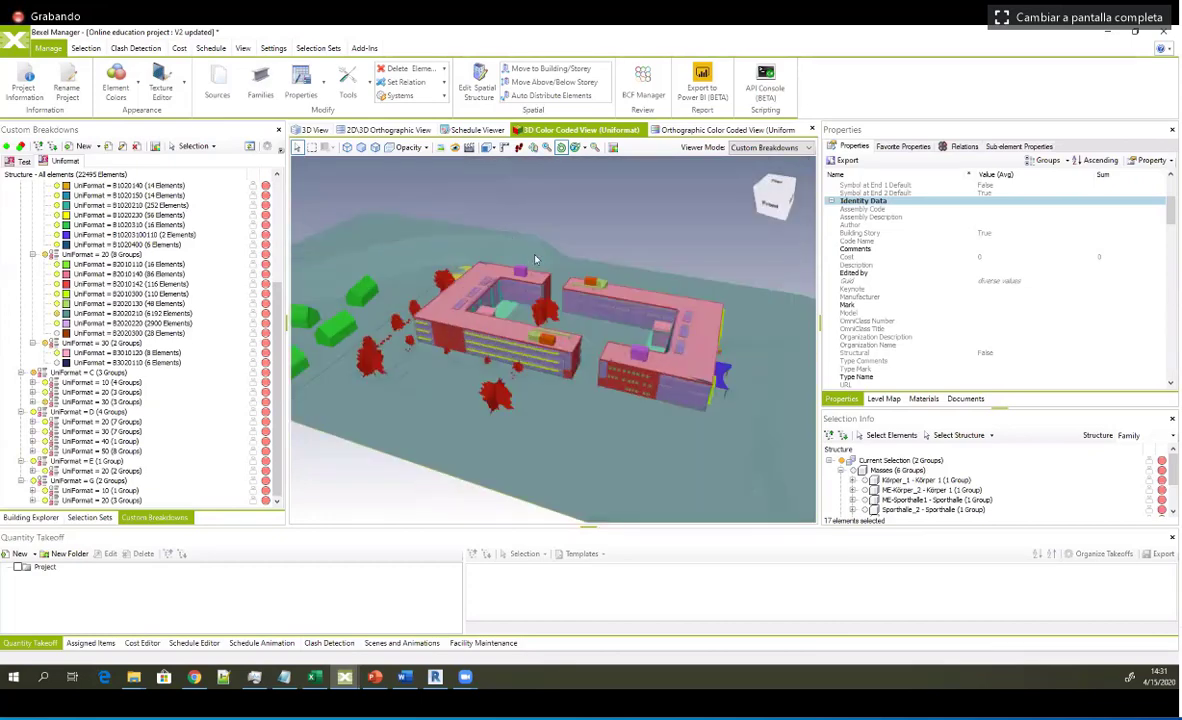
scroll(460, 255, "up", 5)
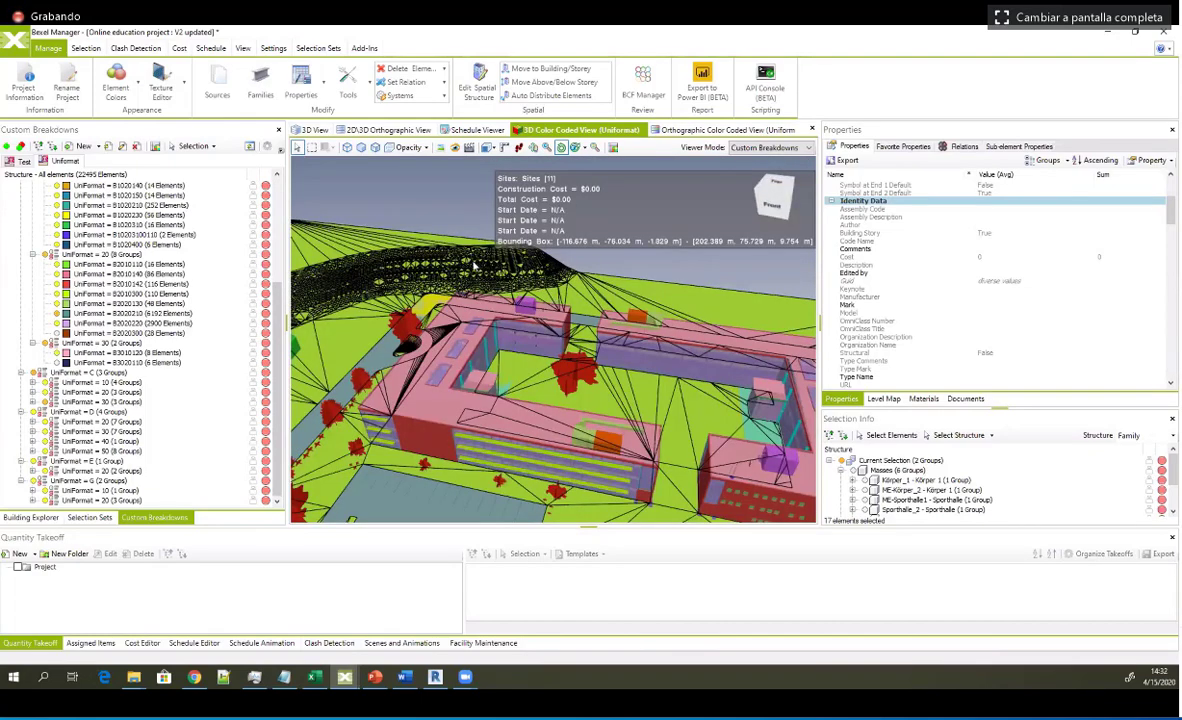
scroll(474, 265, "down", 3)
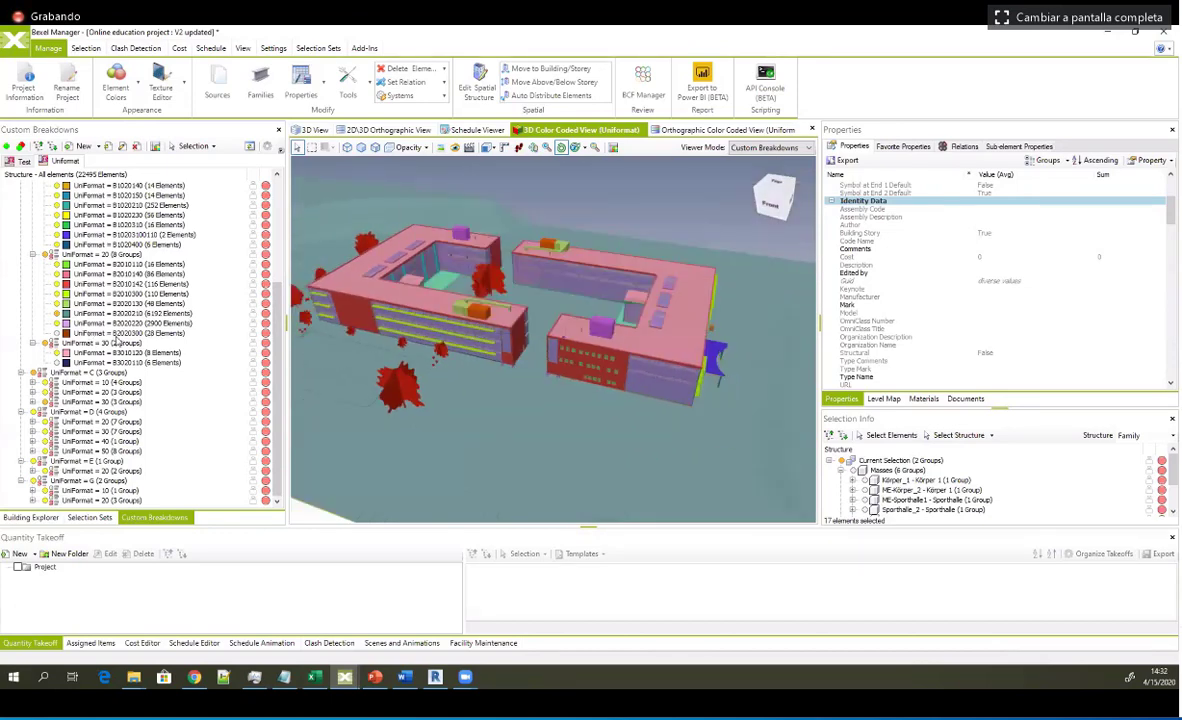
Step: Create a new blank custom breakdown and name it Rooms
scroll(107, 320, "up", 5)
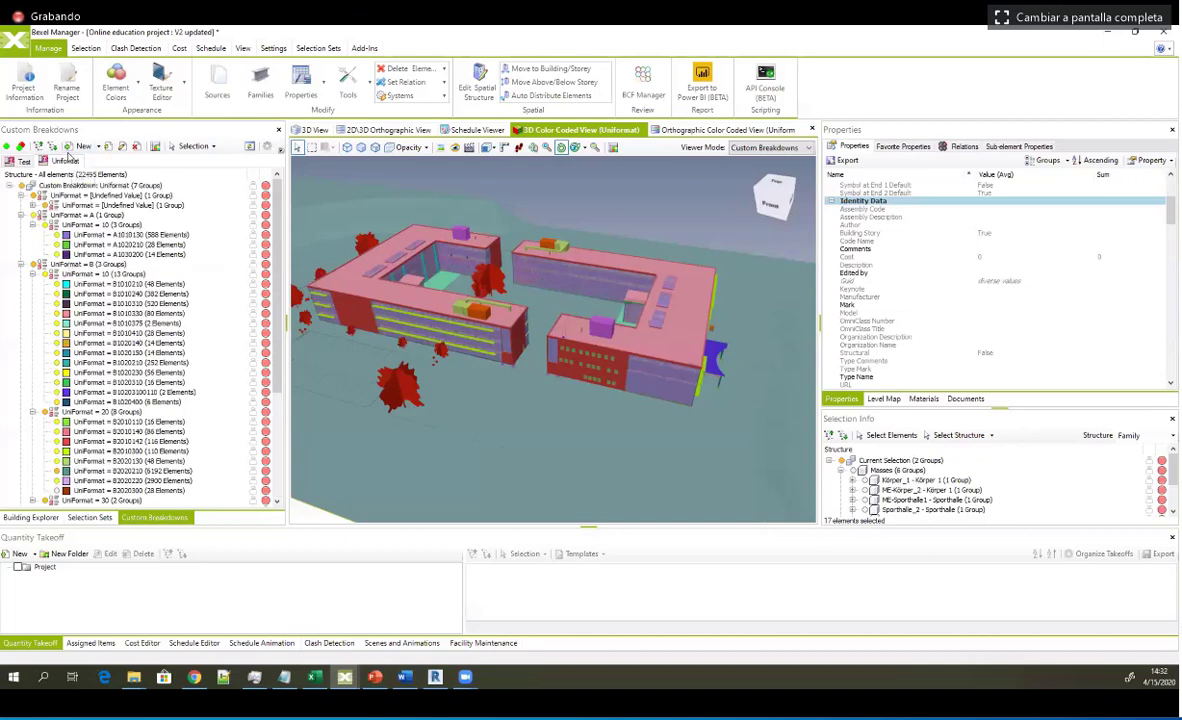
left_click(82, 146)
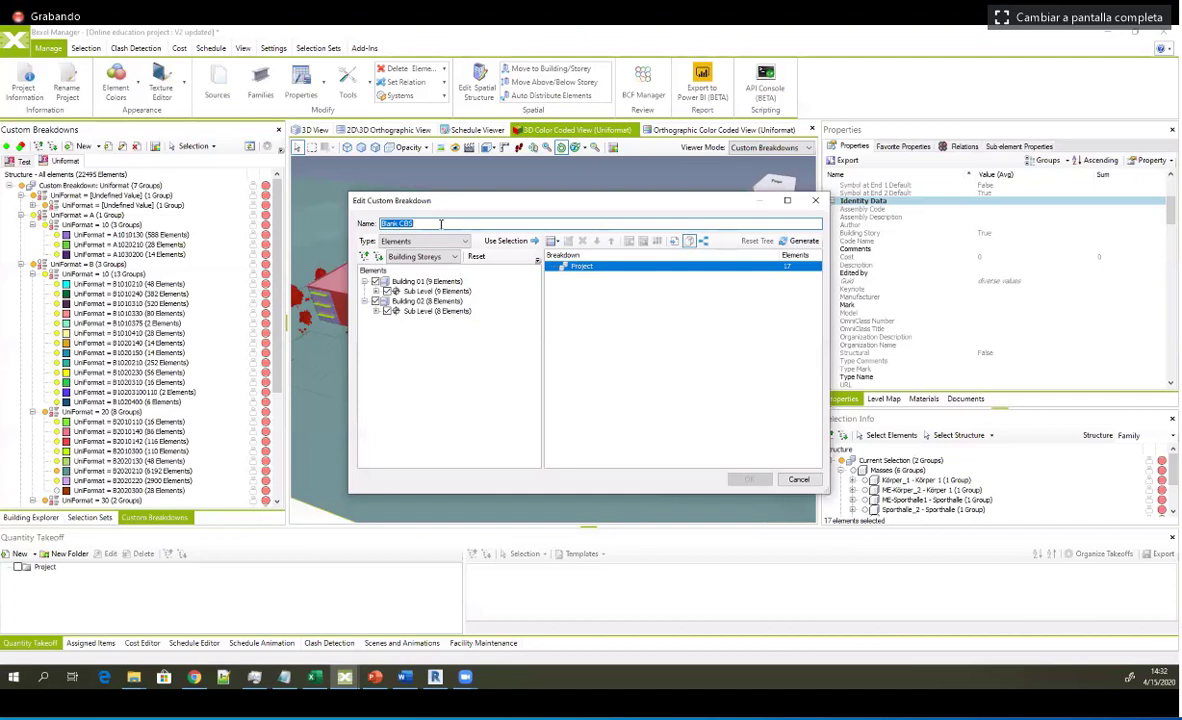
type("Rooms")
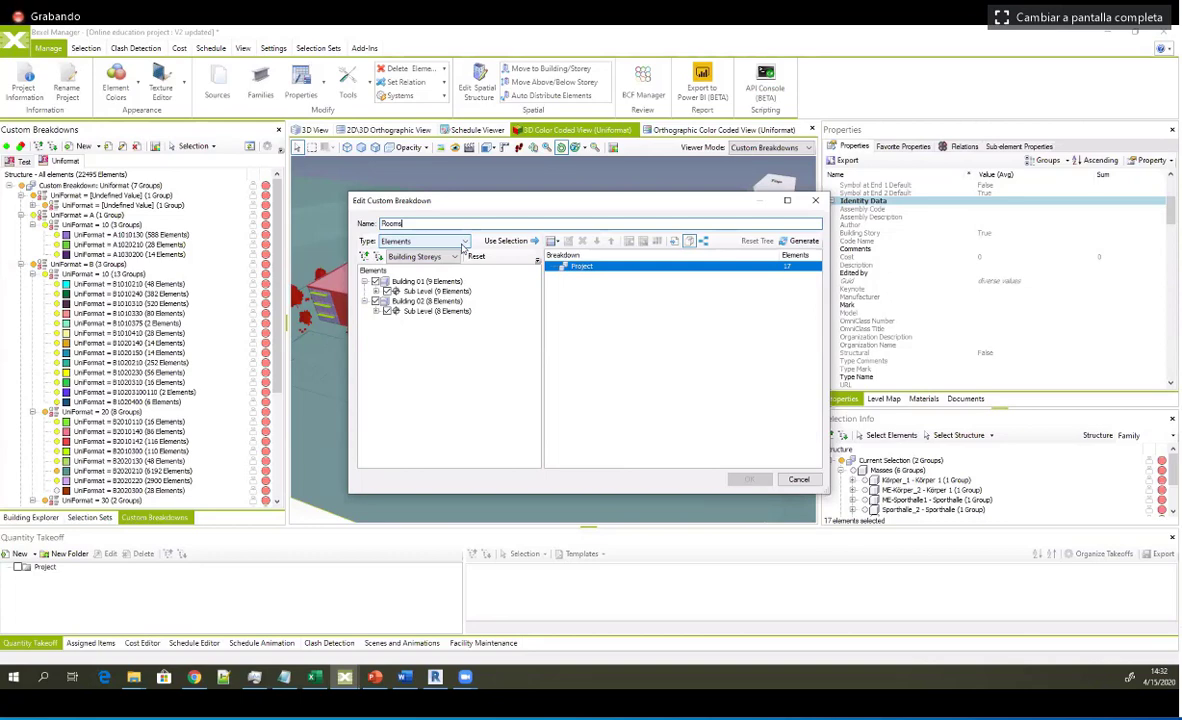
Step: Set the Rooms breakdown's type to Categories and include the Spaces category
left_click(463, 242)
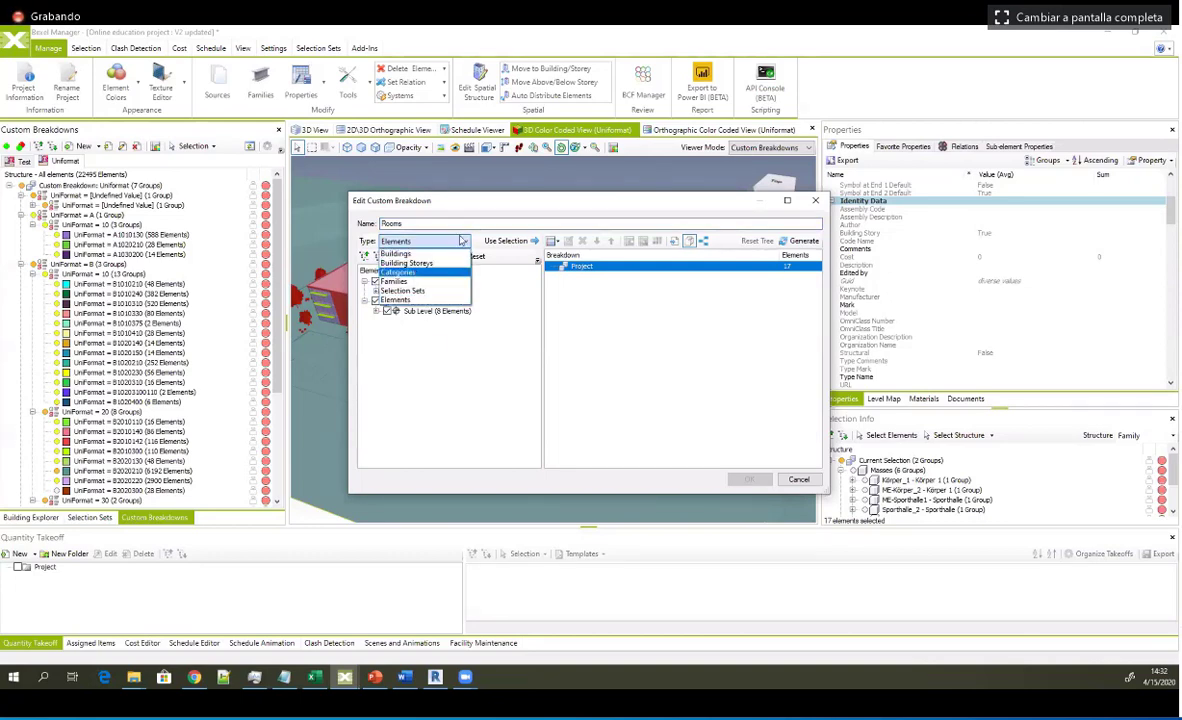
left_click(410, 272)
left_click(410, 281)
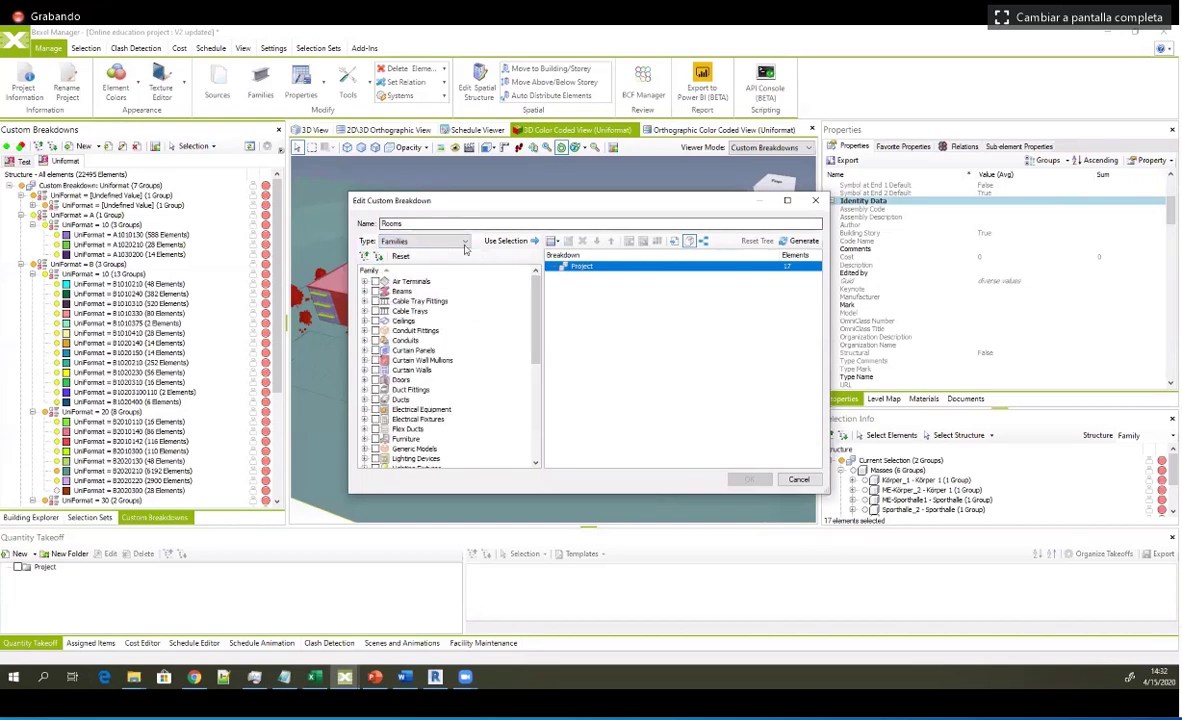
left_click(431, 240)
left_click(398, 272)
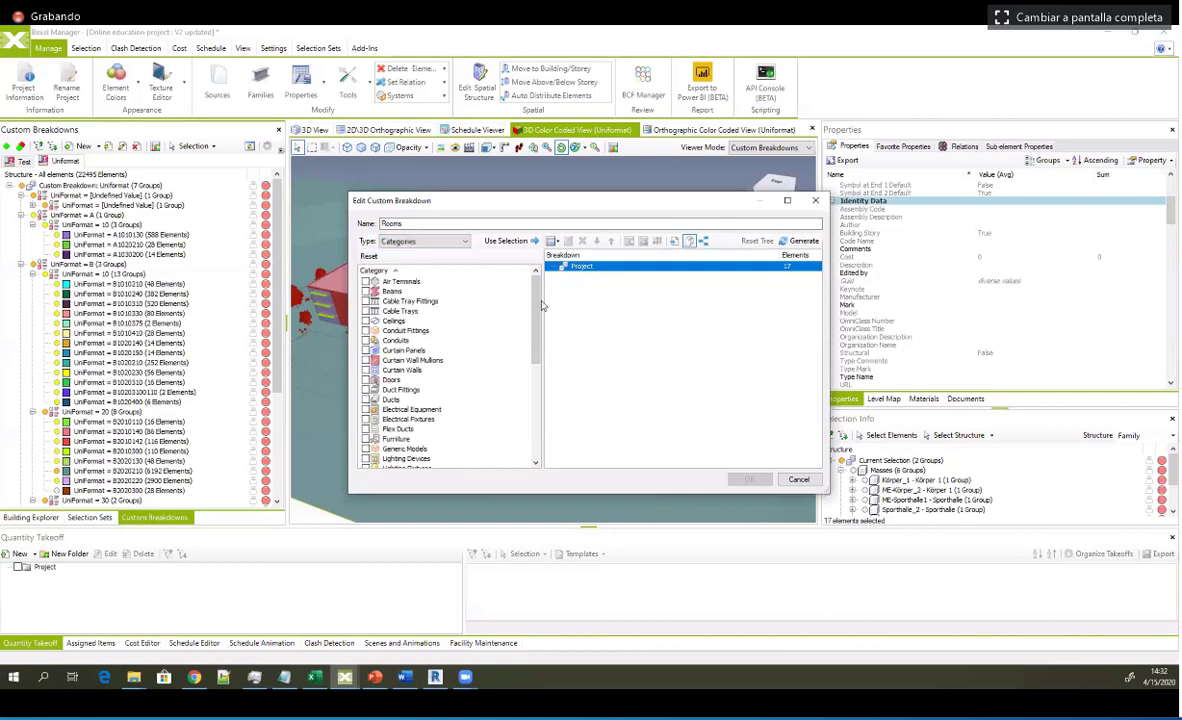
left_click_drag(537, 300, 531, 425)
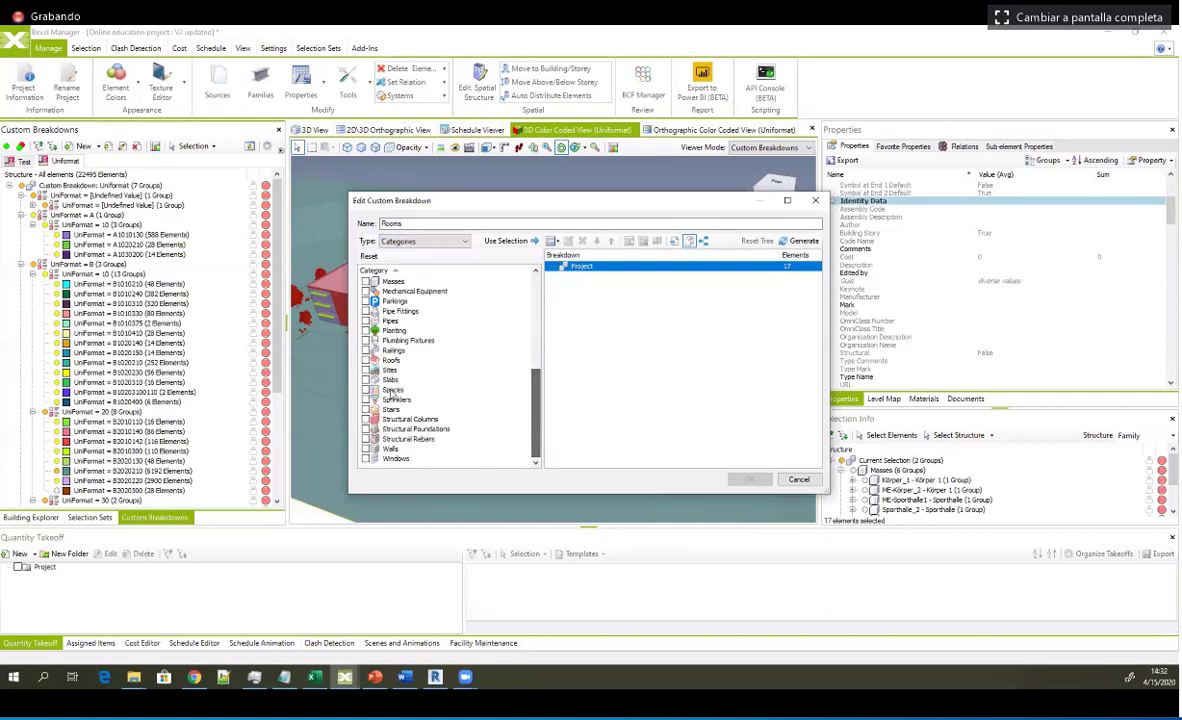
left_click(391, 390)
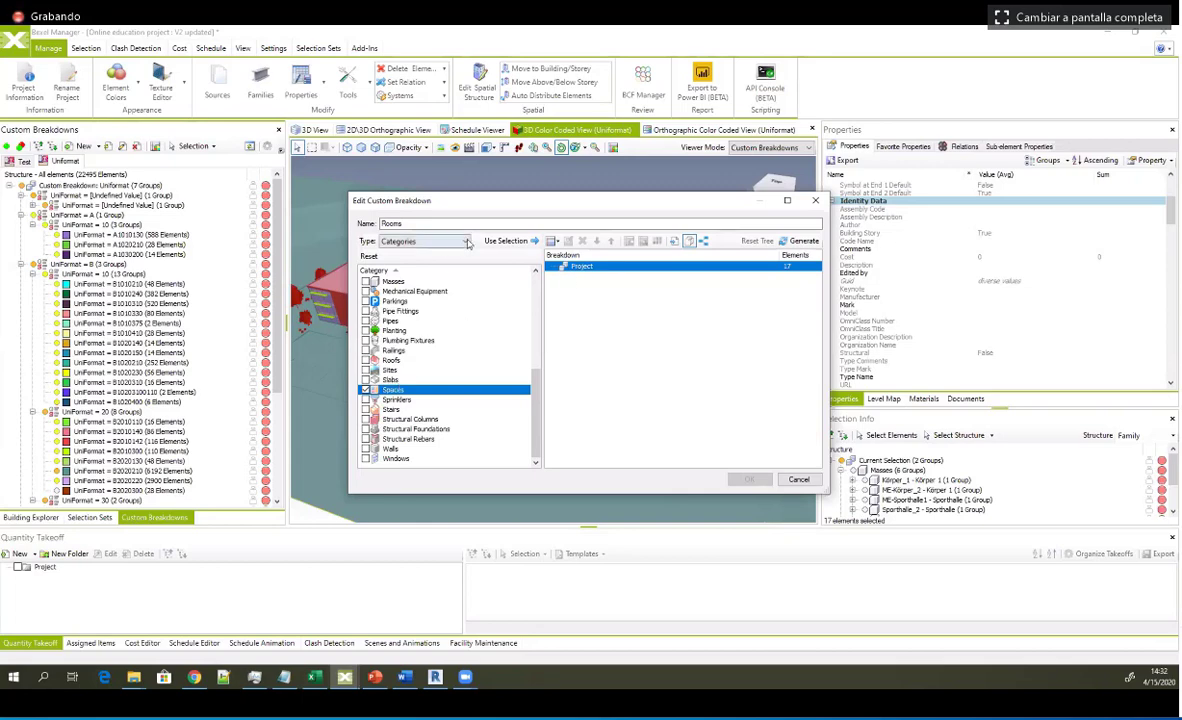
Step: Look through the Families and Buildings options for the Rooms breakdown's type, returning it to Categories
left_click(430, 241)
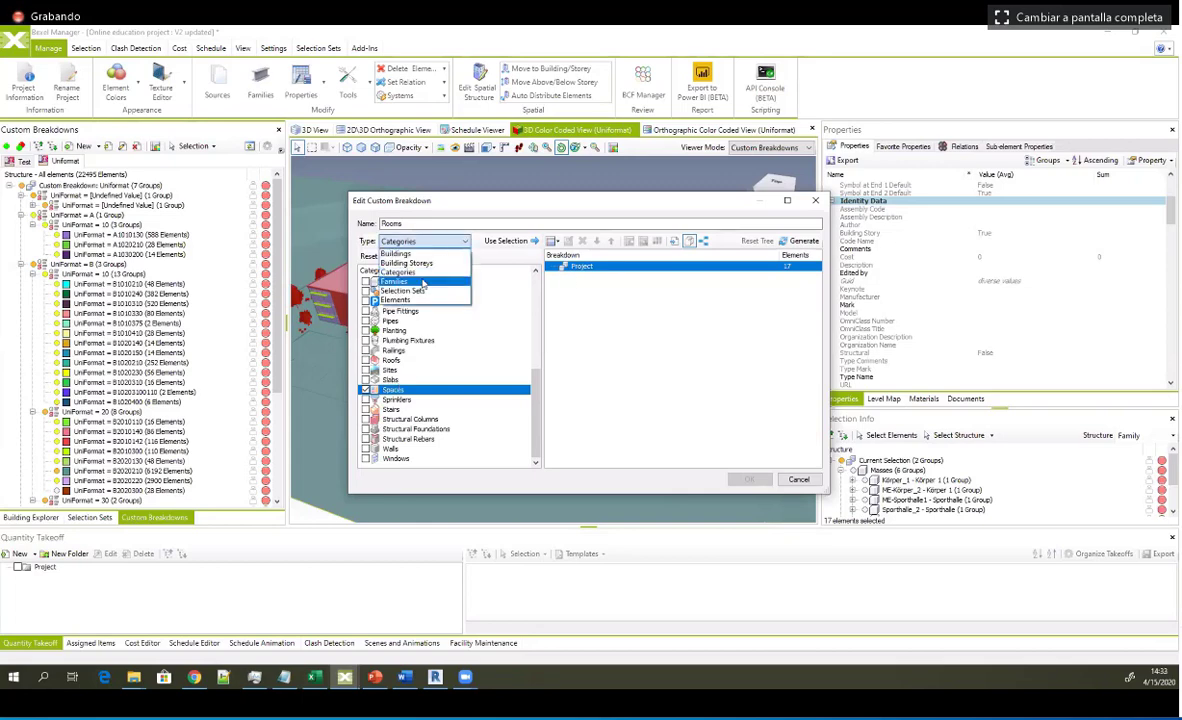
left_click(438, 281)
left_click(438, 243)
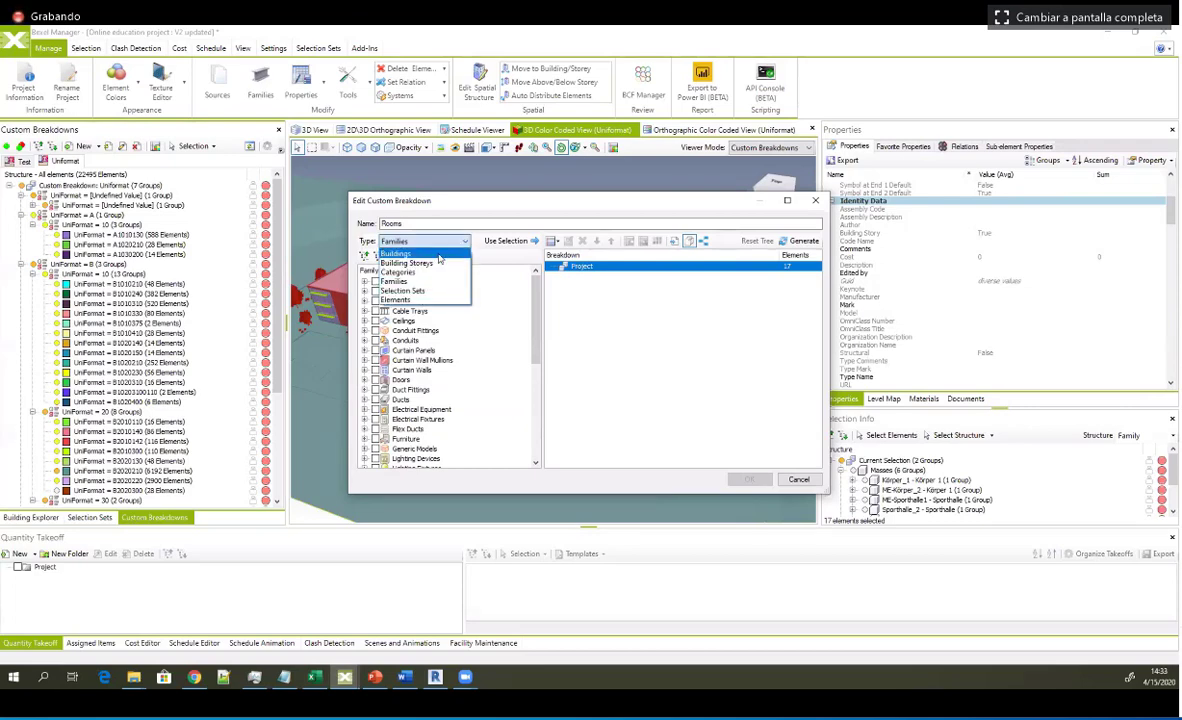
left_click(400, 253)
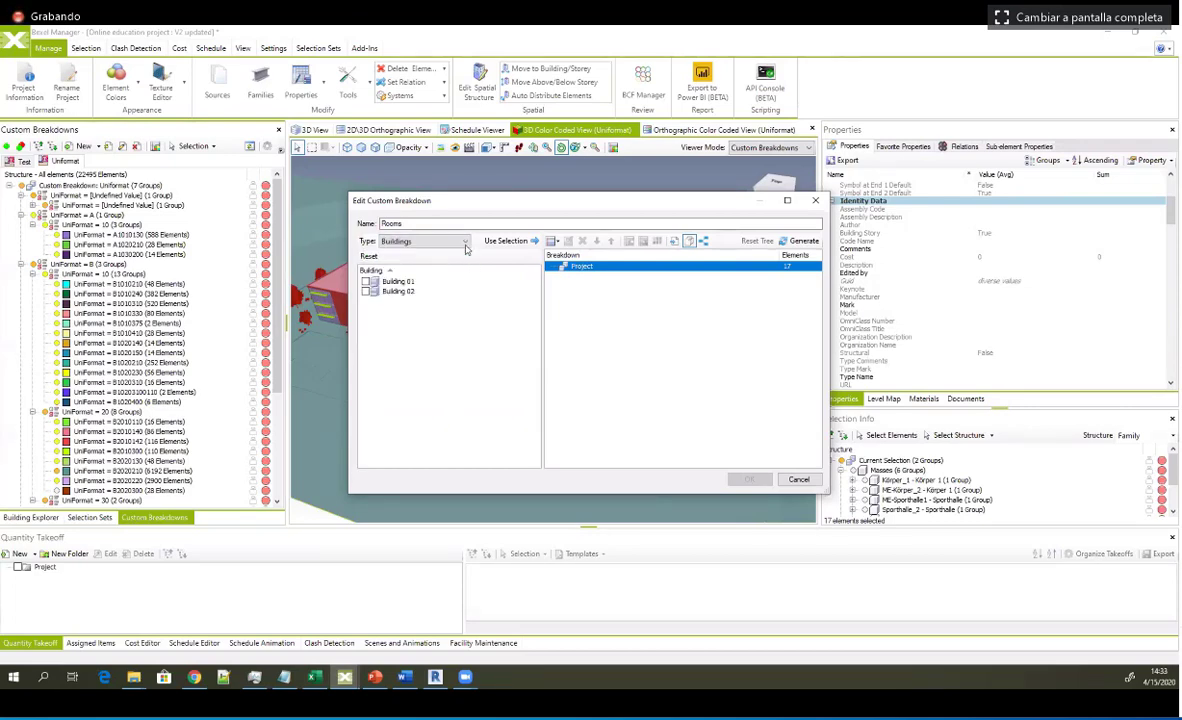
left_click(420, 242)
left_click(400, 273)
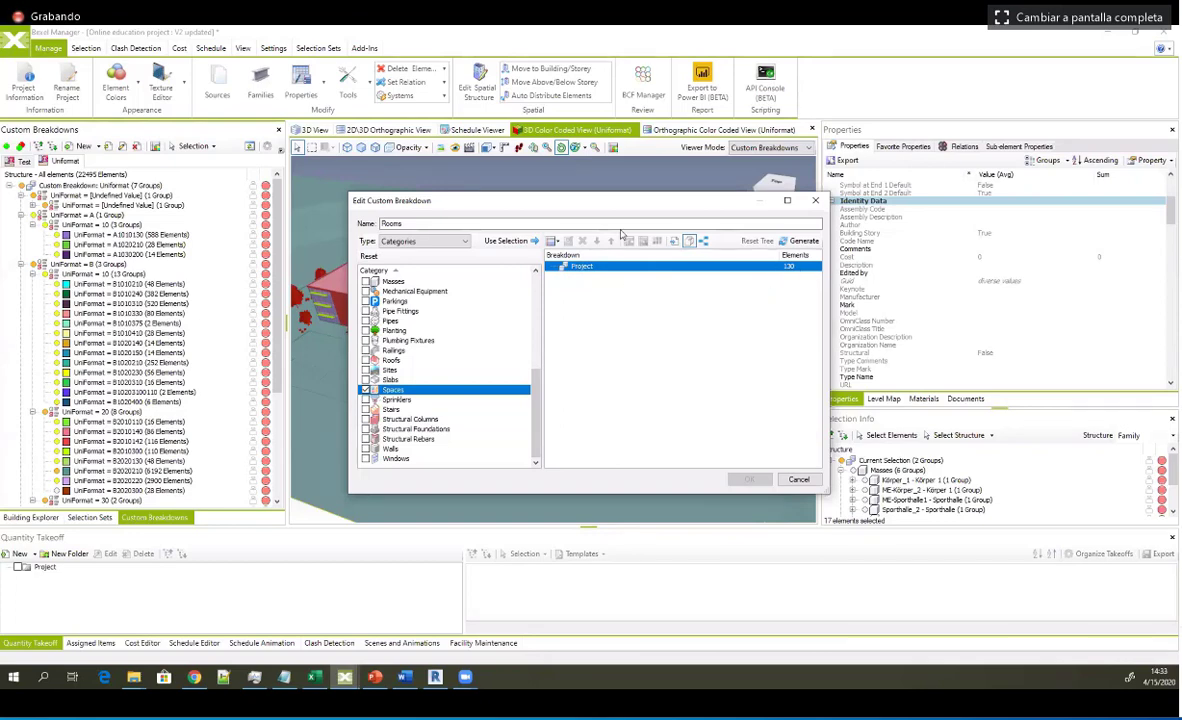
Step: Add a discrete property rule under Project that groups the spaces by the Name property
left_click_drag(478, 202, 401, 186)
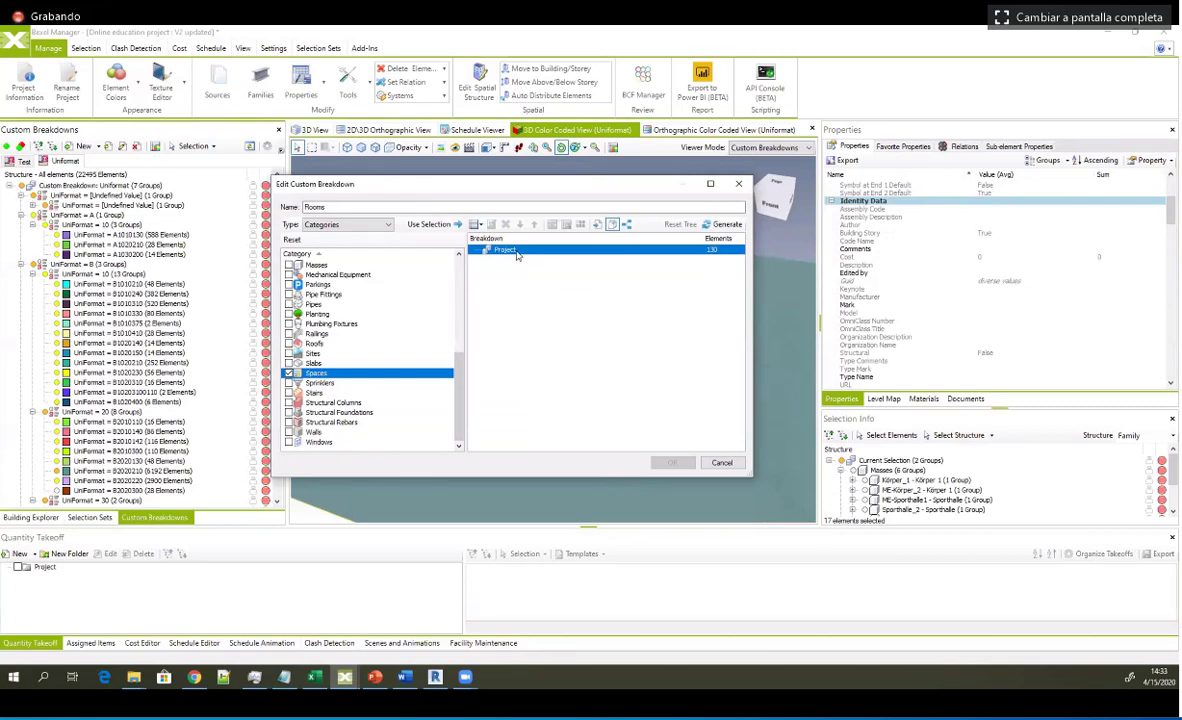
right_click(505, 250)
mouse_move(640, 261)
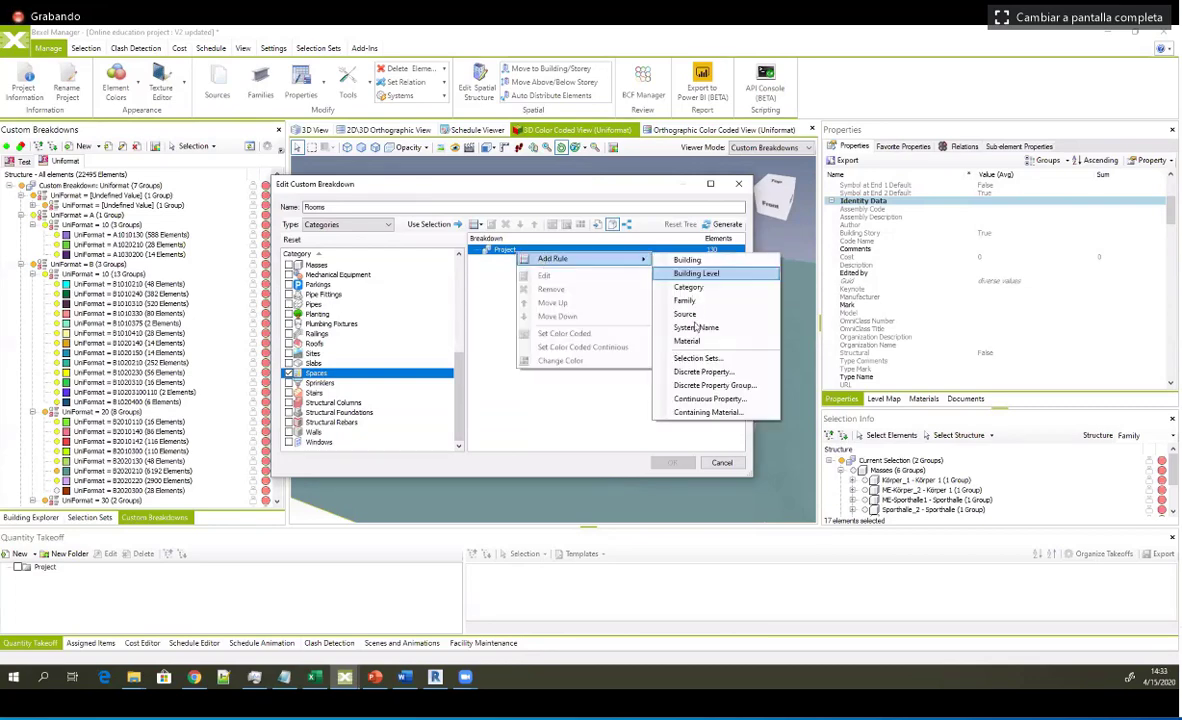
left_click(703, 371)
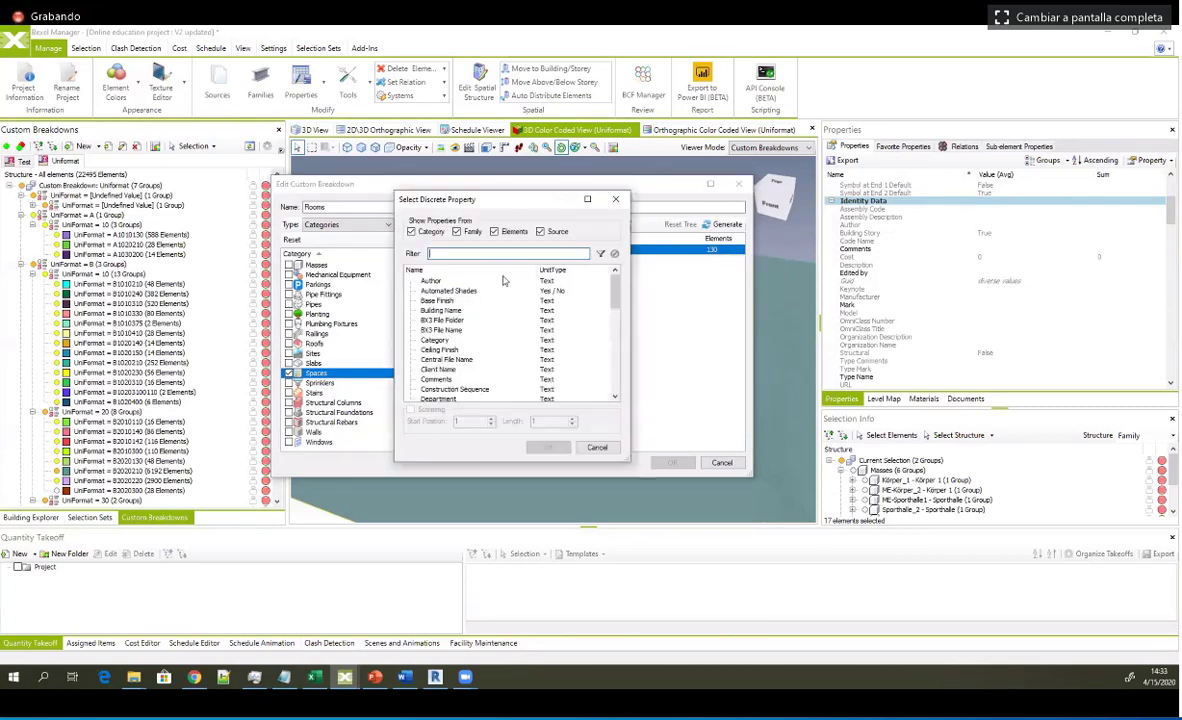
type("na")
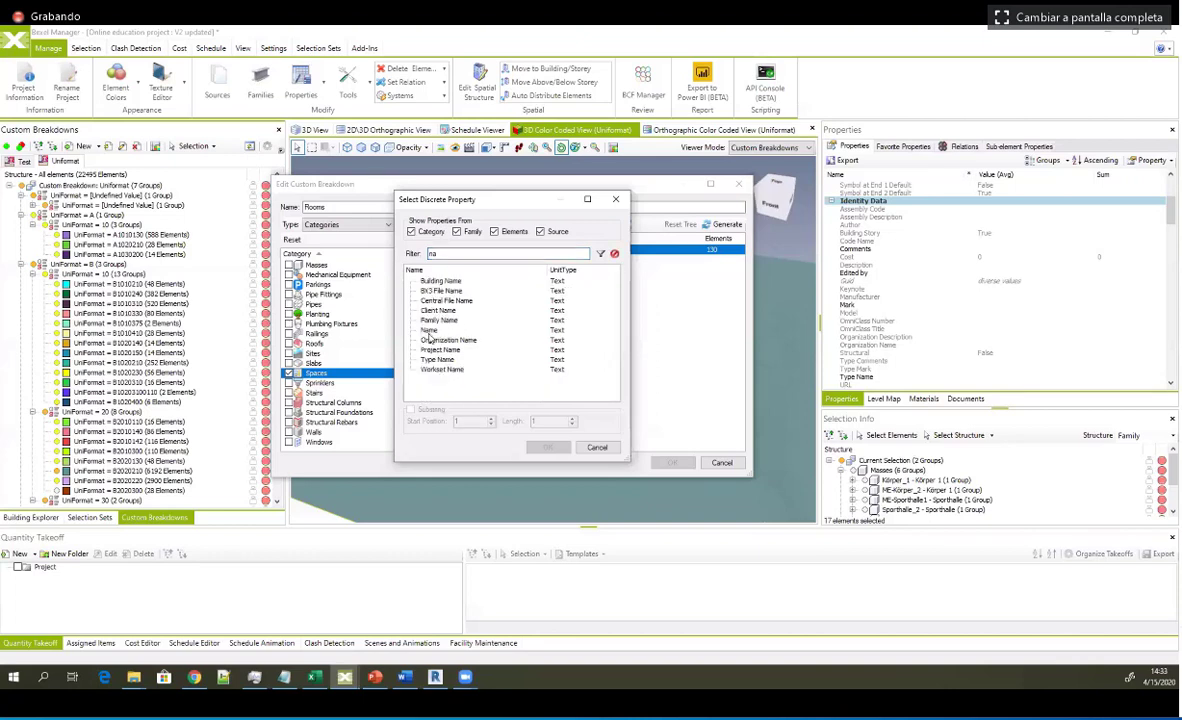
left_click(429, 332)
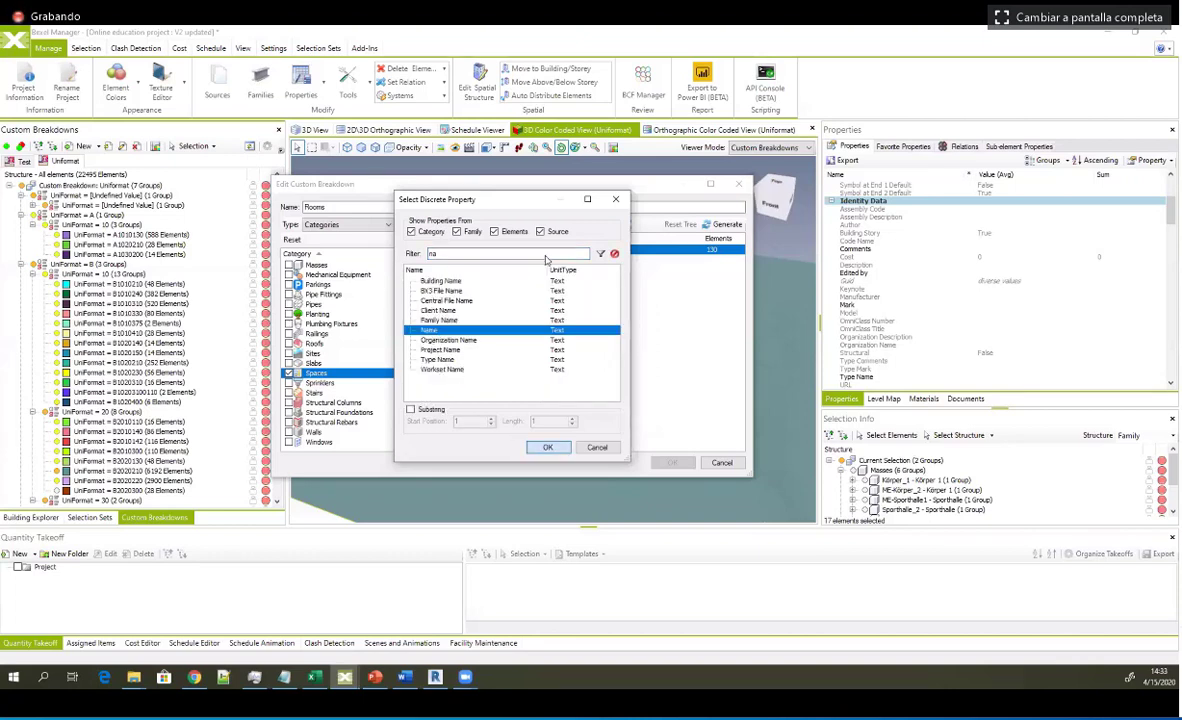
left_click(547, 447)
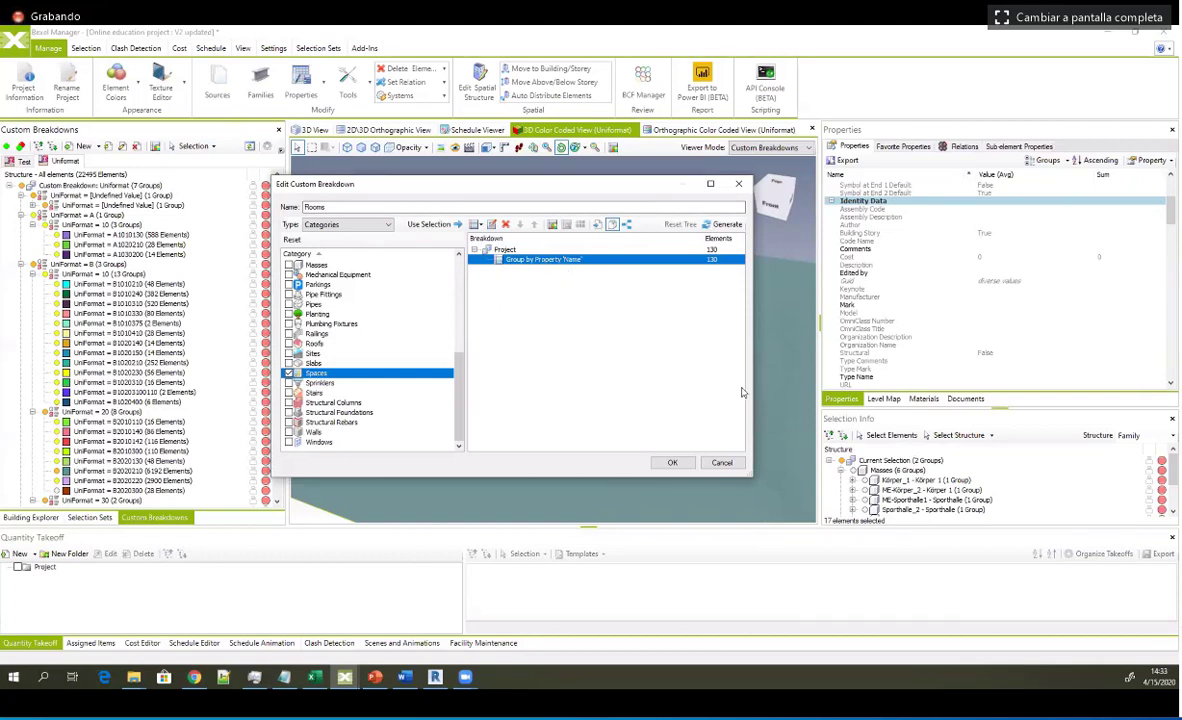
Step: Start a continuous property rule beneath the Name grouping and base it on the Area property
right_click(541, 259)
mouse_move(610, 265)
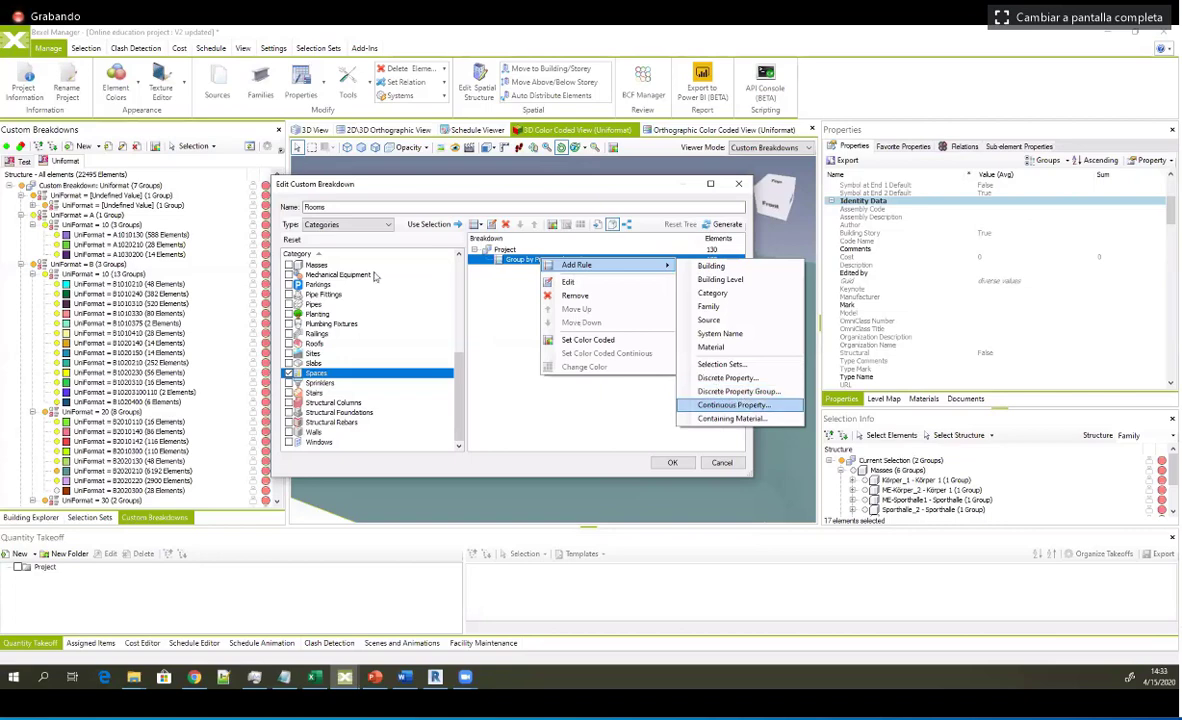
key("Return")
scroll(510, 358, "down", 10)
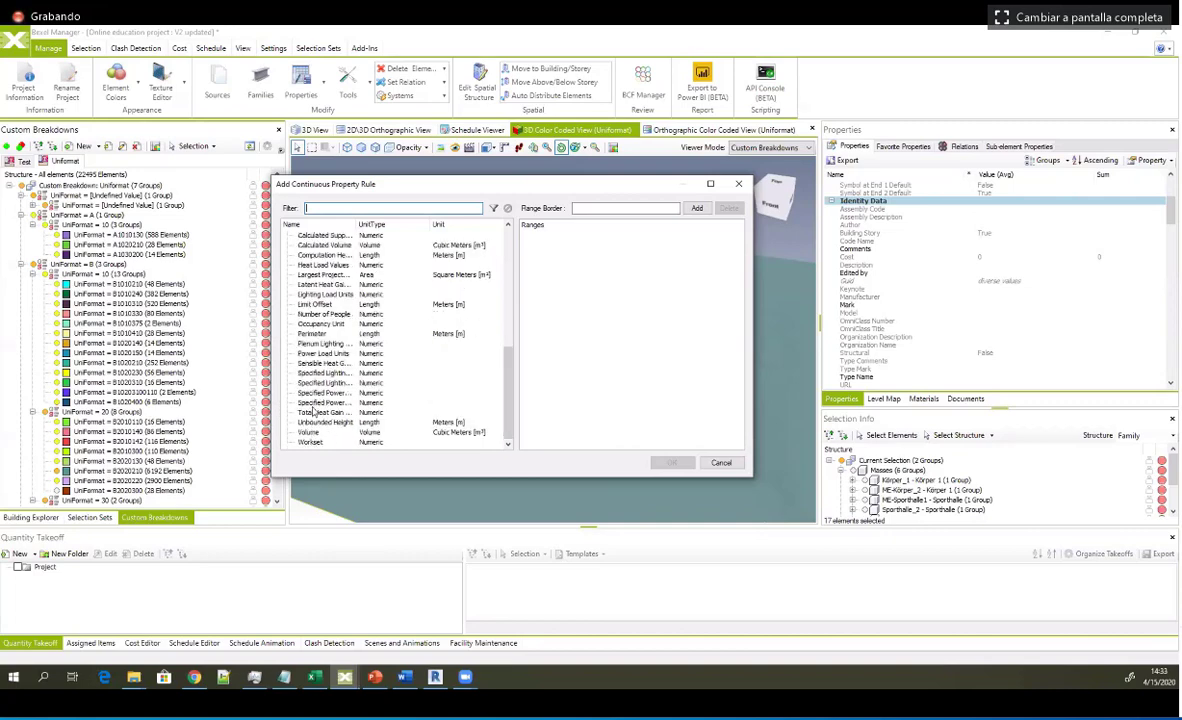
scroll(334, 377, "up", 1)
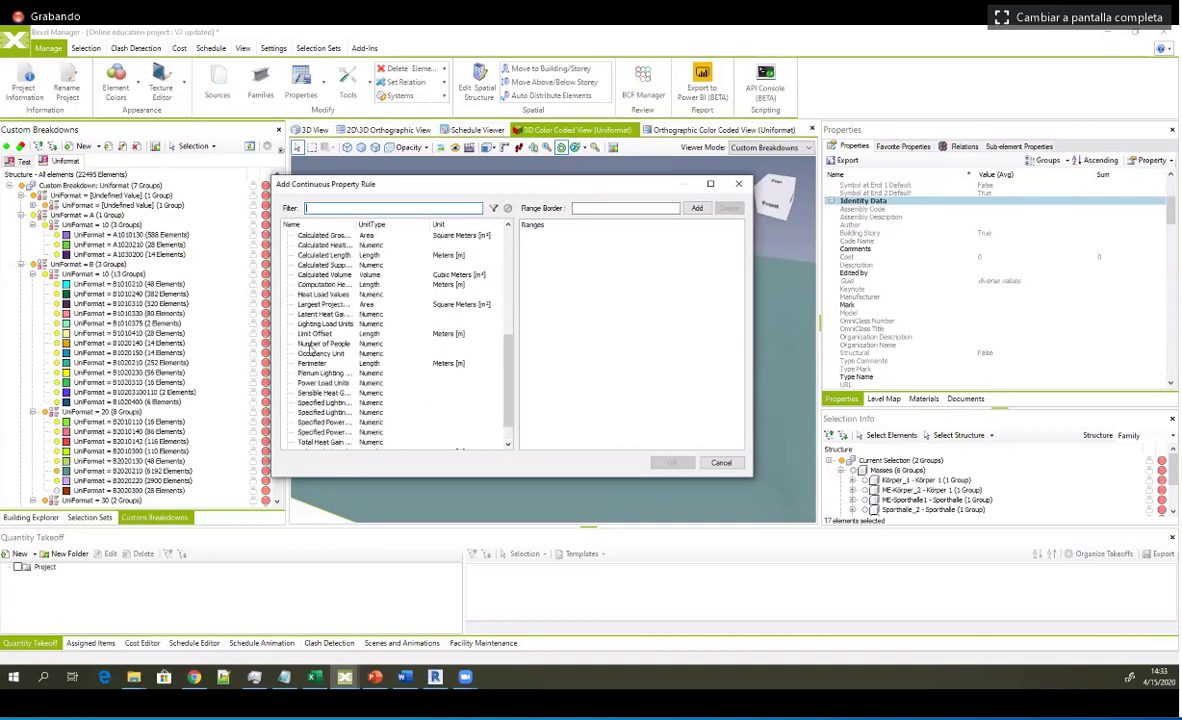
left_click(350, 207)
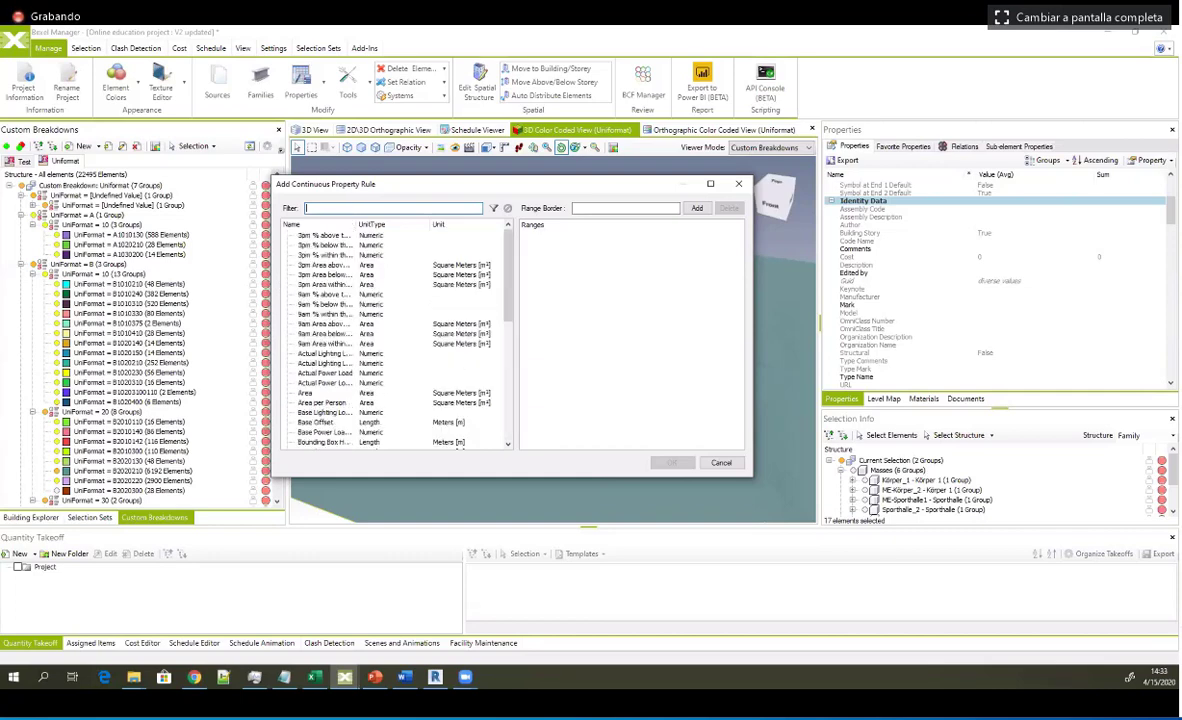
type("ar")
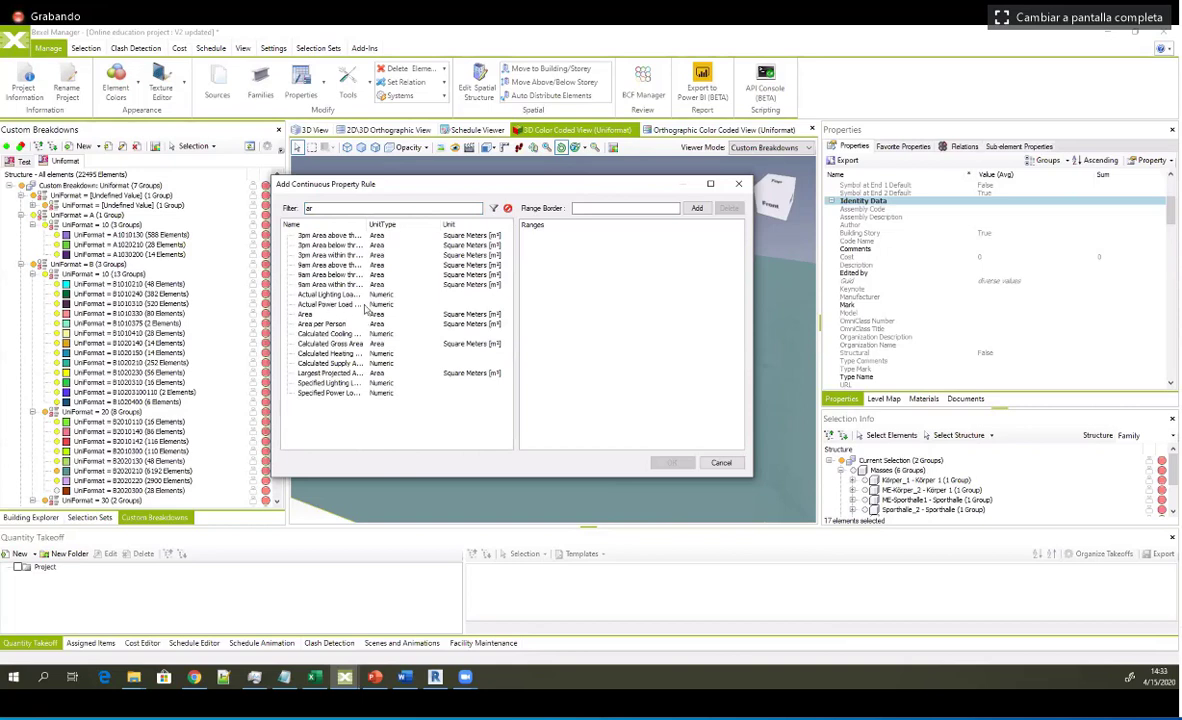
left_click(364, 312)
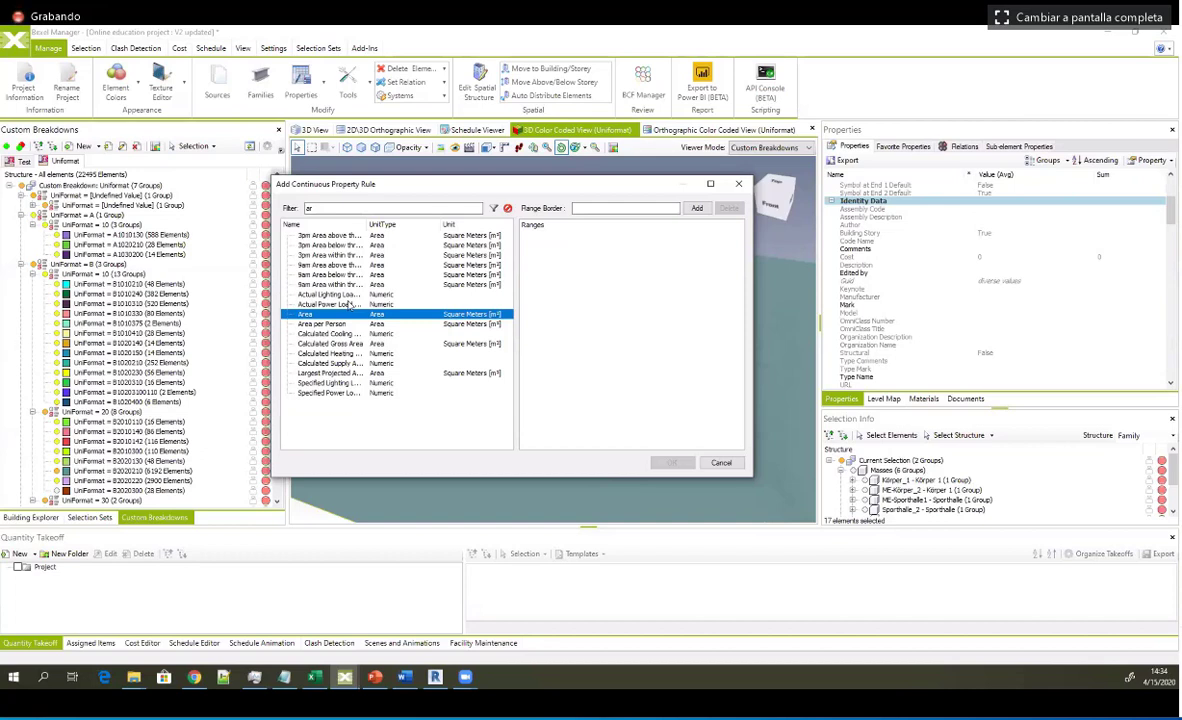
Step: Set the Area rule's range borders to 10, 20, 40 and 70 m² and add the rule
left_click(585, 209)
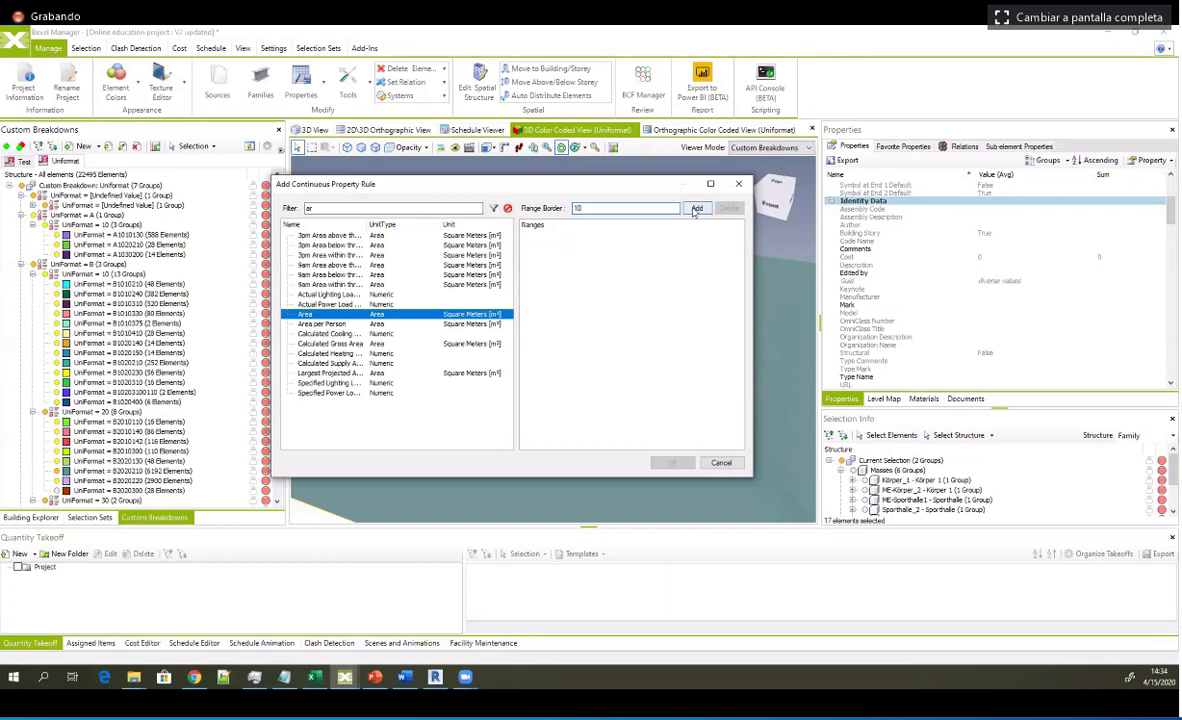
key("Return")
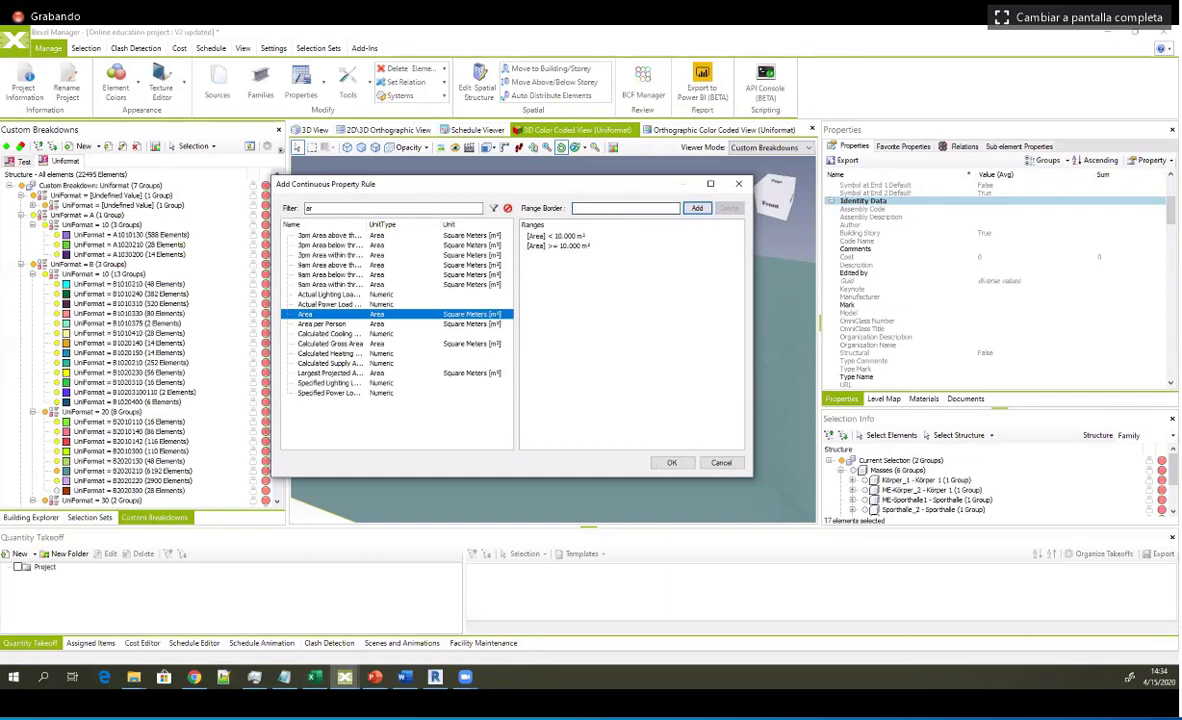
type("20")
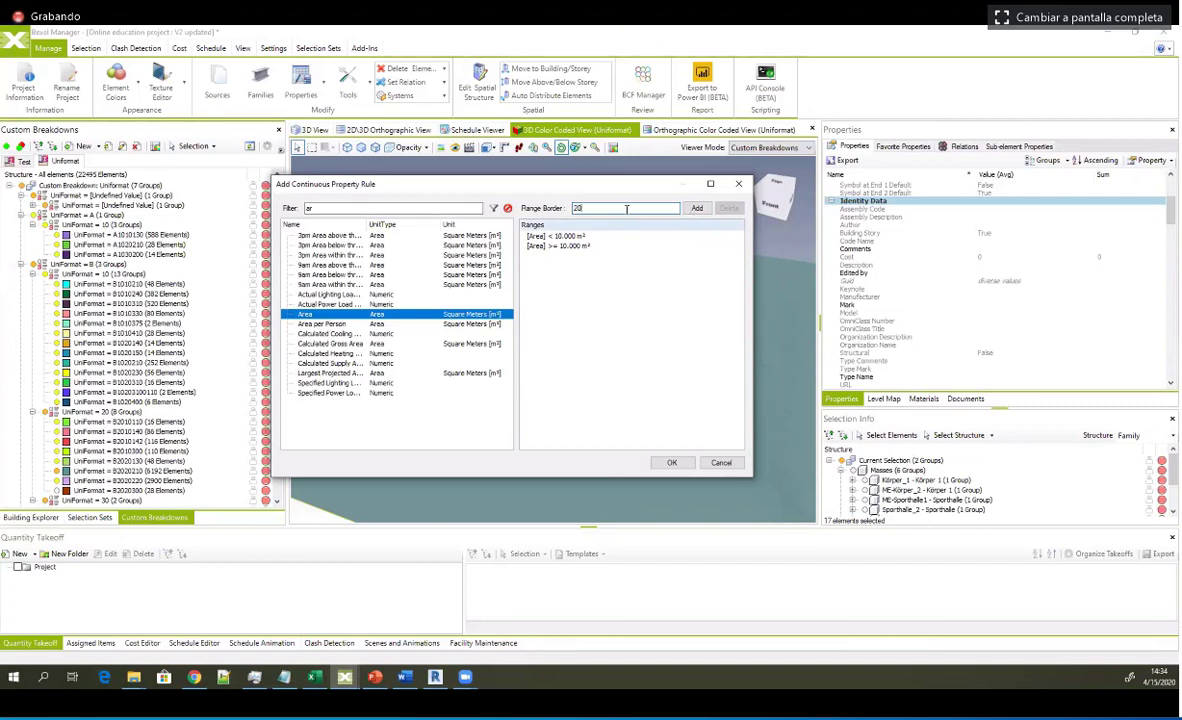
key("Return")
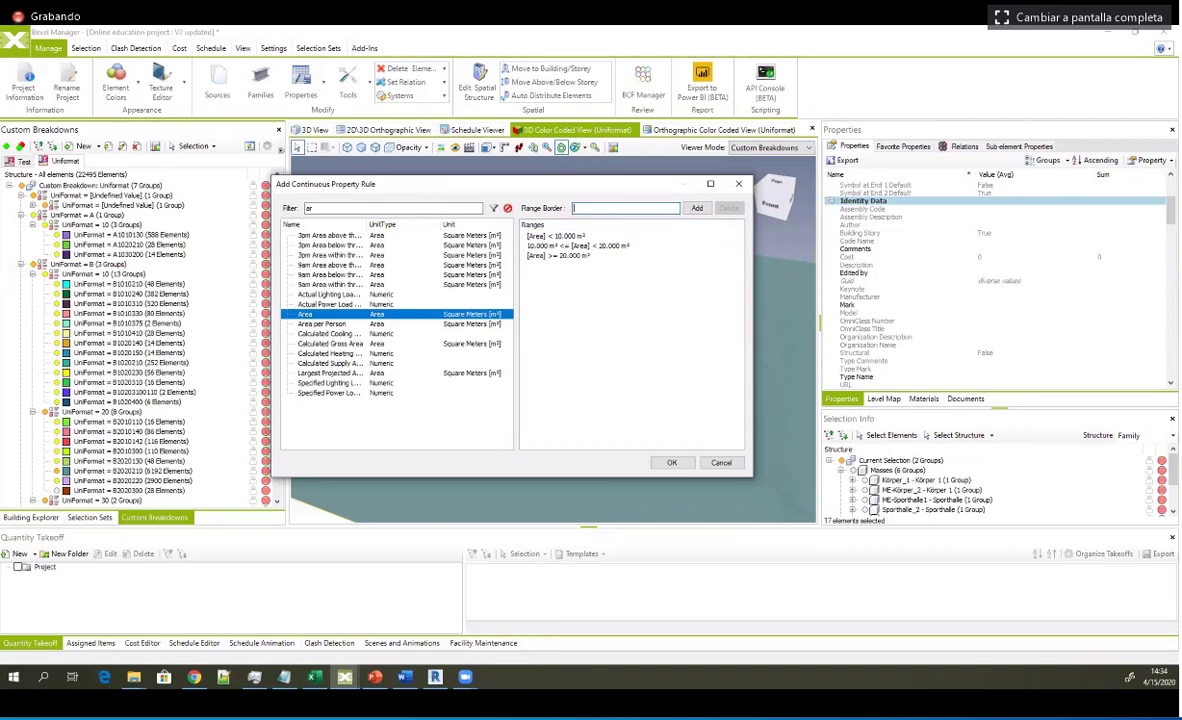
type("40")
key("Return")
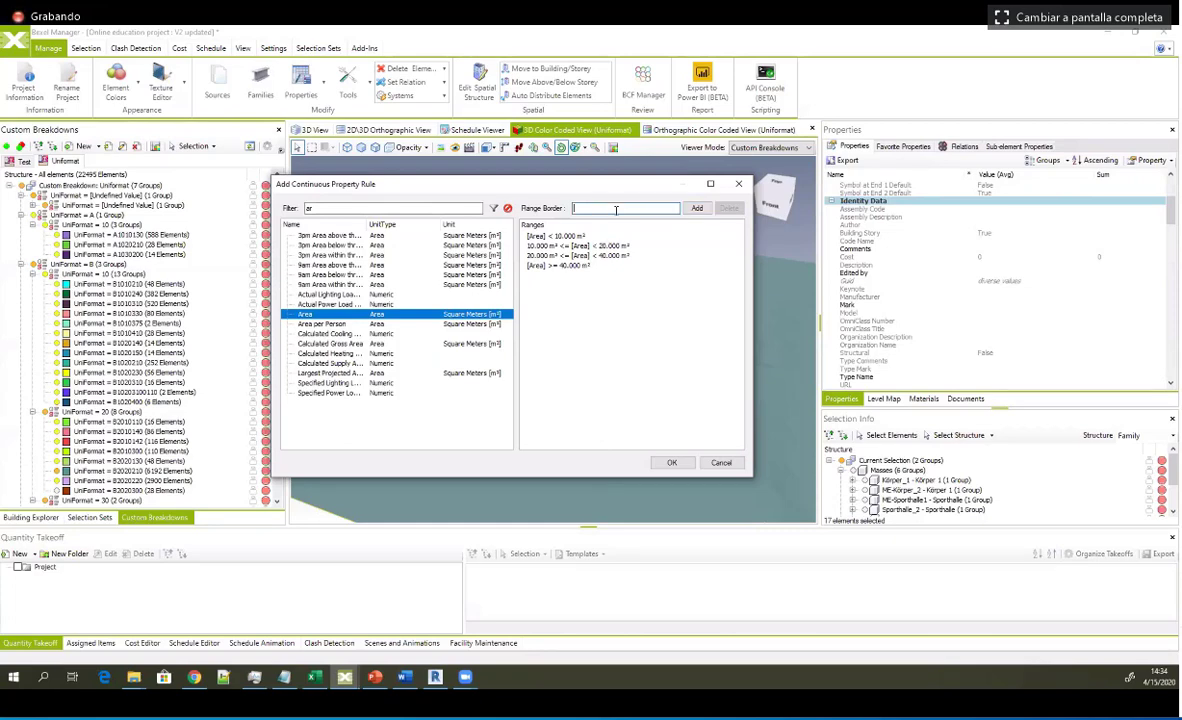
type("70")
left_click(699, 209)
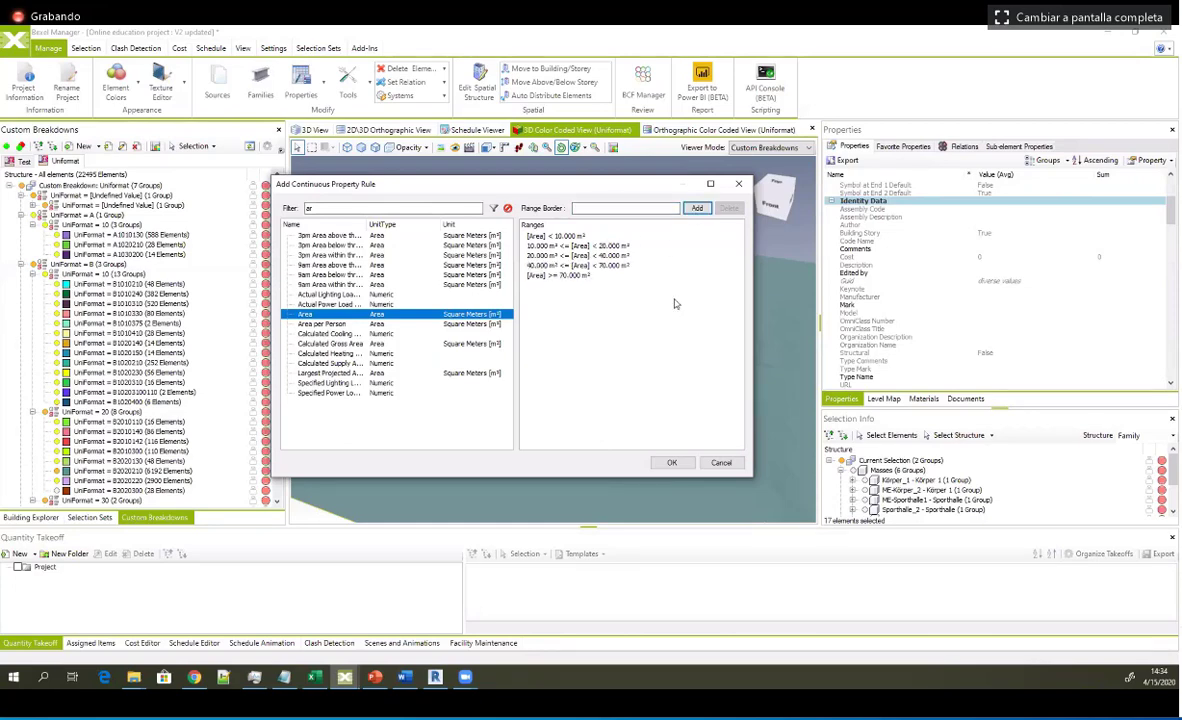
left_click(673, 462)
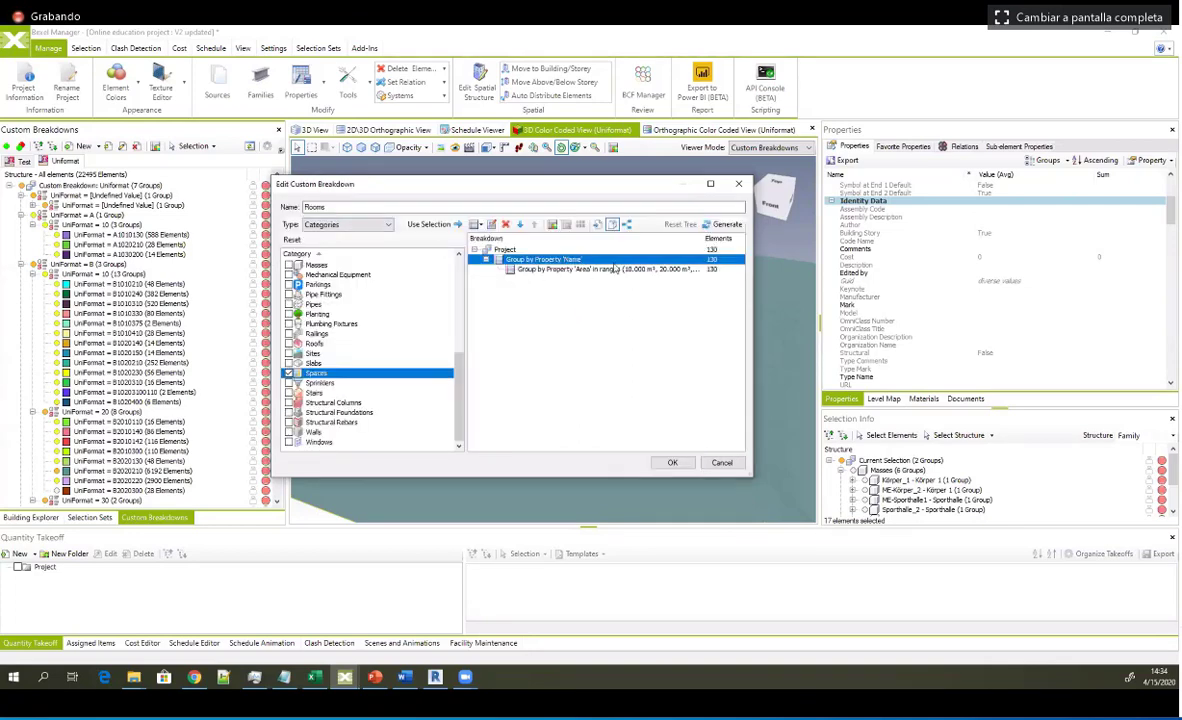
Step: Color code the Rooms breakdown by its Area range rule and create the breakdown
left_click(578, 269)
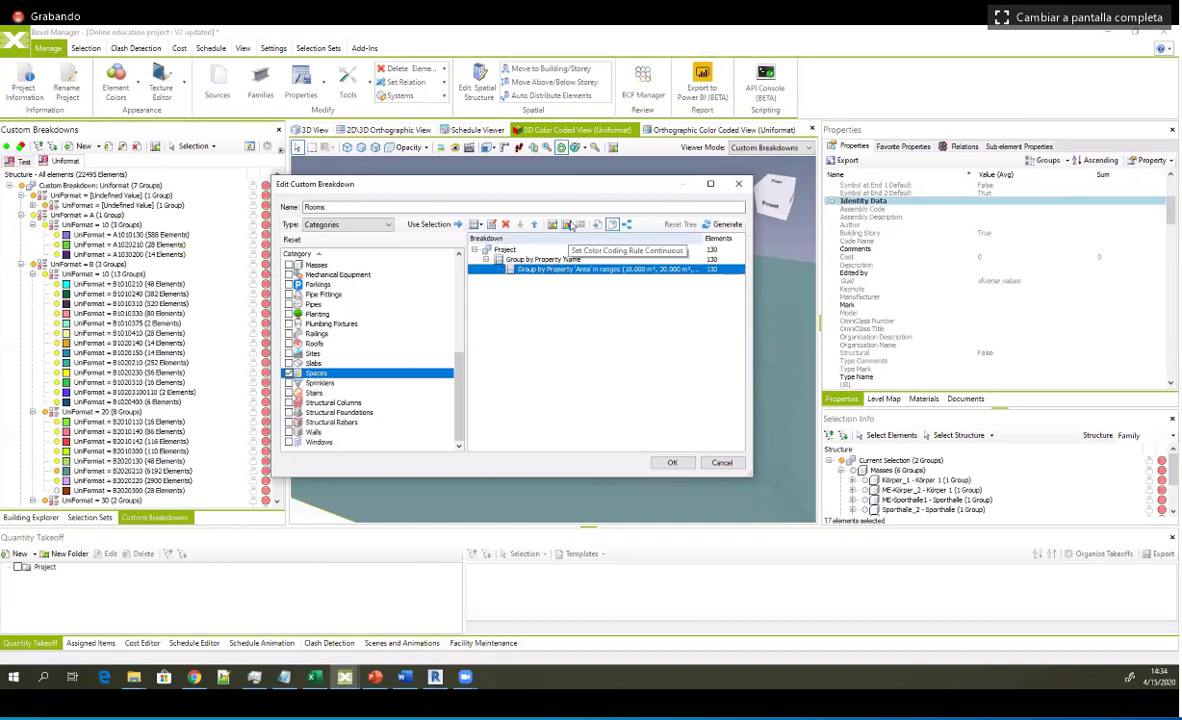
left_click(567, 225)
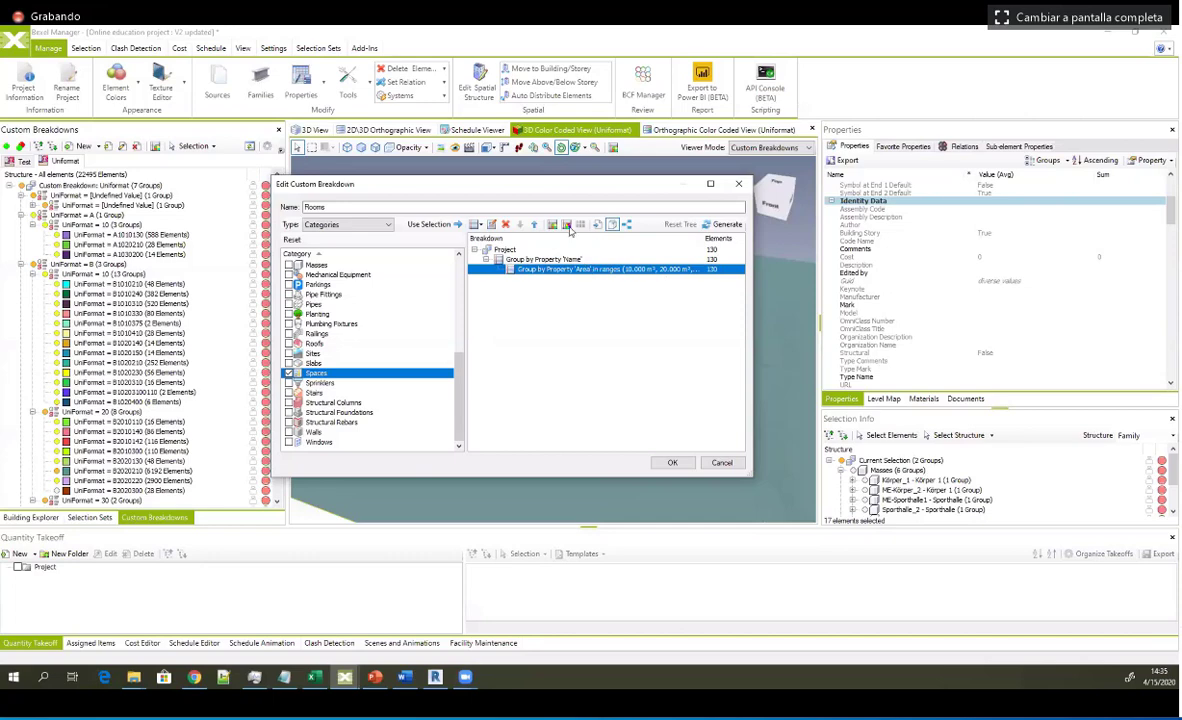
left_click(567, 225)
left_click(672, 462)
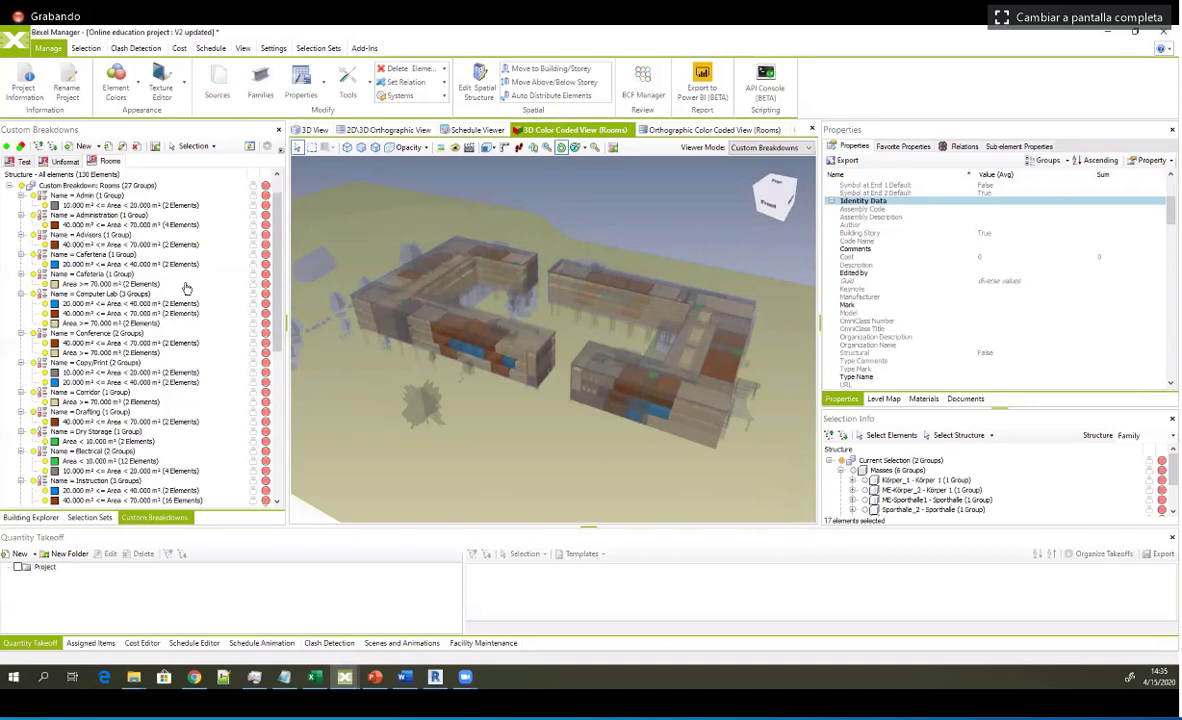
Step: Show only the spaces in the 3D color coded view and inspect the rooms of both buildings by area color
scroll(77, 264, "down", 6)
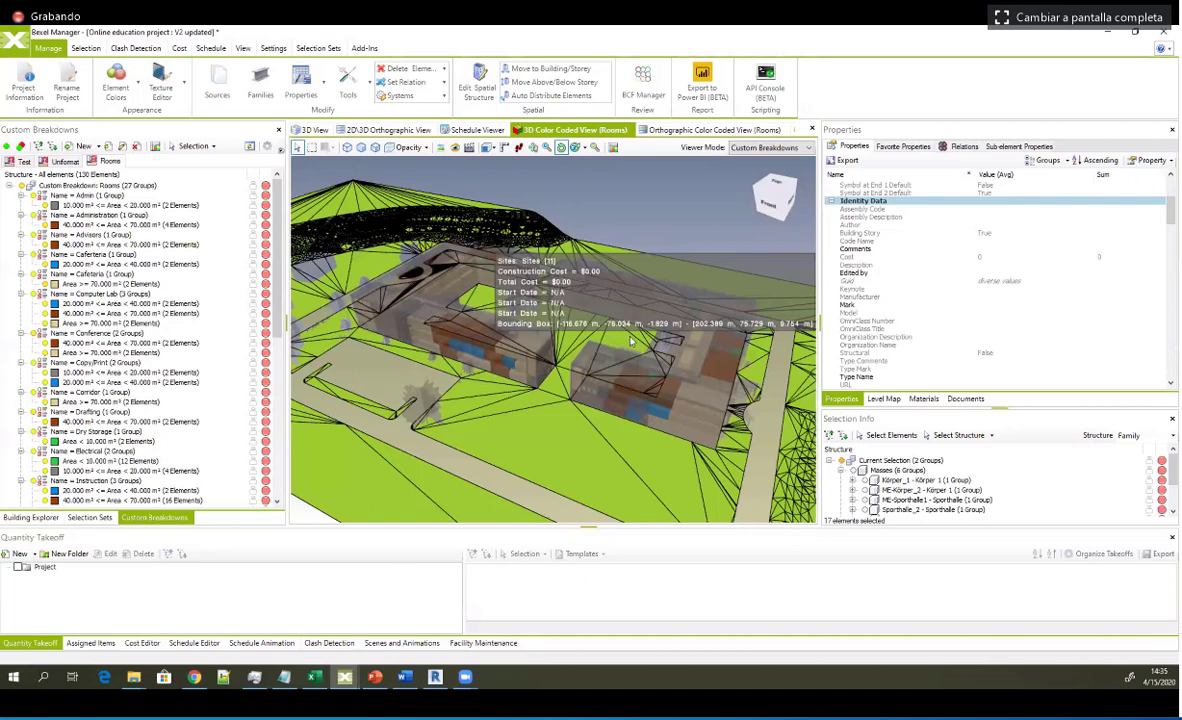
middle_click_drag(630, 341, 456, 237)
middle_click_drag(598, 256, 633, 338)
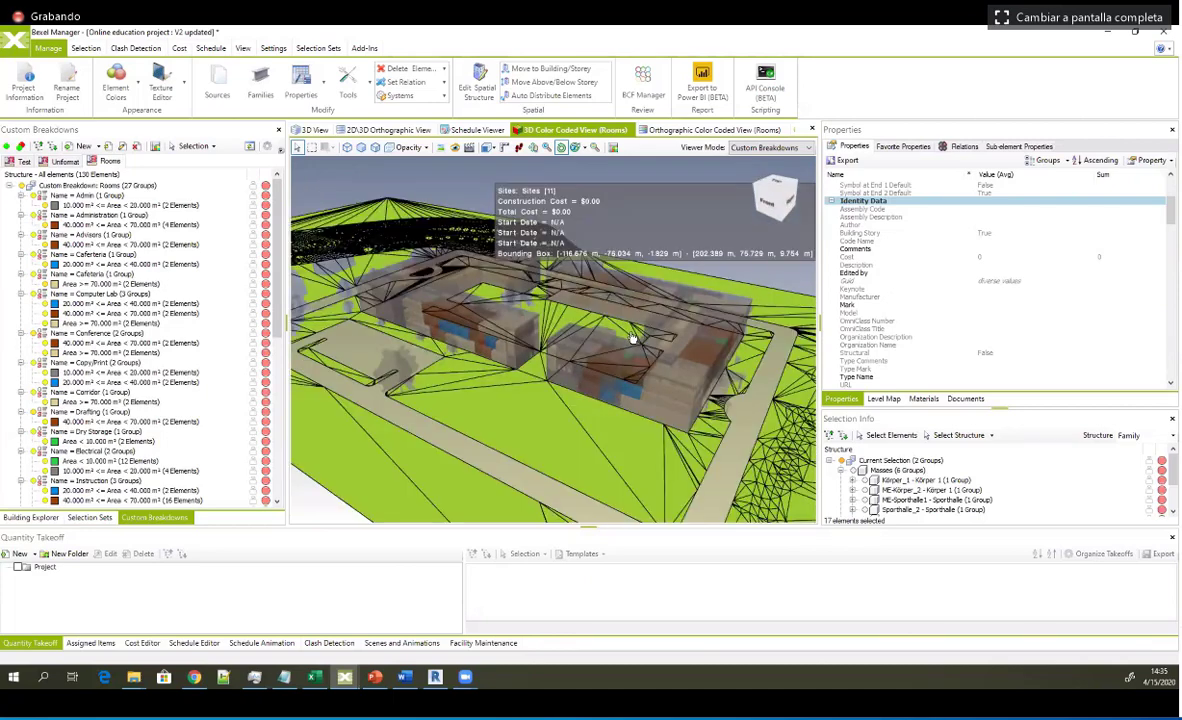
middle_click_drag(399, 298, 566, 425)
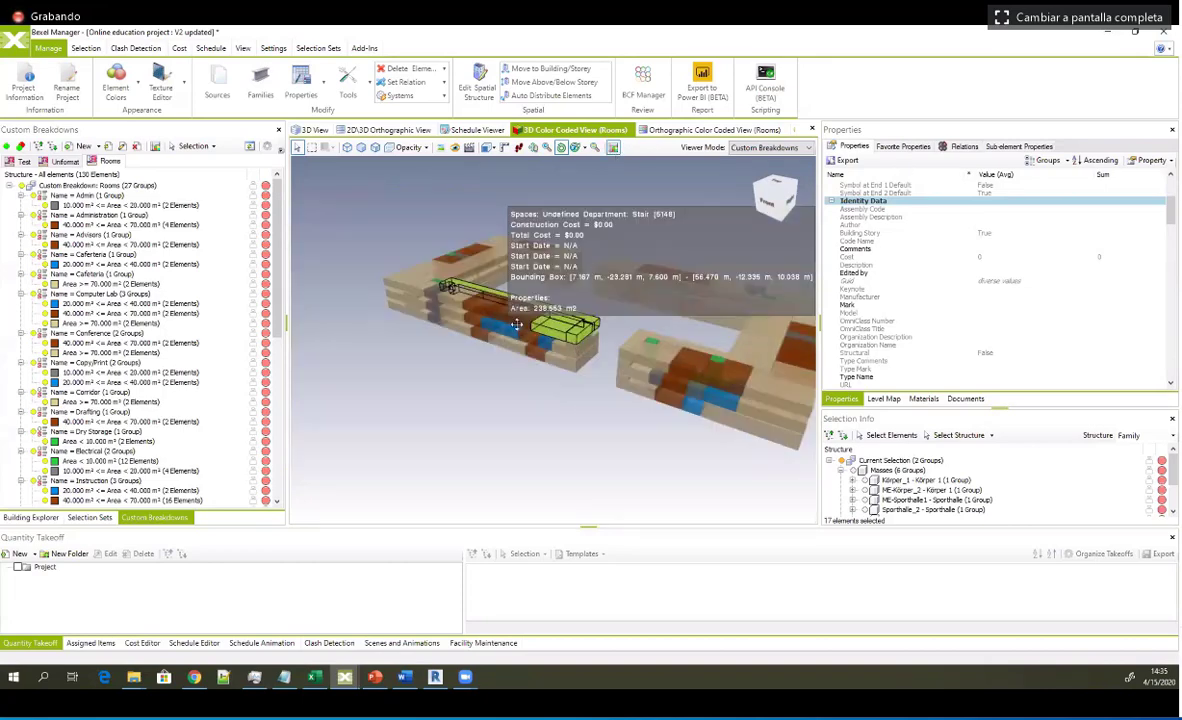
scroll(542, 341, "up", 3)
middle_click_drag(600, 333, 562, 401)
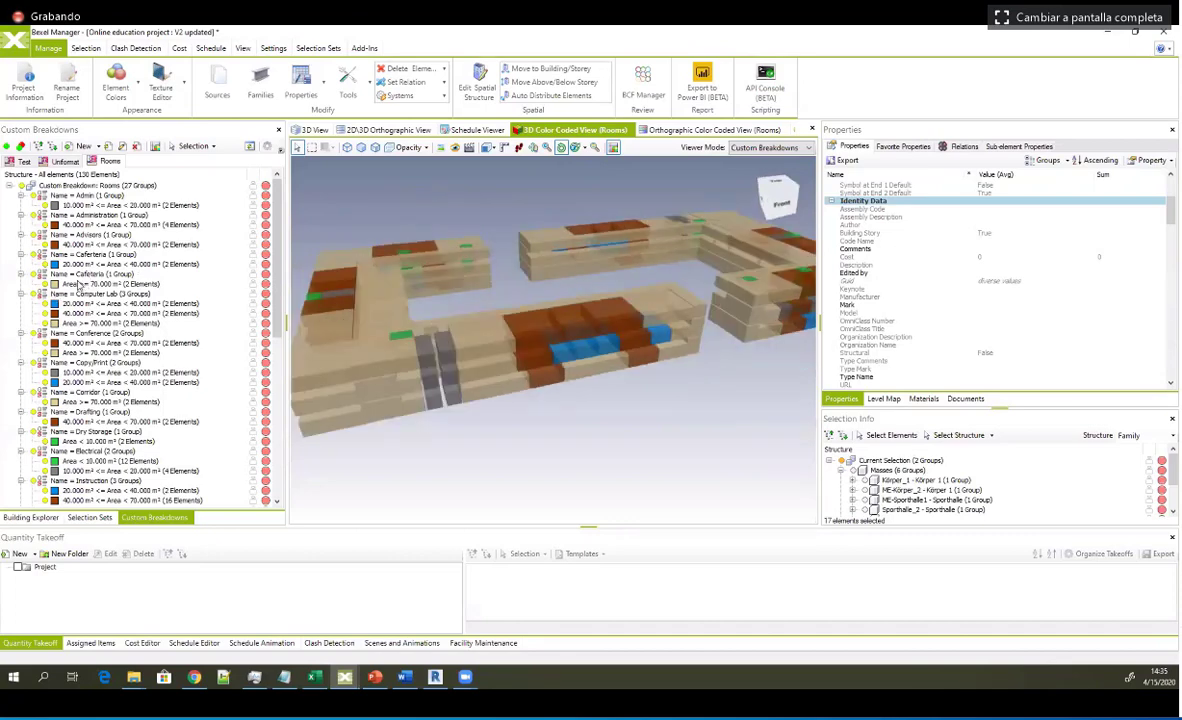
Step: Select the Cafeteria group with Area >= 70 m² and locate its spaces in the 3D model
left_click(105, 285)
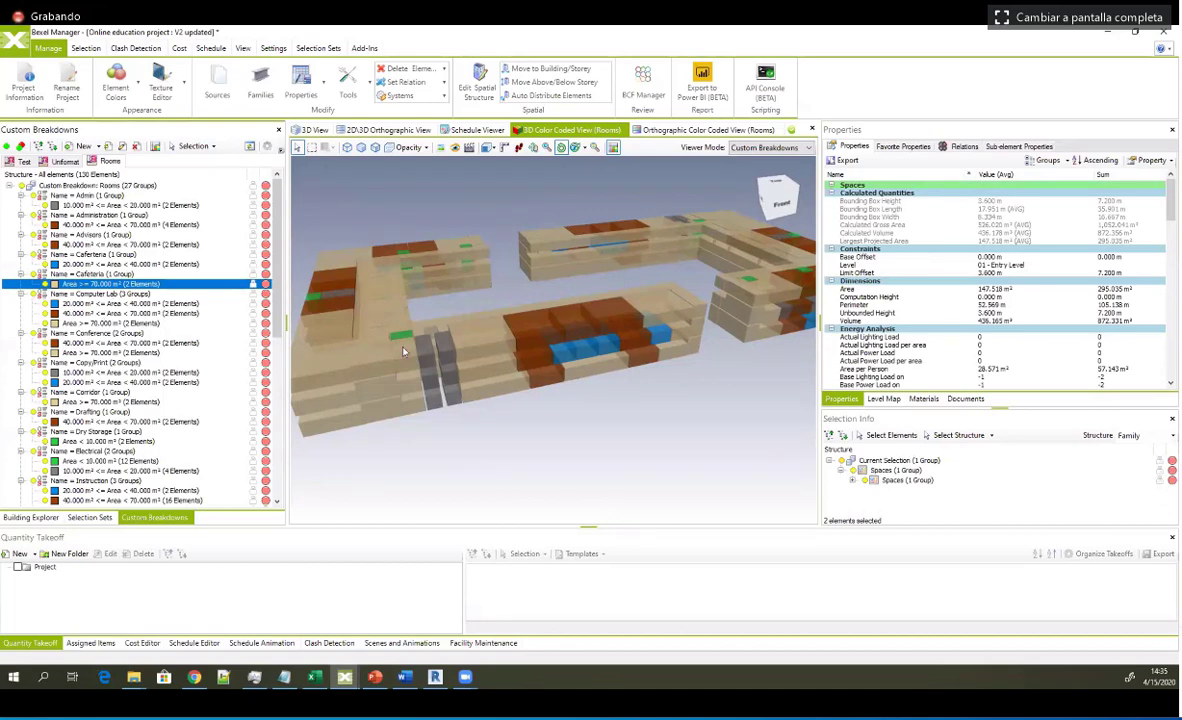
middle_click_drag(403, 351, 418, 358)
left_click_drag(466, 370, 530, 385)
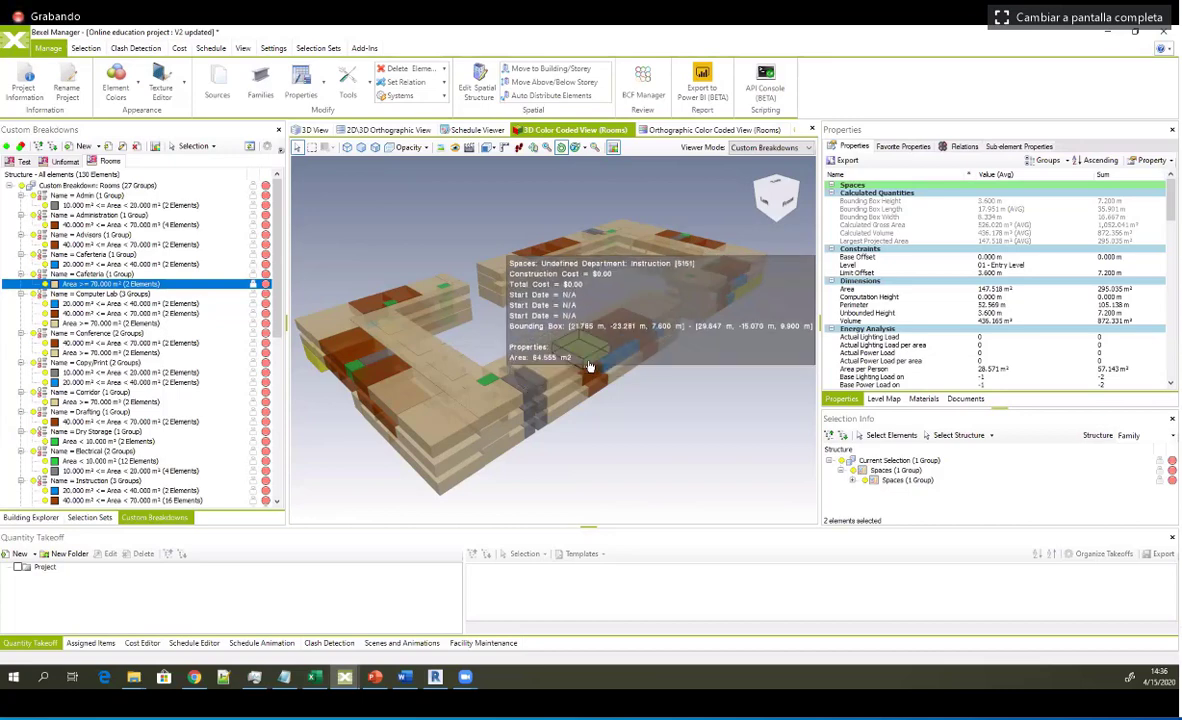
left_click_drag(588, 360, 510, 388)
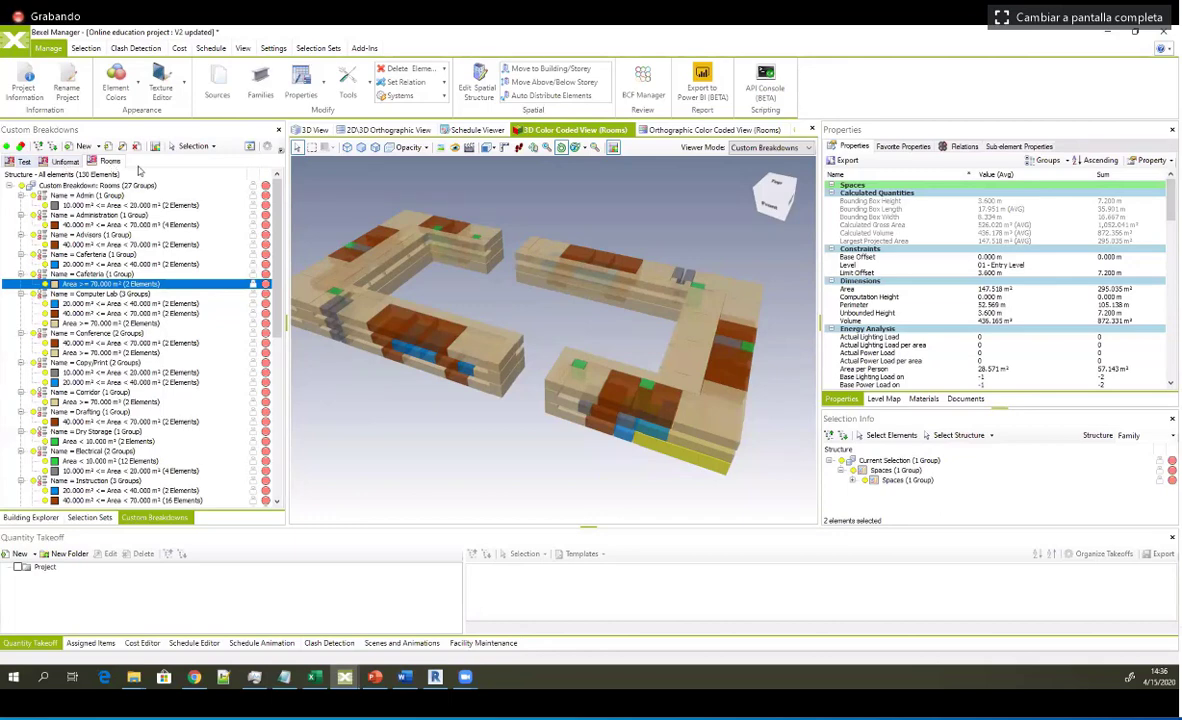
Step: Switch to the Test and Uniformat breakdowns in turn to compare their 3D color coded views
left_click(22, 162)
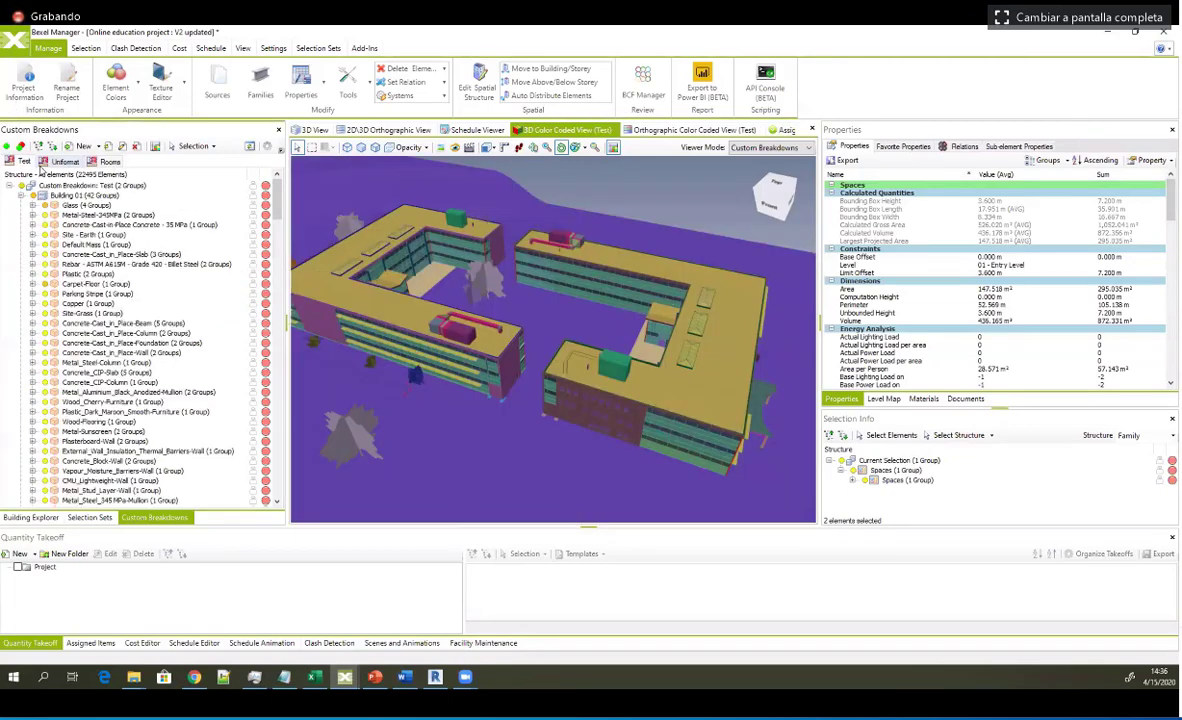
left_click(43, 163)
middle_click_drag(430, 300, 504, 306)
Step: Save the project and bring back the Rooms breakdown's color coded spaces
left_click(14, 40)
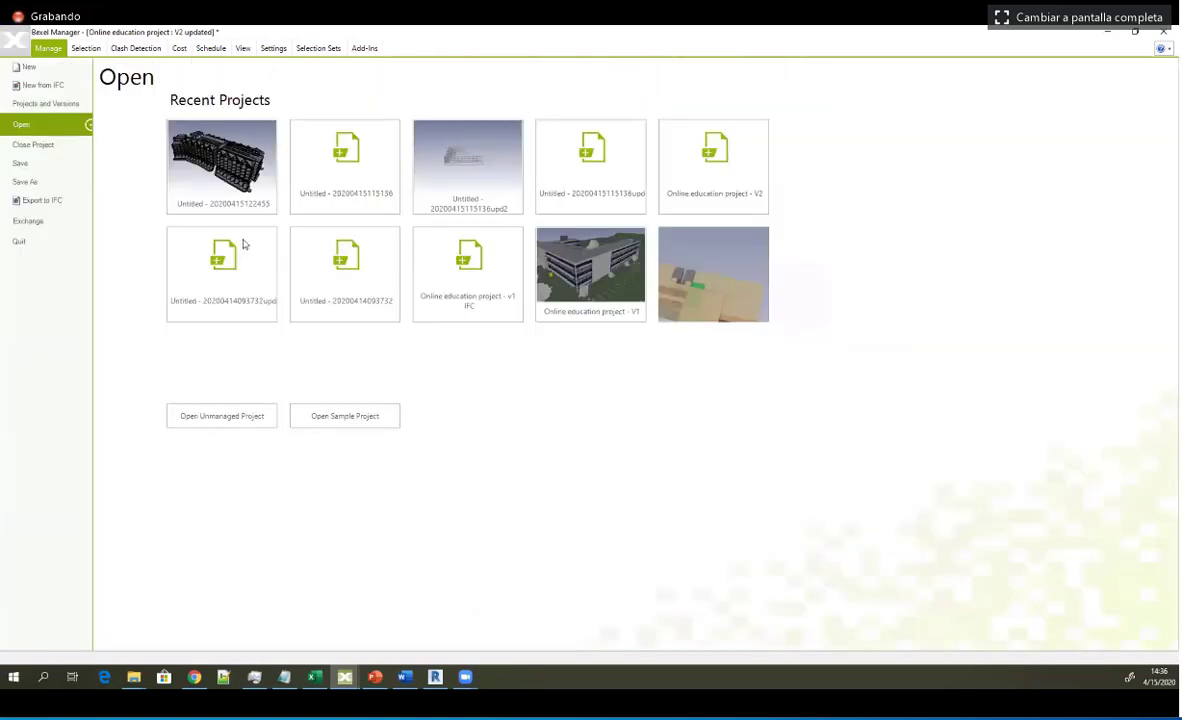
left_click(80, 162)
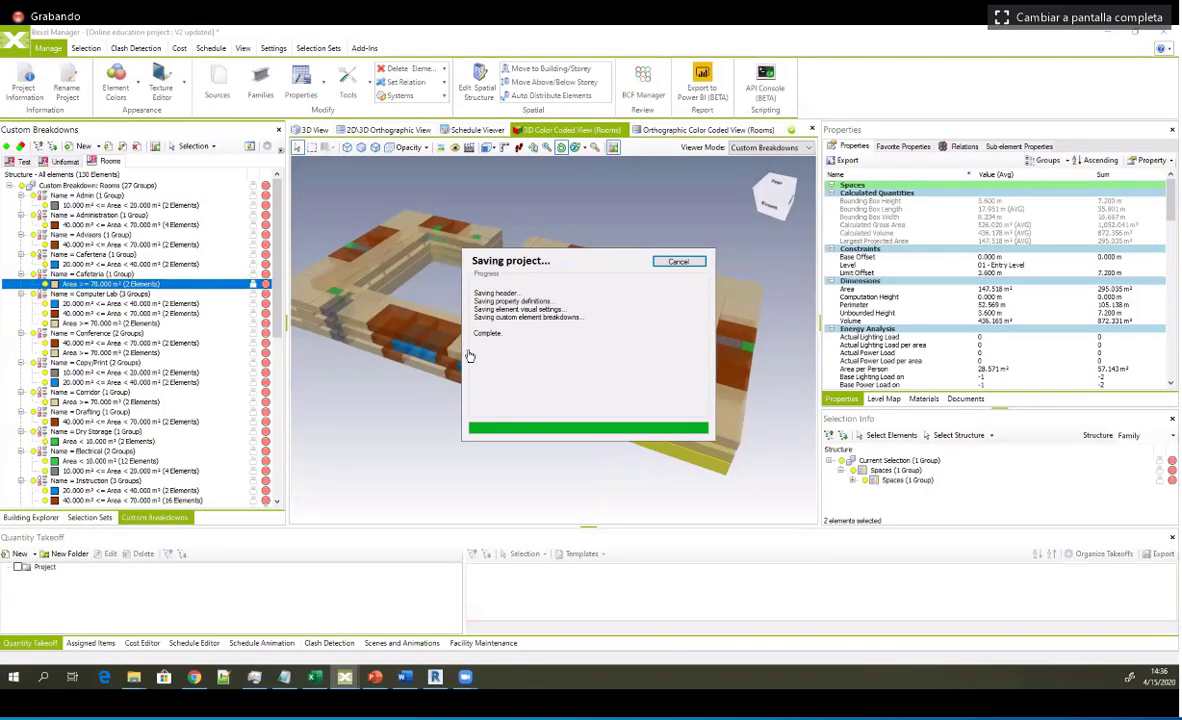
middle_click_drag(478, 360, 617, 396)
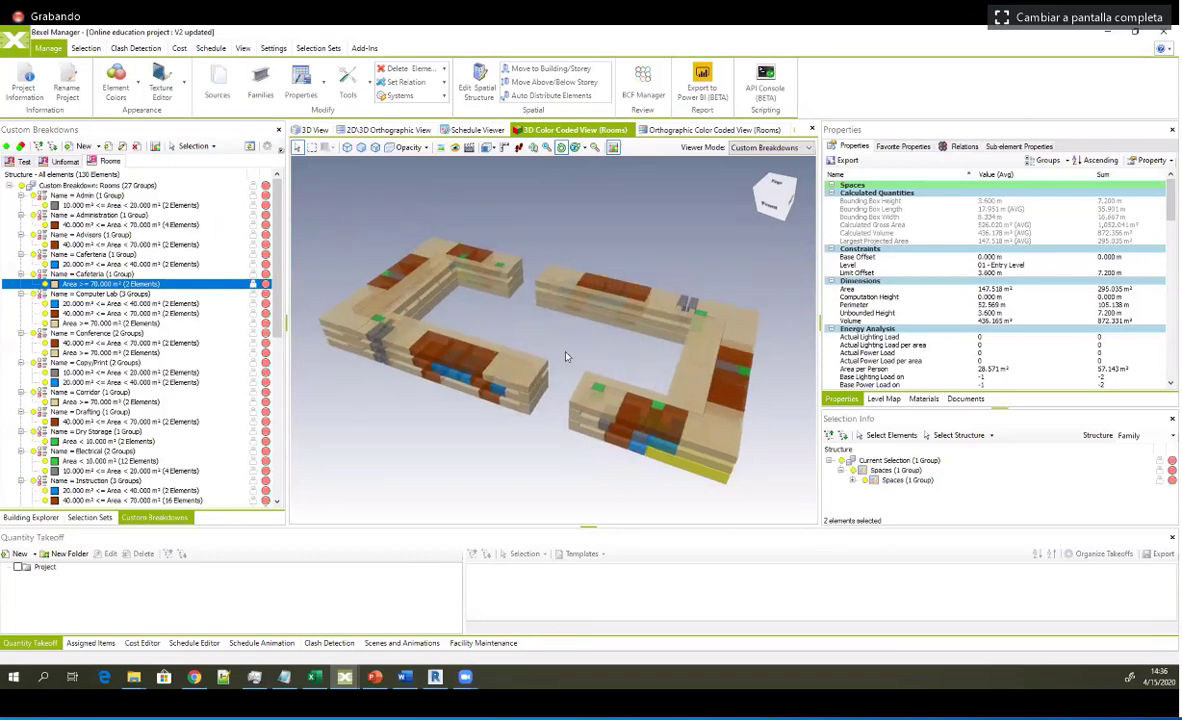
Step: Widen the properties area and inspect the Rooms breakdown's color coded spaces from several angles
middle_click_drag(562, 348, 525, 454)
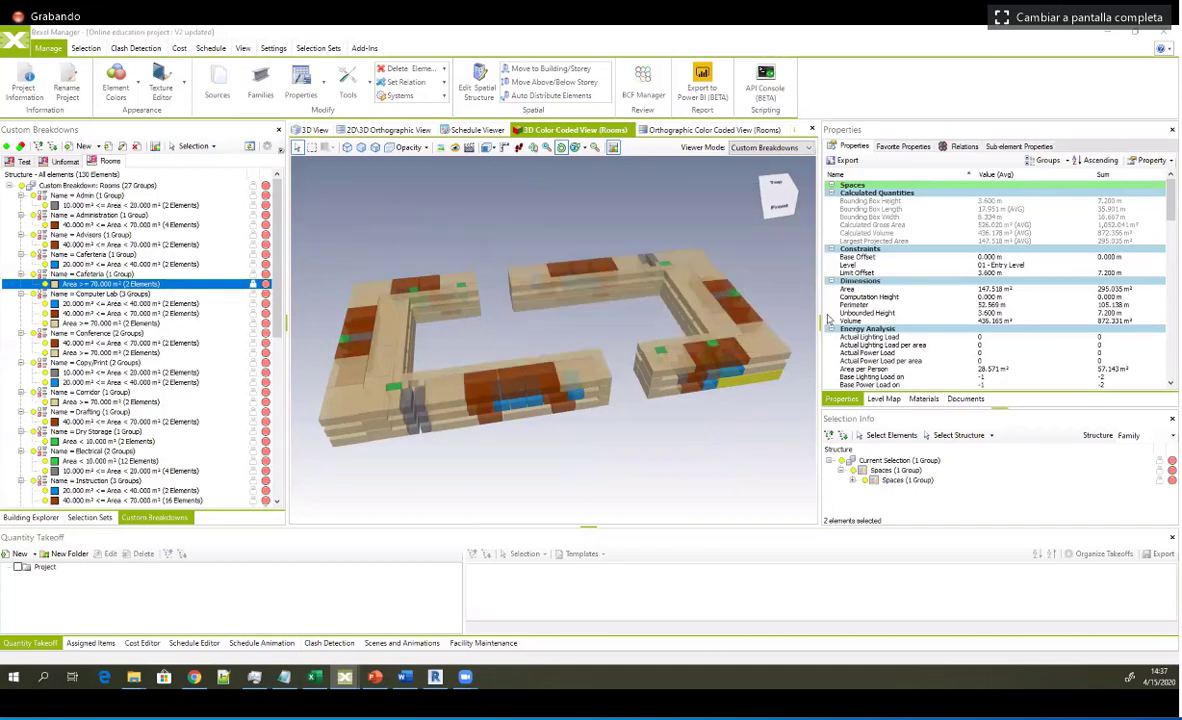
left_click_drag(818, 310, 788, 309)
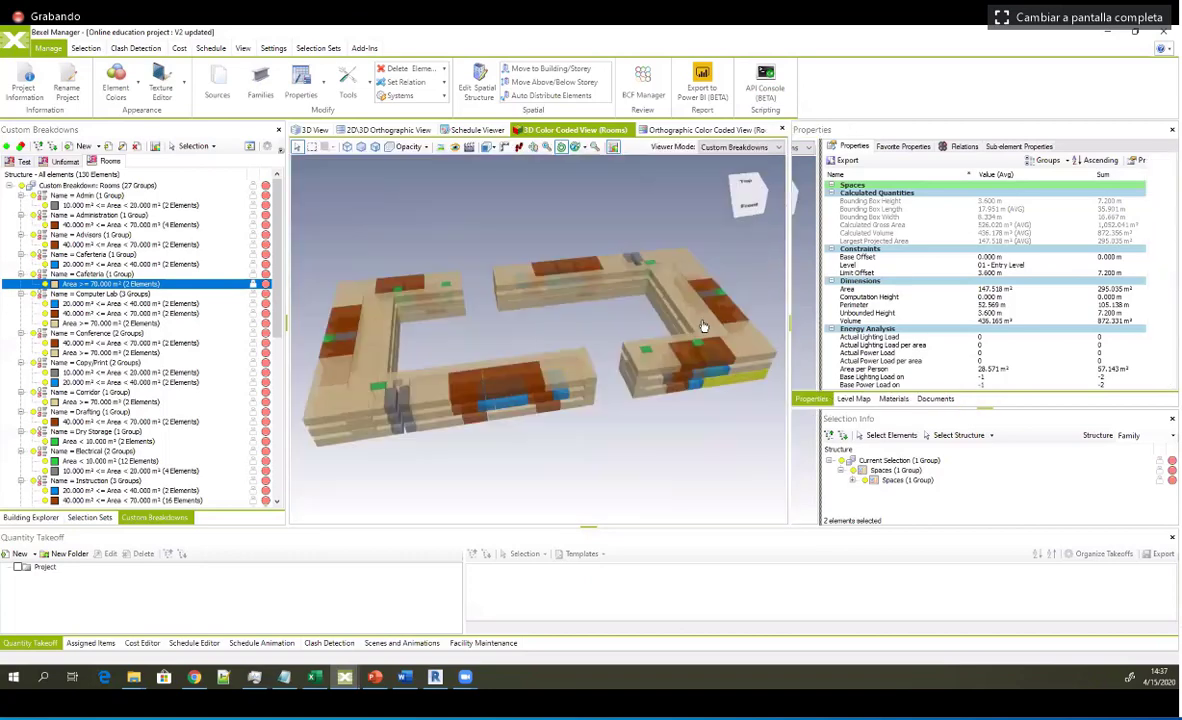
middle_click_drag(706, 322, 676, 322)
middle_click_drag(619, 349, 609, 352)
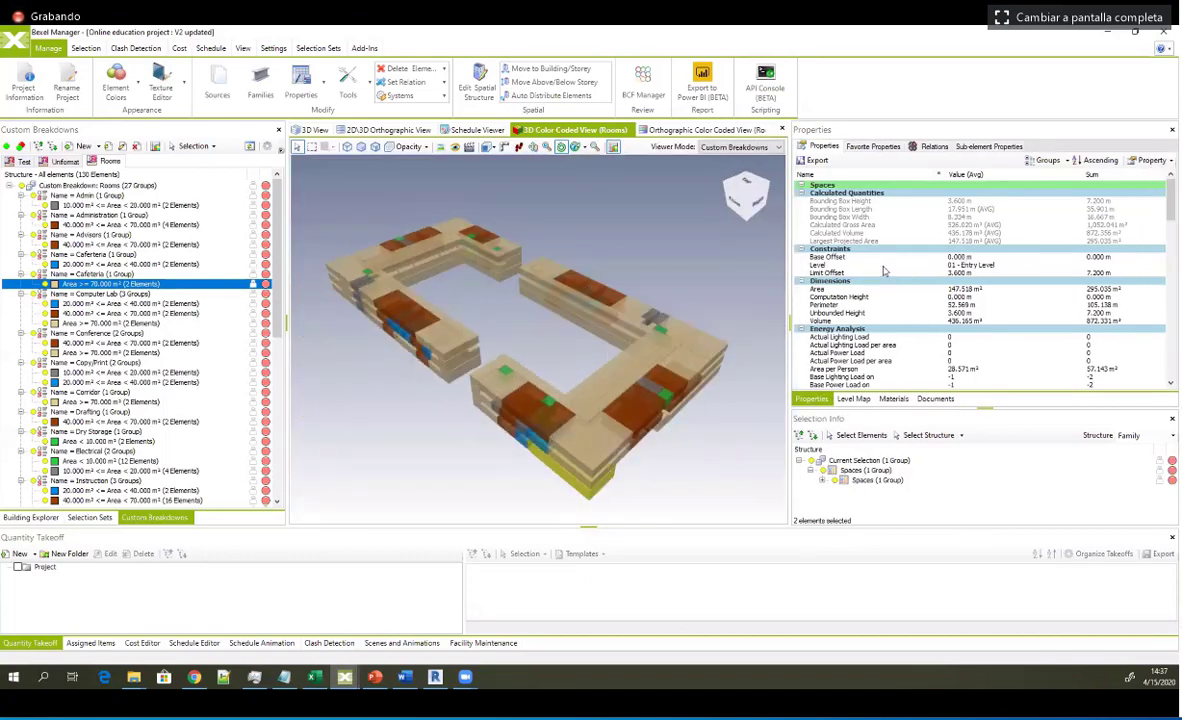
middle_click_drag(610, 333, 590, 316)
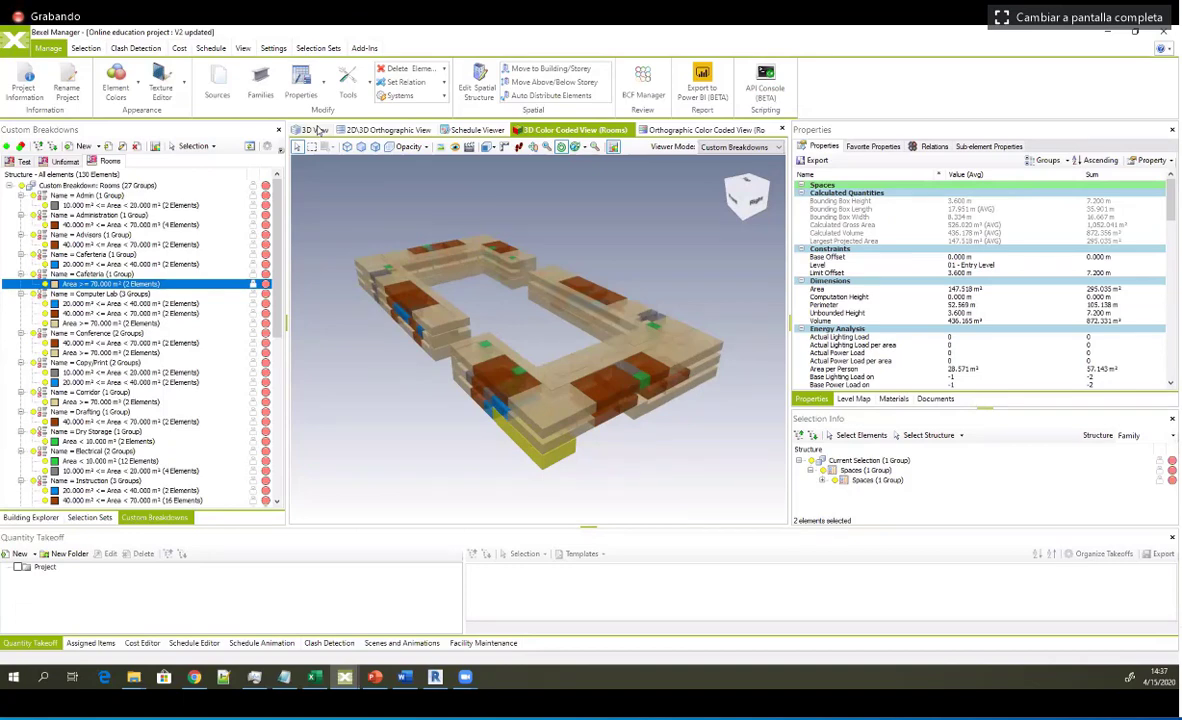
Step: Return to the standard 3D view and look over both buildings from the entrance corner
left_click(318, 131)
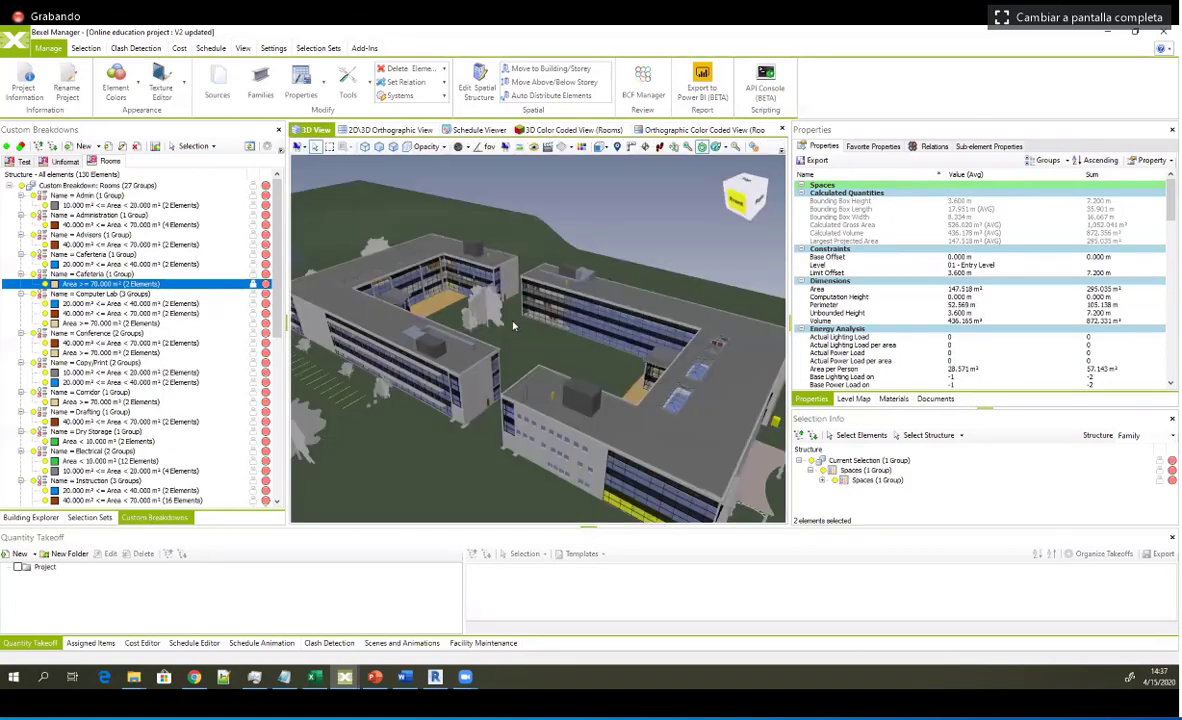
middle_click_drag(485, 292, 678, 229)
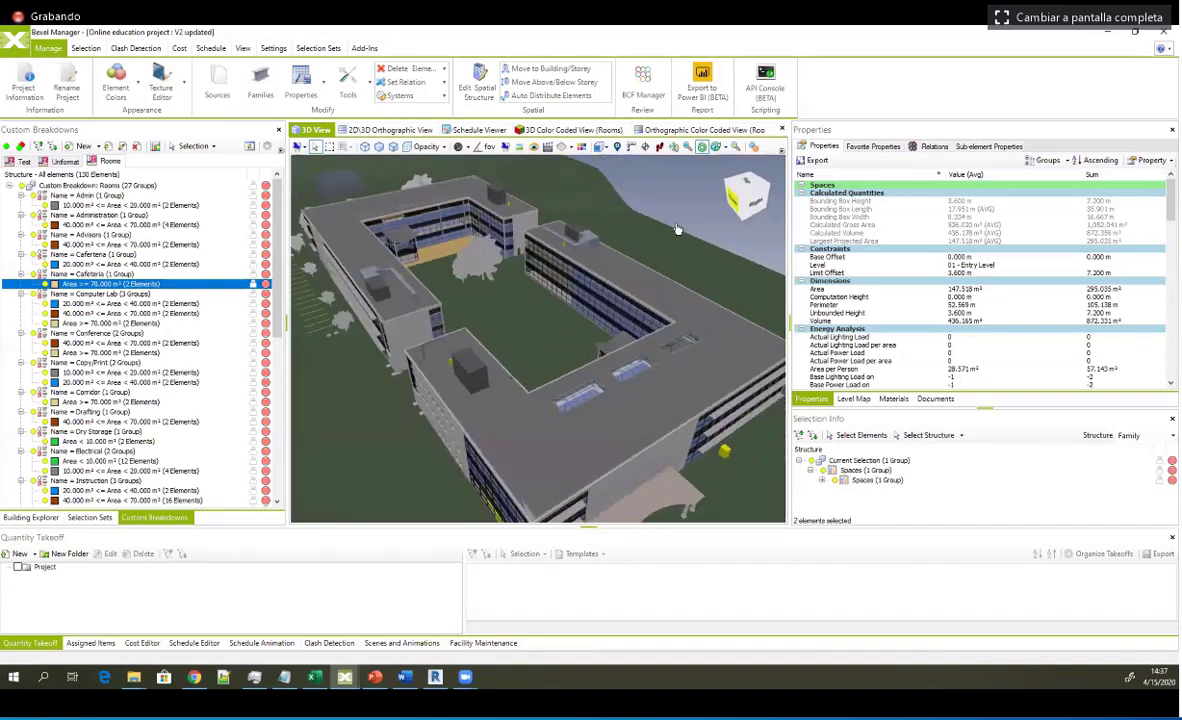
scroll(482, 222, "down", 2)
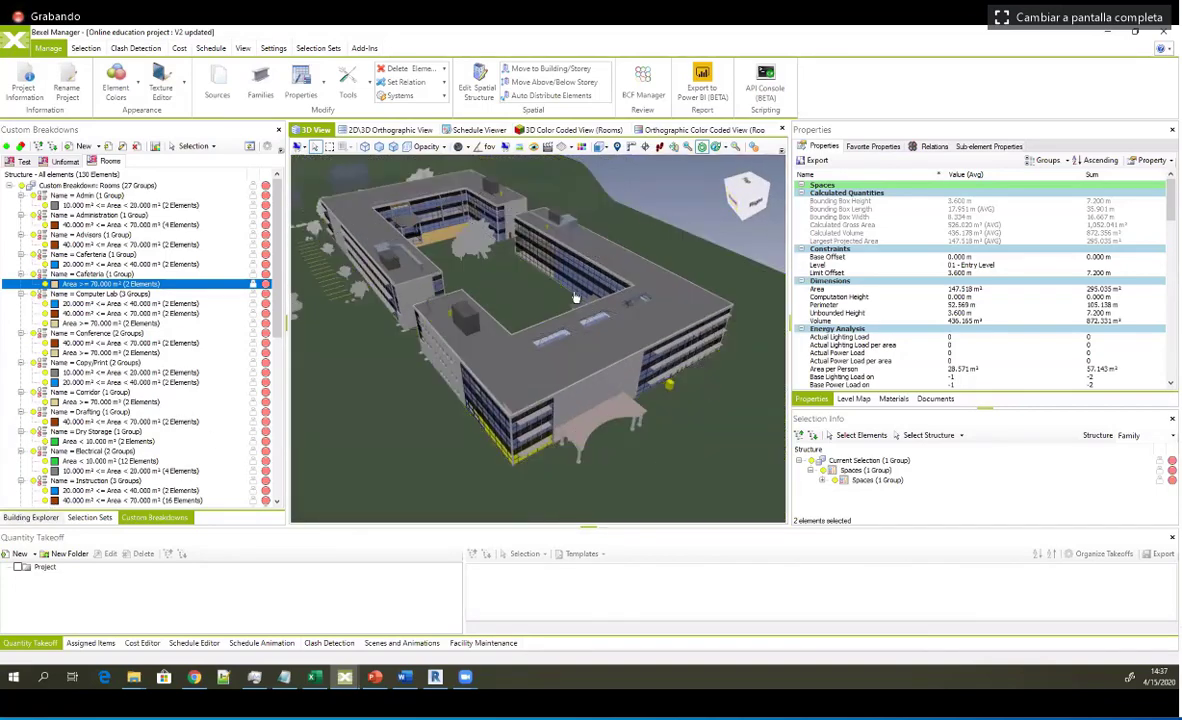
Step: Show the element structure and select two roof finish surfaces of the building with the entrance canopy together
left_click(30, 517)
left_click(465, 364)
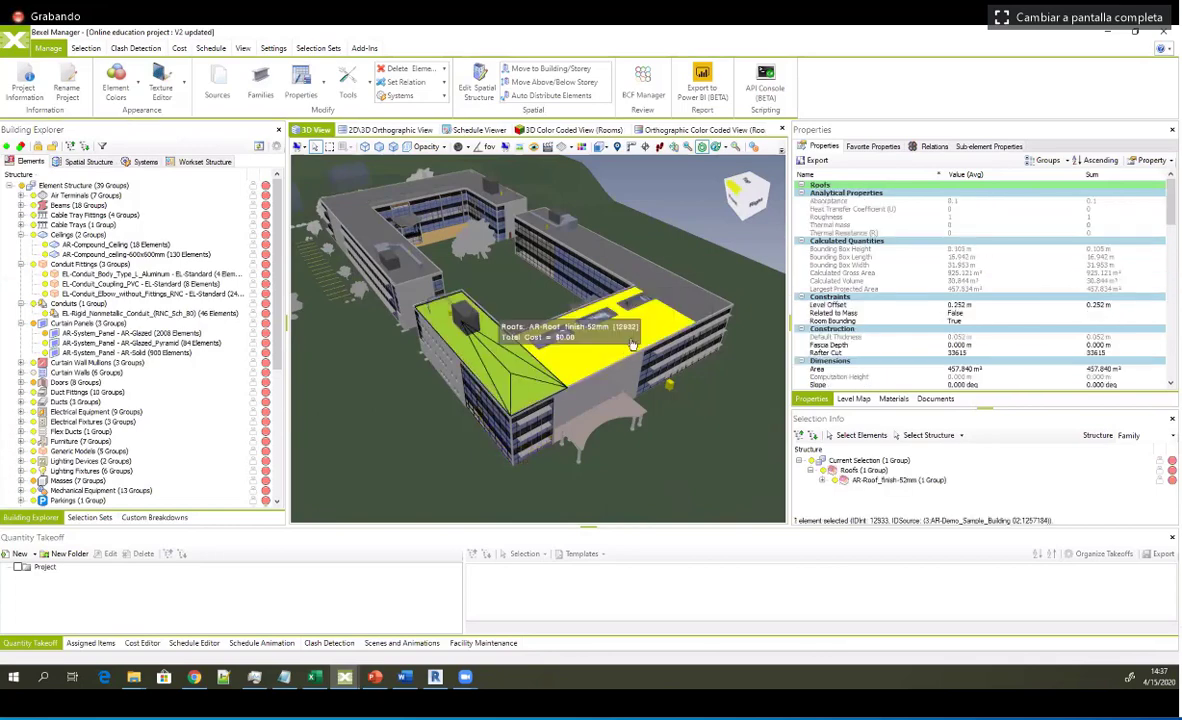
left_click(490, 338, "ctrl")
middle_click_drag(555, 338, 492, 318)
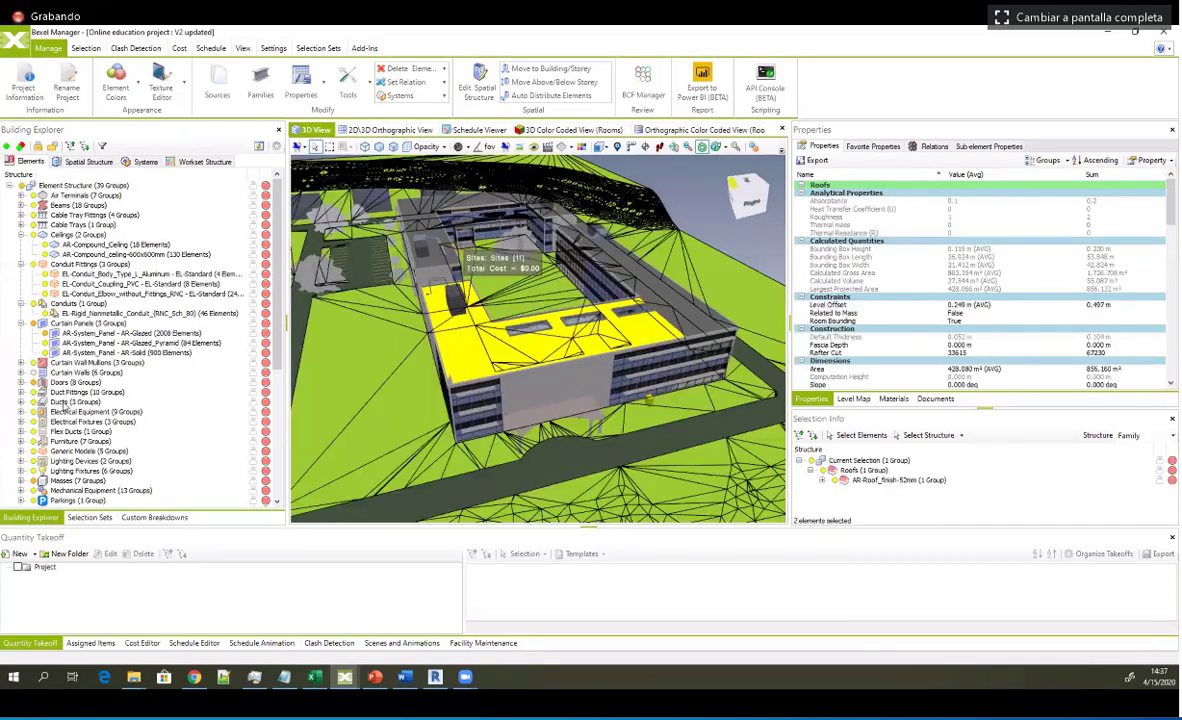
middle_click_drag(79, 421, 103, 305)
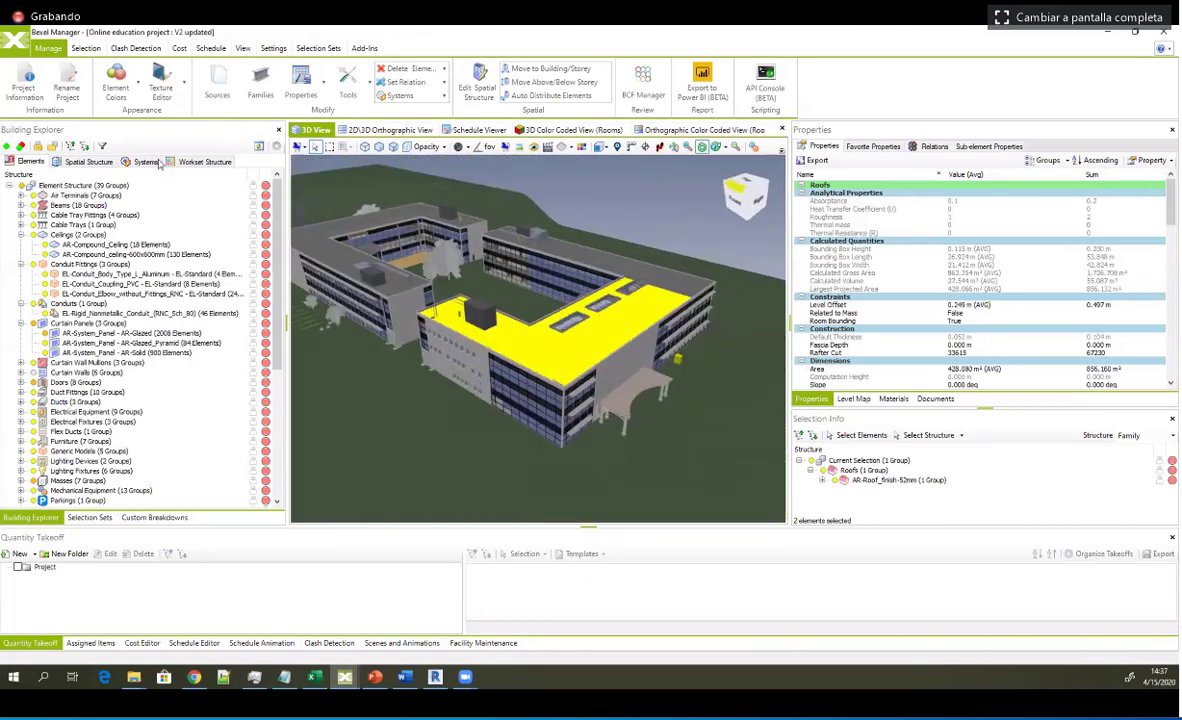
Step: Select the Ducts category in the element structure, expand its families and look through its properties
left_click(75, 401)
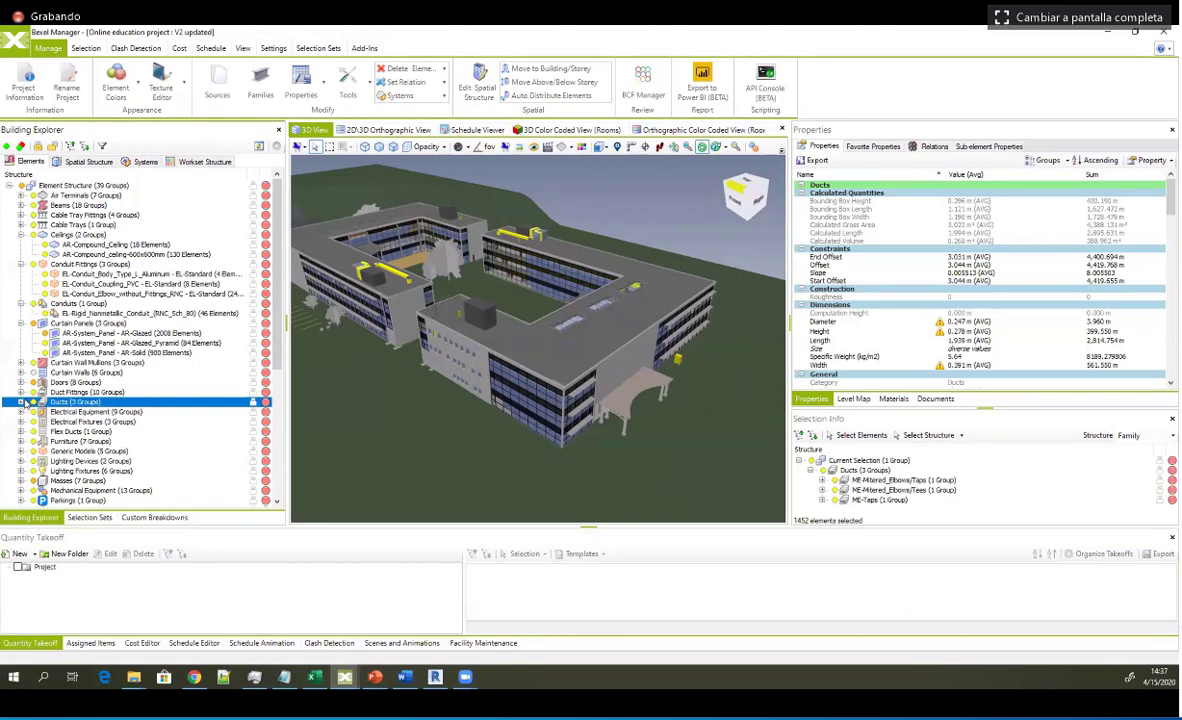
left_click(21, 401)
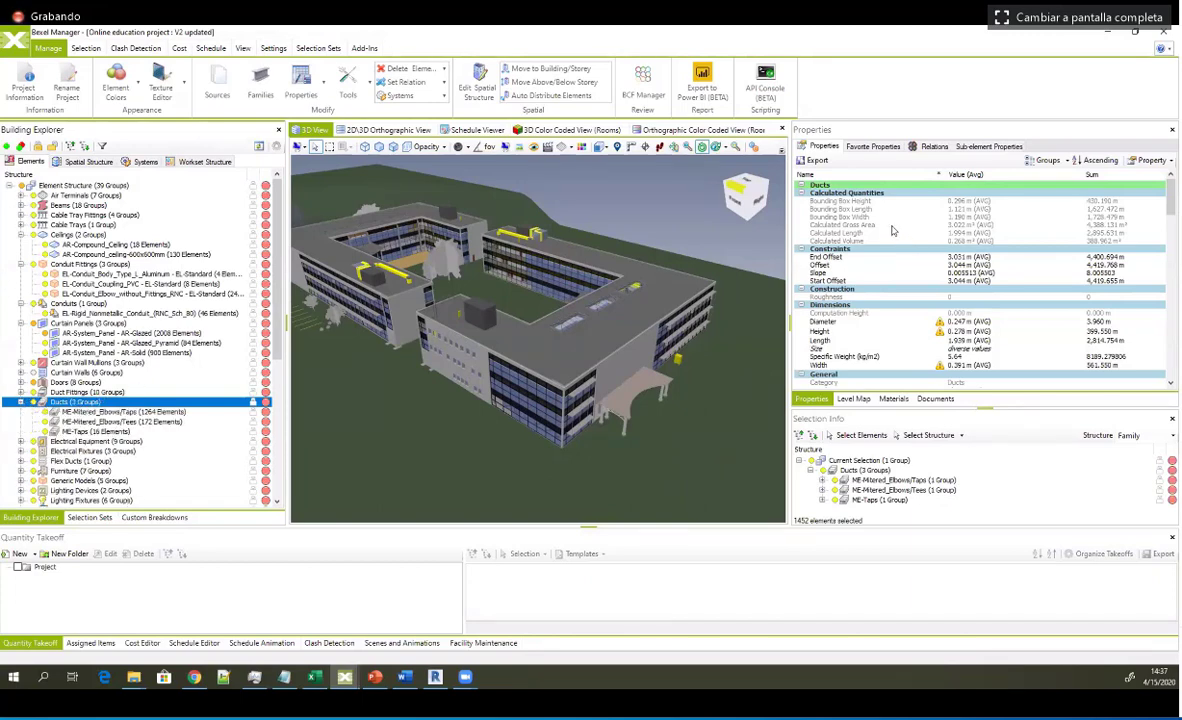
scroll(892, 237, "down", 4)
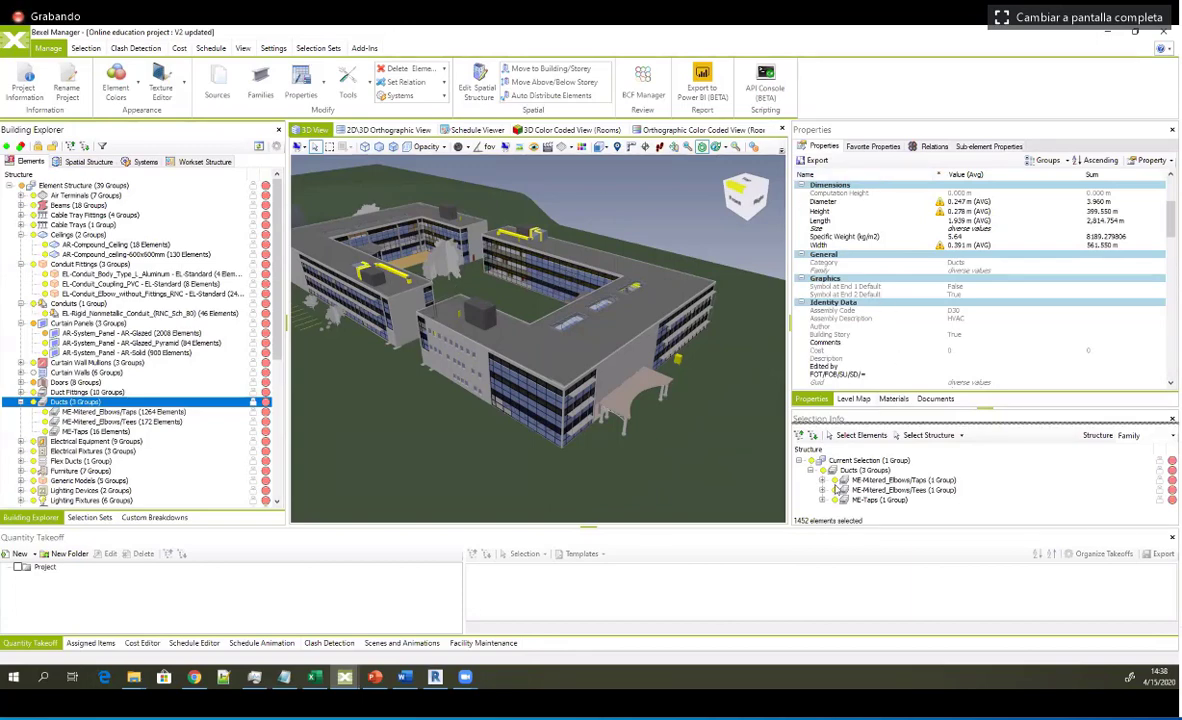
Step: Enlarge the properties area and examine the ducts' average and summed dimensions, including the entries marked with warnings
left_click_drag(836, 489, 838, 486)
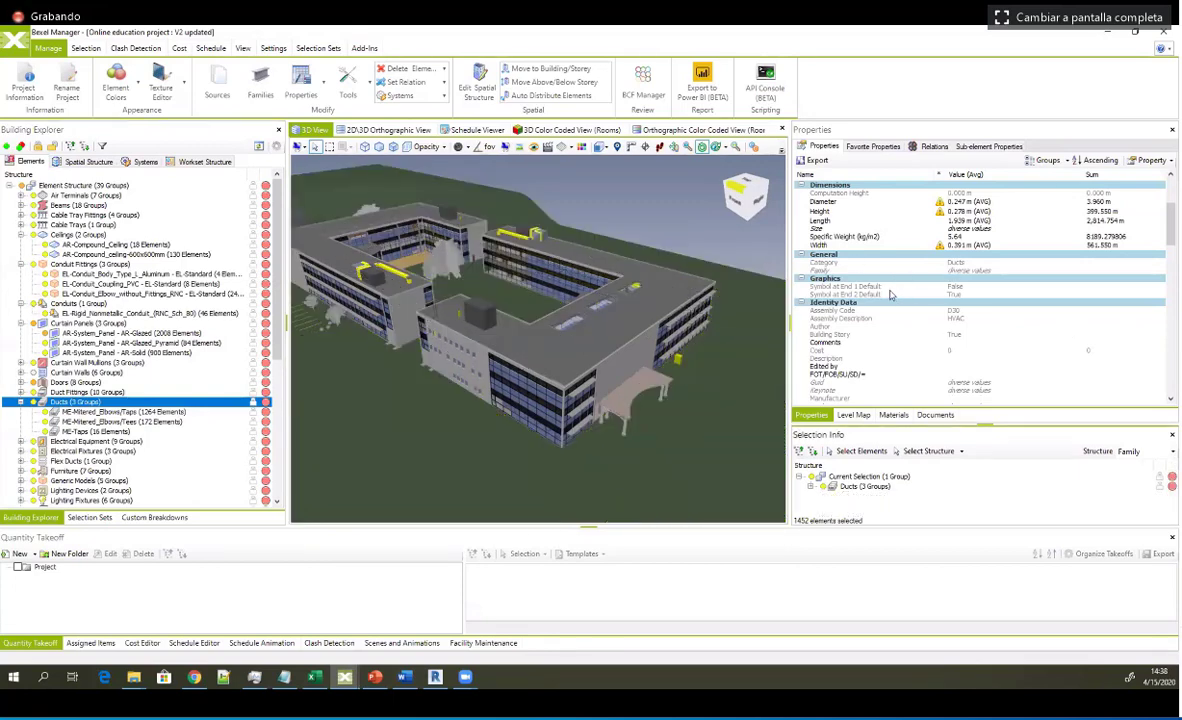
scroll(890, 294, "up", 4)
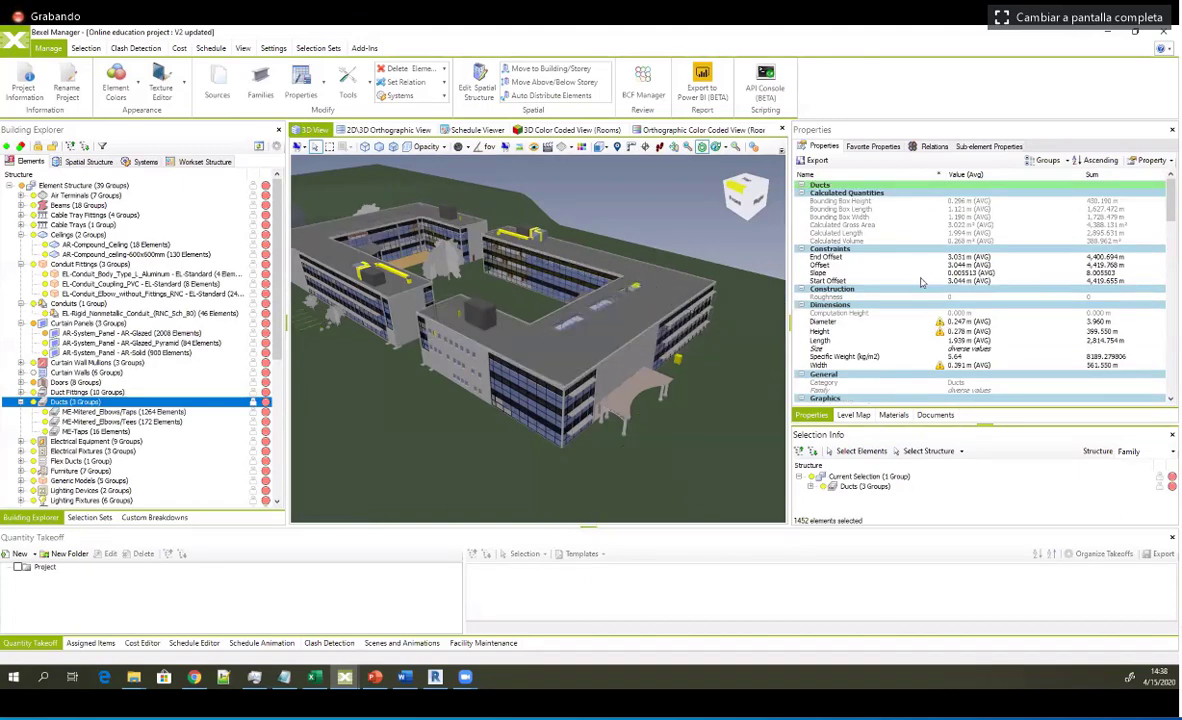
scroll(930, 290, "down", 5)
scroll(945, 310, "up", 5)
mouse_move(940, 326)
Step: Isolate the selected ducts so that only they are displayed in the 3D view
right_click(644, 216)
mouse_move(700, 279)
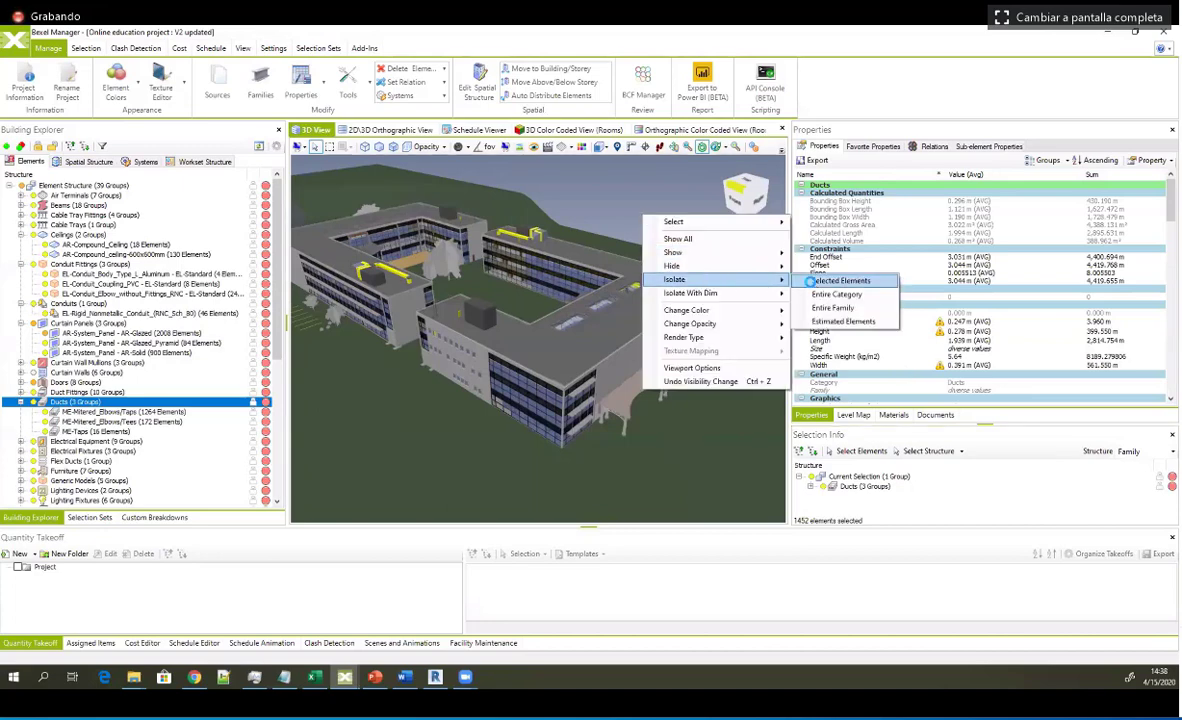
left_click(815, 282)
scroll(575, 300, "up", 3)
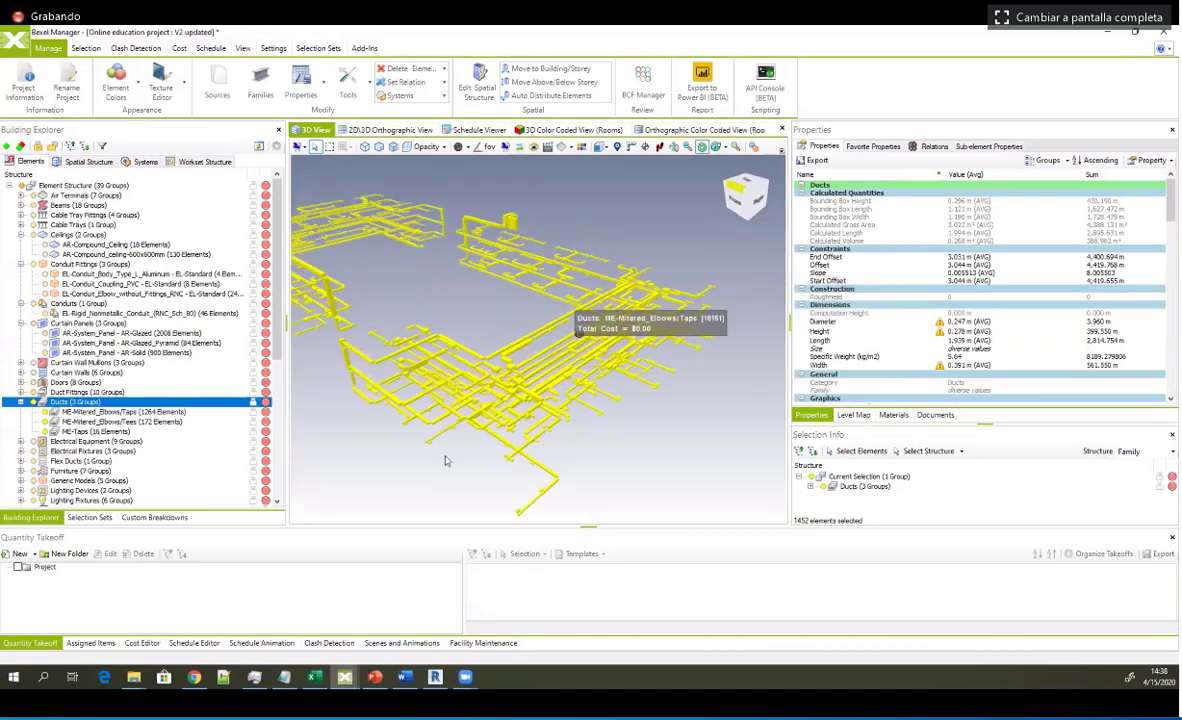
middle_click_drag(486, 411, 597, 414)
Step: Select a single ME-Mitered_Elbows/Taps duct in the isolated network and examine its dimensions and identity data
left_click(597, 415)
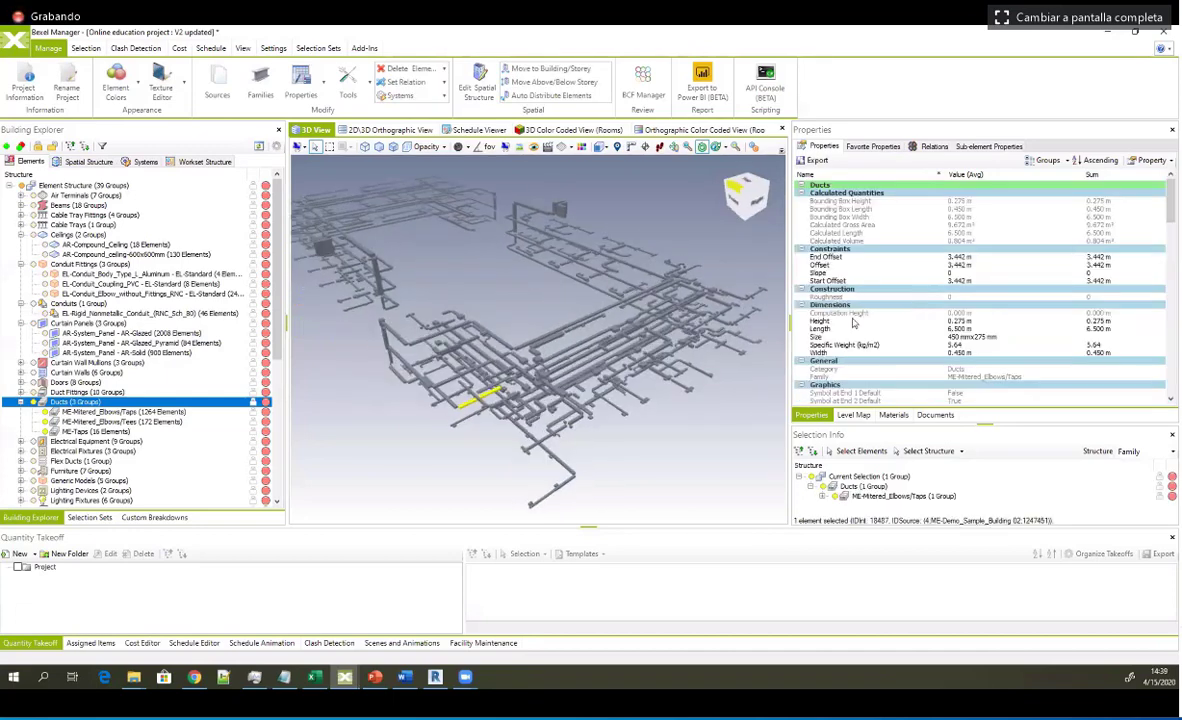
scroll(856, 322, "down", 6)
scroll(527, 396, "up", 2)
middle_click_drag(523, 392, 551, 398)
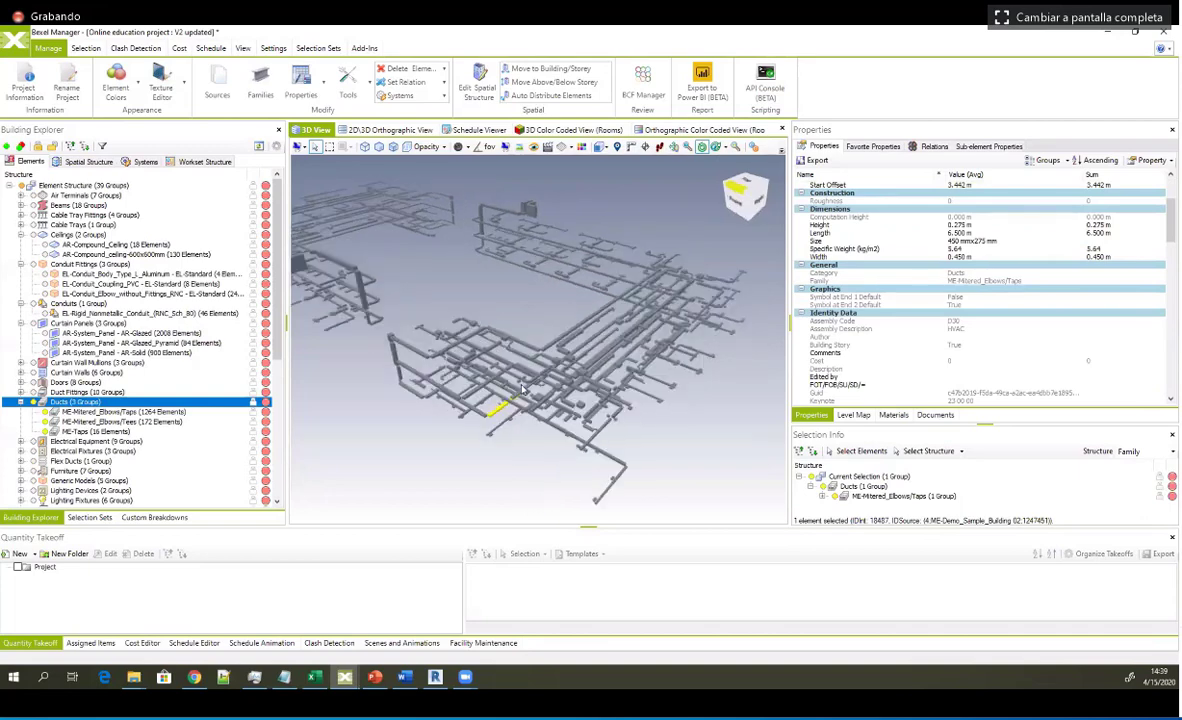
right_click(443, 432)
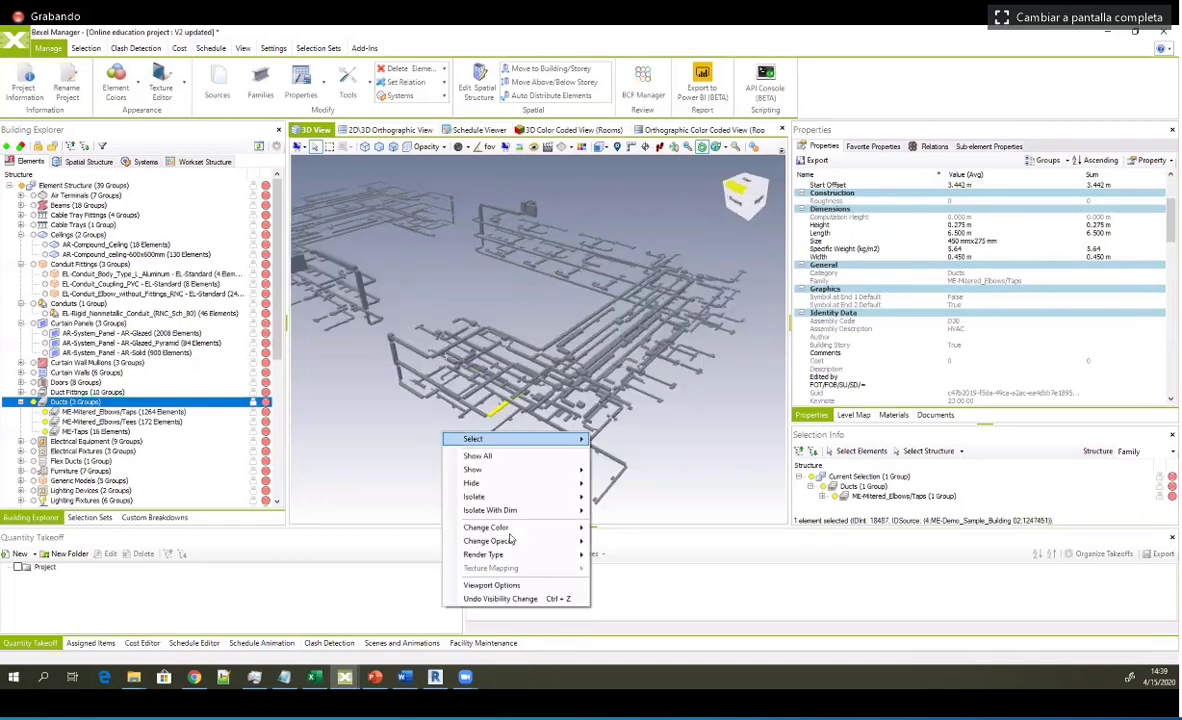
left_click(182, 411)
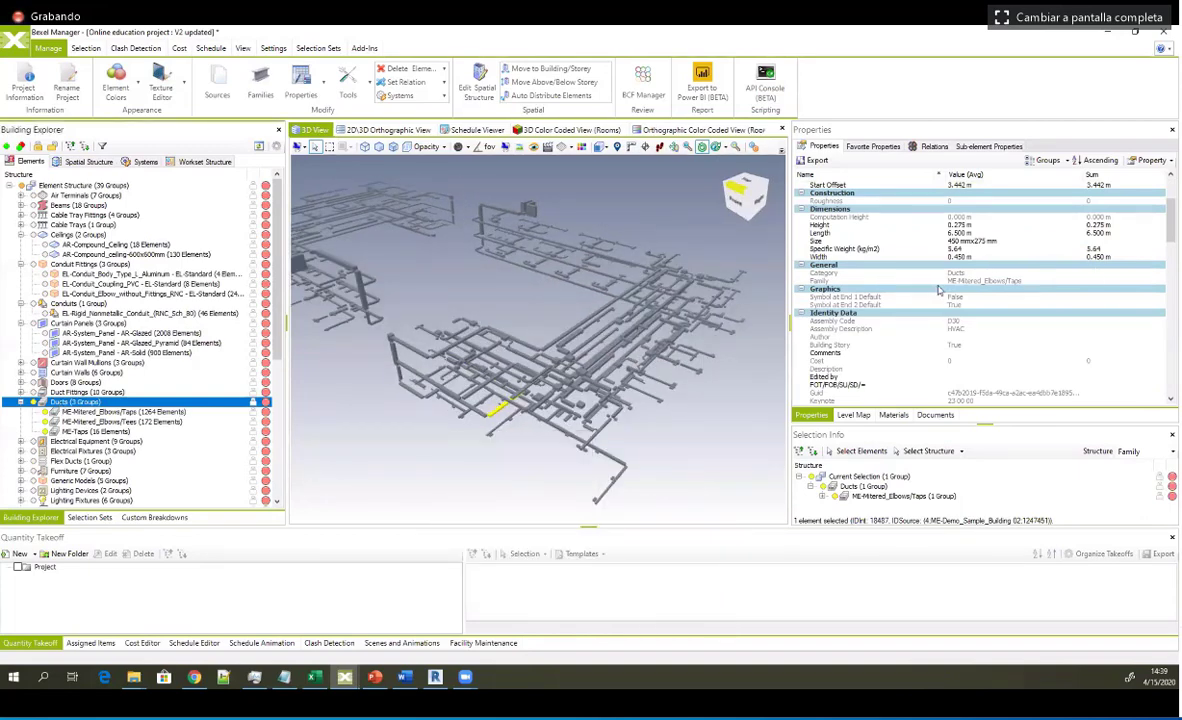
Step: Reselect the whole Ducts category and narrow the selection to only the visible elements that have the Diameter property
double_click(55, 401)
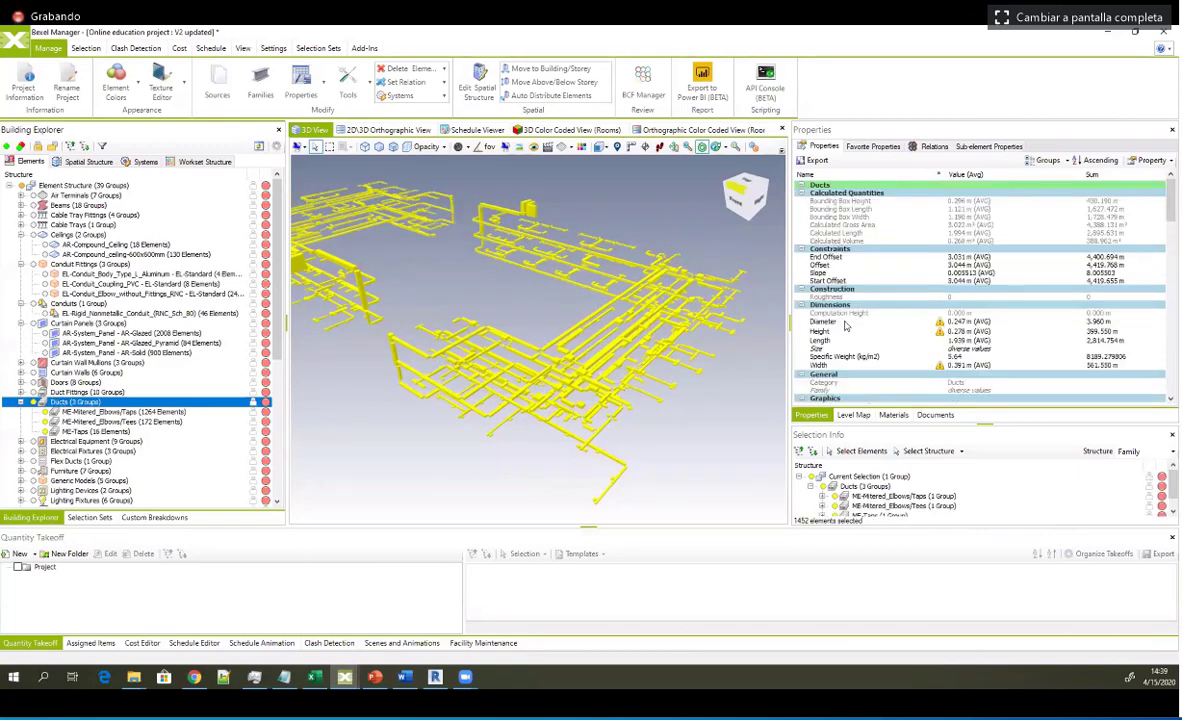
left_click(845, 322)
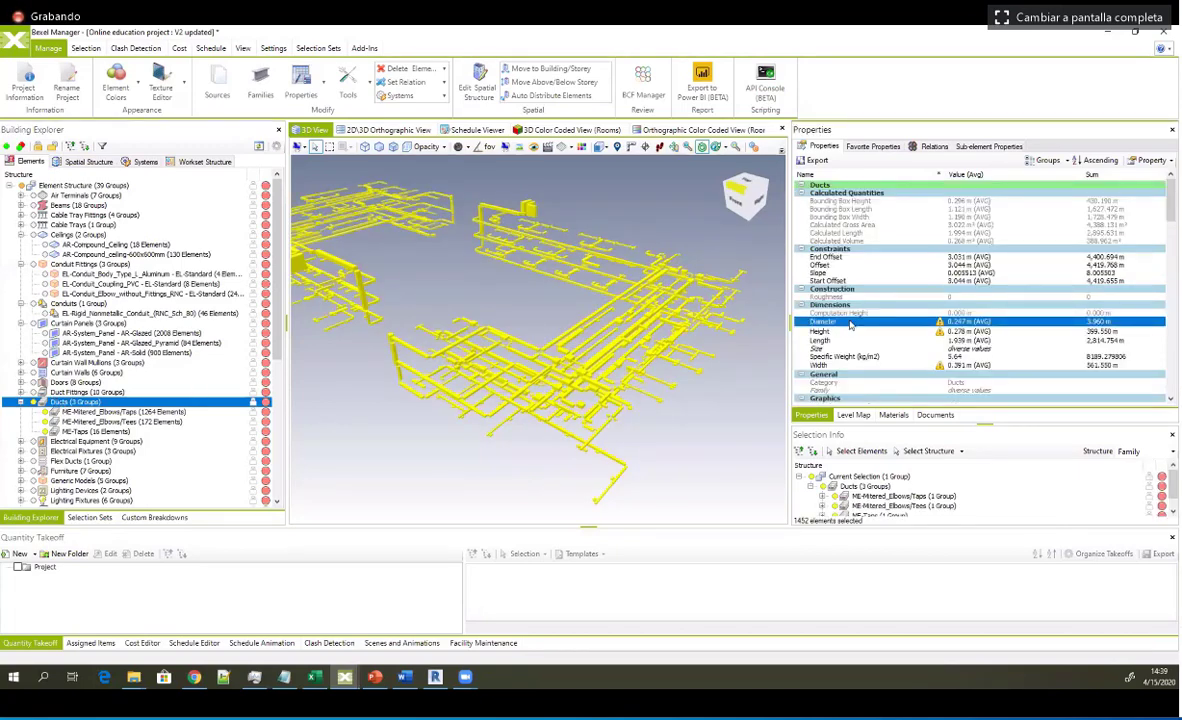
right_click(848, 324)
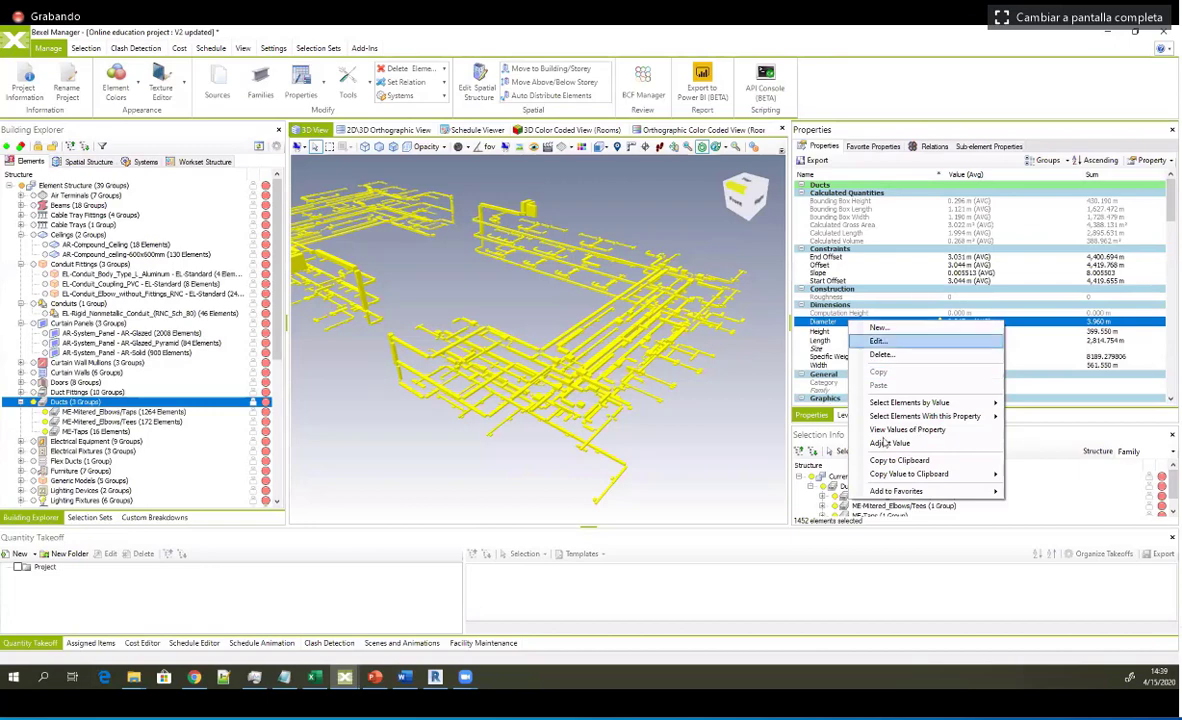
mouse_move(920, 404)
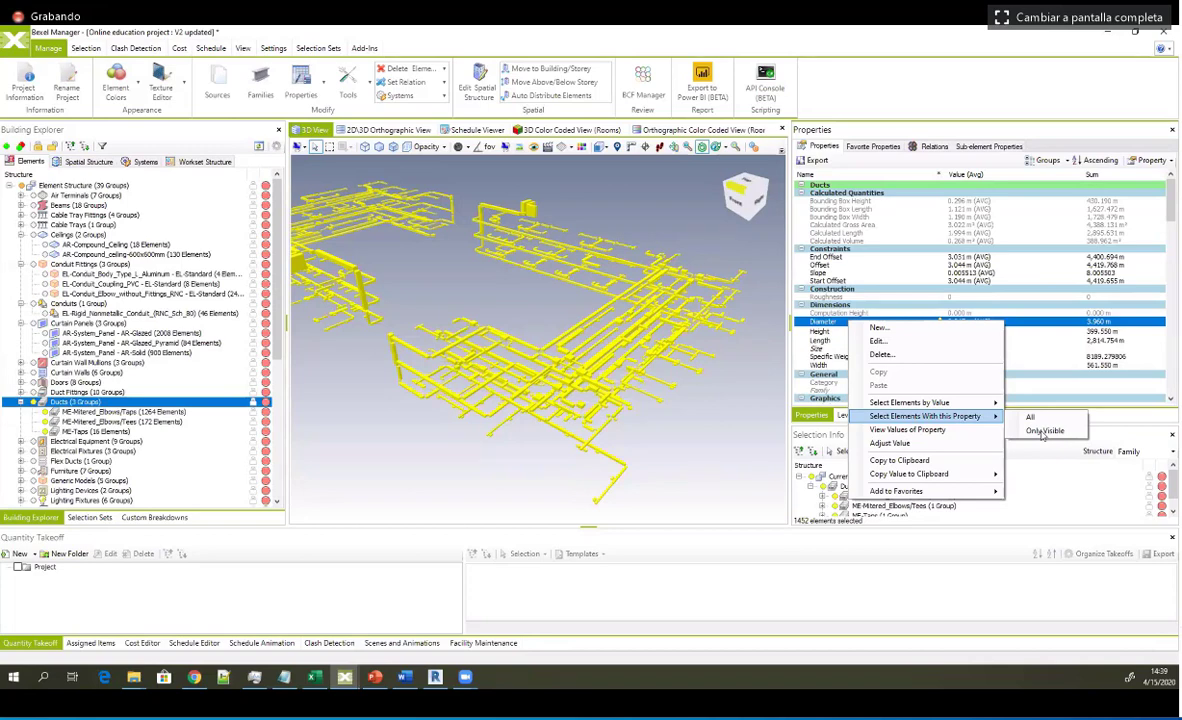
left_click(1043, 431)
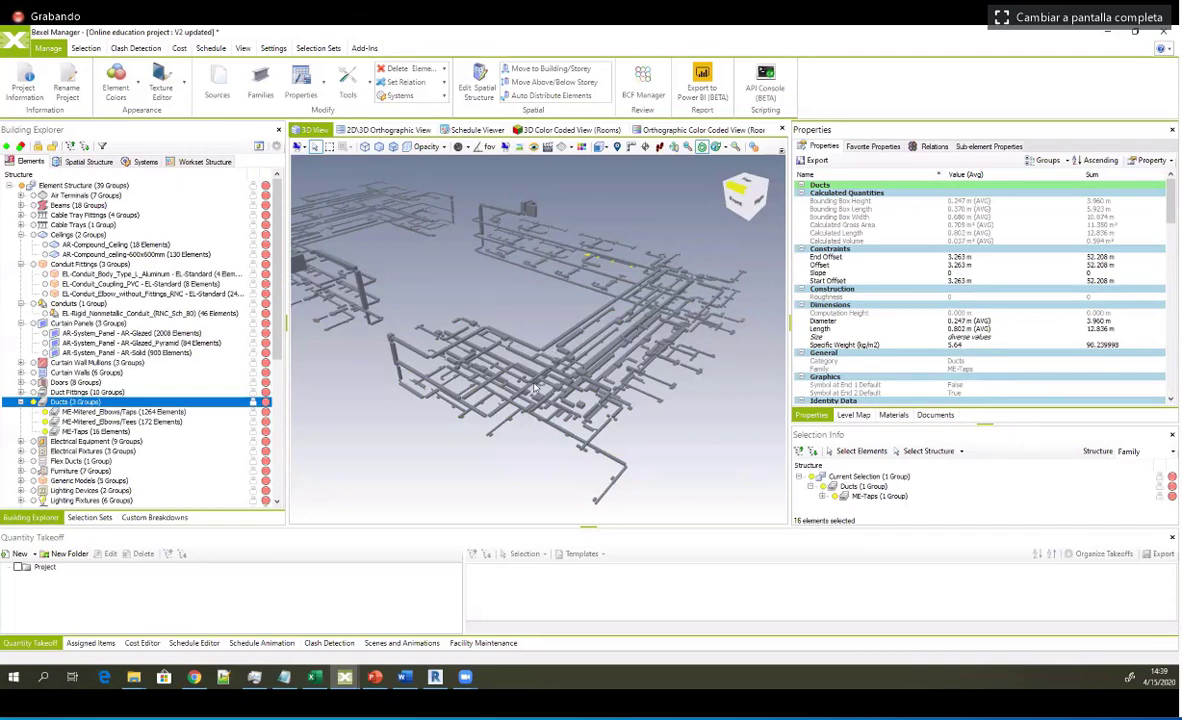
Step: Inspect the selected round ducts up close and add an ME-Mitered_Elbows/Taps duct to the selection
scroll(620, 340, "up", 4)
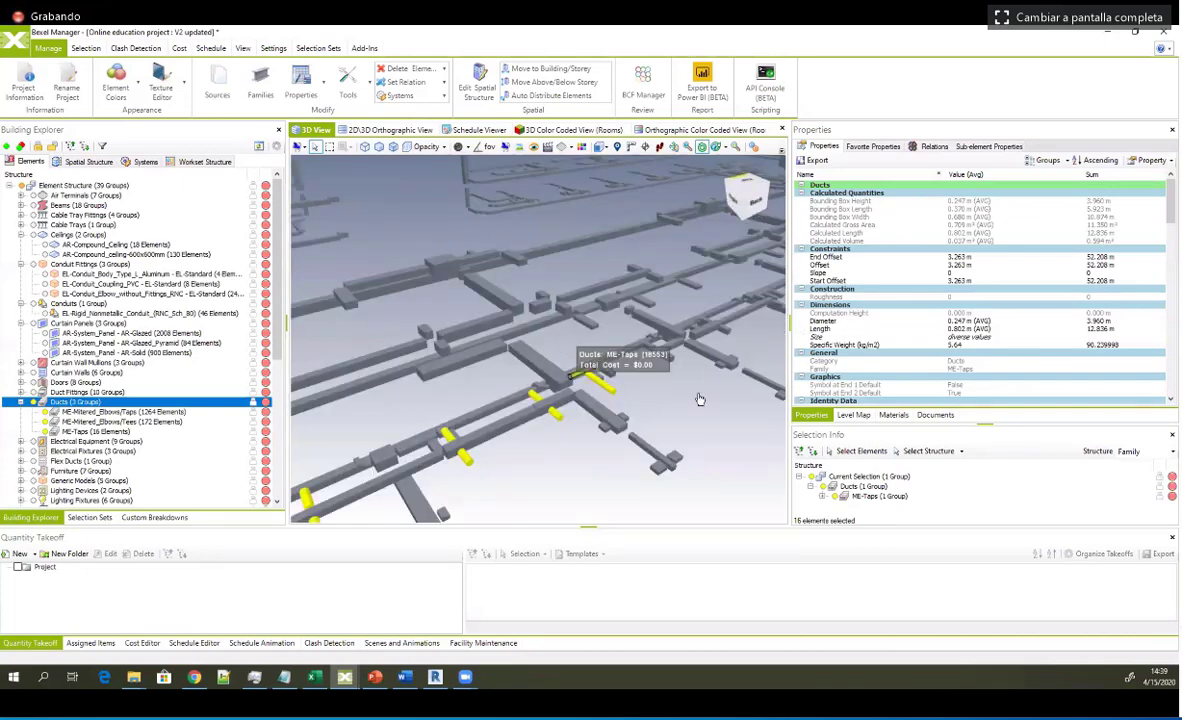
scroll(717, 367, "down", 4)
left_click(730, 368)
middle_click_drag(730, 368, 671, 385)
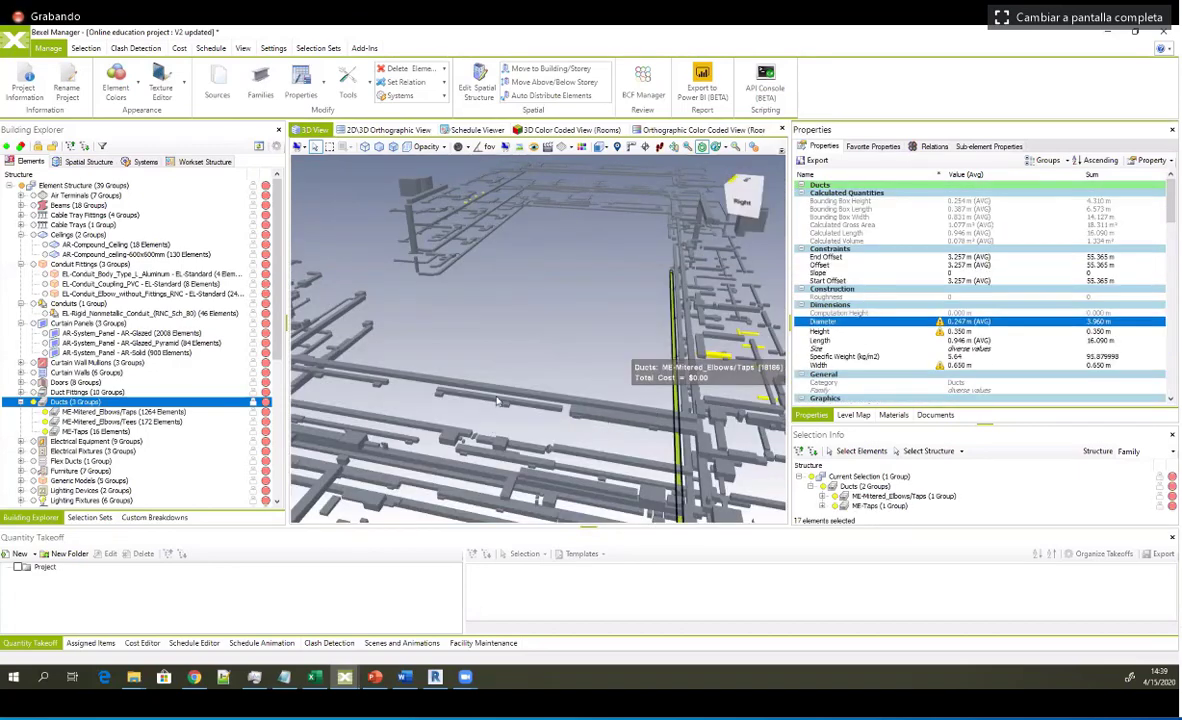
middle_click_drag(470, 370, 545, 350)
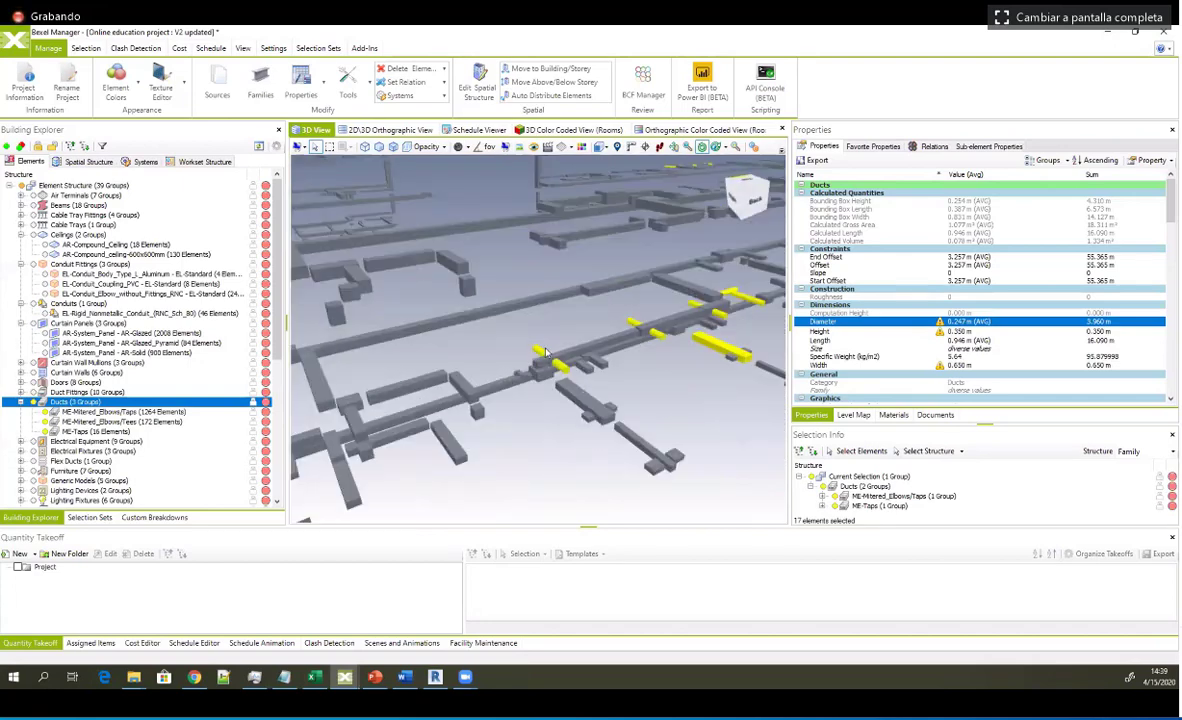
middle_click_drag(625, 352, 642, 398)
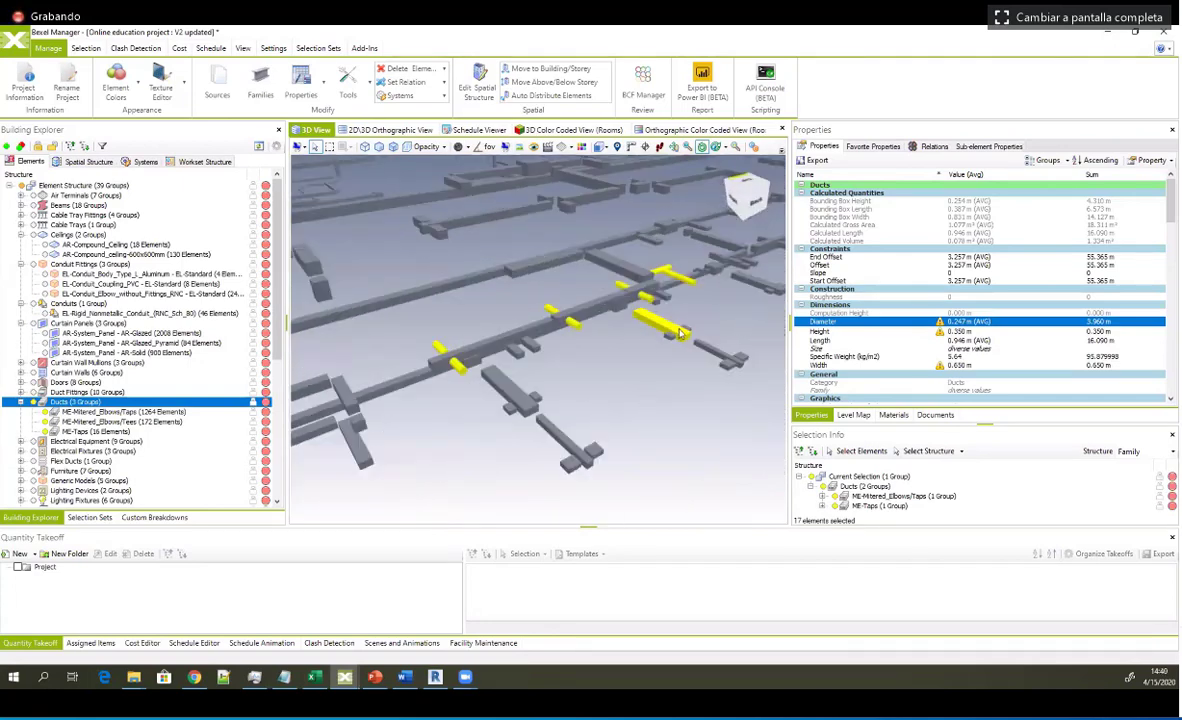
middle_click_drag(620, 346, 631, 344)
Step: Select one round ME-Taps duct and a neighbouring rectangular duct in turn to compare their dimension properties
left_click(612, 341)
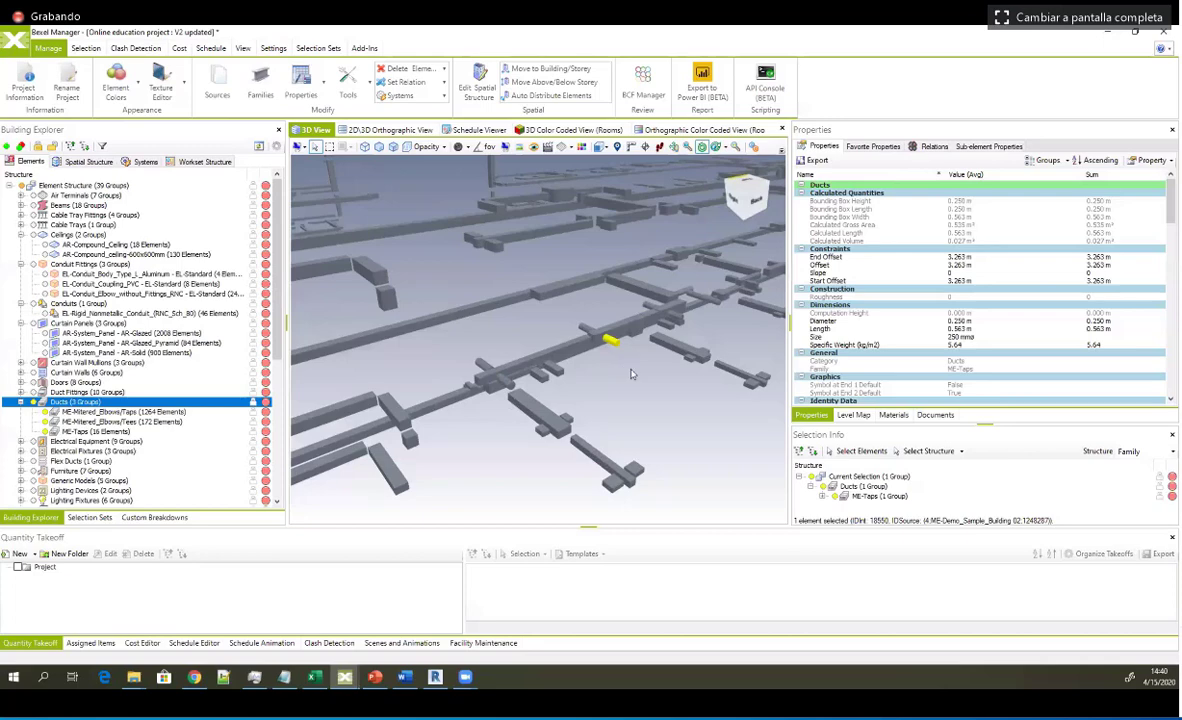
left_click(573, 348)
middle_click_drag(650, 364, 700, 354)
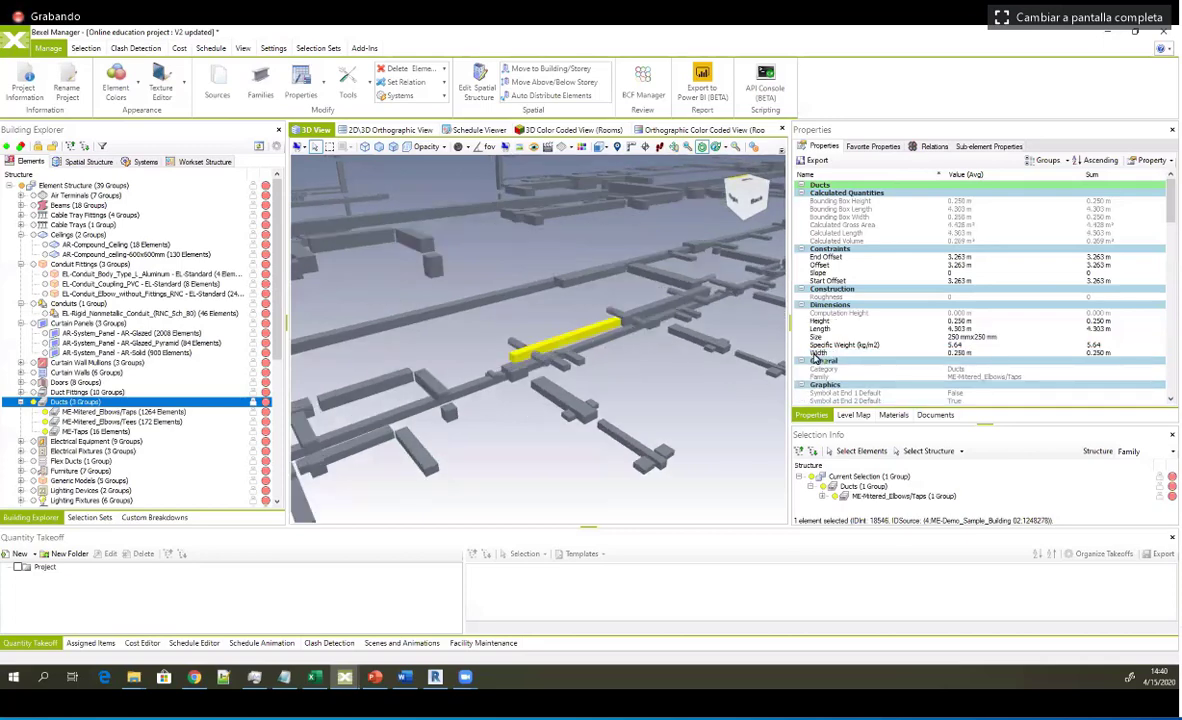
Step: Select all ducts that have the Width property, add one round ME-Taps duct, and examine which dimension properties are not shared by the whole selection
left_click(818, 354)
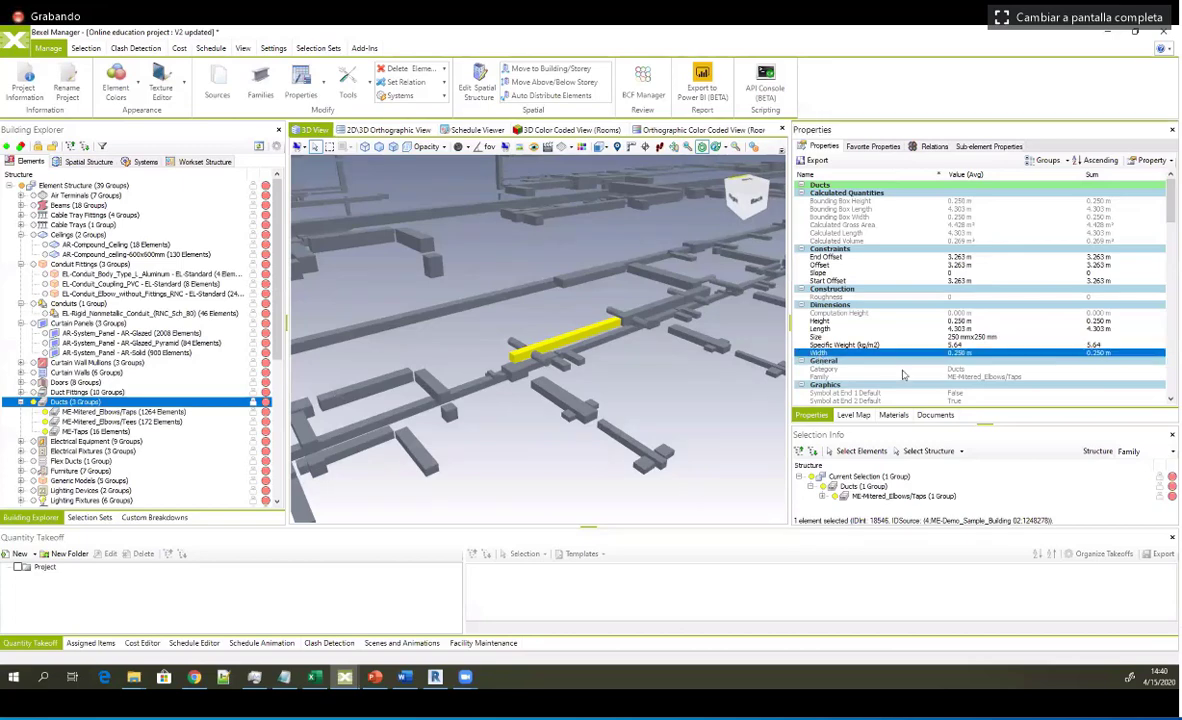
right_click(819, 354)
mouse_move(921, 455)
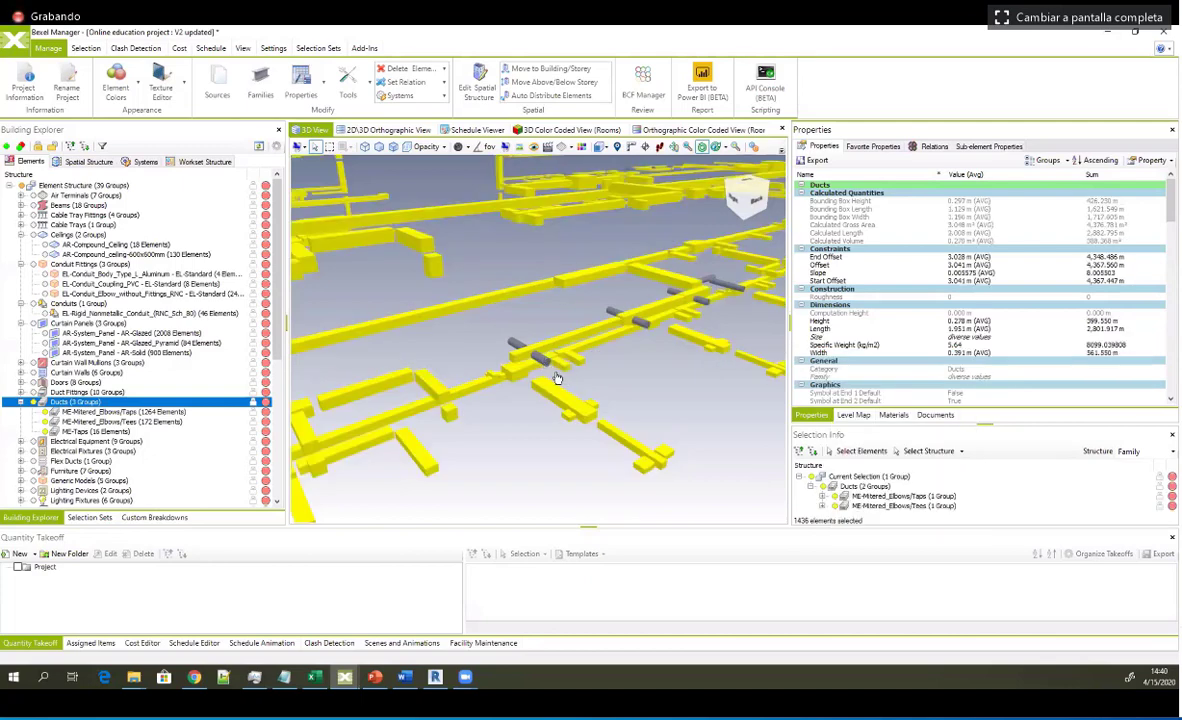
scroll(603, 400, "down", 1)
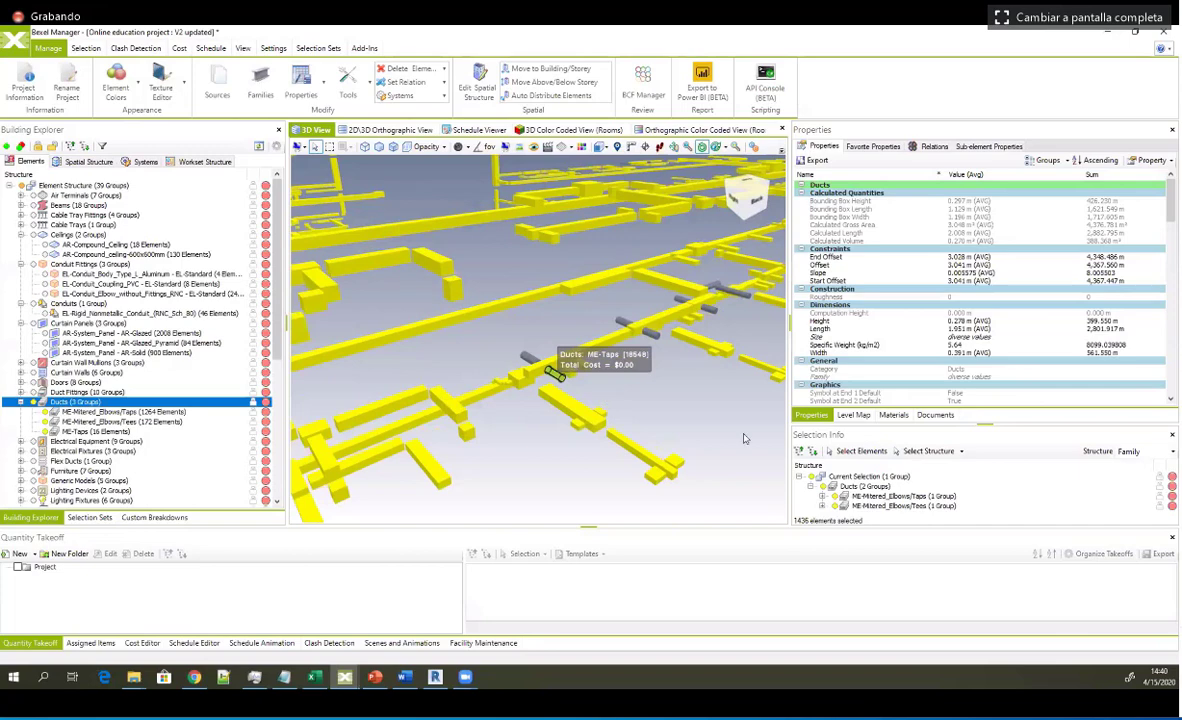
scroll(743, 438, "down", 1)
scroll(743, 438, "down", 1)
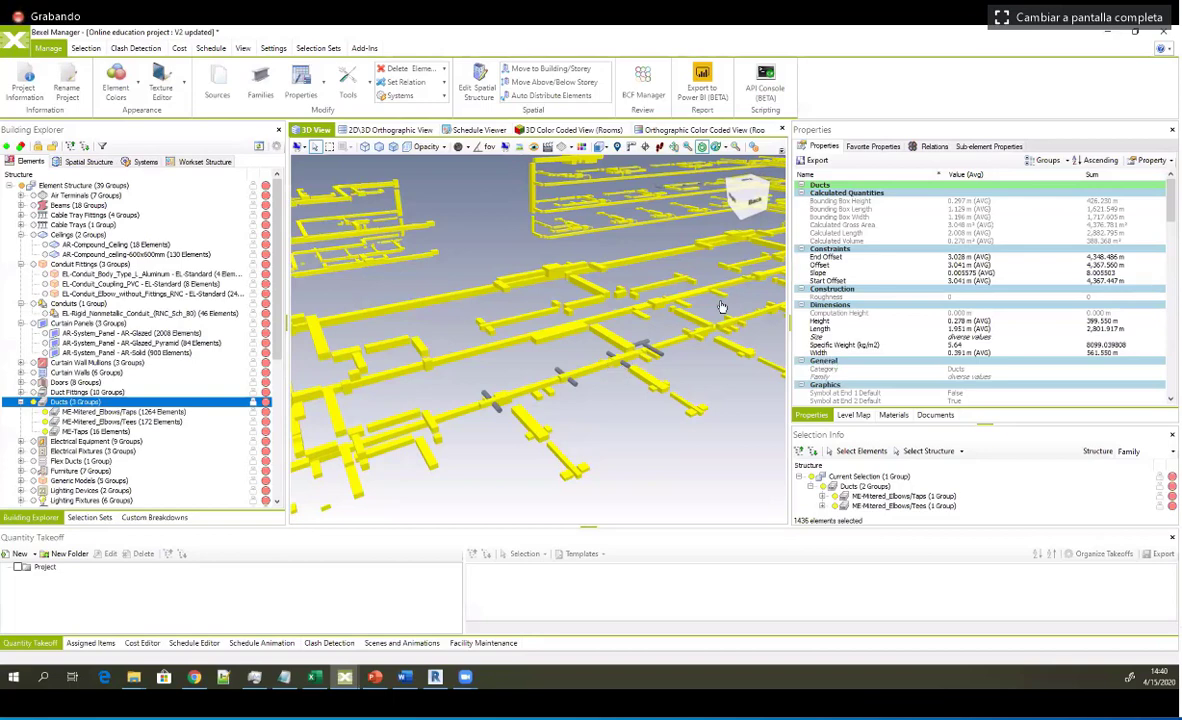
left_click_drag(772, 318, 826, 343)
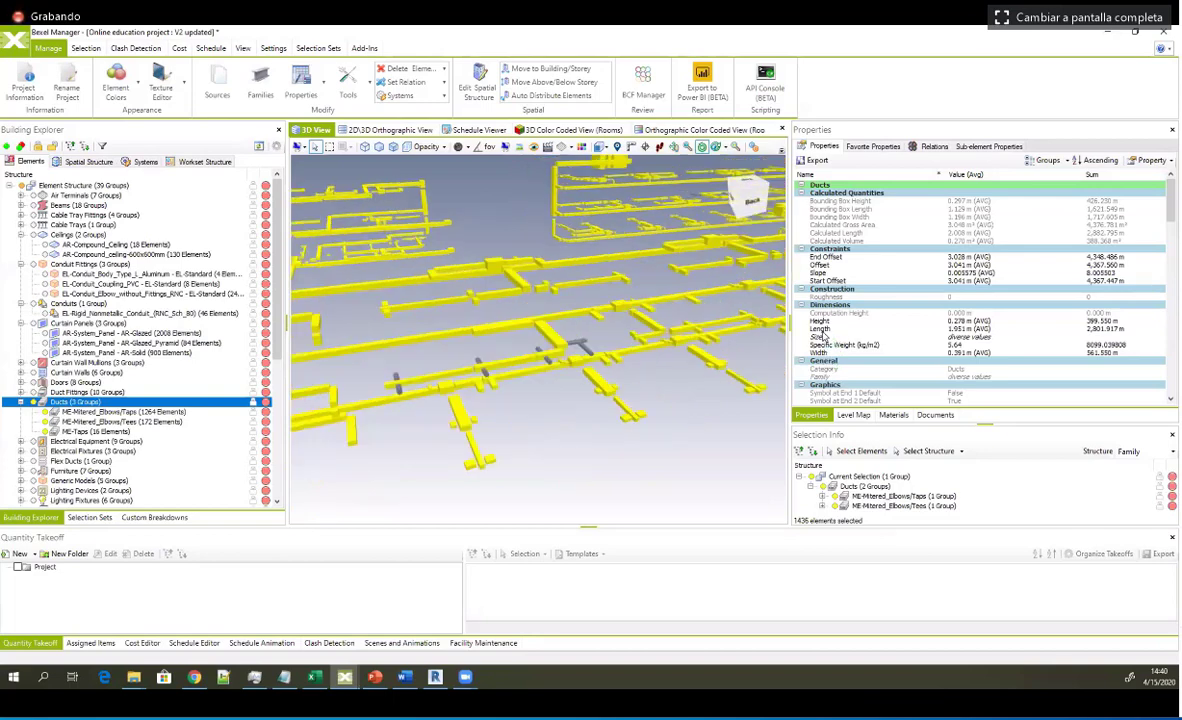
left_click(805, 329)
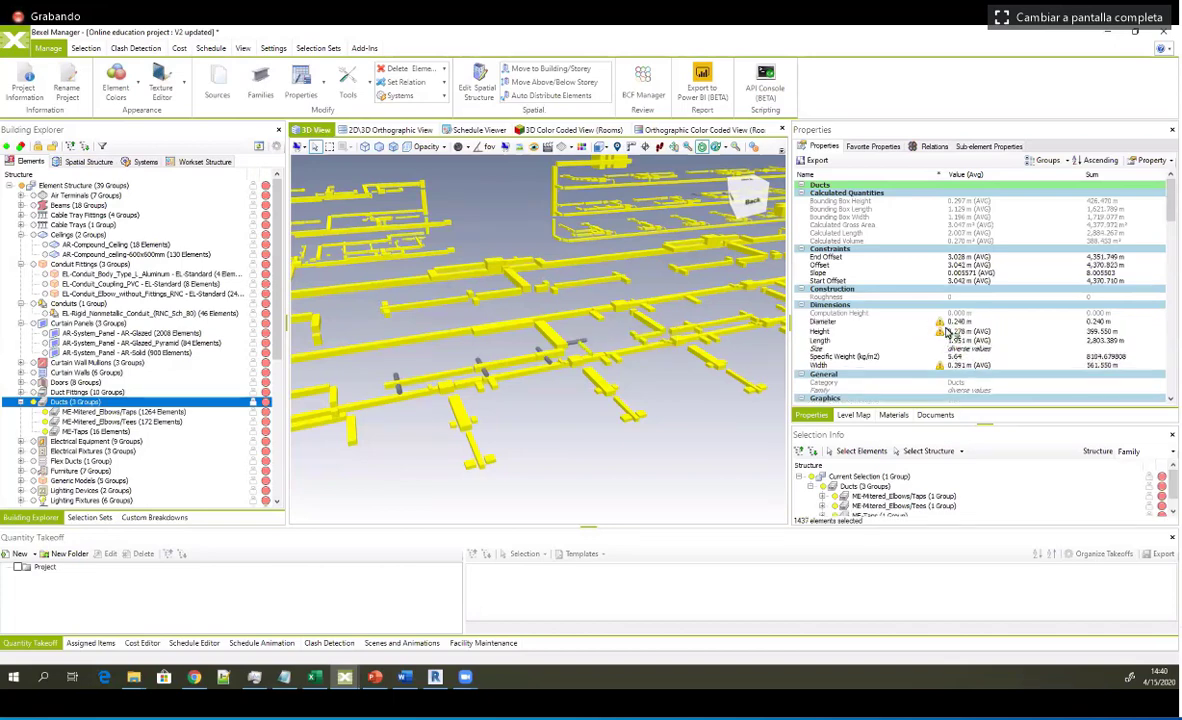
left_click(819, 342)
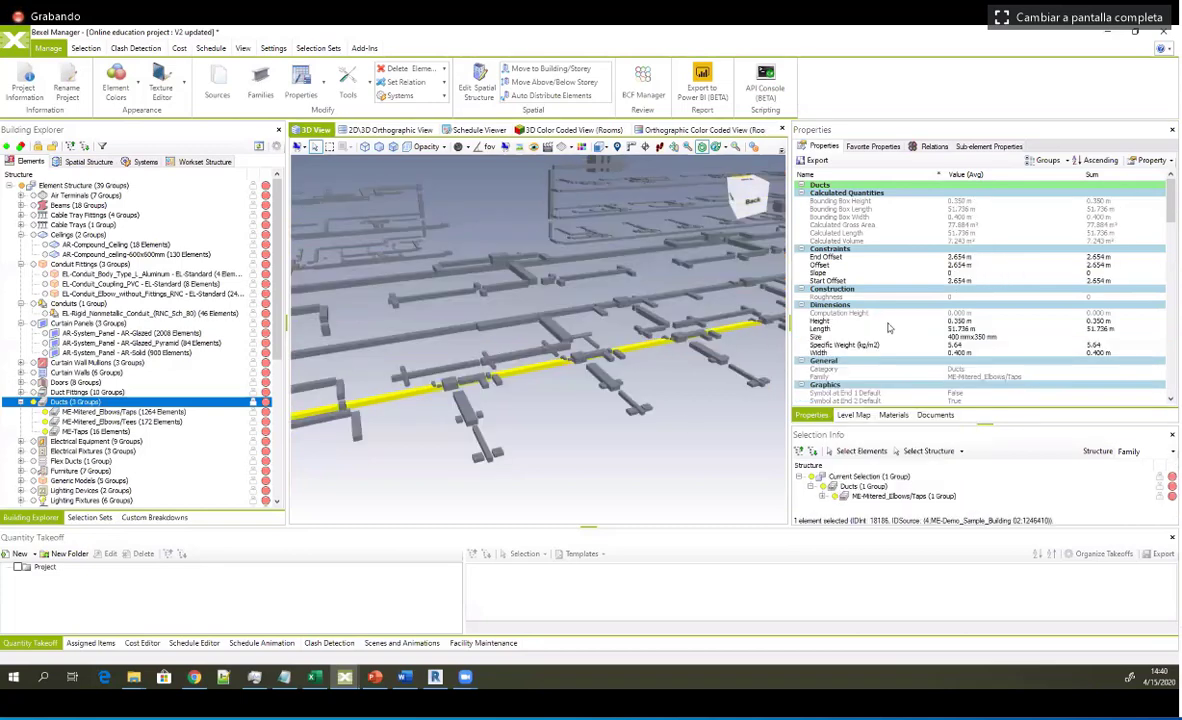
Step: Examine the Length property of the selected long ME-Mitered_Elbows/Taps duct and collapse its calculated quantities
left_click(828, 305)
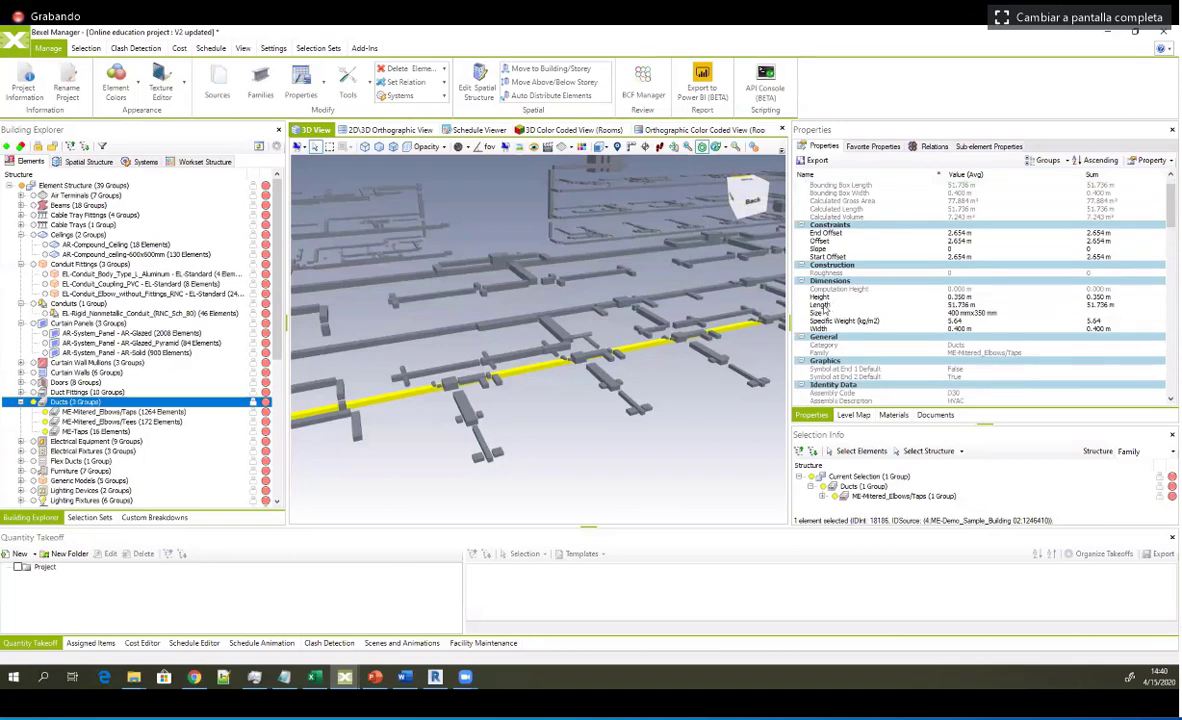
left_click(828, 305)
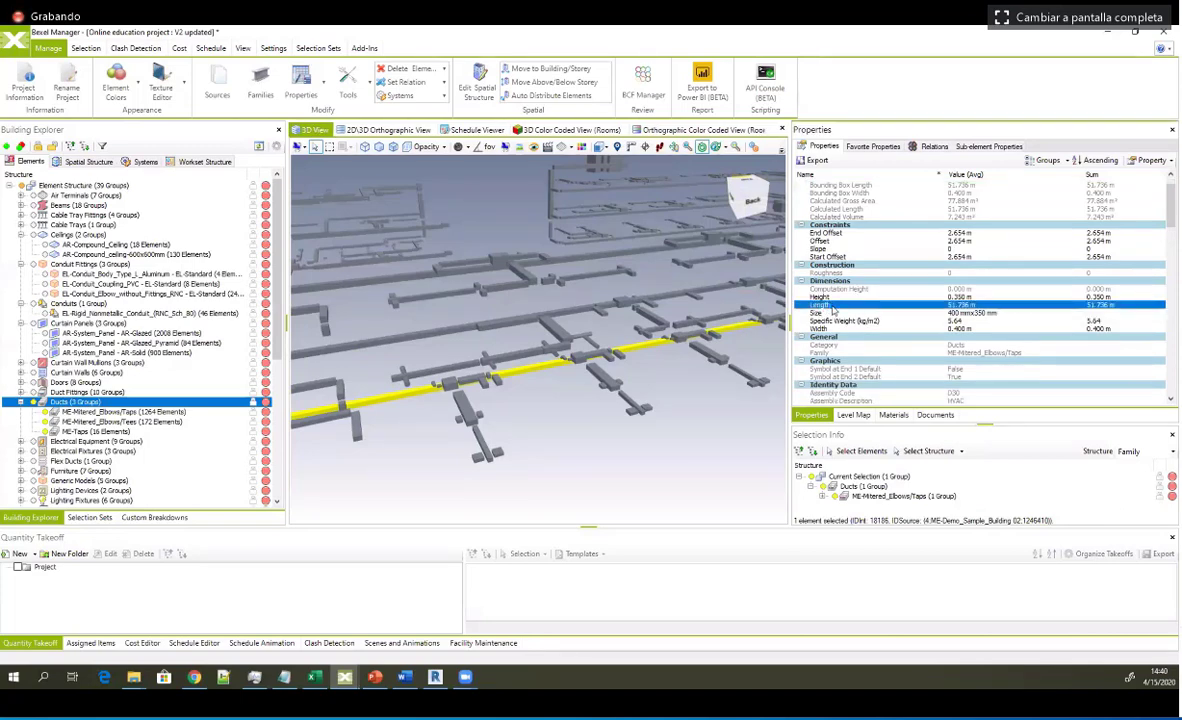
scroll(838, 237, "up", 1)
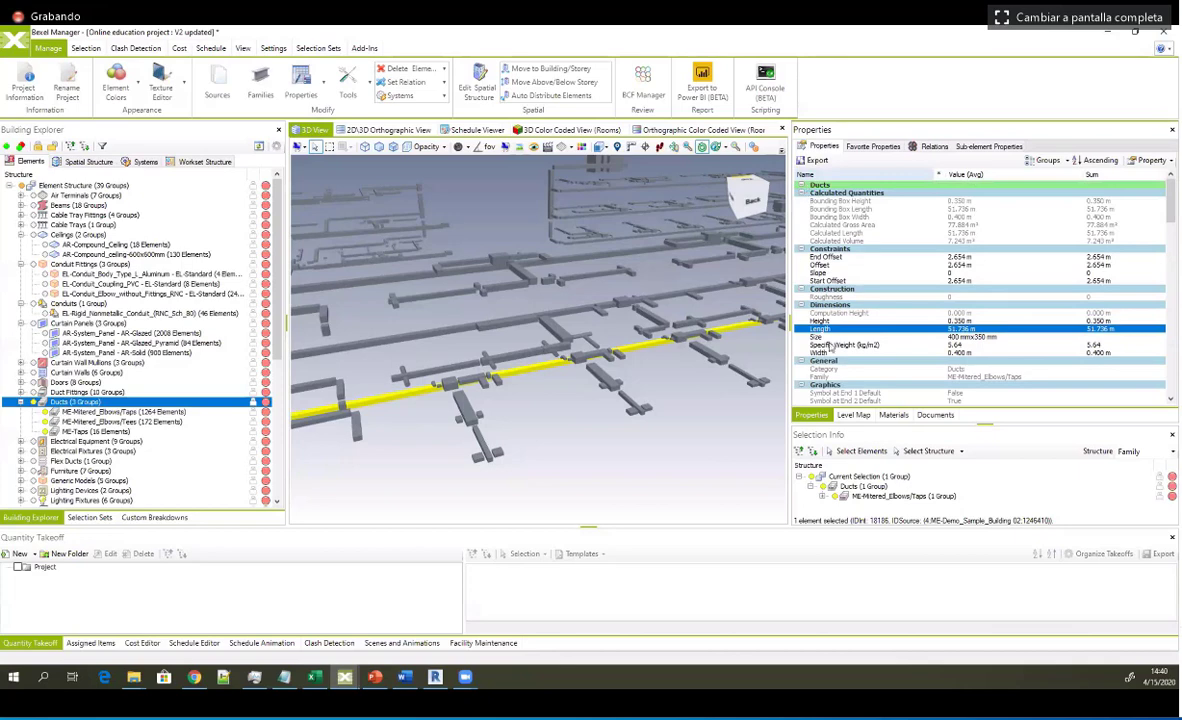
left_click(803, 193)
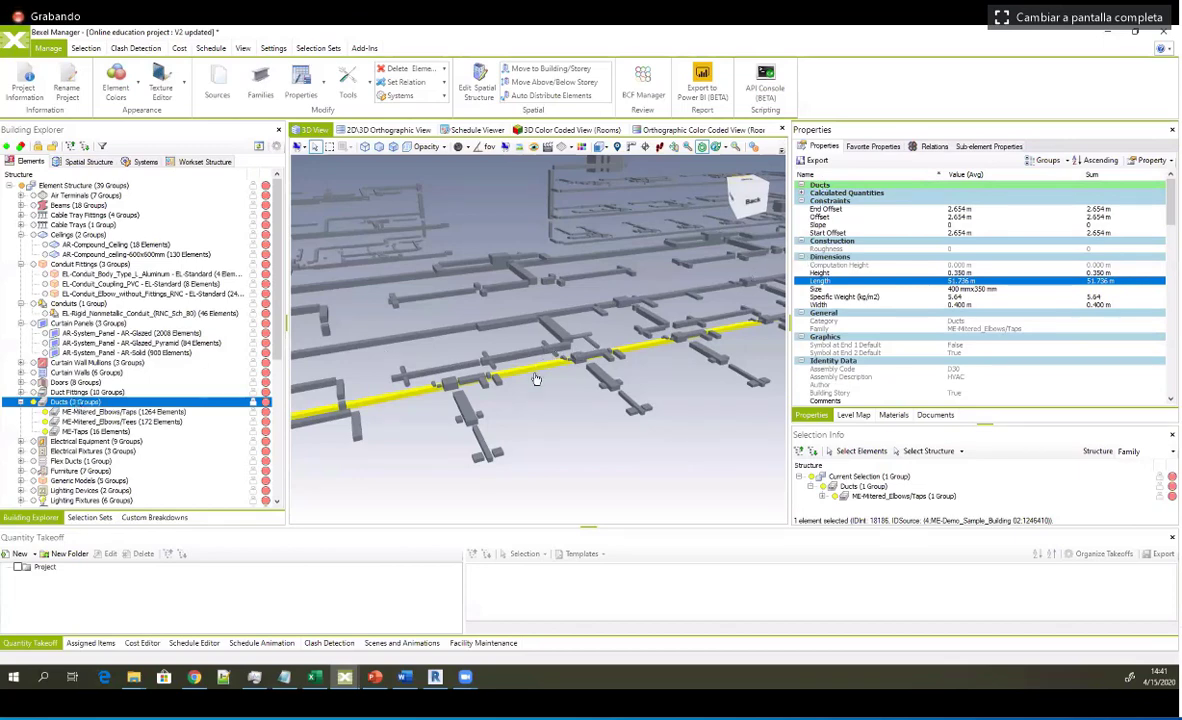
scroll(534, 402, "up", 2)
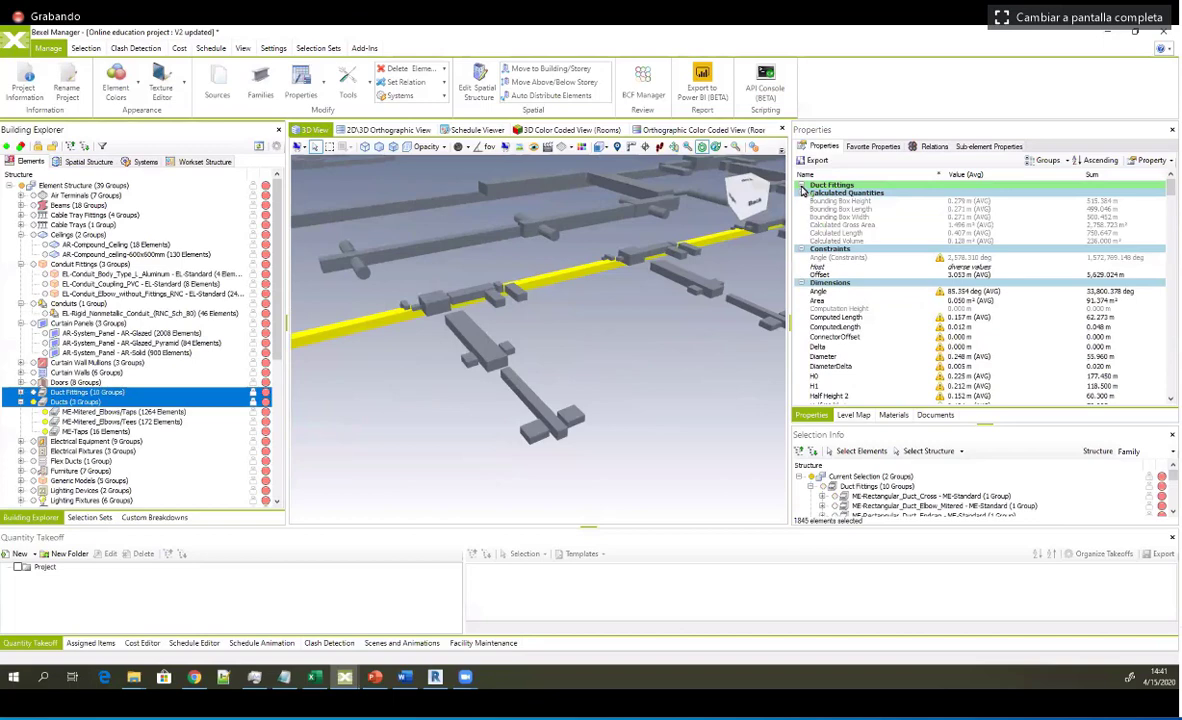
Step: With Ducts and Duct Fittings both selected, collapse the Duct Fittings properties and leave the Ducts properties expanded
left_click(802, 187)
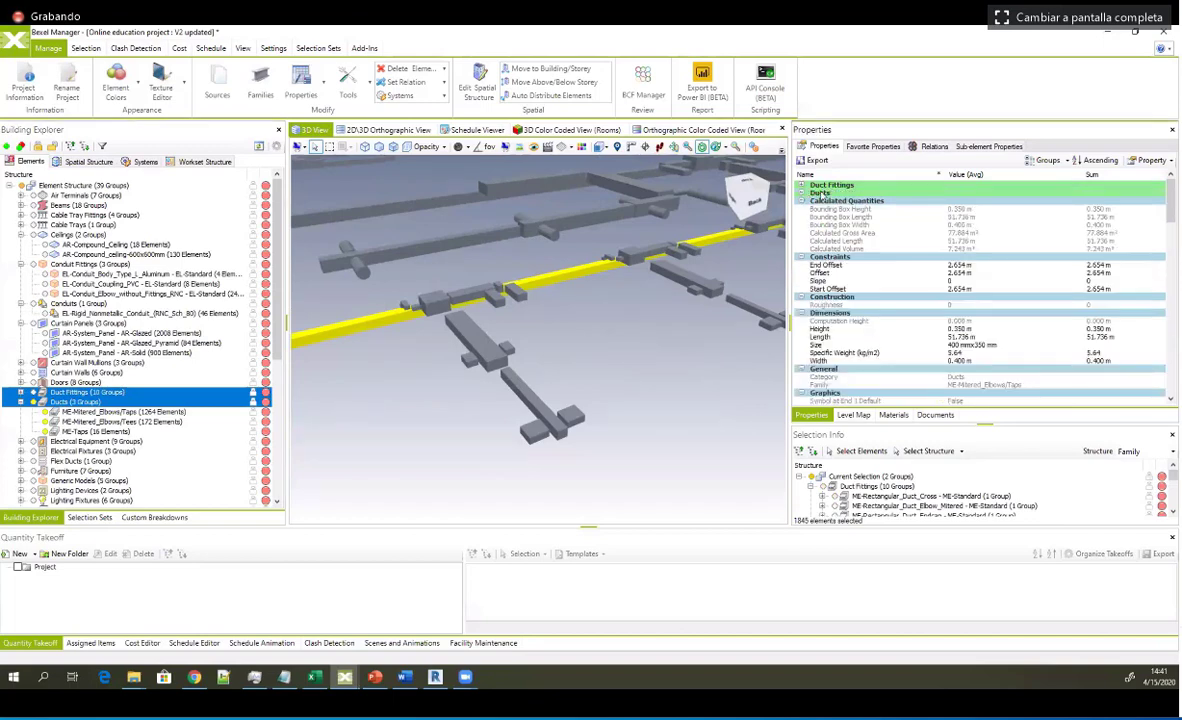
left_click(802, 191)
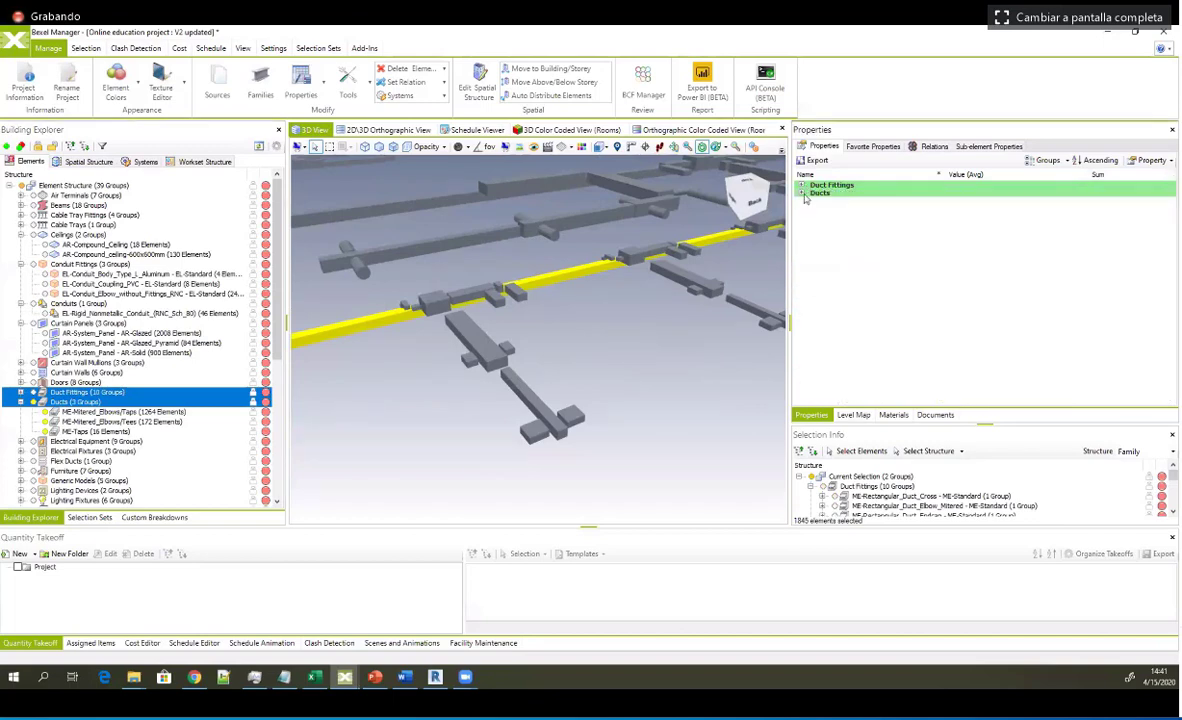
left_click(802, 193)
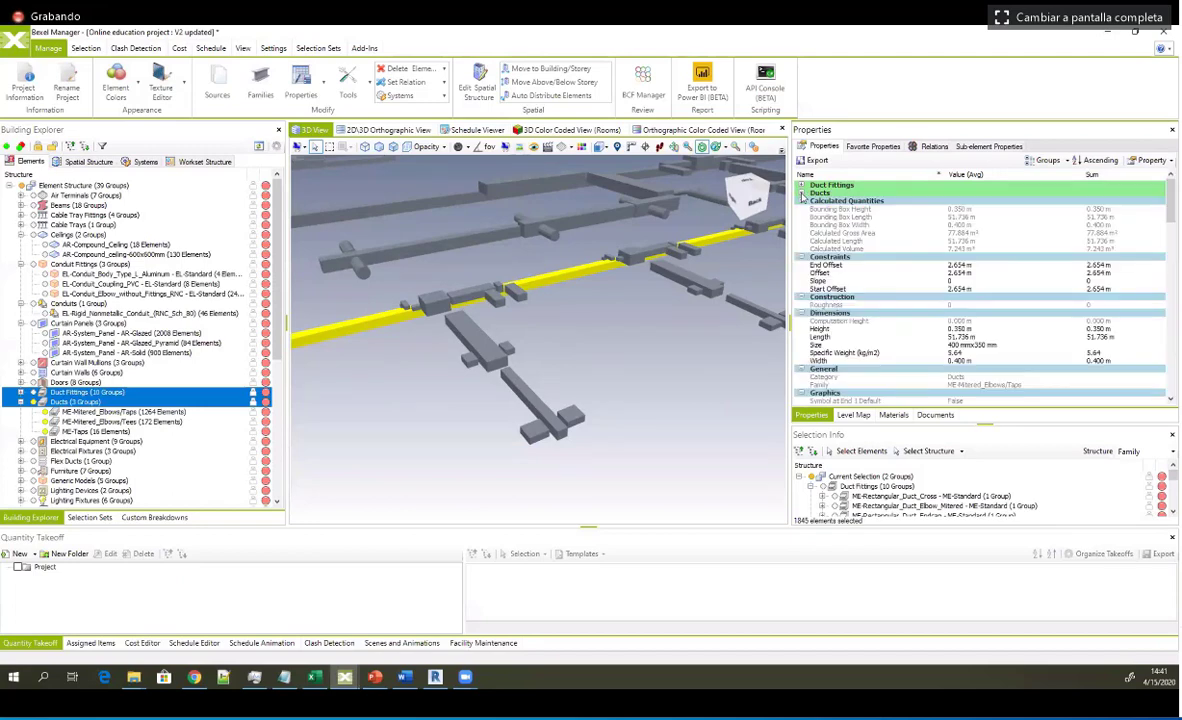
left_click(802, 193)
left_click(802, 193)
Step: Open the list of Length property values for the Ducts category and review it from shortest to longest
left_click(818, 338)
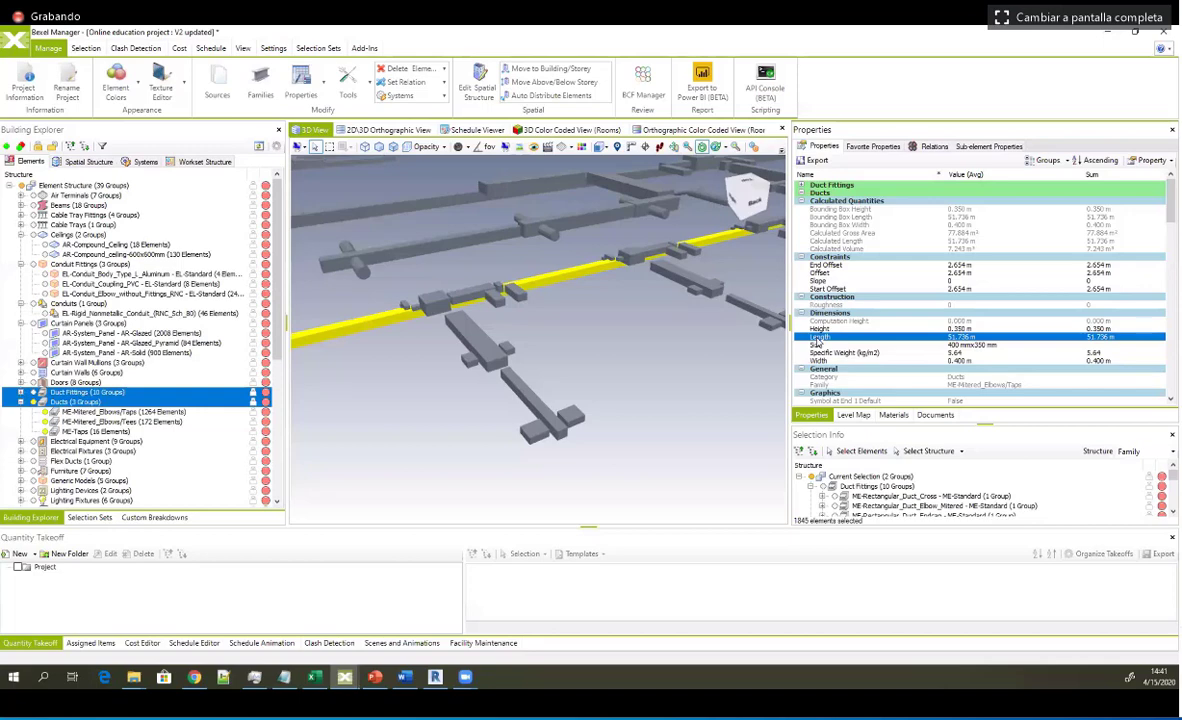
right_click(818, 343)
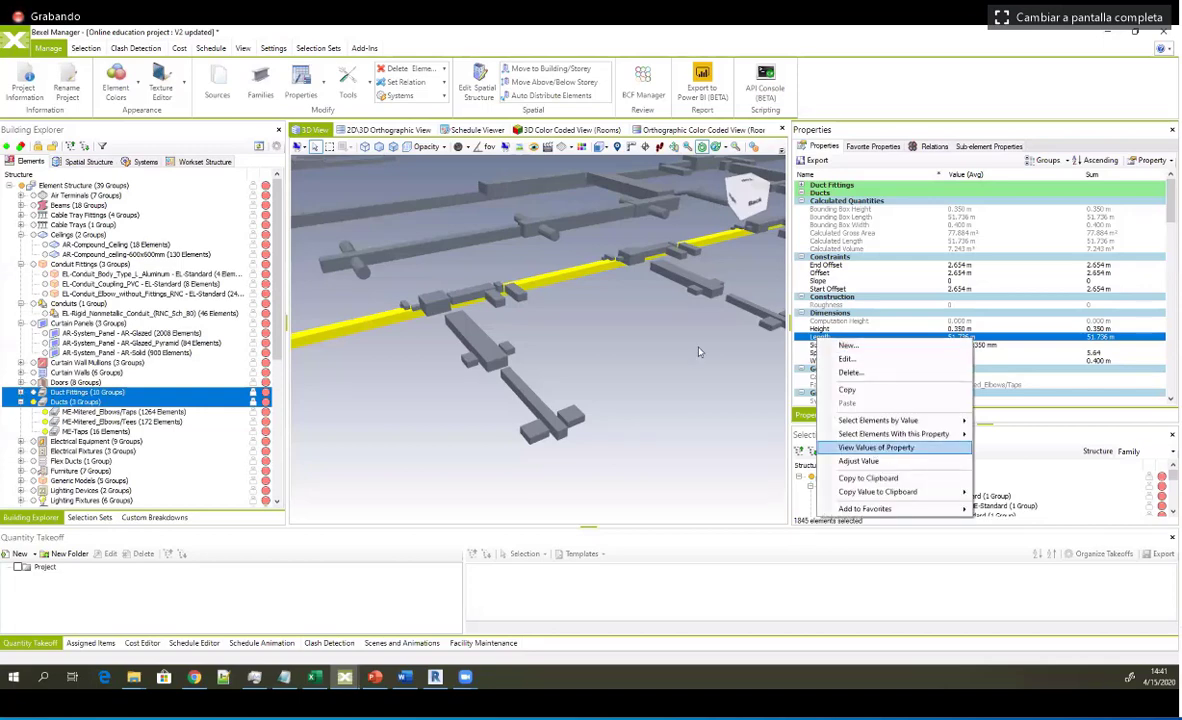
left_click(818, 337)
right_click(821, 341)
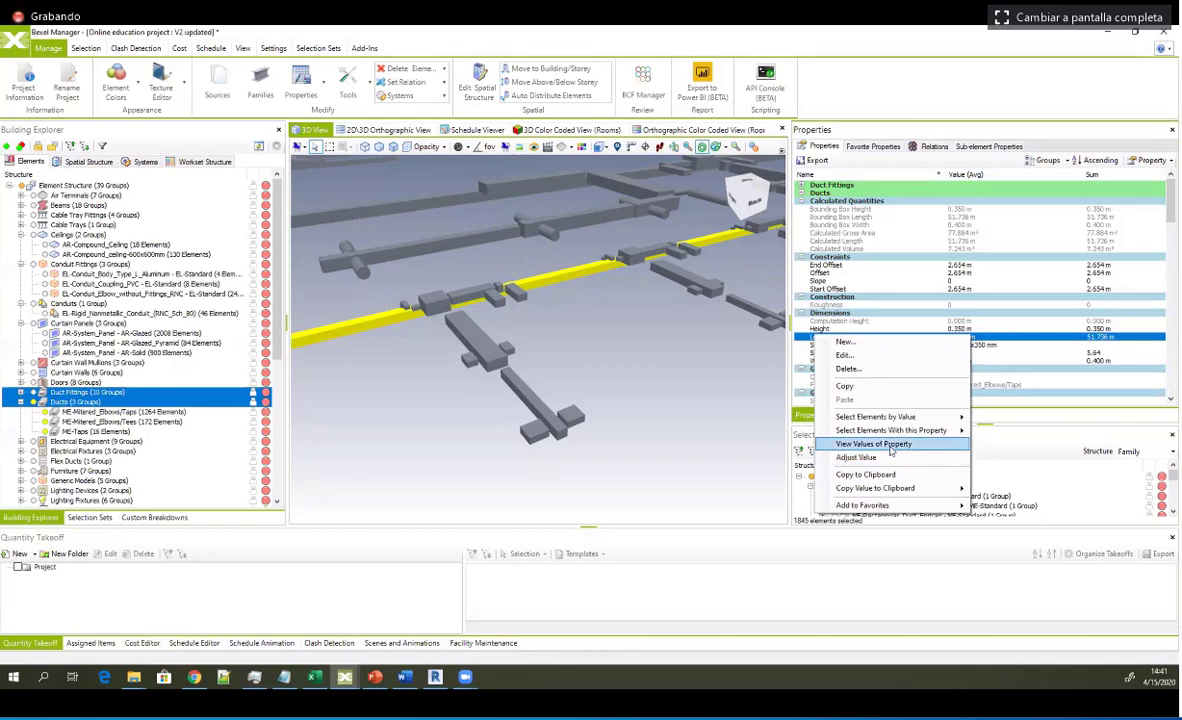
left_click(888, 447)
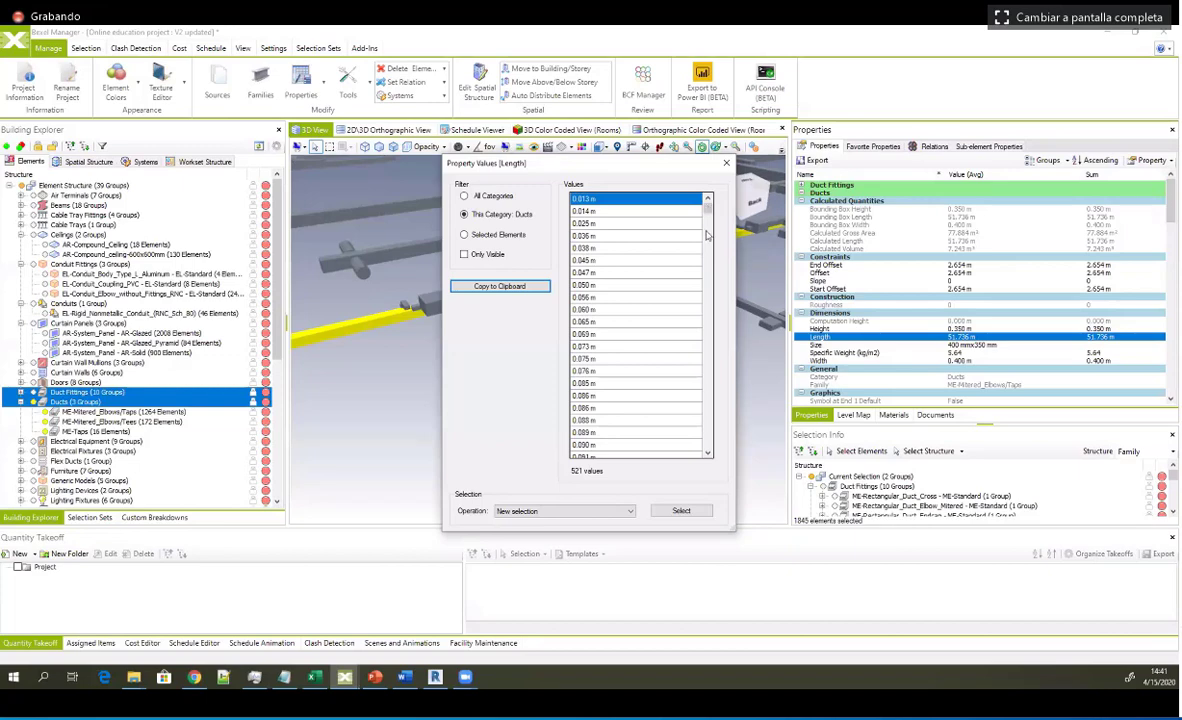
scroll(703, 364, "down", 1)
left_click_drag(705, 453, 714, 311)
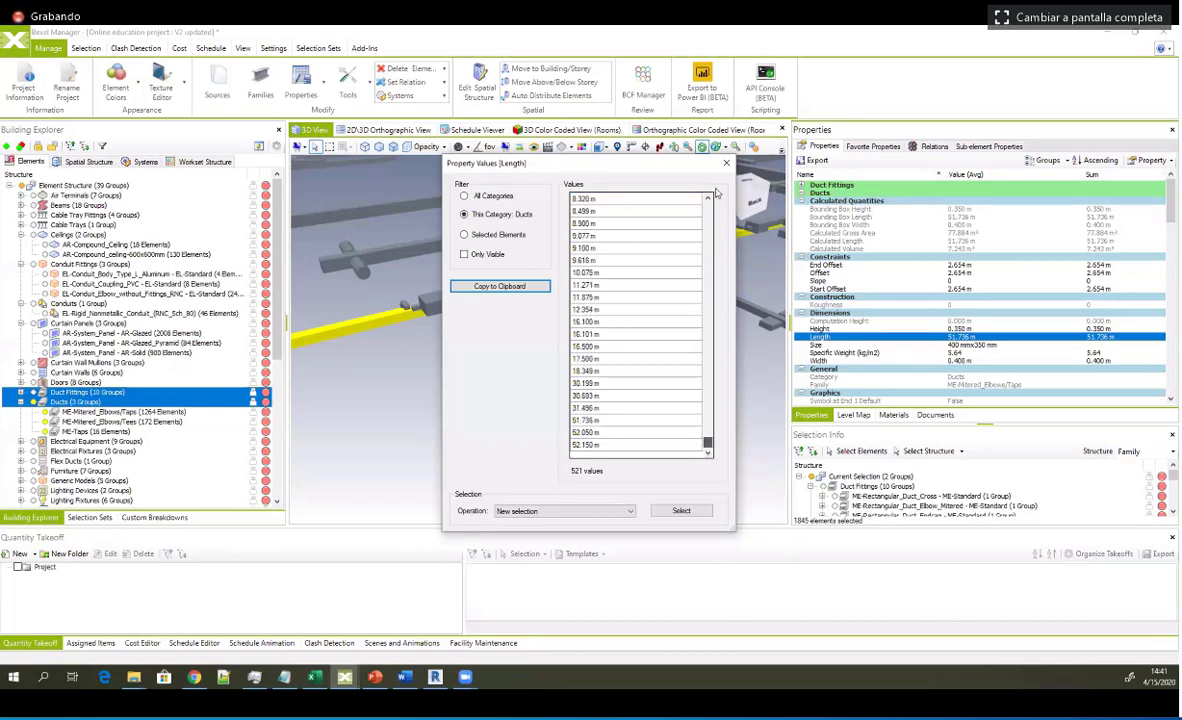
key("Home")
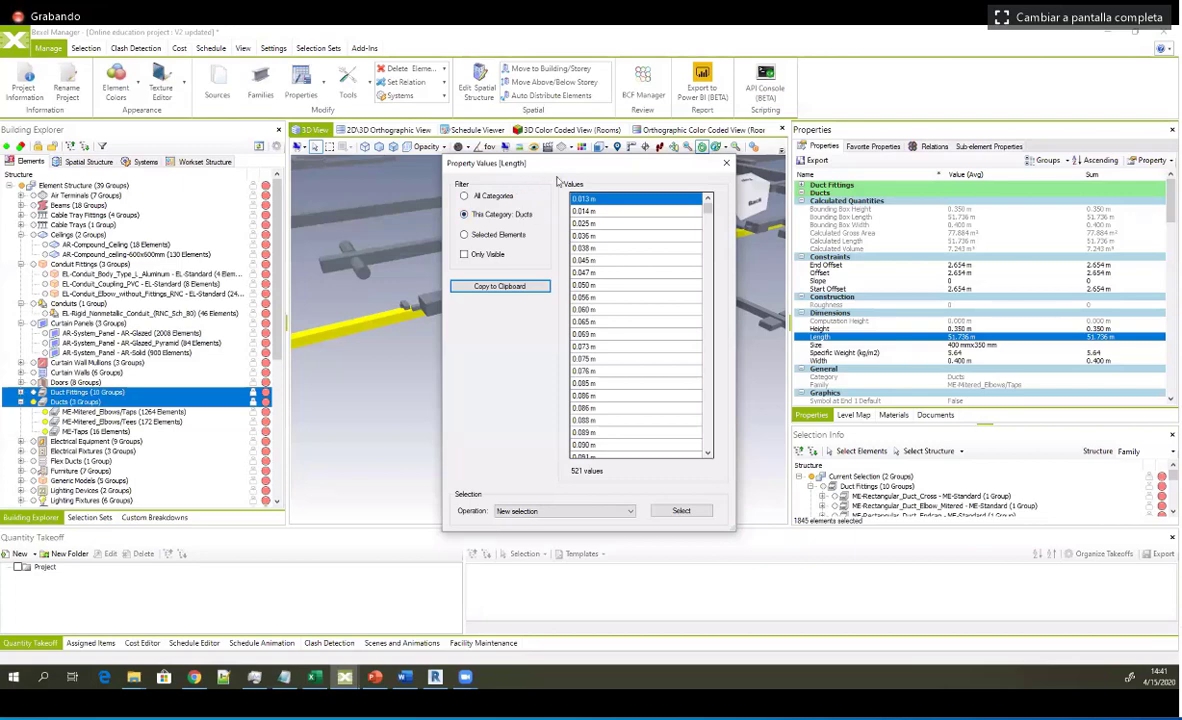
left_click_drag(517, 165, 554, 181)
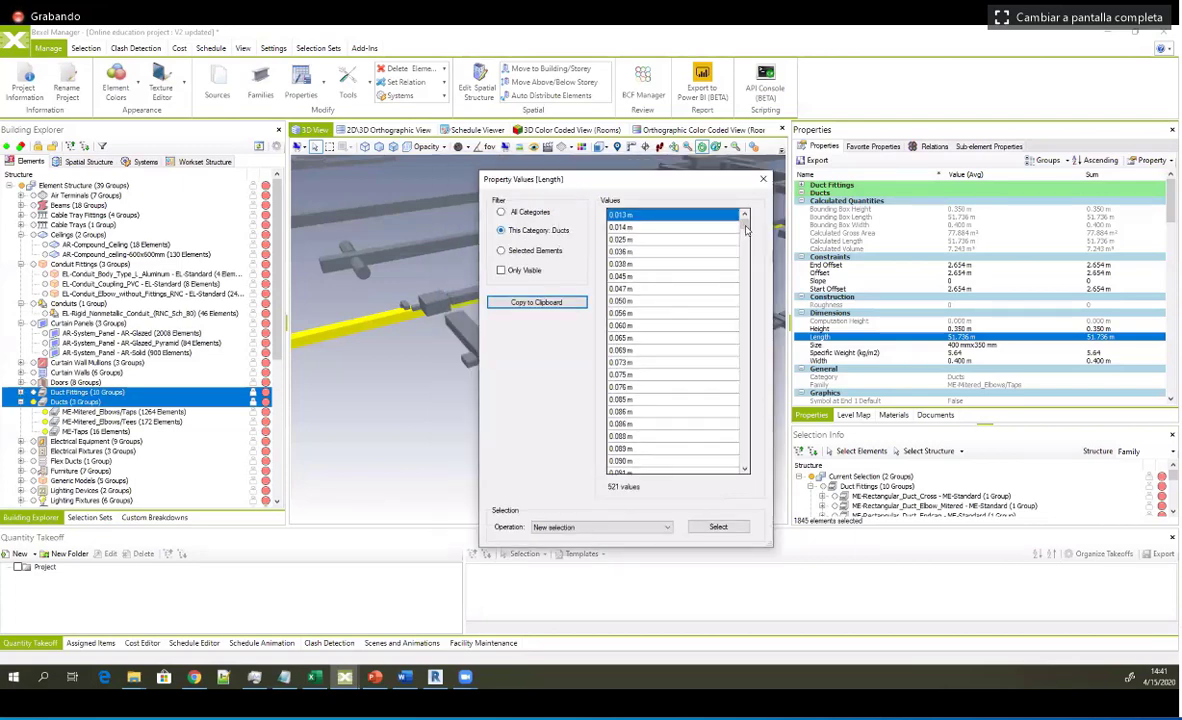
left_click_drag(742, 225, 743, 242)
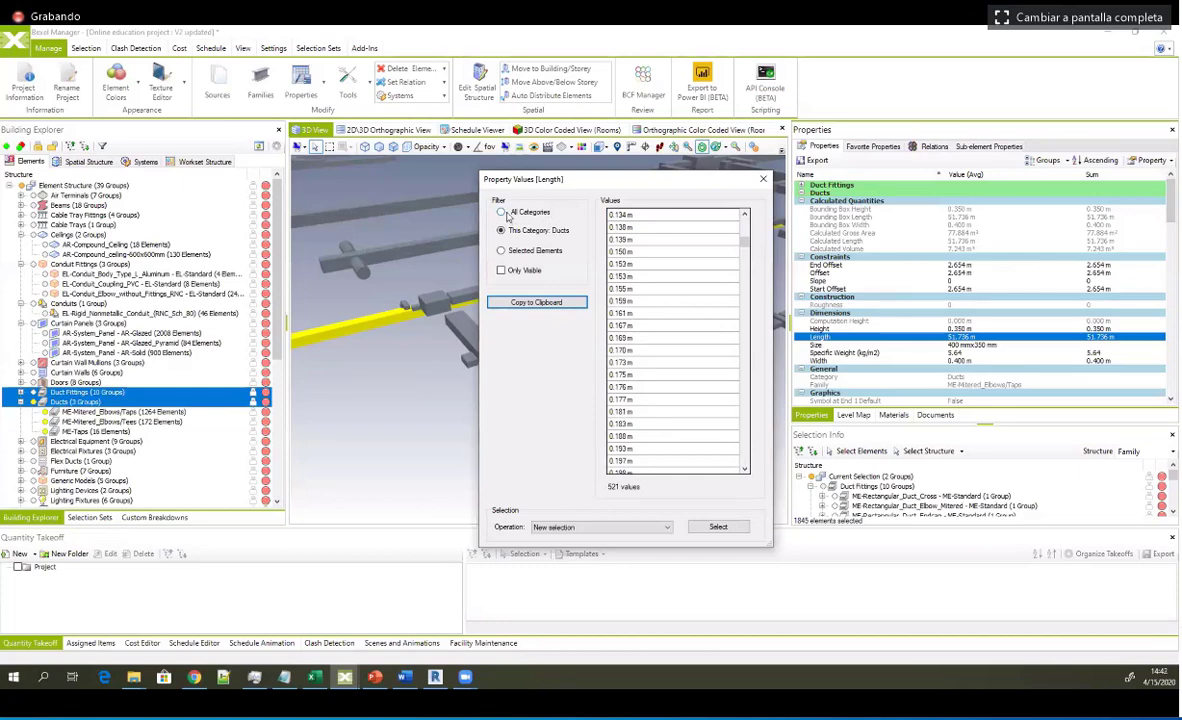
Step: Extend the Length value list to all categories and select the elements within a range of values ending just under 2 m
left_click(502, 213)
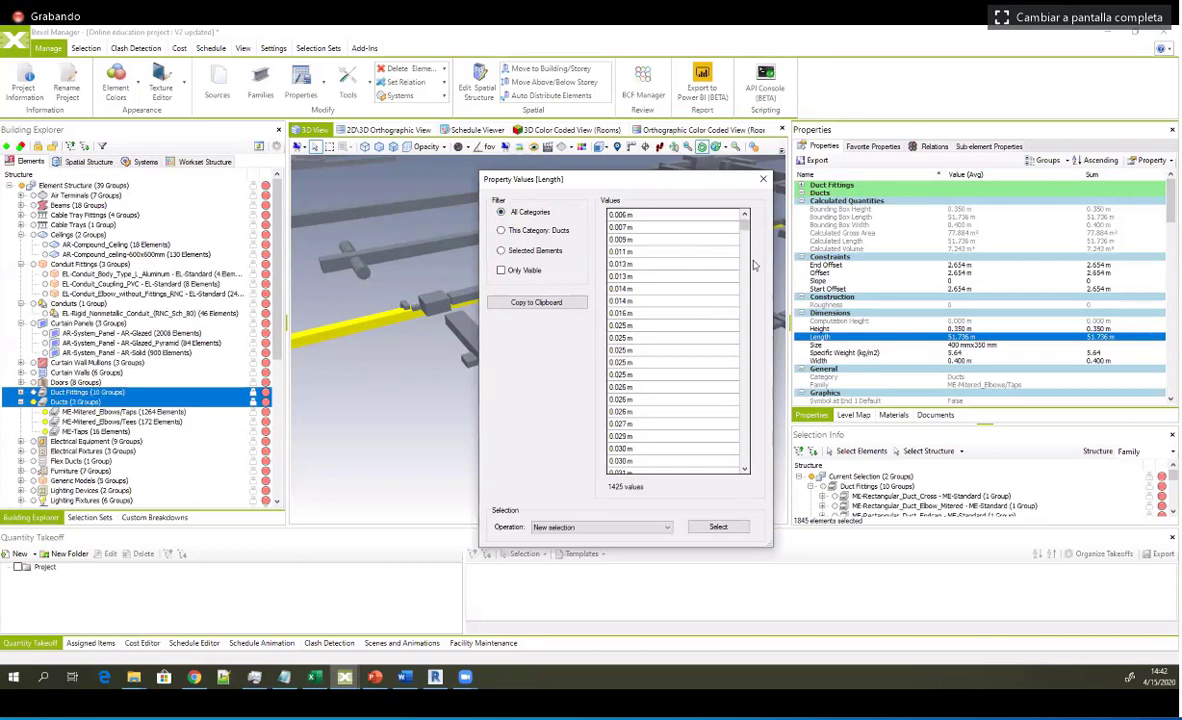
left_click_drag(753, 261, 751, 321)
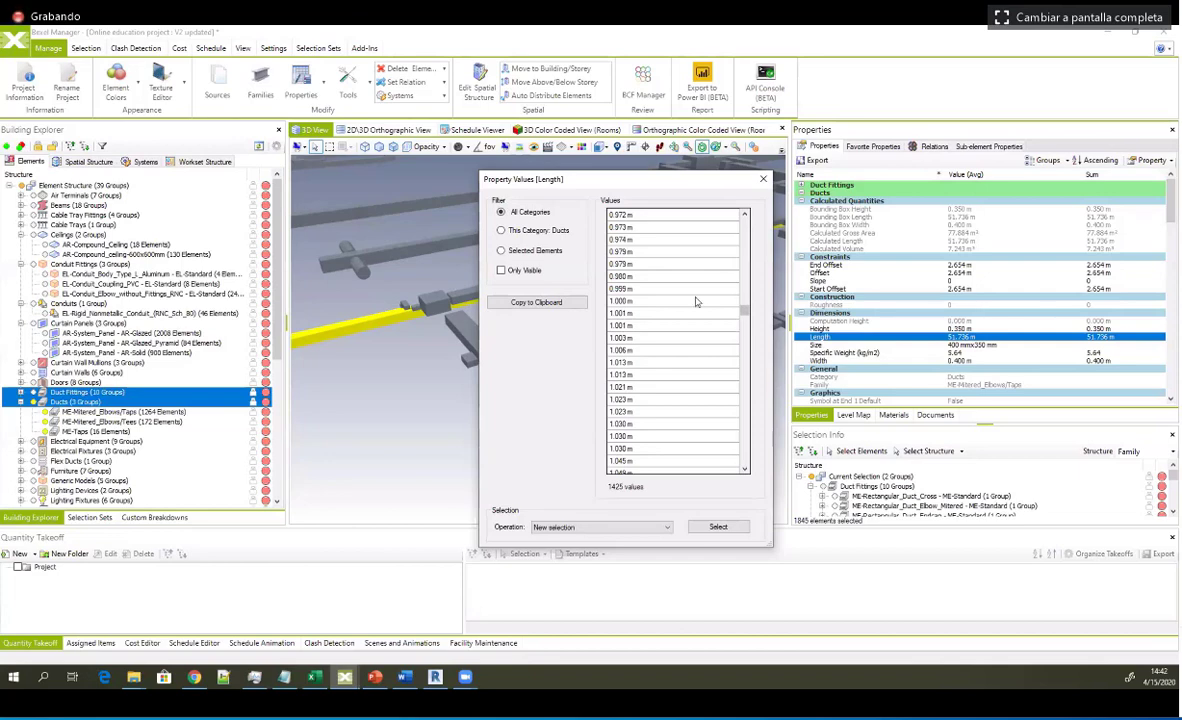
scroll(695, 301, "down", 5)
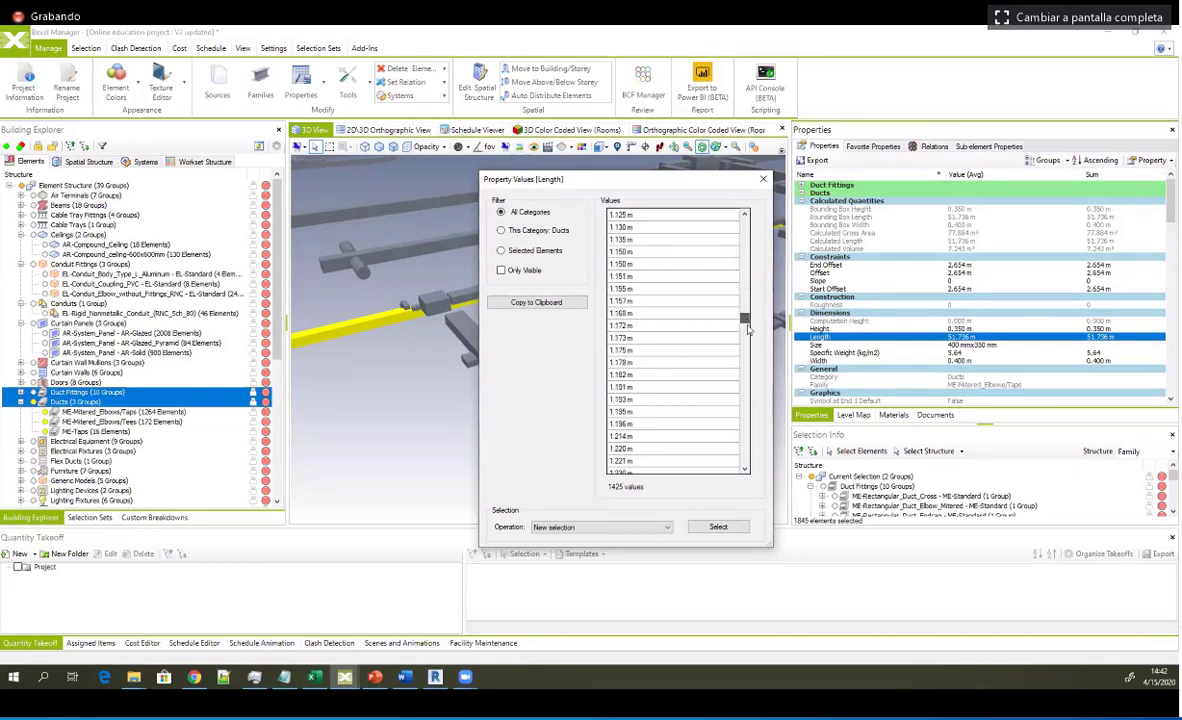
scroll(753, 365, "down", 15)
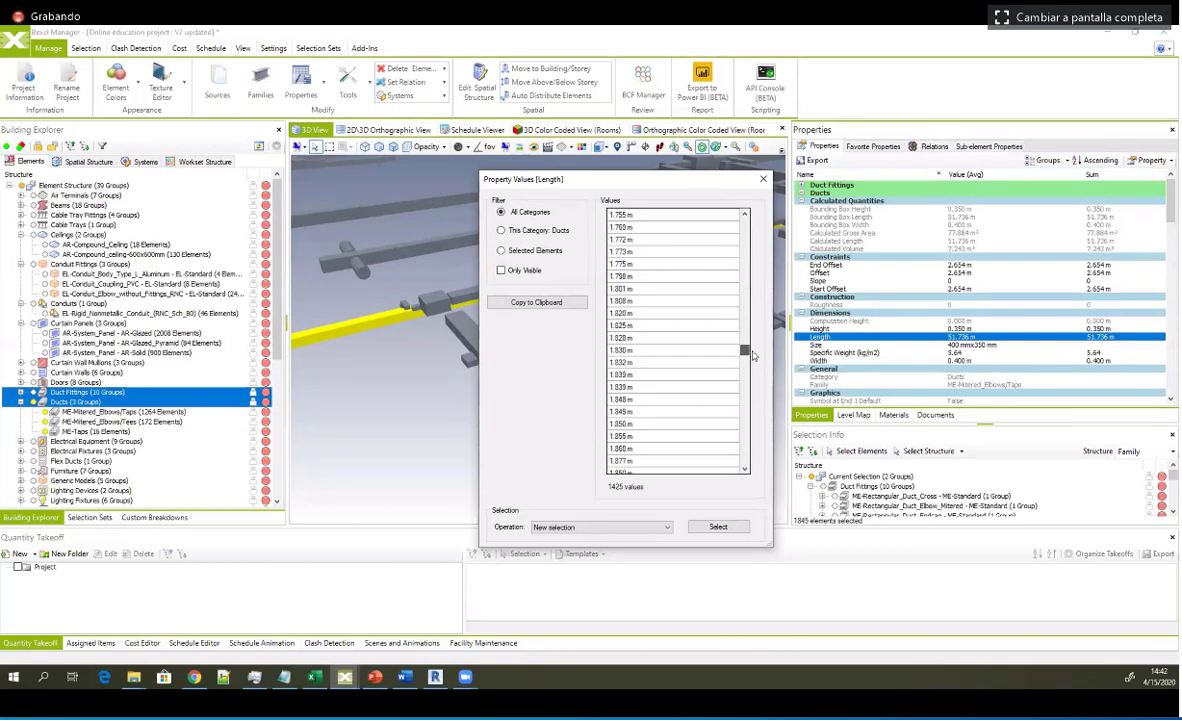
scroll(700, 330, "down", 4)
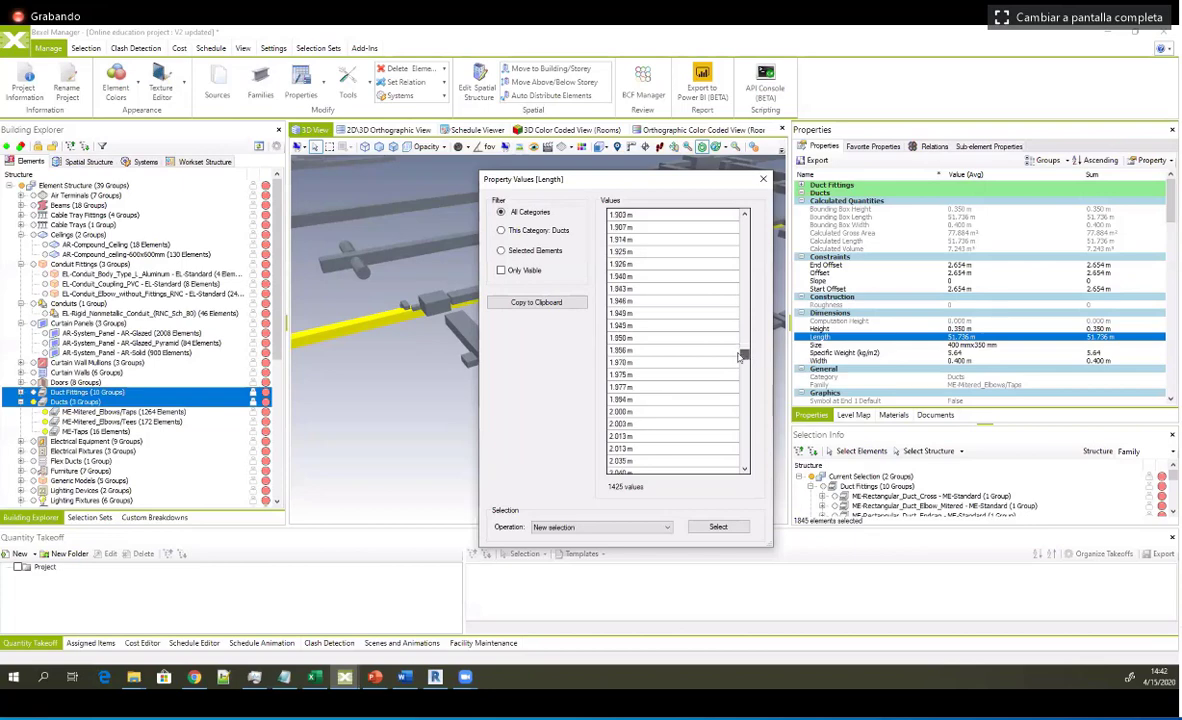
left_click(658, 398, "shift")
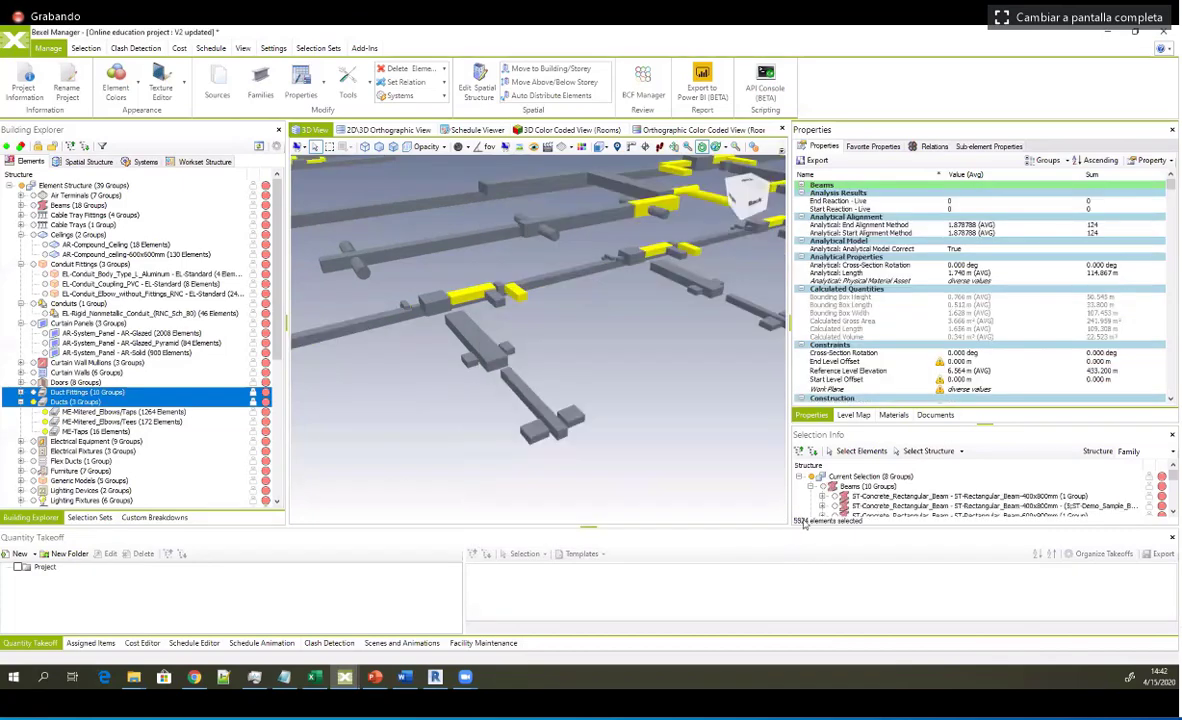
Step: Isolate the elements selected by Length so only they are shown in the 3D view
scroll(597, 415, "down", 2)
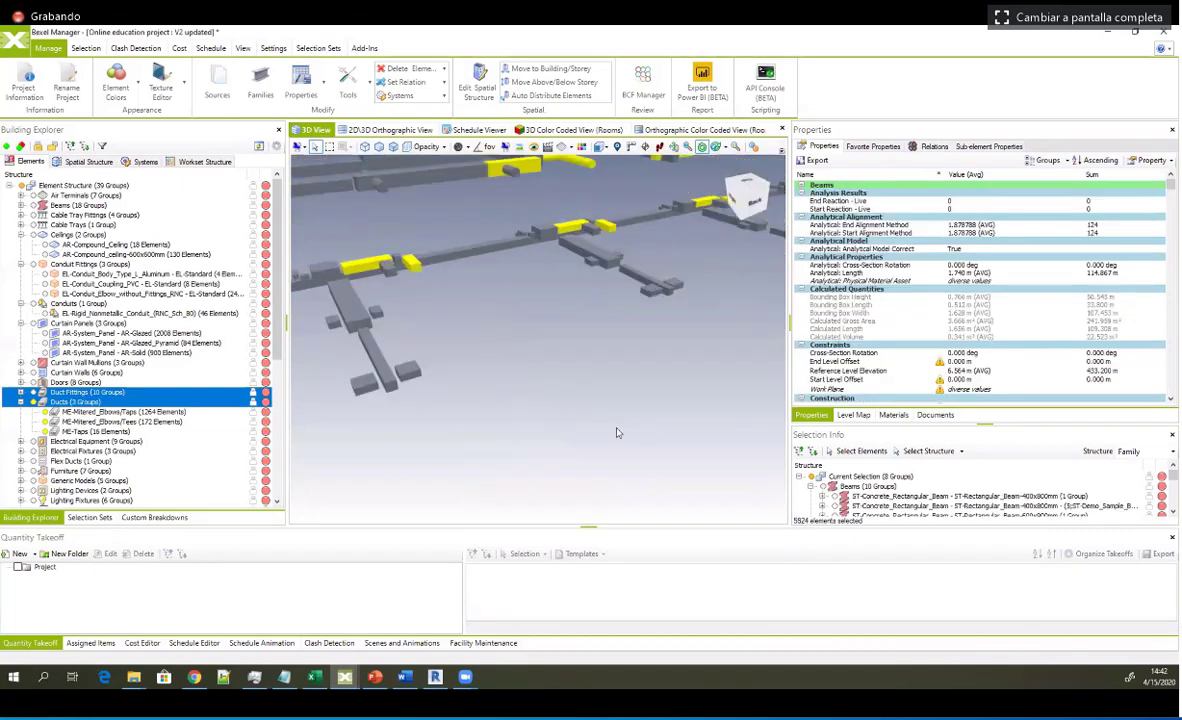
scroll(628, 456, "down", 5)
right_click(629, 456)
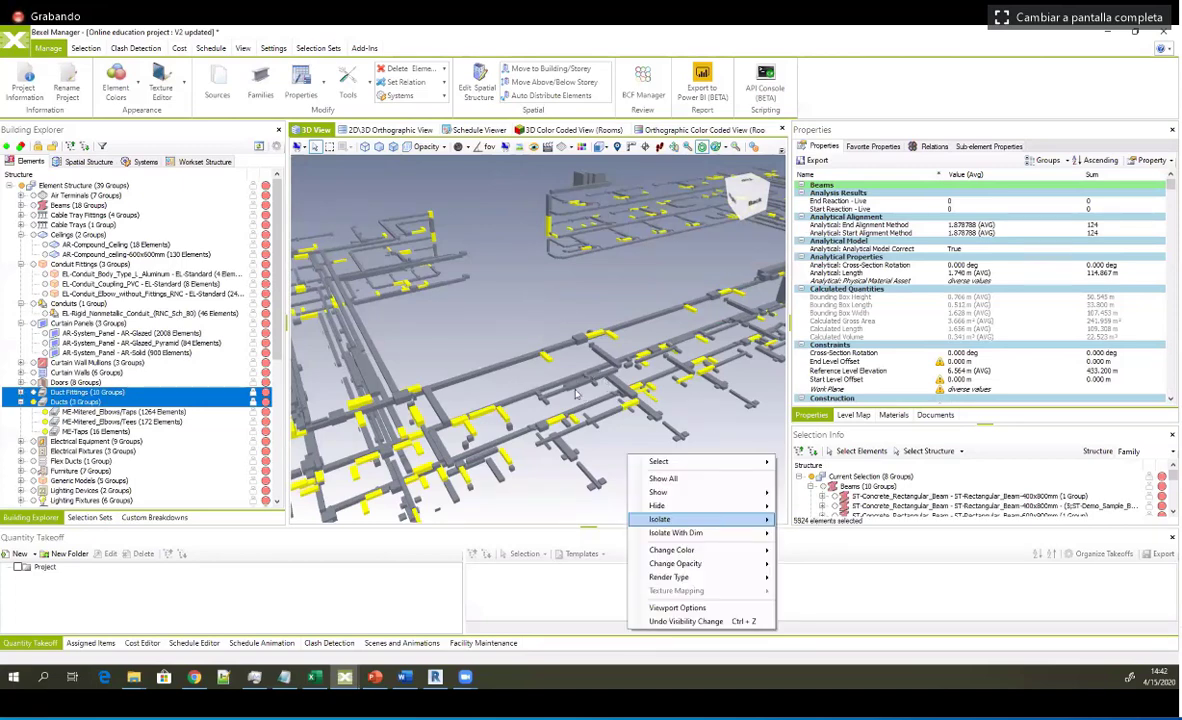
middle_click_drag(526, 376, 567, 407)
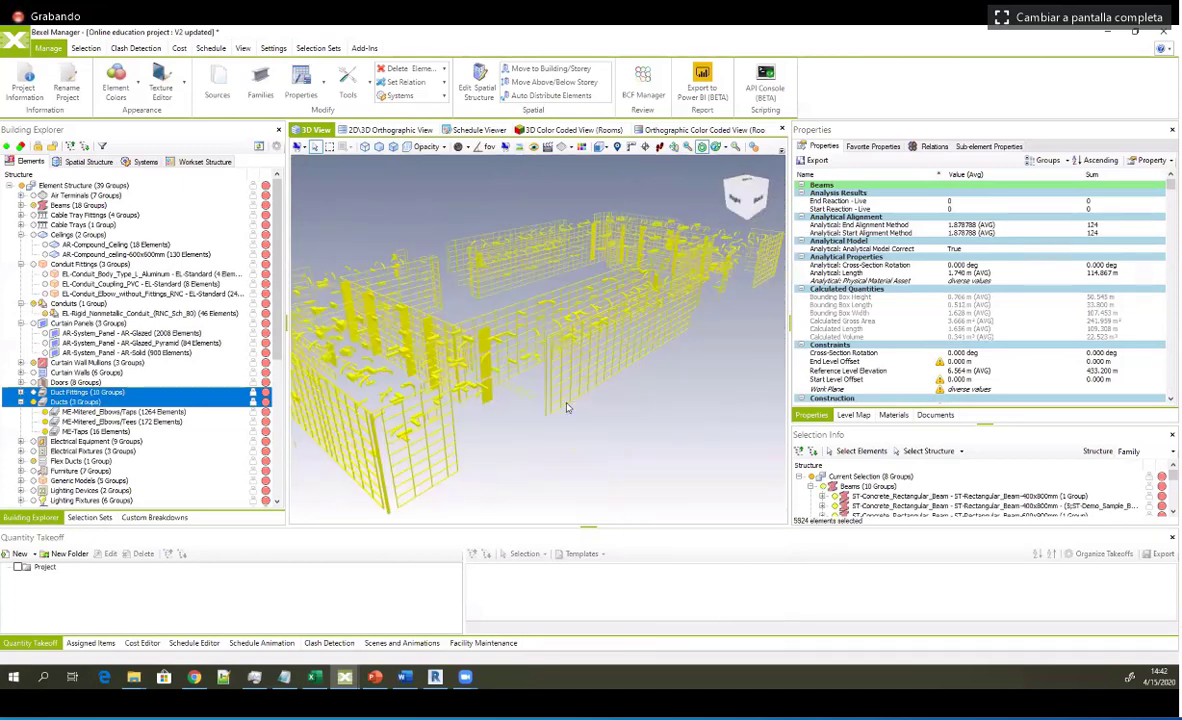
Step: Select individual AR-Rectangular_Mullion - AR-50x150mm curtain wall mullions in turn and examine their length, identity data and workset properties
left_click(566, 407)
left_click(778, 301)
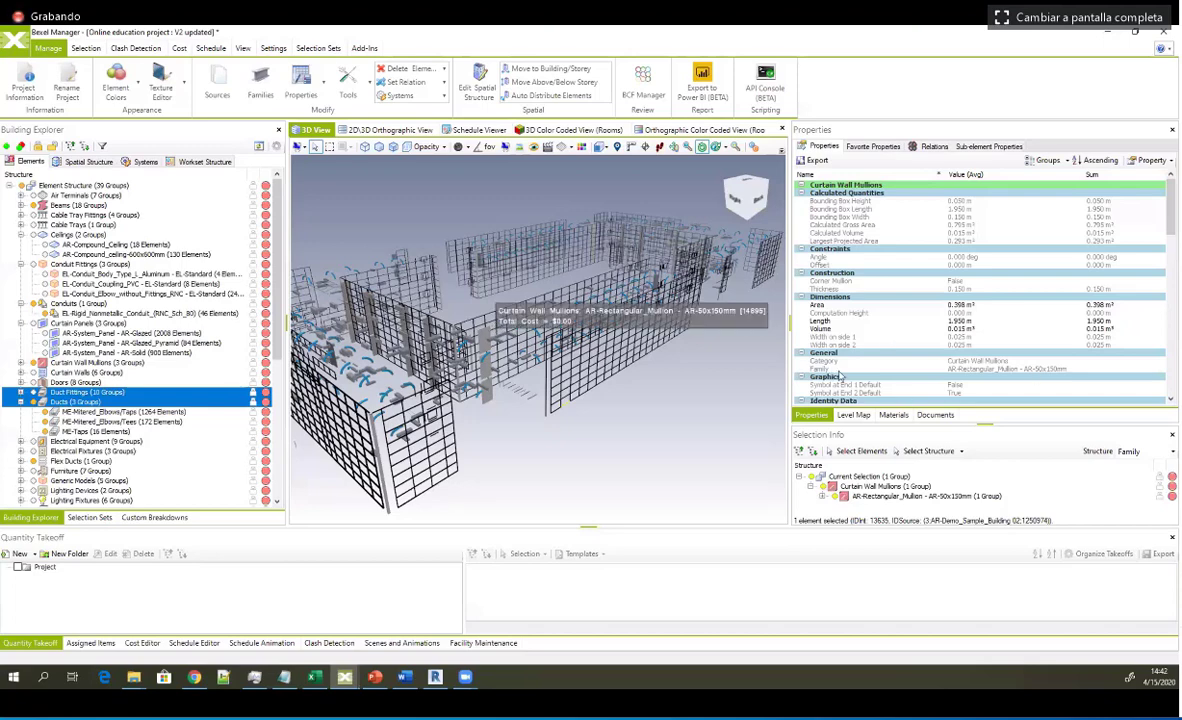
scroll(840, 376, "down", 5)
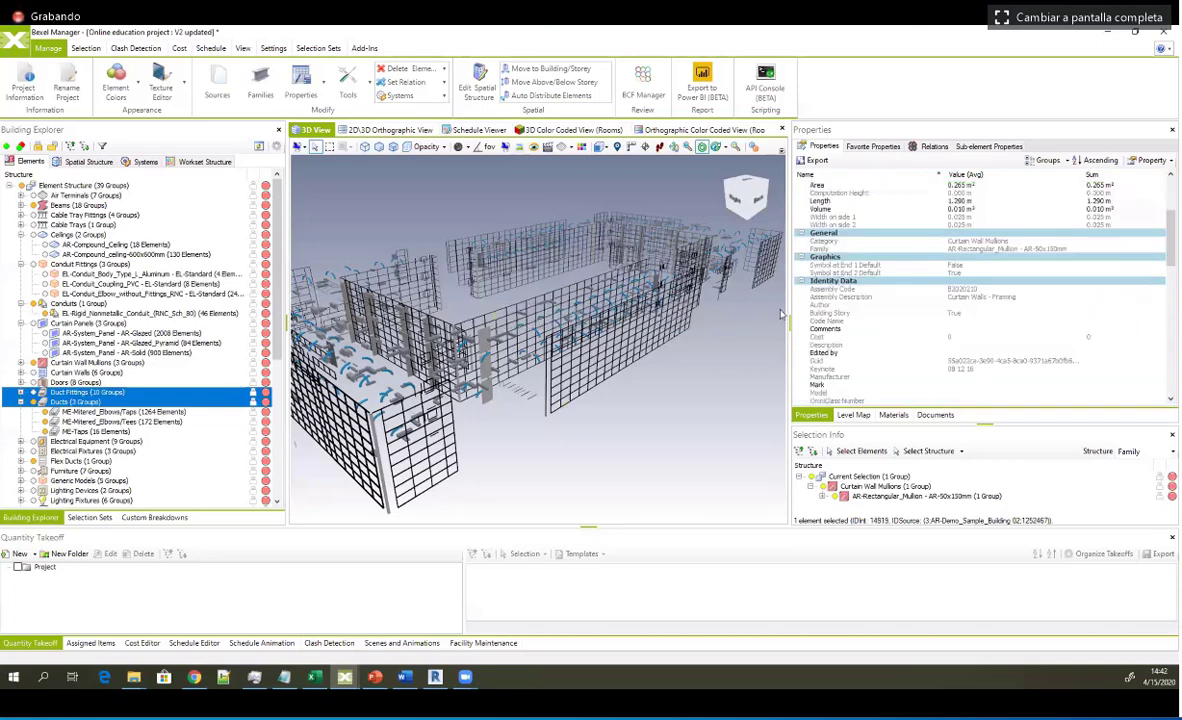
left_click_drag(764, 348, 692, 365)
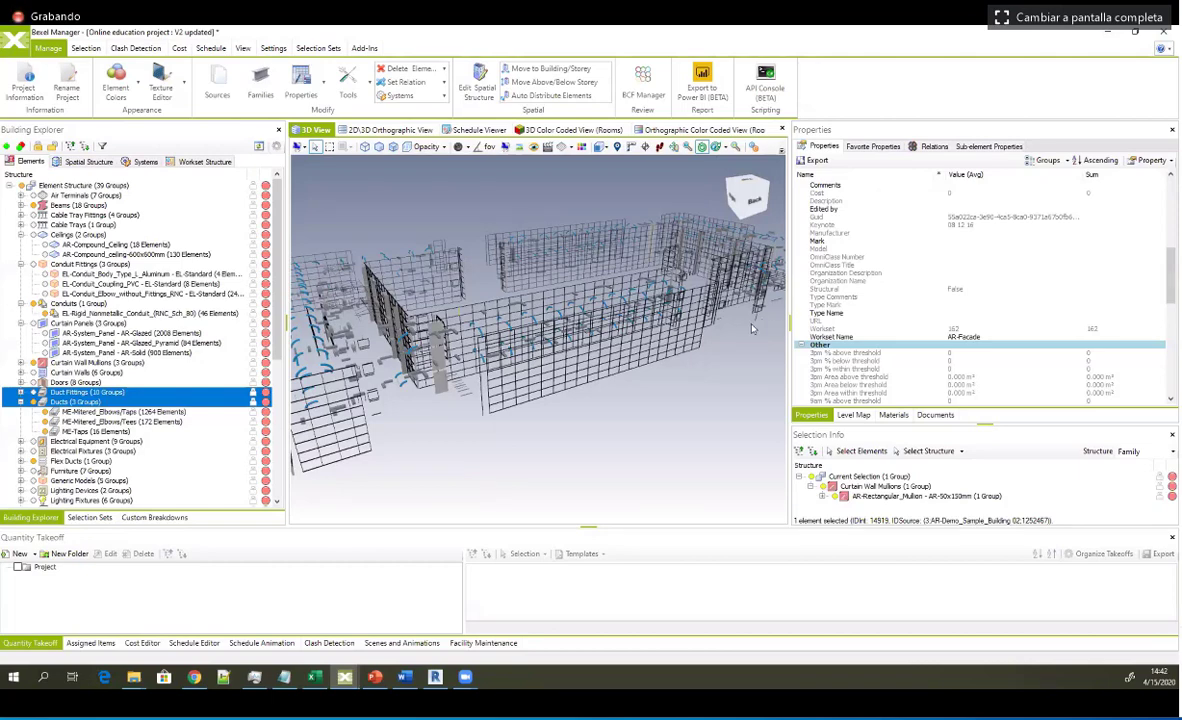
Step: Select an AR-50x150mm mullion on the long front facade and restore the display of the whole building in the 3D view
middle_click_drag(717, 361, 648, 338)
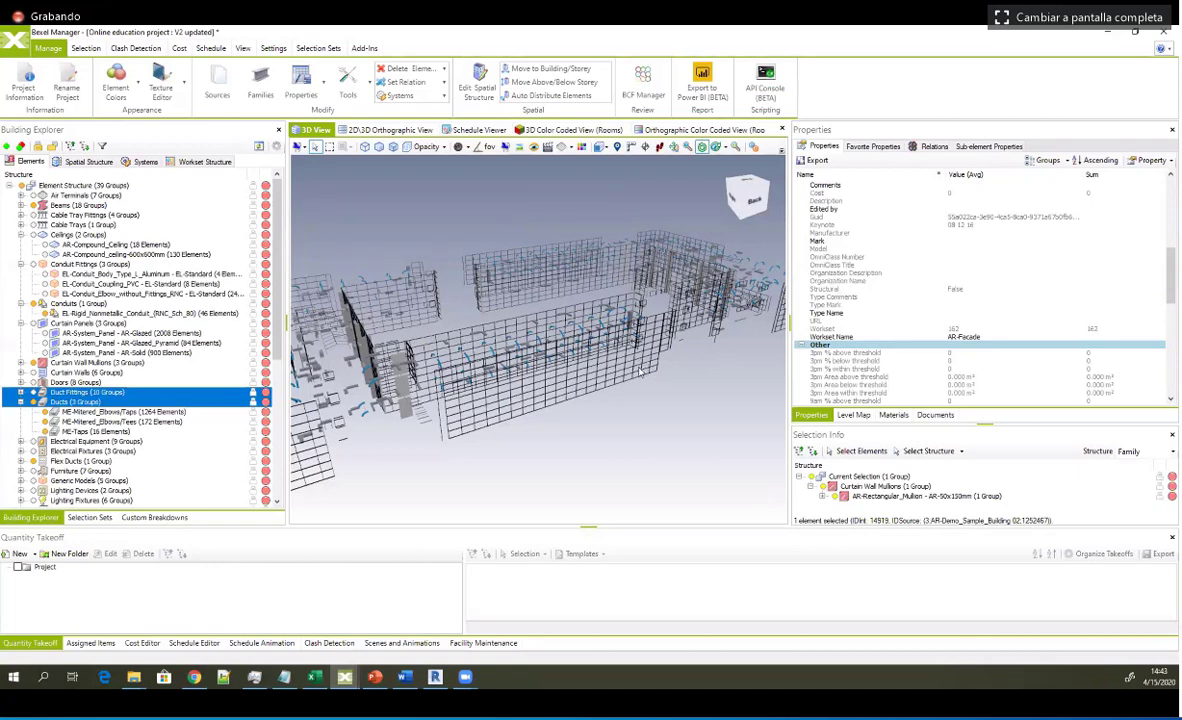
scroll(640, 371, "up", 2)
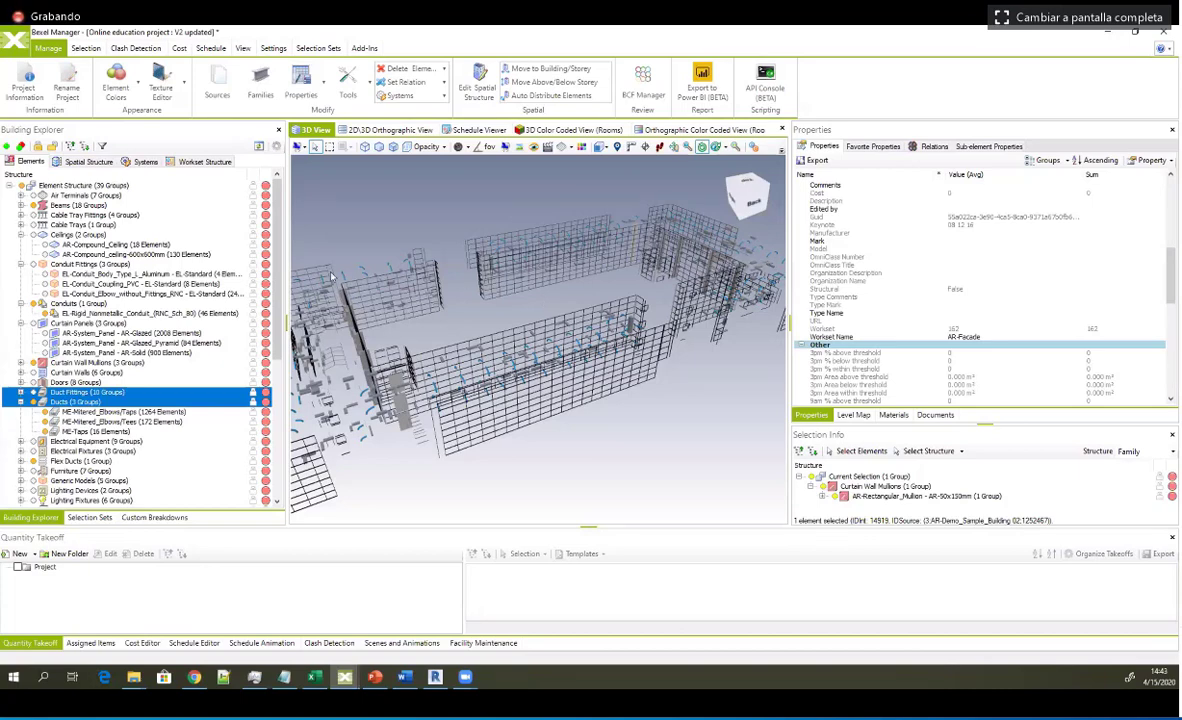
left_click(558, 326)
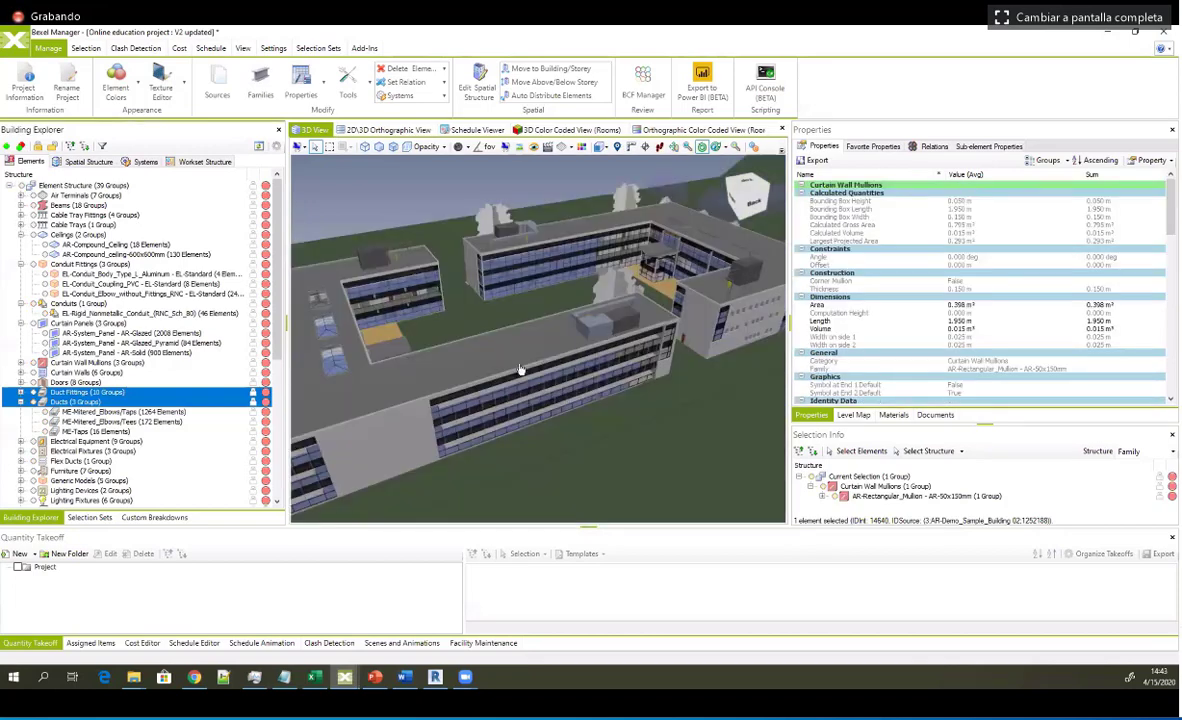
Step: Select the long AR-Roof_finish-52mm roof and examine the calculation options for adding its Volume property to the favorites
left_click(520, 370)
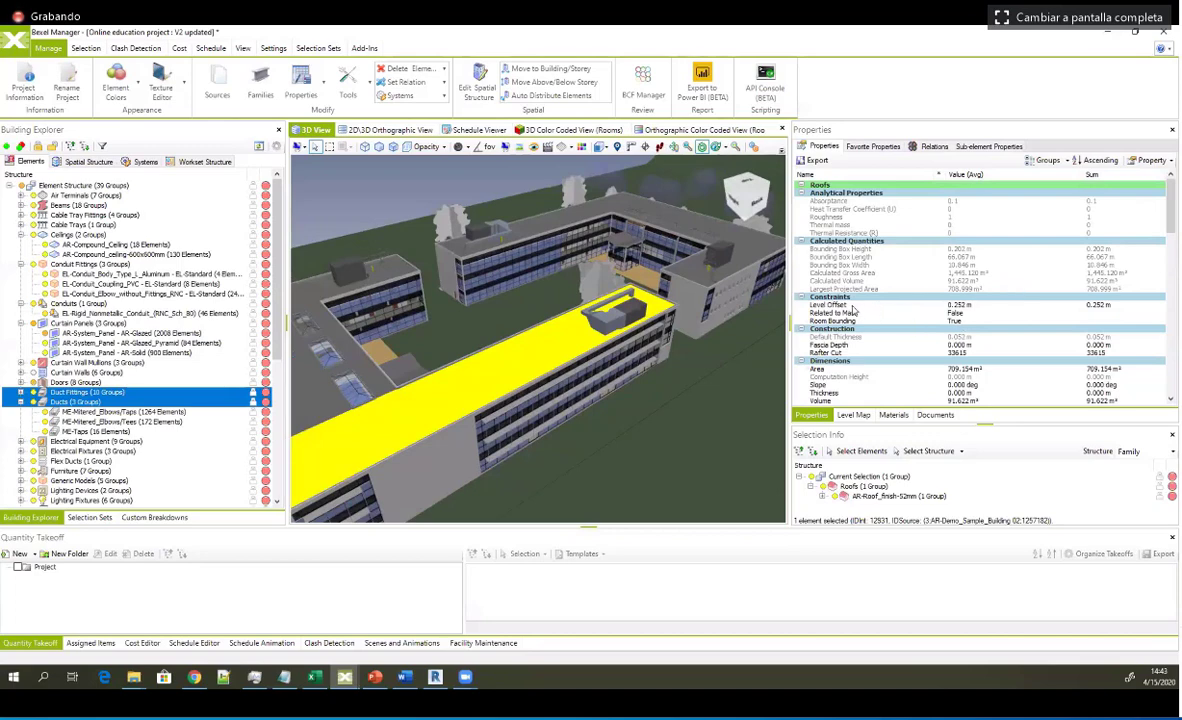
scroll(853, 312, "down", 2)
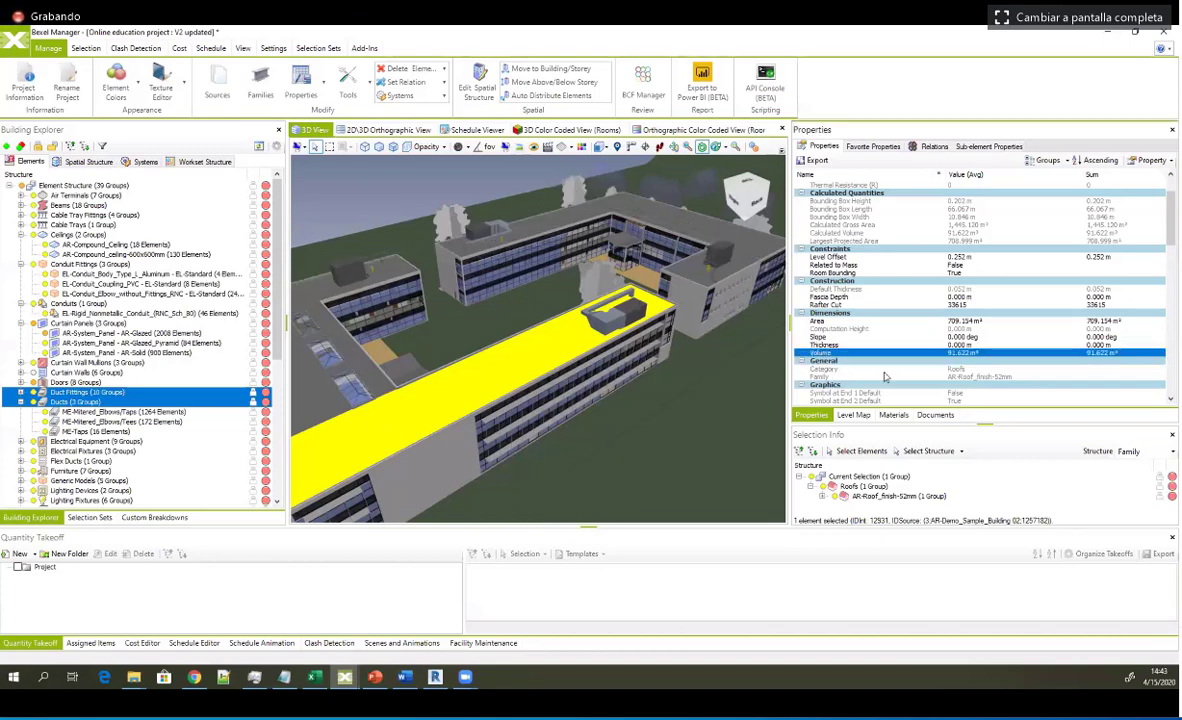
right_click(824, 352)
mouse_move(890, 522)
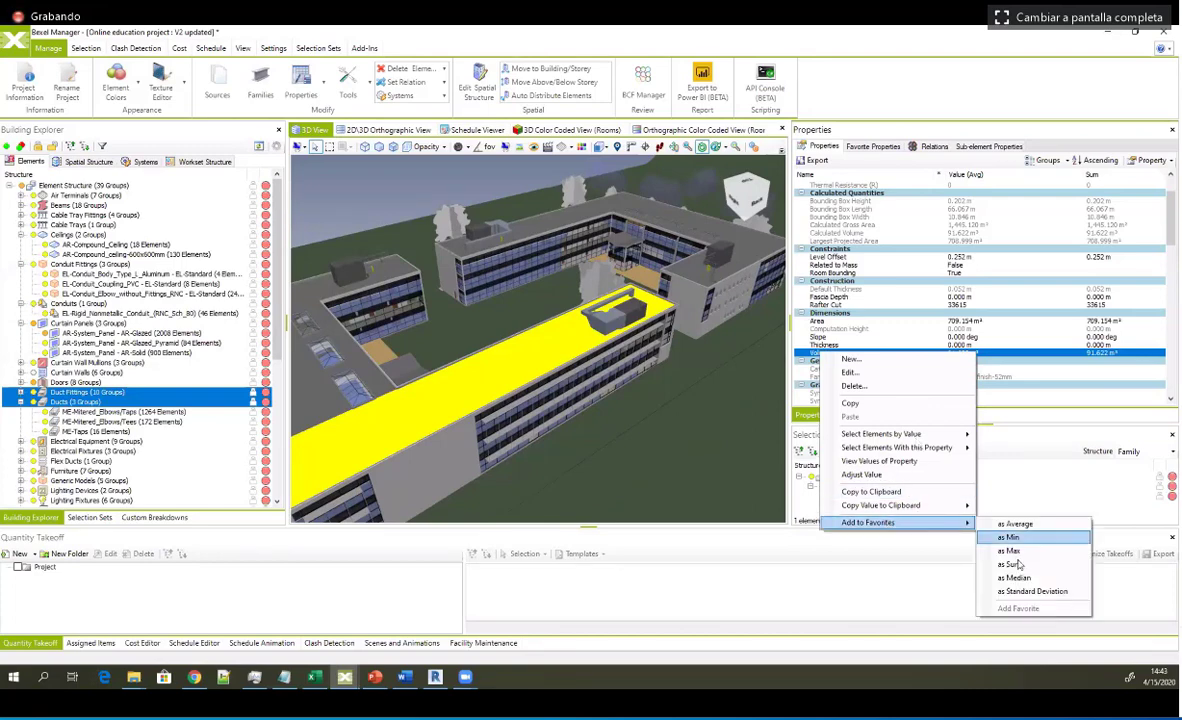
left_click(706, 268)
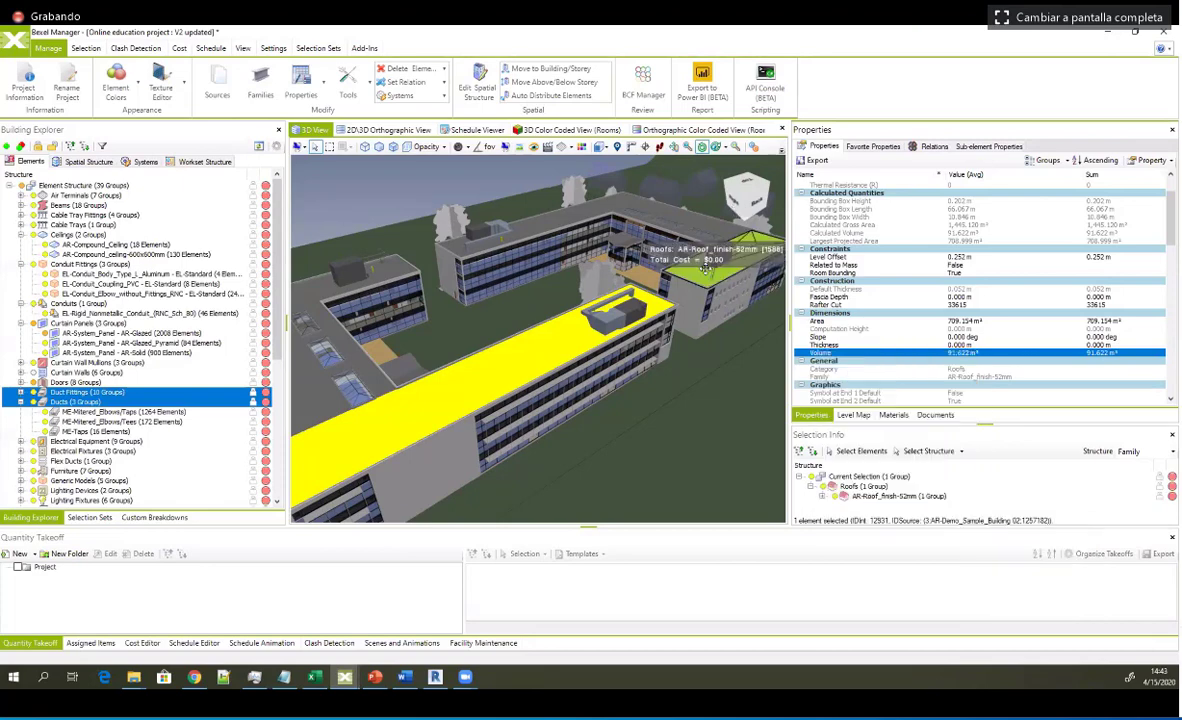
Step: Examine the selected roof finish's dimension properties and show its favorite properties
left_click_drag(450, 336, 613, 323)
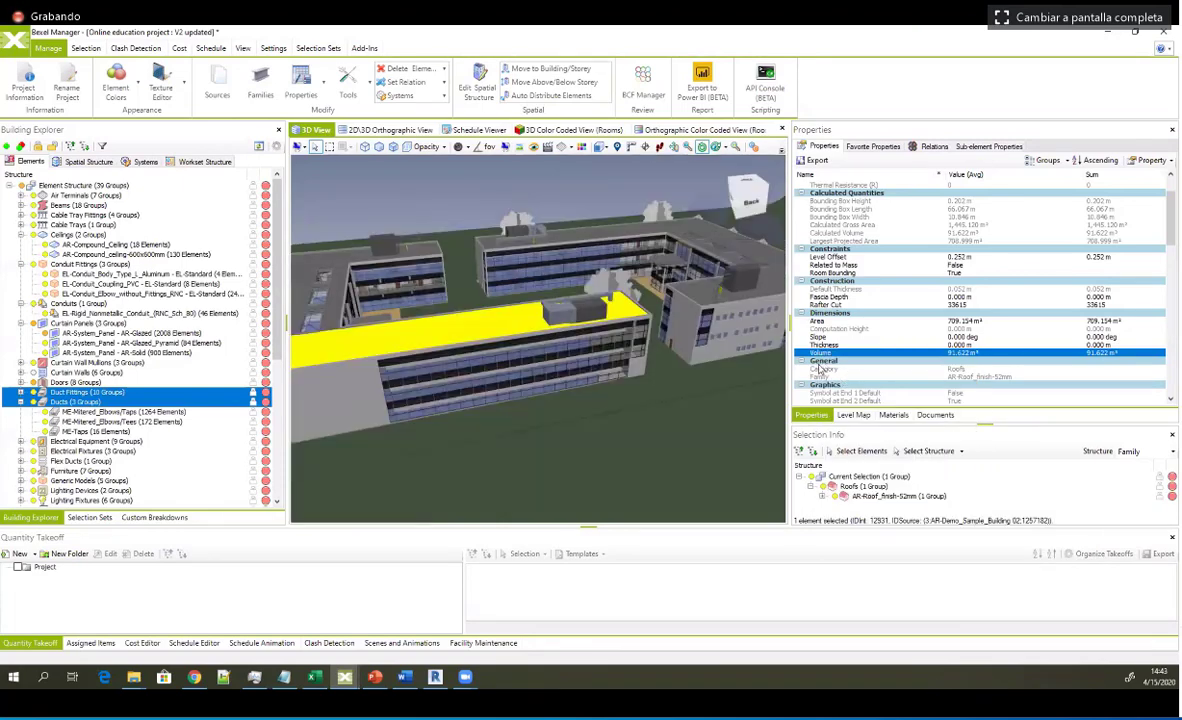
scroll(821, 354, "down", 1)
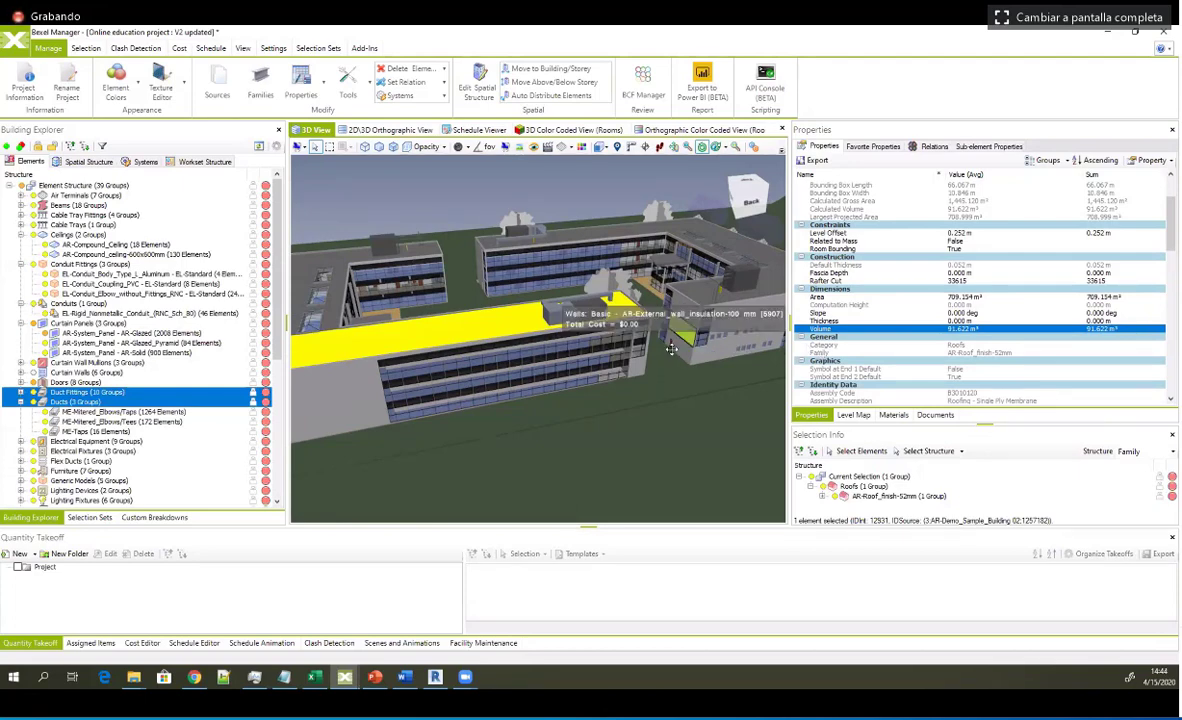
middle_click_drag(681, 306, 632, 322)
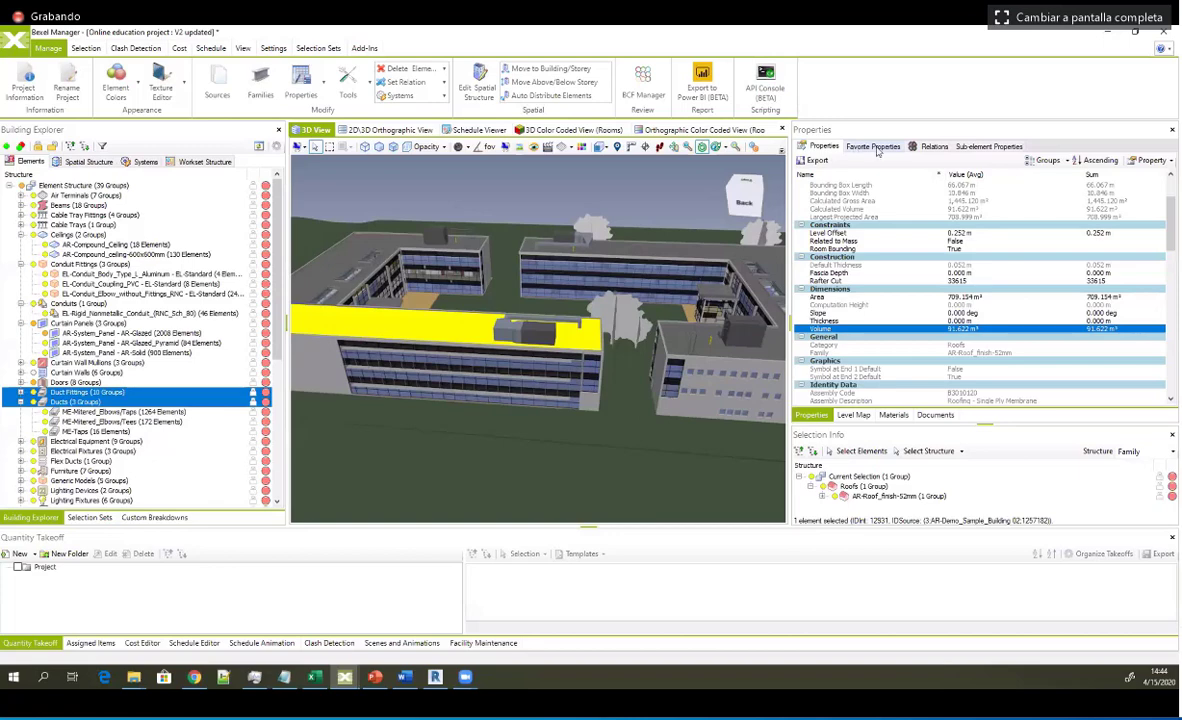
left_click(885, 148)
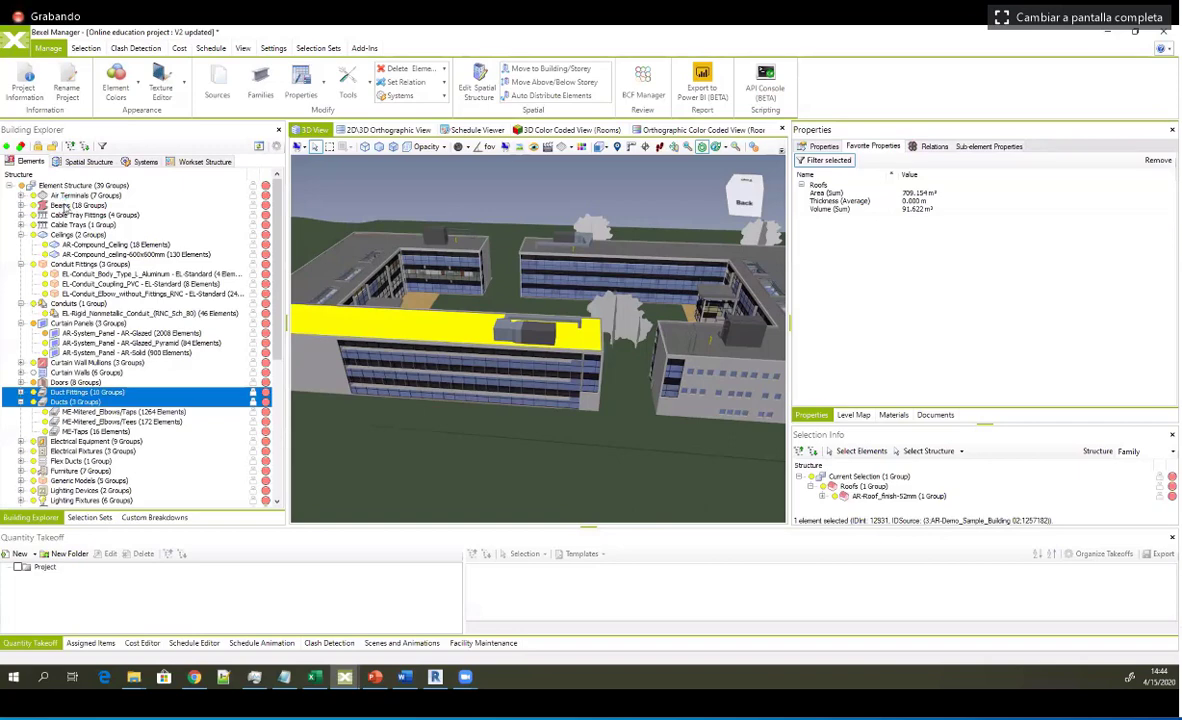
Step: Select the Beams, Structural Columns and Structural Foundations categories together from the element structure
left_click(67, 204)
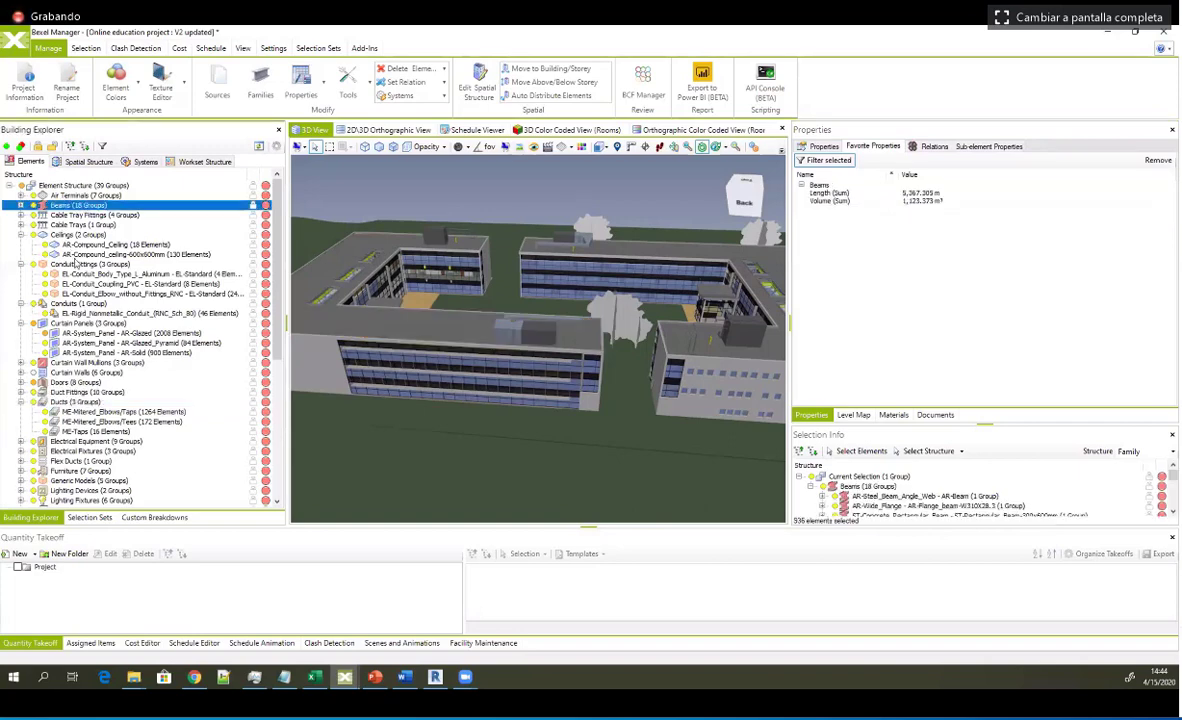
scroll(159, 392, "down", 3)
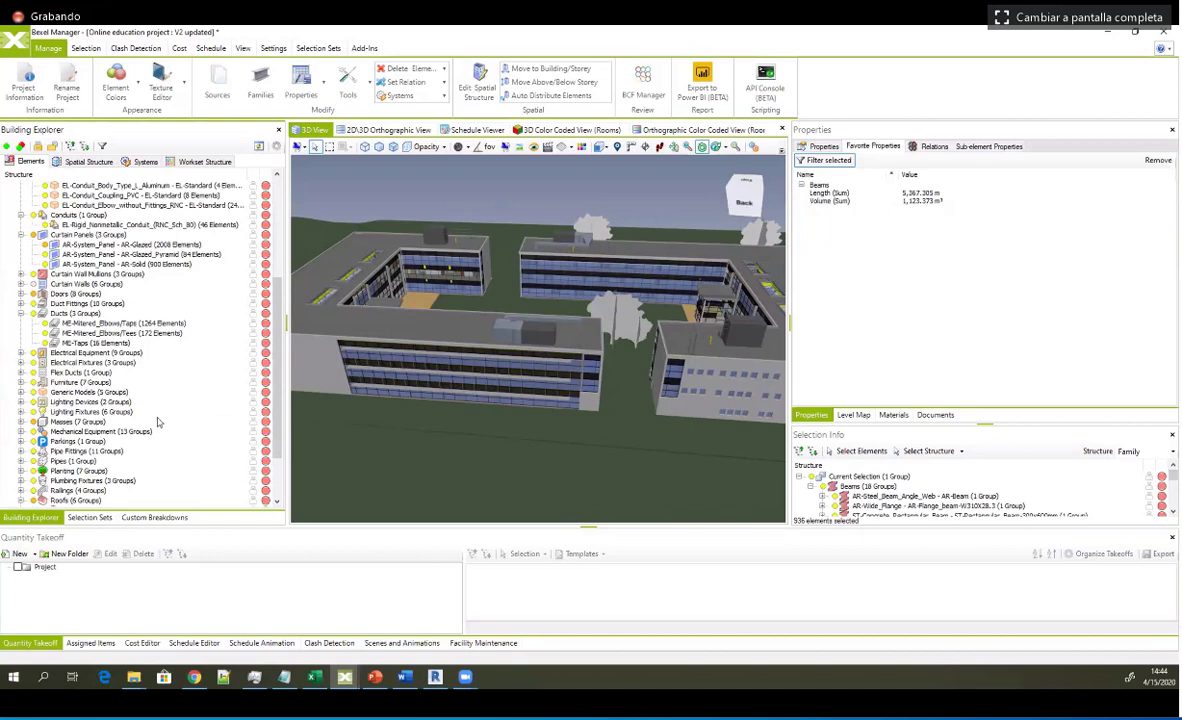
scroll(157, 422, "down", 5)
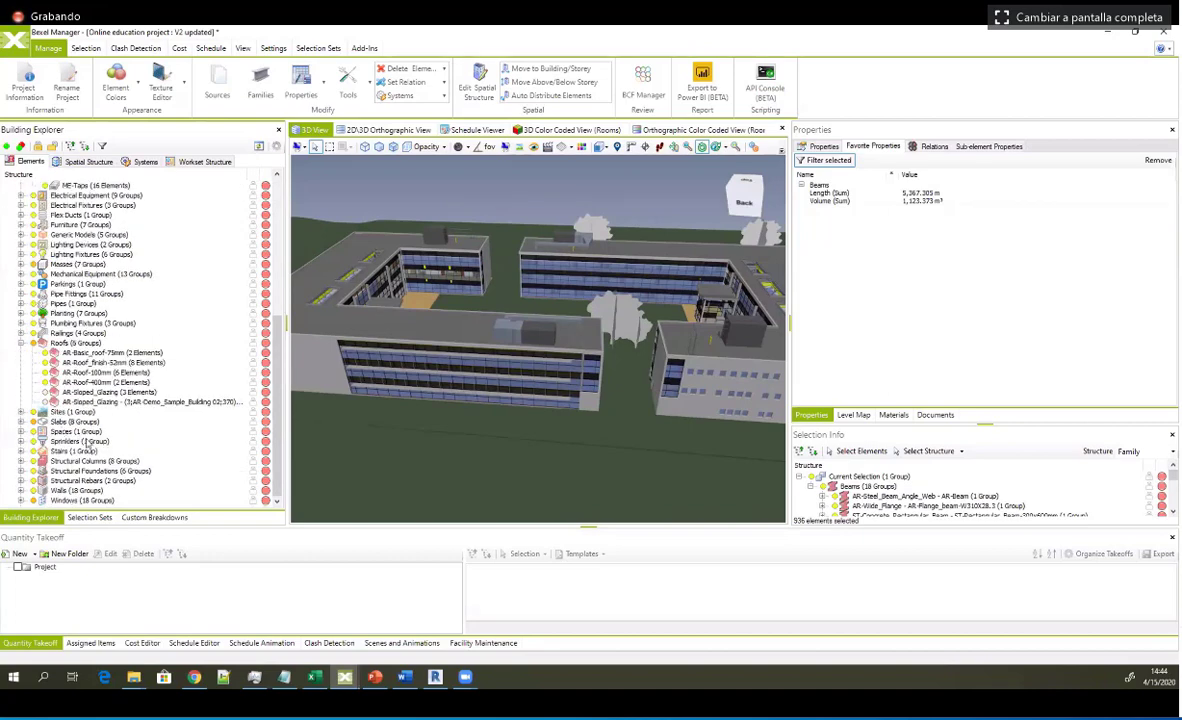
left_click(100, 461, "ctrl")
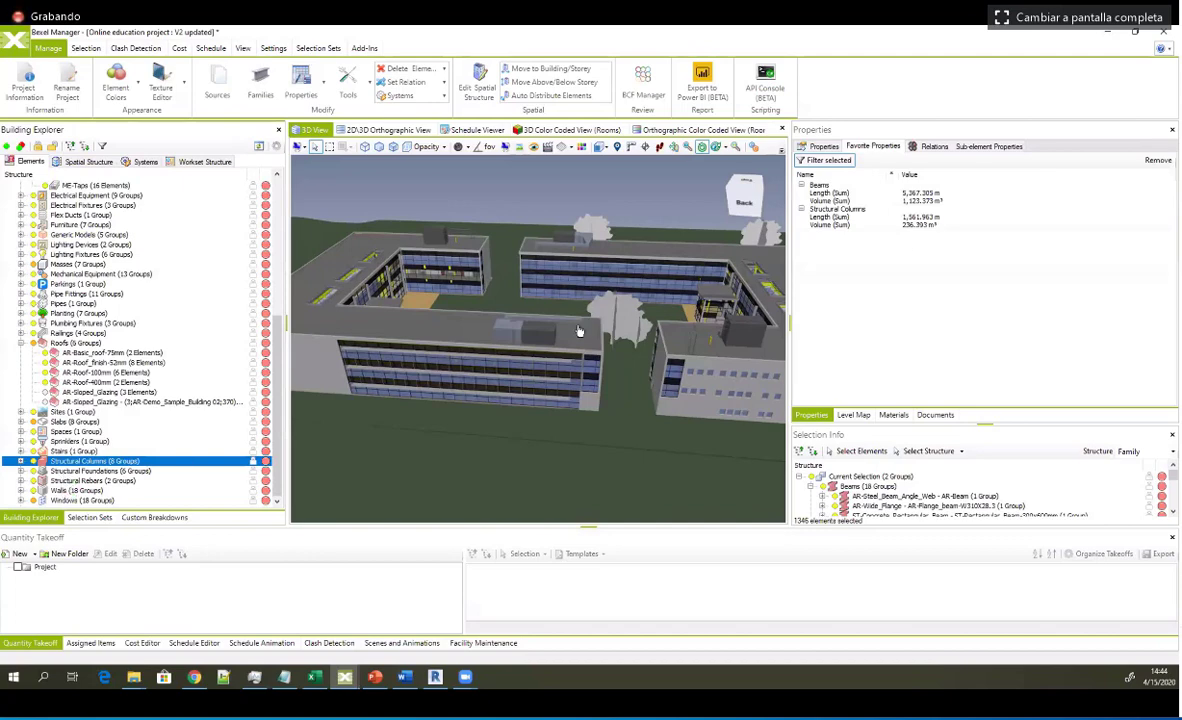
middle_click_drag(580, 331, 655, 282)
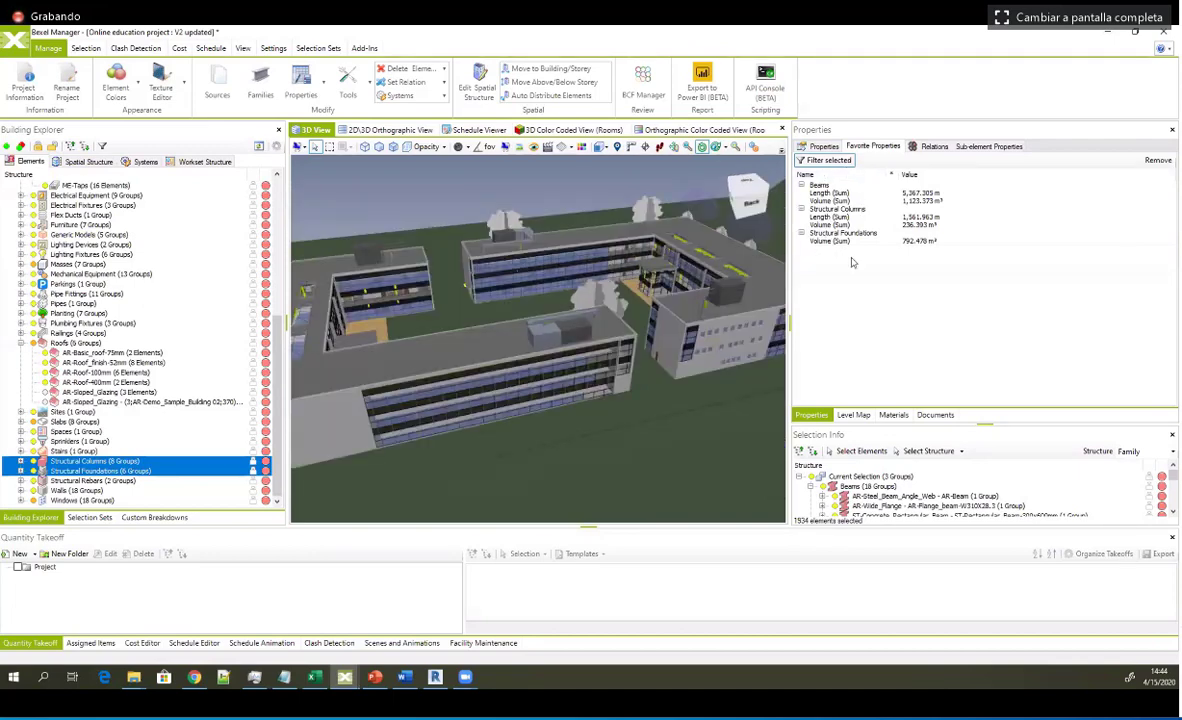
Step: Sum the volumes of the beams, structural columns and structural foundations in the favorite properties
left_click(828, 201)
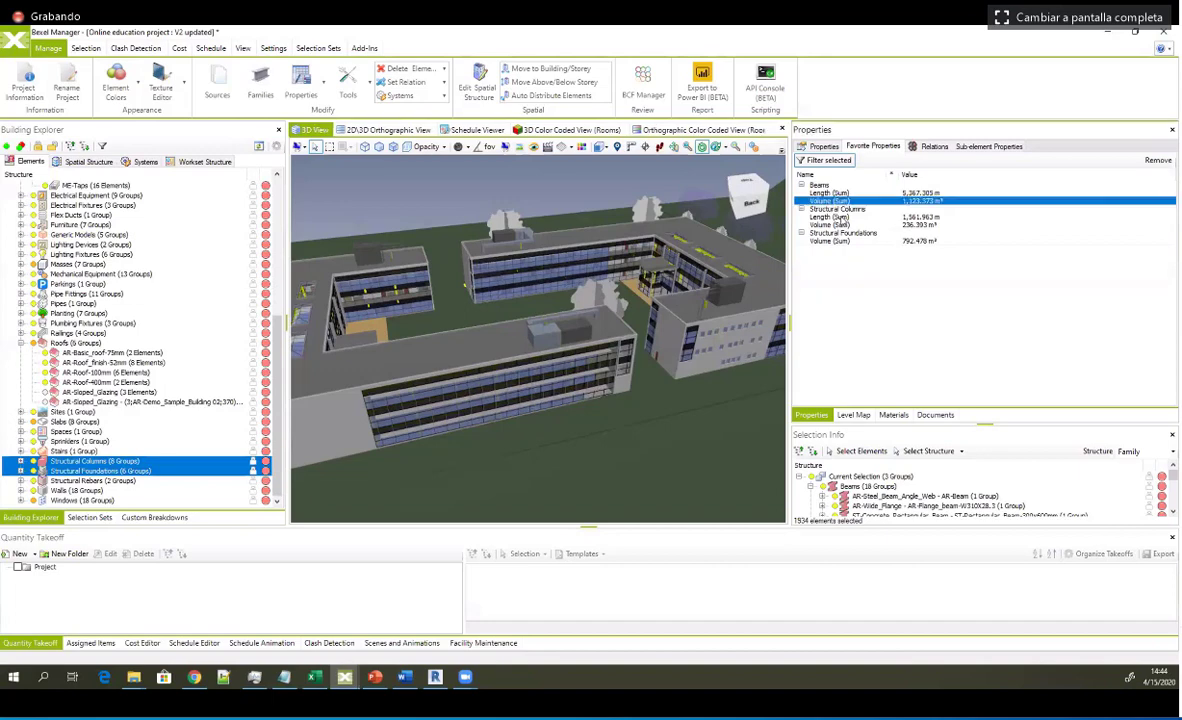
left_click(830, 241, "ctrl")
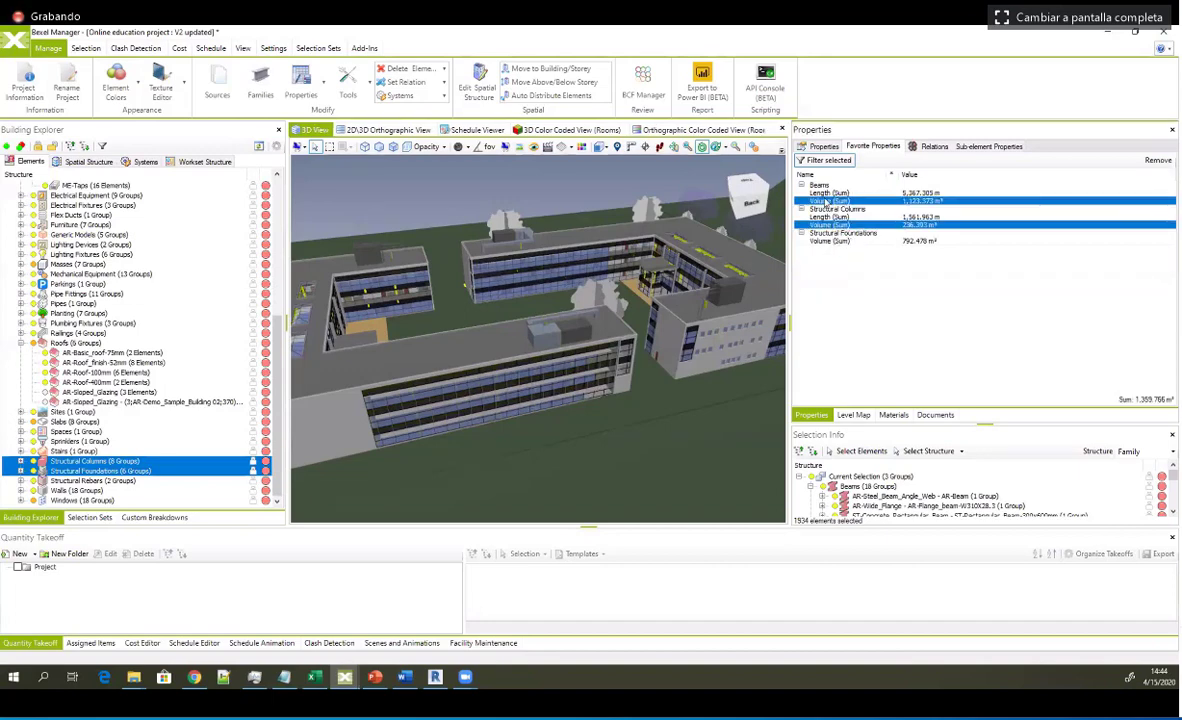
left_click(830, 225, "ctrl")
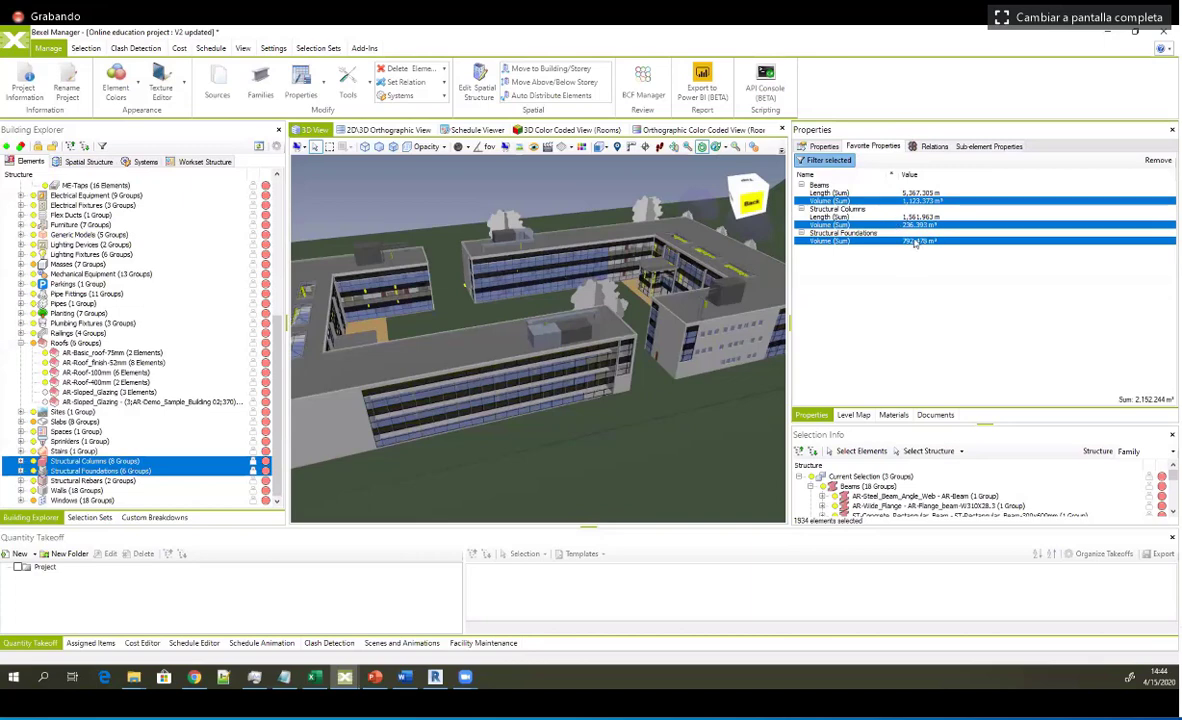
Step: Isolate the selected beams, columns and foundations in the 3D view
middle_click_drag(620, 314, 716, 311)
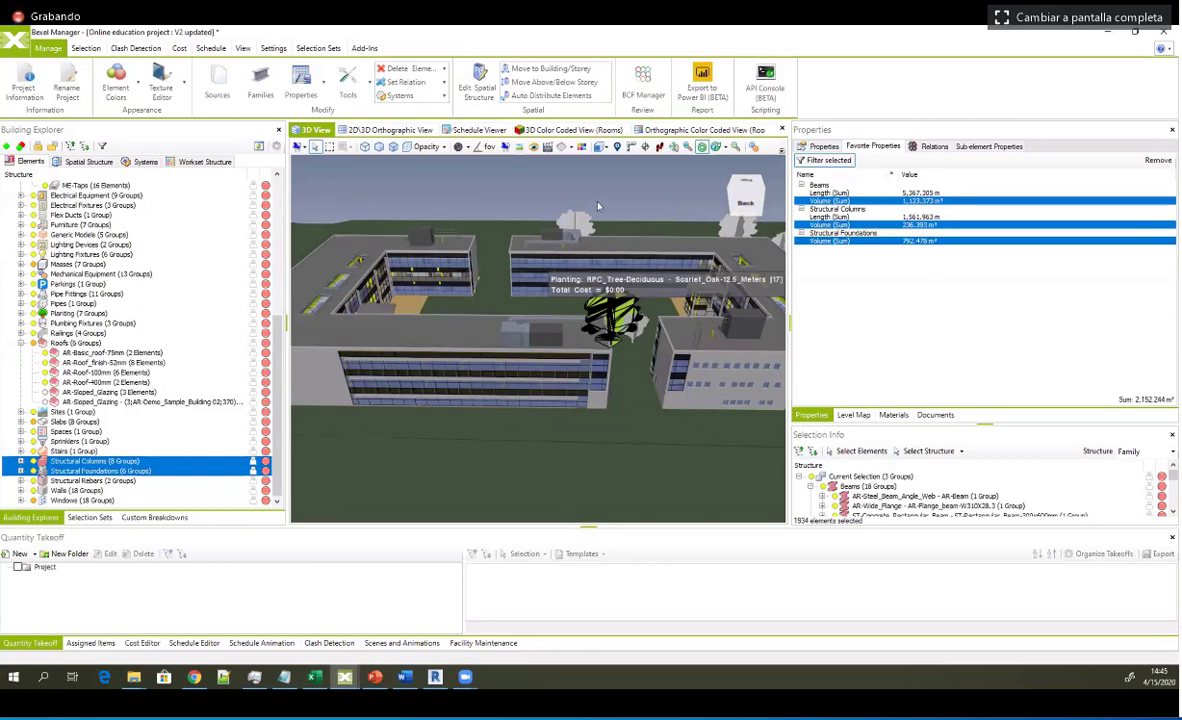
middle_click_drag(598, 206, 766, 272)
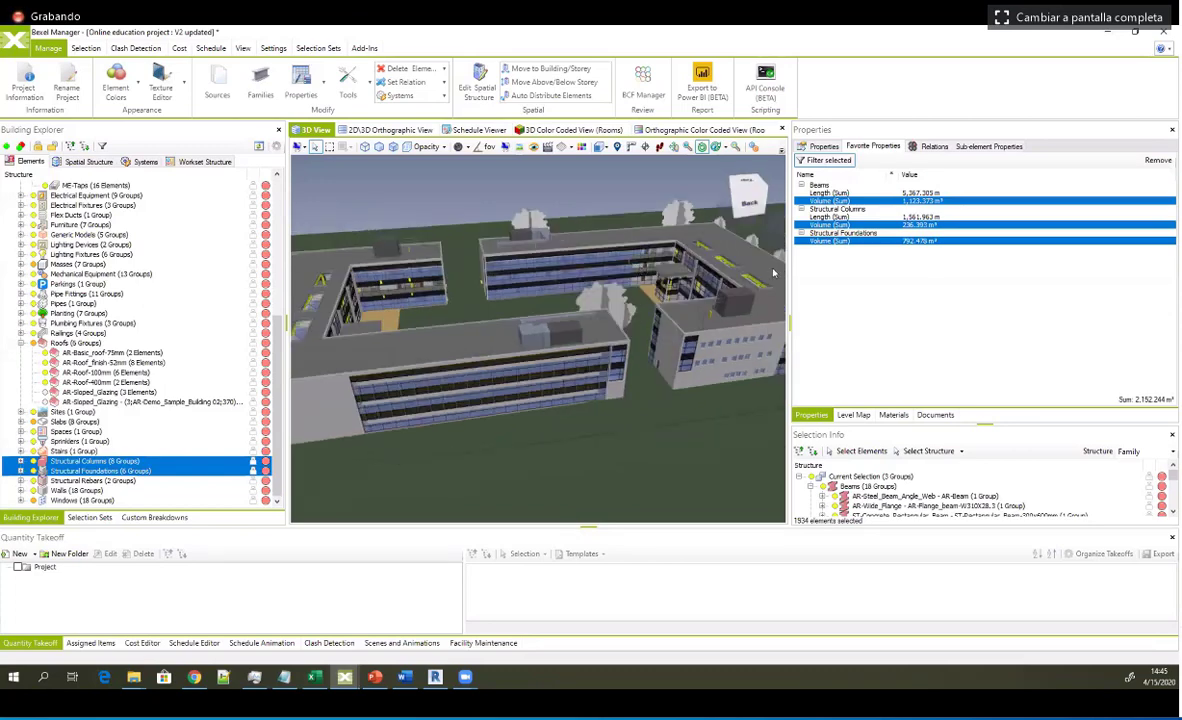
right_click(773, 272)
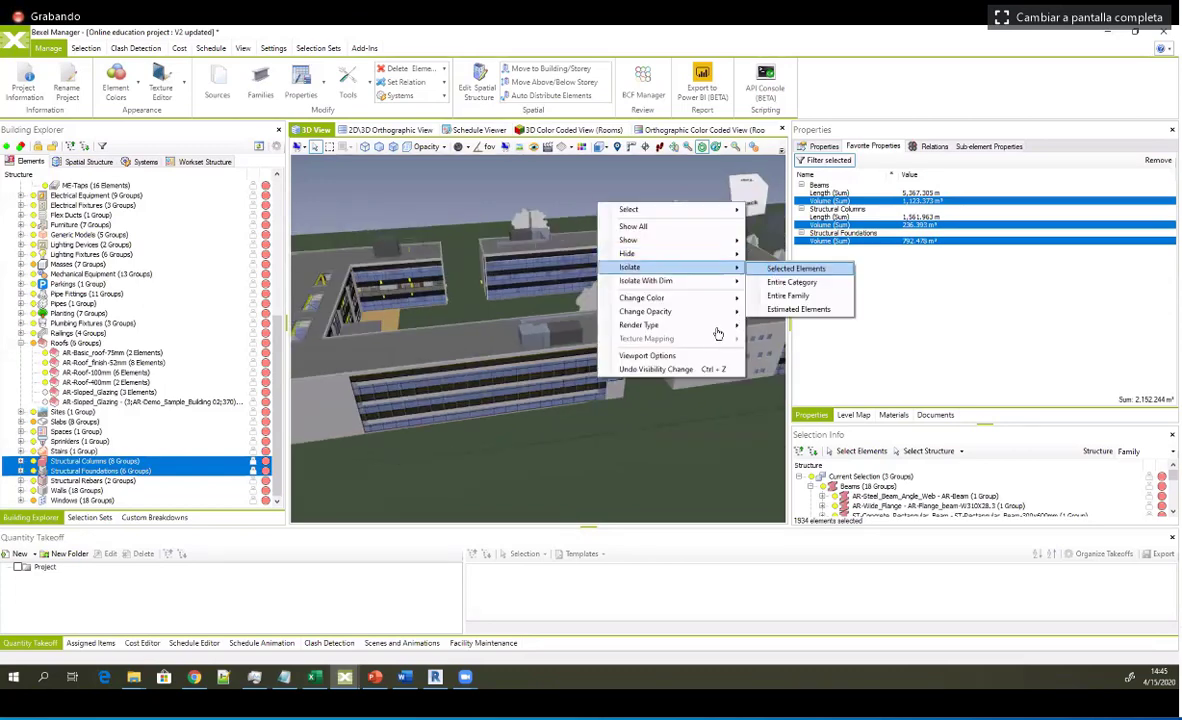
left_click(776, 269)
middle_click_drag(715, 283, 780, 248)
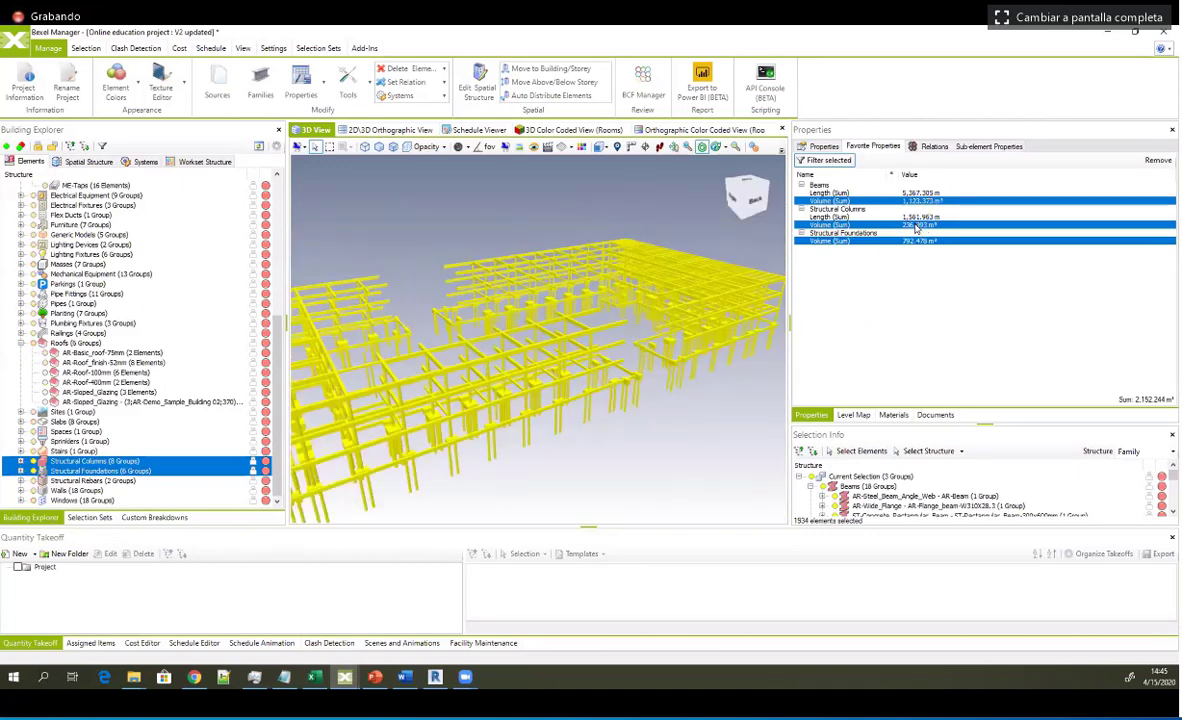
Step: Combine the beams' length with the column and foundation volumes, and replace the length with the beams' volume to total matching quantities
left_click(915, 225)
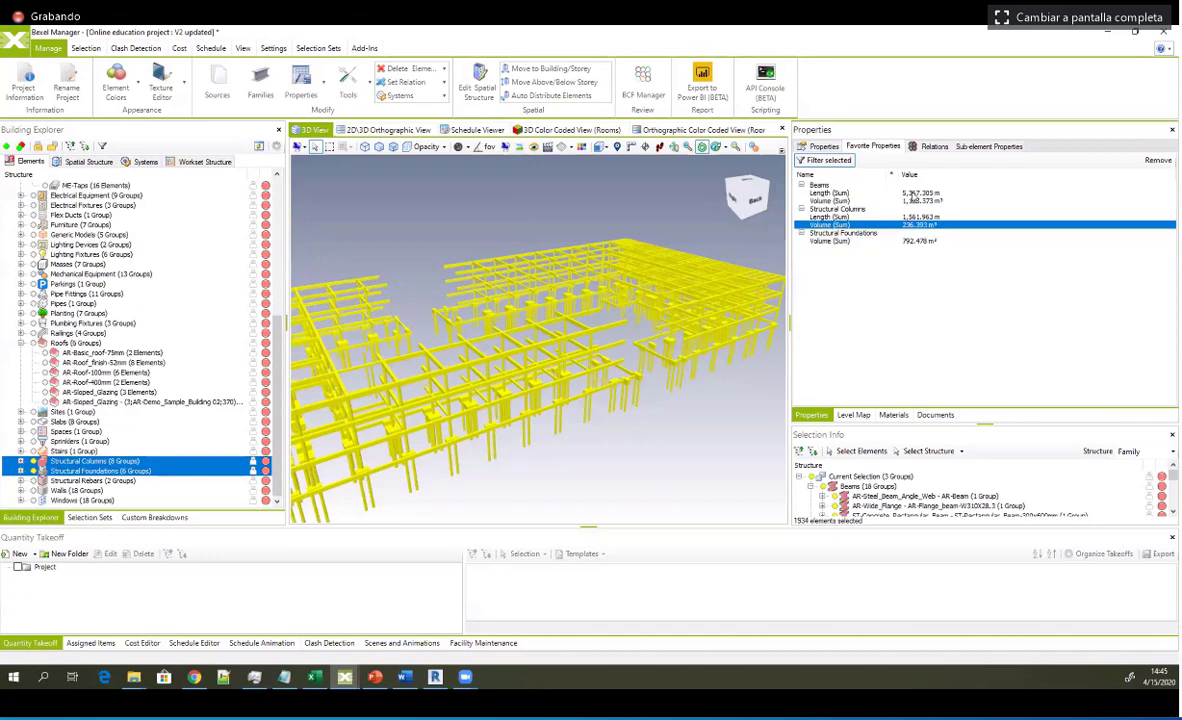
left_click(812, 192)
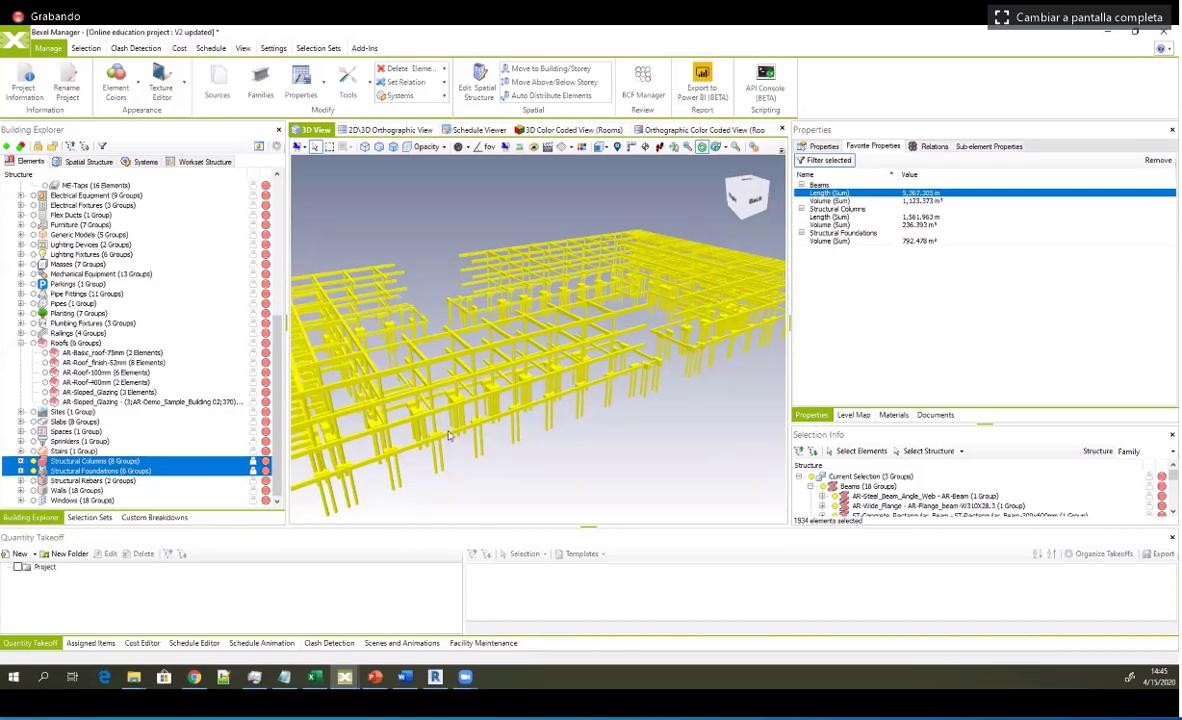
left_click(42, 645)
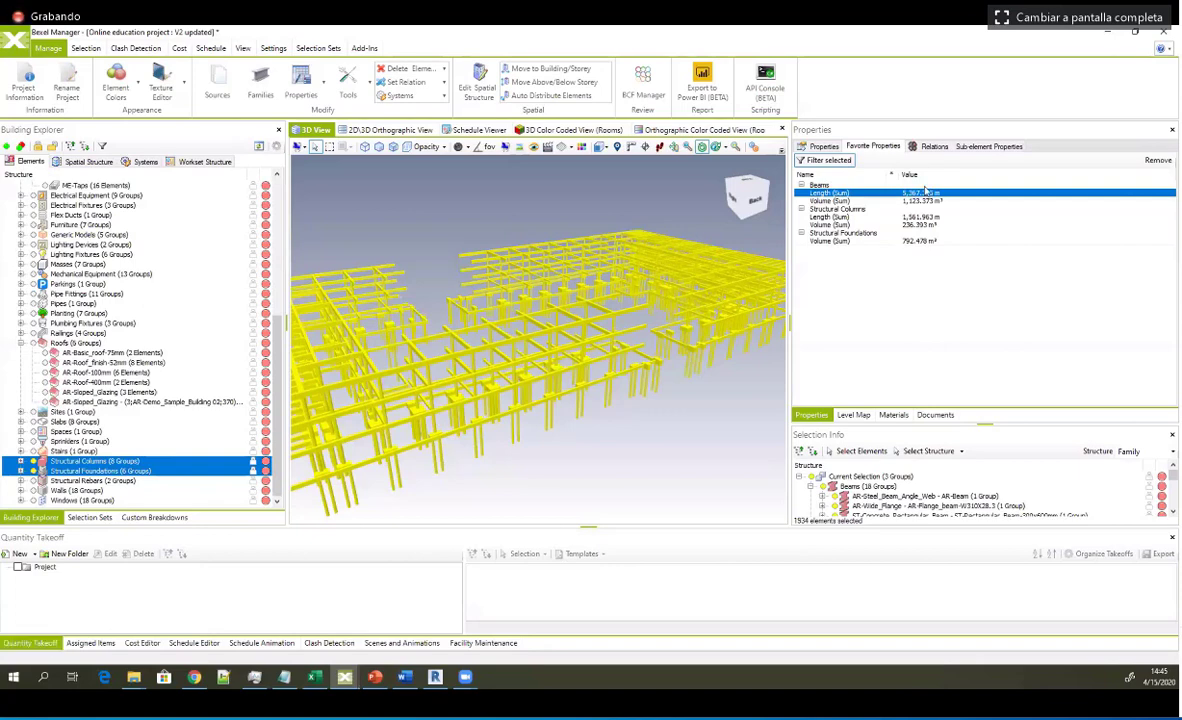
left_click(829, 225, "ctrl")
left_click(829, 241, "ctrl")
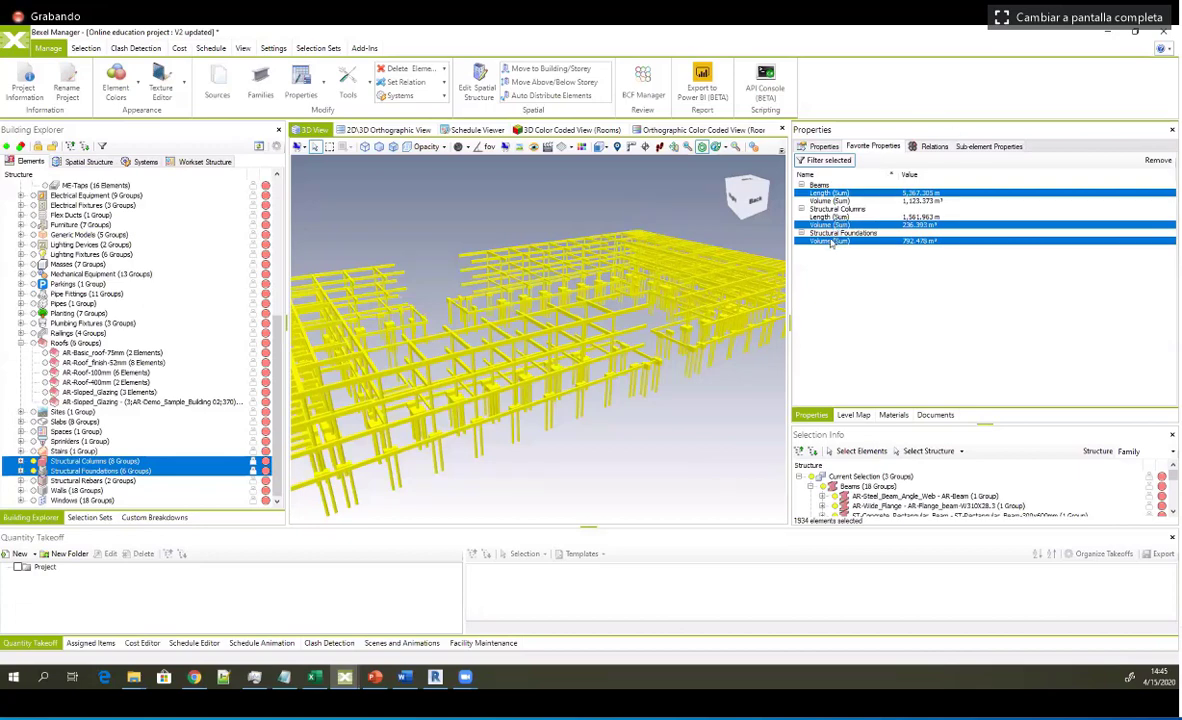
left_click(826, 193, "ctrl")
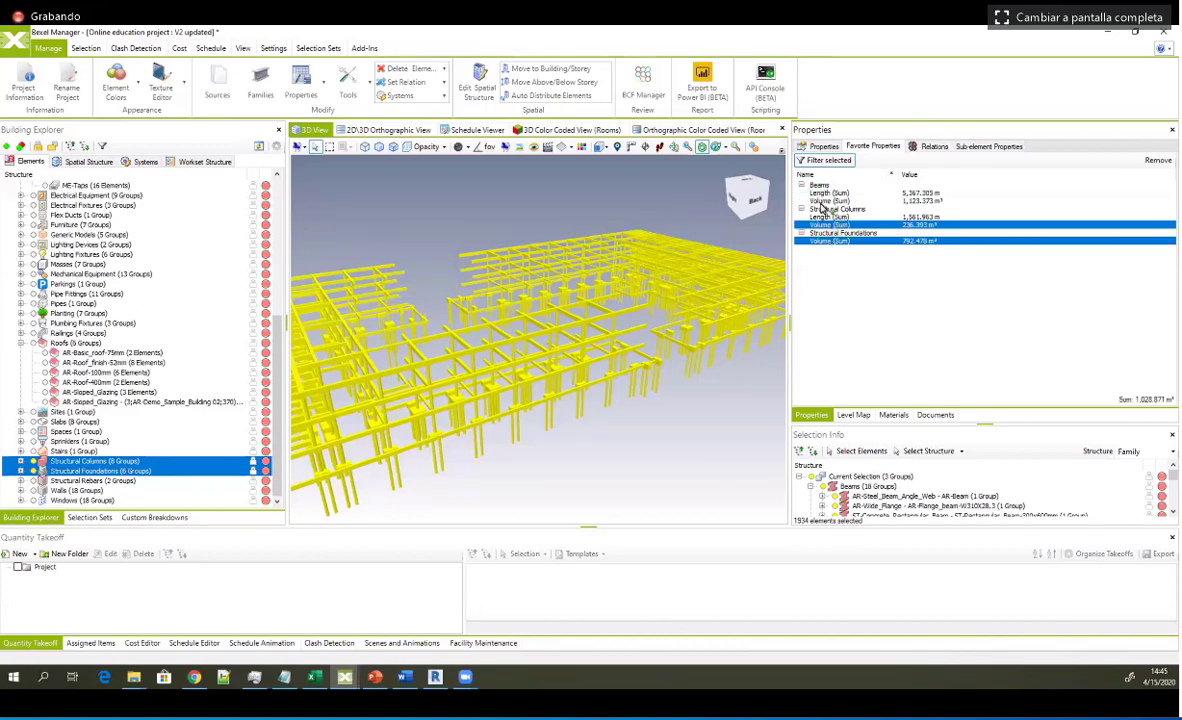
left_click(828, 200, "ctrl")
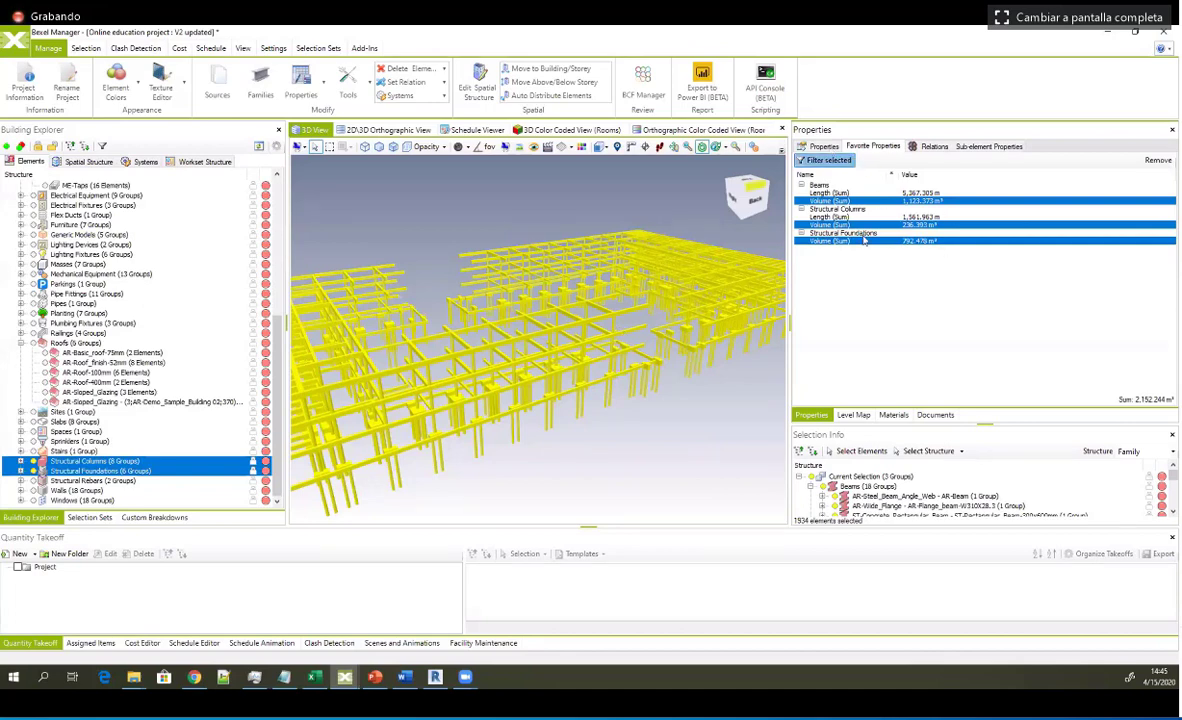
Step: Show the full property list, collapse the Beams group and highlight the structural columns' Volume under Dimensions
left_click(824, 146)
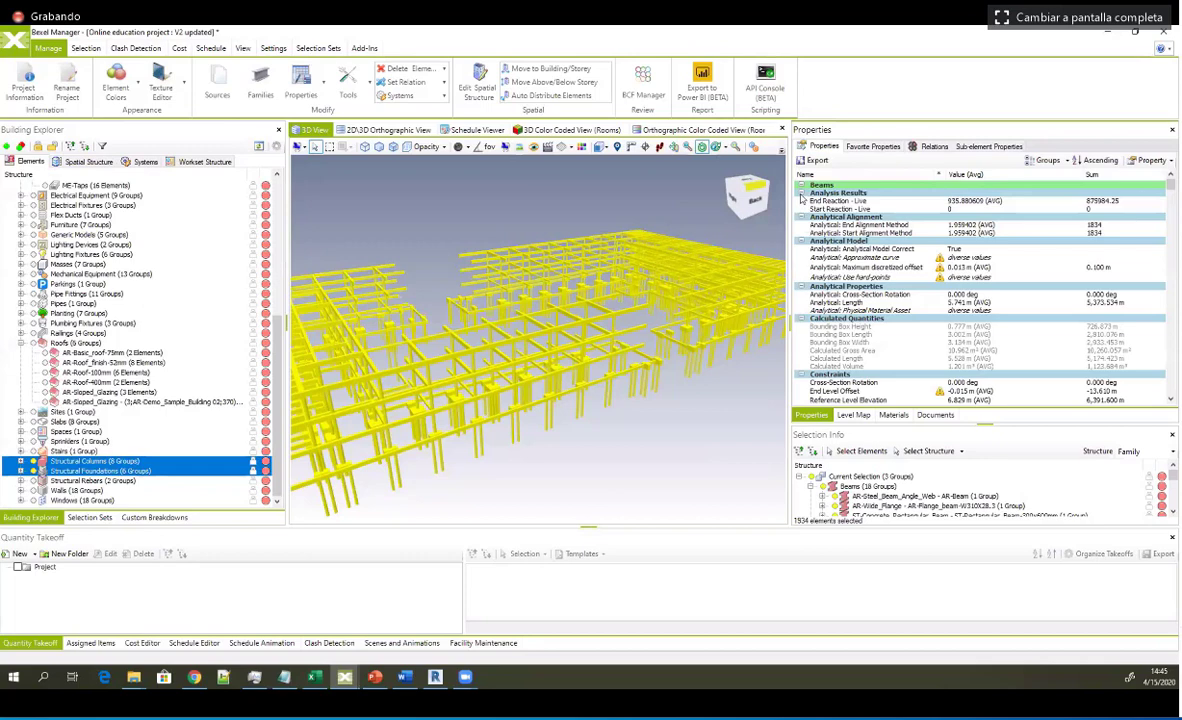
left_click(802, 187)
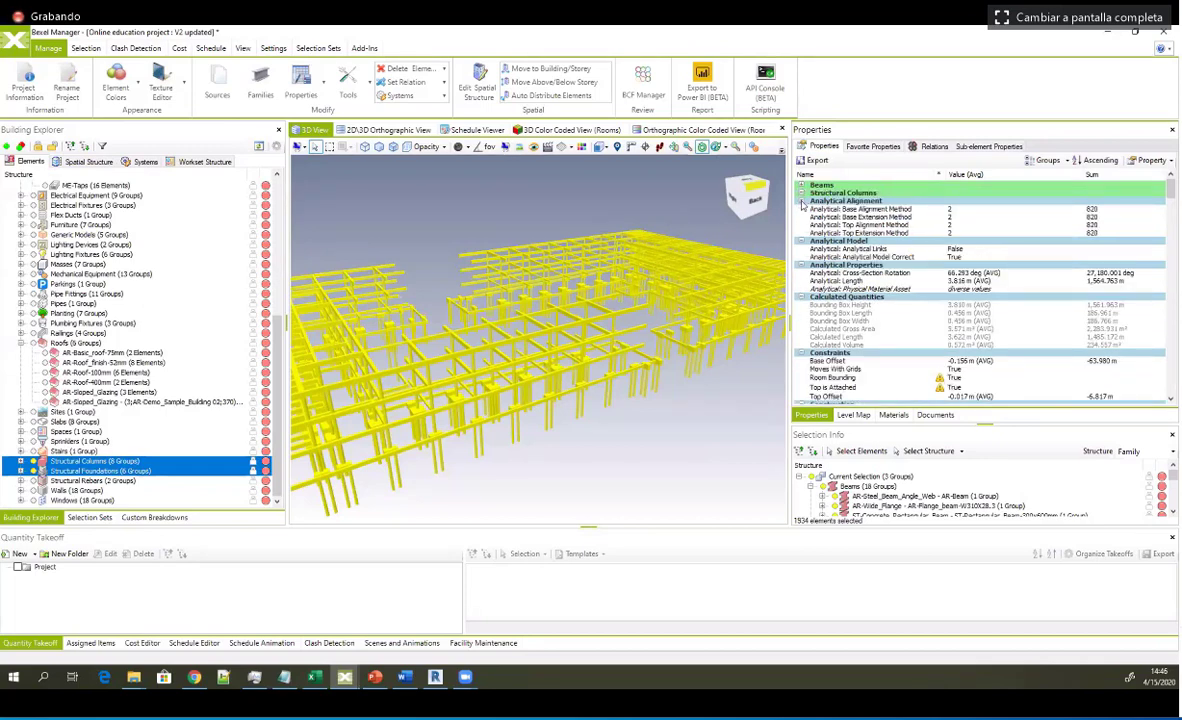
left_click(802, 194)
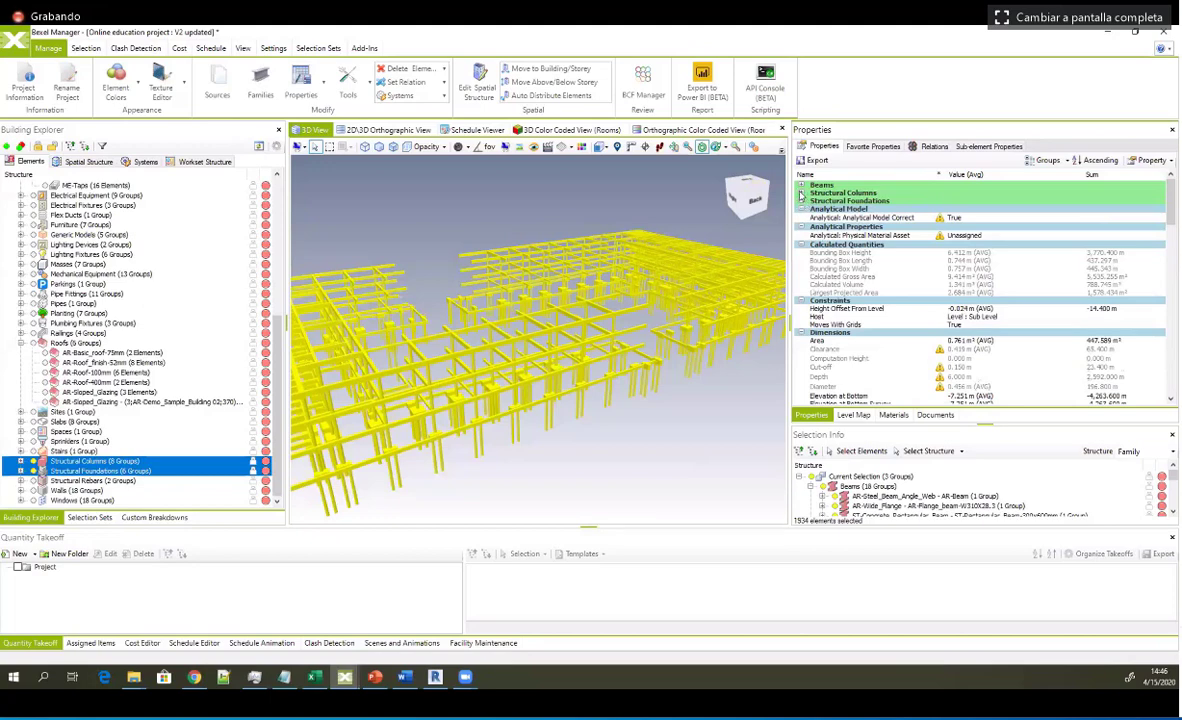
left_click(801, 194)
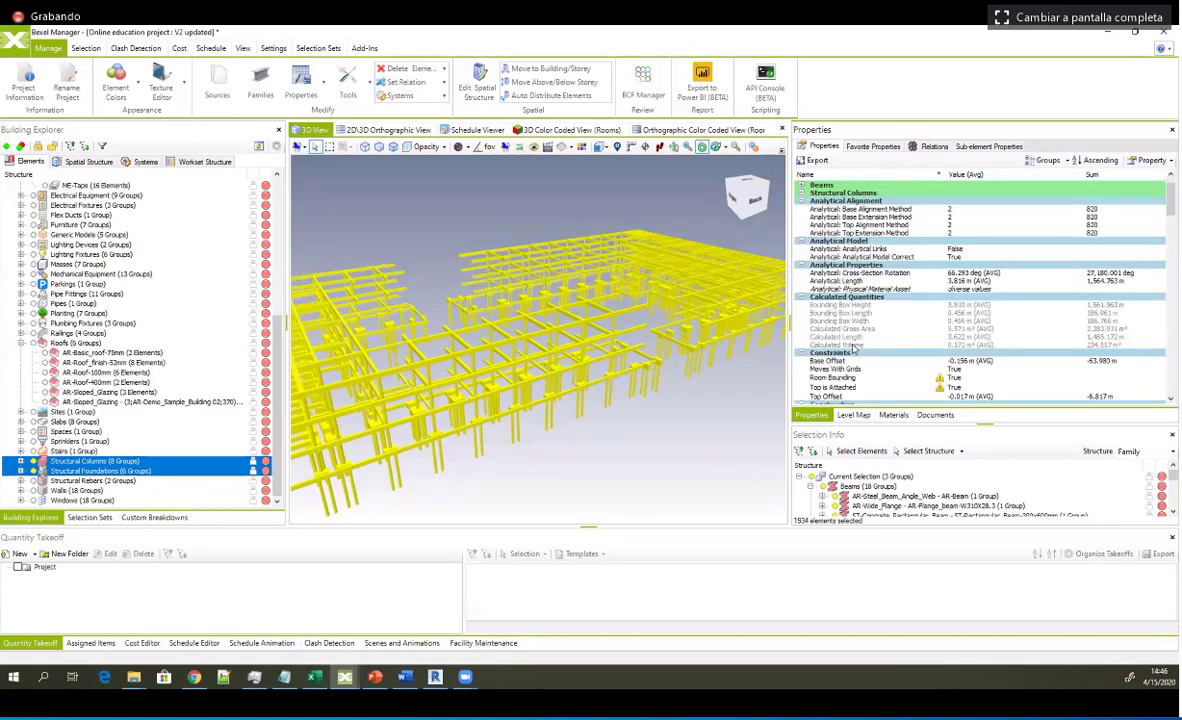
scroll(827, 346, "down", 3)
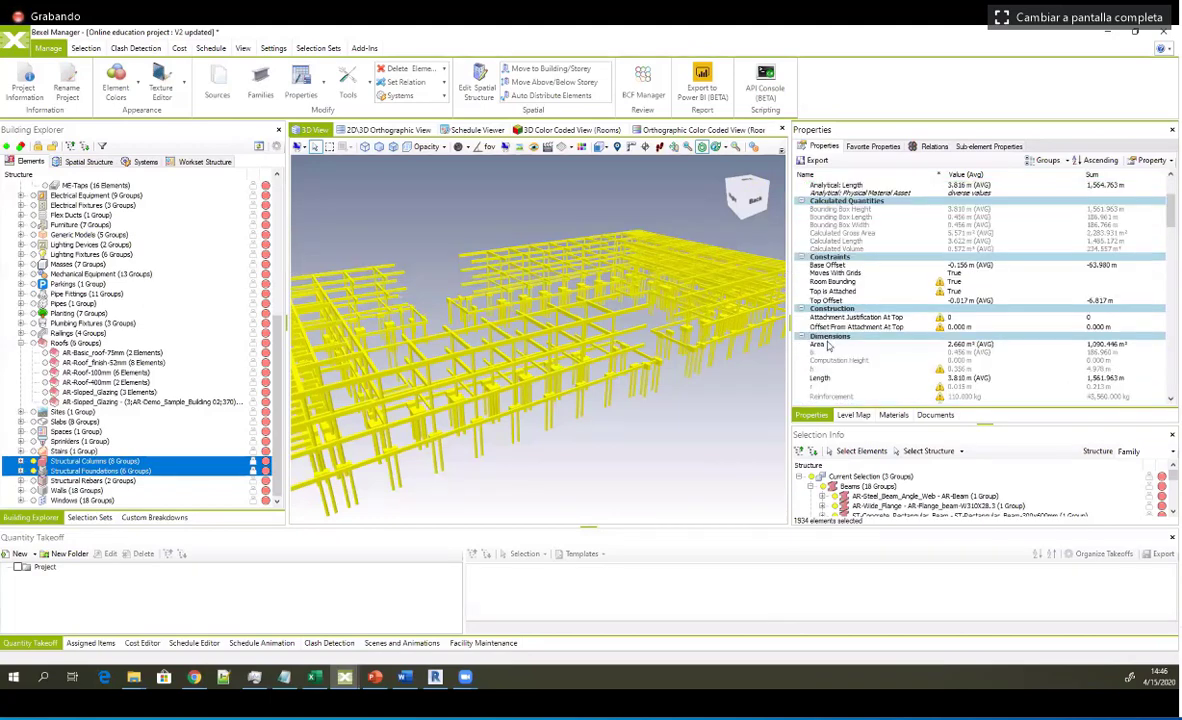
scroll(828, 360, "down", 2)
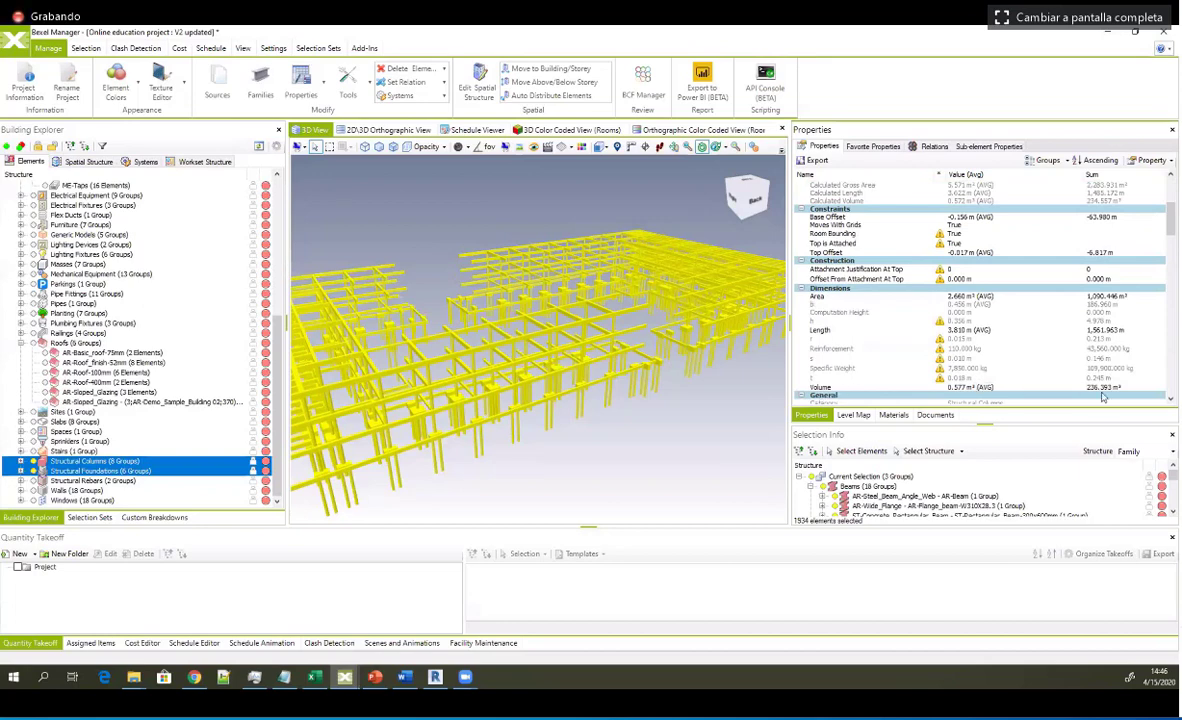
left_click(1100, 387)
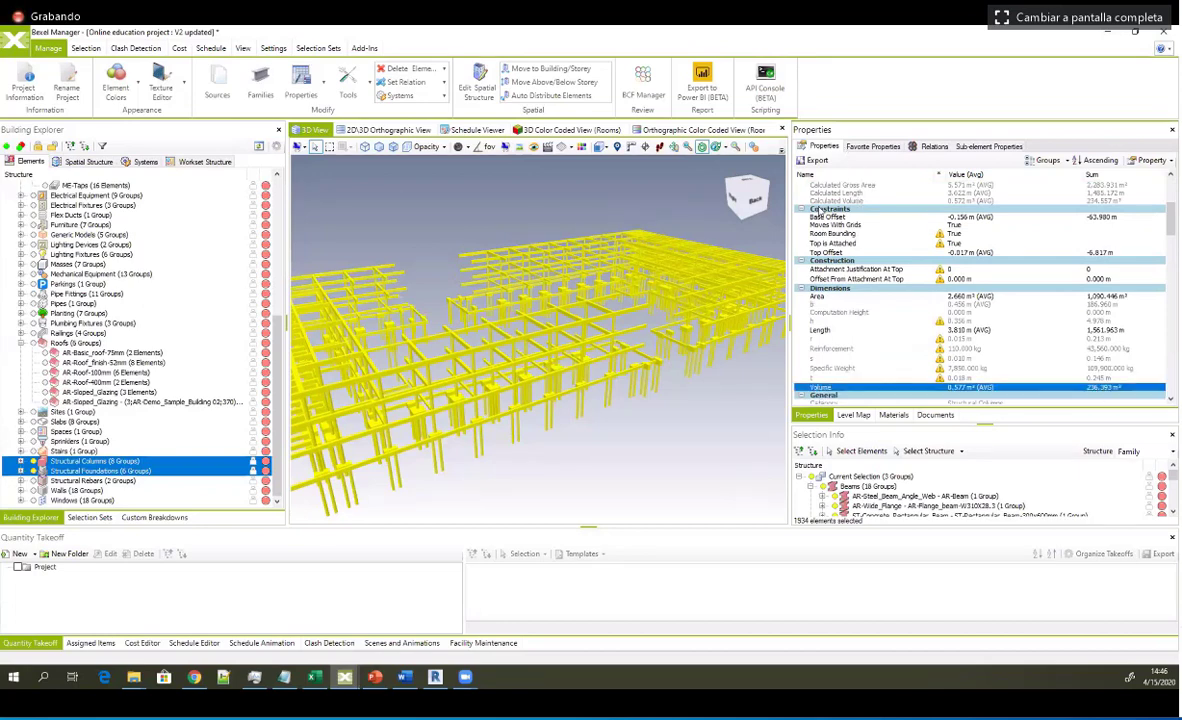
Step: Compare the structural columns' calculated quantities with their Dimensions values in the property list
scroll(897, 266, "up", 5)
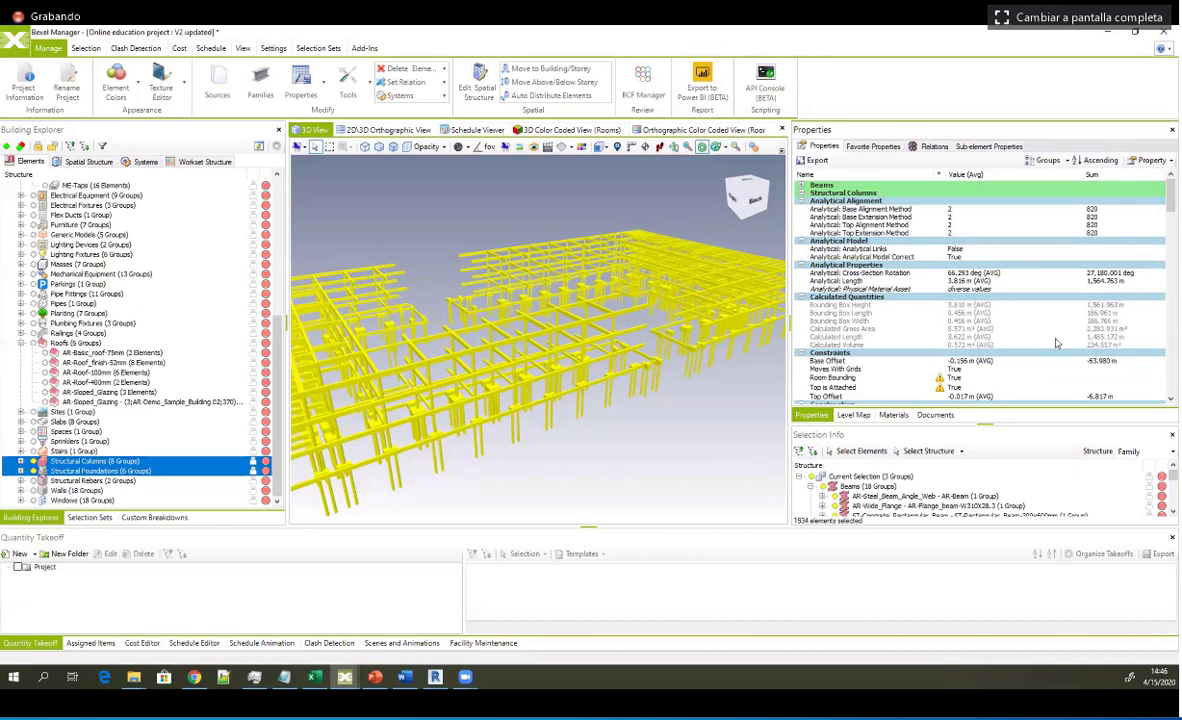
scroll(980, 320, "down", 5)
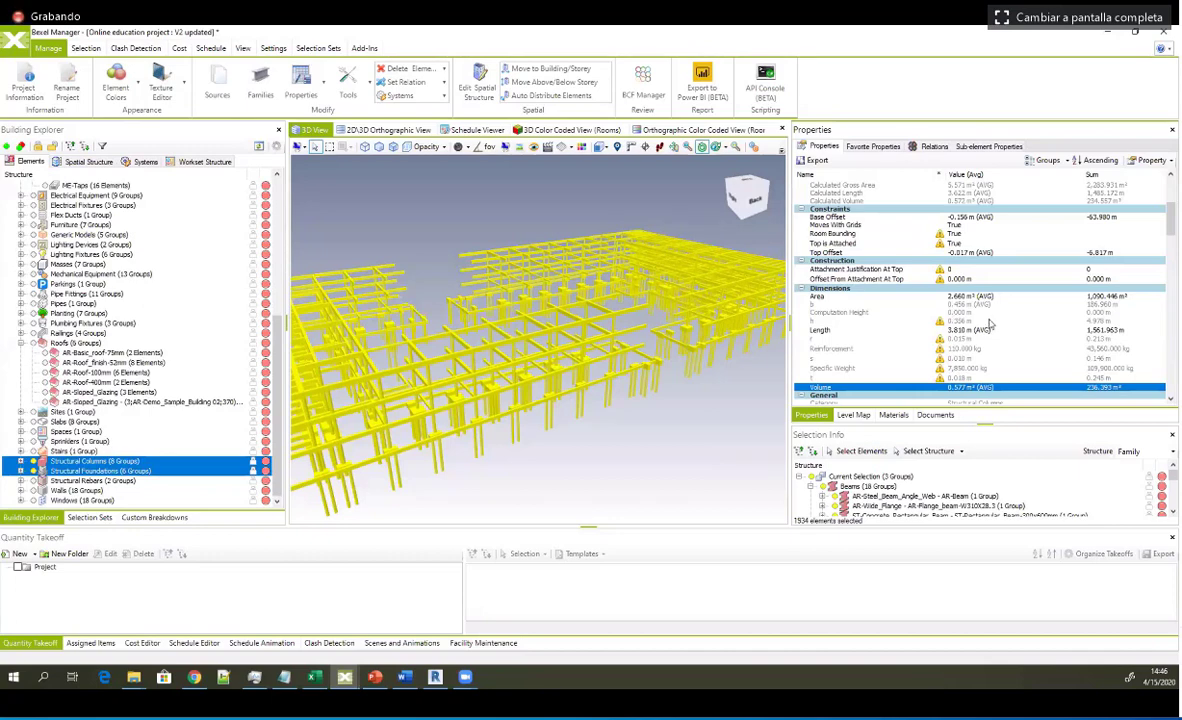
scroll(990, 322, "up", 5)
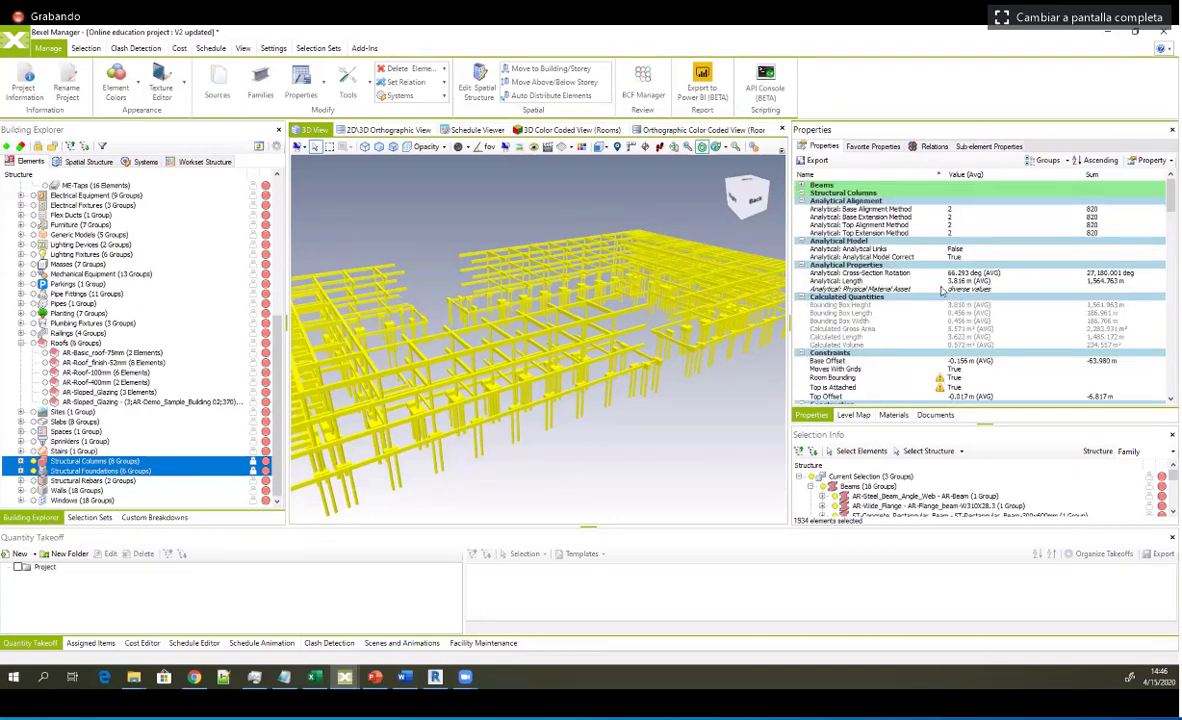
scroll(862, 357, "down", 4)
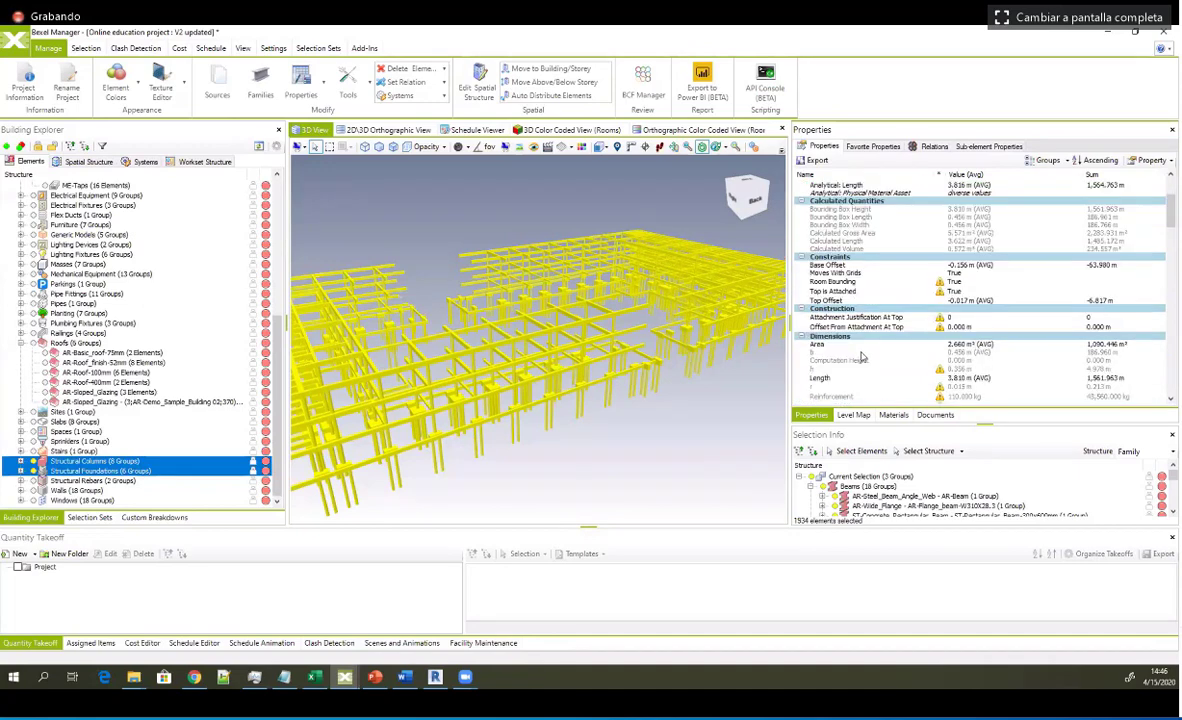
scroll(858, 352, "down", 4)
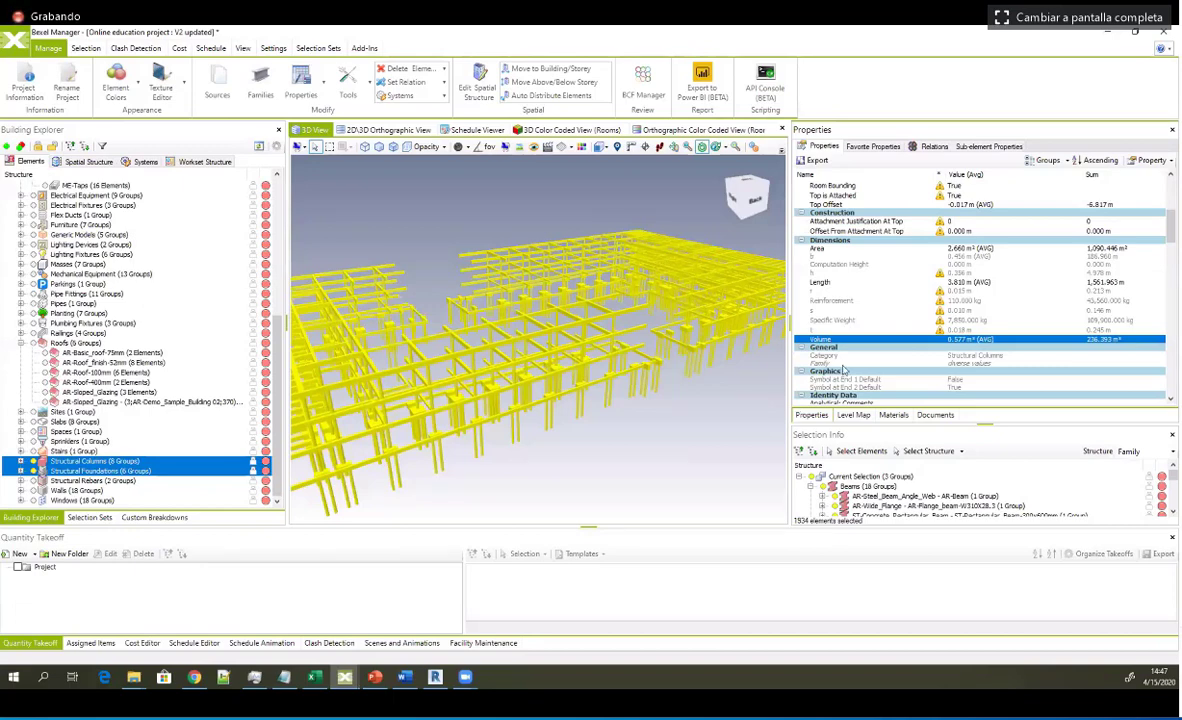
scroll(843, 370, "up", 3)
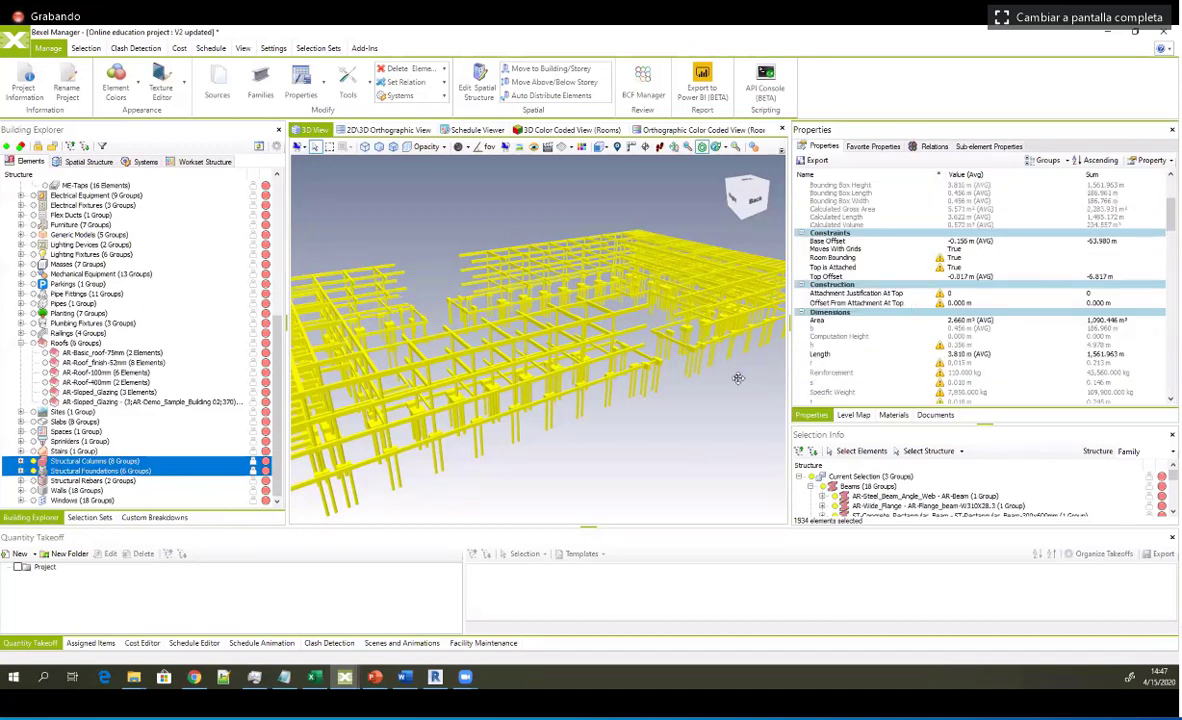
Step: Highlight the structural columns' Calculated Gross Area and review it against the values under Constraints and Dimensions
middle_click_drag(738, 378, 734, 390)
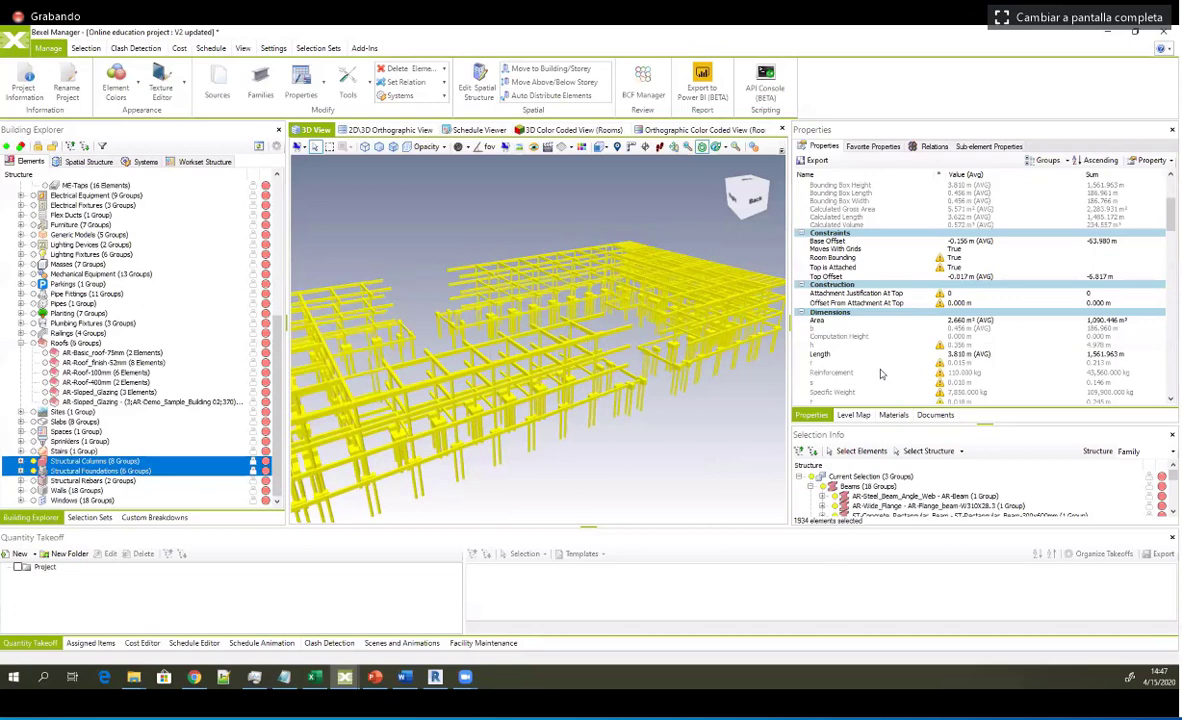
scroll(805, 390, "up", 5)
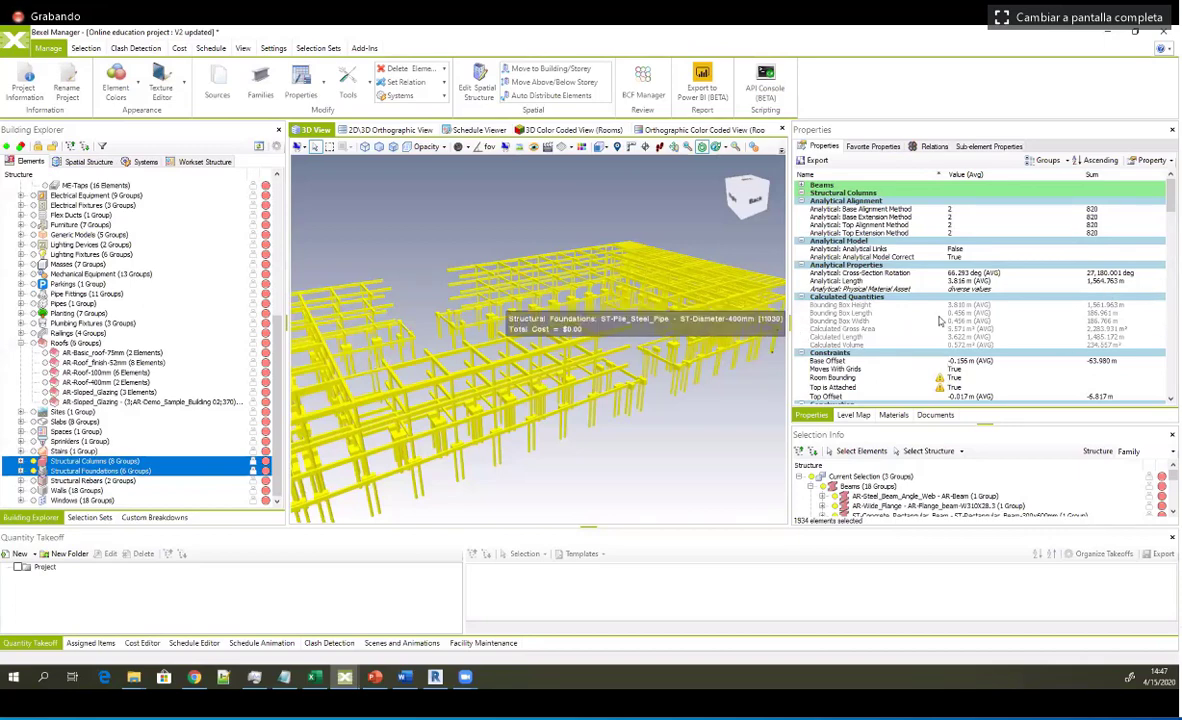
left_click(850, 329)
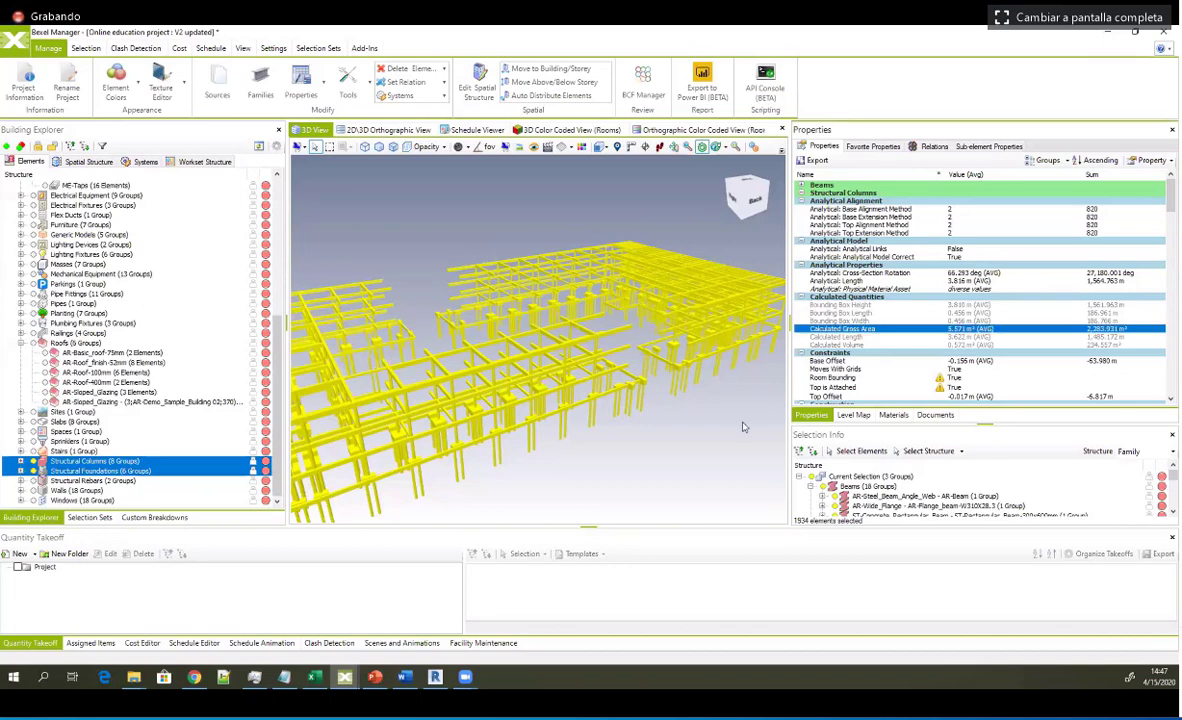
scroll(906, 330, "down", 2)
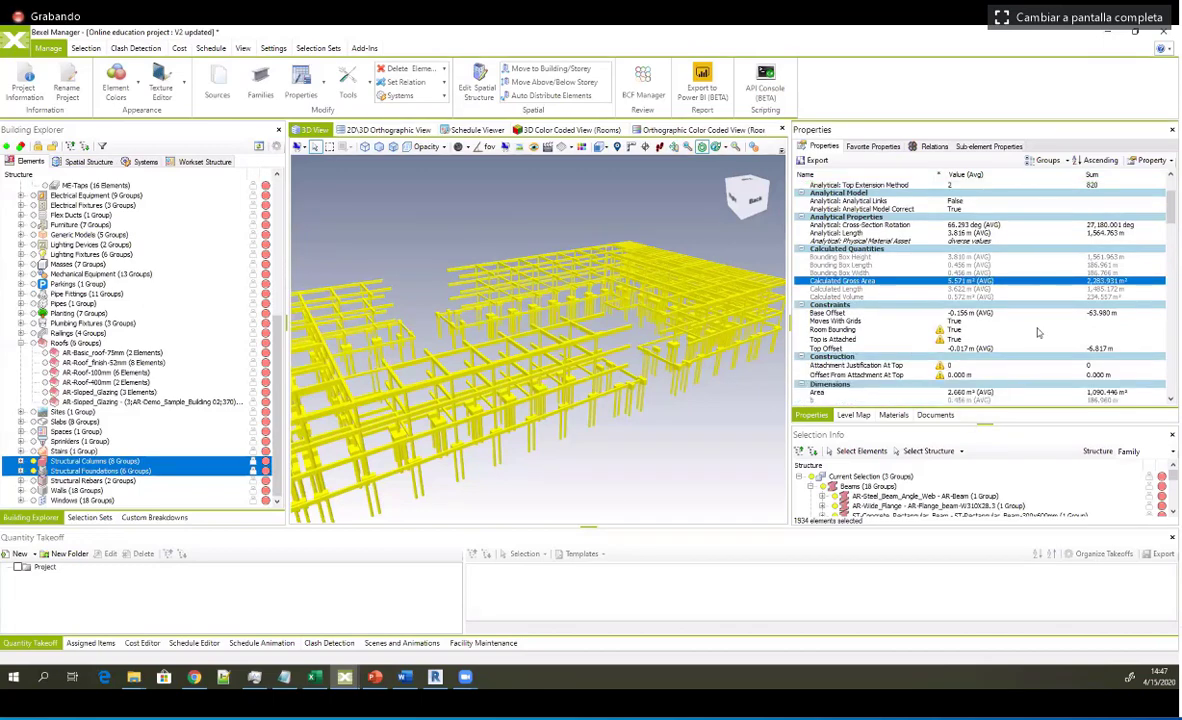
scroll(900, 355, "down", 2)
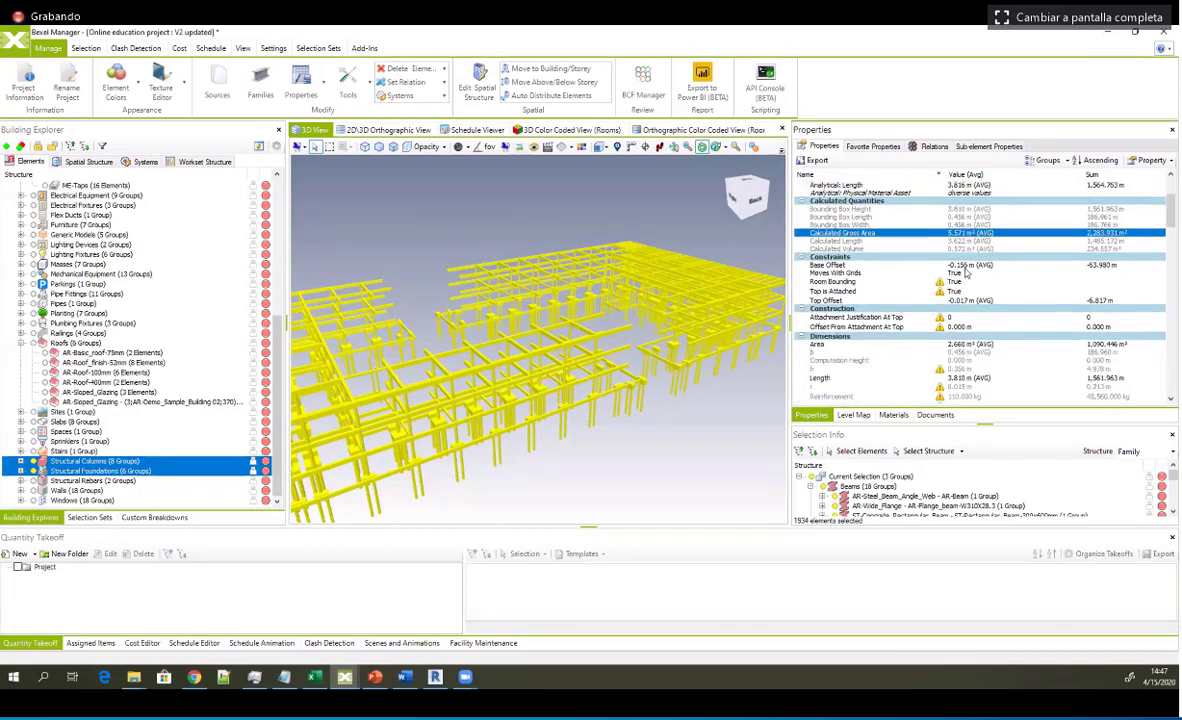
scroll(966, 272, "down", 2)
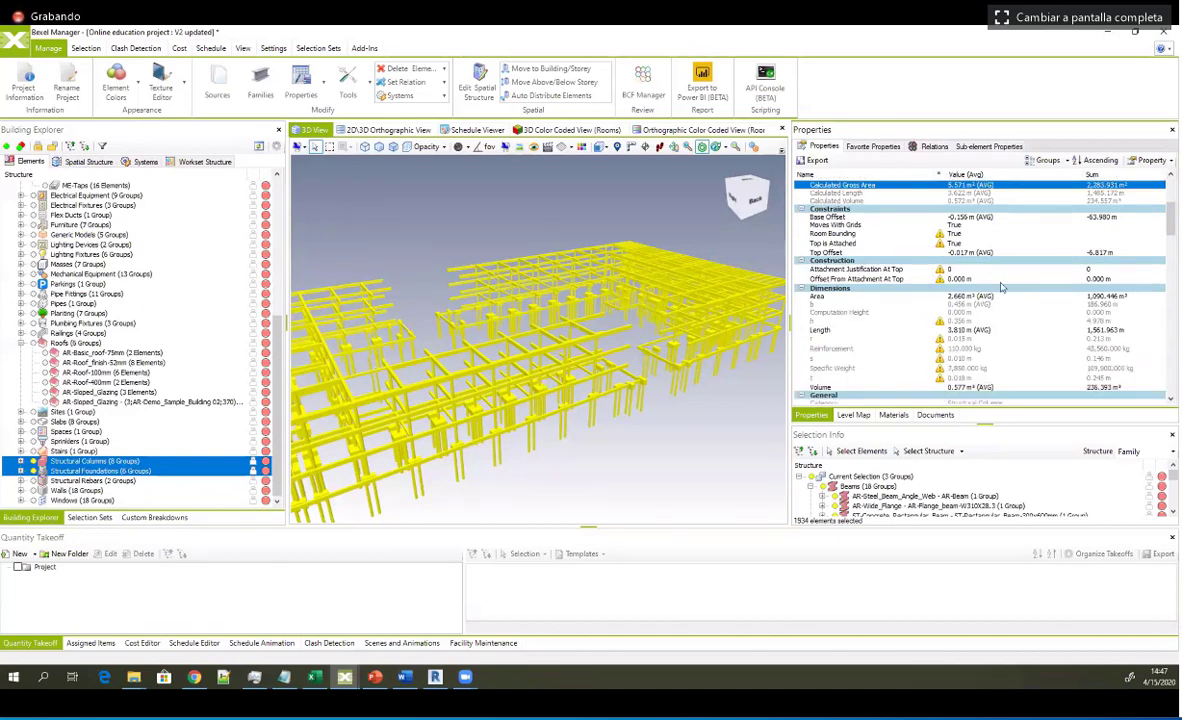
scroll(919, 387, "down", 1)
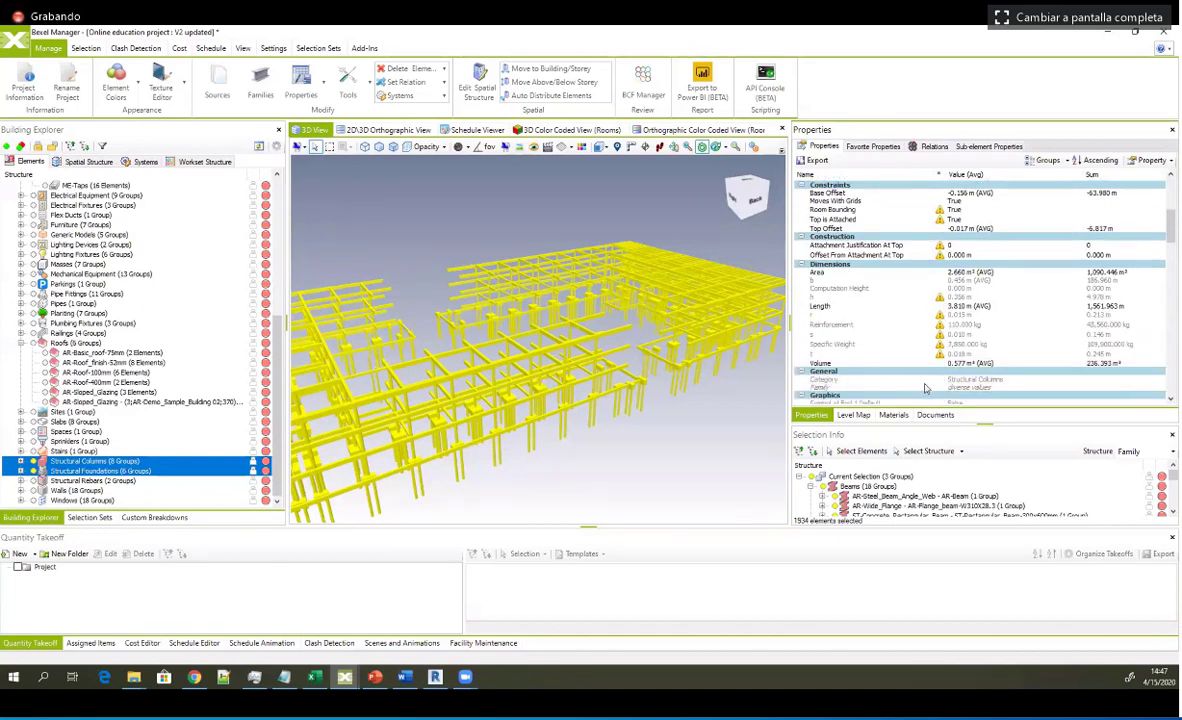
scroll(950, 380, "up", 1)
scroll(946, 378, "up", 5)
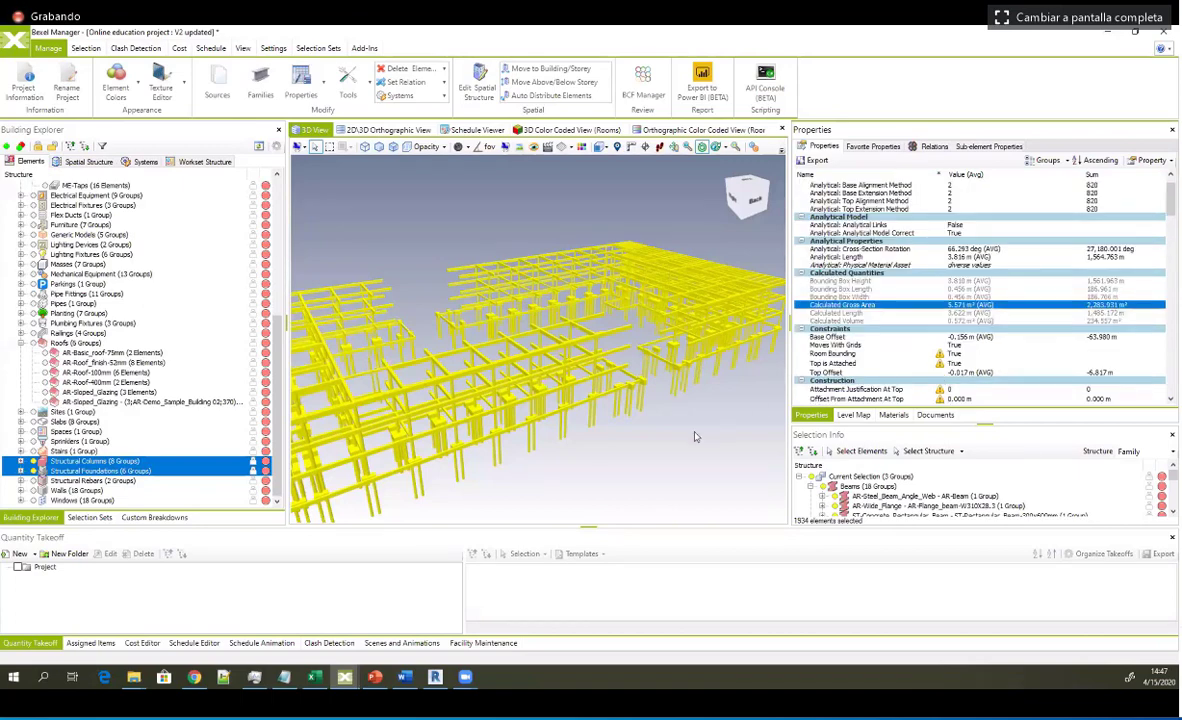
Step: Highlight the structural columns' Bounding Box Height and Calculated Gross Area, and compare them with the Dimensions values
middle_click_drag(696, 437, 679, 441)
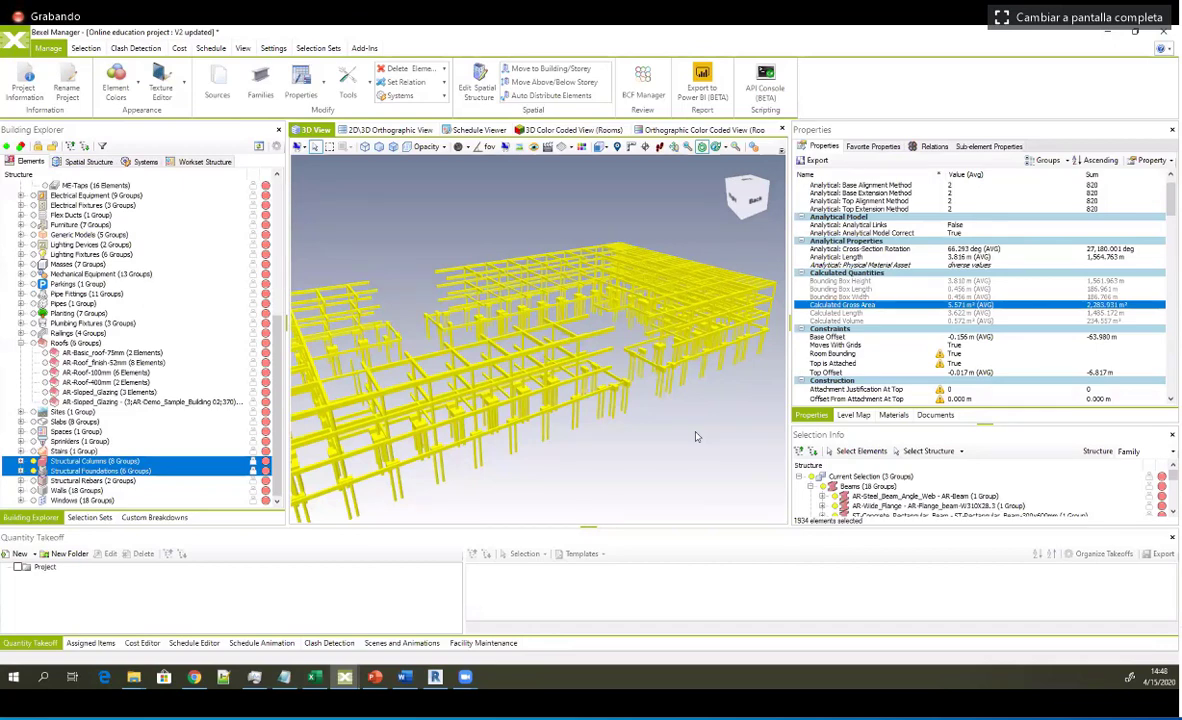
left_click(857, 281)
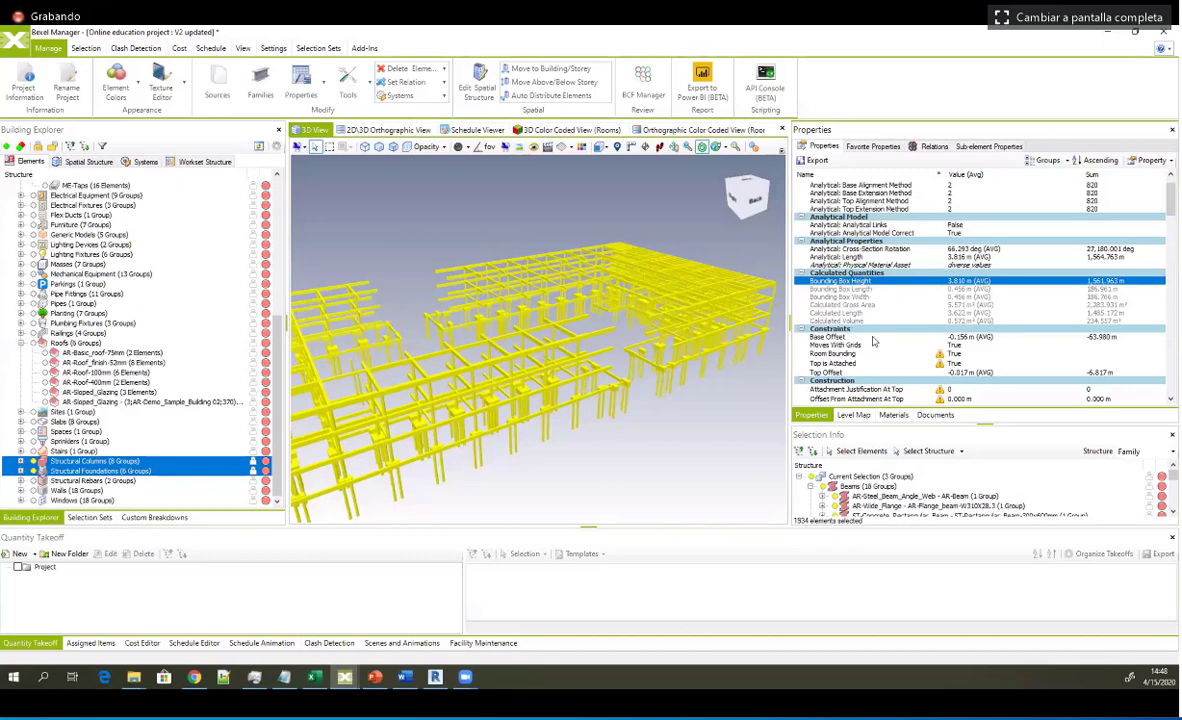
scroll(858, 264, "down", 2)
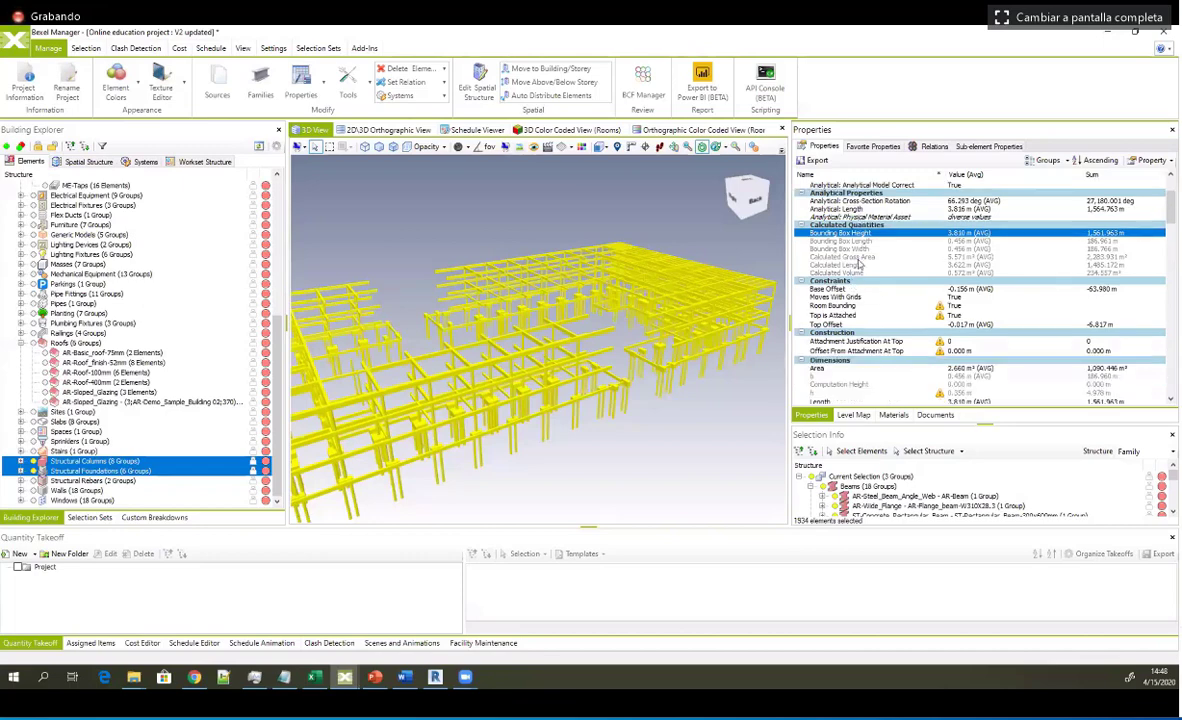
left_click(855, 258)
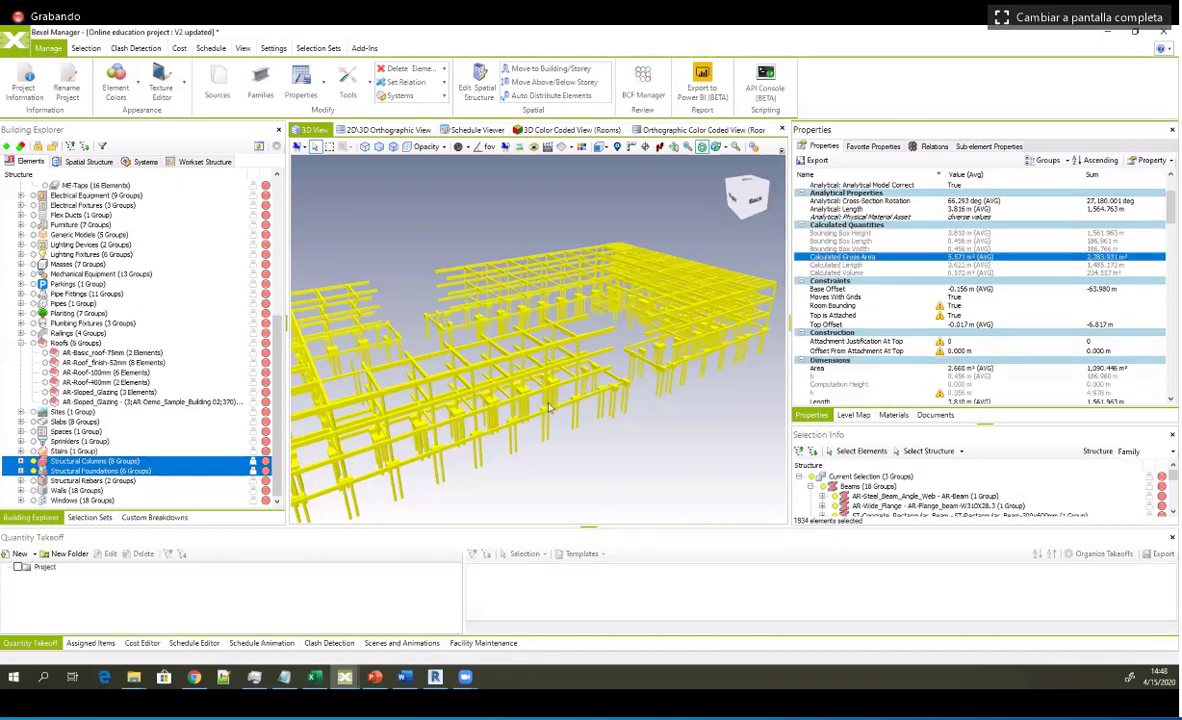
middle_click_drag(544, 356, 588, 346)
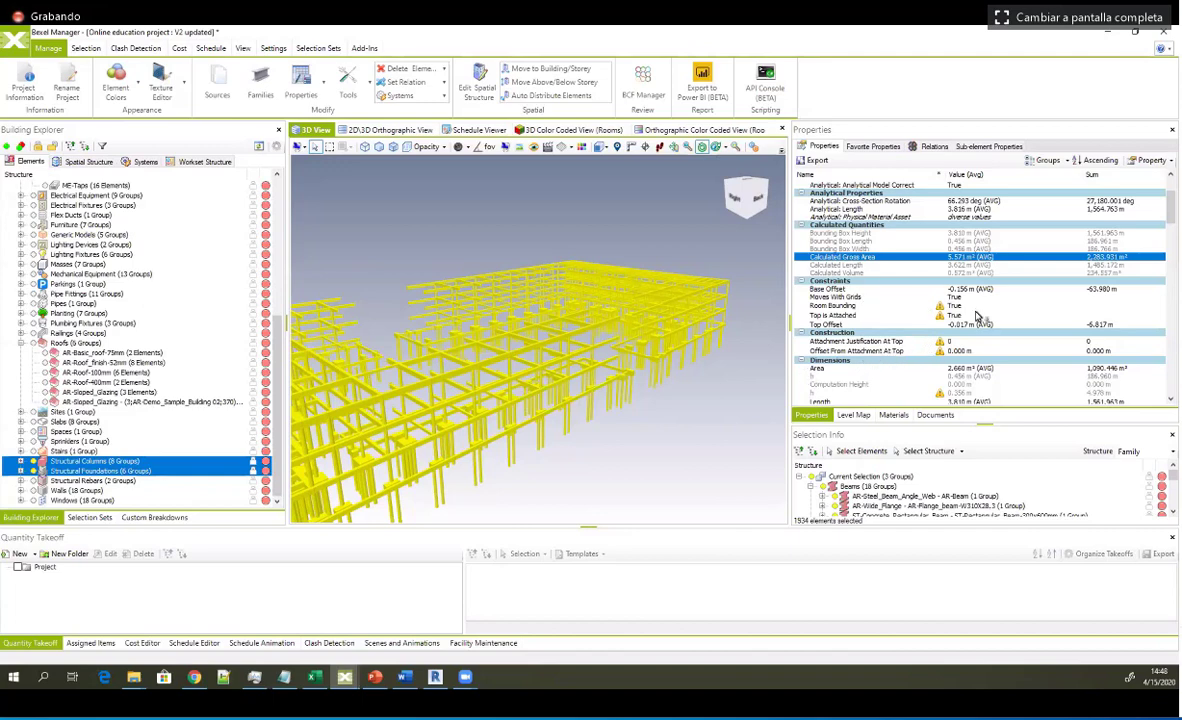
scroll(905, 292, "down", 3)
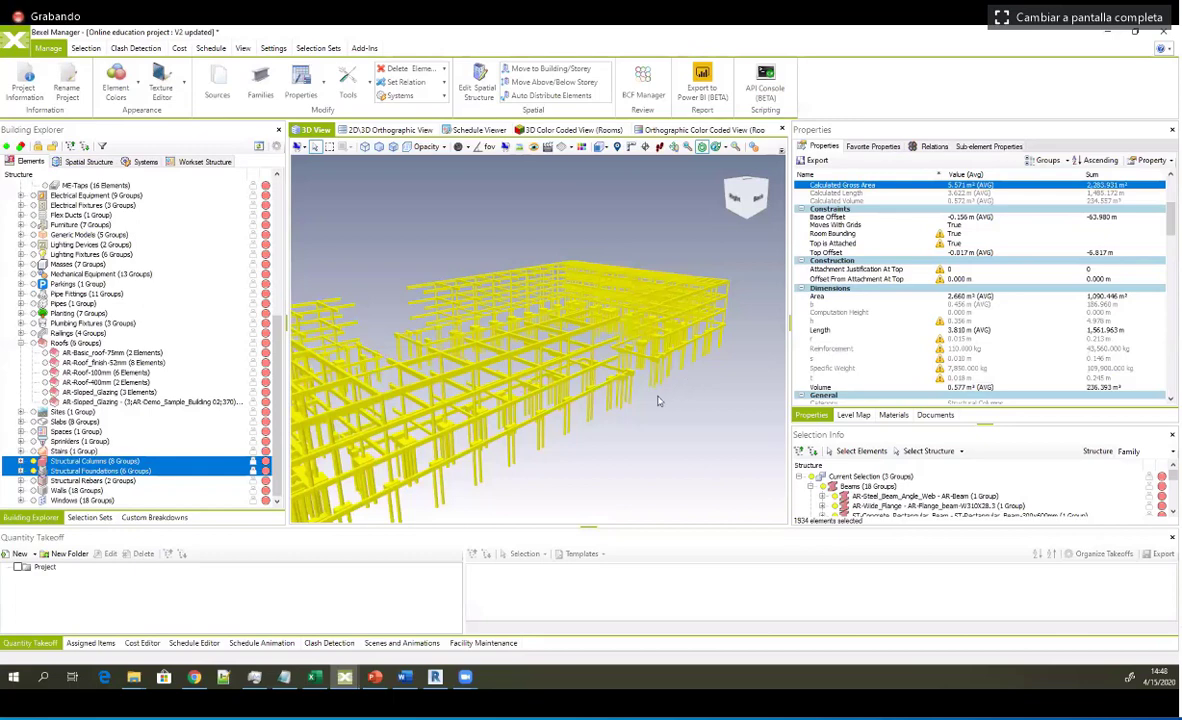
Step: Highlight the structural columns' Area and Length under Dimensions
middle_click_drag(660, 401, 659, 402)
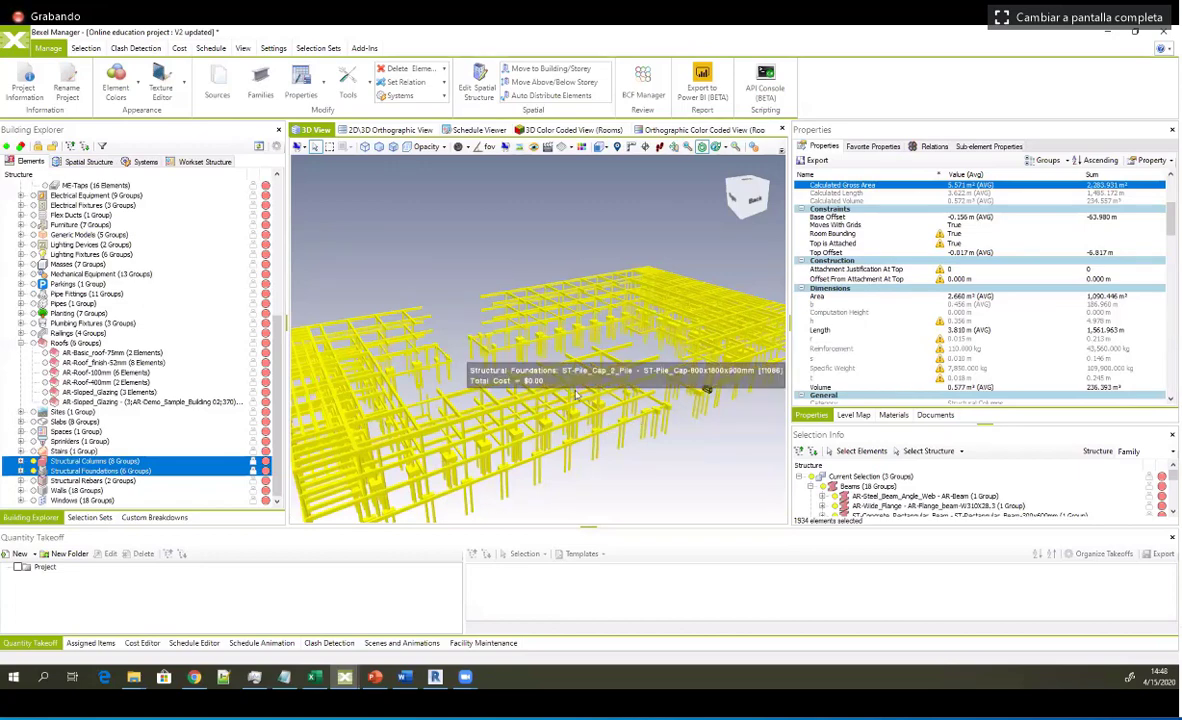
middle_click_drag(582, 427, 575, 396)
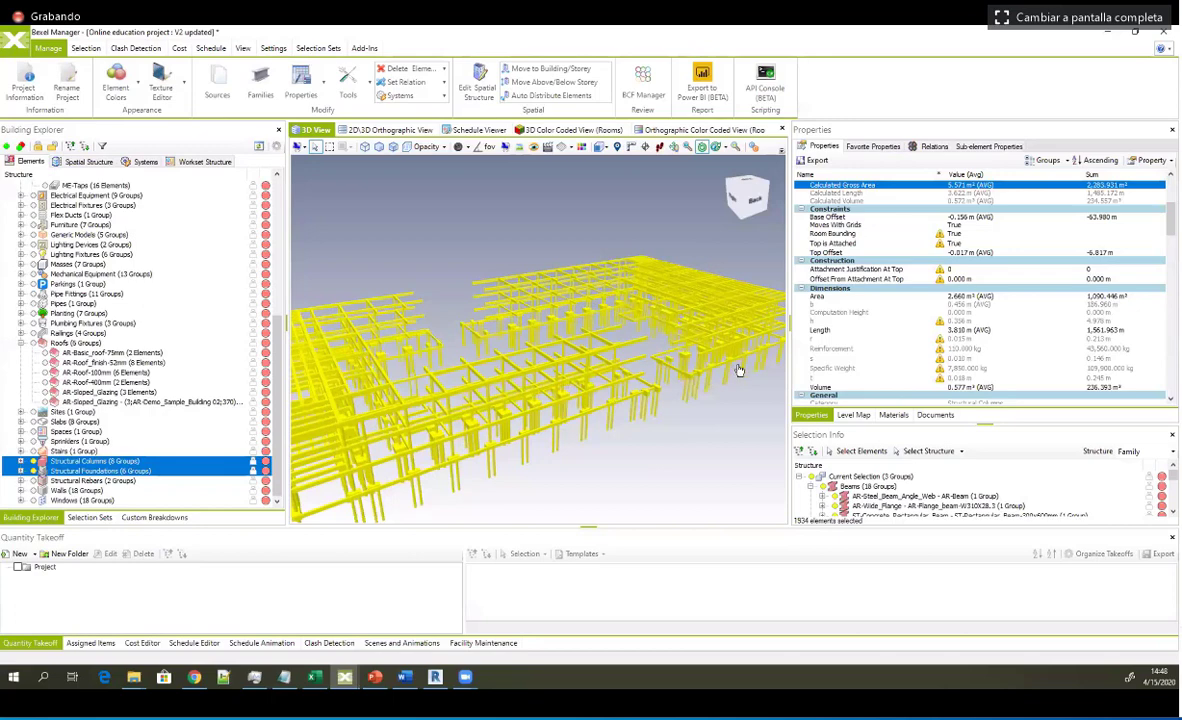
middle_click_drag(740, 367, 740, 367)
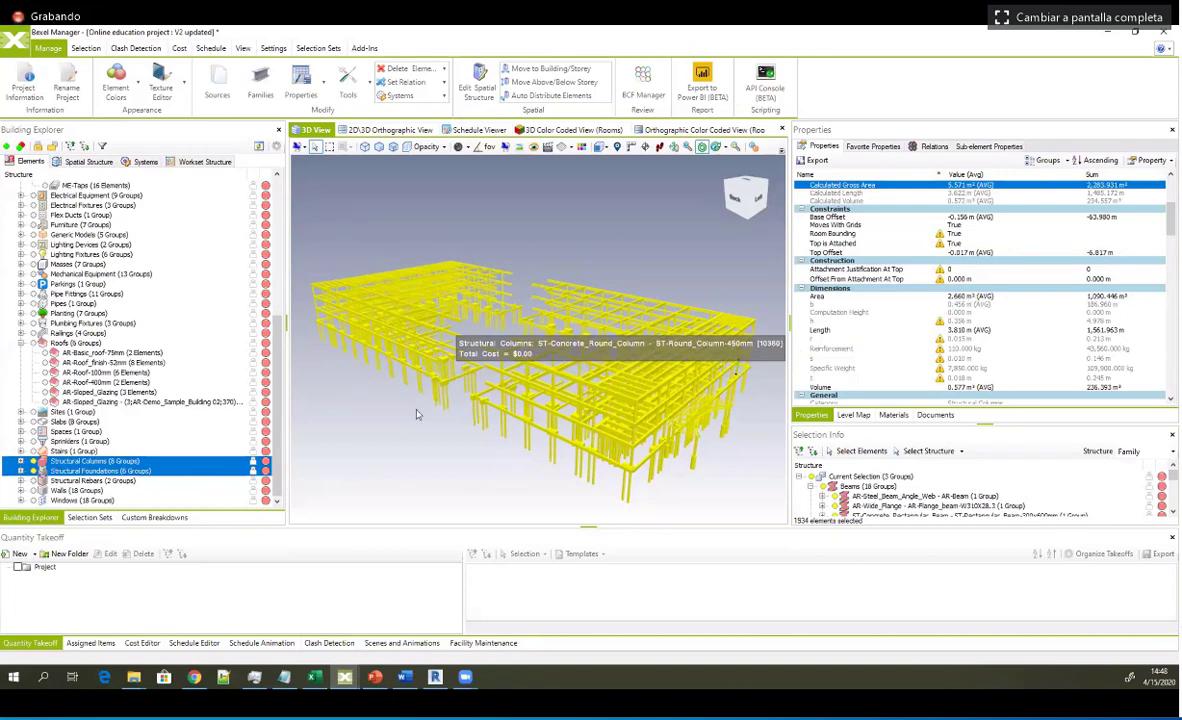
middle_click_drag(651, 378, 606, 370)
scroll(603, 375, "down", 1)
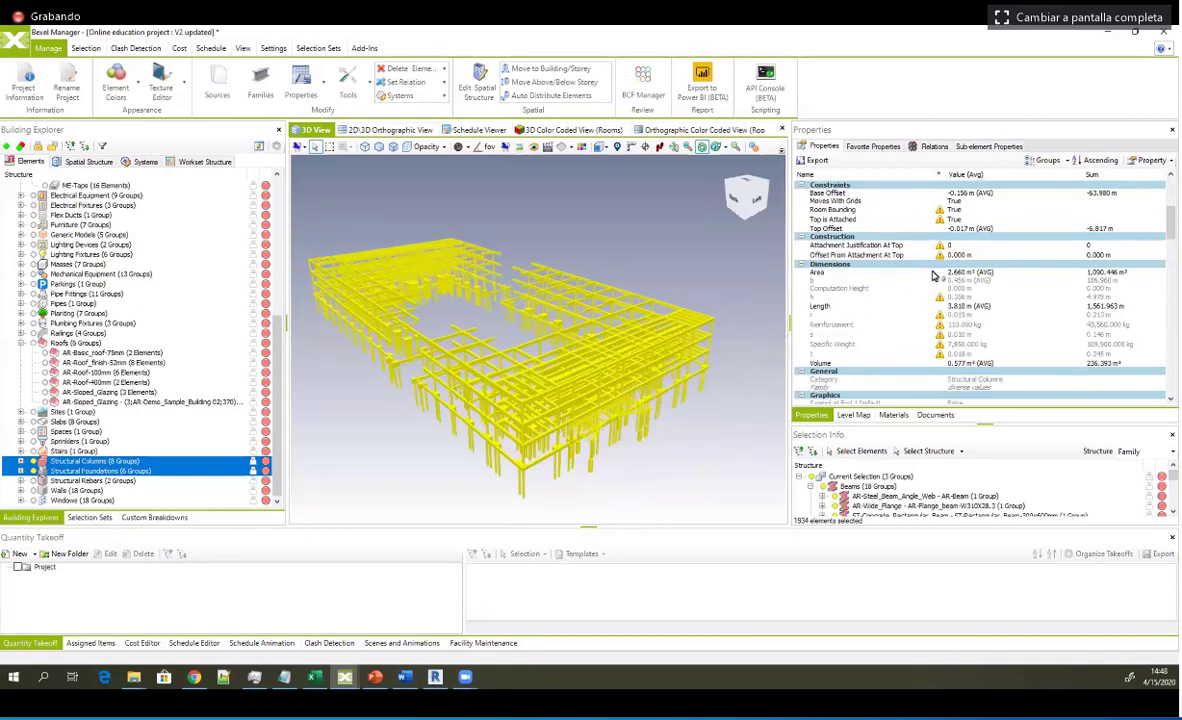
left_click(816, 273)
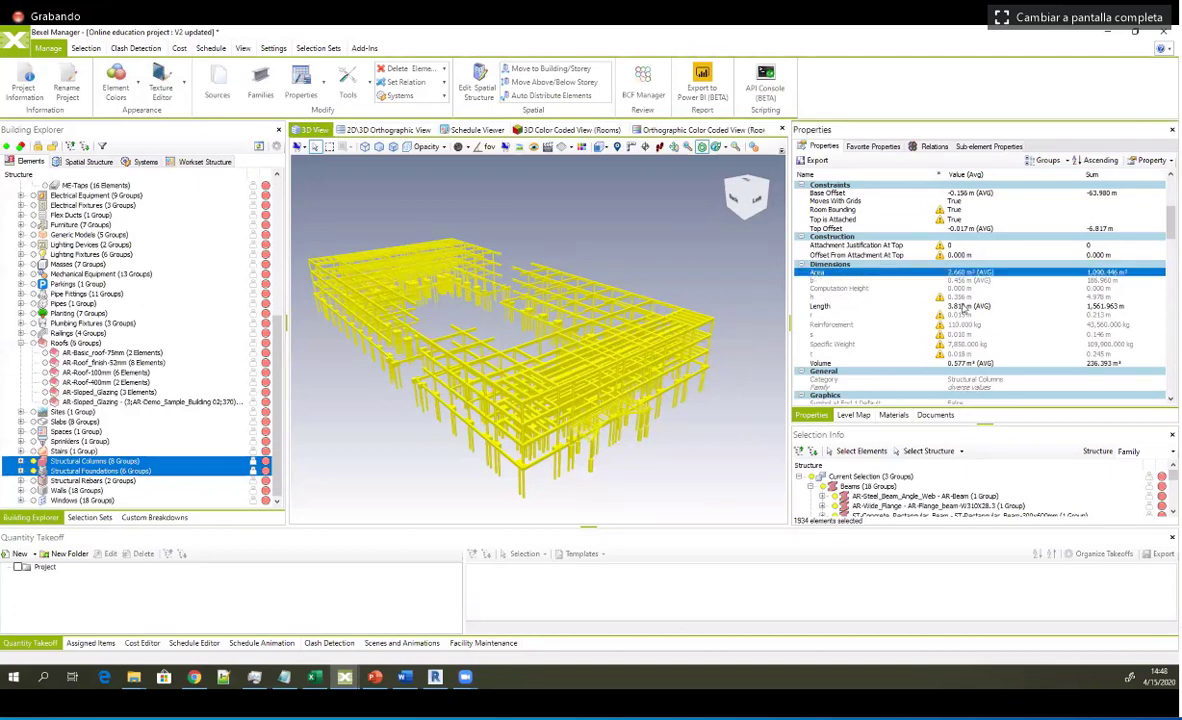
left_click(953, 307)
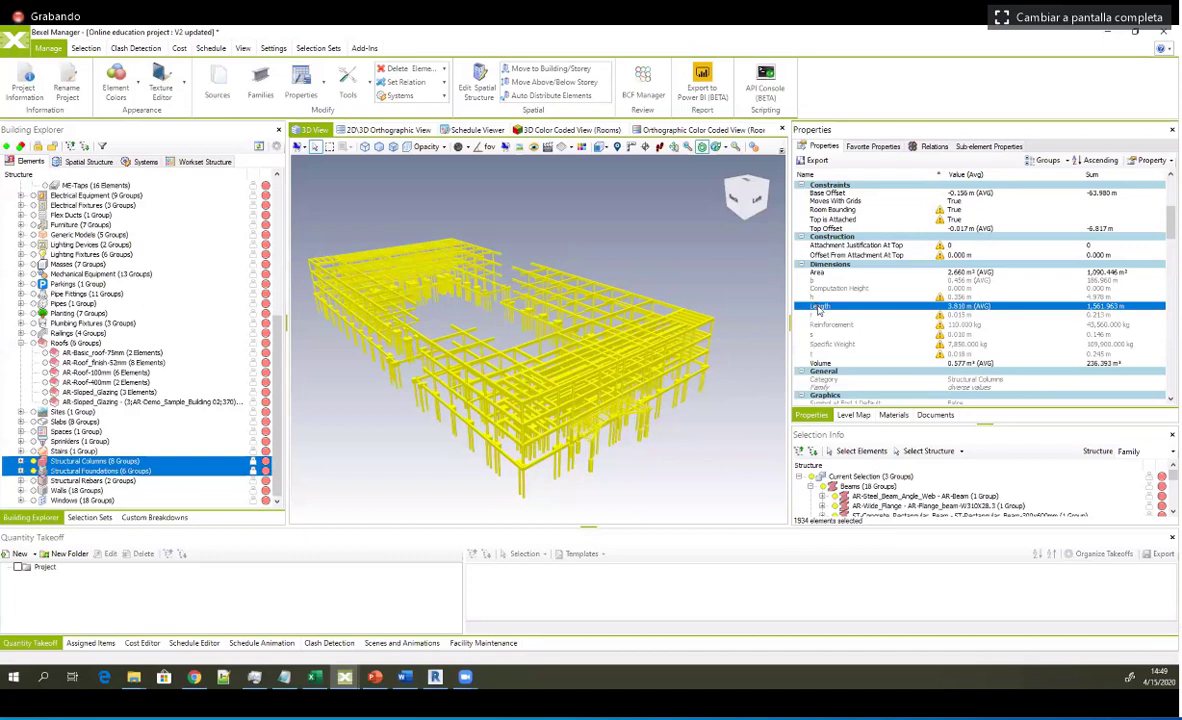
right_click(817, 306)
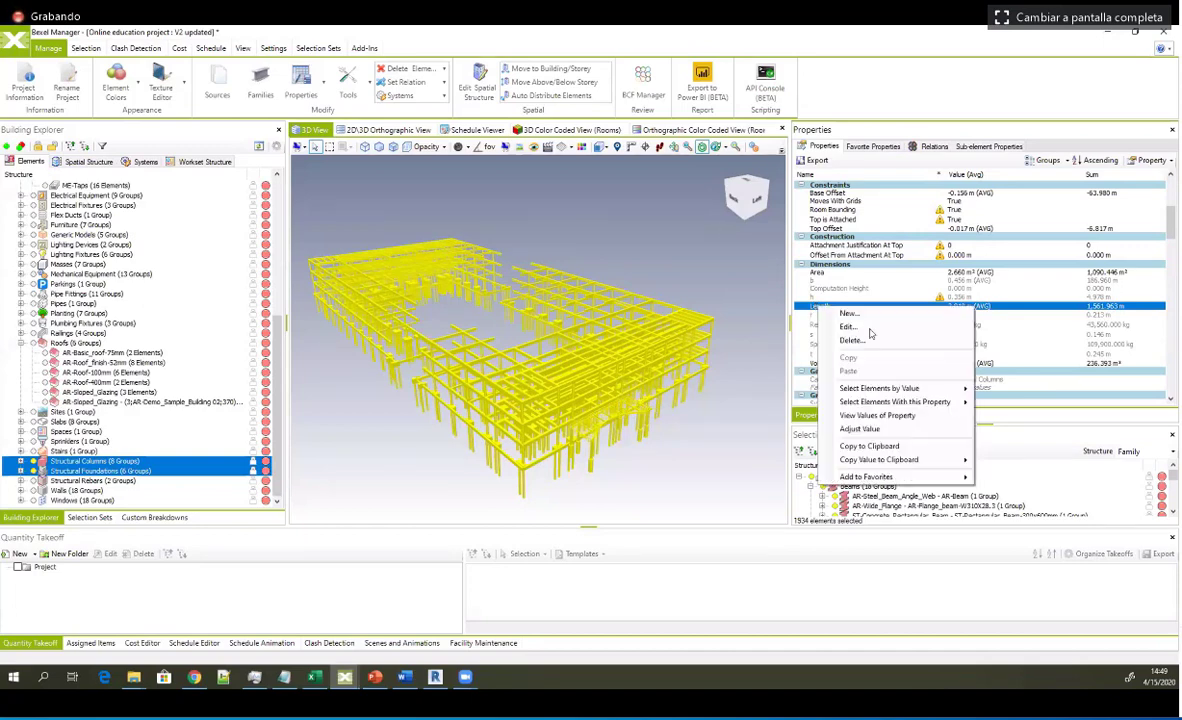
left_click(684, 394)
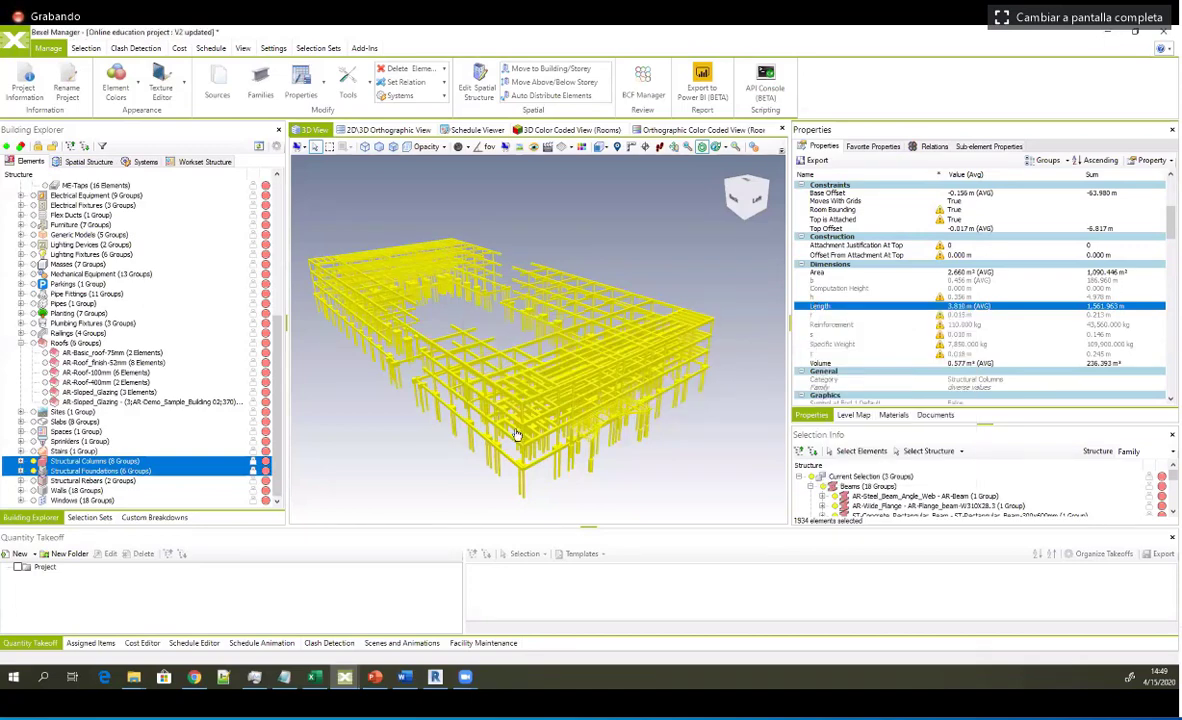
Step: Select one precast rectangular beam in the model, and switch the selection to all structural columns to view their quantities
left_click(672, 391)
left_click(628, 369)
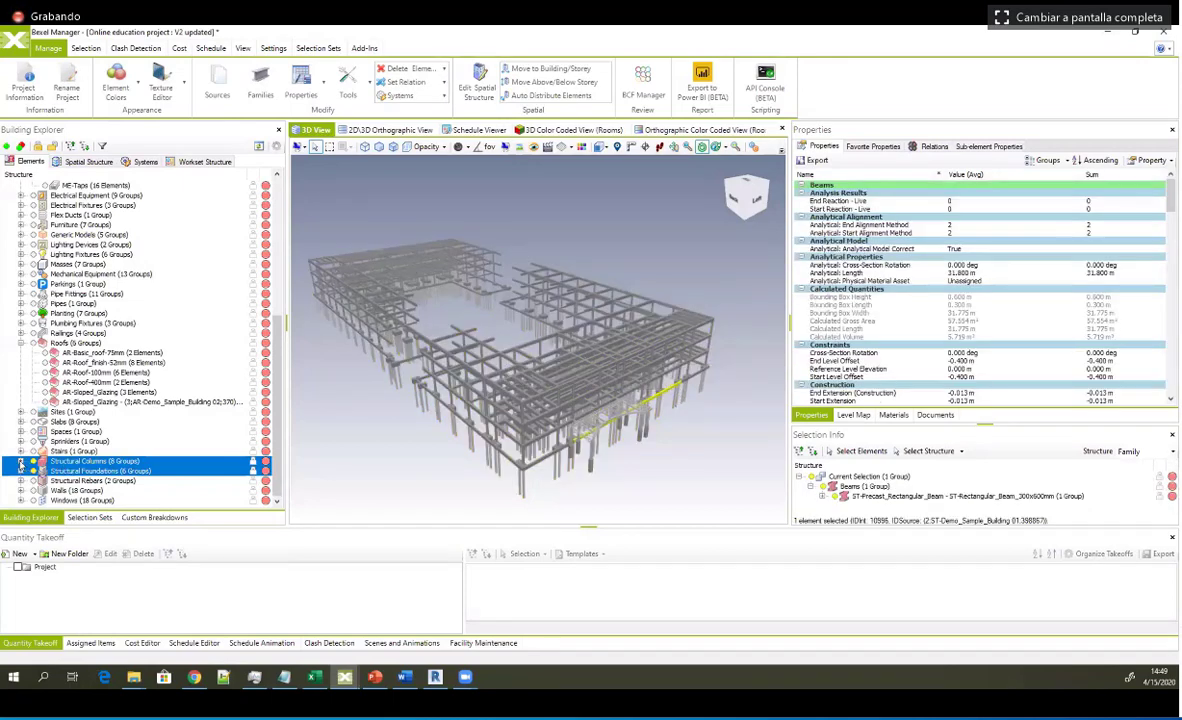
double_click(66, 465)
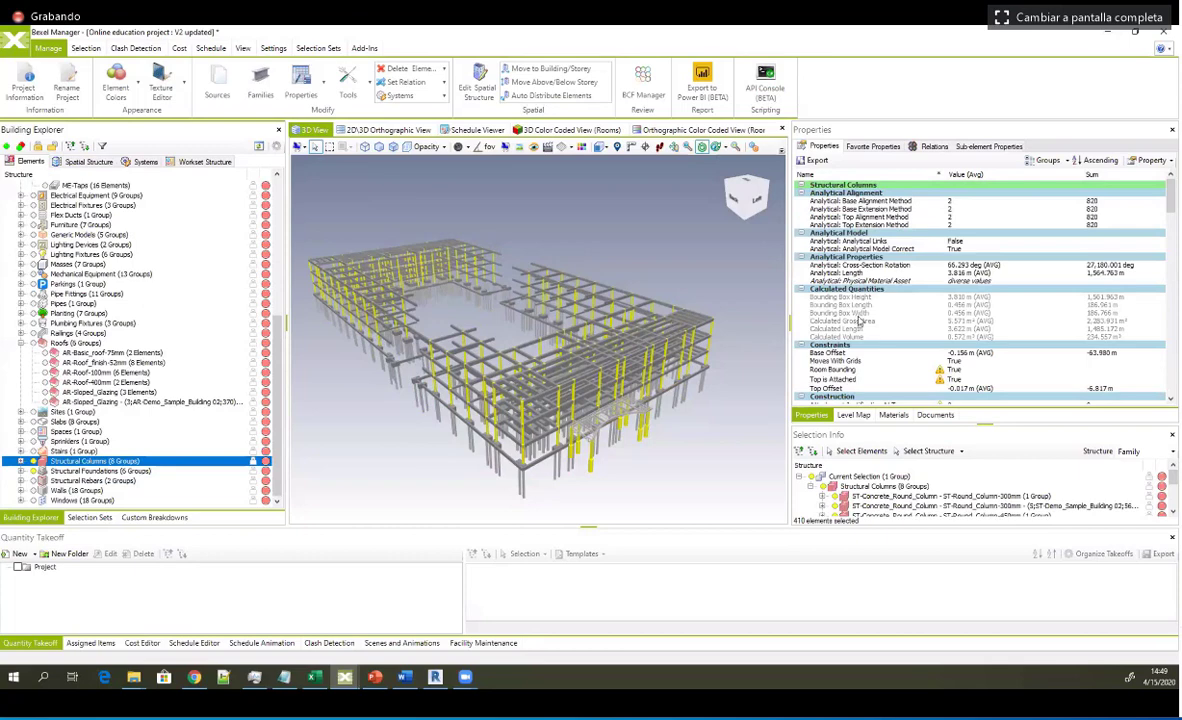
scroll(858, 320, "down", 3)
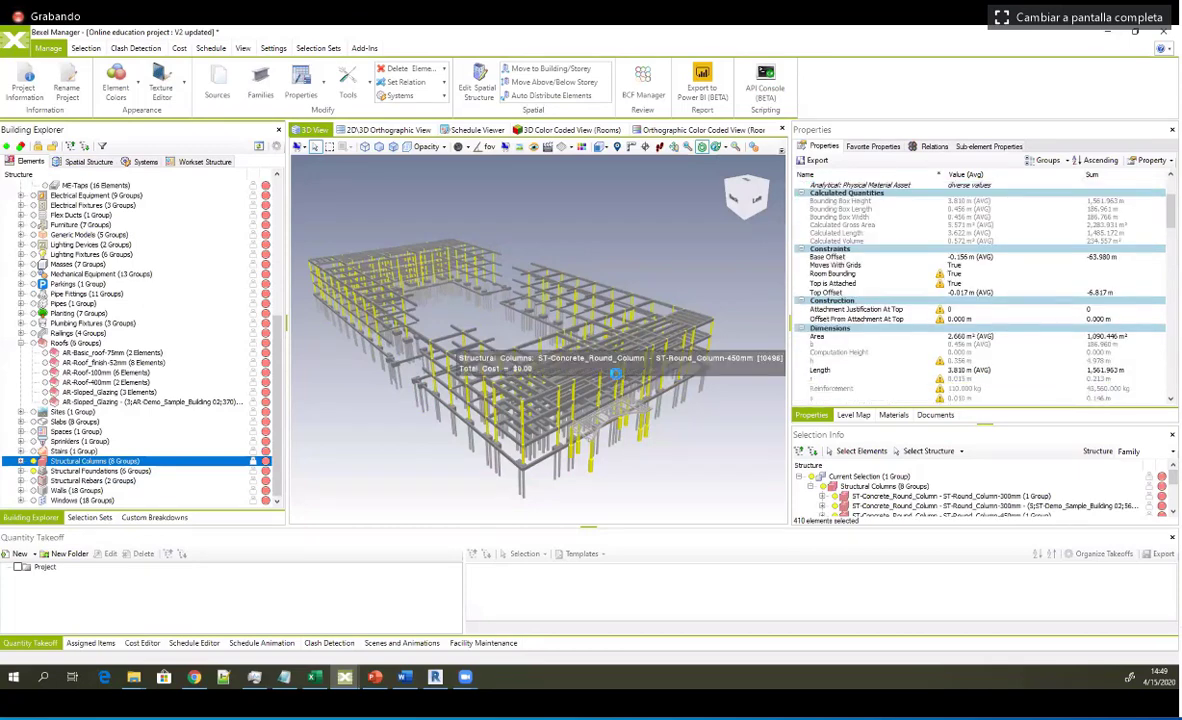
Step: Select a single 450 mm concrete round column in the model and review its Dimensions and Identity Data properties
left_click(615, 374)
scroll(830, 330, "down", 2)
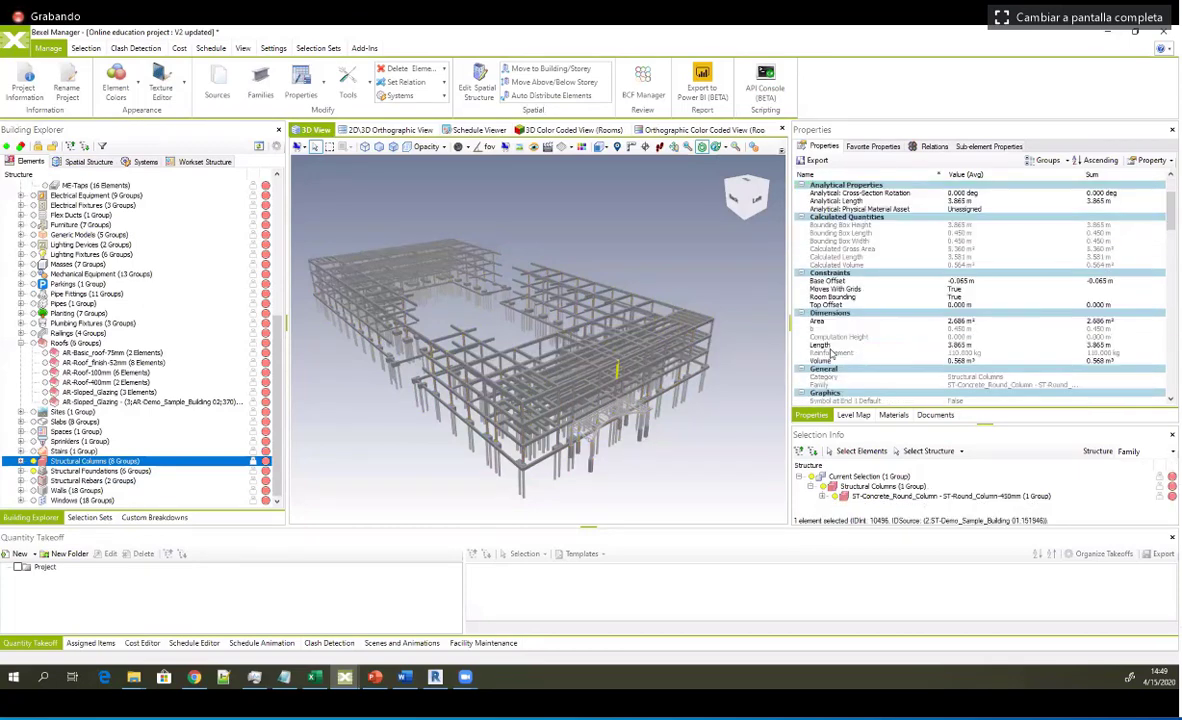
scroll(843, 285, "down", 2)
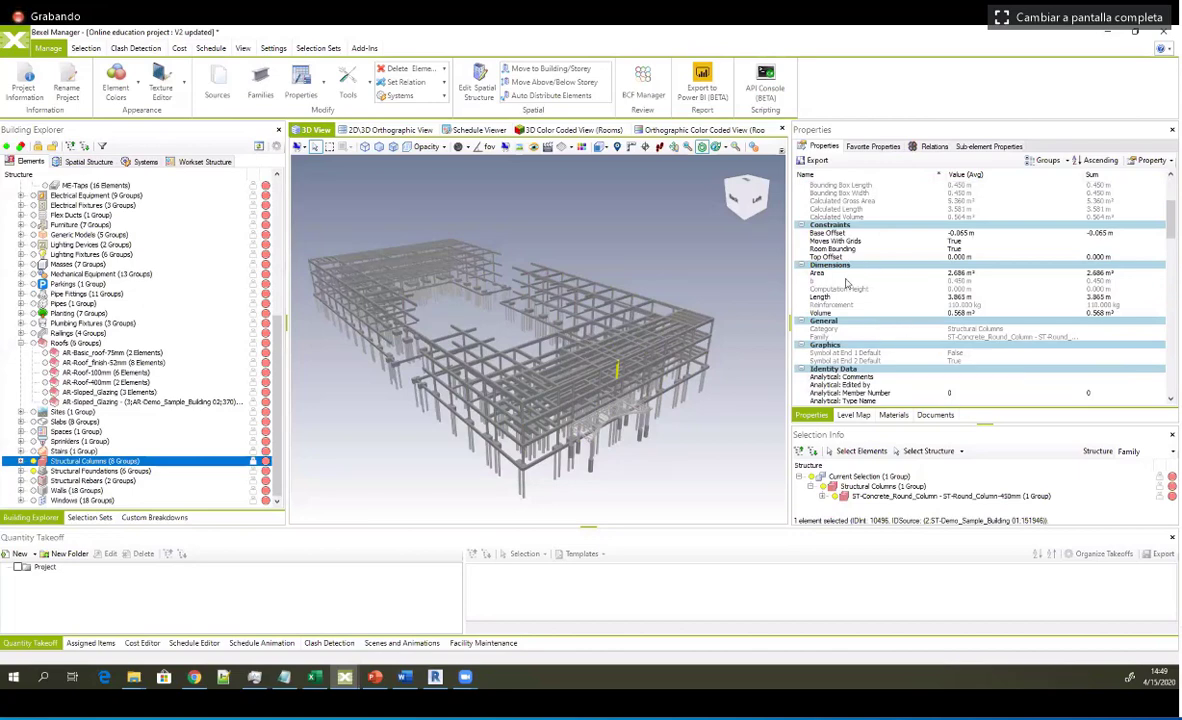
scroll(843, 284, "down", 5)
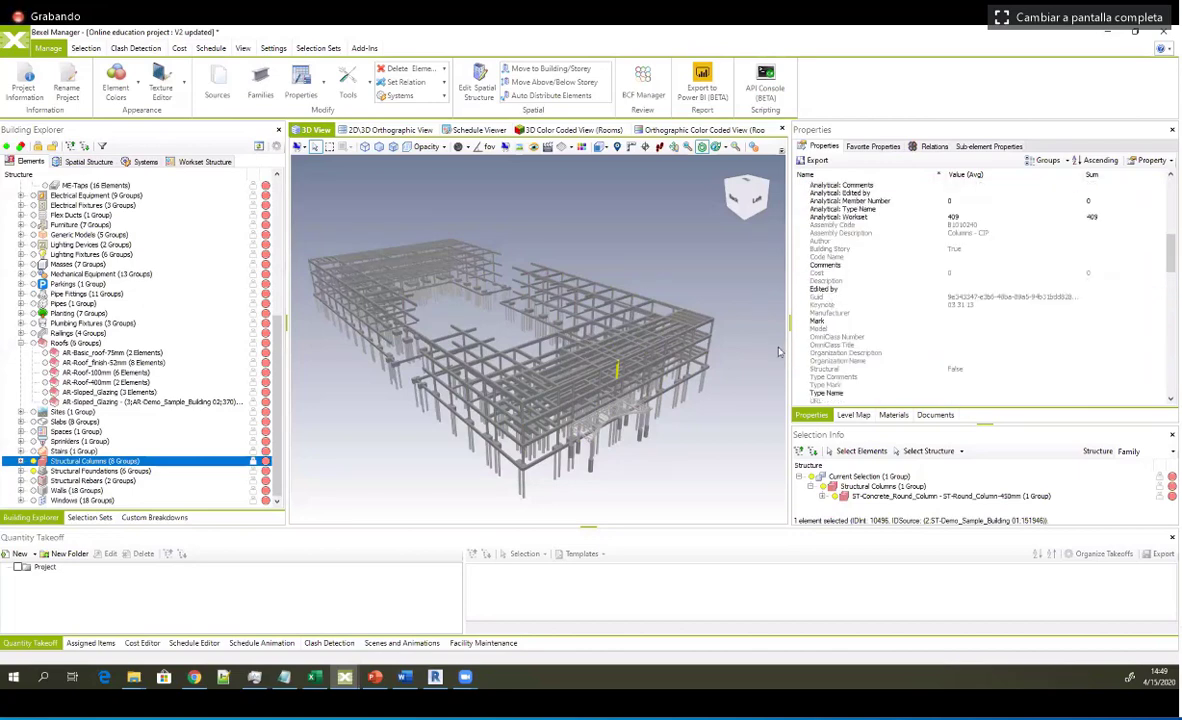
scroll(868, 352, "down", 3)
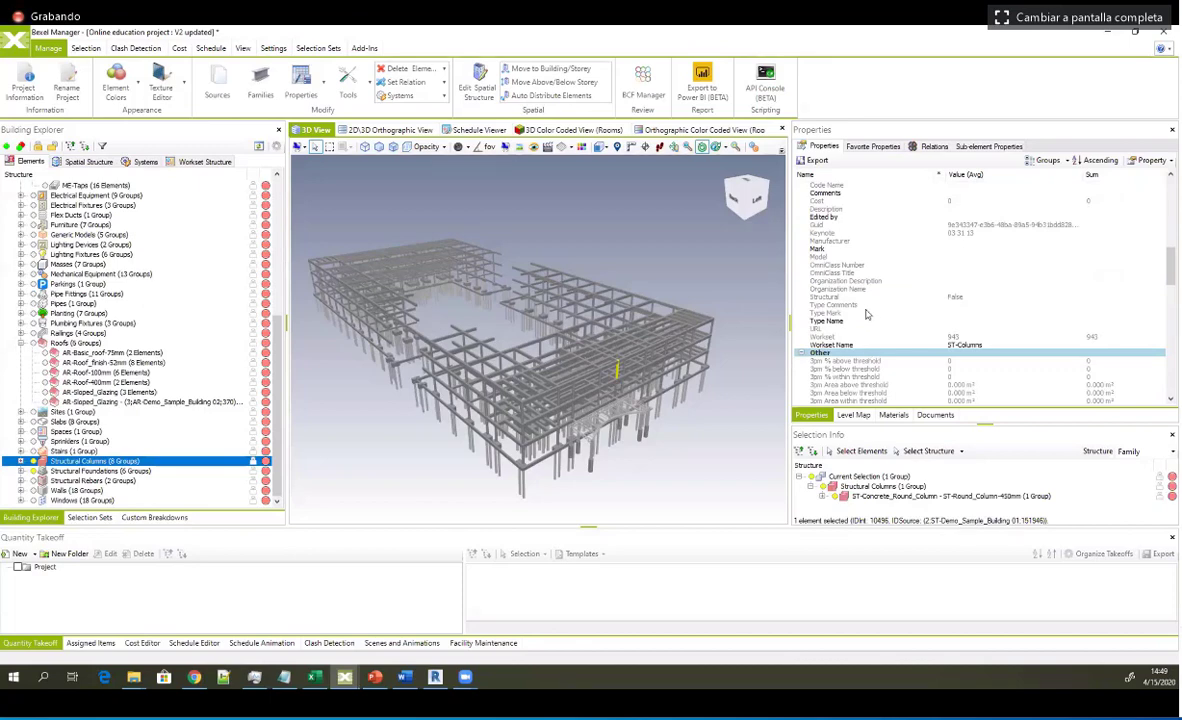
scroll(875, 332, "up", 5)
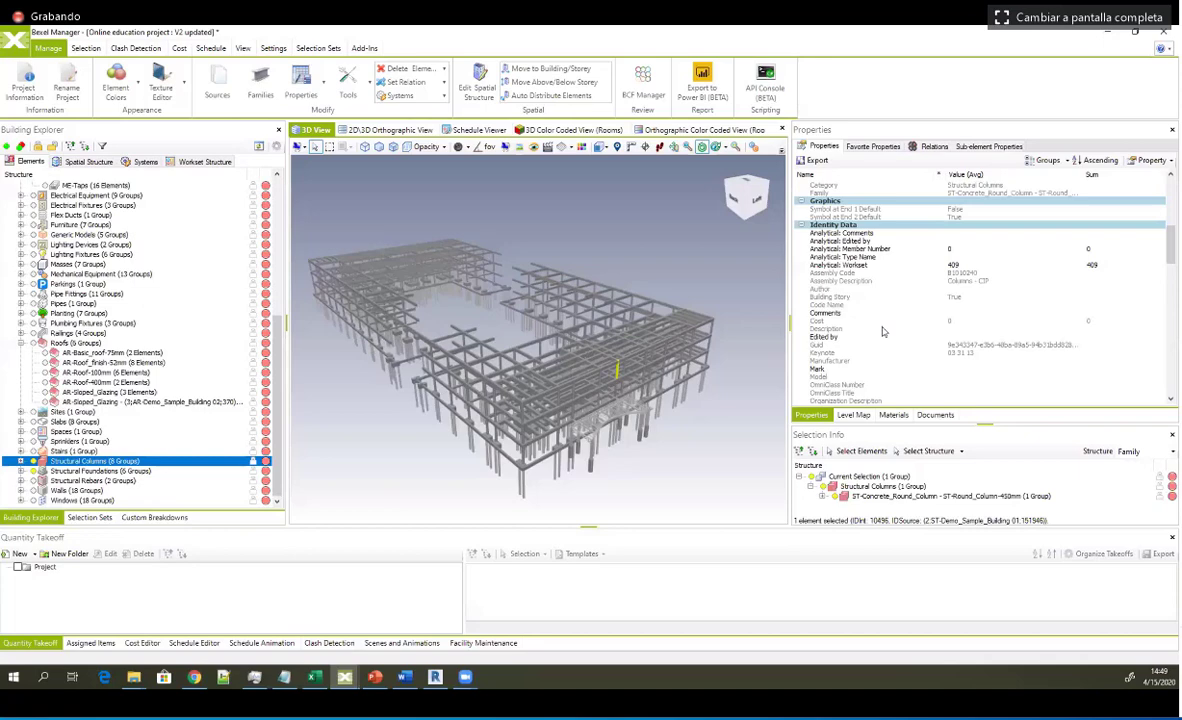
scroll(883, 332, "up", 4)
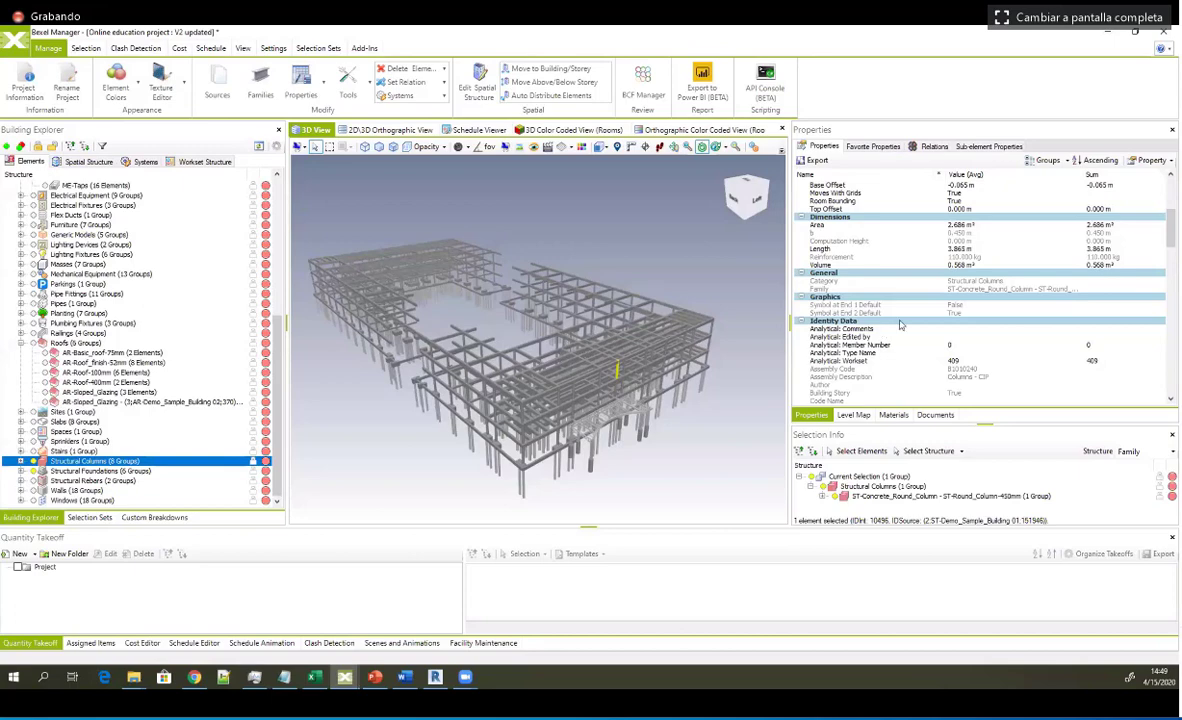
Step: Examine the round column's remaining properties, from Identity Data through Phases and Source Information to the Text group
scroll(900, 324, "down", 4)
scroll(910, 330, "down", 6)
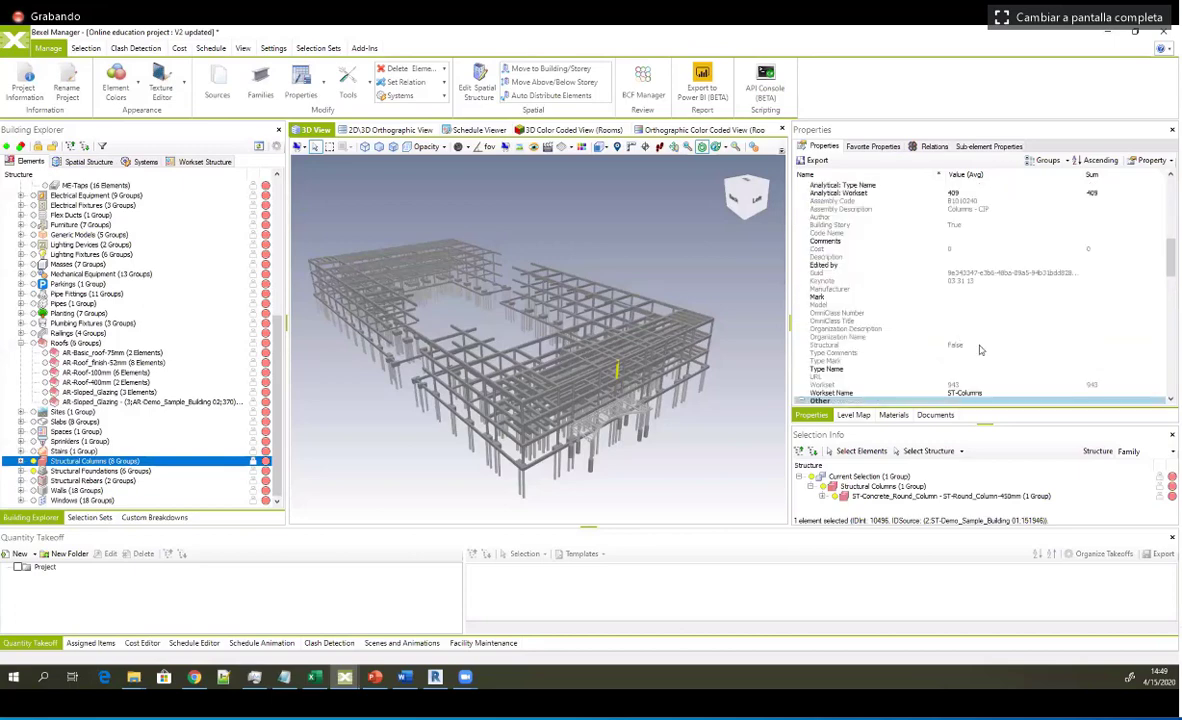
scroll(935, 380, "down", 7)
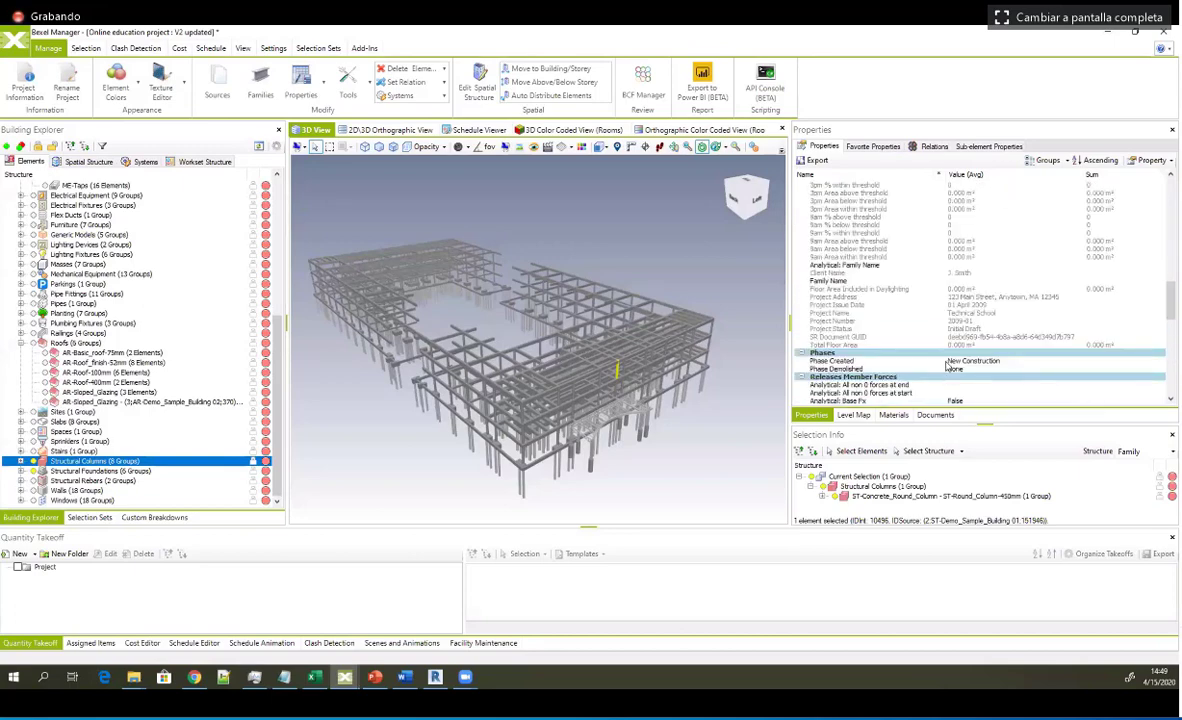
scroll(948, 366, "down", 6)
scroll(925, 382, "down", 6)
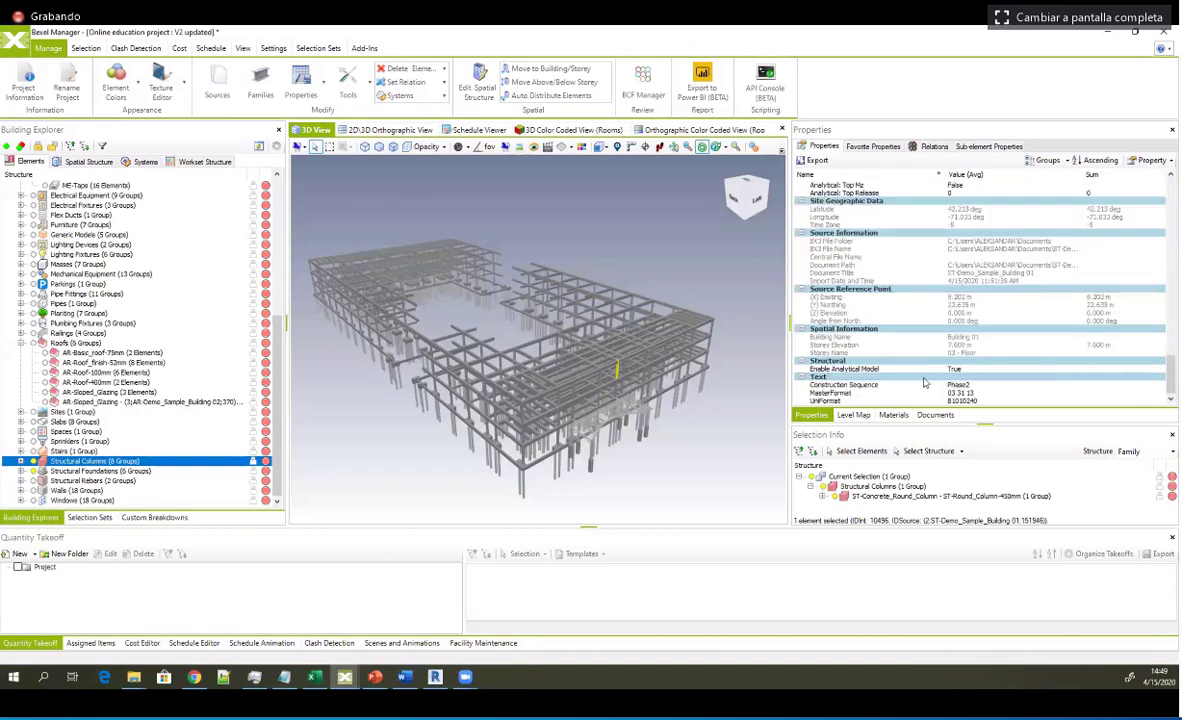
scroll(925, 382, "down", 1)
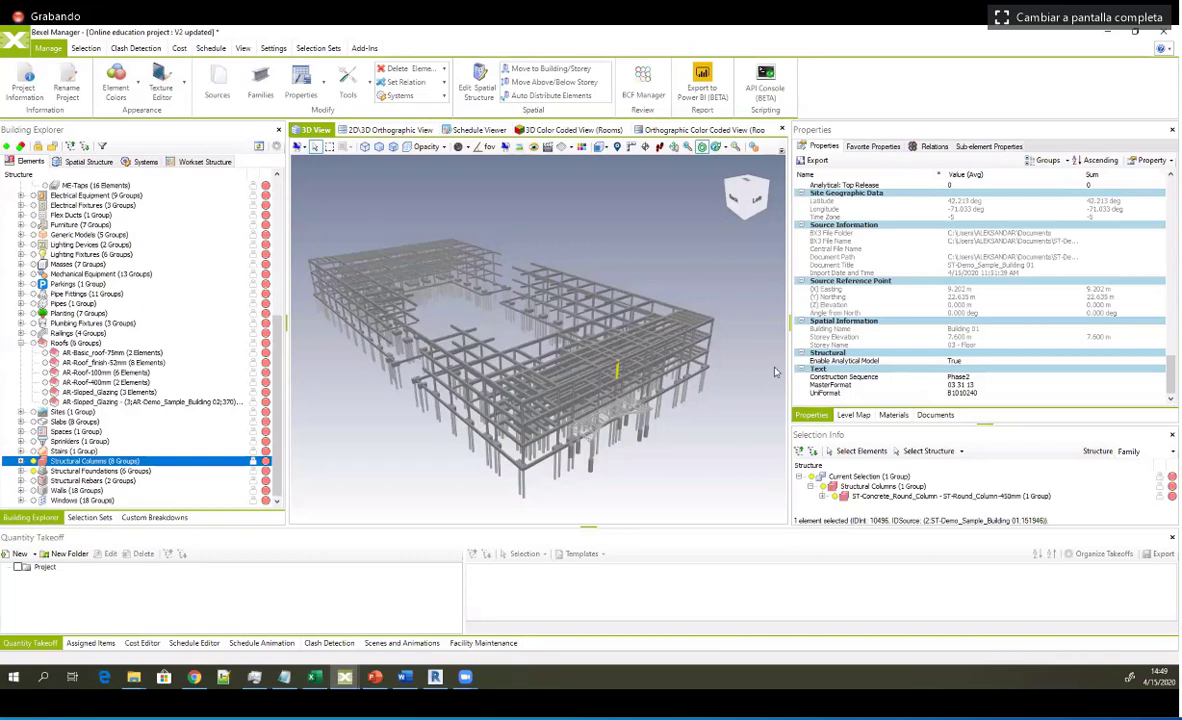
Step: Change the selected round column's Construction Sequence property in the Text group to Phase2changed
left_click(857, 377)
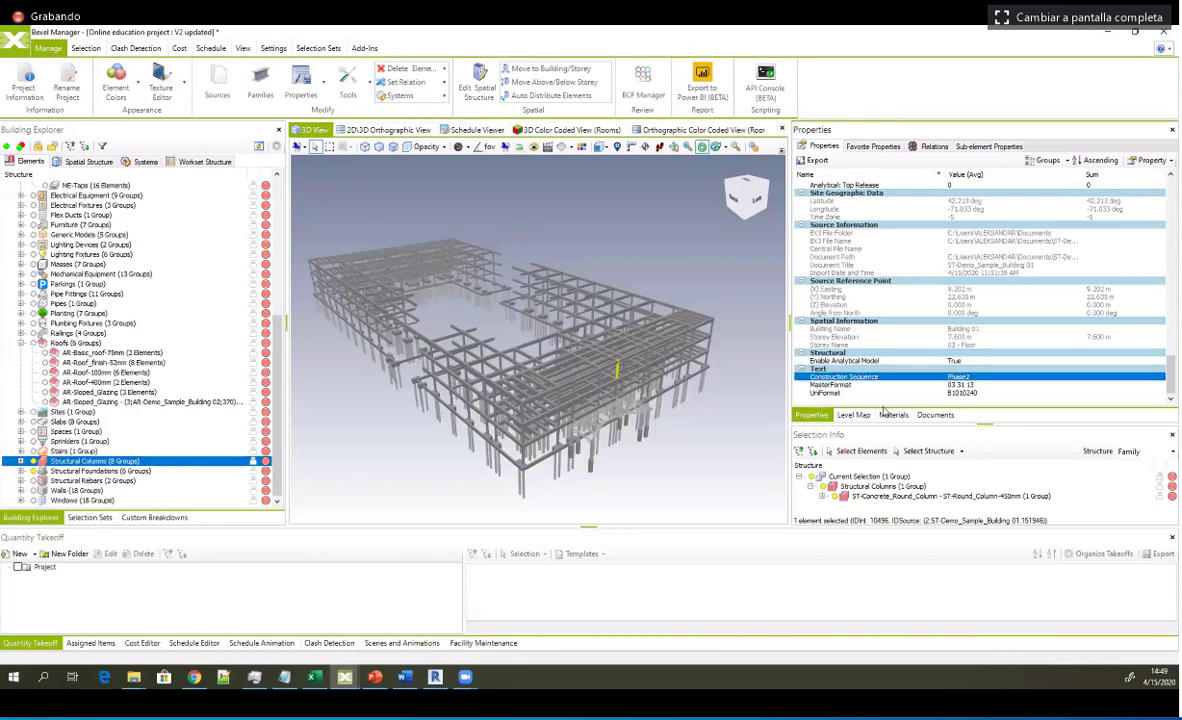
right_click(872, 378)
left_click(884, 424)
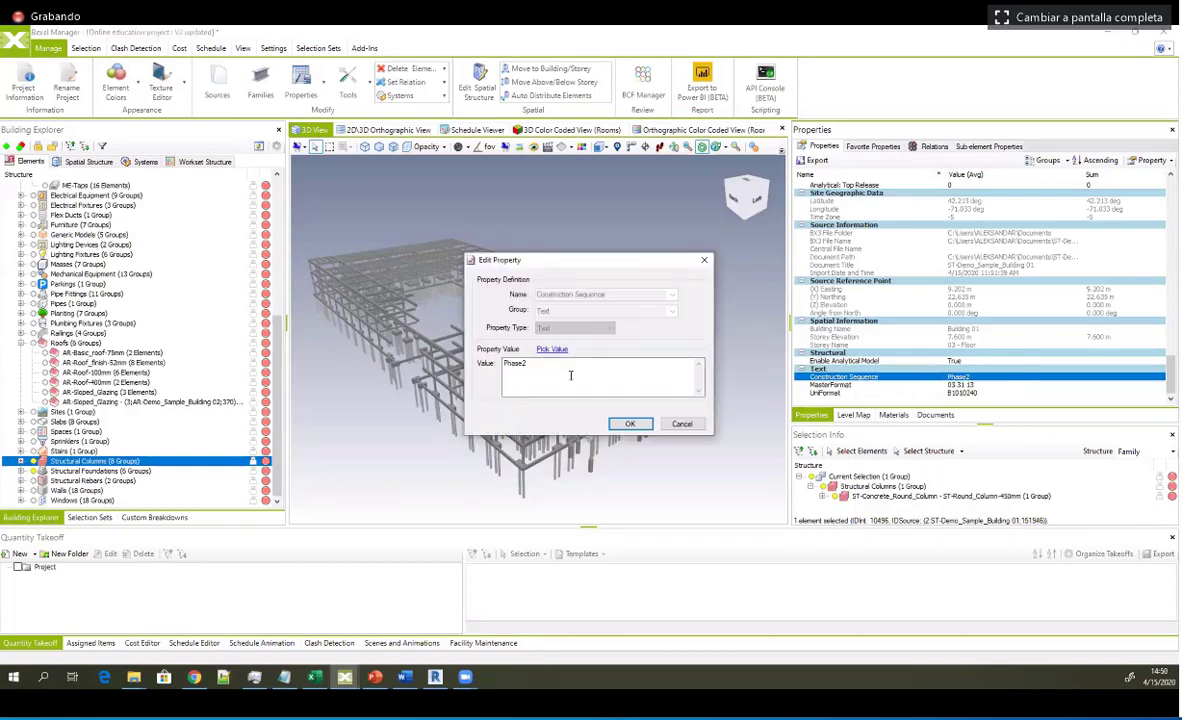
double_click(574, 374)
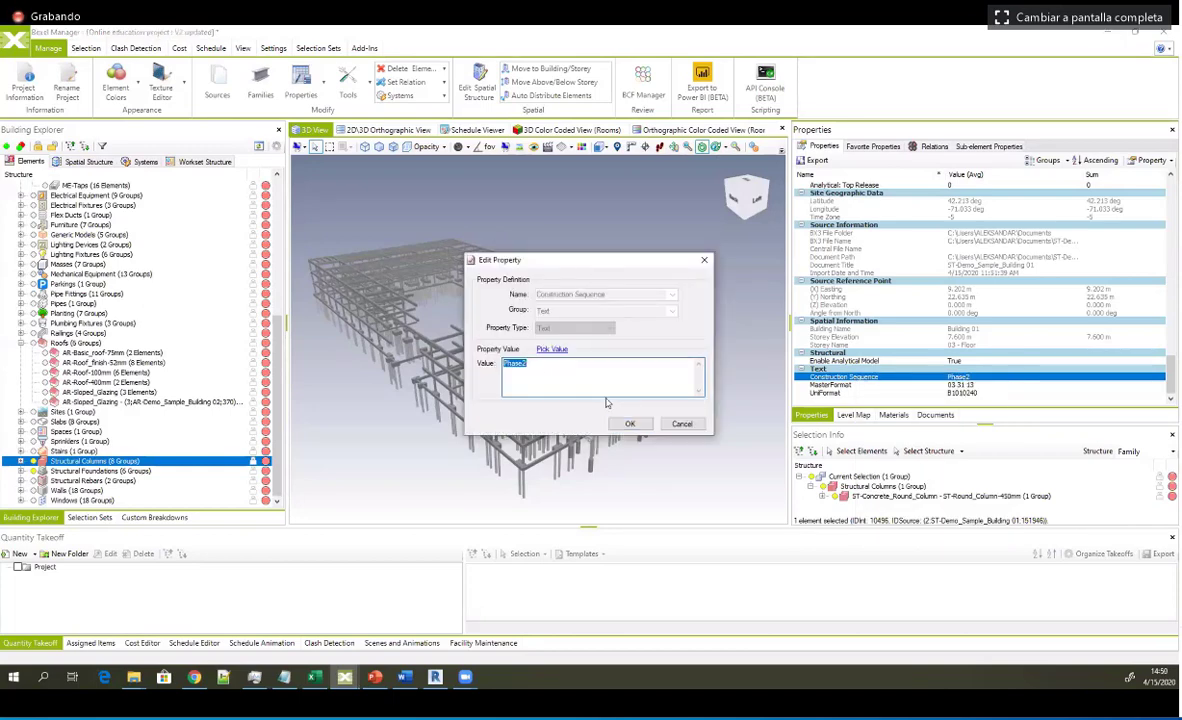
left_click_drag(540, 259, 435, 242)
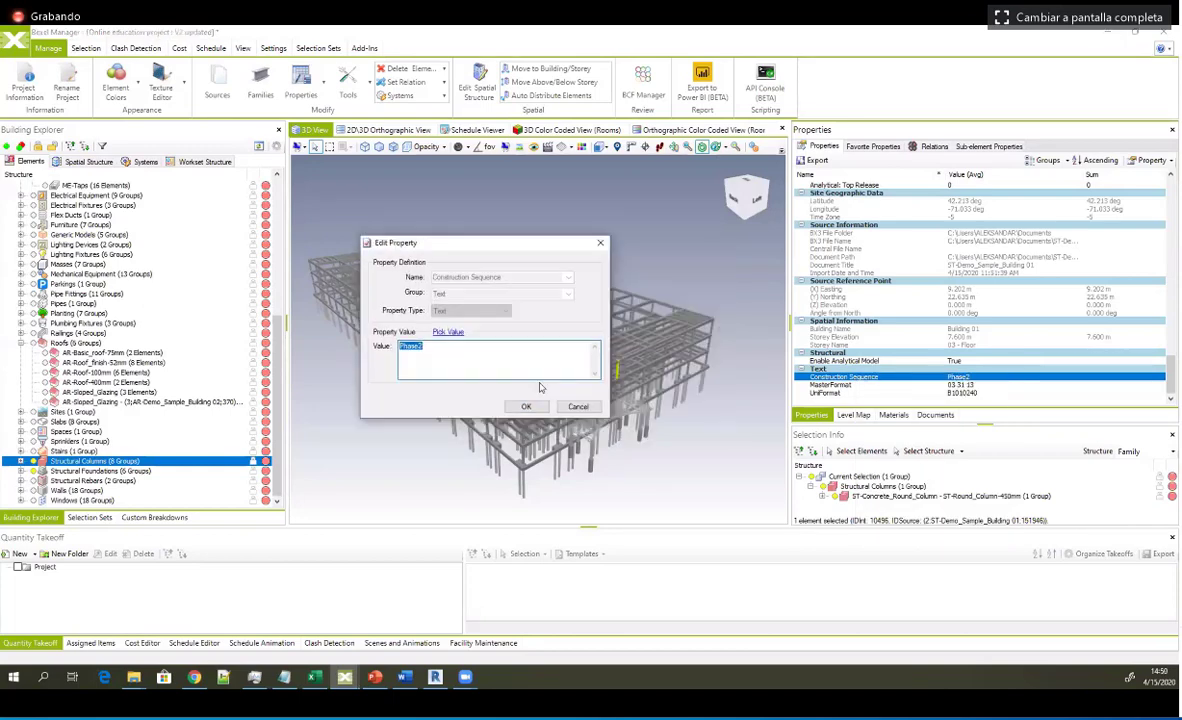
left_click(438, 349)
type("g")
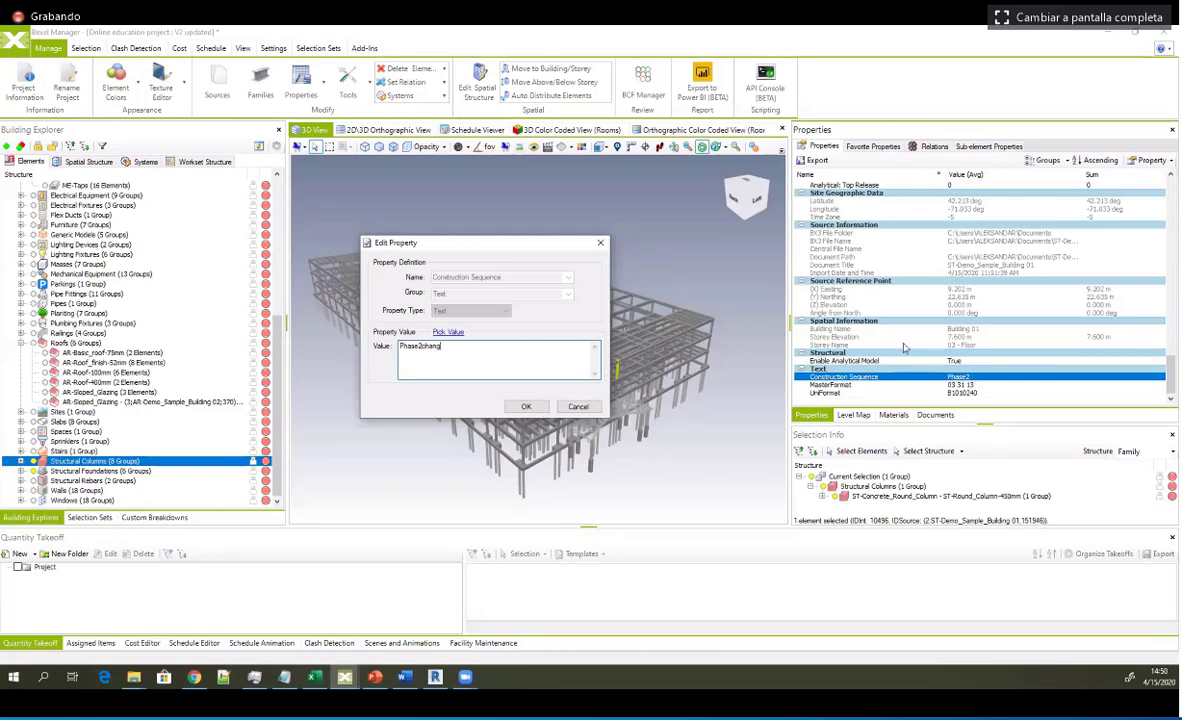
type("ed")
key("Return")
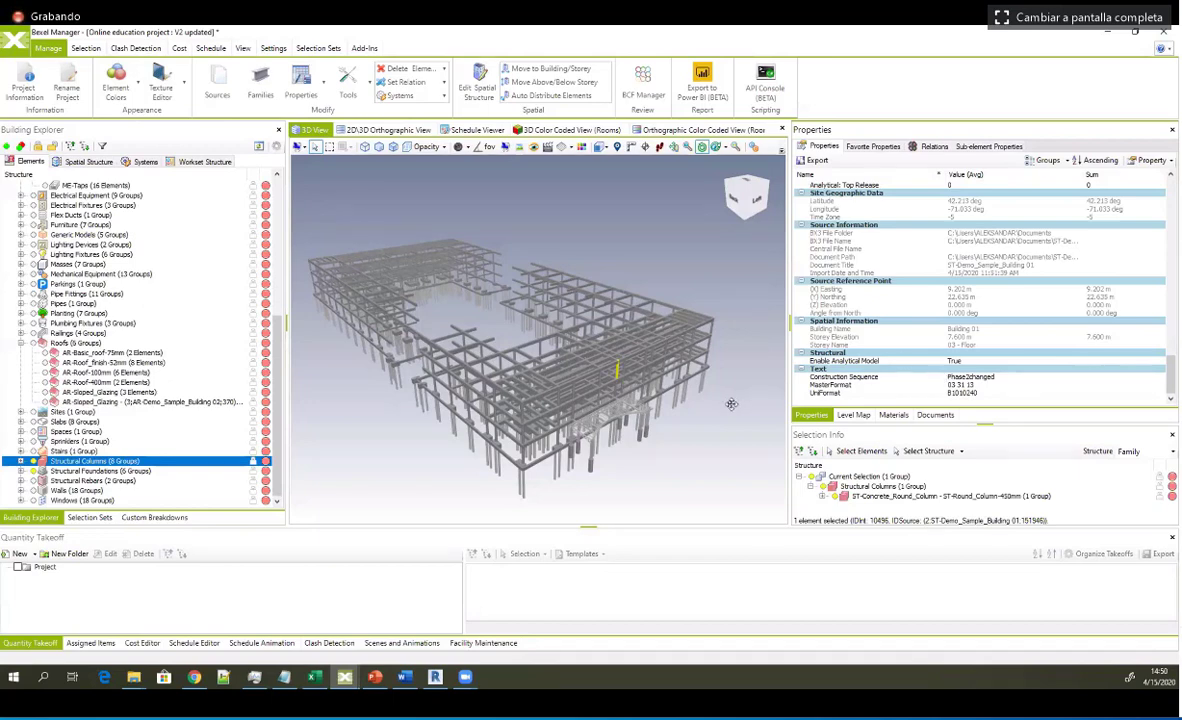
left_click_drag(679, 378, 650, 380)
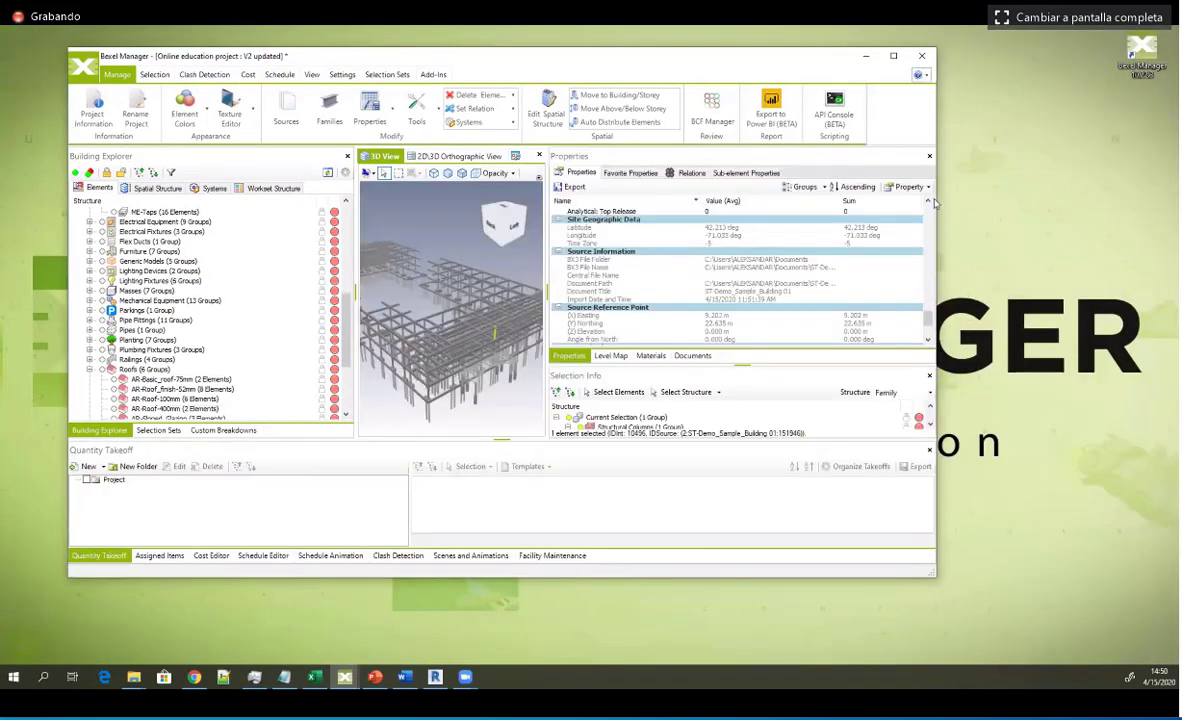
left_click(927, 188)
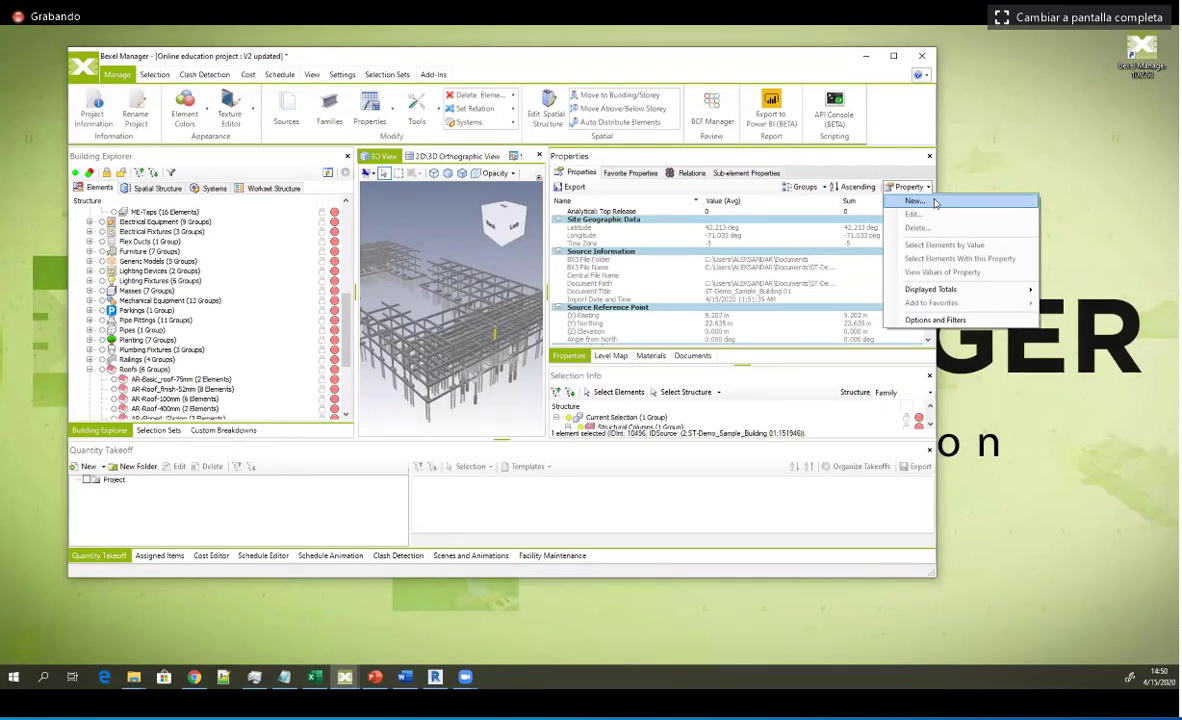
left_click(1048, 420)
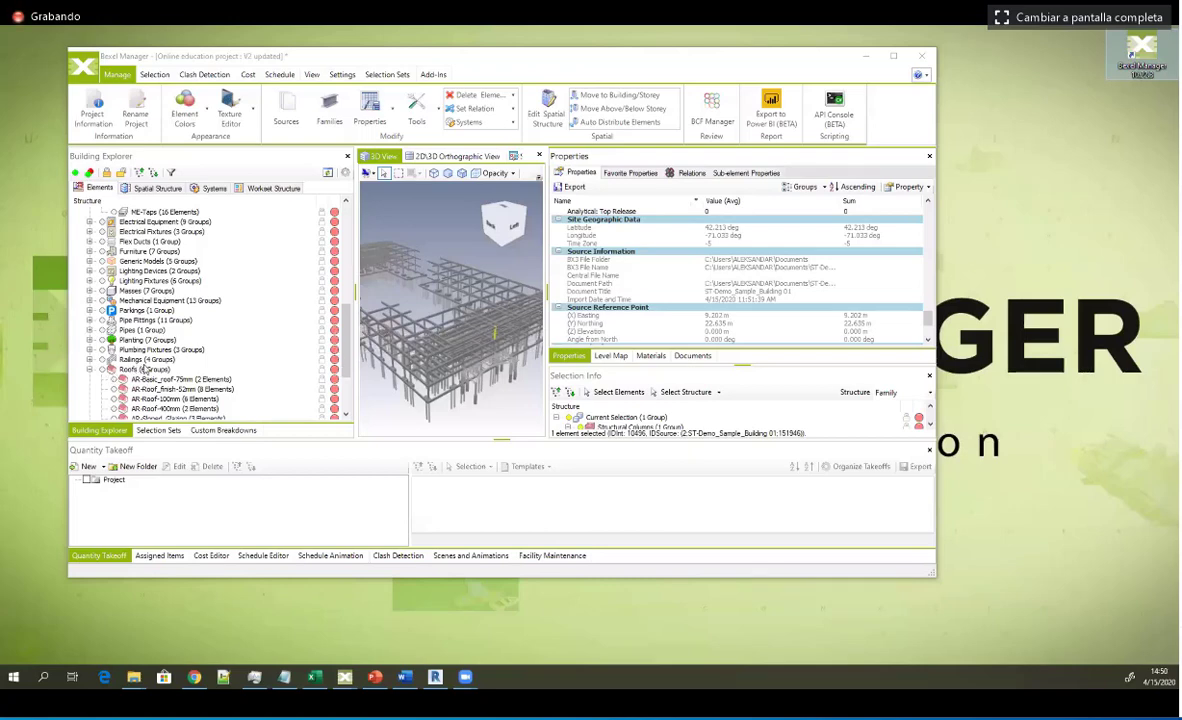
Step: Select the whole Beams category in the element structure so all its beams are highlighted in the model
scroll(144, 380, "down", 2)
scroll(145, 390, "down", 2)
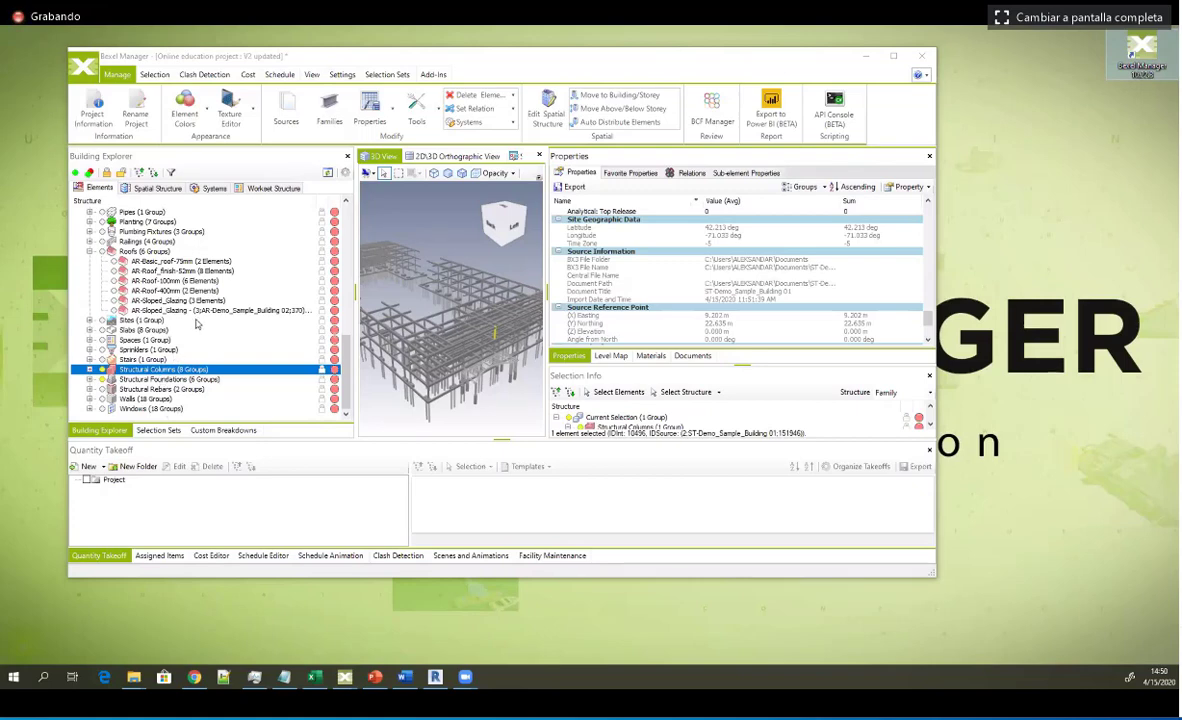
scroll(180, 300, "up", 6)
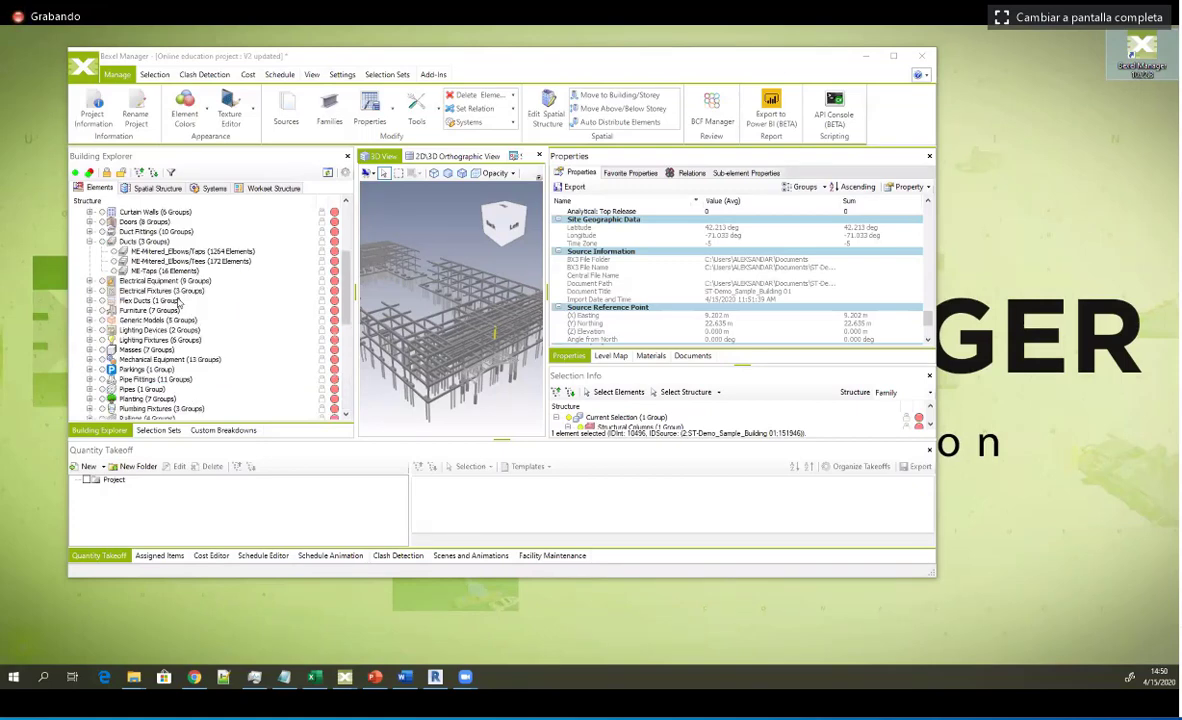
left_click(451, 318)
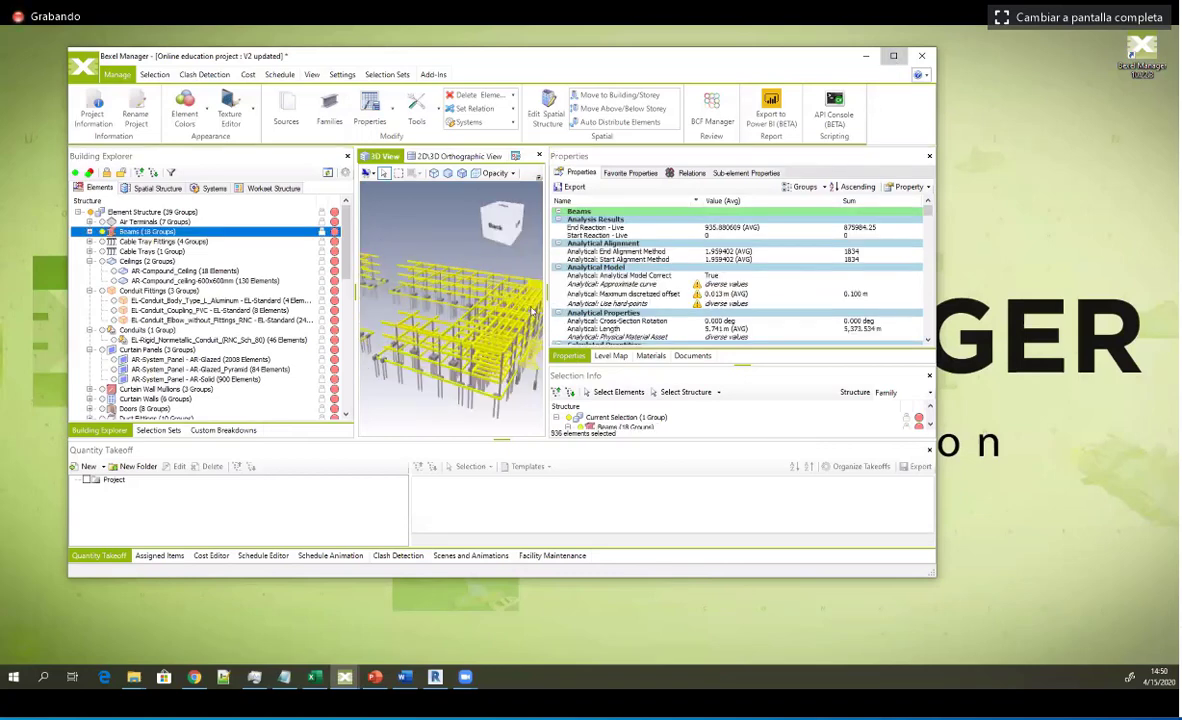
key("super+Up")
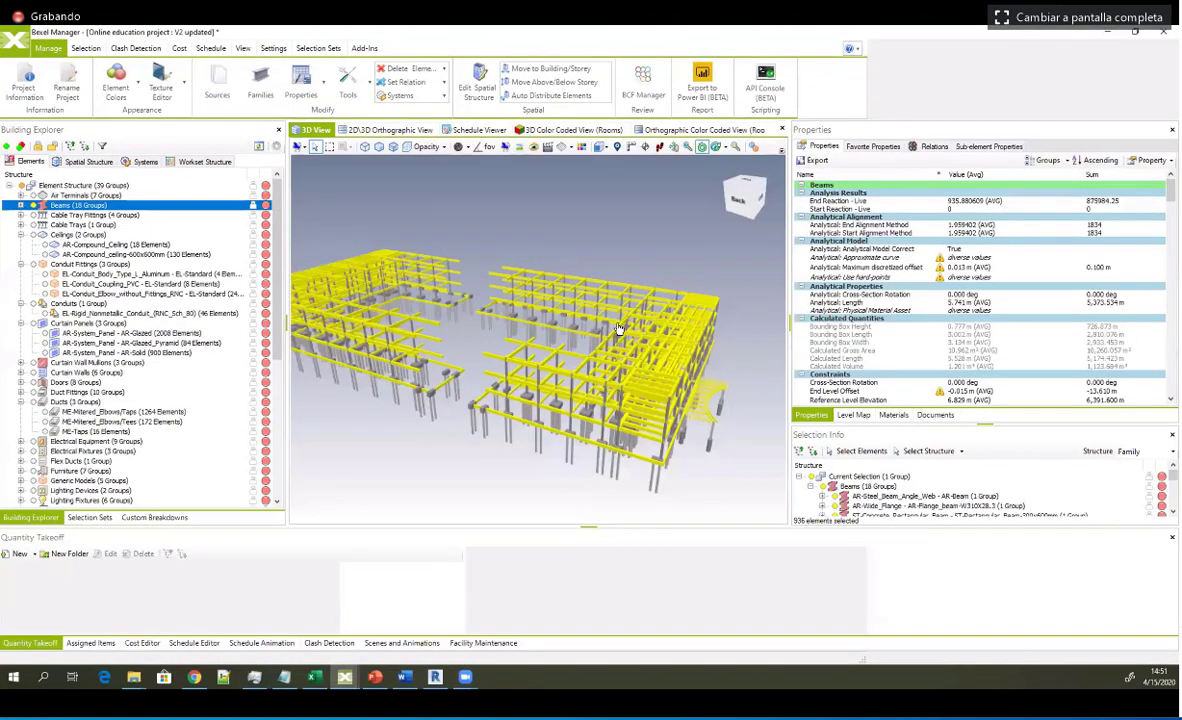
Step: Enlarge the Selection Info area and organise the selected beams by Spatial structure
middle_click_drag(619, 329, 532, 304)
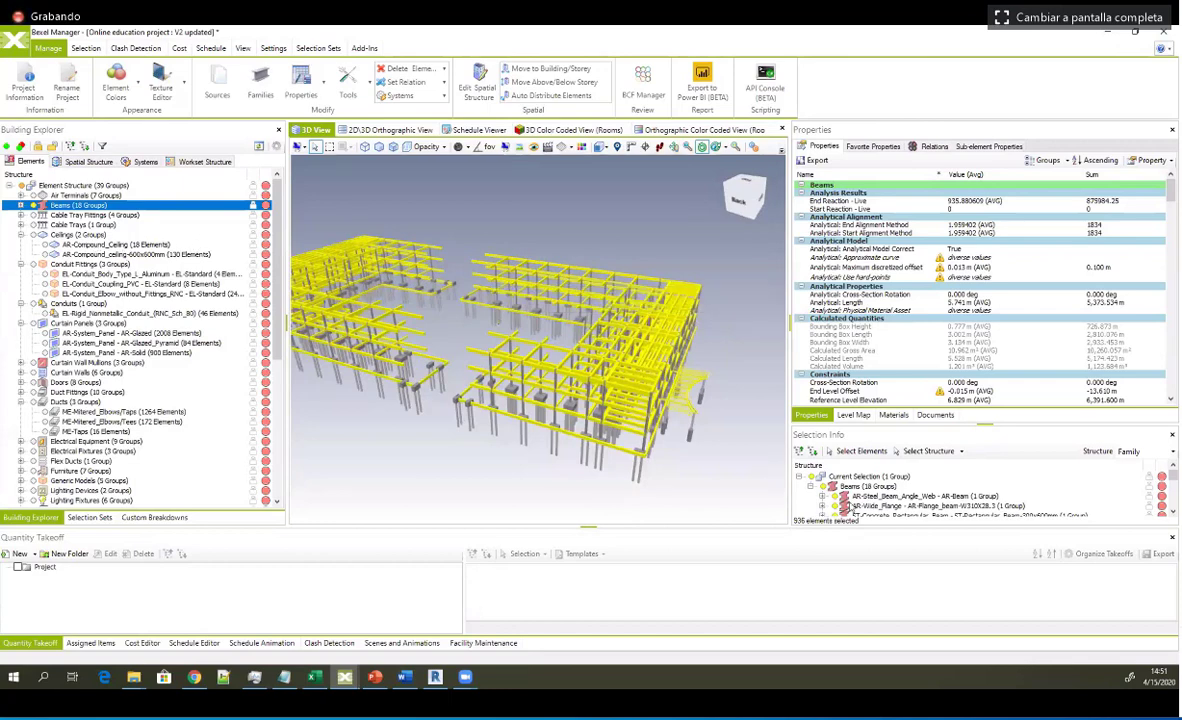
left_click(1173, 453)
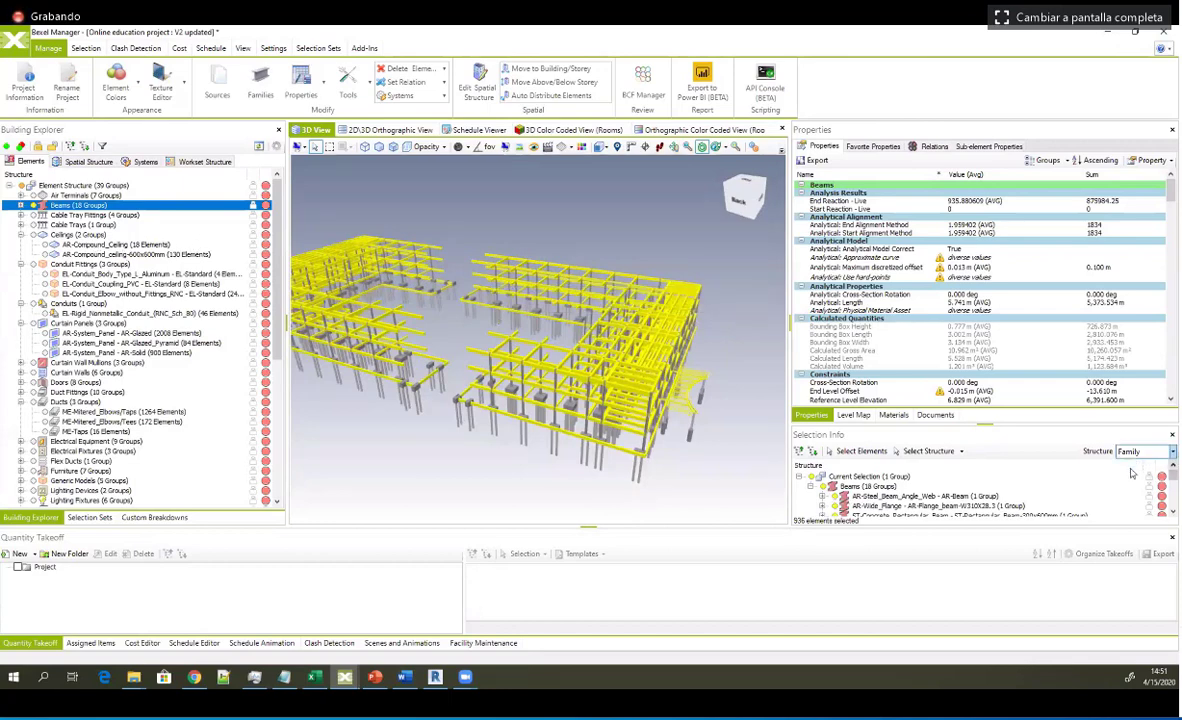
left_click(1044, 425)
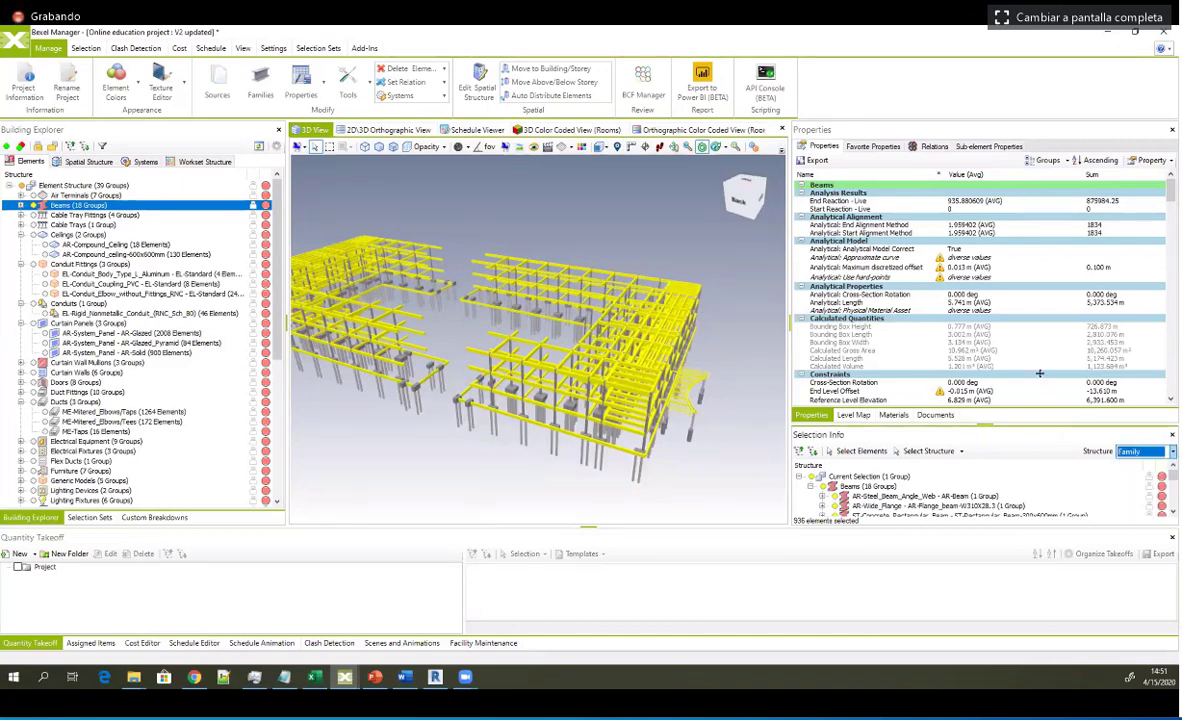
left_click_drag(1040, 373, 788, 422)
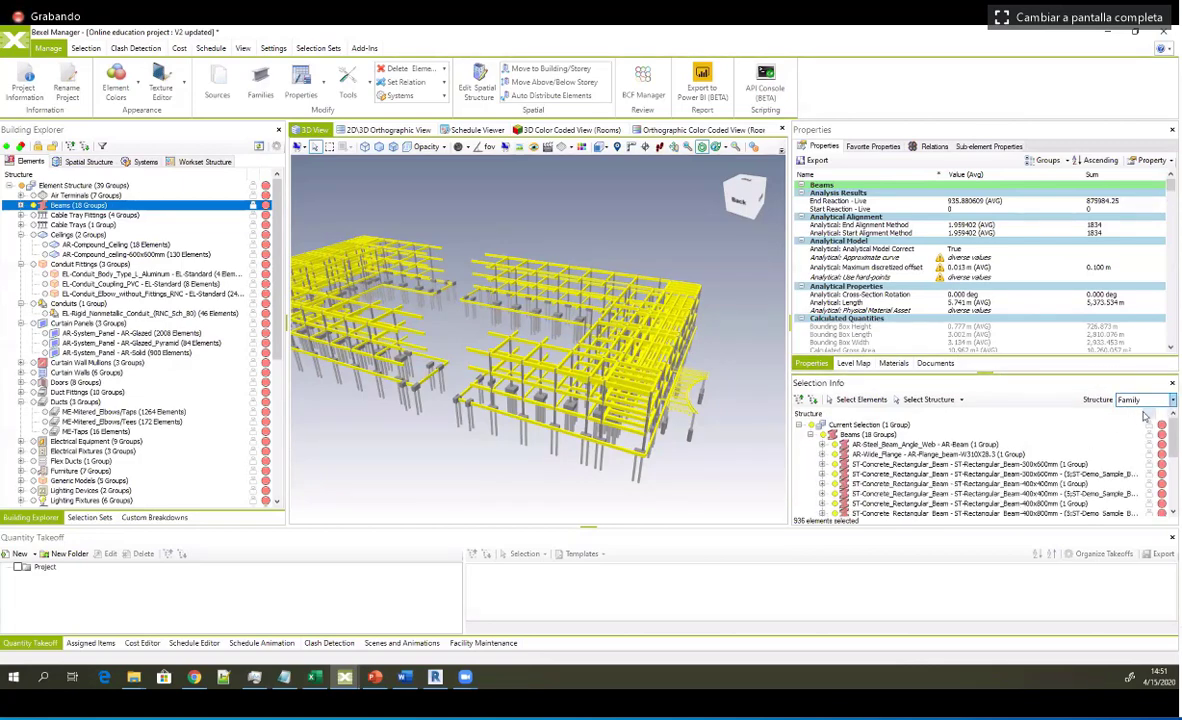
left_click(1143, 400)
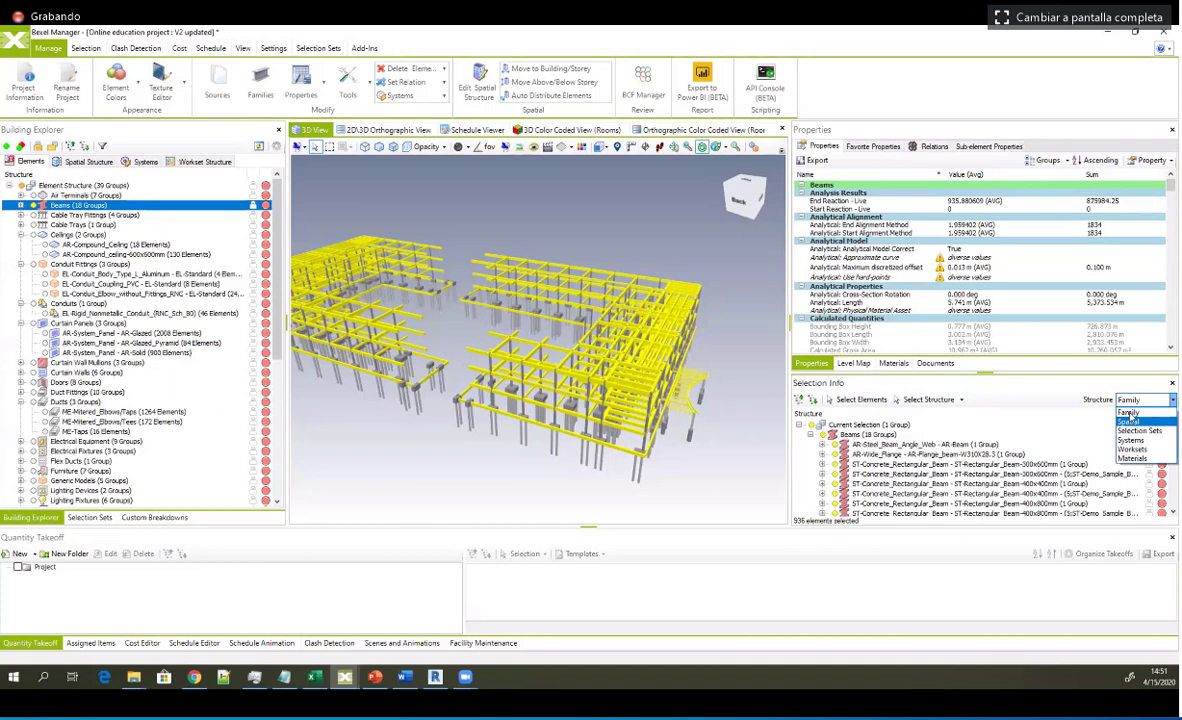
left_click(1128, 422)
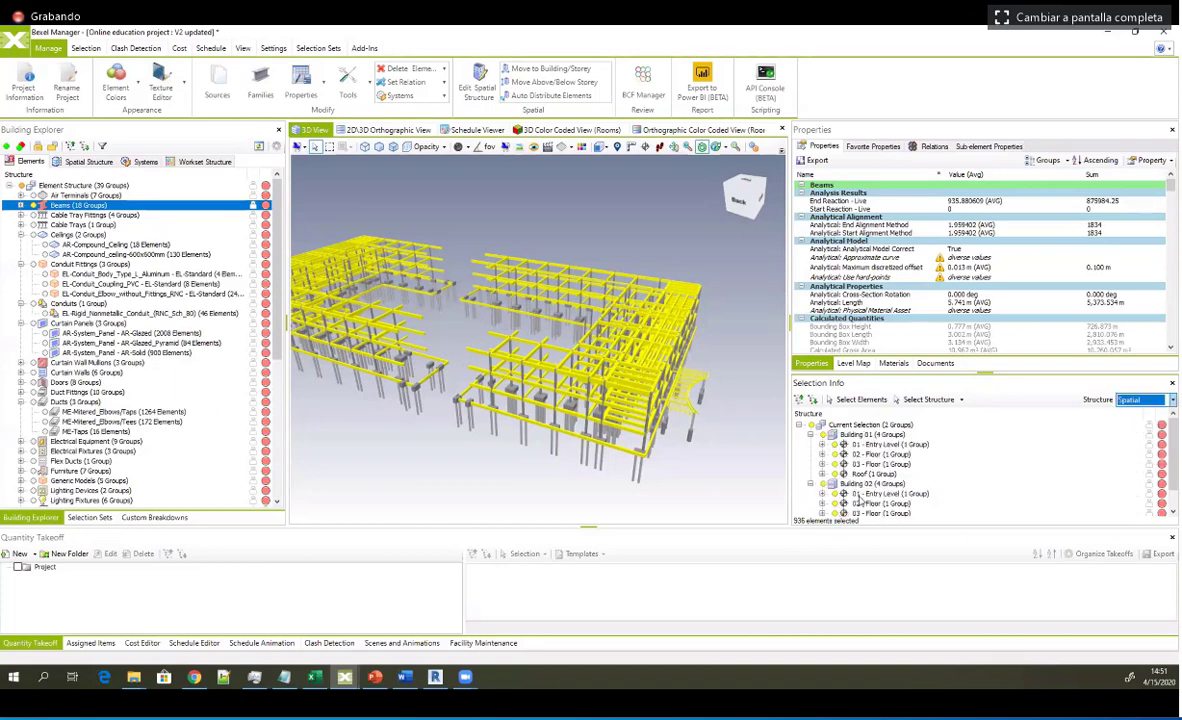
Step: Narrow the beam selection to Building 02 and review the Calculated Quantities of those beams
middle_click_drag(622, 283, 503, 298)
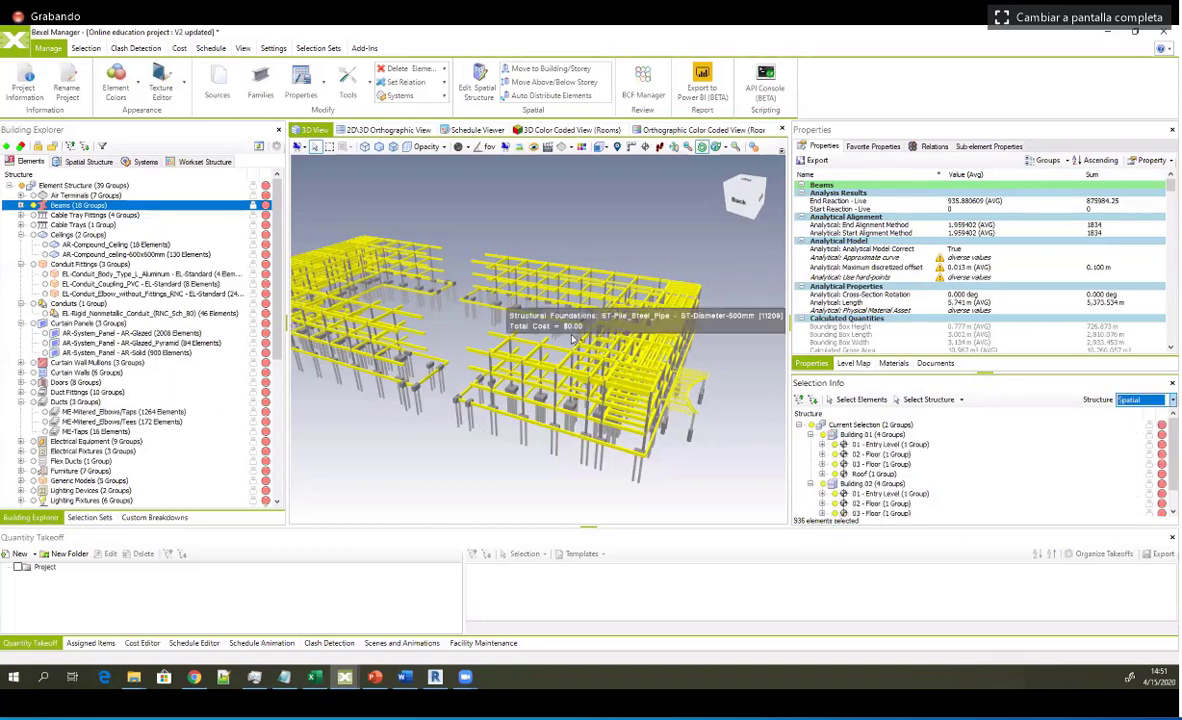
left_click(860, 483)
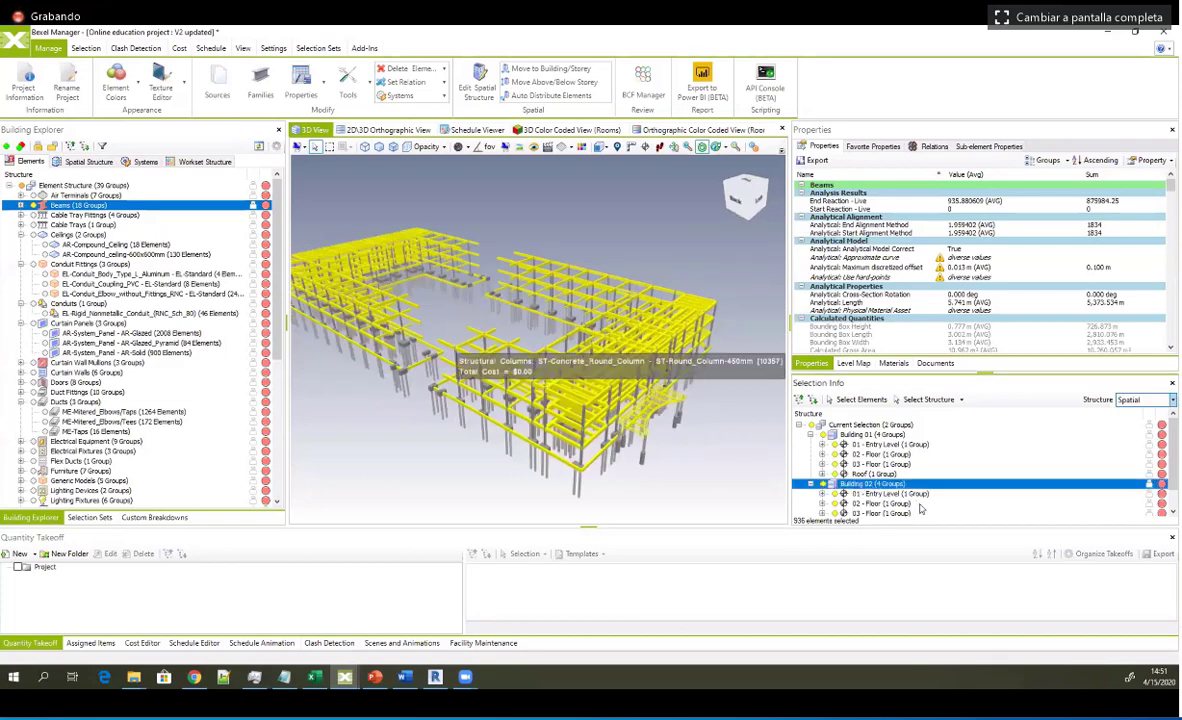
left_click(857, 399)
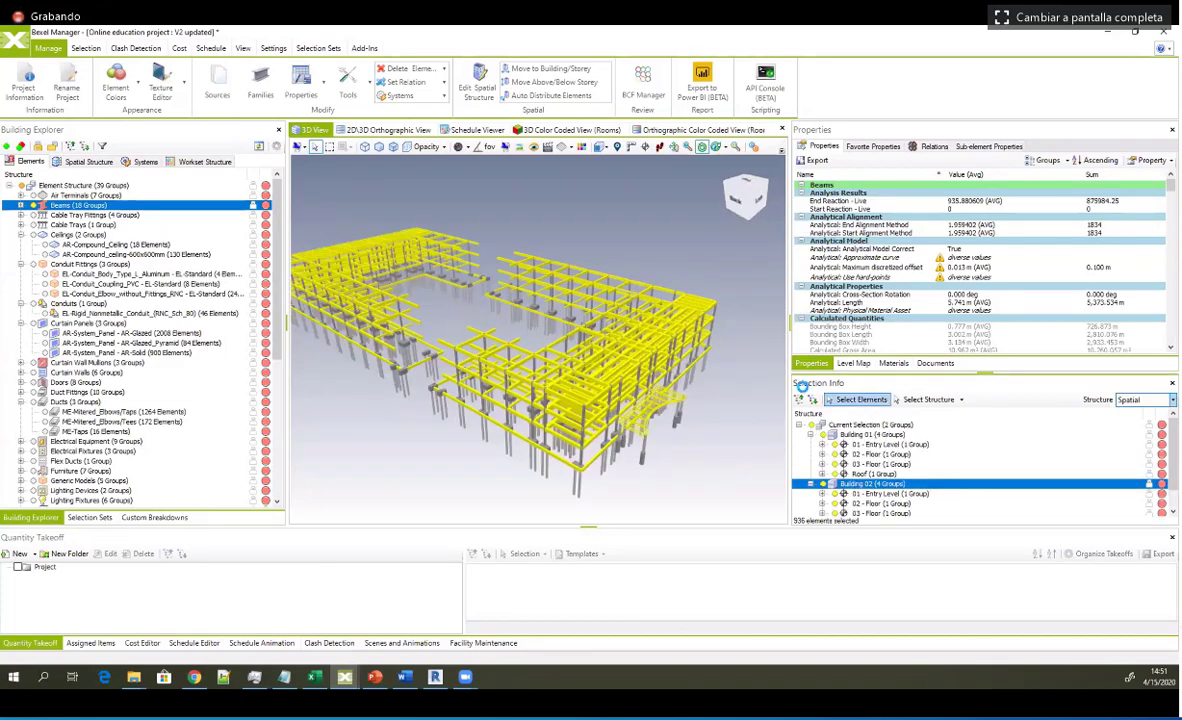
middle_click_drag(432, 380, 598, 371)
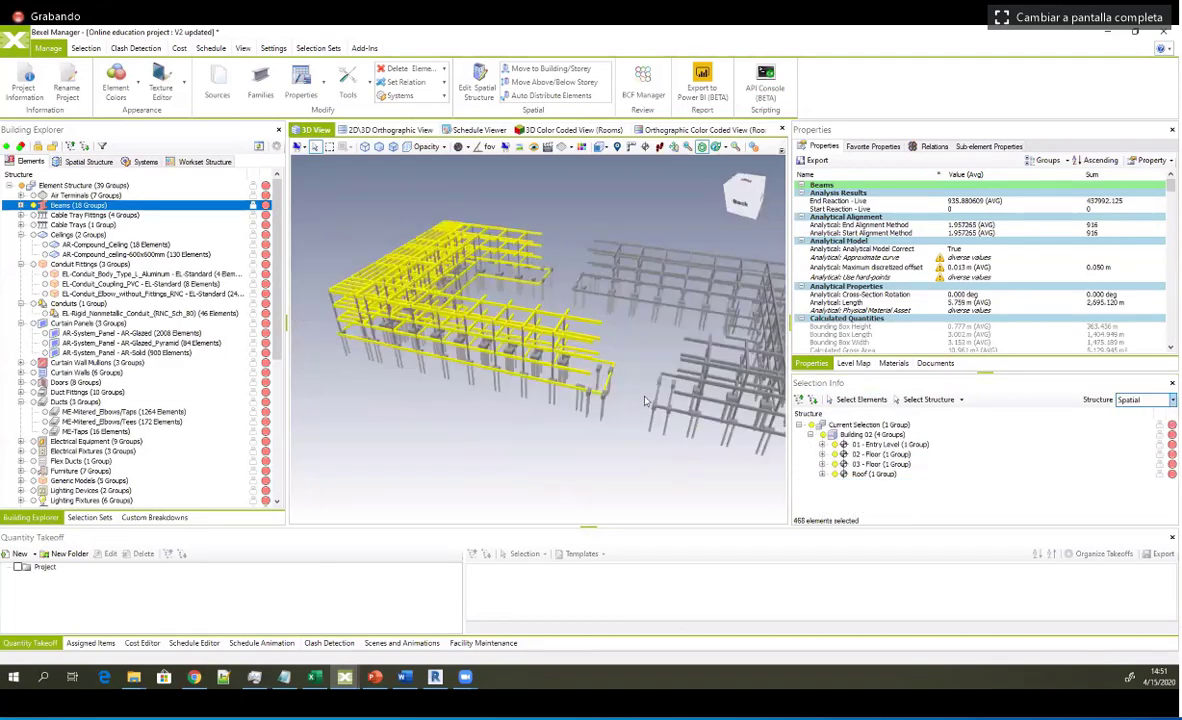
middle_click_drag(364, 364, 376, 367)
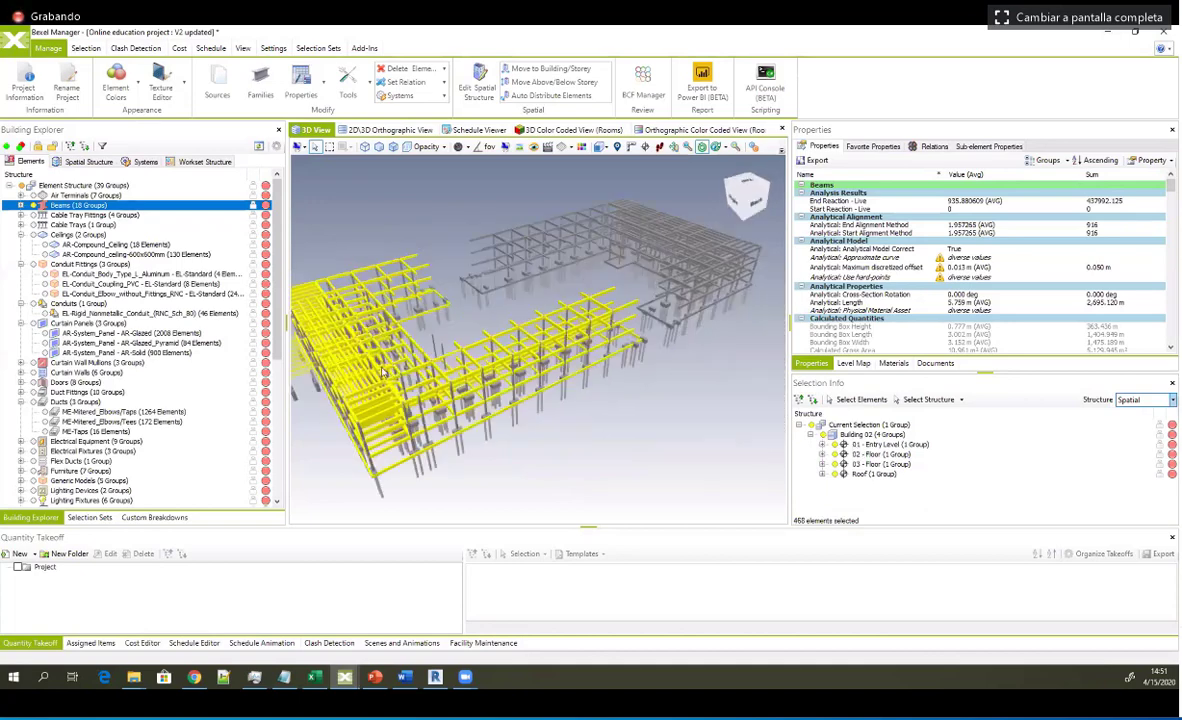
middle_click_drag(597, 404, 606, 405)
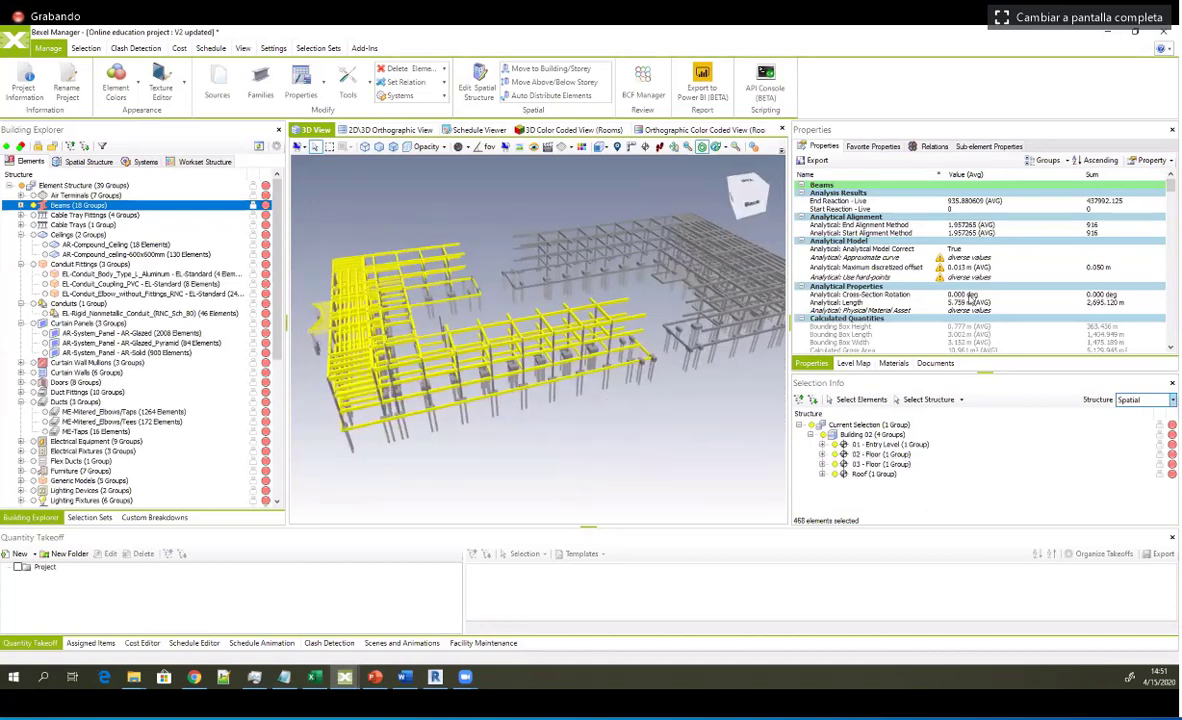
scroll(972, 298, "down", 5)
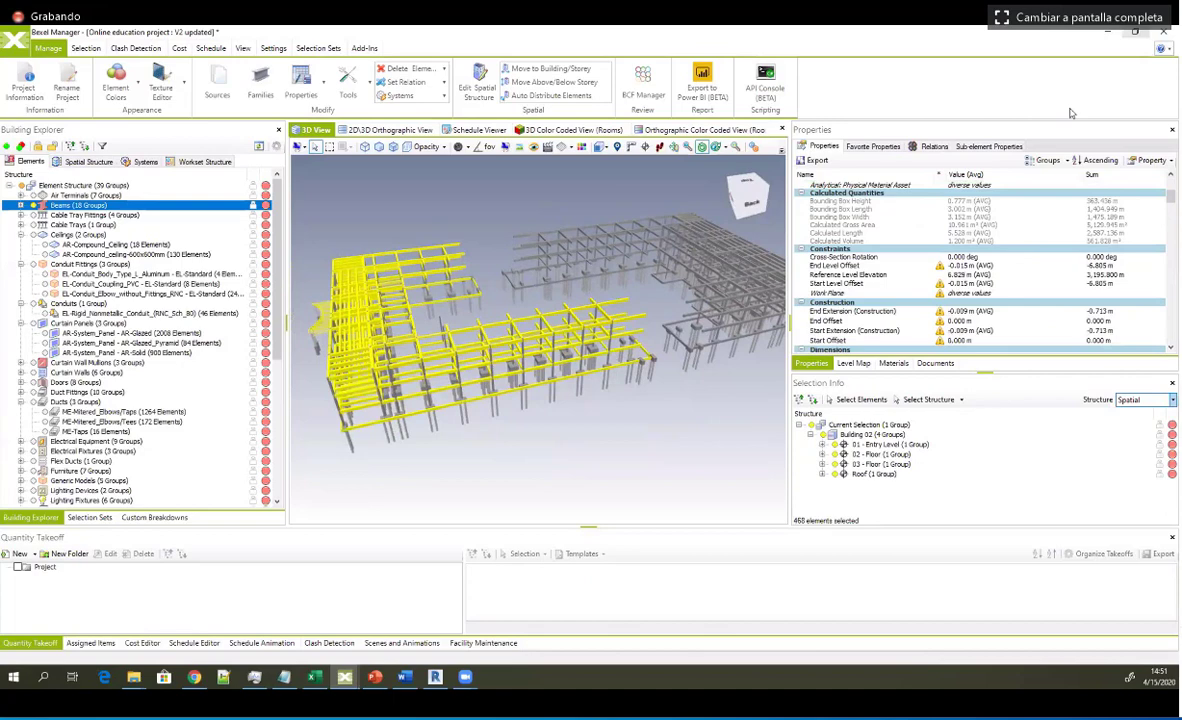
Step: Define a new property for the Building 02 beams, named "New added property", in the Identity Data group
key("super+Down")
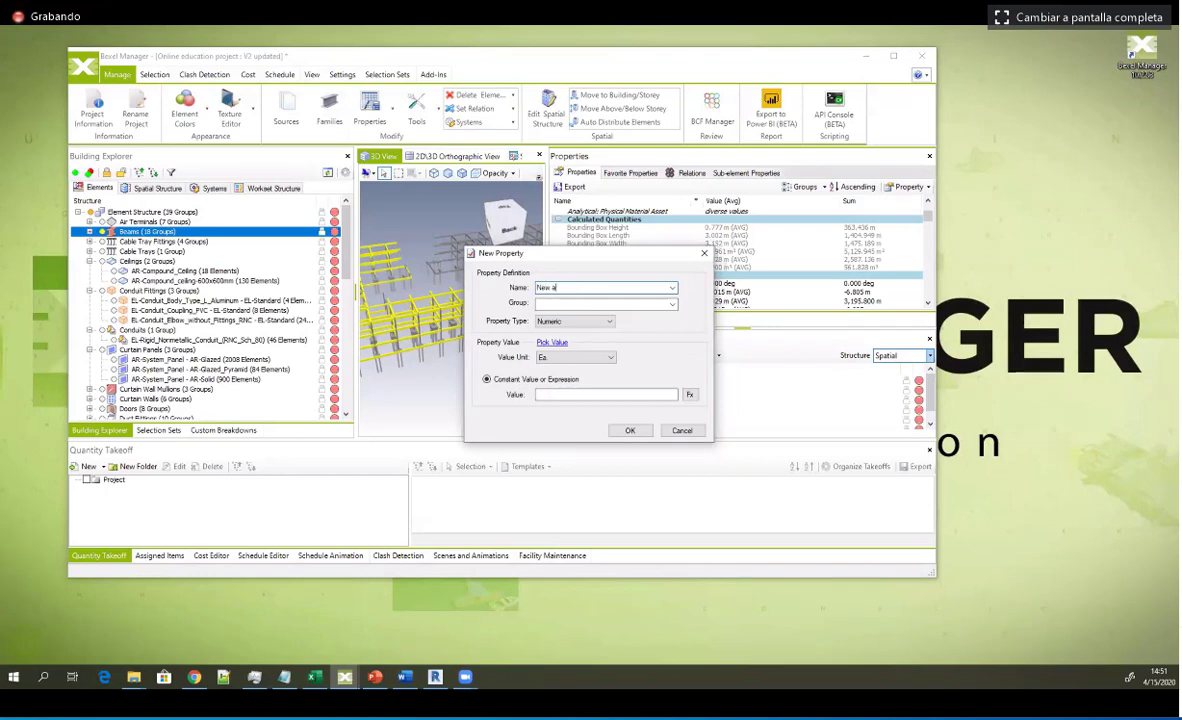
type("dded property")
left_click(668, 306)
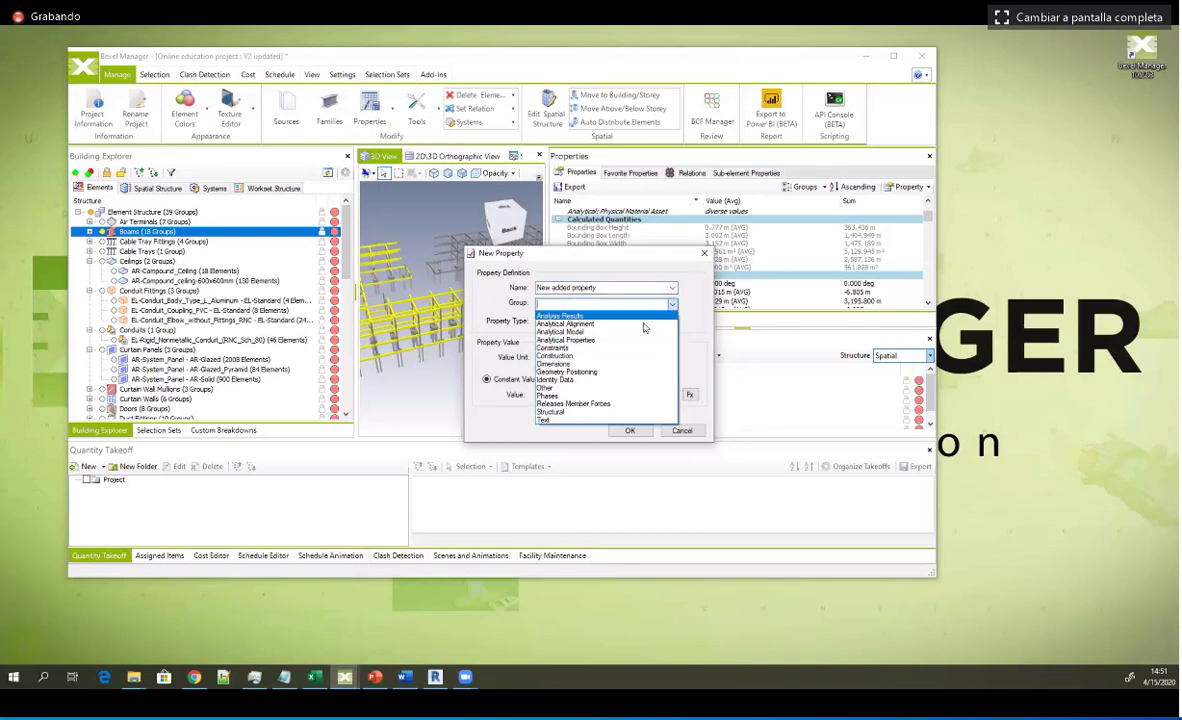
left_click(671, 303)
left_click_drag(524, 262, 337, 246)
left_click(415, 297)
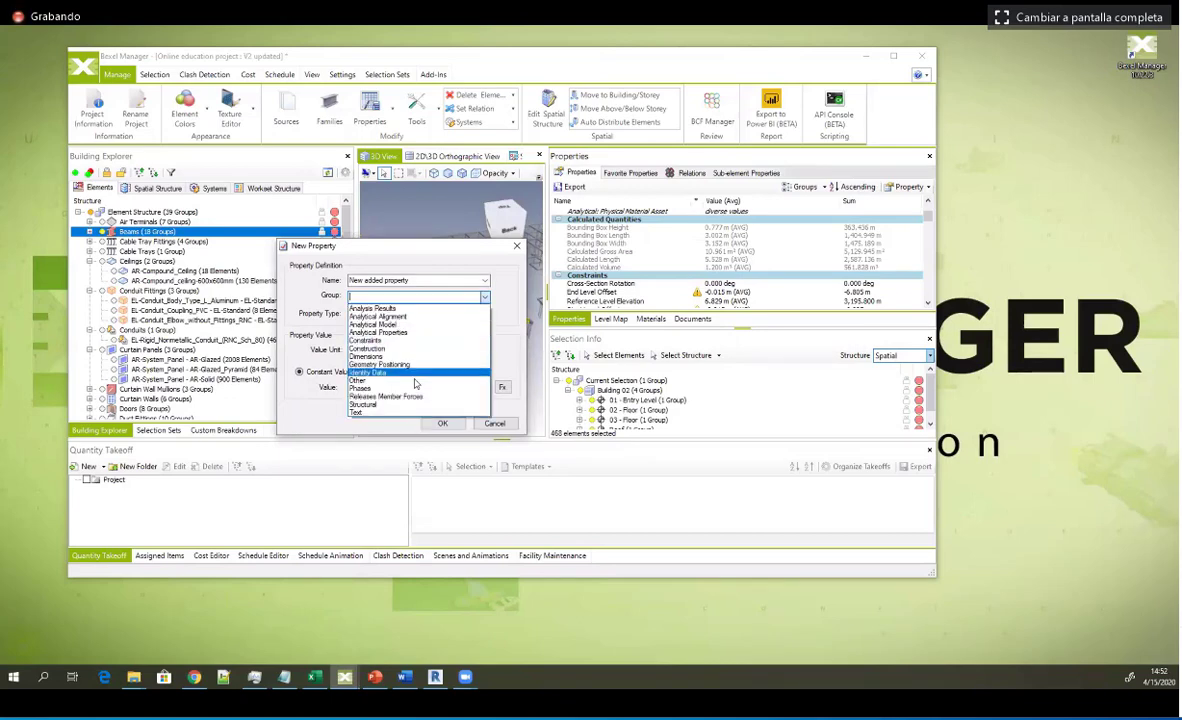
left_click(407, 298)
left_click(476, 299)
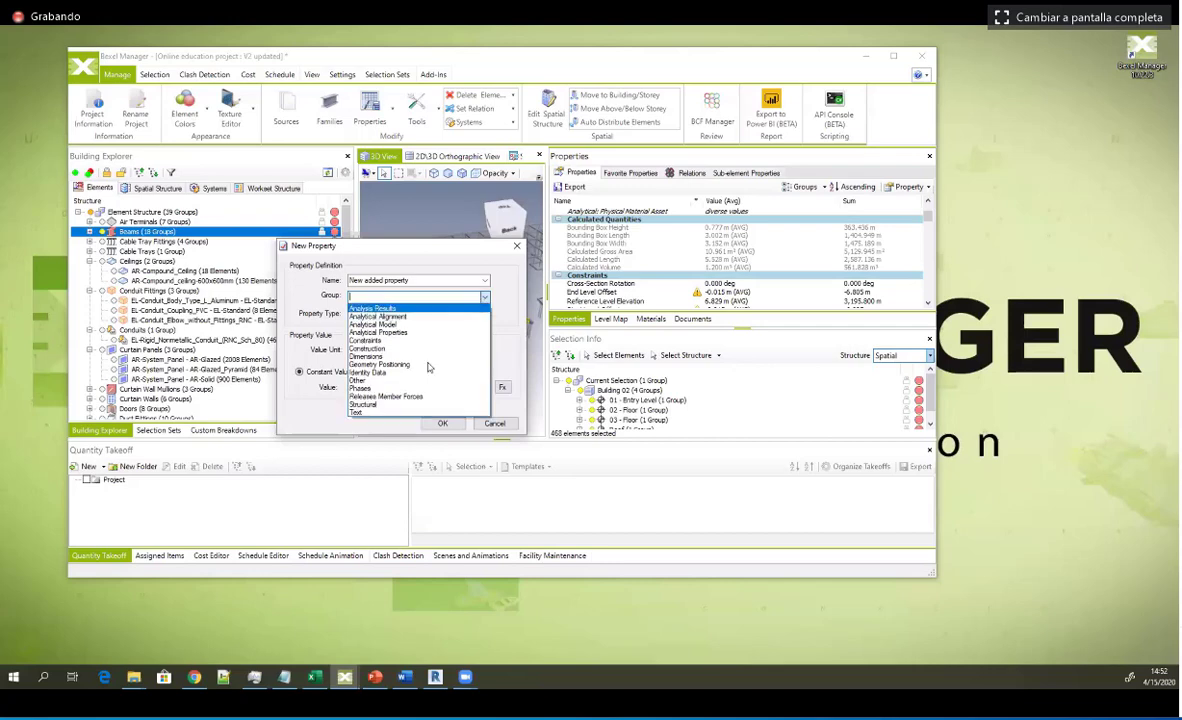
left_click(406, 373)
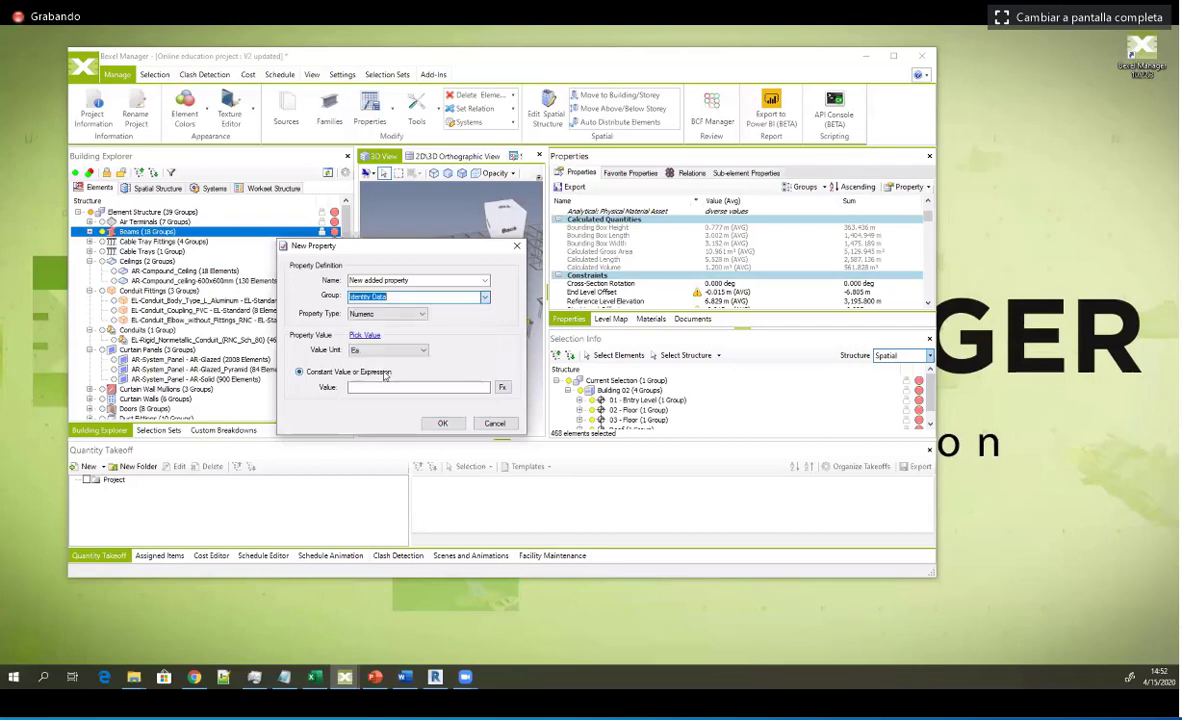
Step: Make the new property a Text type with the value 1 and create it
left_click(422, 316)
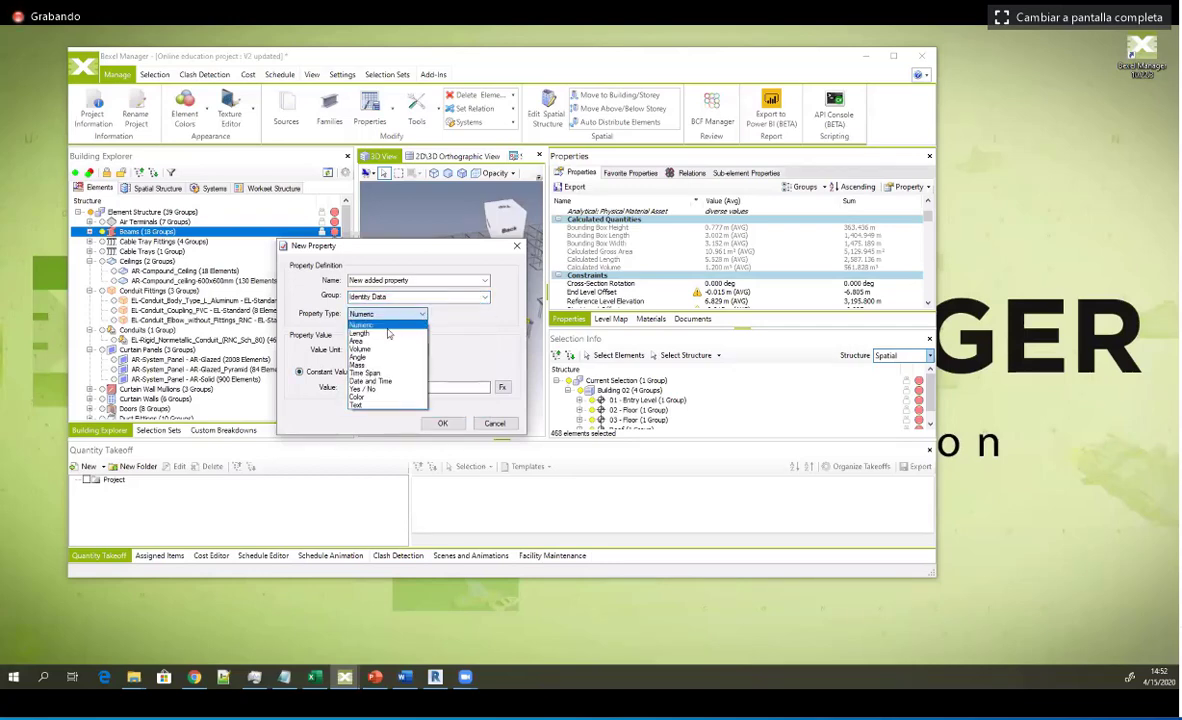
left_click(360, 404)
left_click(391, 361)
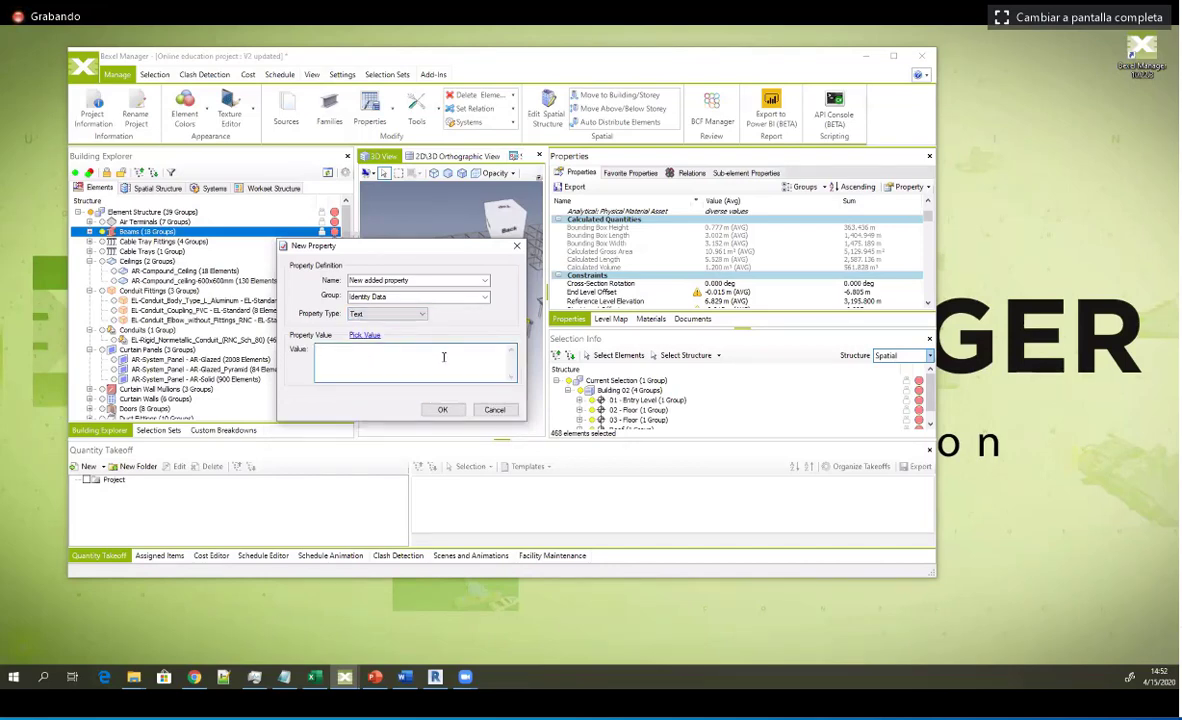
type("1")
left_click(436, 411)
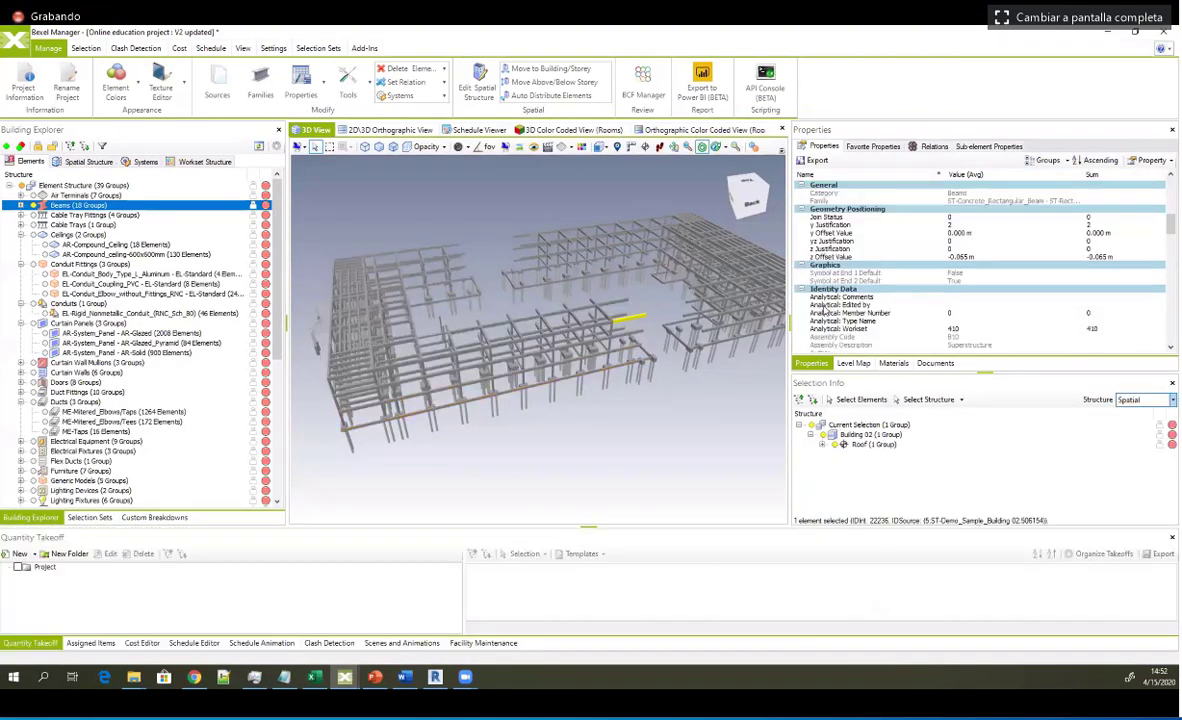
Step: Check "New added property" among the Identity Data properties of a single roof-level beam in Building 02
scroll(900, 315, "down", 6)
left_click(958, 313)
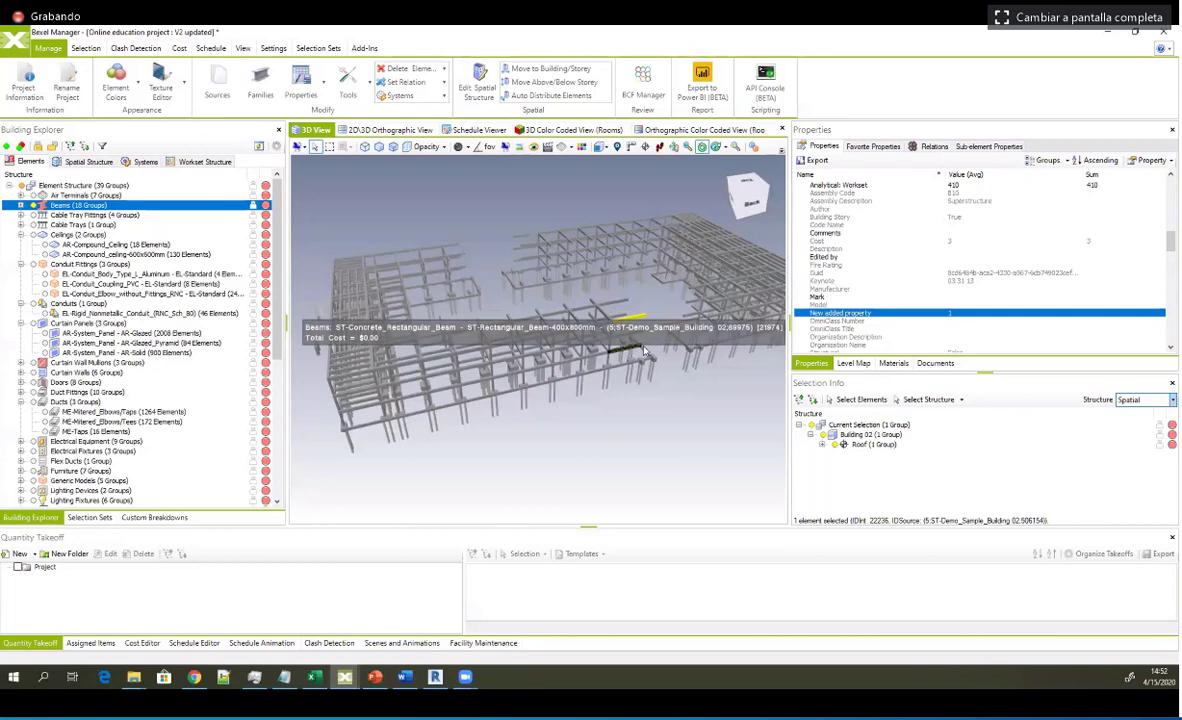
Step: Select Building 02's beams, open the properties export for them and exclude all properties from the export
middle_click_drag(644, 351, 596, 354)
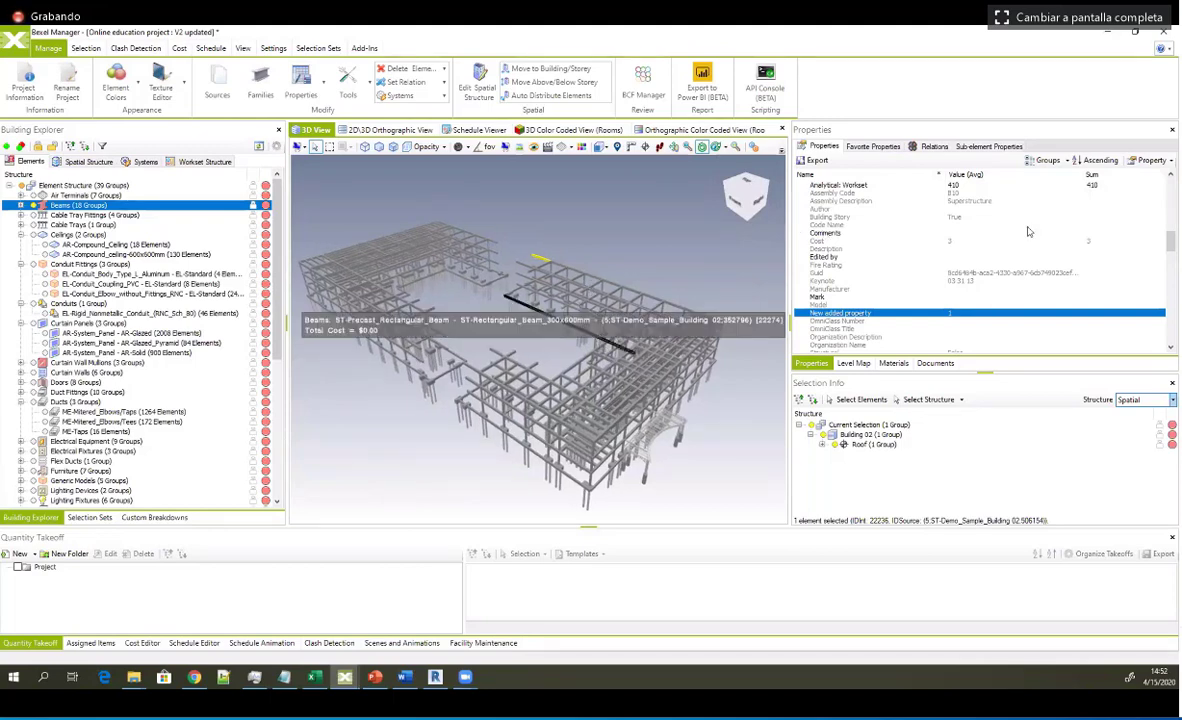
middle_click_drag(510, 250, 506, 284)
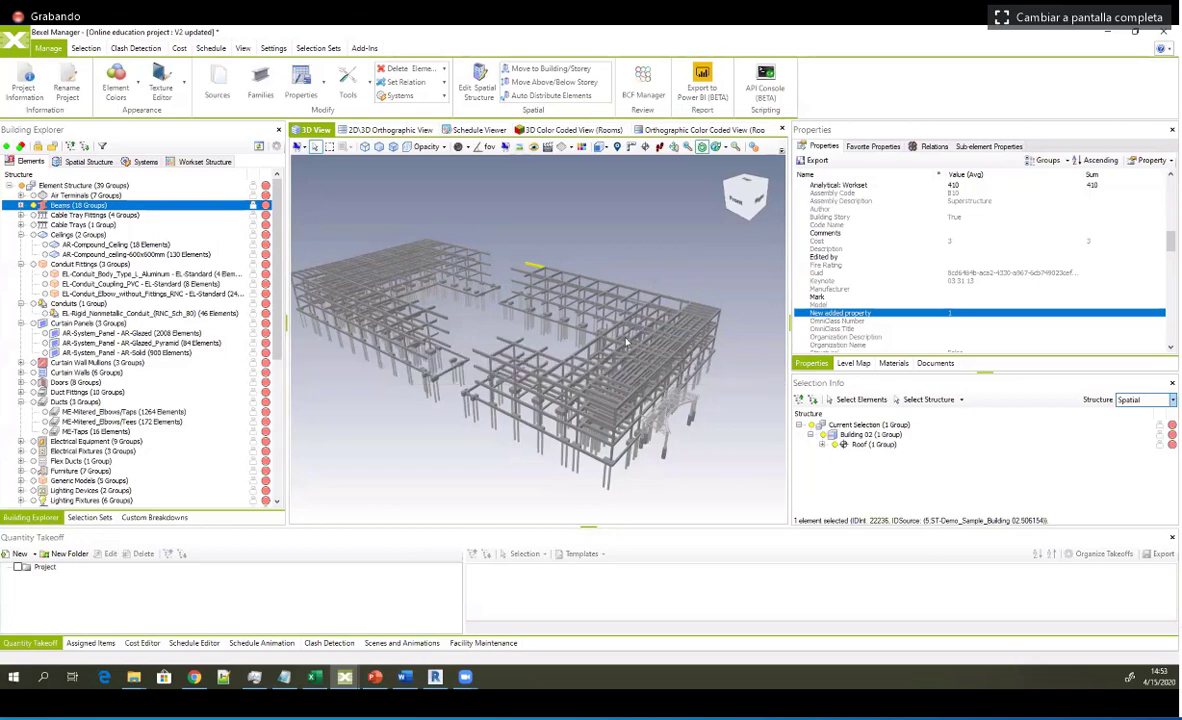
left_click_drag(648, 284, 524, 267)
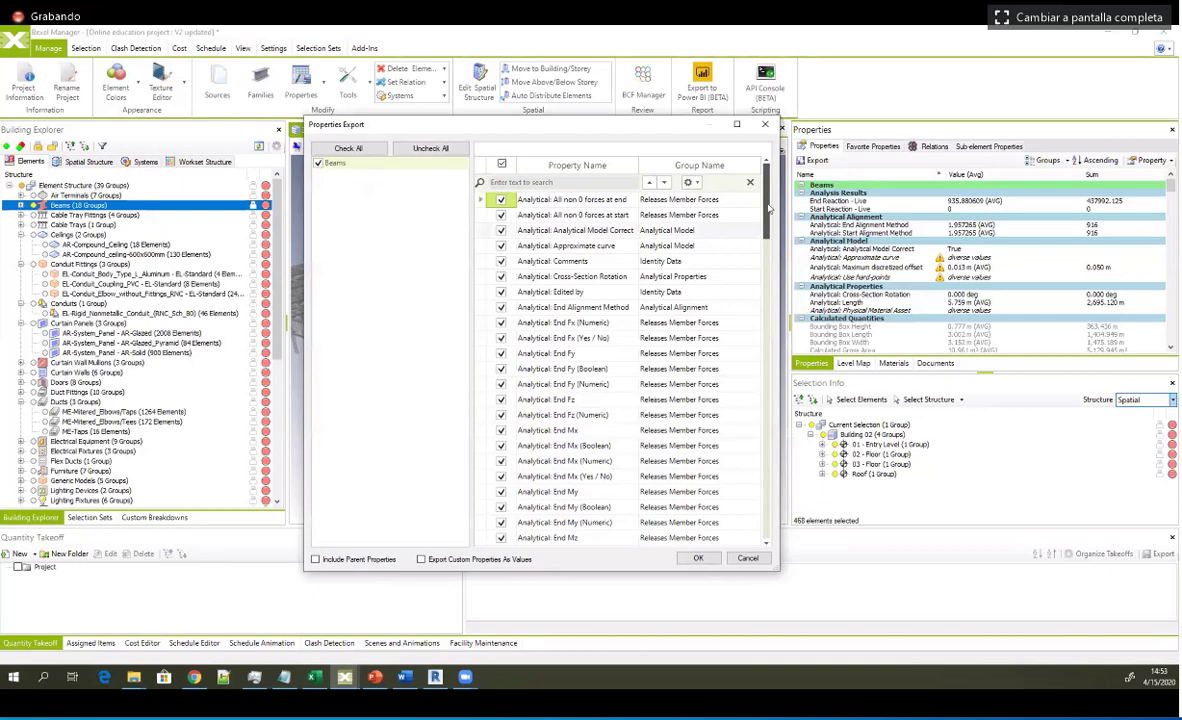
scroll(768, 240, "down", 1)
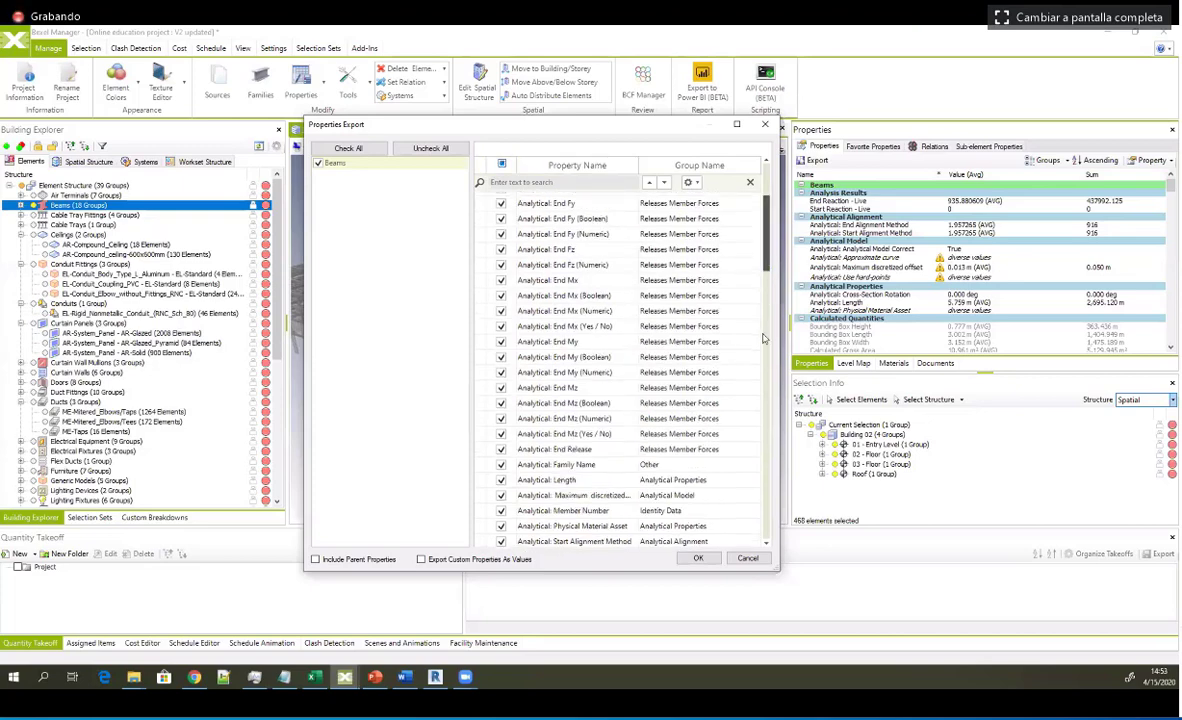
left_click(431, 148)
Step: Include only "New added property" from the Identity Data group in the beams' properties export
scroll(570, 351, "down", 10)
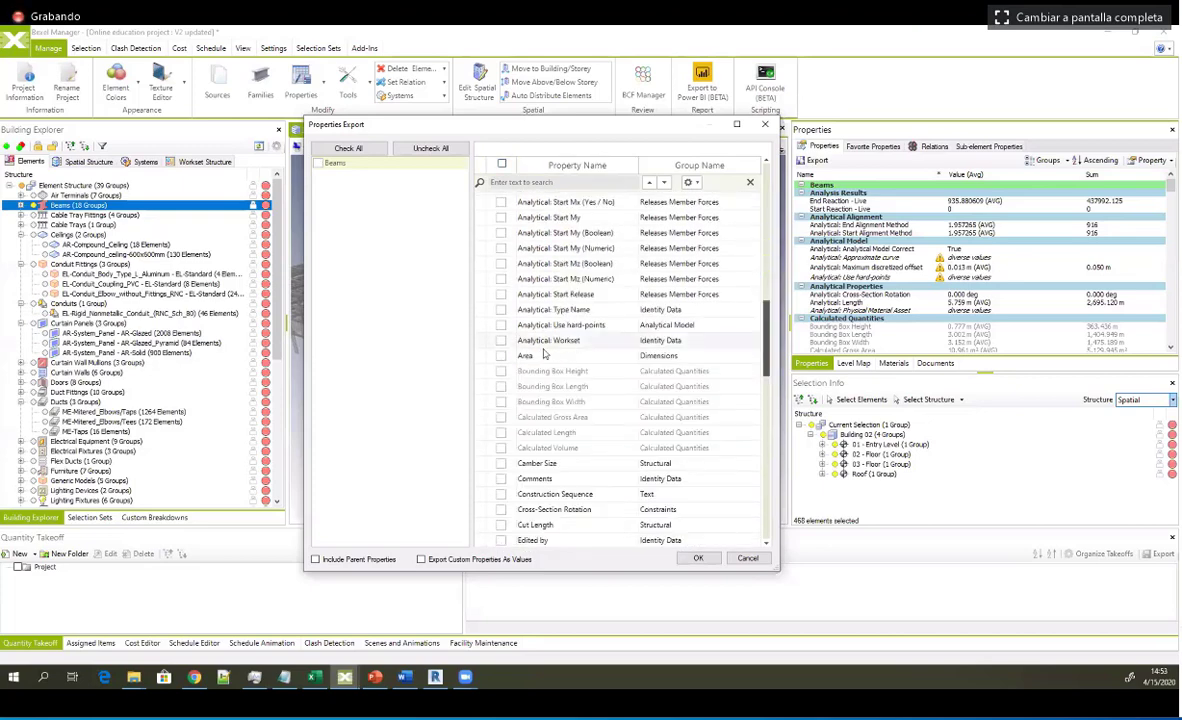
scroll(520, 380, "down", 3)
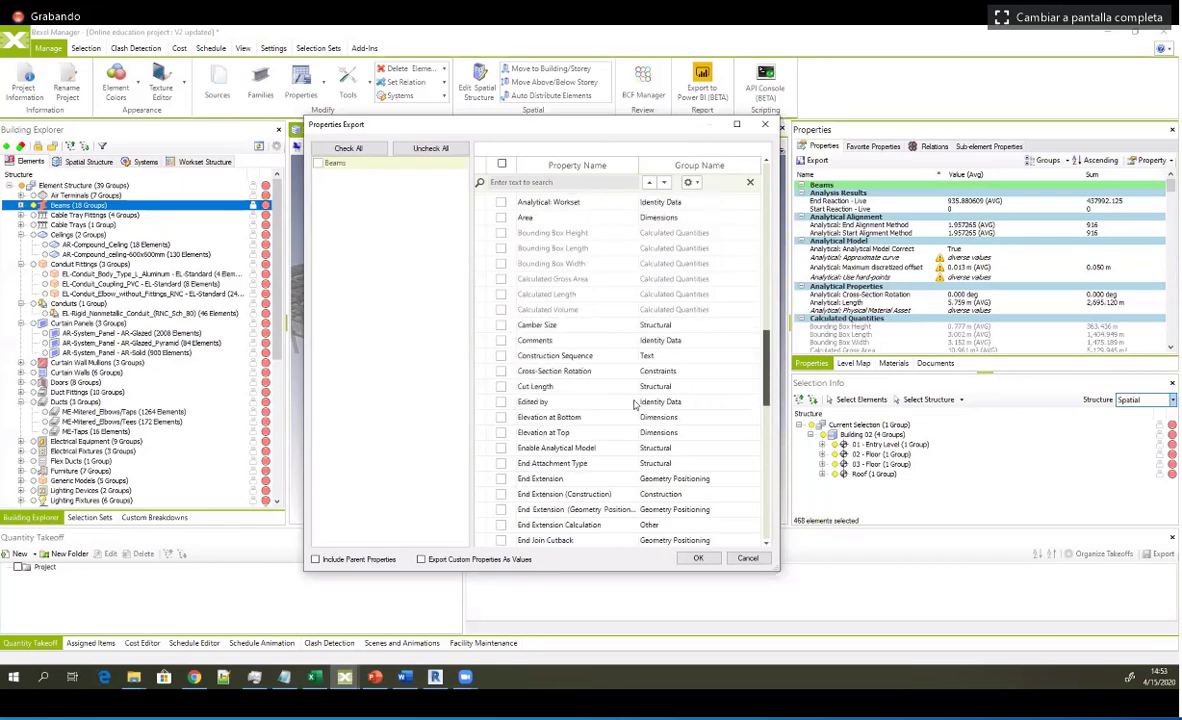
scroll(758, 365, "down", 2)
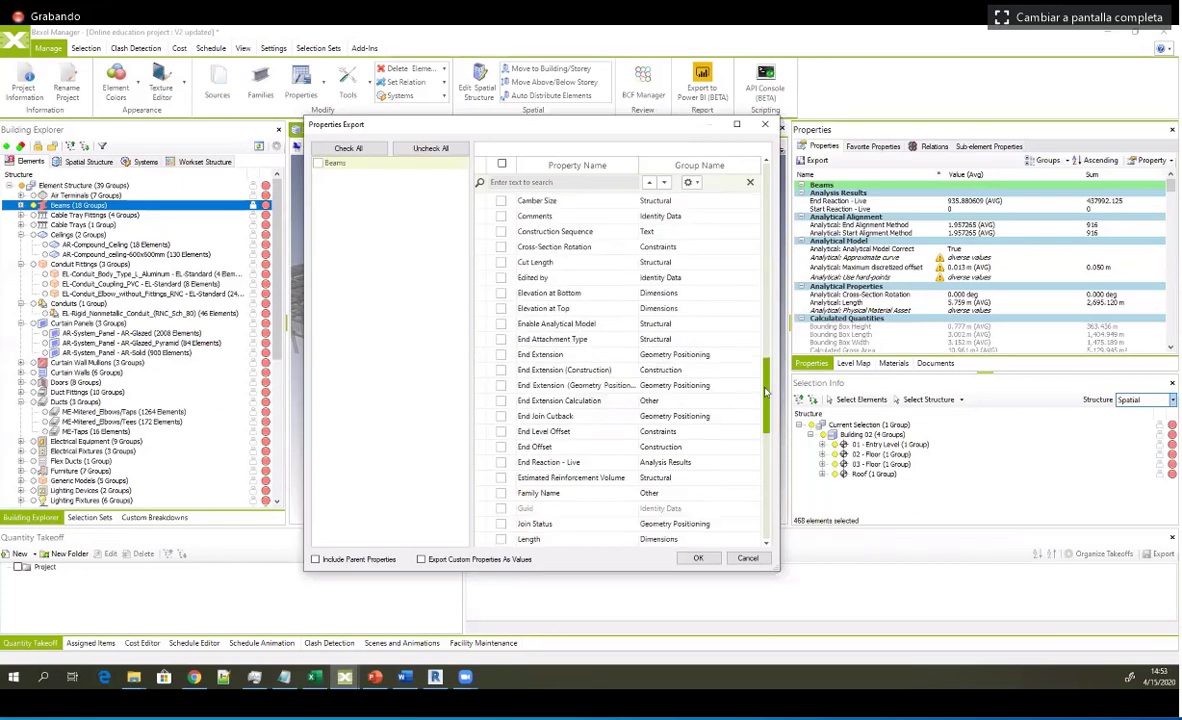
scroll(666, 432, "down", 4)
left_click(501, 418)
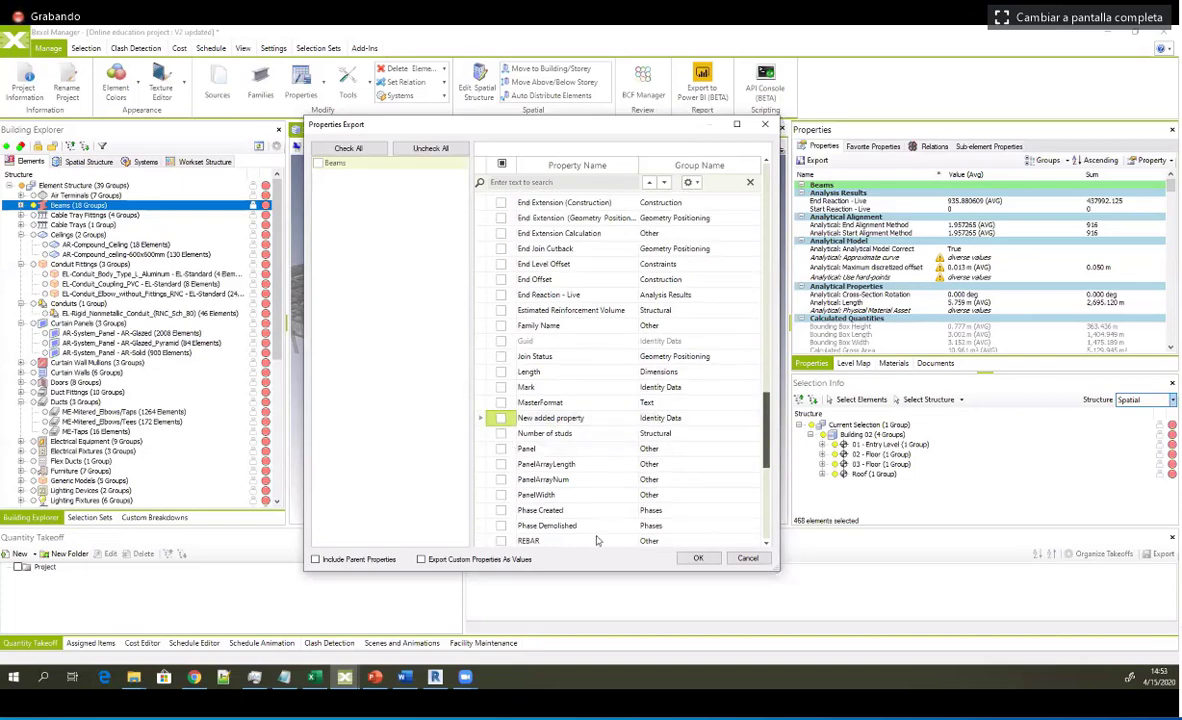
Step: Export the chosen property to an Excel file named "New added" in the APRIL 2020 folder
left_click(695, 559)
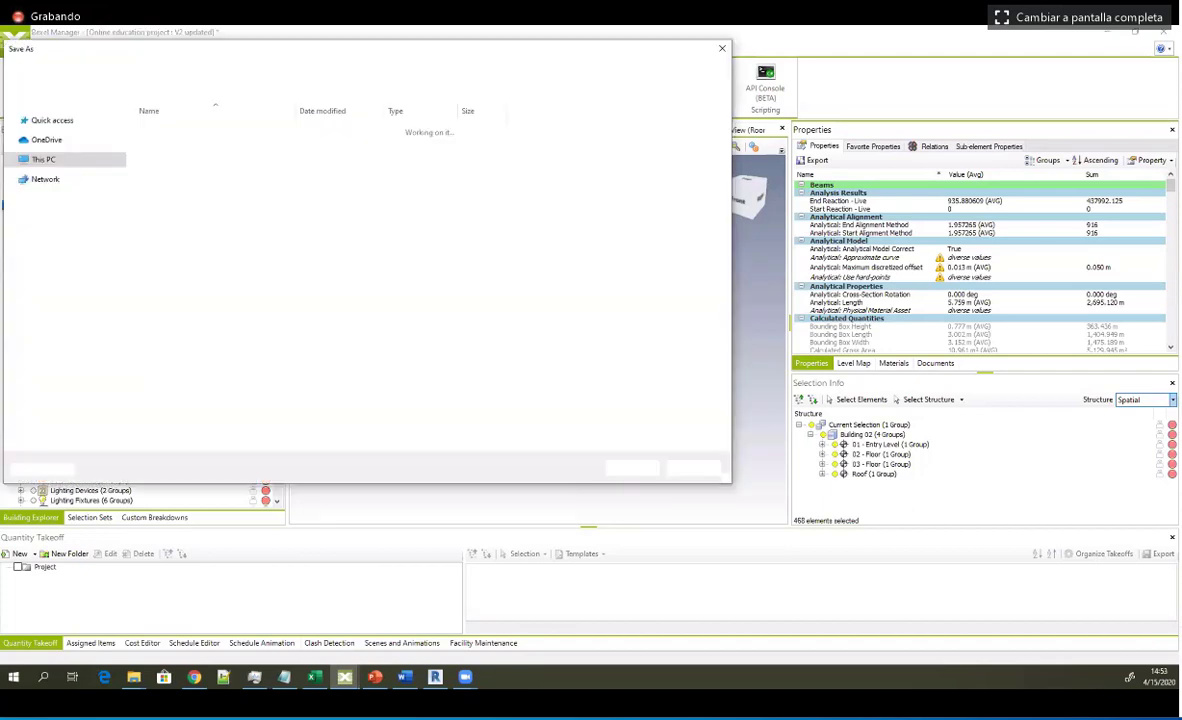
type("New edited")
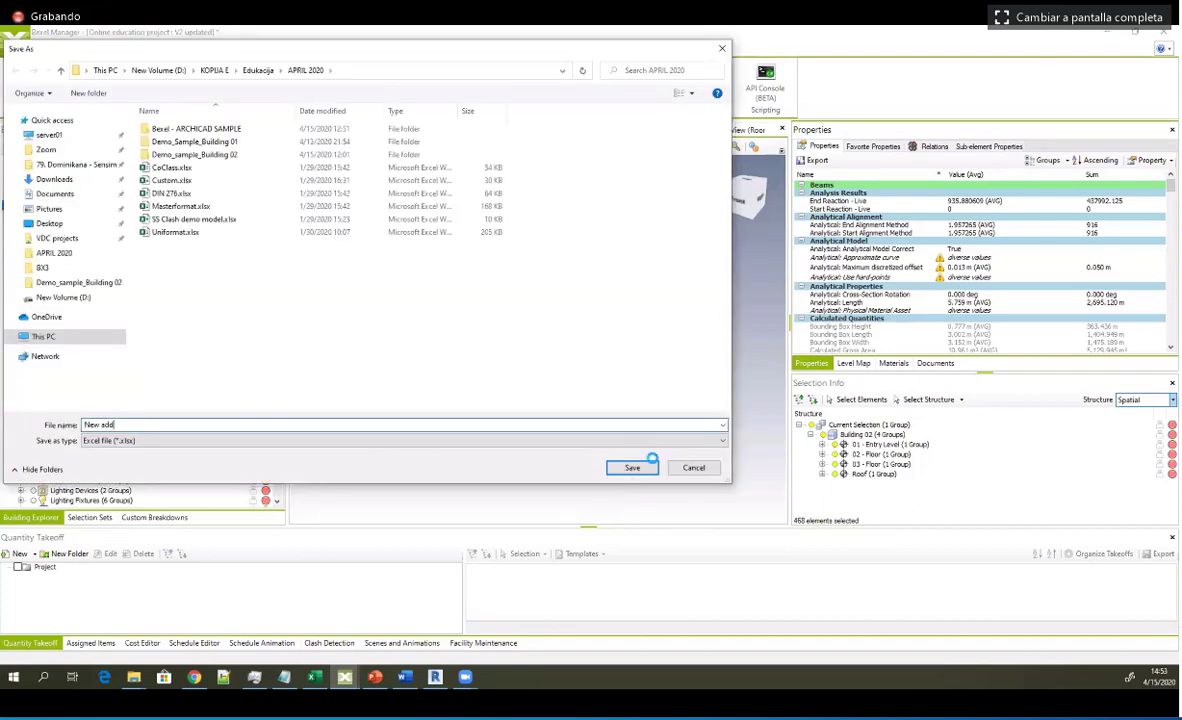
left_click(640, 468)
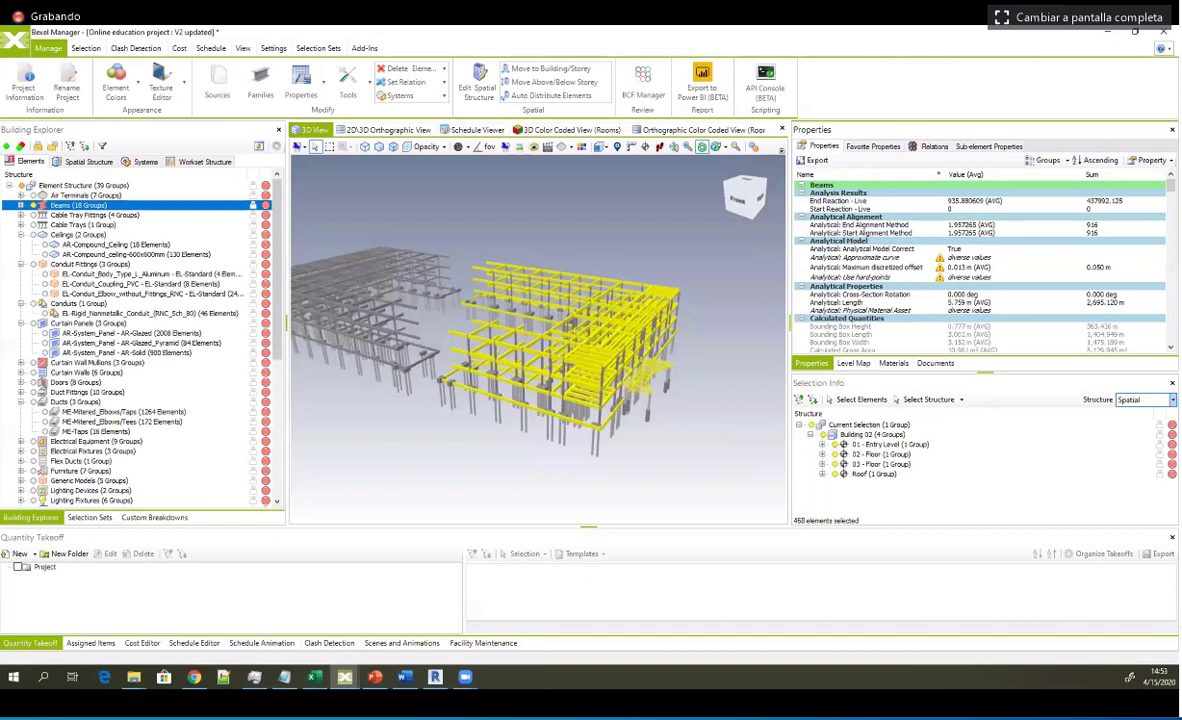
Step: Open New added.xlsx in Excel and fit the Owner ID column's width to its contents
left_click(134, 677)
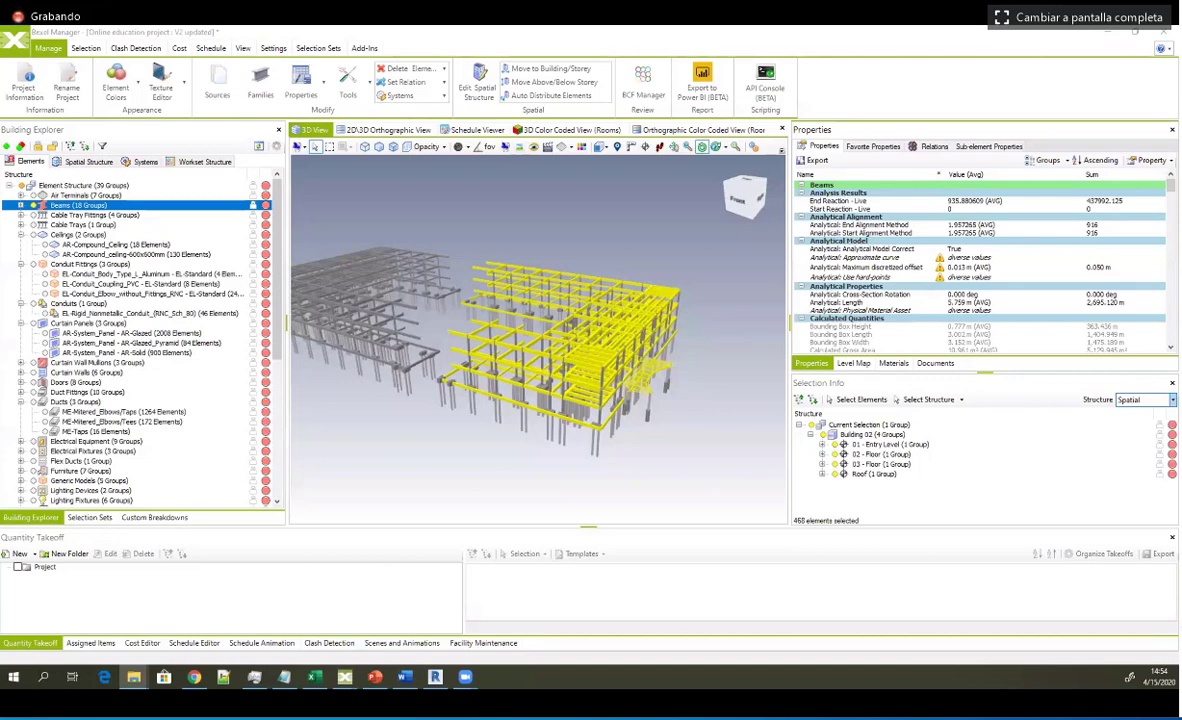
left_click_drag(1181, 104, 870, 104)
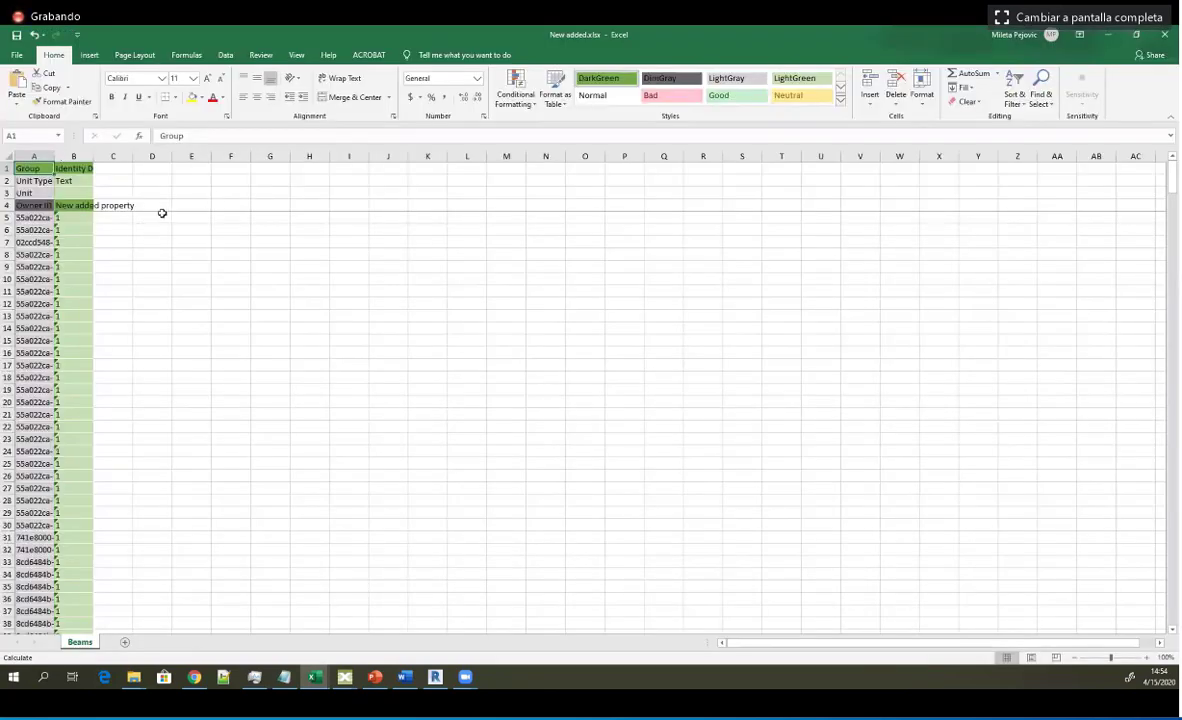
double_click(54, 156)
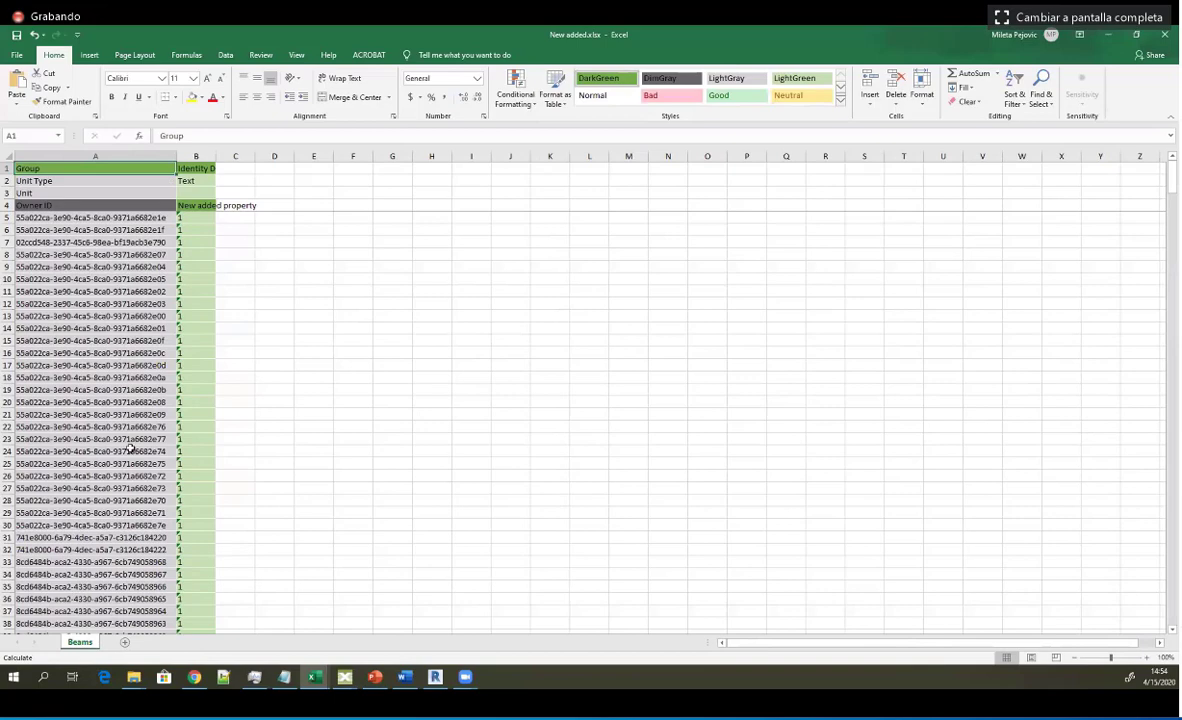
Step: Number the beams sequentially from 1 to 468 in the "New added property" column, and save and close the workbook
left_click(192, 217)
left_click(194, 228)
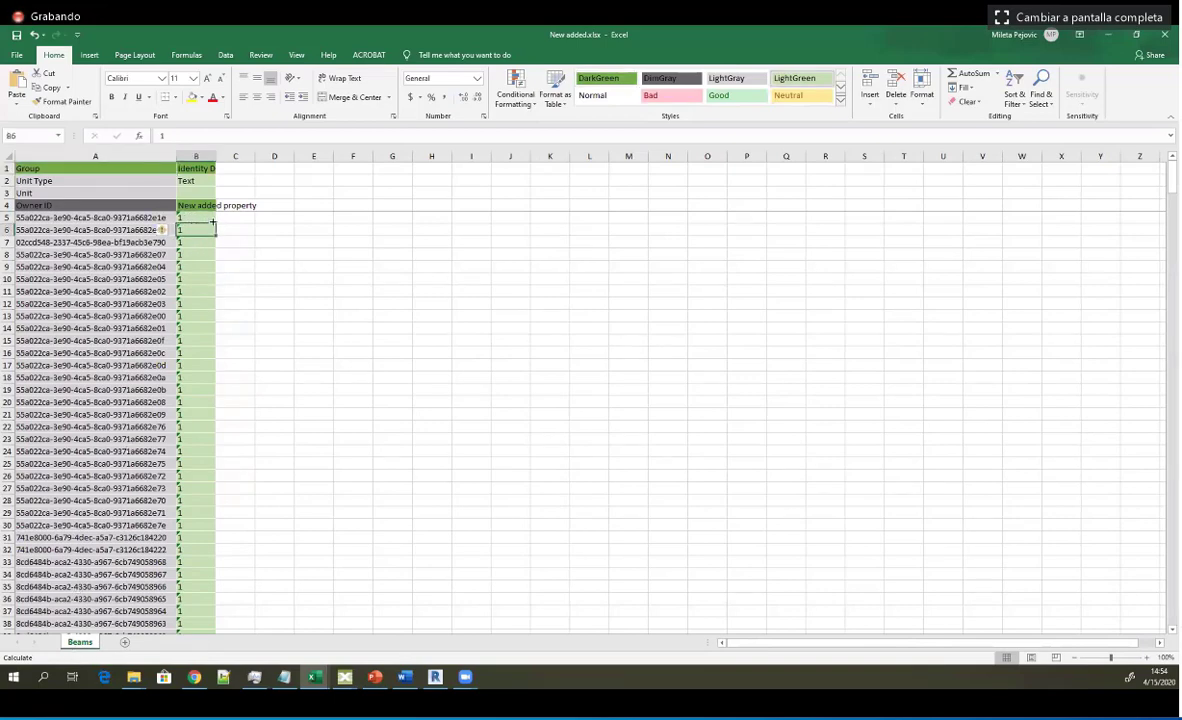
left_click_drag(195, 217, 207, 614)
left_click(303, 475)
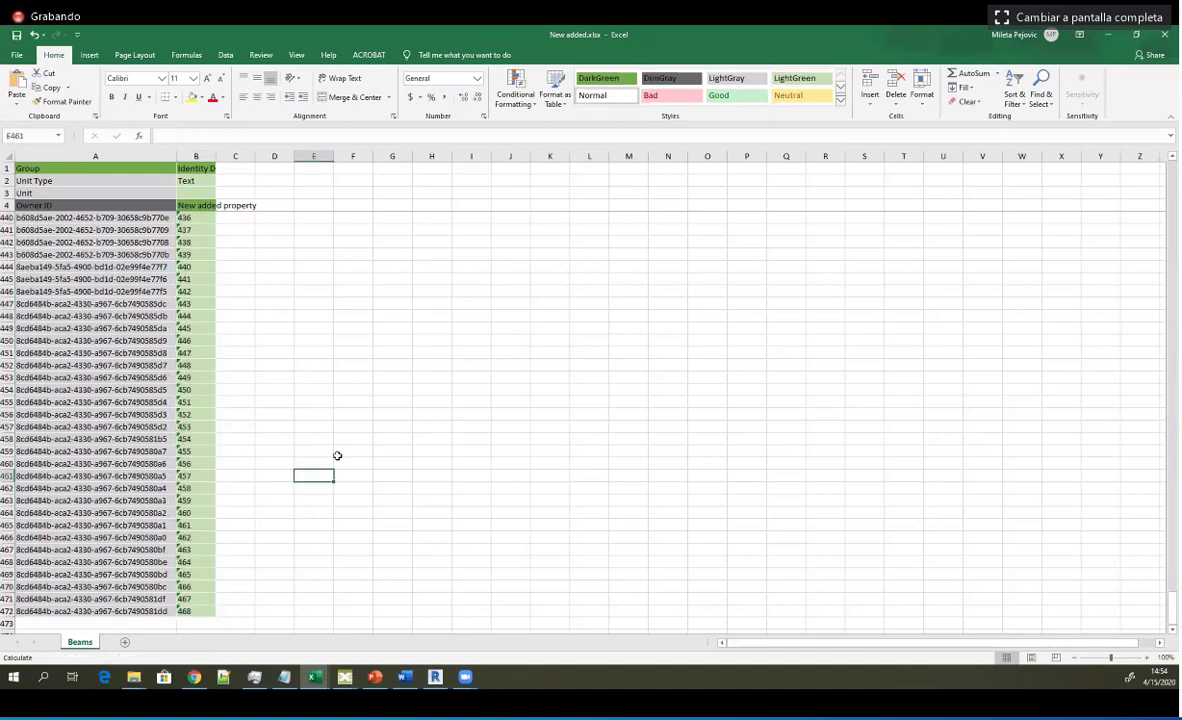
left_click(1171, 40)
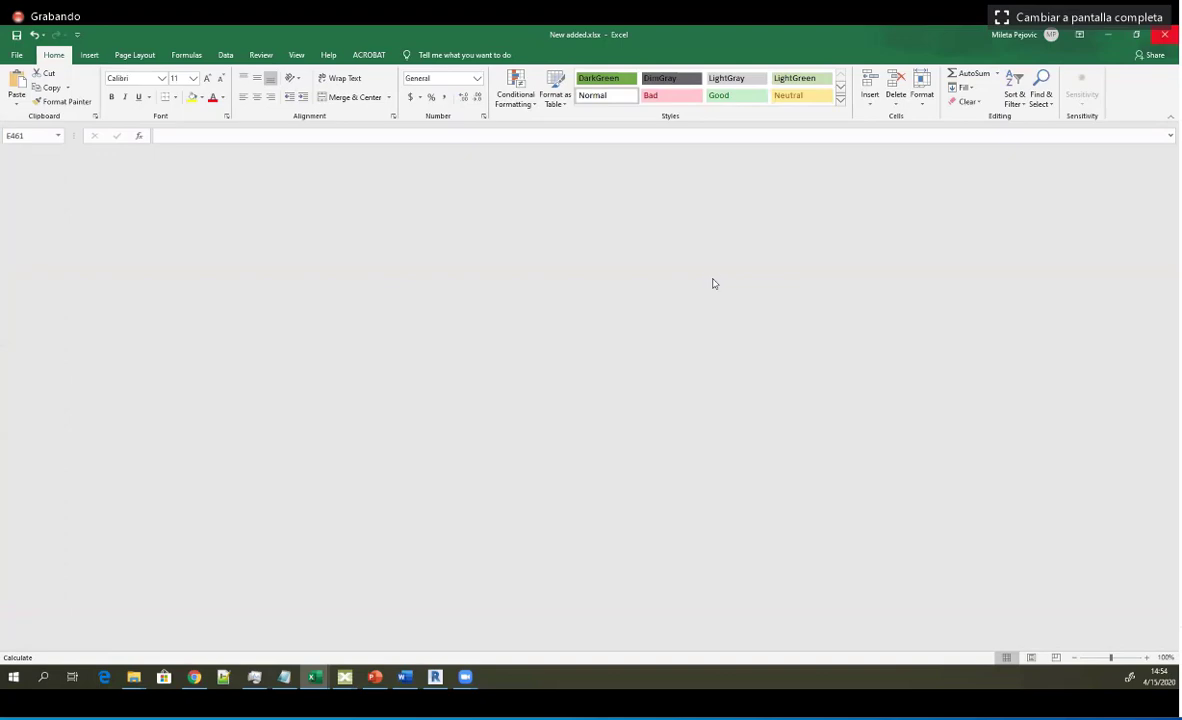
Step: Switch back to Bexel Manager and import the edited properties from New added.xlsx
key("alt+Tab")
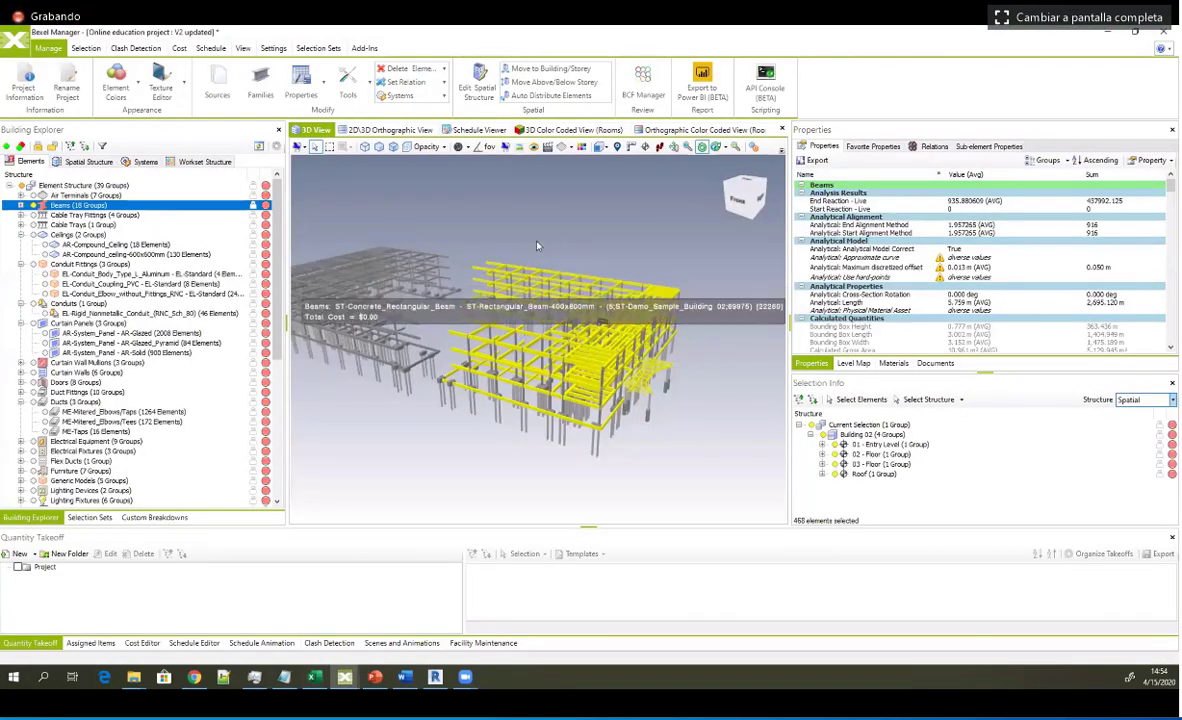
left_click(302, 82)
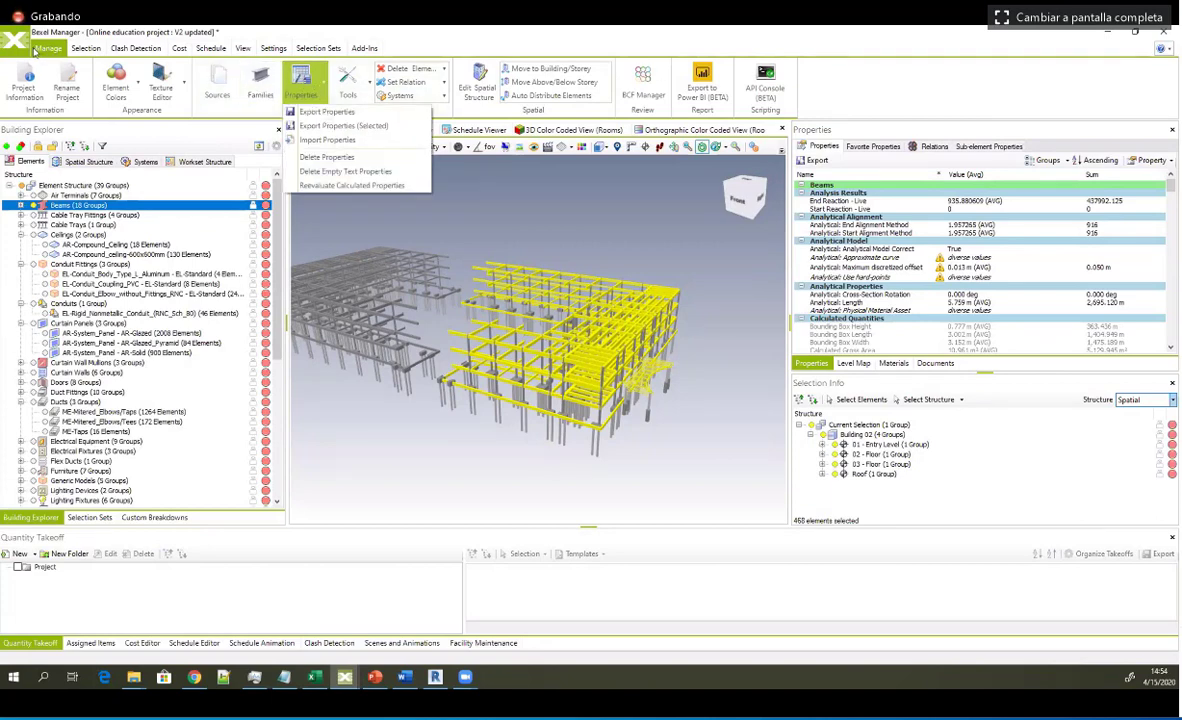
left_click(330, 140)
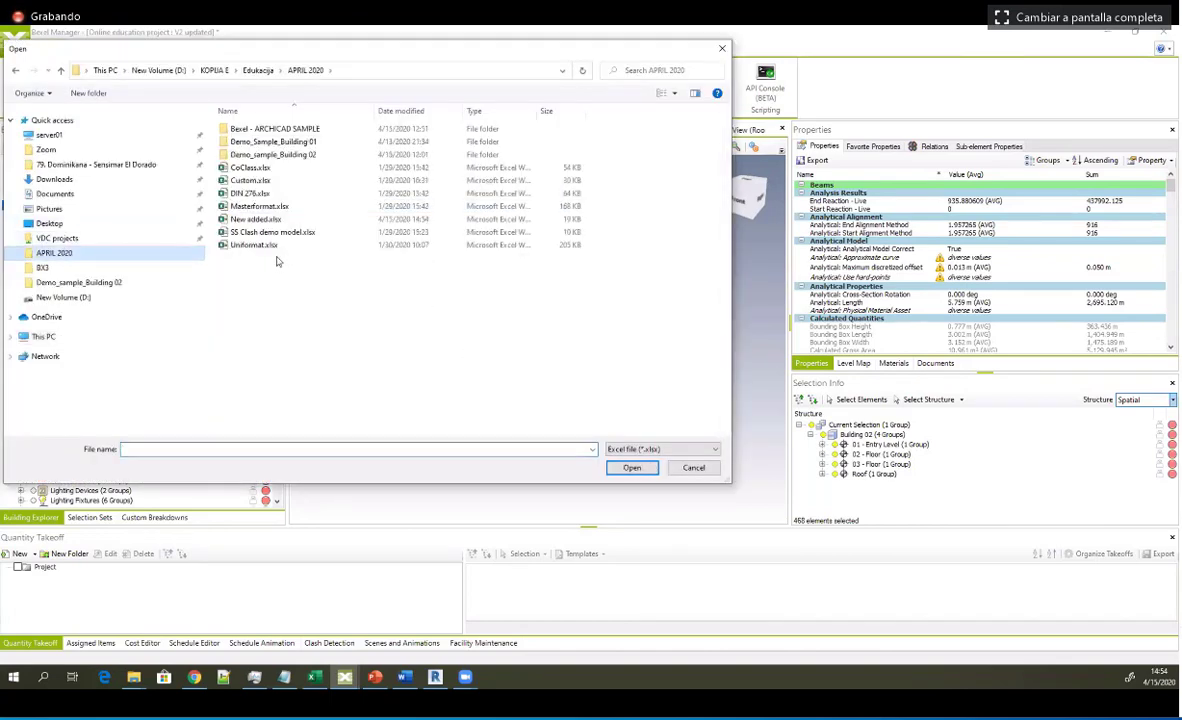
left_click(256, 219)
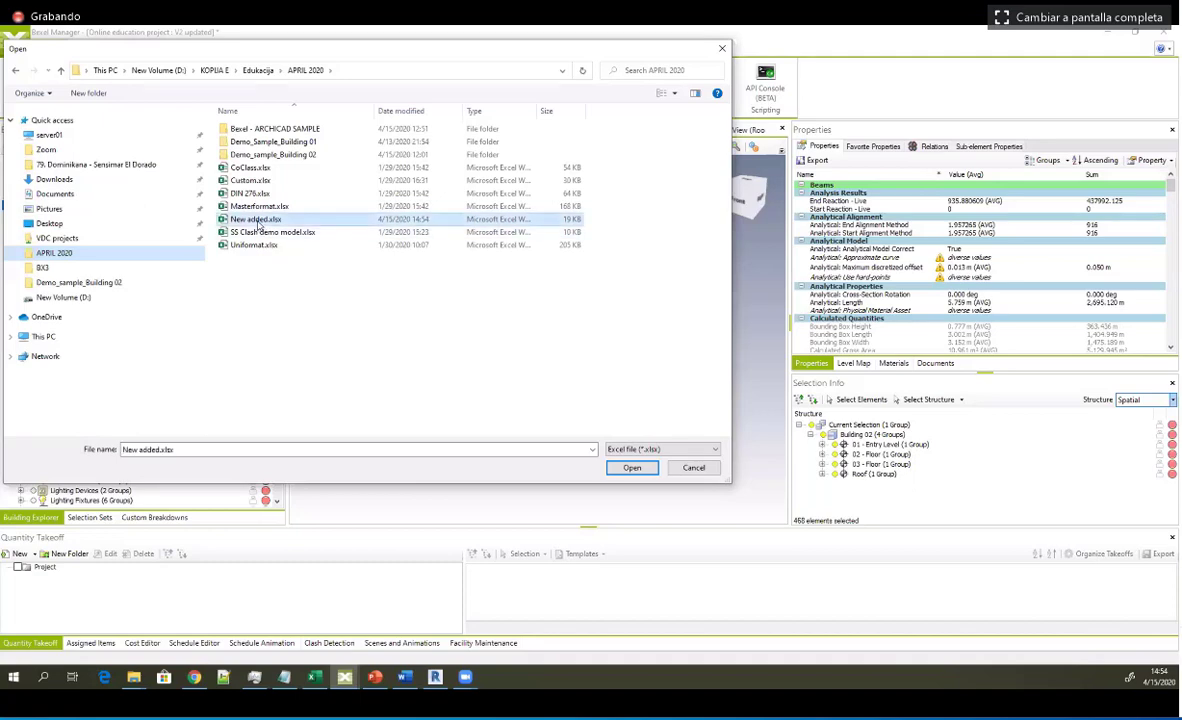
left_click(632, 467)
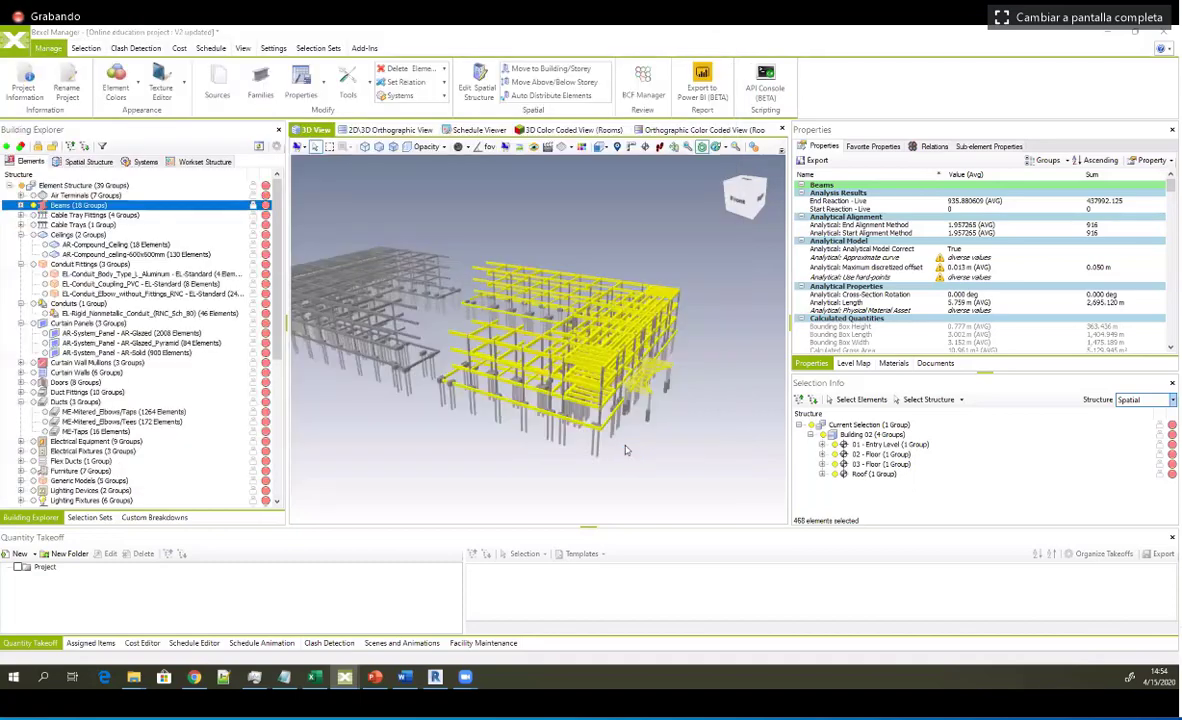
Step: Check the value of "New added property" in the Identity Data of a single roof-level beam in Building 02
left_click(634, 389)
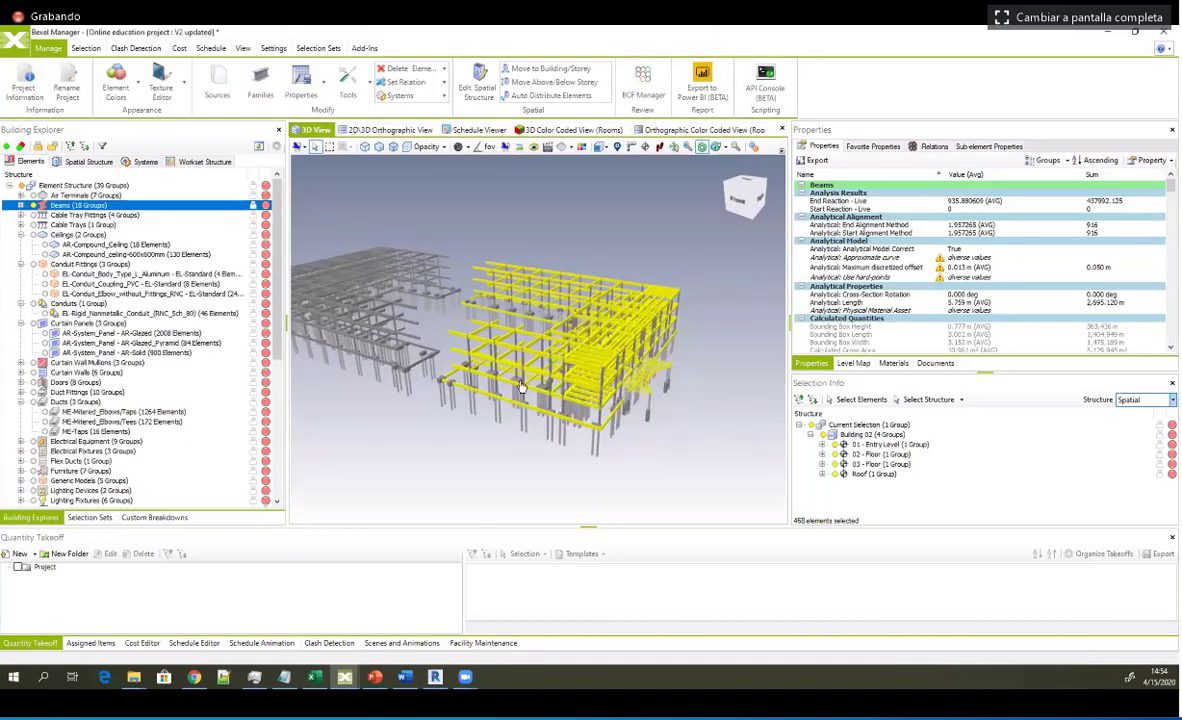
left_click(491, 352)
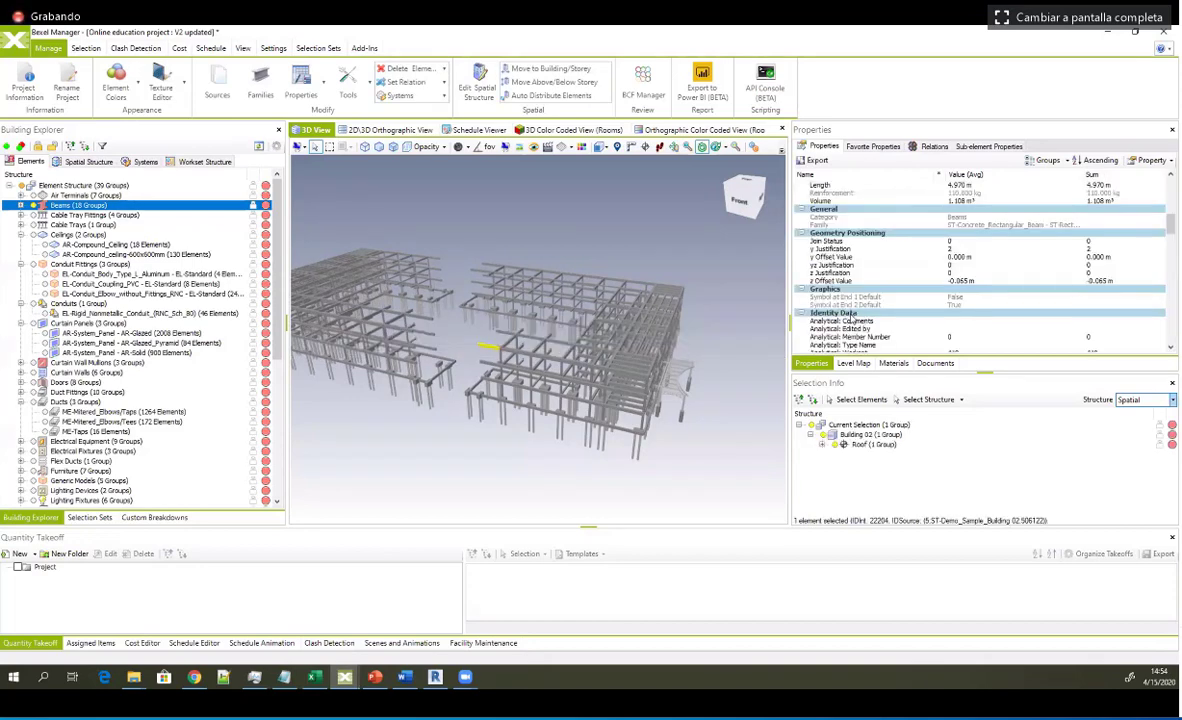
scroll(958, 295, "down", 5)
left_click(958, 290)
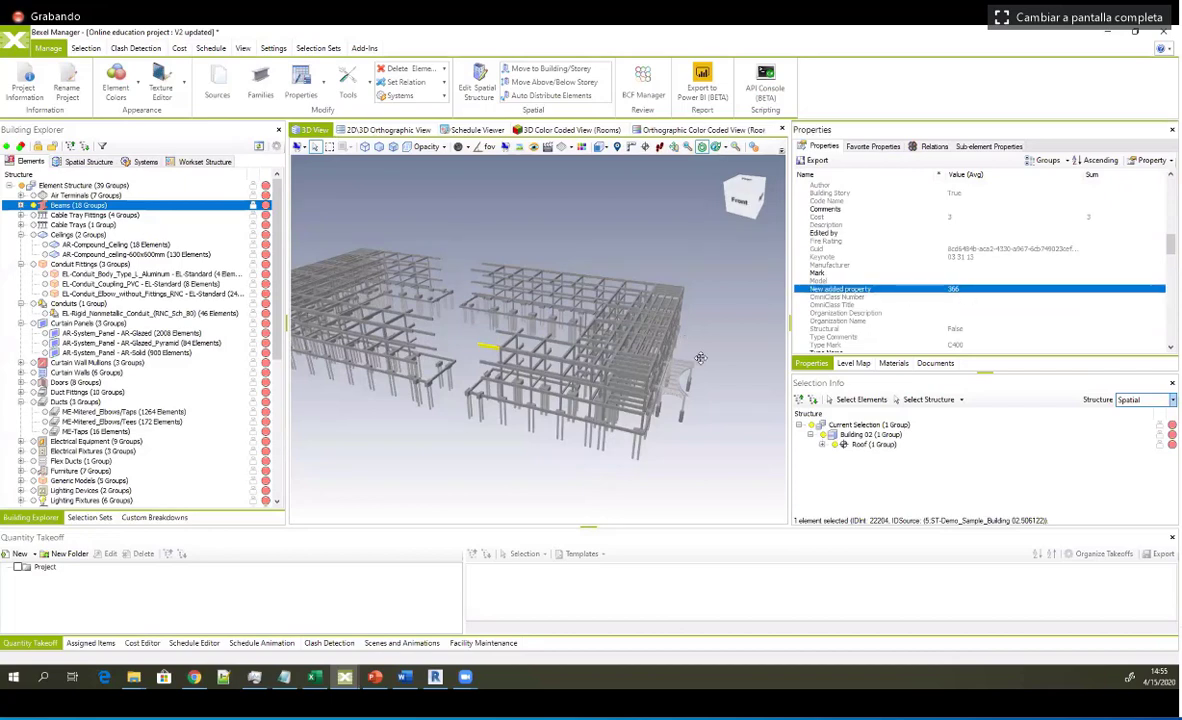
Step: Select another roof-level beam near Building 02's corner and view its properties
left_click_drag(686, 351, 641, 348)
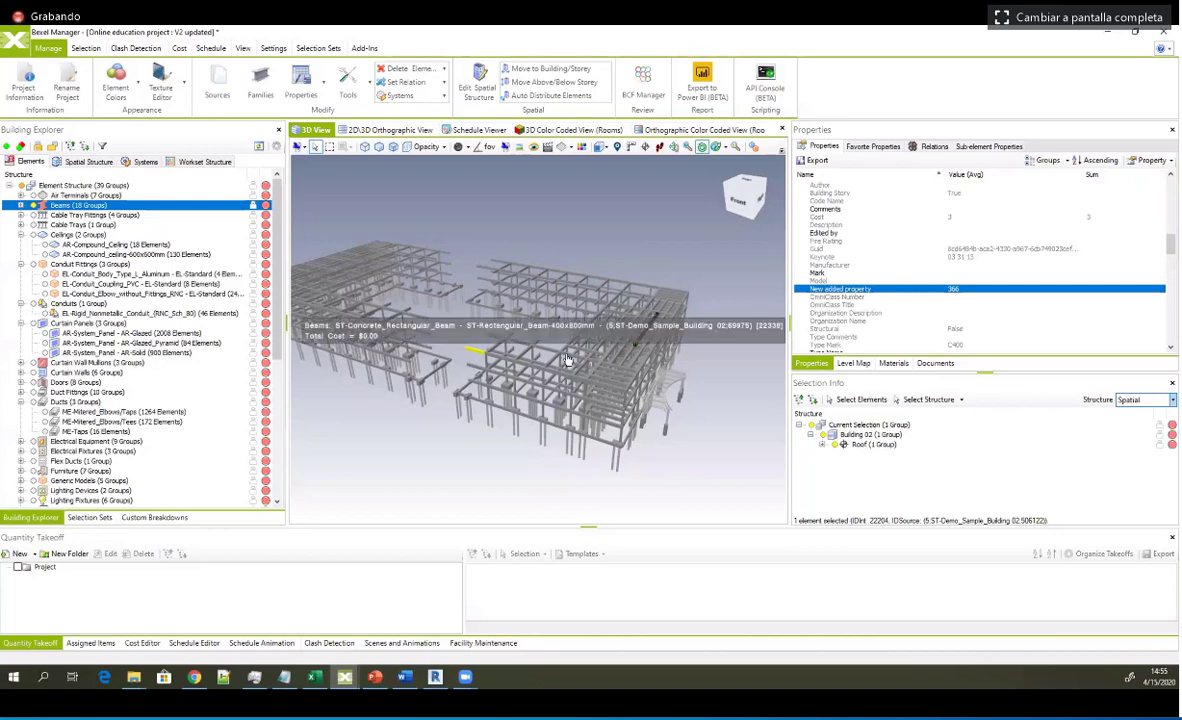
left_click_drag(500, 327, 608, 389)
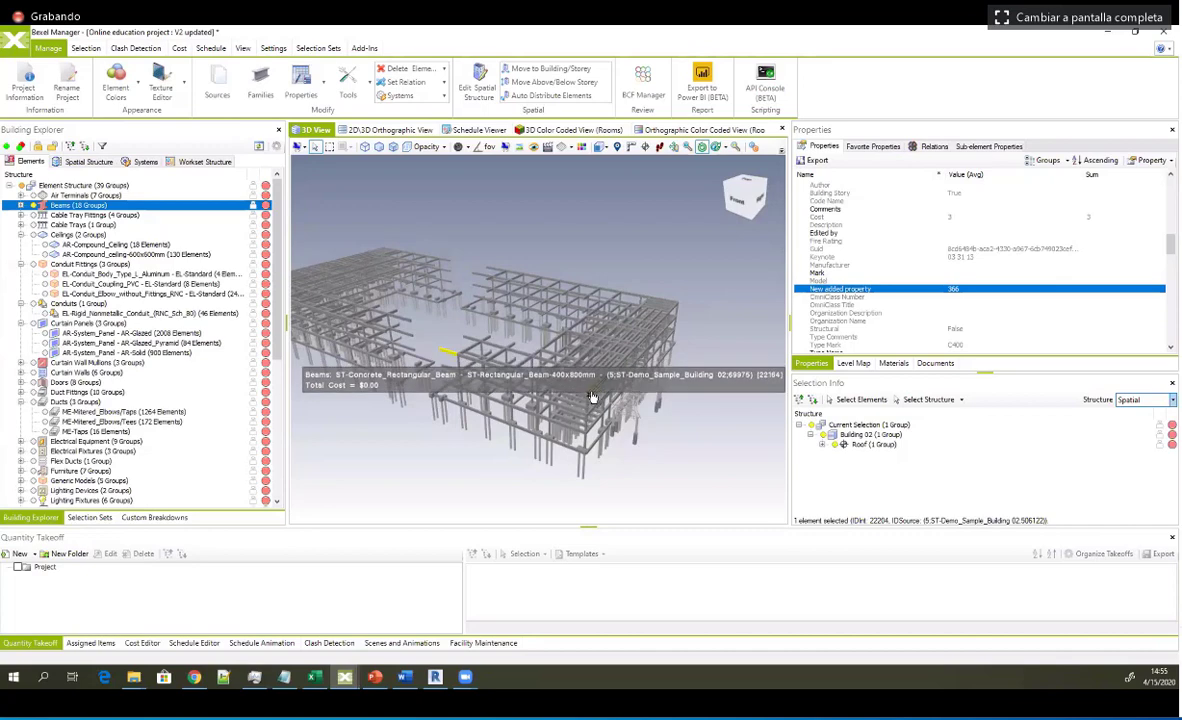
left_click(578, 397)
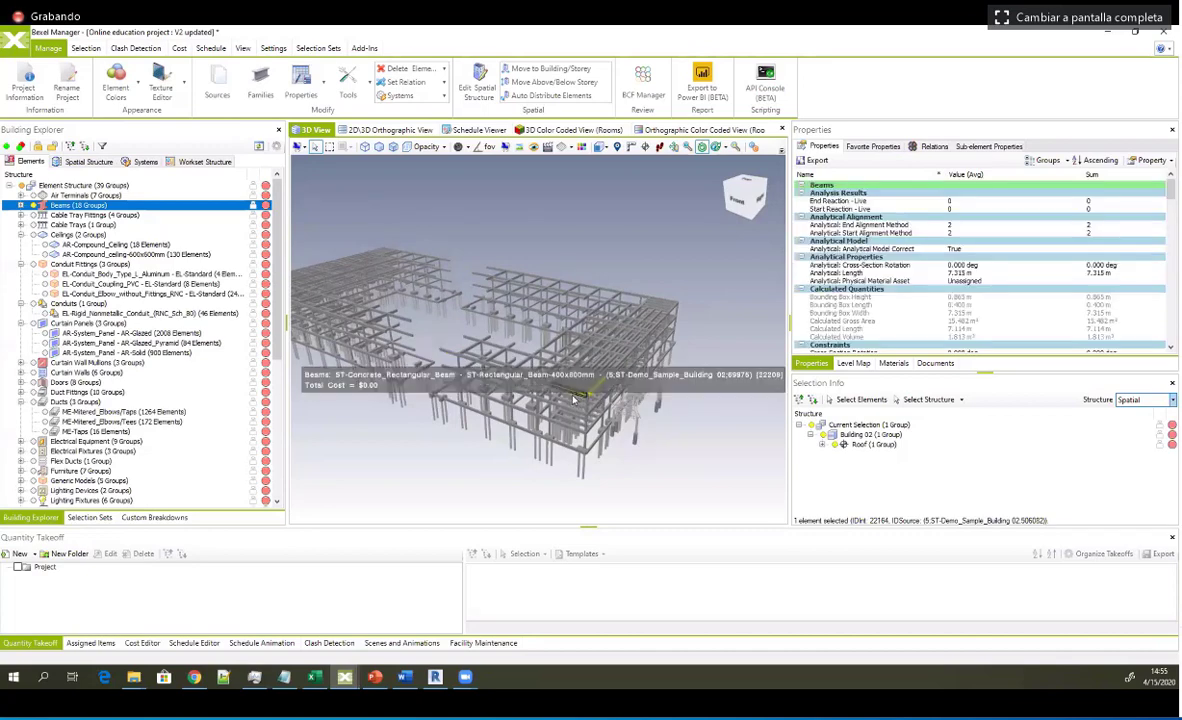
left_click_drag(540, 335, 436, 312)
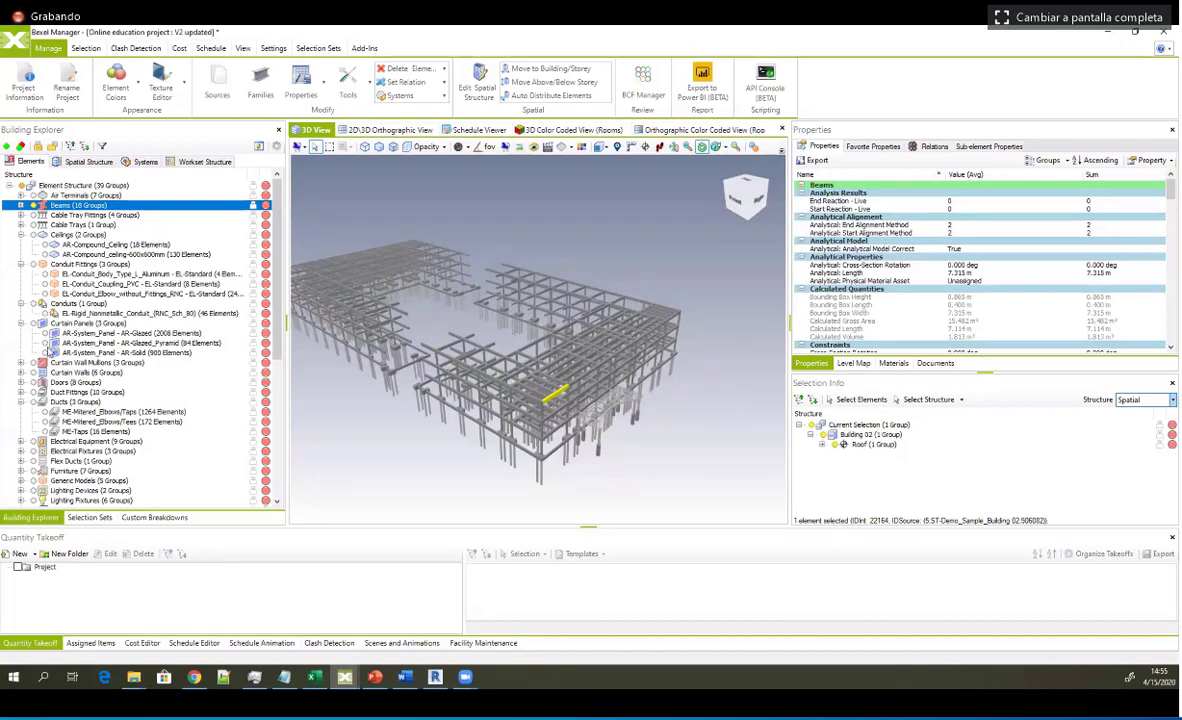
Step: Select the whole Railings category and isolate the selected elements in the 3D view
scroll(50, 352, "down", 8)
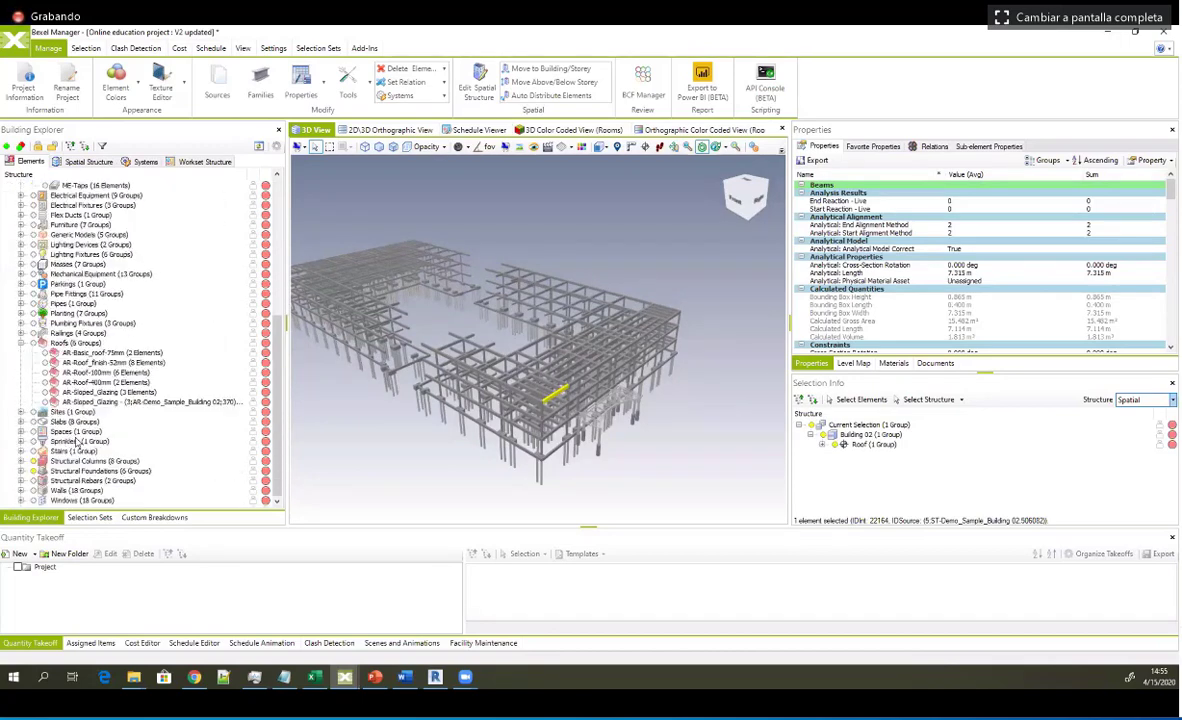
scroll(93, 343, "up", 2)
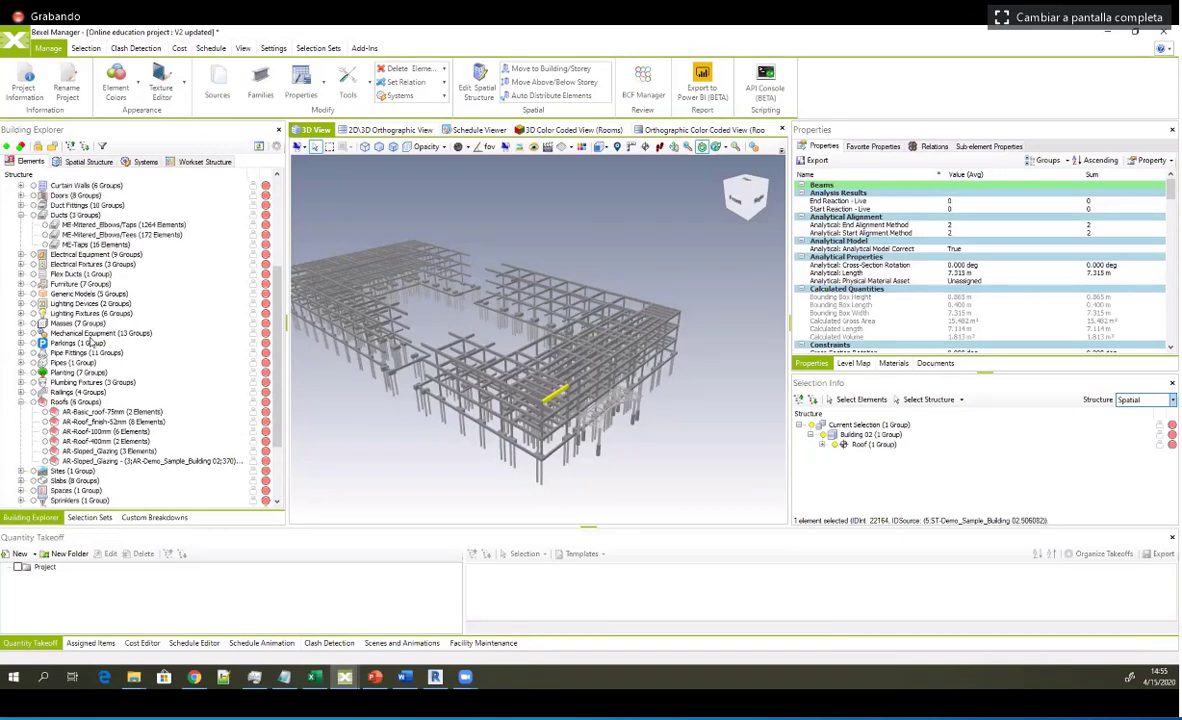
scroll(92, 343, "up", 1)
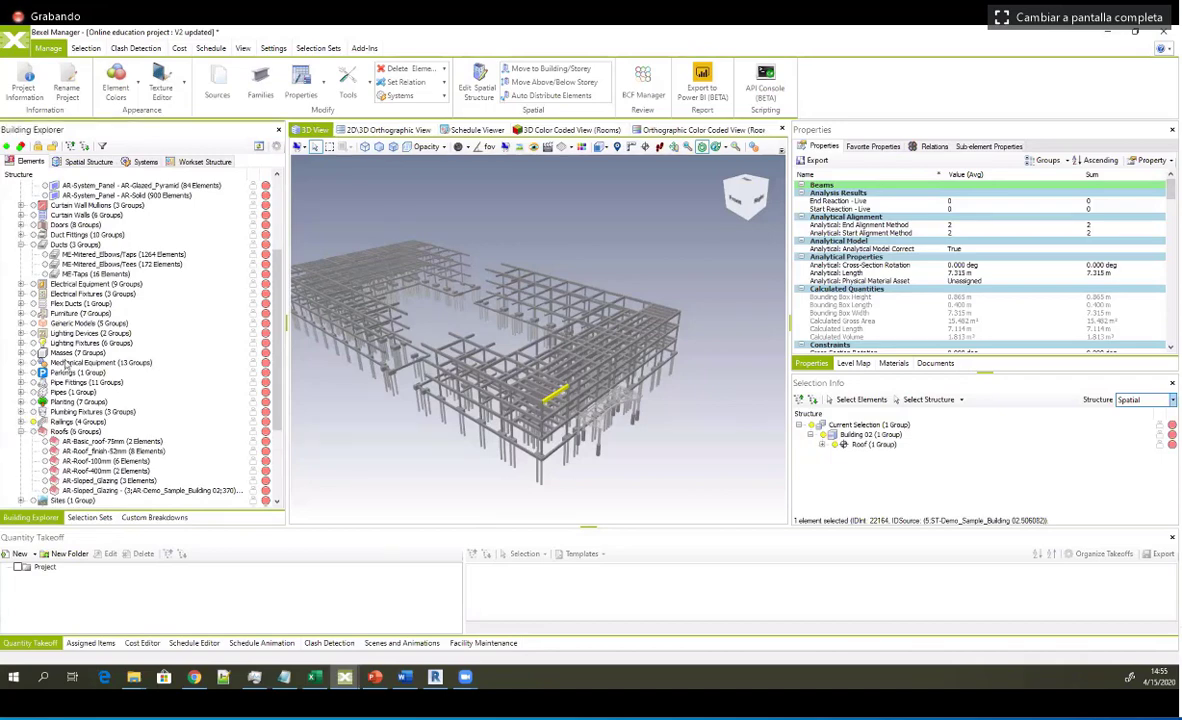
scroll(63, 365, "up", 3)
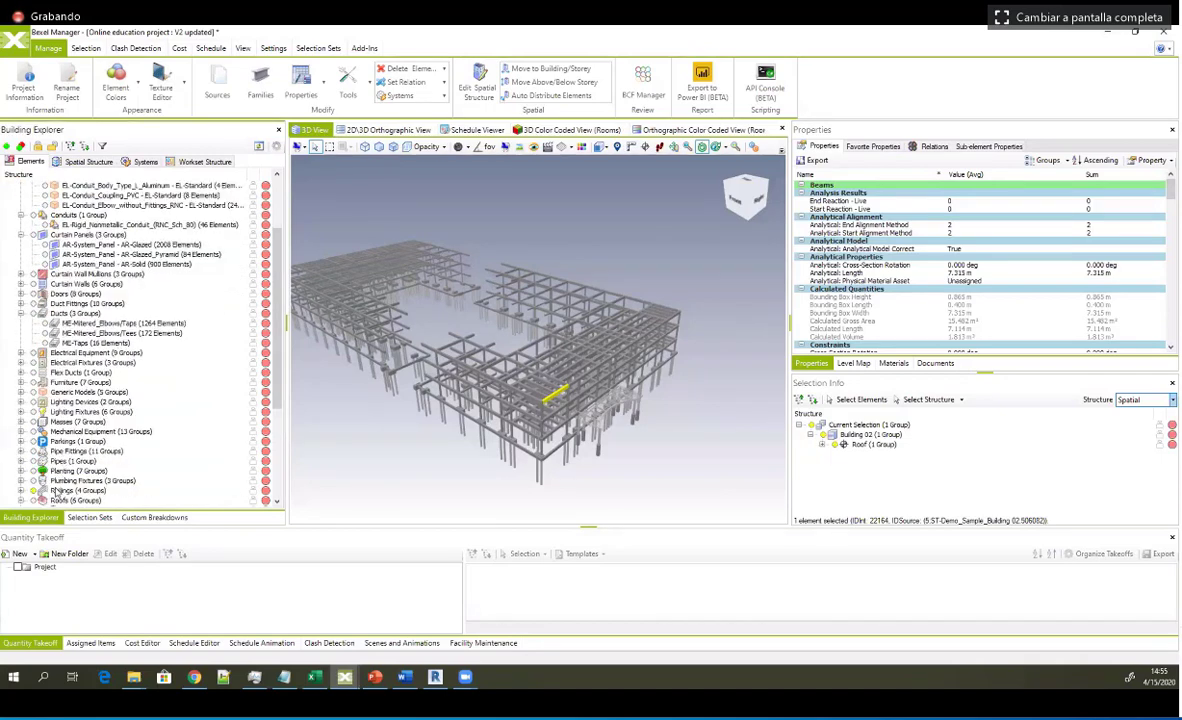
left_click(57, 491)
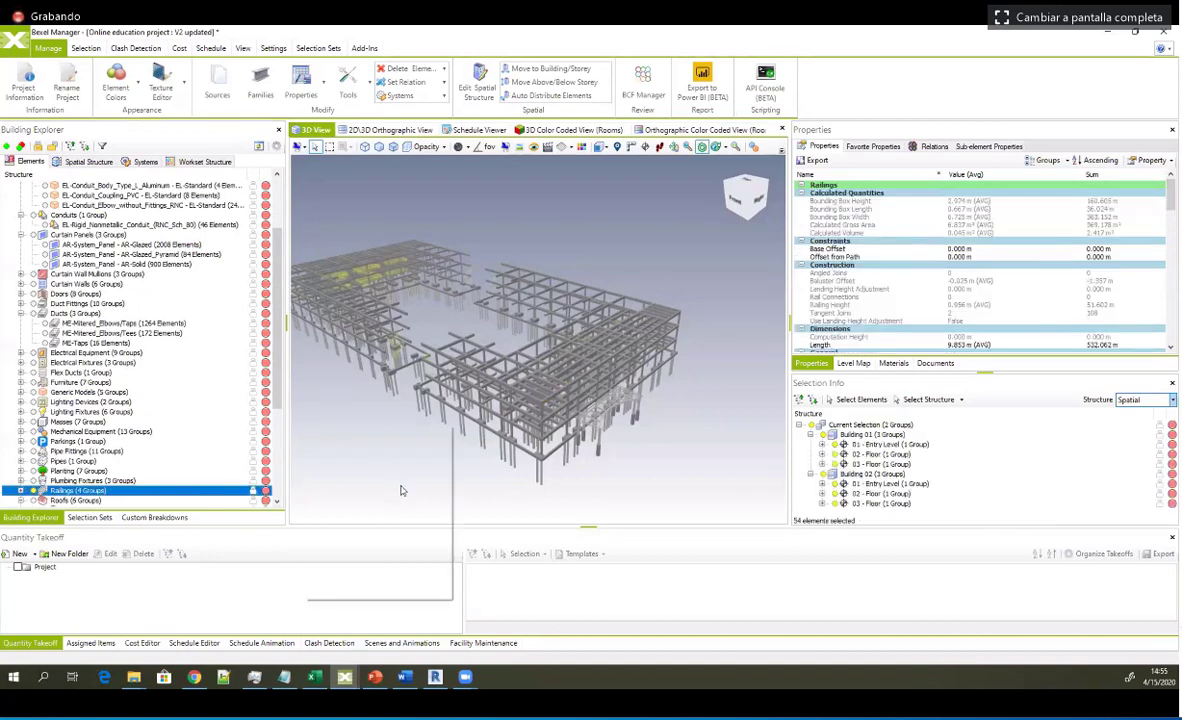
right_click(304, 426)
mouse_move(401, 490)
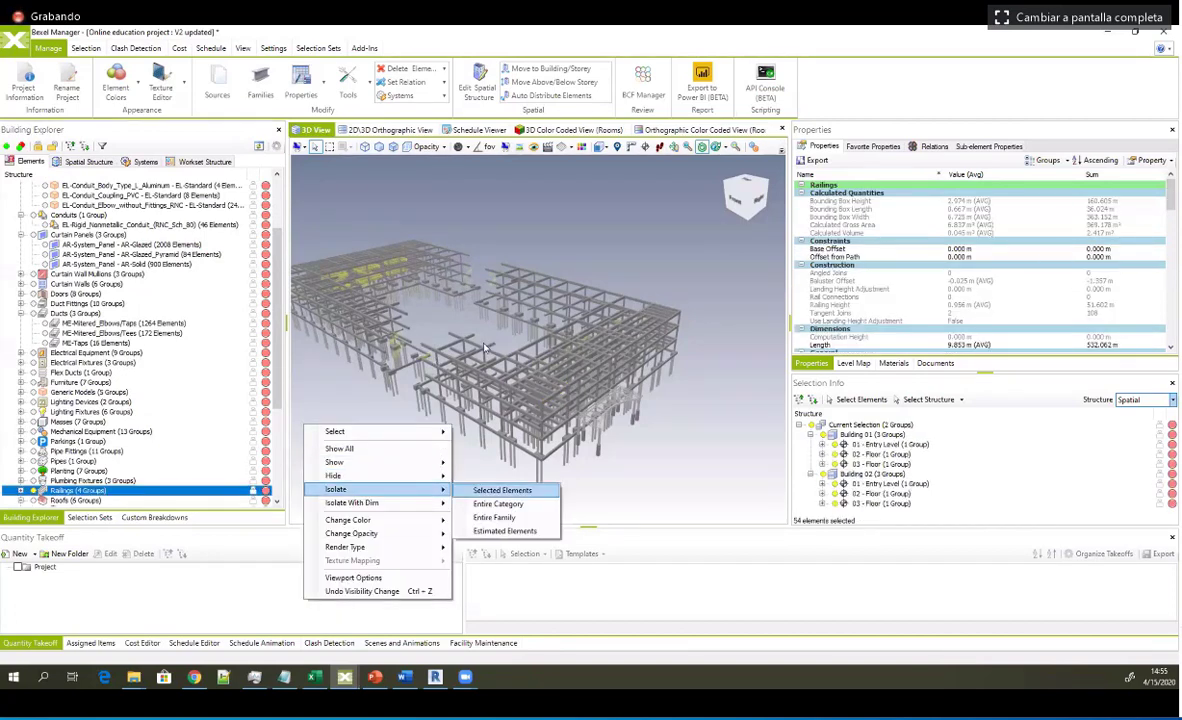
left_click(502, 490)
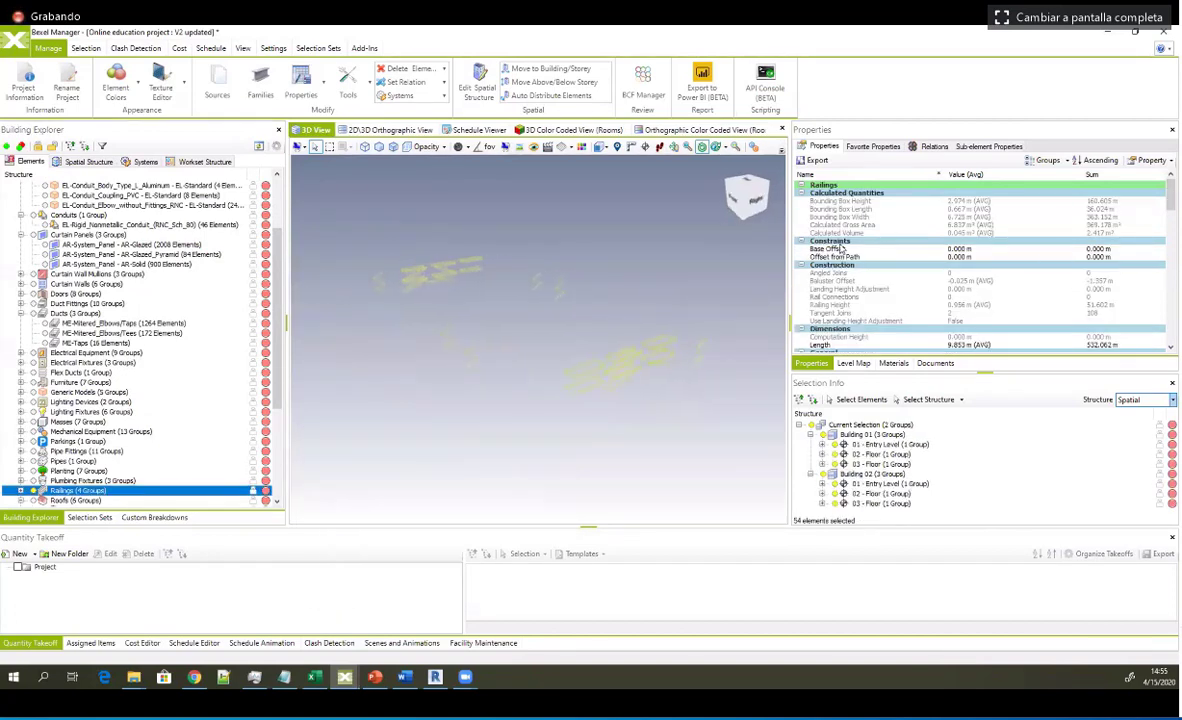
Step: Check the Length and other dimension properties of the selected railings
scroll(840, 249, "down", 2)
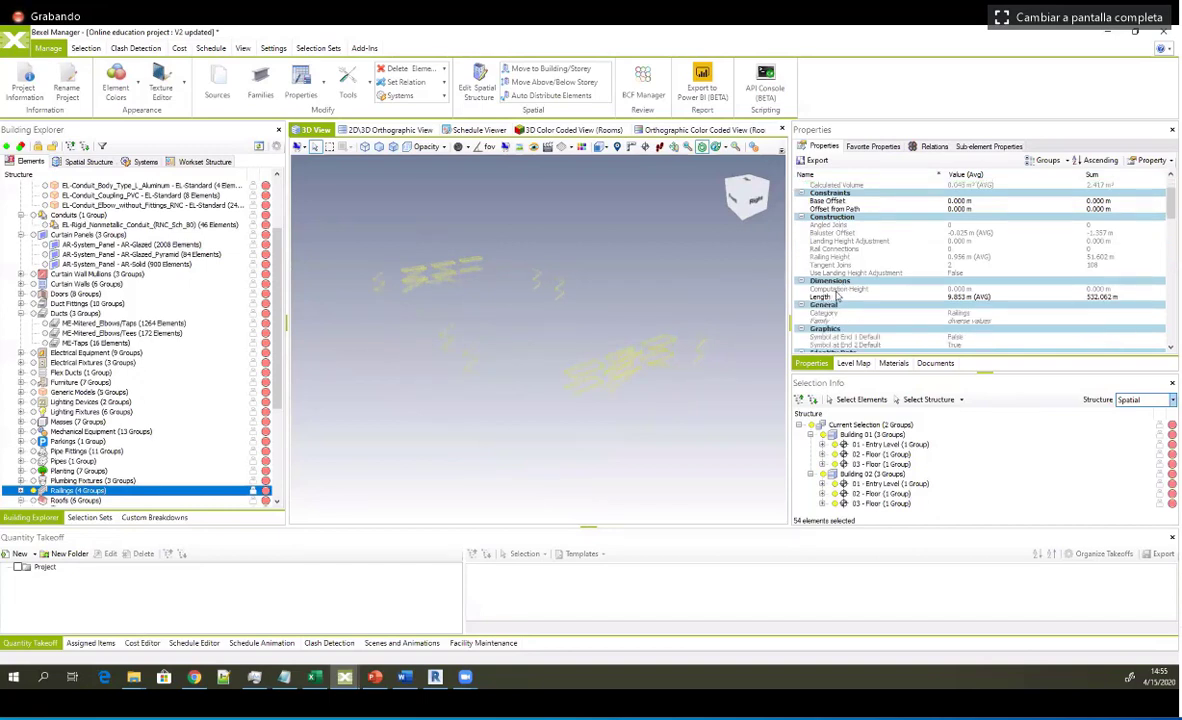
left_click(838, 296)
scroll(850, 288, "down", 2)
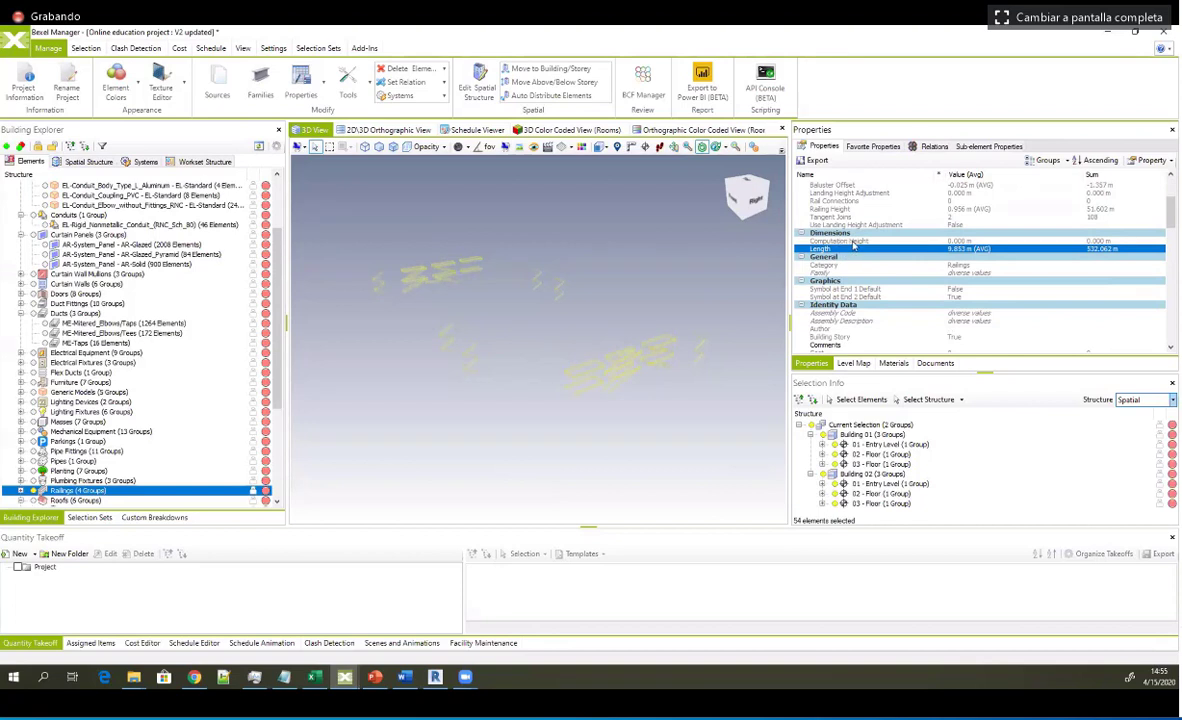
key("Up")
key("Down")
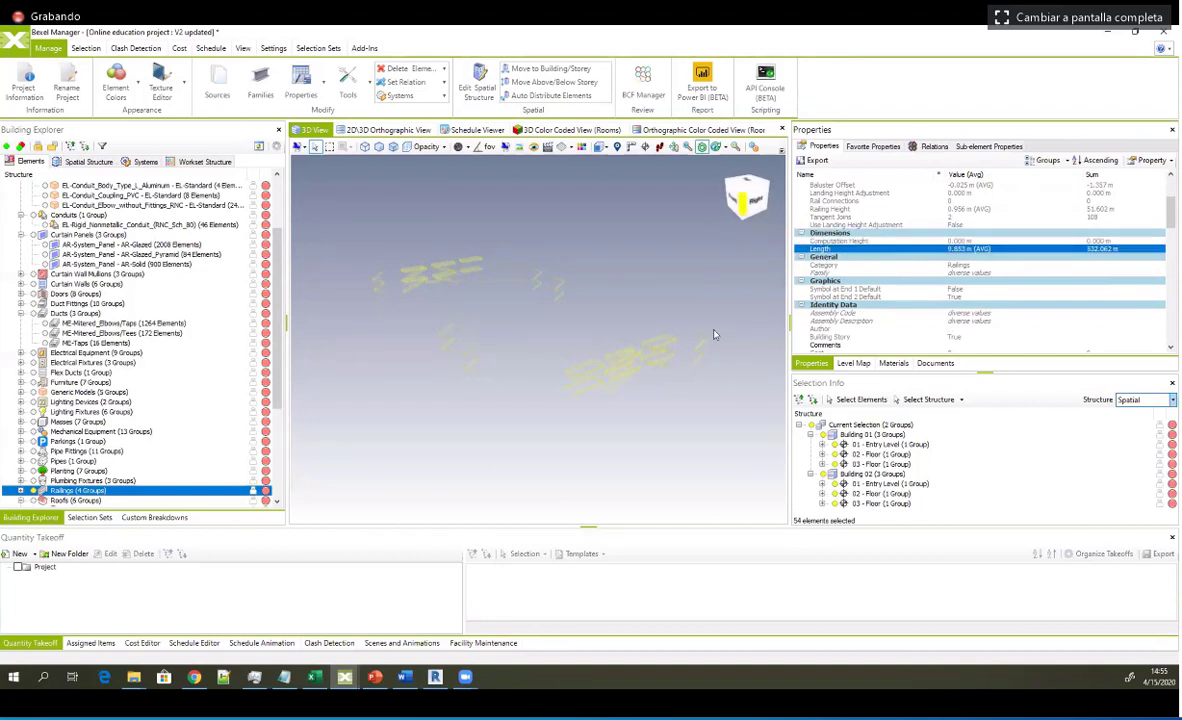
middle_click_drag(567, 427, 550, 437)
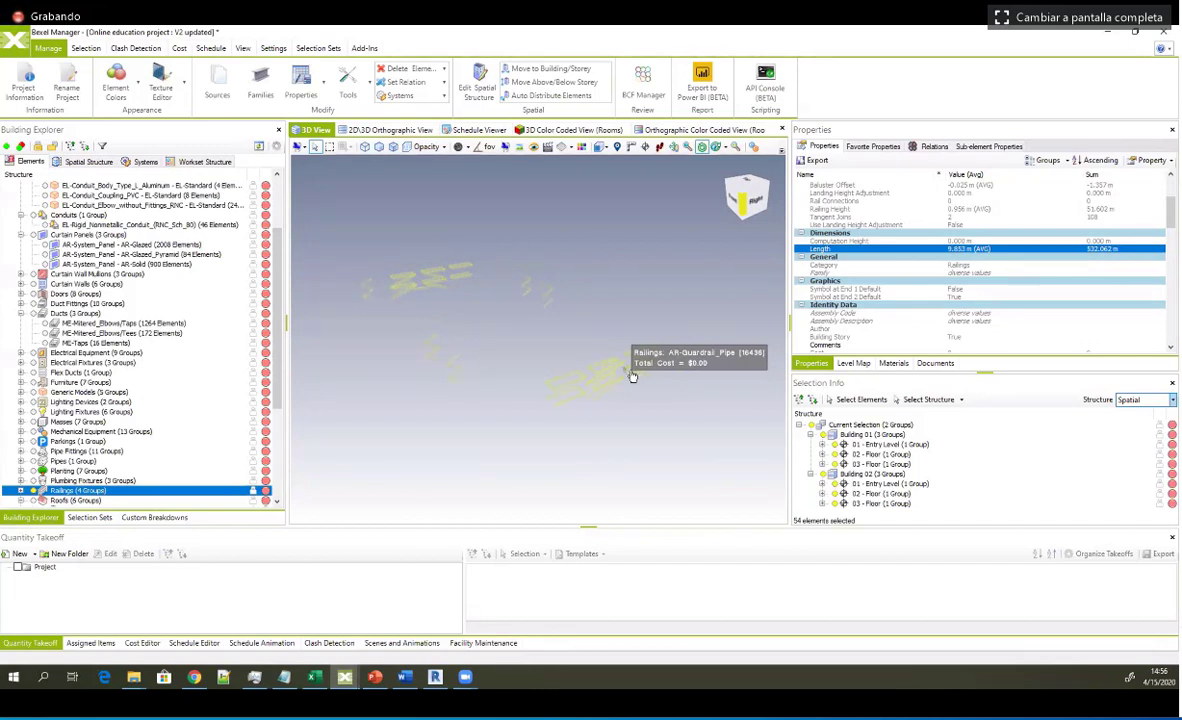
Step: Define a new property for the railings named "Railing area" in the group "Railing added" with the Area type
left_click(1130, 36)
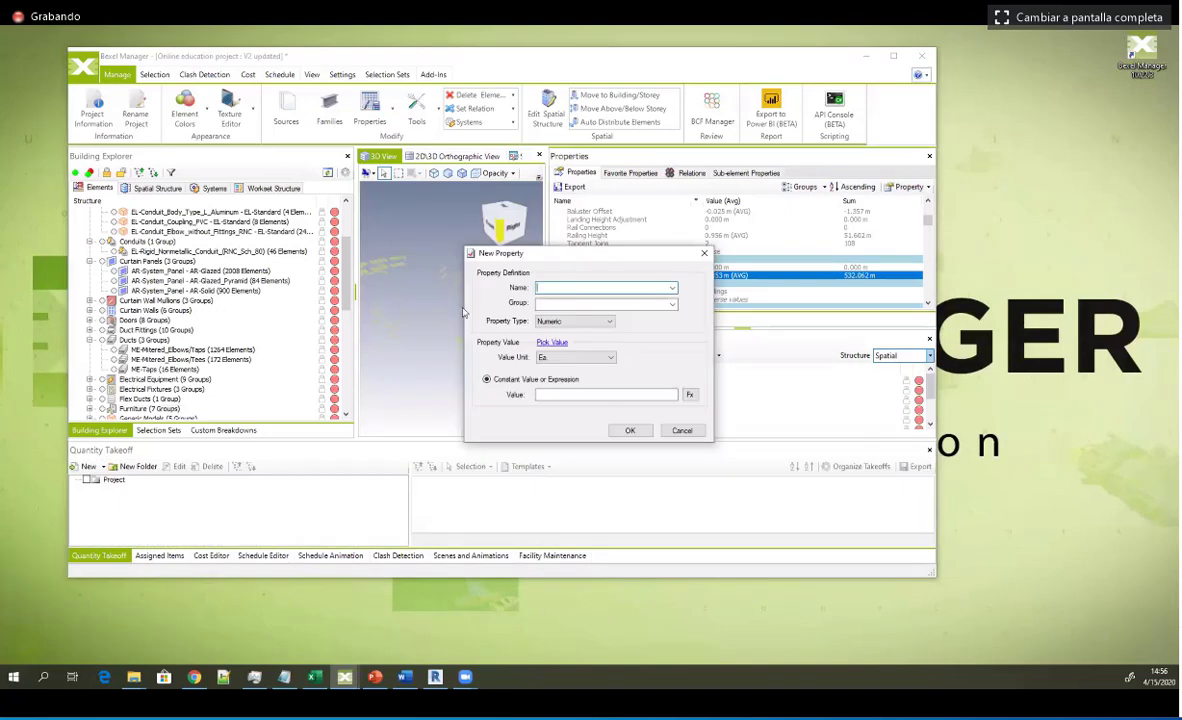
left_click_drag(527, 260, 653, 260)
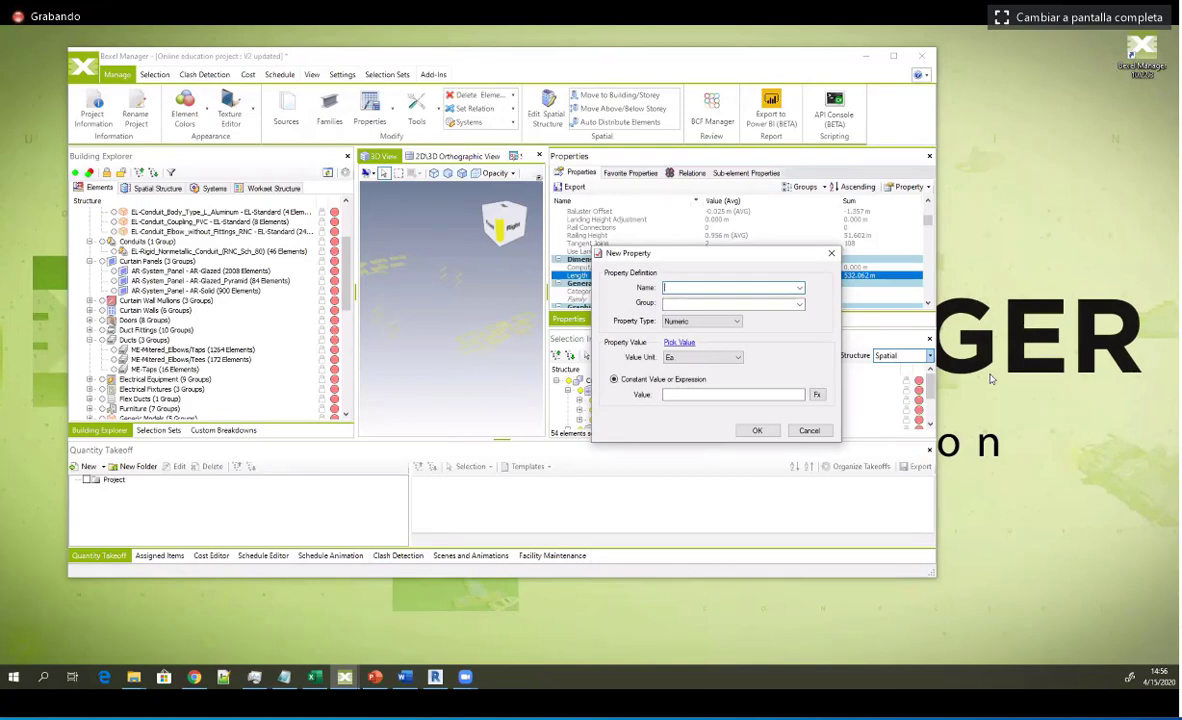
type("P")
key("BackSpace")
type("iling area")
left_click(799, 305)
left_click(755, 302)
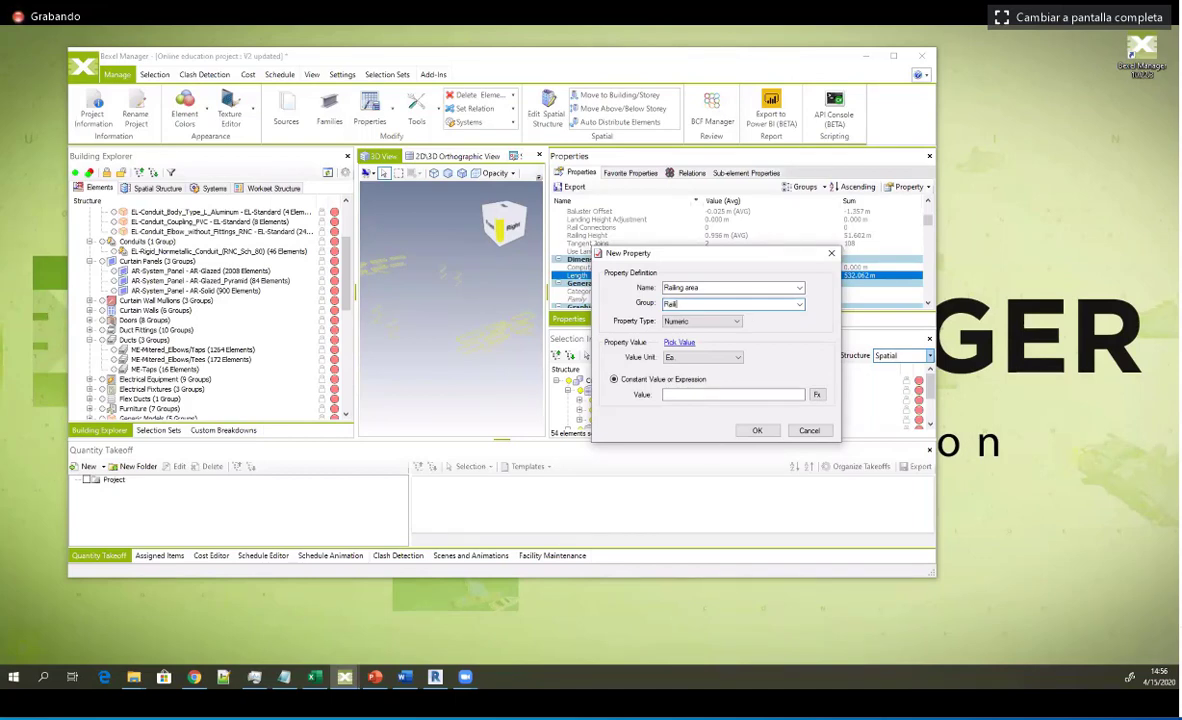
type("ing added")
left_click(700, 321)
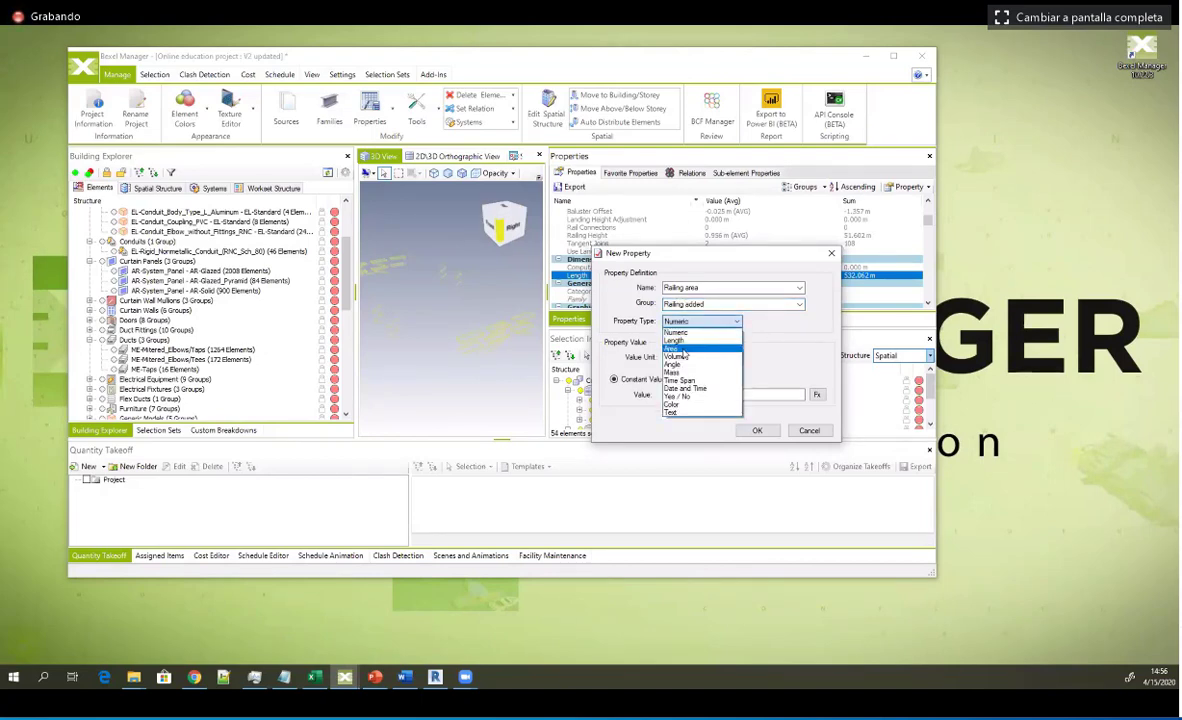
left_click(670, 348)
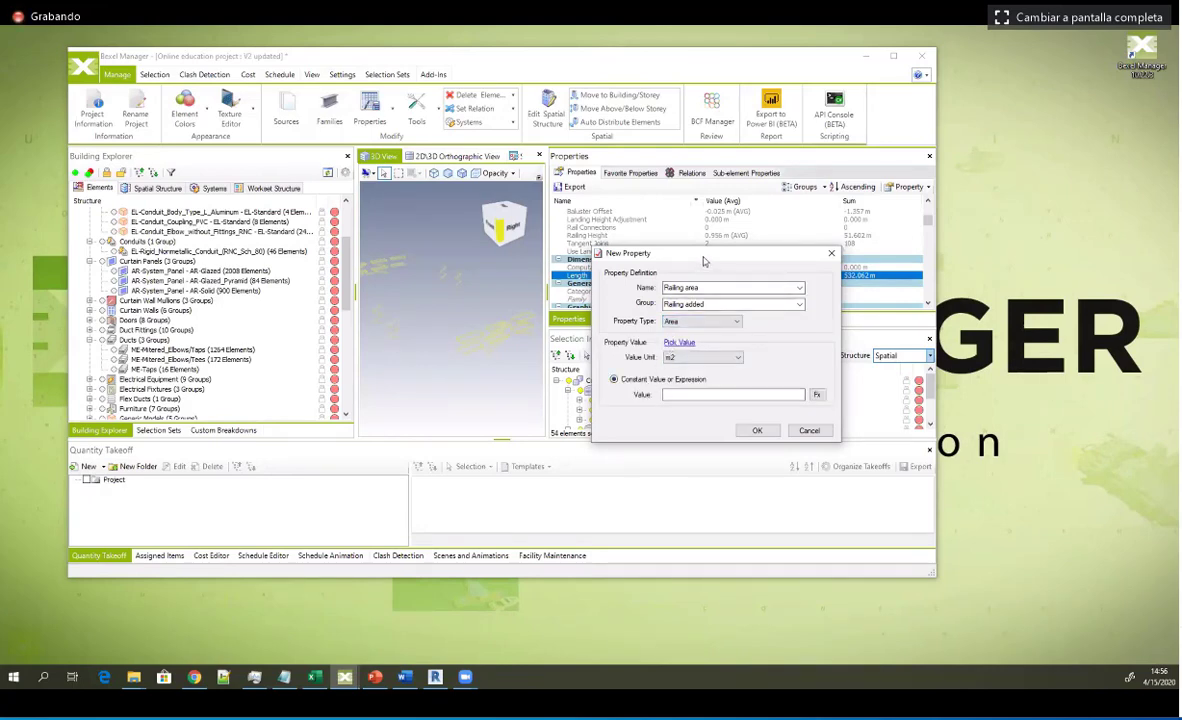
Step: Start a value expression for the Railing area property with the element's Length property
left_click_drag(700, 253, 355, 249)
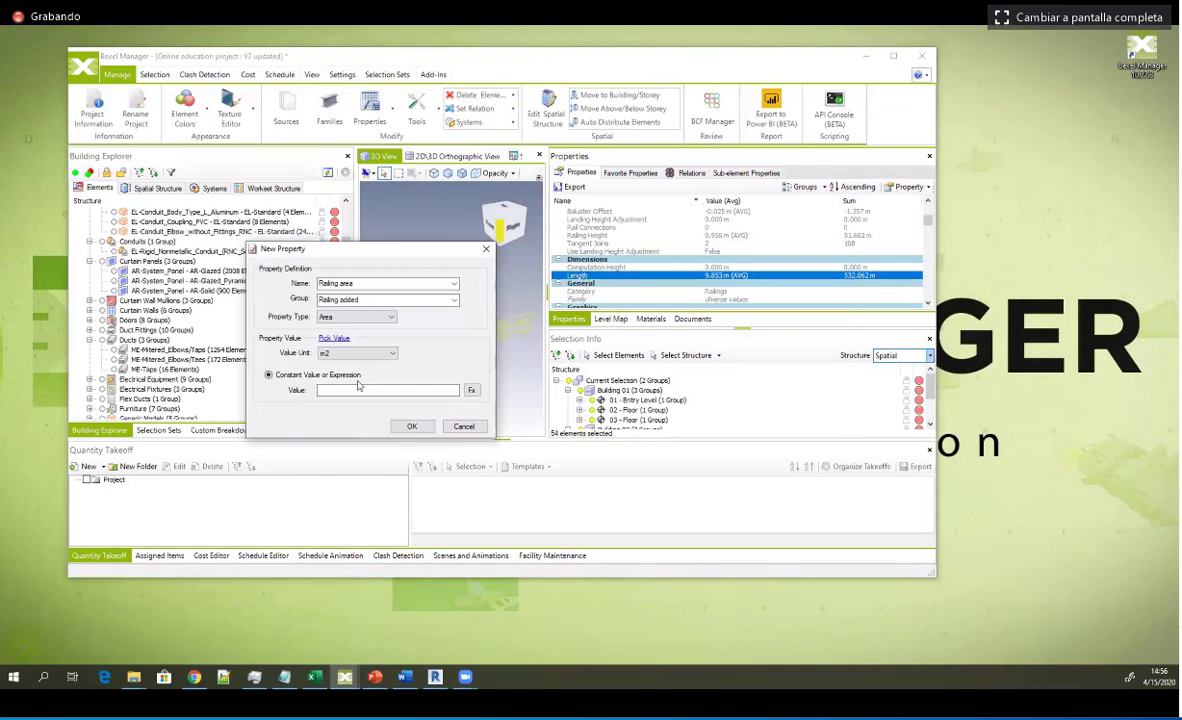
left_click(345, 390)
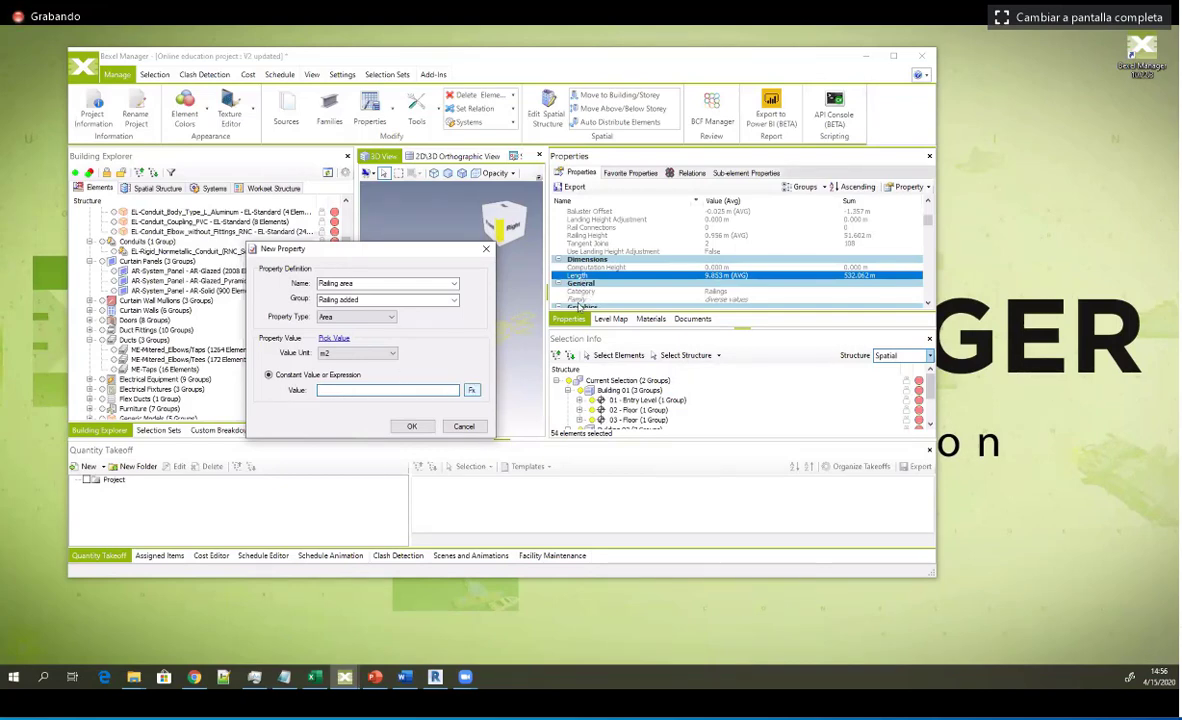
left_click(472, 390)
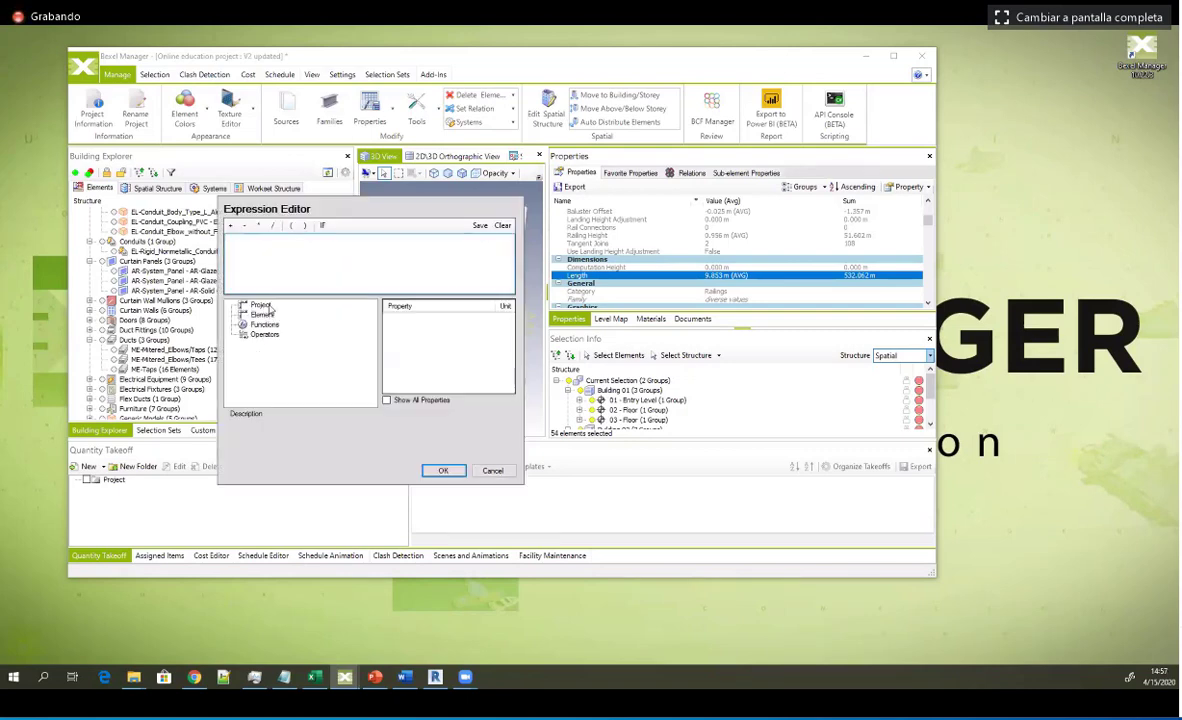
left_click(265, 306)
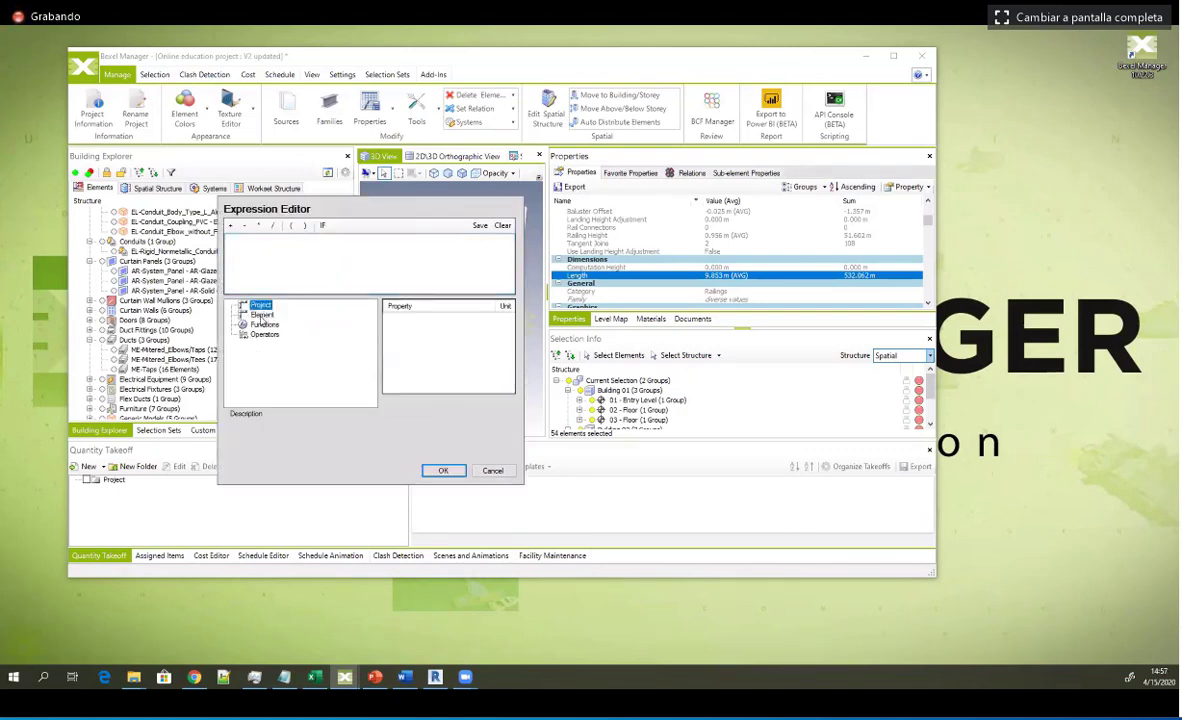
left_click(261, 315)
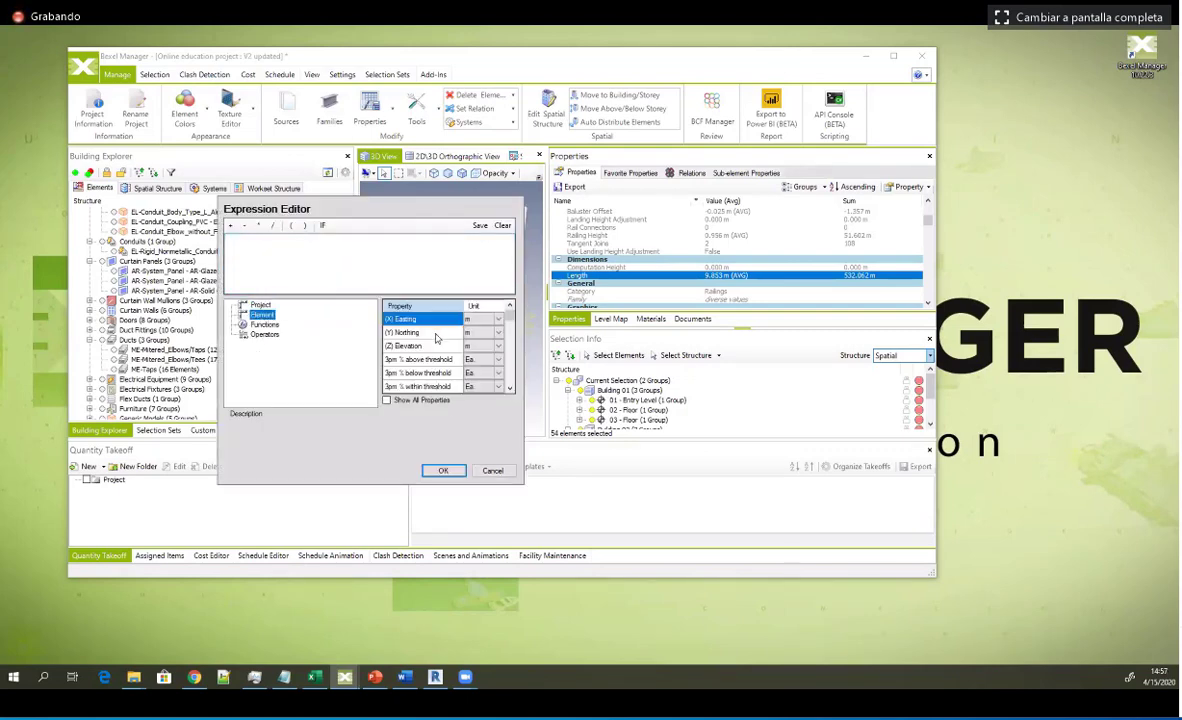
left_click_drag(509, 318, 510, 342)
scroll(509, 352, "down", 2)
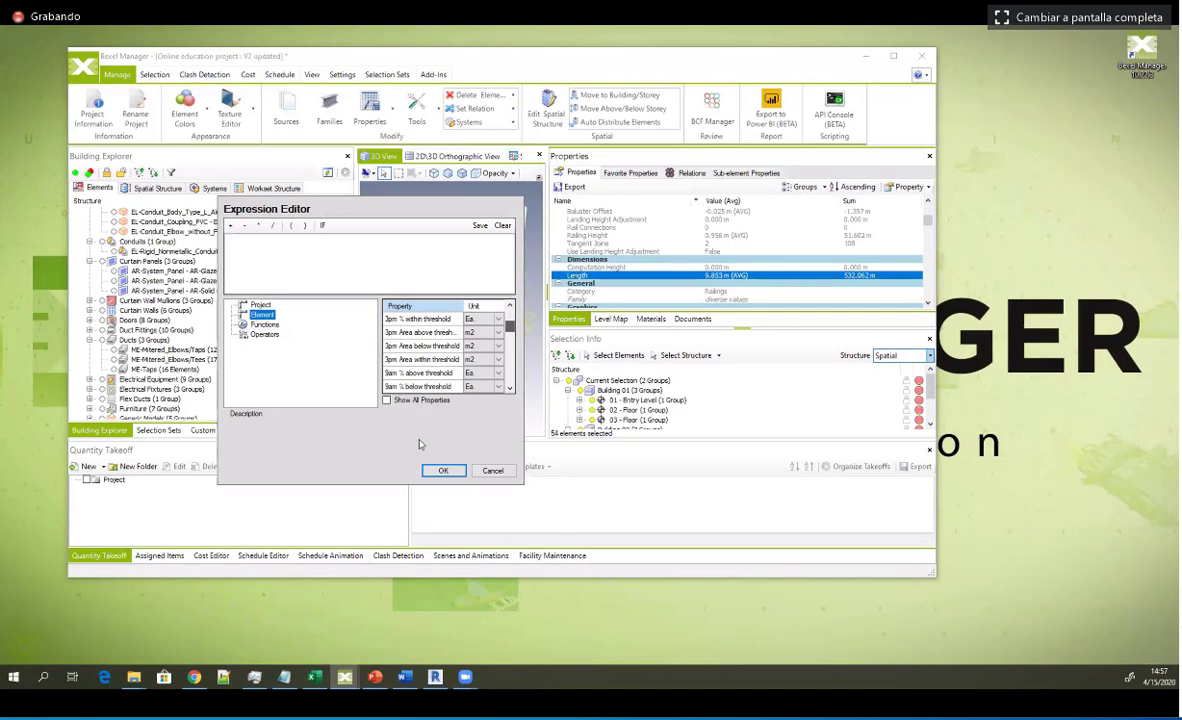
scroll(250, 246, "down", 3)
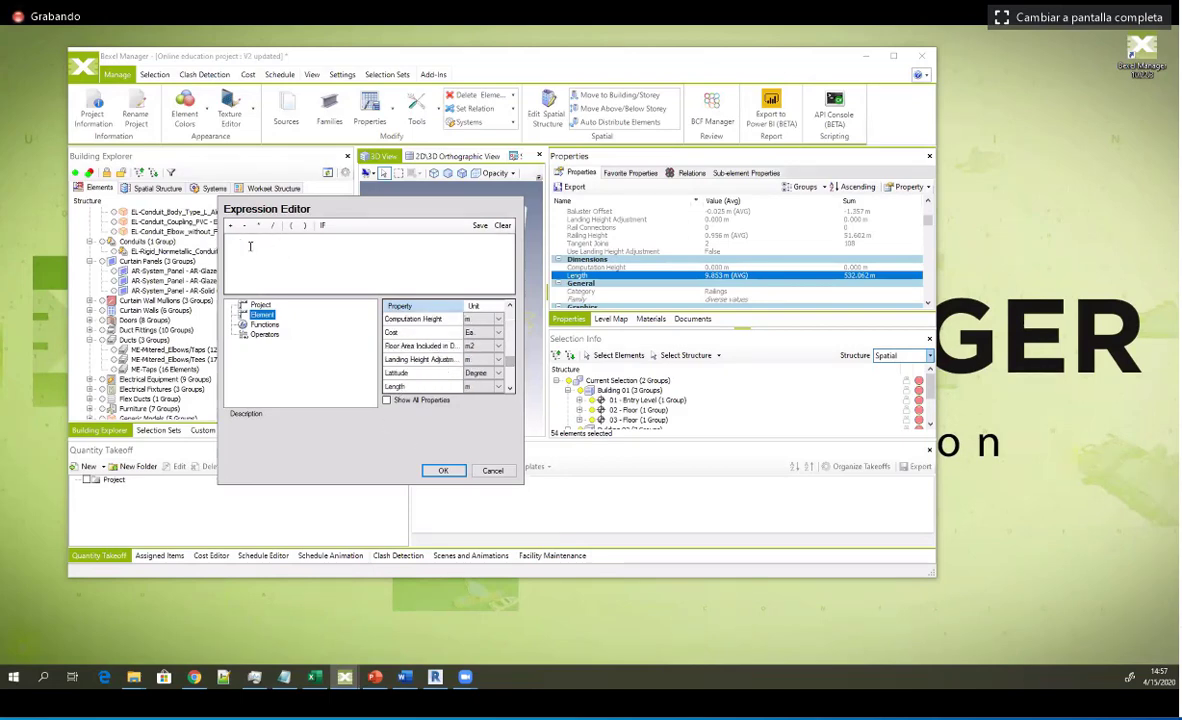
double_click(423, 386)
left_click(259, 242)
left_click(259, 242)
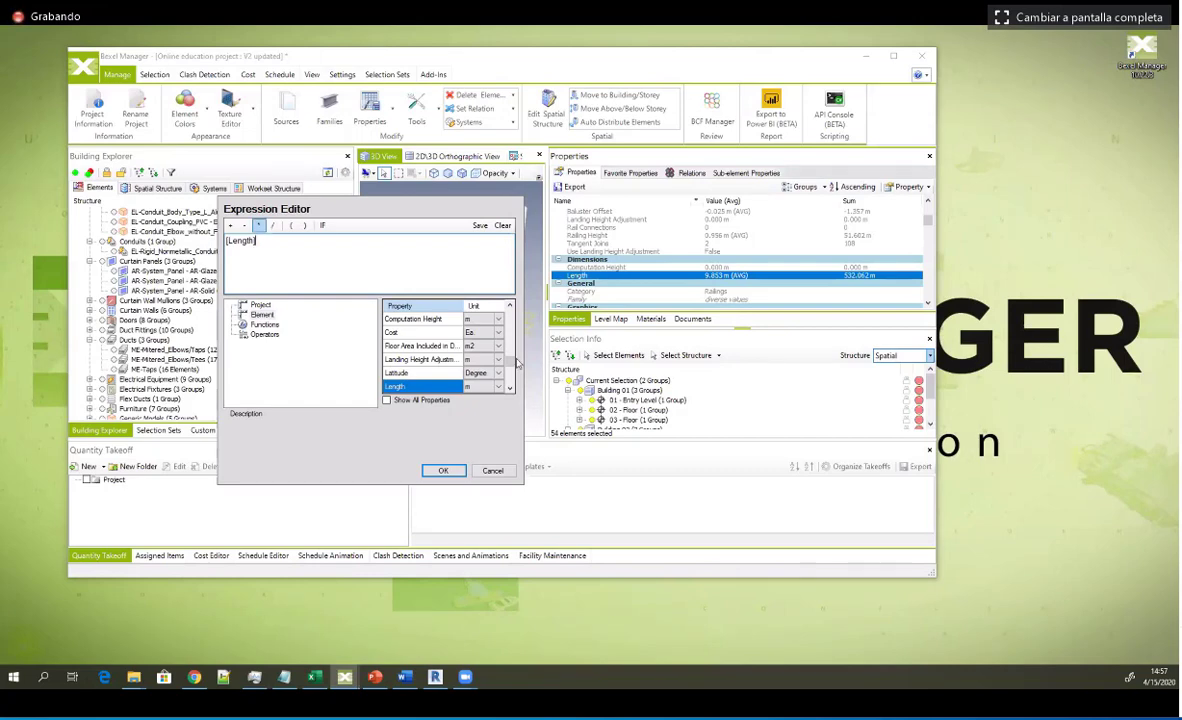
Step: Complete the expression as [Length]*[Railing Height] and create the Railing area property
left_click(259, 225)
scroll(513, 376, "down", 2)
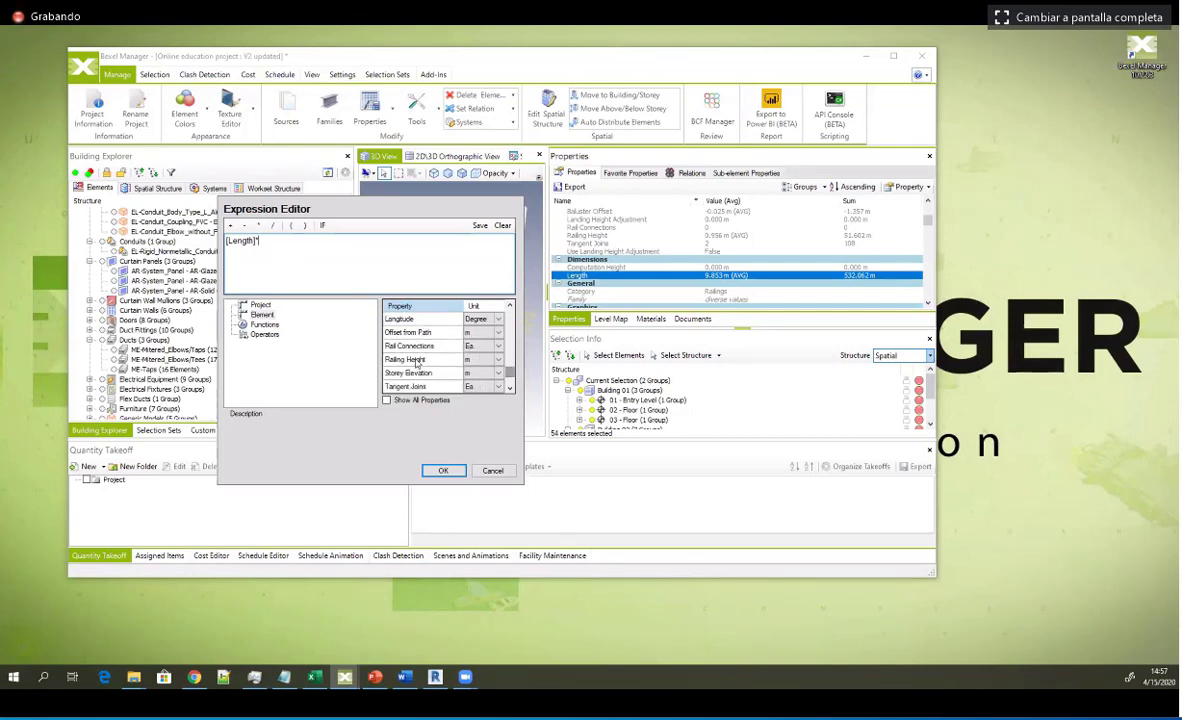
double_click(405, 359)
left_click(443, 470)
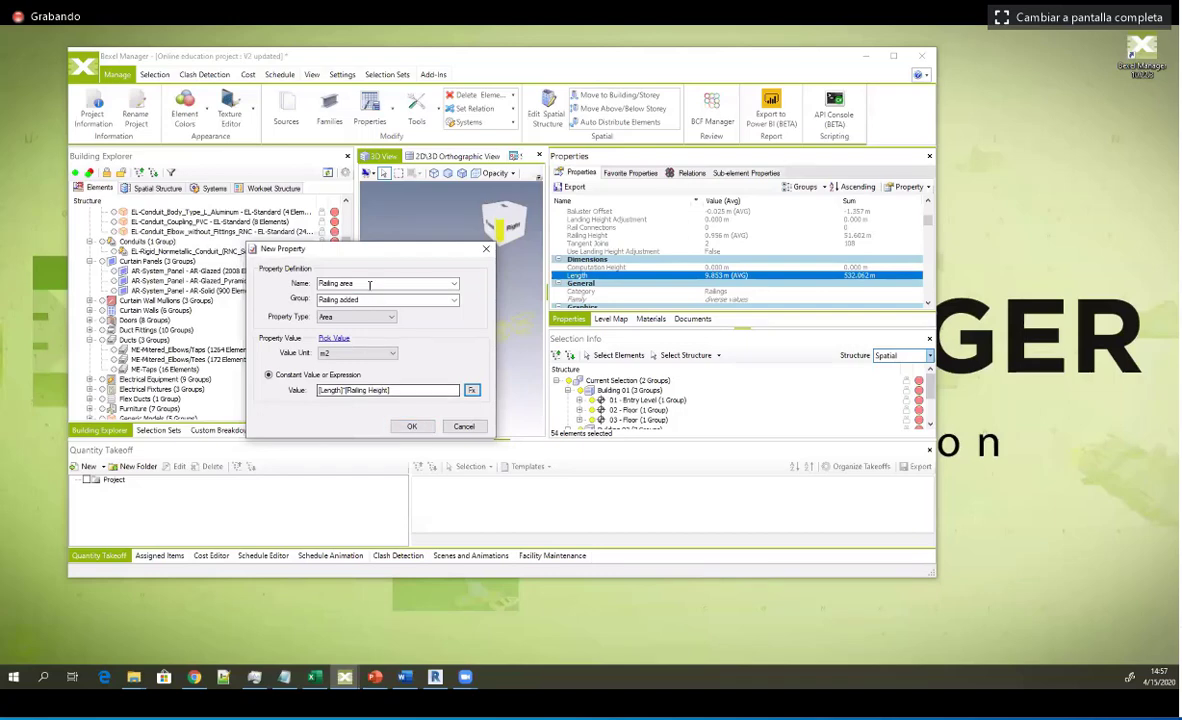
left_click(361, 283)
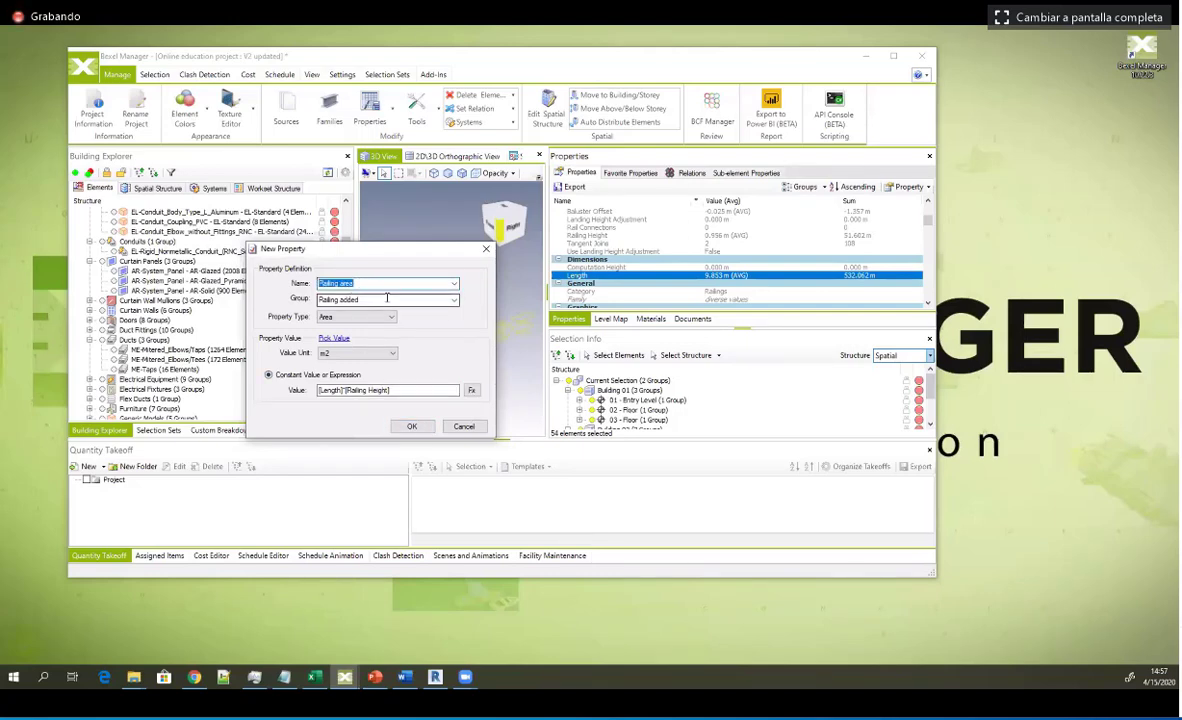
left_click(411, 426)
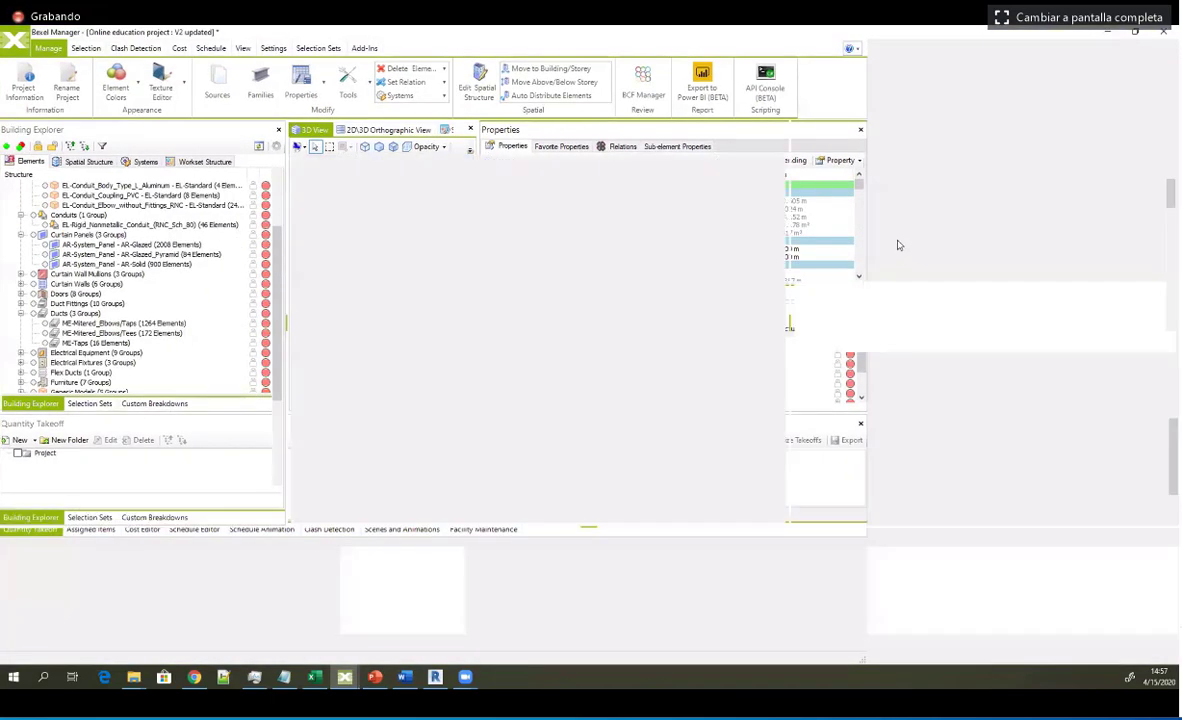
Step: Maximize the Bexel Manager window and check the Railing area value under Railing added for all railings
double_click(824, 52)
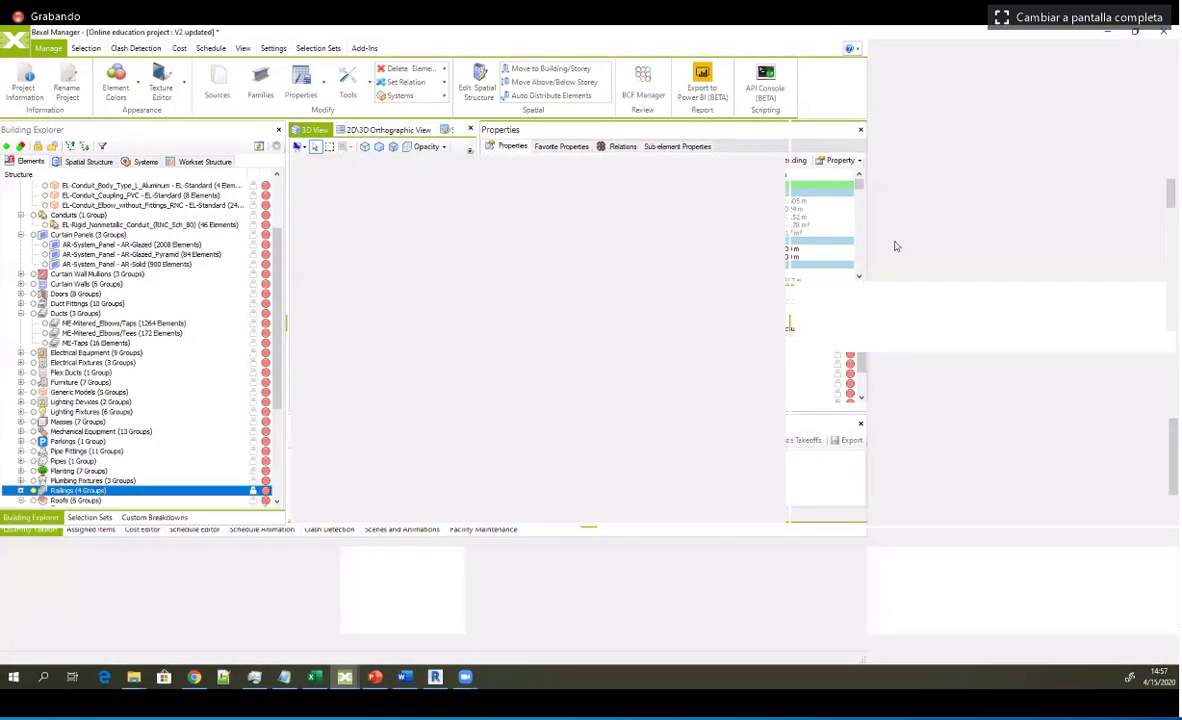
scroll(852, 262, "down", 10)
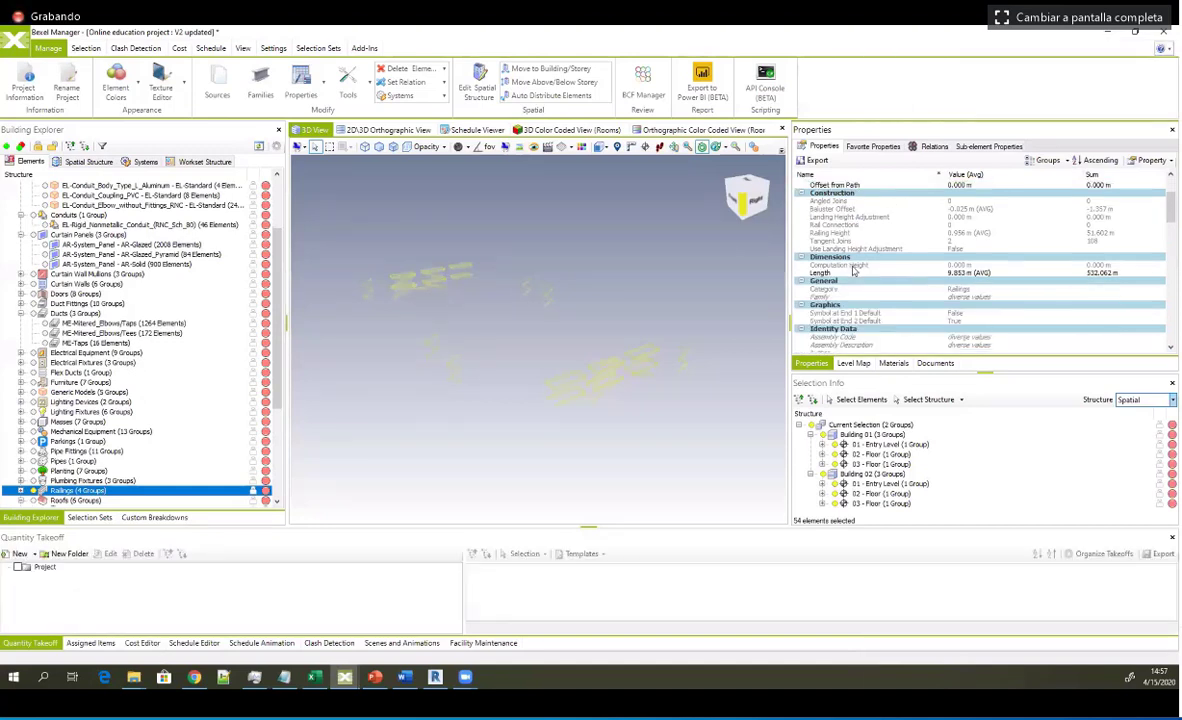
scroll(855, 273, "down", 8)
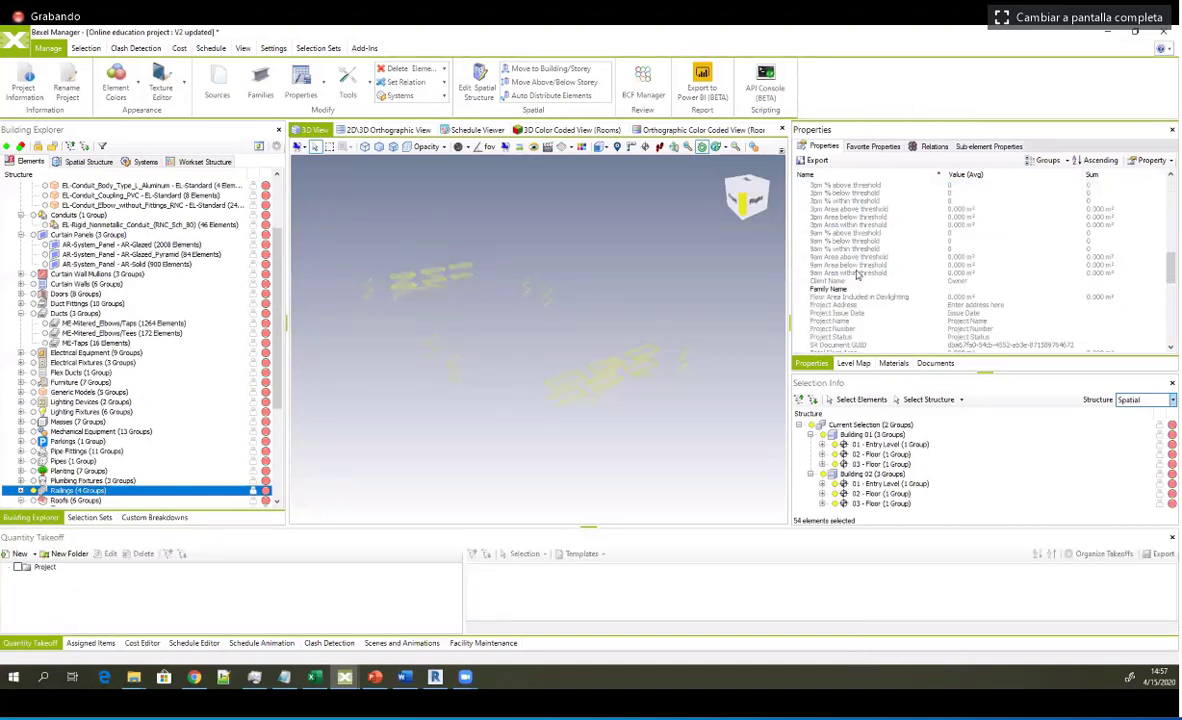
left_click(843, 297)
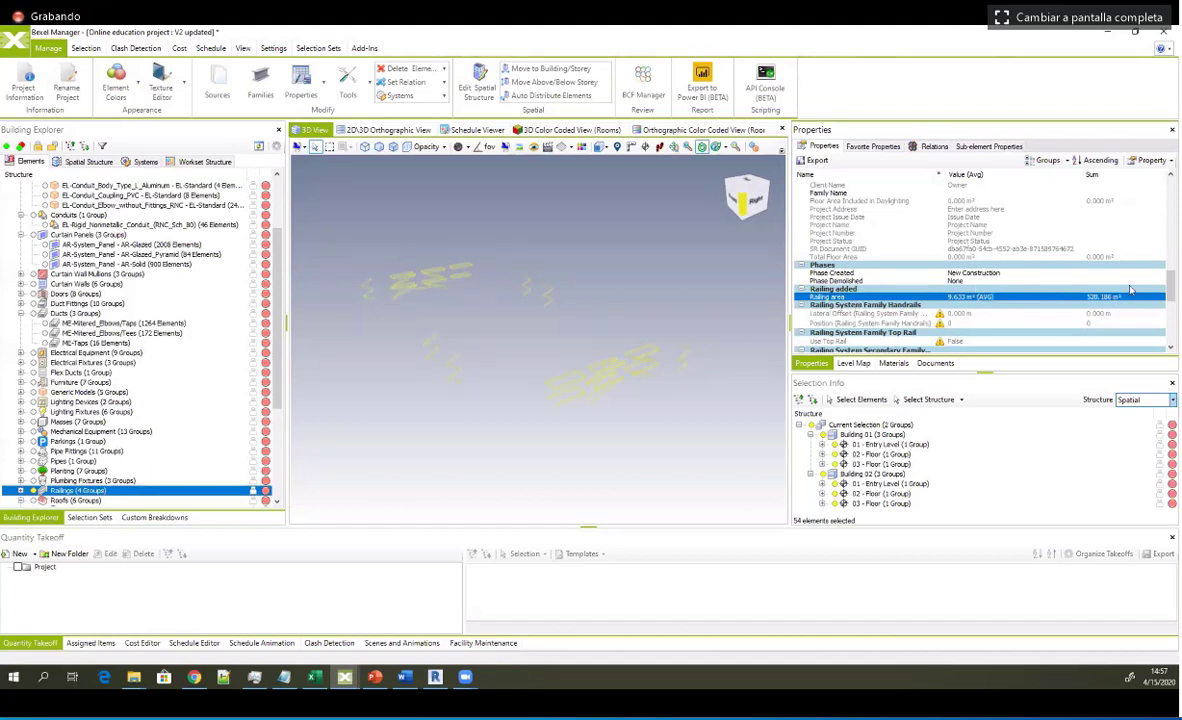
Step: Select a single railing on Building 02's third floor and check its Railing area value
left_click(640, 350)
scroll(895, 286, "down", 9)
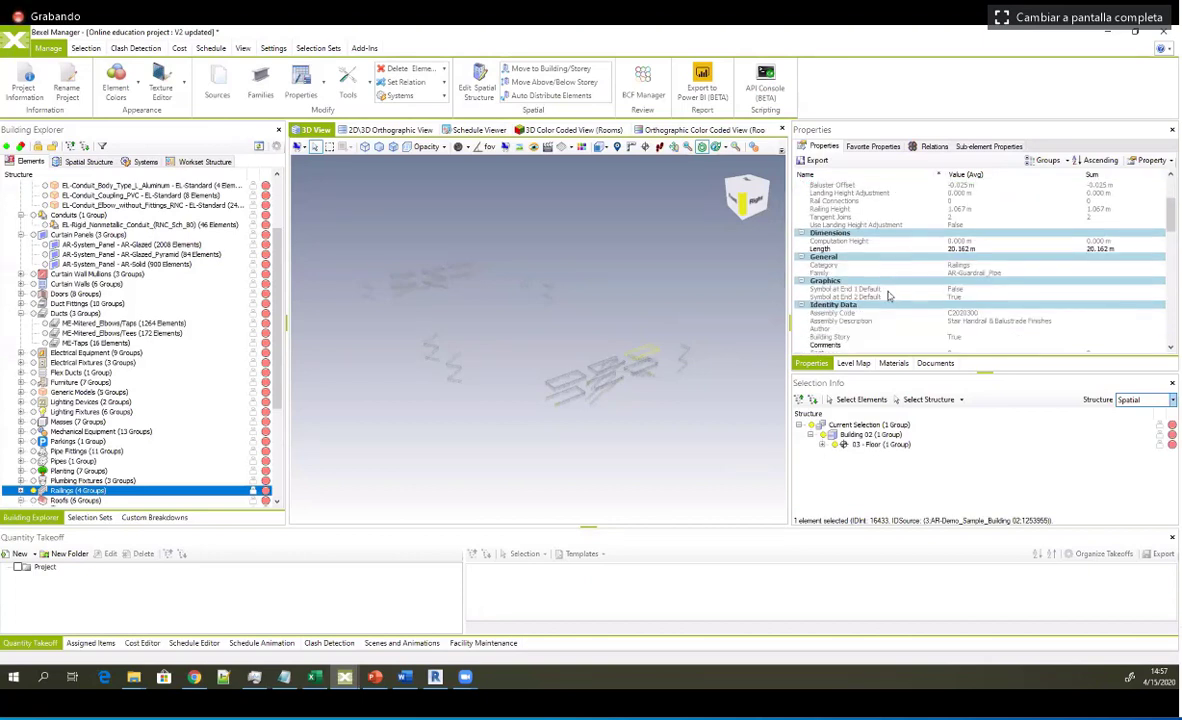
scroll(884, 300, "down", 12)
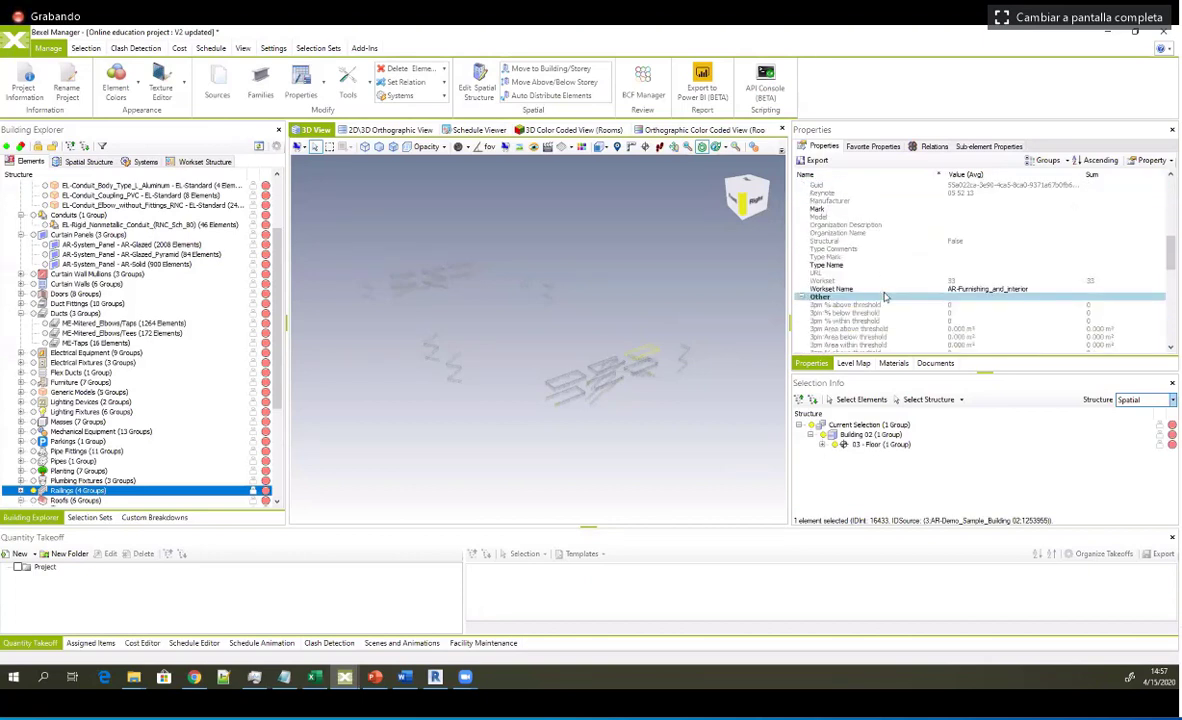
scroll(884, 297, "down", 5)
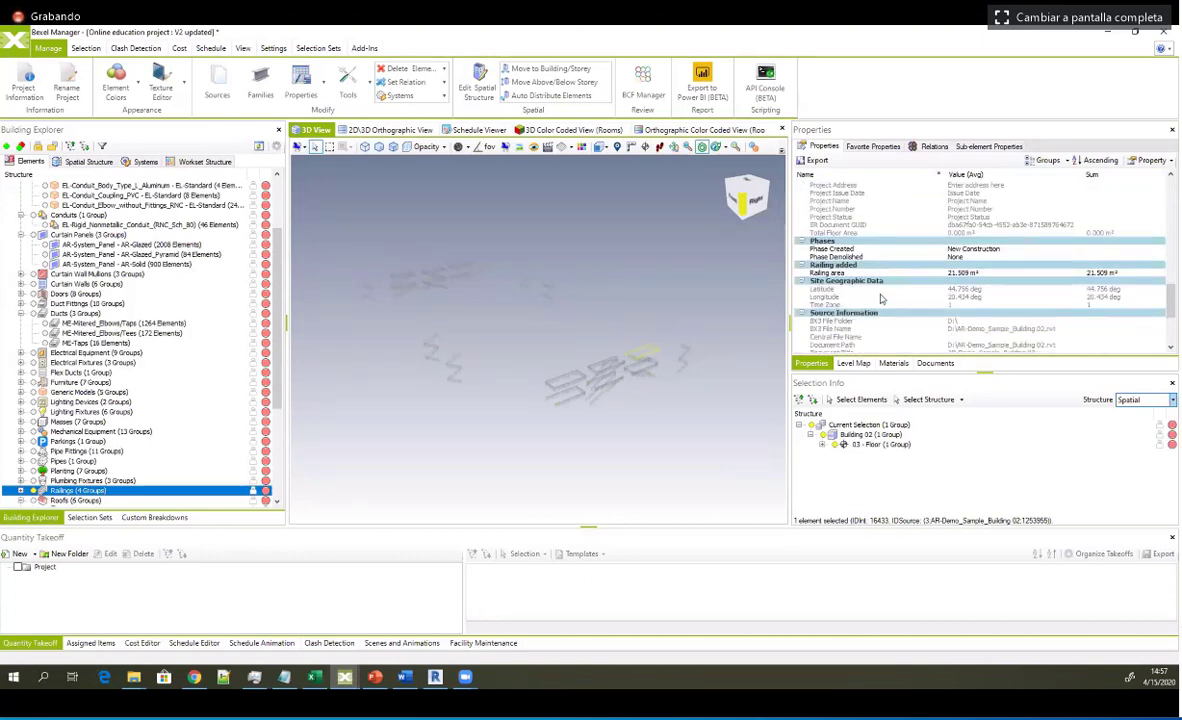
Step: Select all visible elements in the 3D view so every railing is included
left_click(1098, 275)
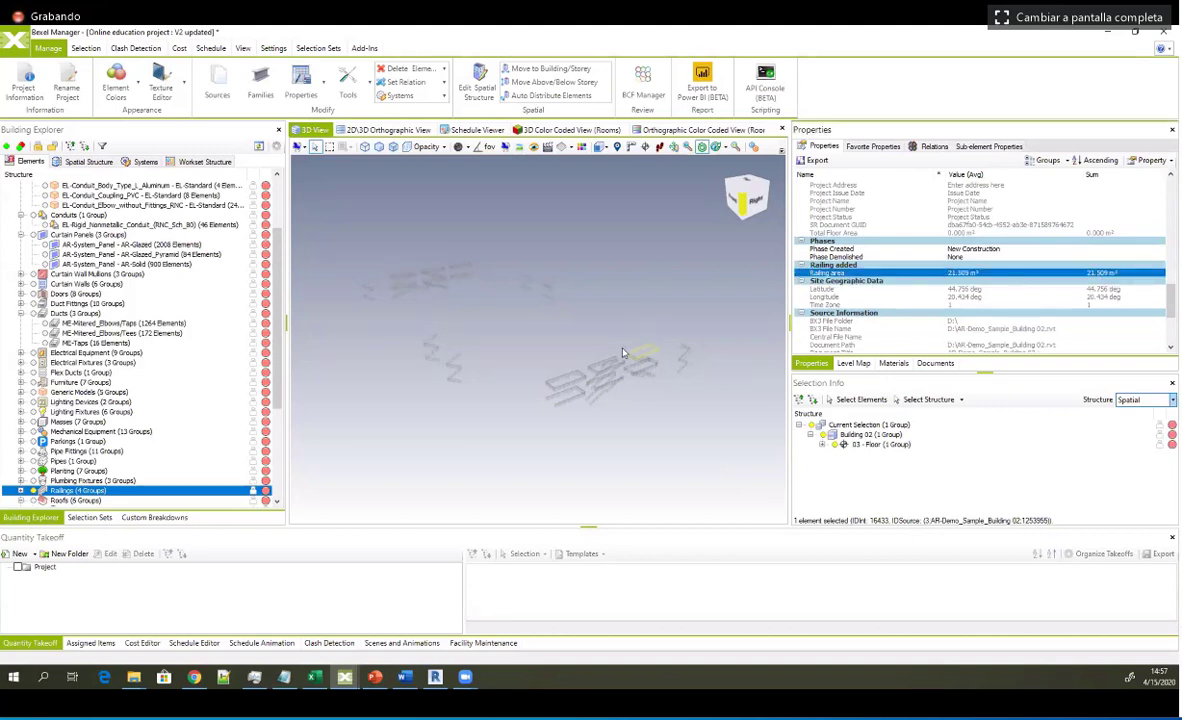
middle_click_drag(622, 352, 627, 355)
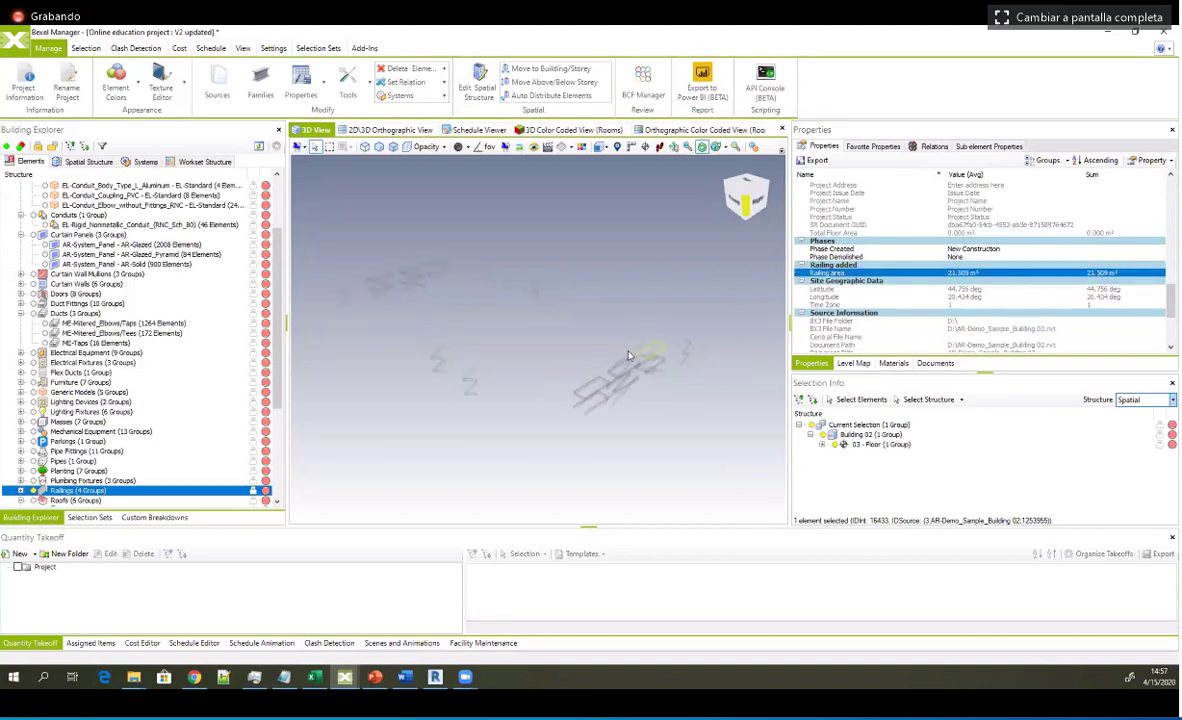
right_click(697, 269)
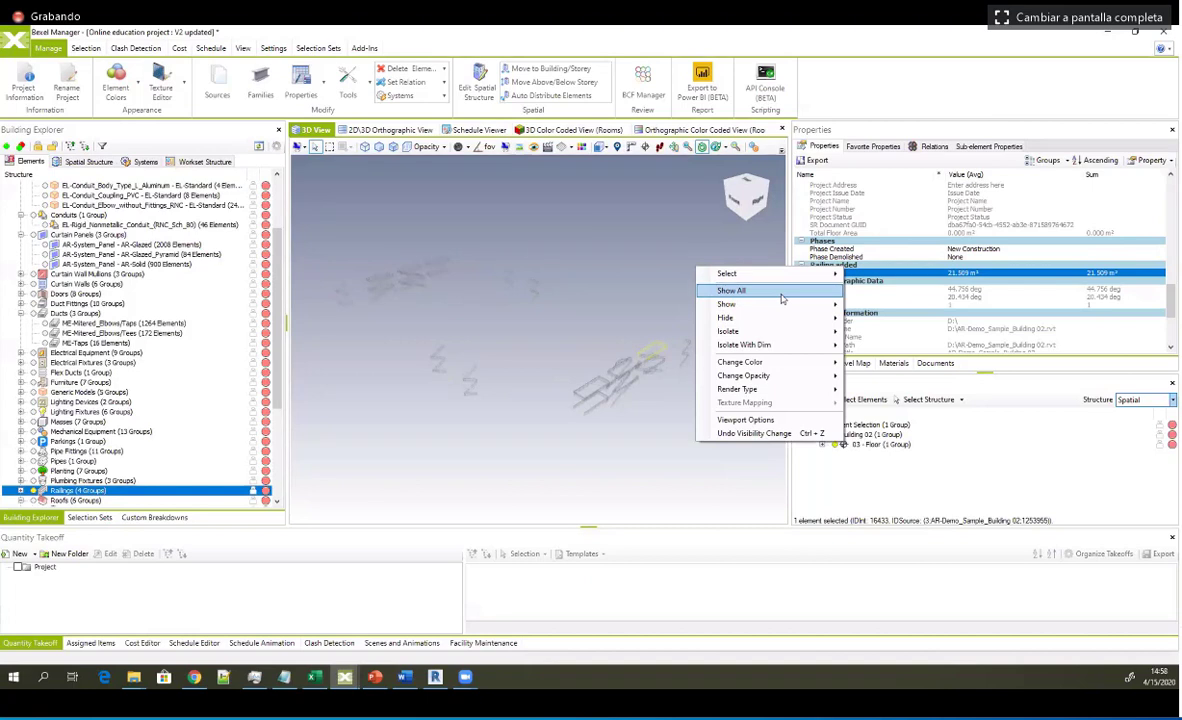
mouse_move(740, 273)
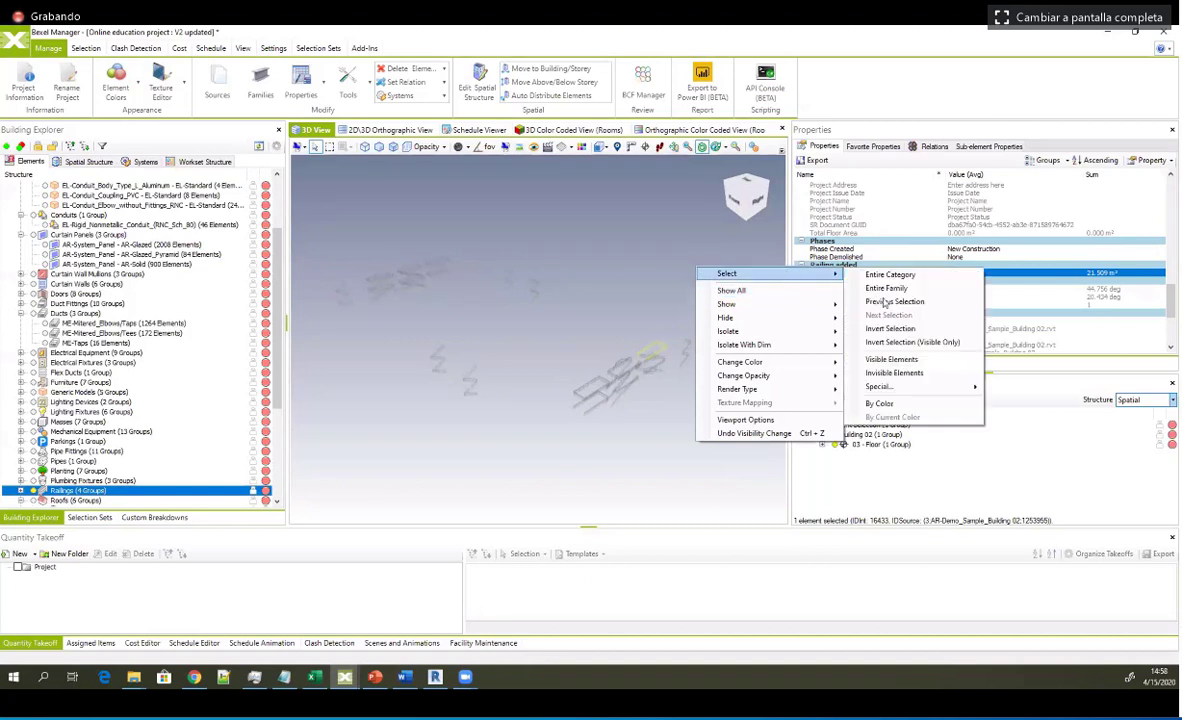
left_click(893, 360)
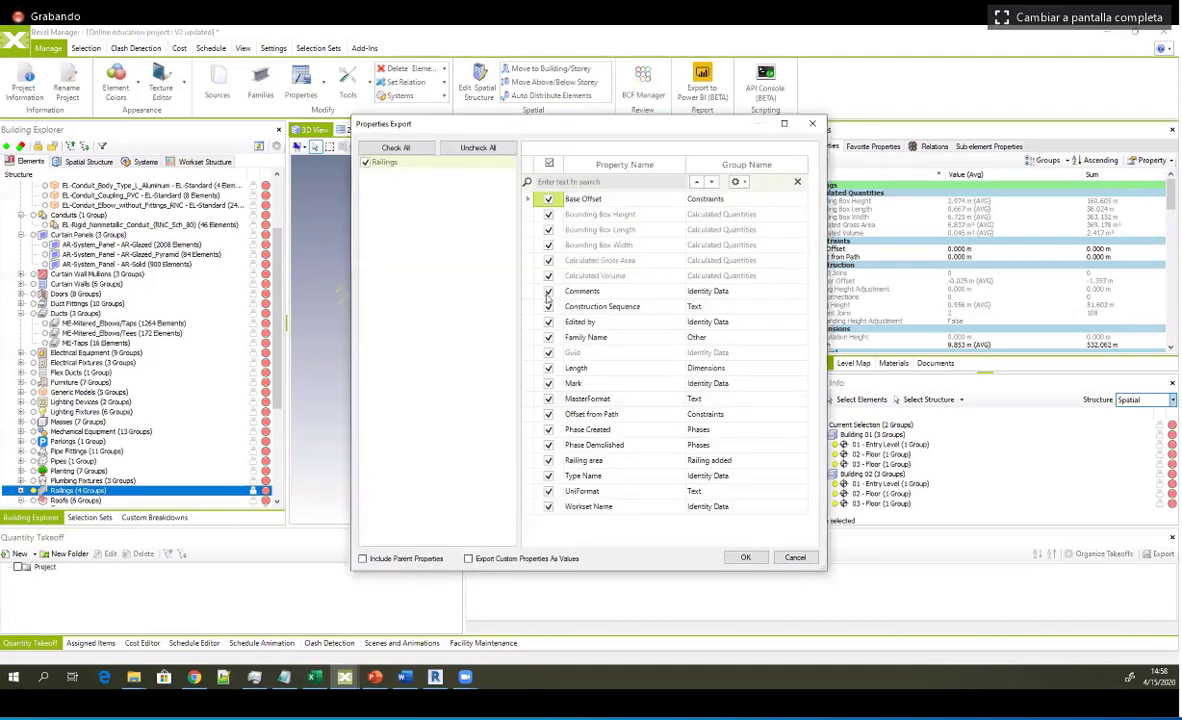
Step: Export all listed railing properties to an Excel file named railing area in the APRIL 2020 folder, without opening the file location
left_click(749, 558)
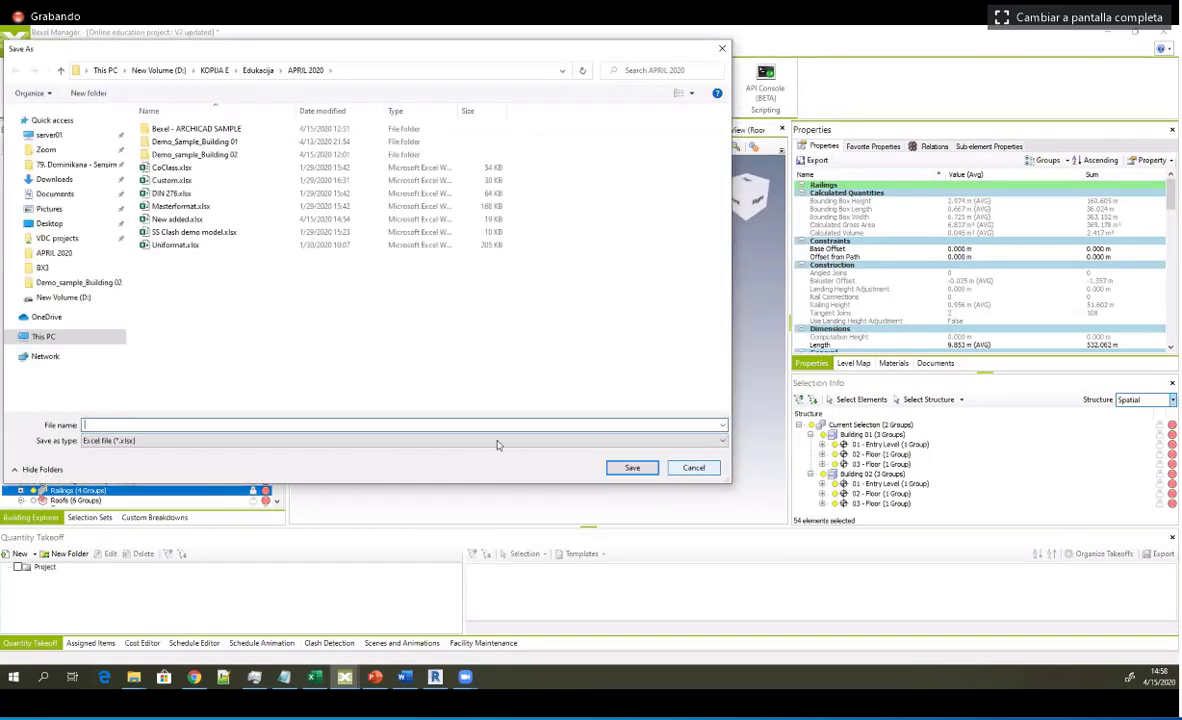
type("r")
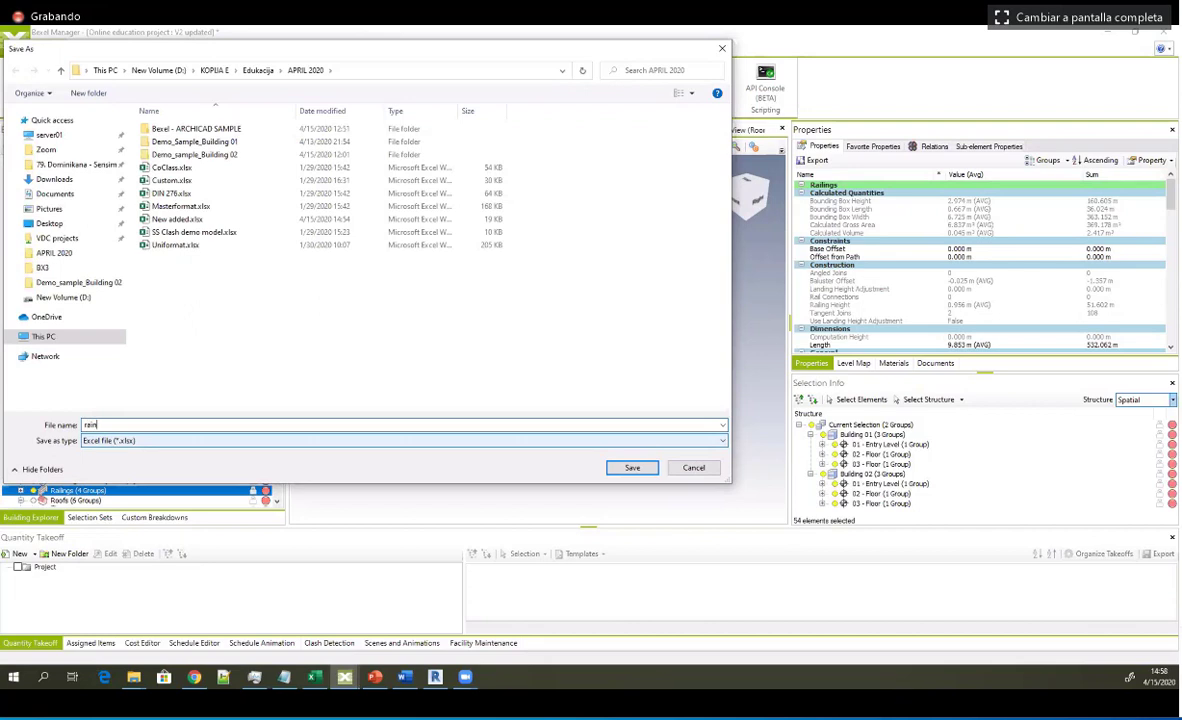
type("ailing area")
left_click(633, 467)
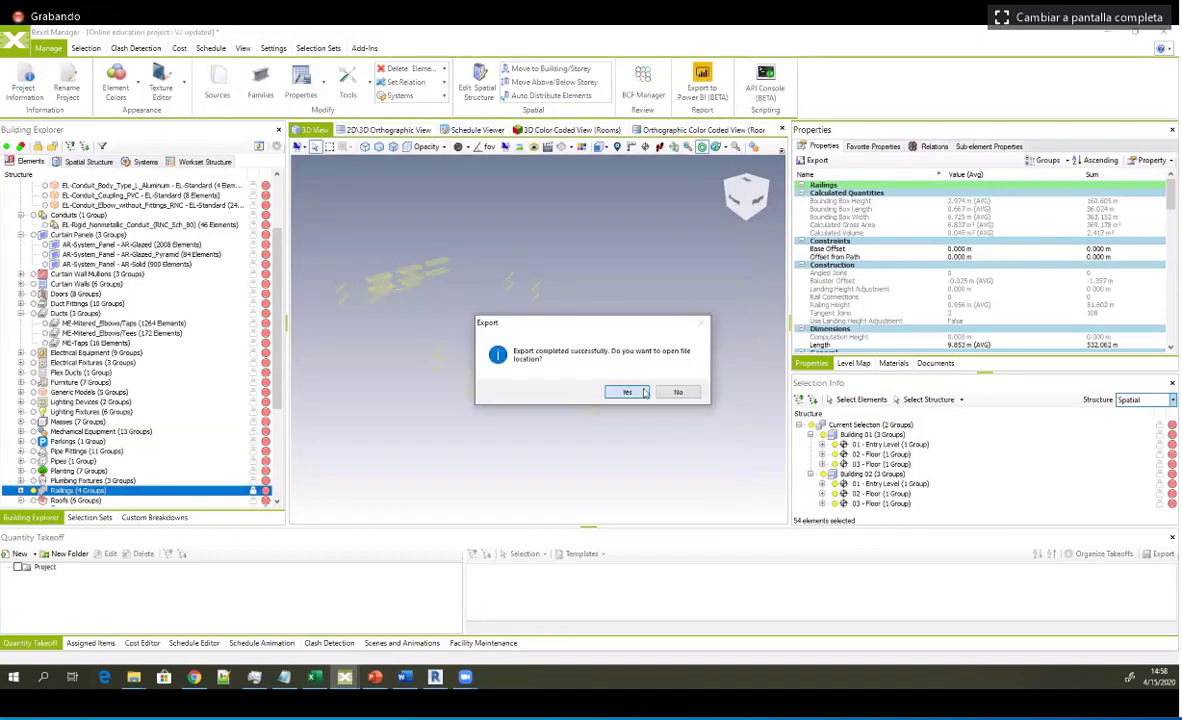
left_click(673, 393)
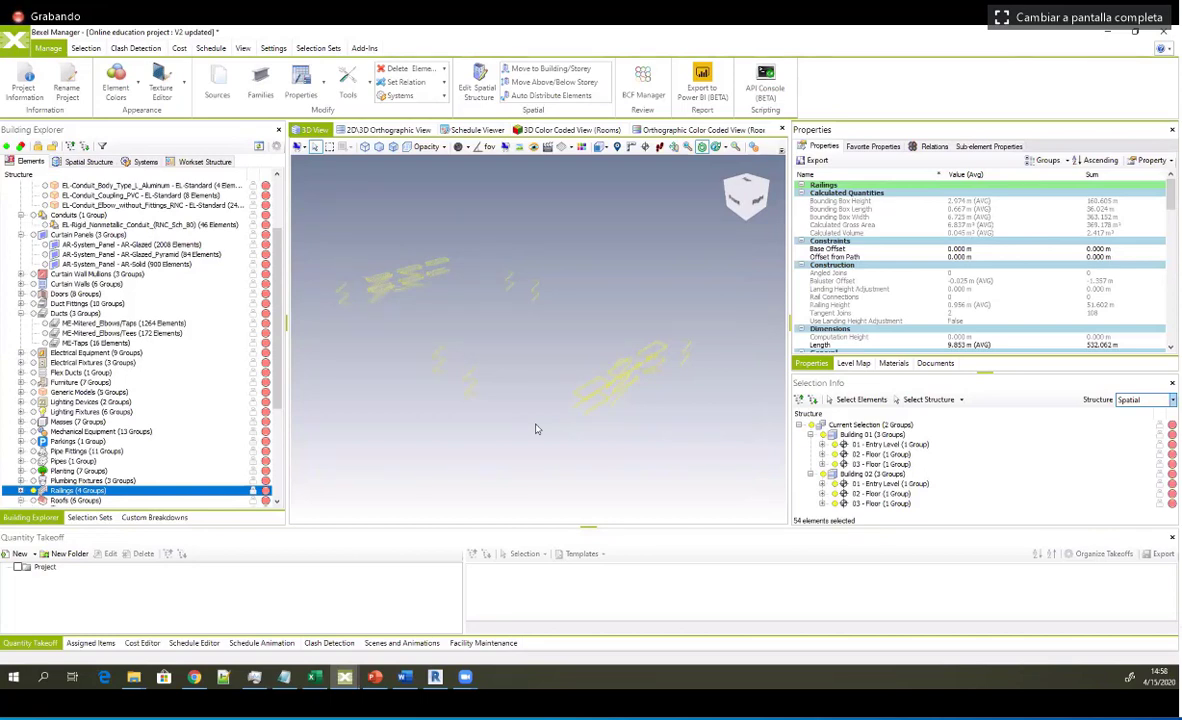
left_click(17, 46)
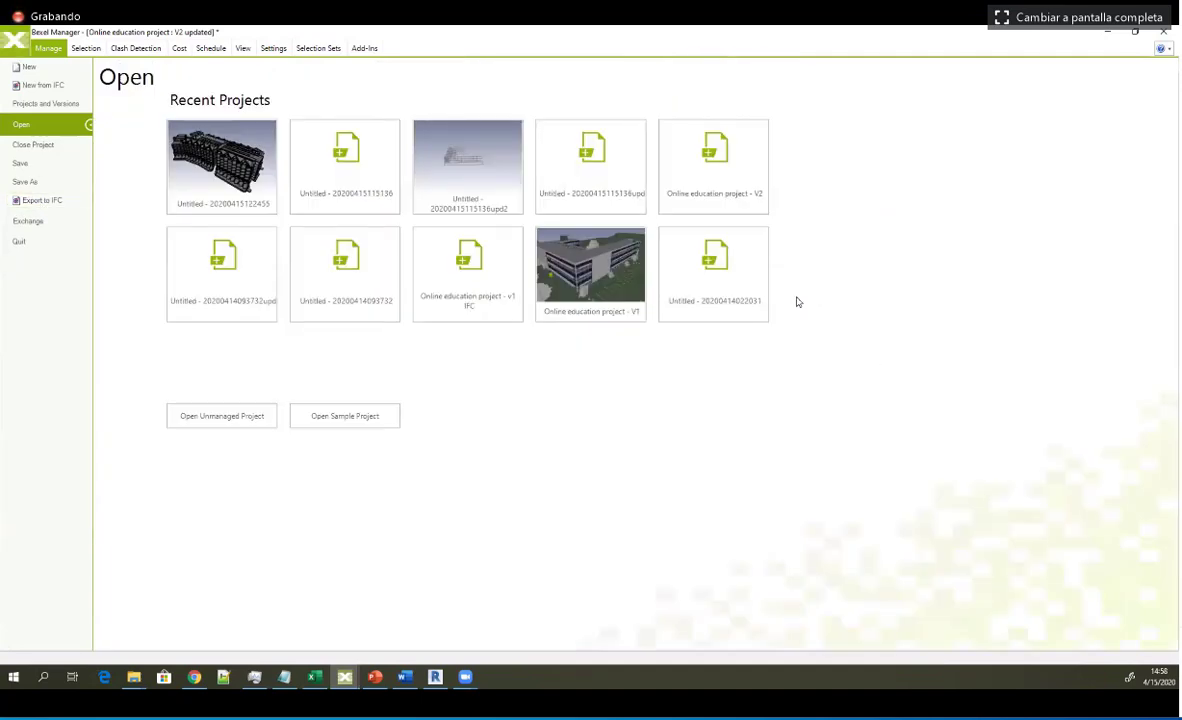
key("Escape")
middle_click_drag(628, 357, 582, 332)
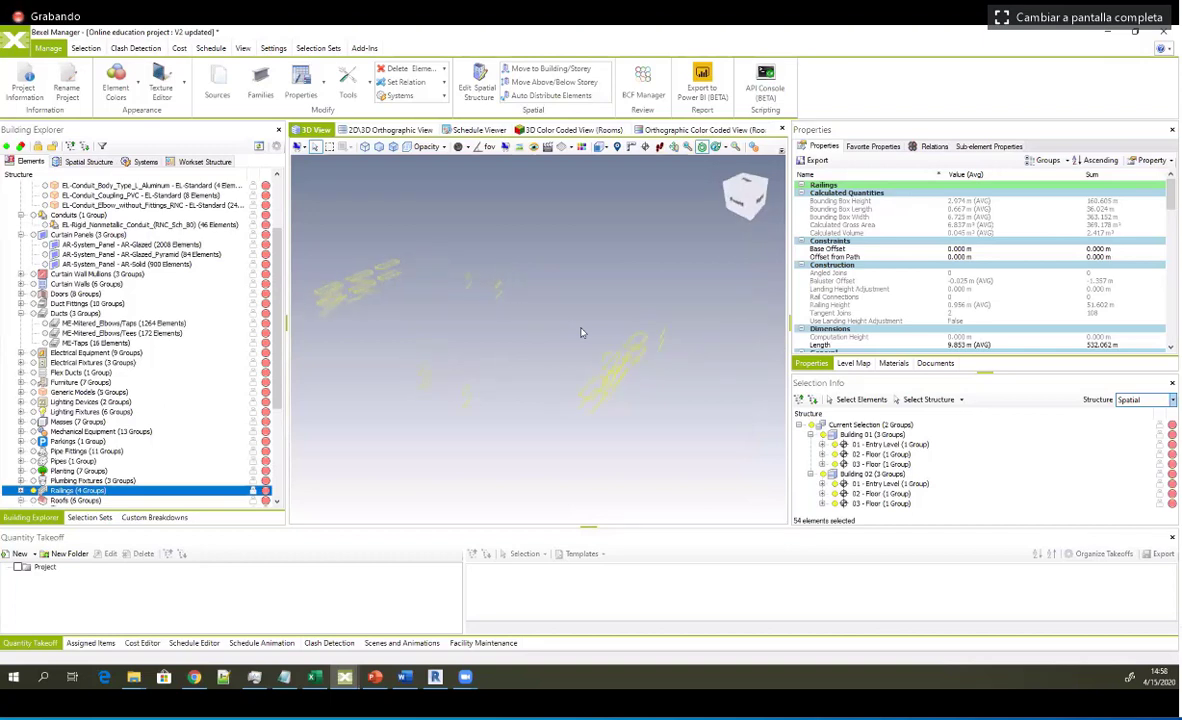
middle_click_drag(545, 335, 552, 358)
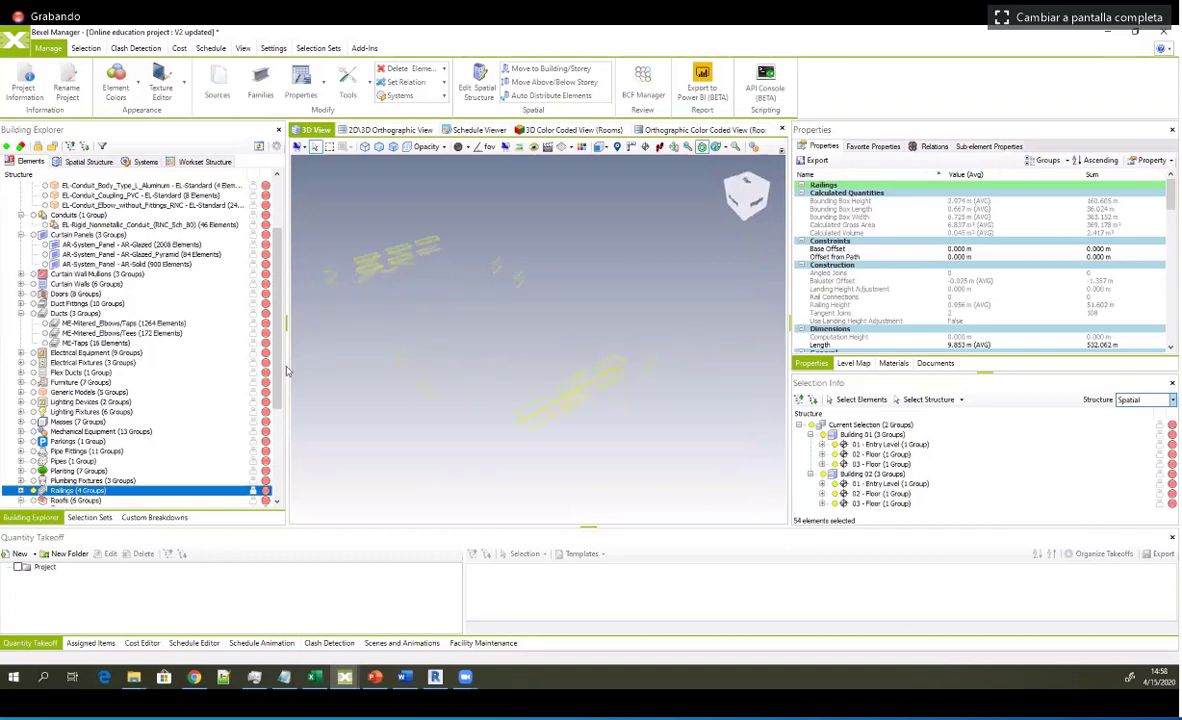
Step: Show the Beams category in the 3D view together with the railings
scroll(110, 401, "down", 3)
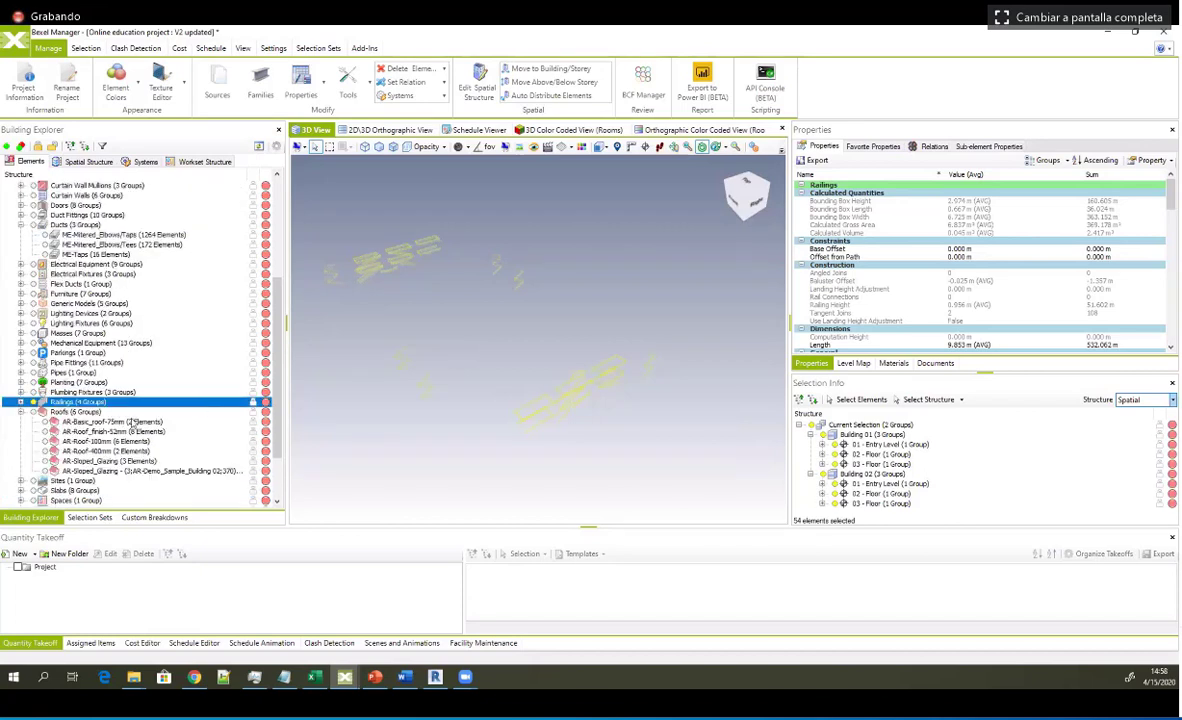
scroll(118, 396, "down", 3)
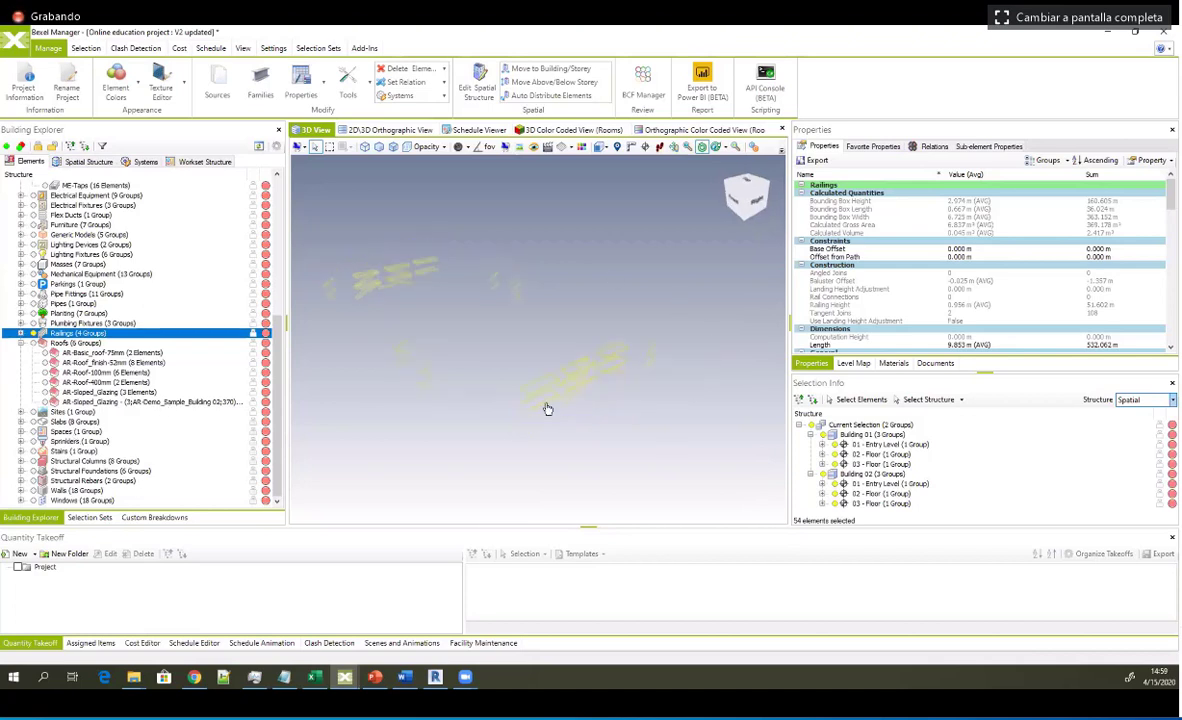
scroll(547, 408, "up", 1)
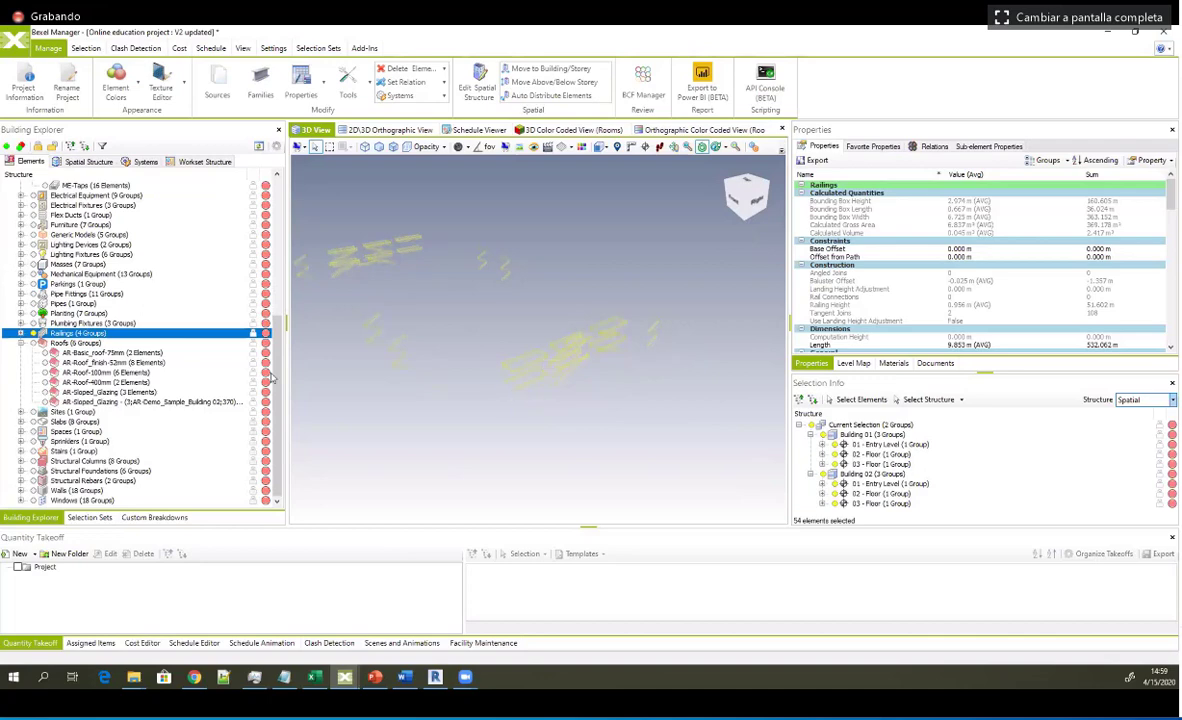
scroll(150, 450, "up", 8)
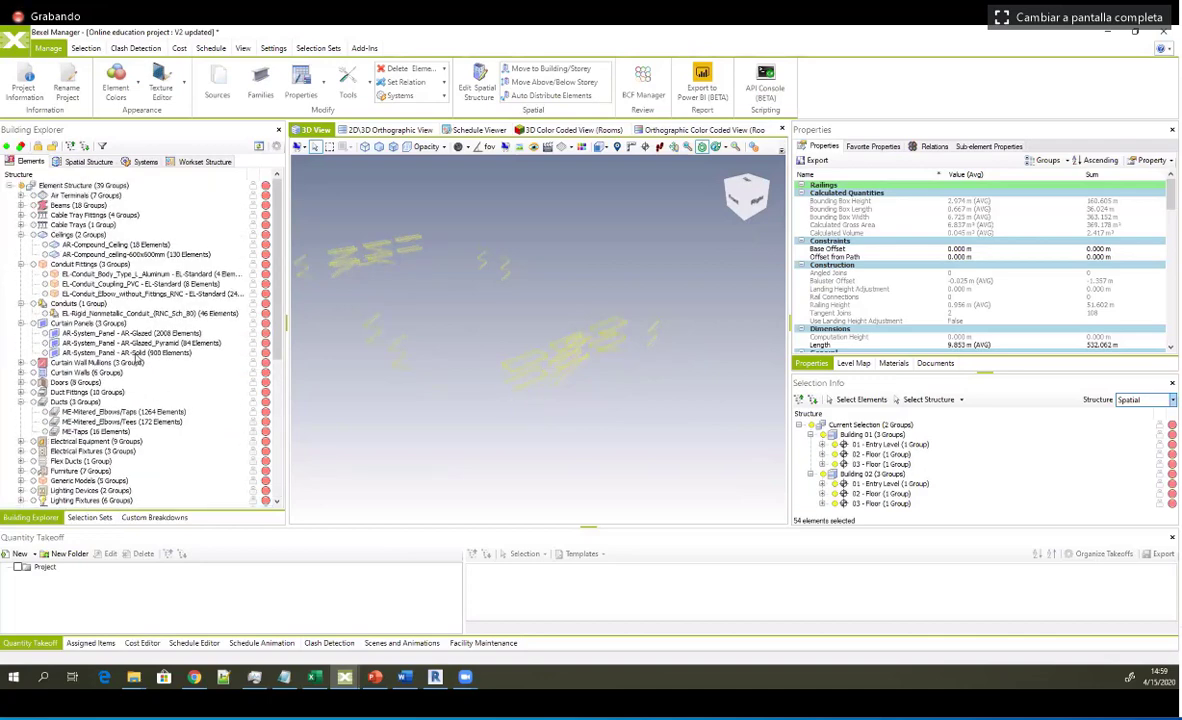
left_click(33, 205)
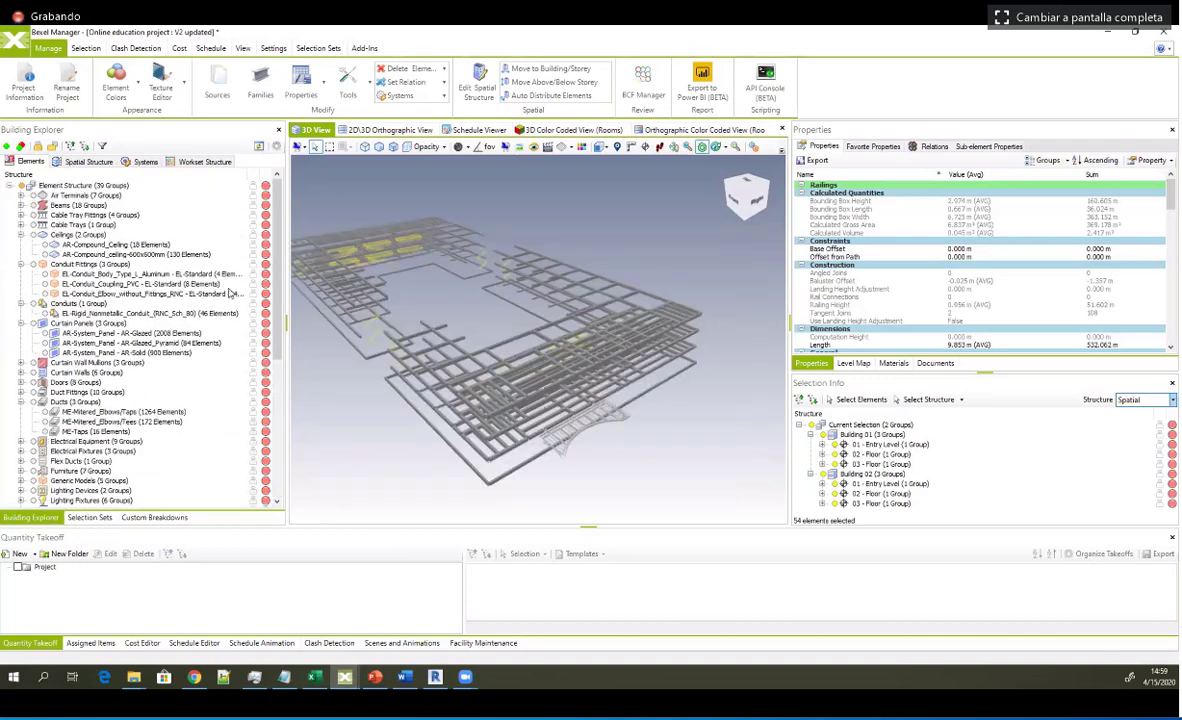
middle_click_drag(478, 398, 538, 341)
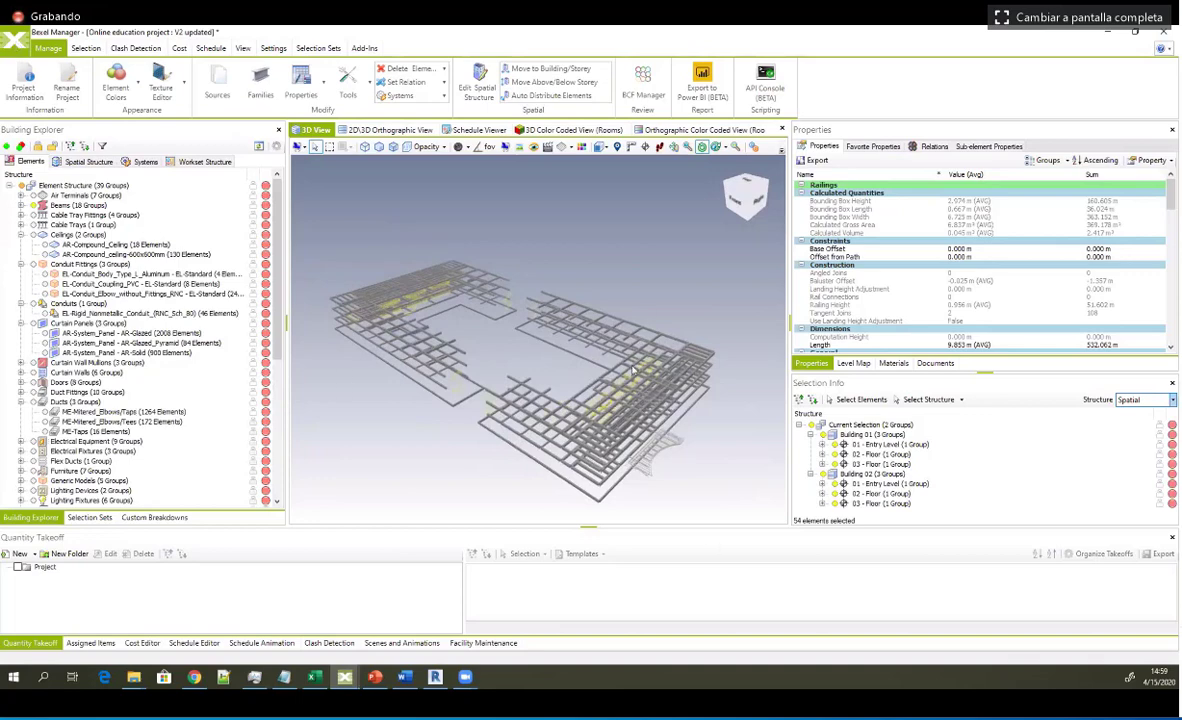
middle_click_drag(633, 370, 573, 288)
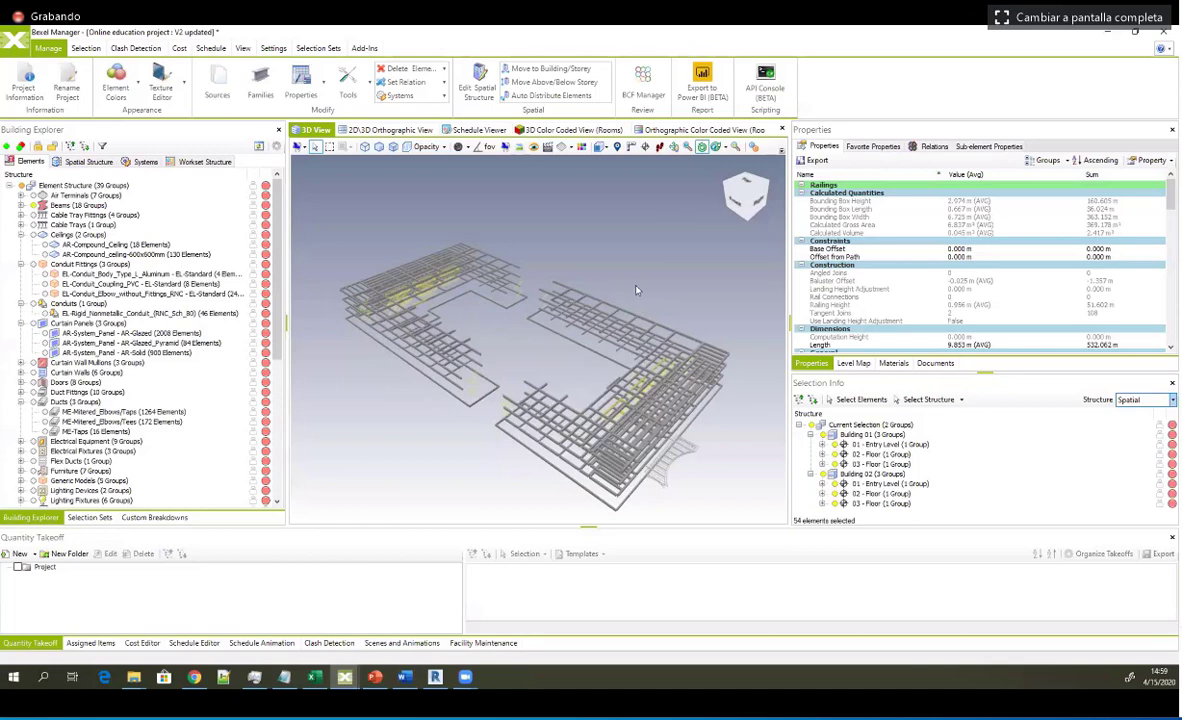
Step: Clear the railing selection and save the project
left_click(587, 272)
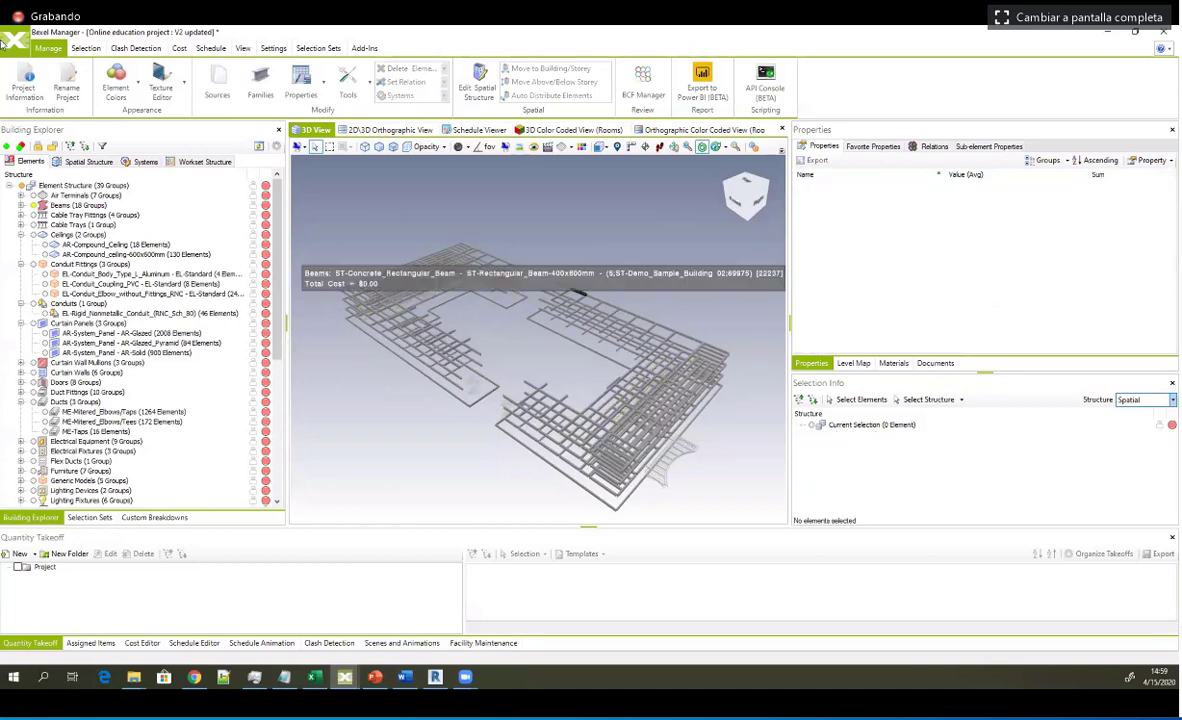
left_click(527, 312)
key("ctrl+s")
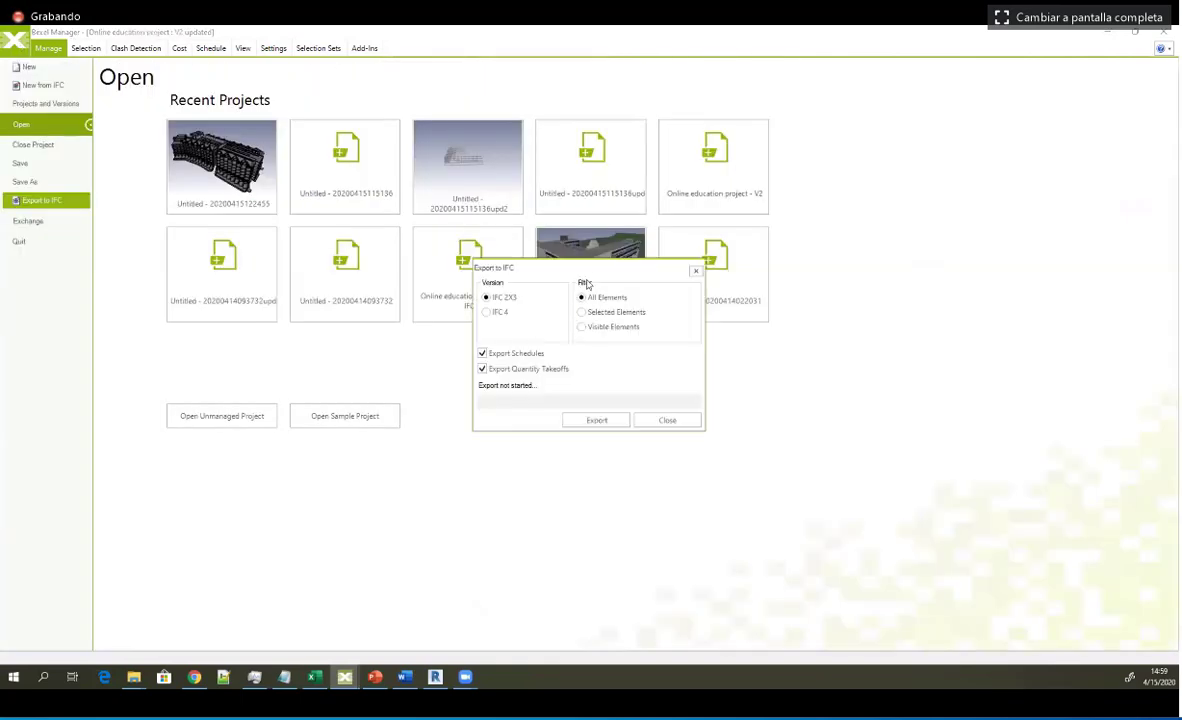
Step: Configure the IFC export for version IFC 4 with only the visible elements
left_click_drag(548, 277, 524, 276)
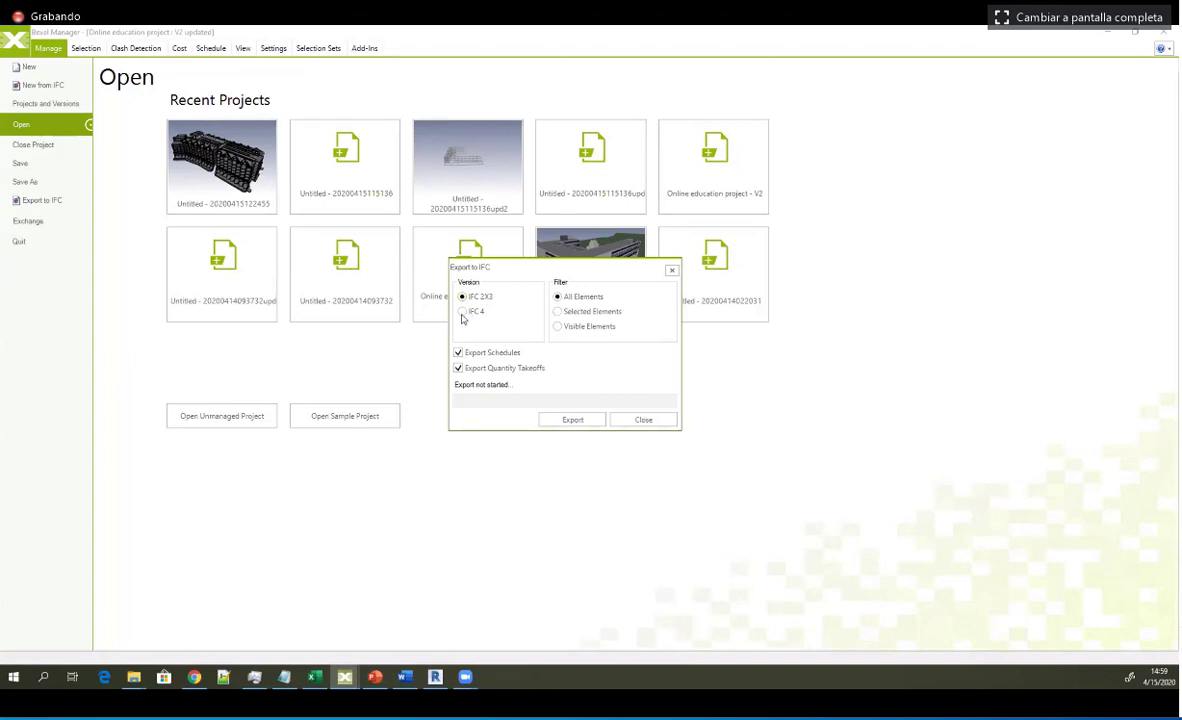
left_click(464, 313)
left_click(563, 328)
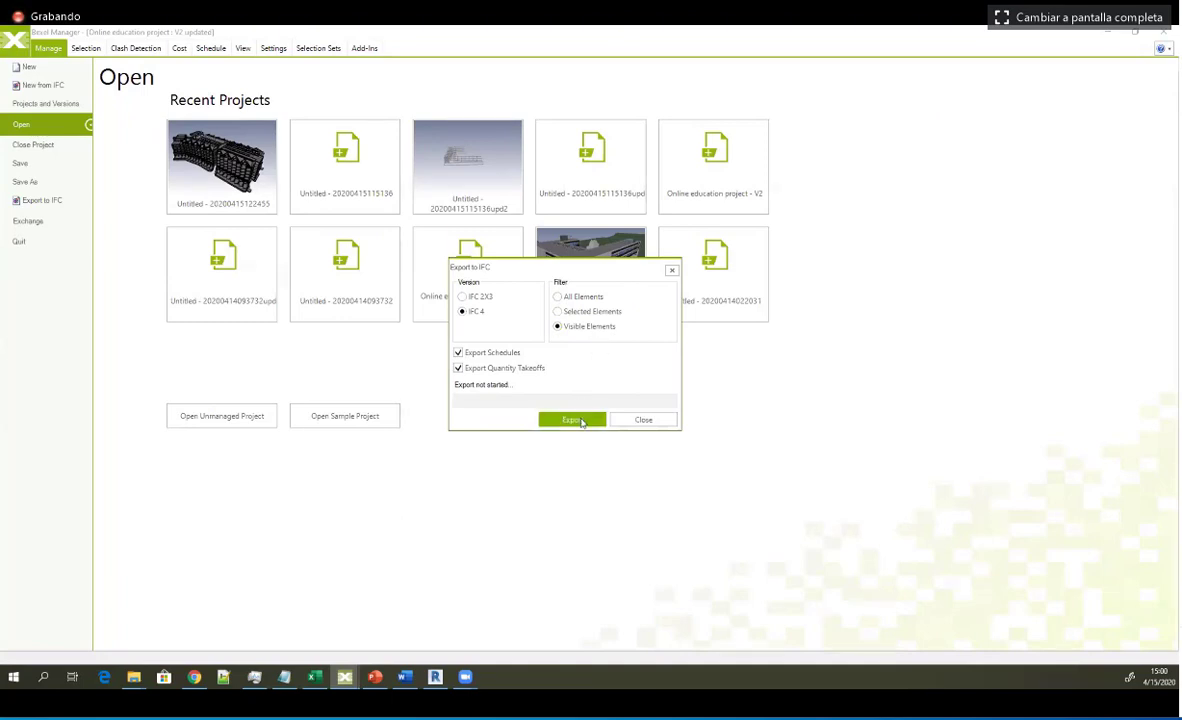
Step: Export to Online education project - V2 updated.ifc in the APRIL 2020 folder, decline opening the file location and close the export dialog
left_click(545, 419)
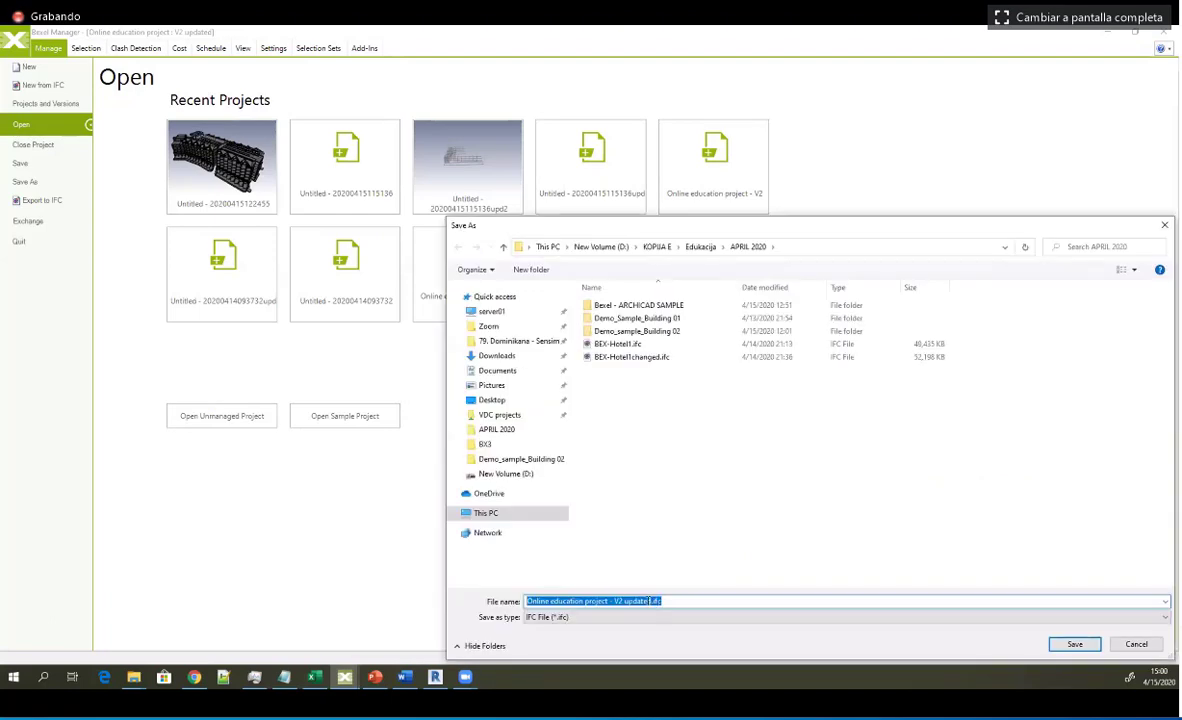
left_click(1075, 643)
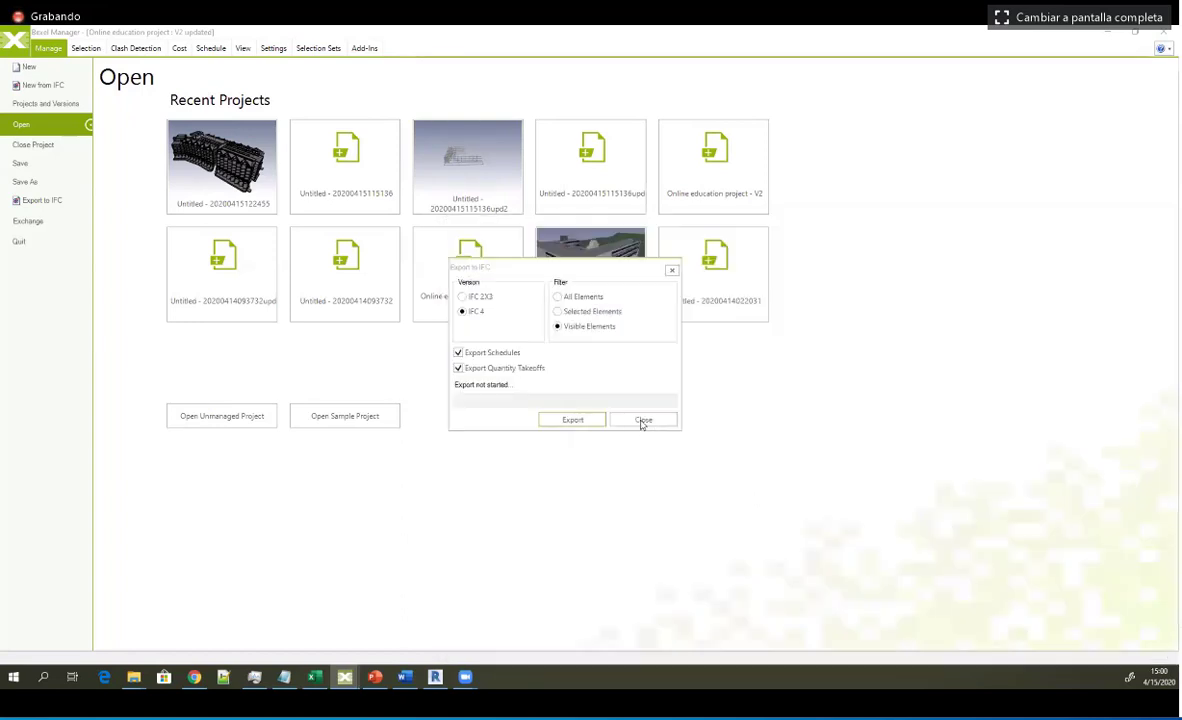
left_click(588, 424)
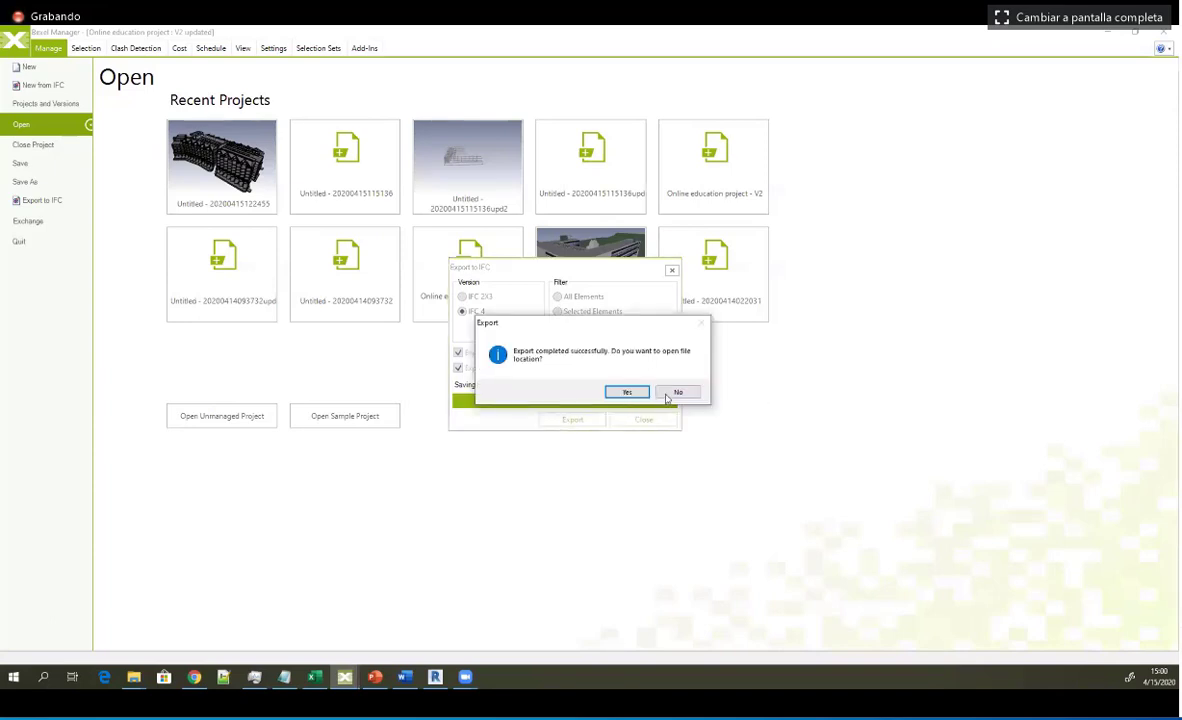
key("Tab")
key("Return")
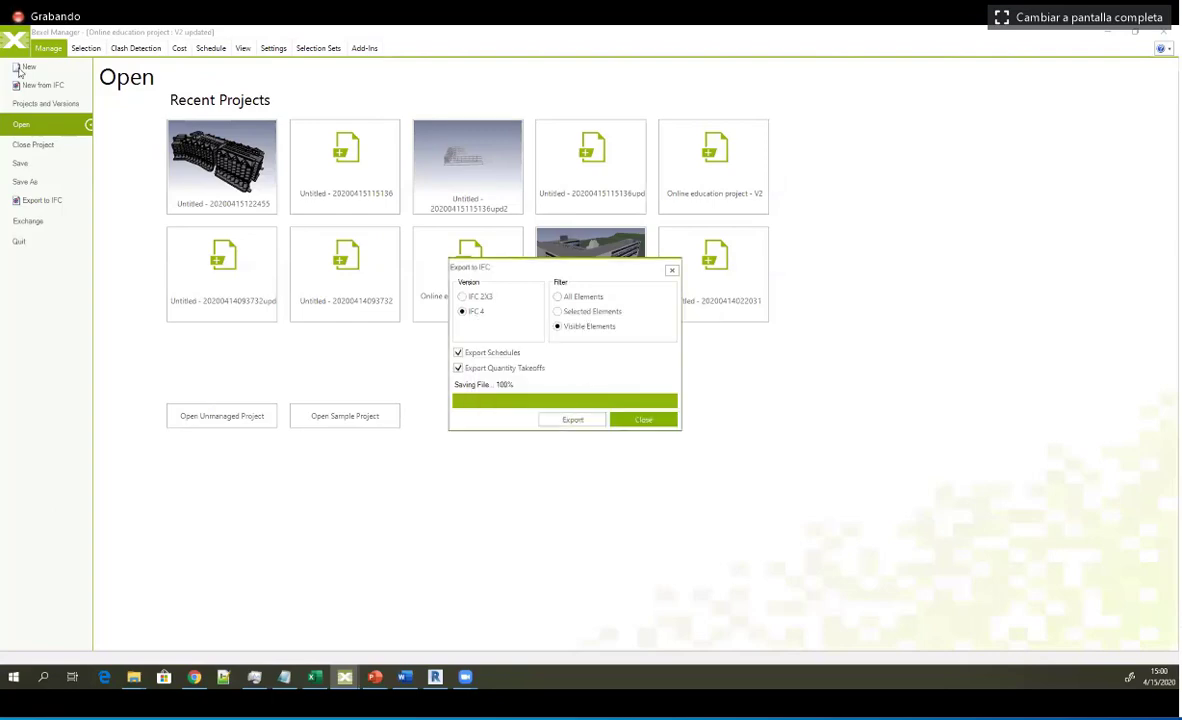
key("Return")
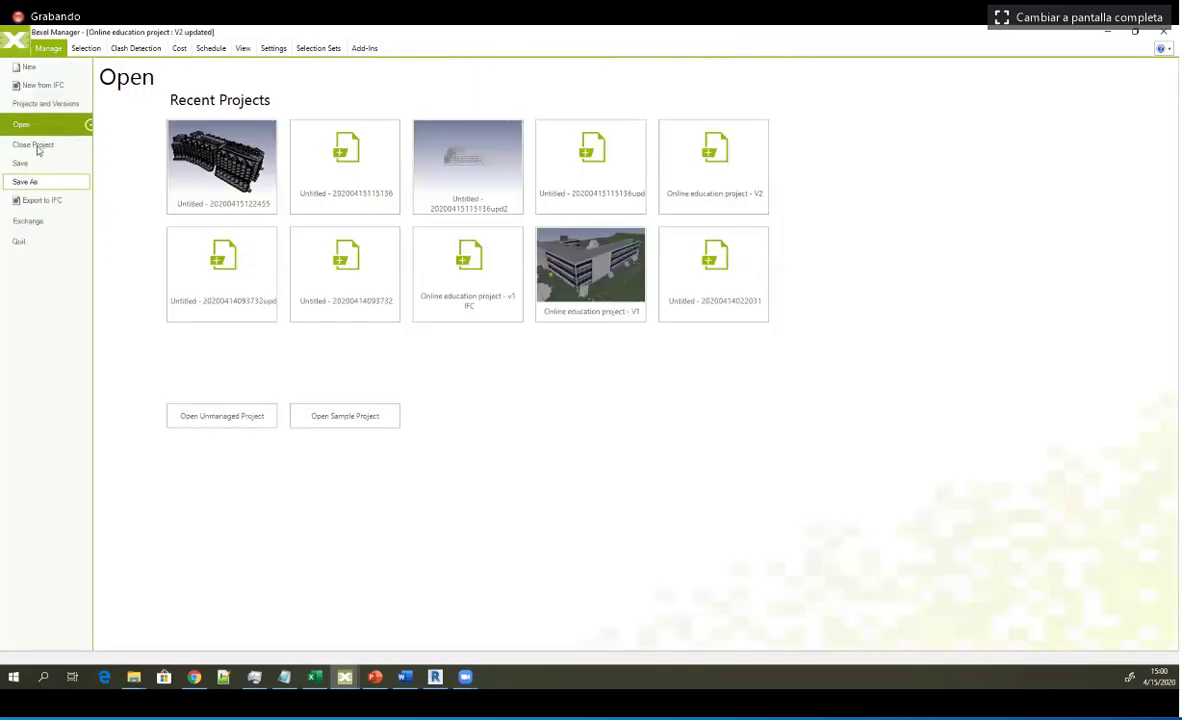
Step: Close the project and create a new one from Online education project - V2 updated.ifc
left_click(39, 146)
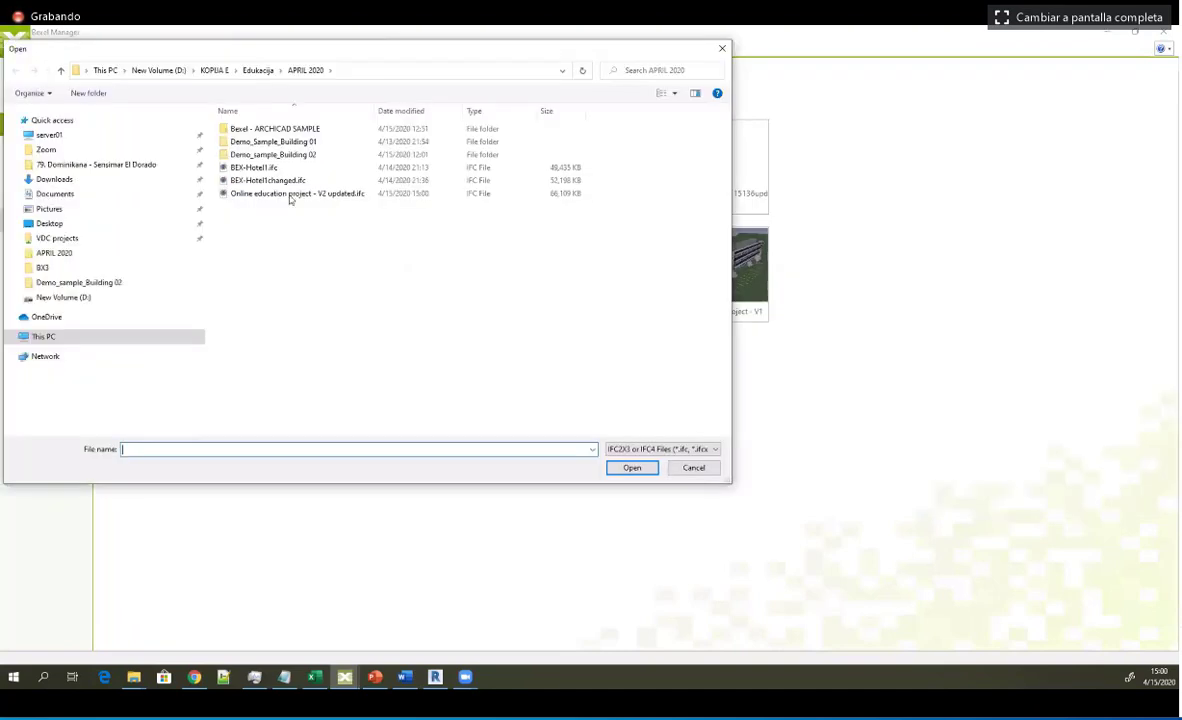
left_click(290, 194)
left_click(615, 470)
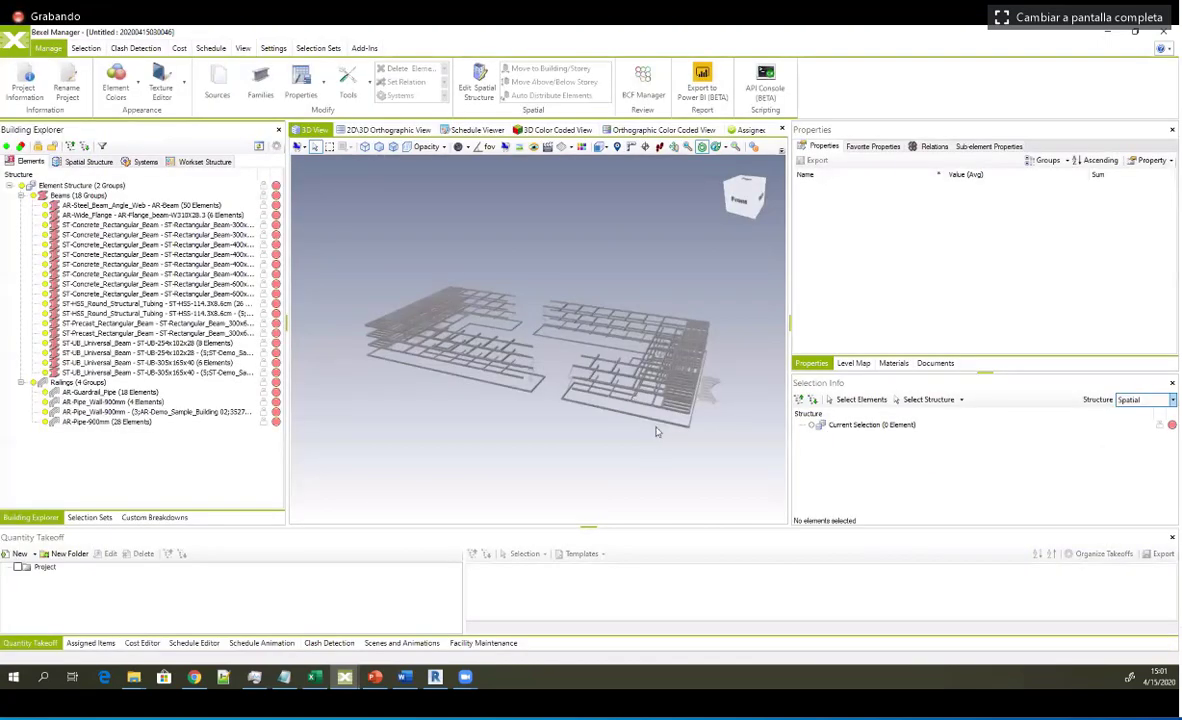
Step: Select a concrete beam on Building 01's second floor and check its New added property value under Identity Data
middle_click_drag(657, 432, 578, 360)
scroll(576, 364, "up", 2)
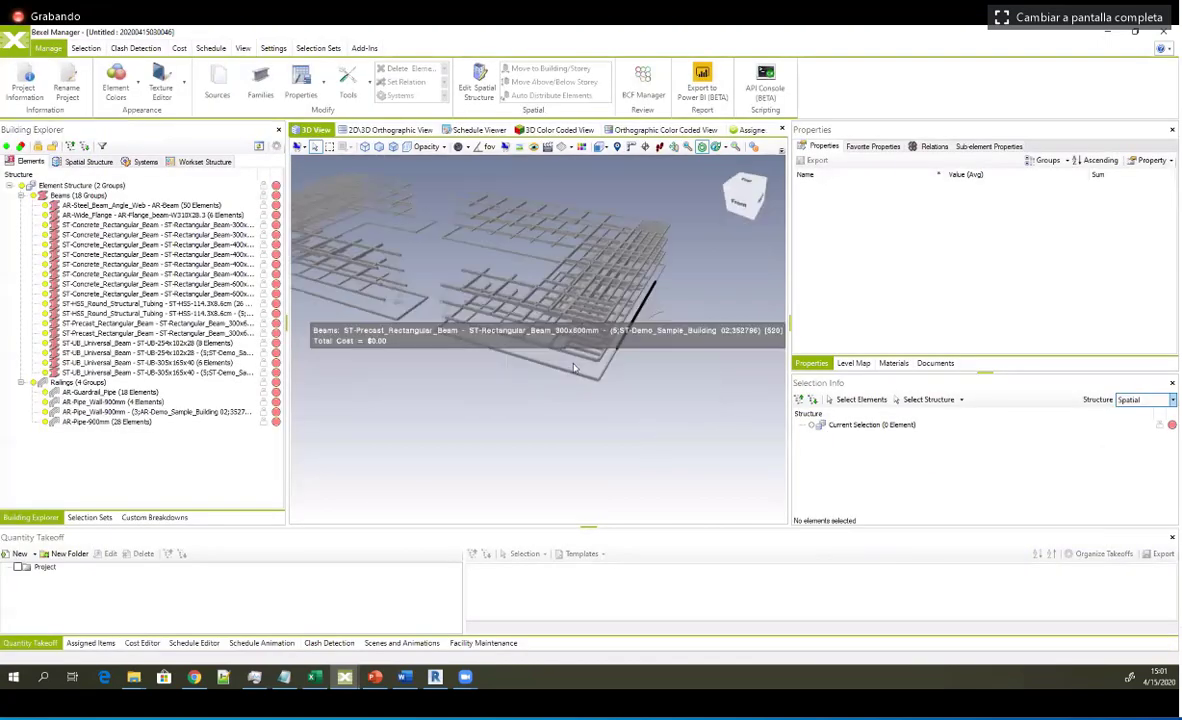
left_click(684, 334)
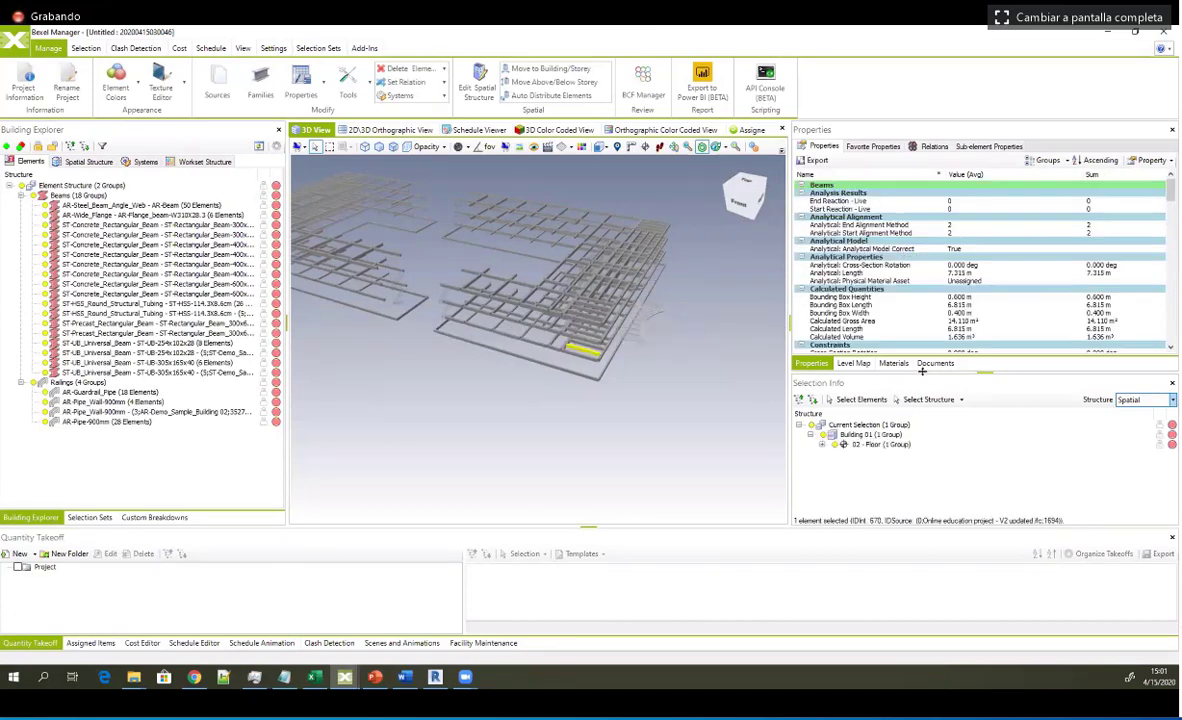
left_click_drag(922, 371, 854, 454)
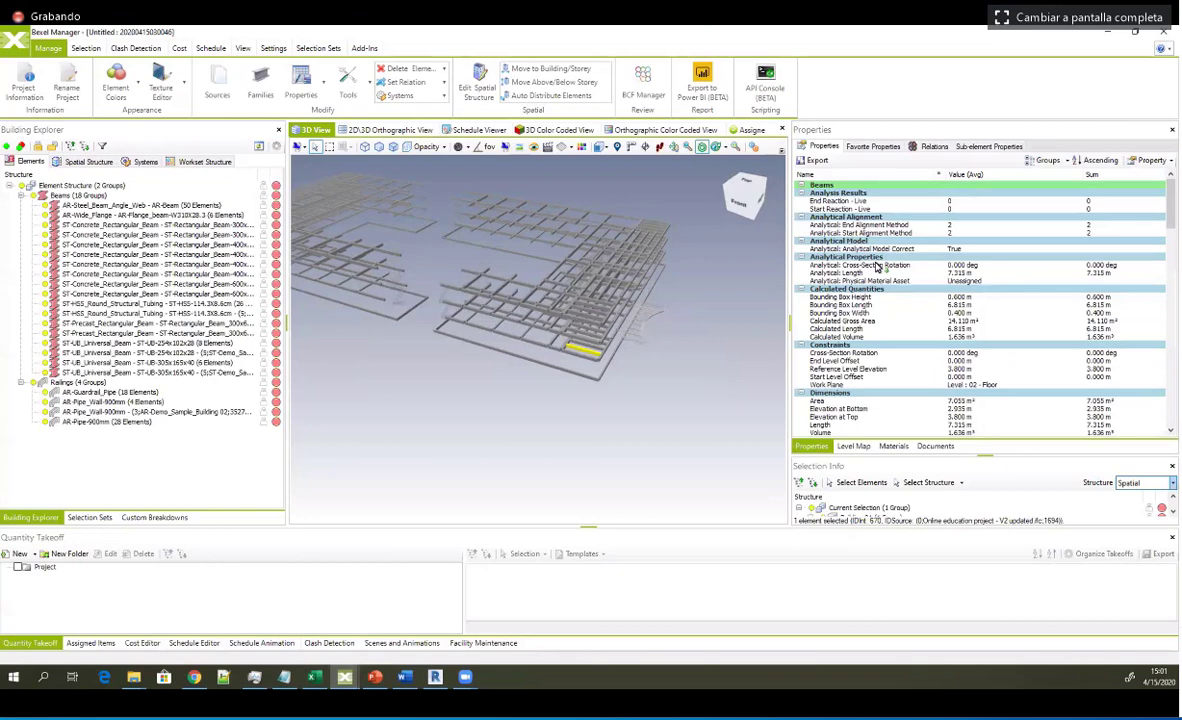
scroll(877, 266, "down", 10)
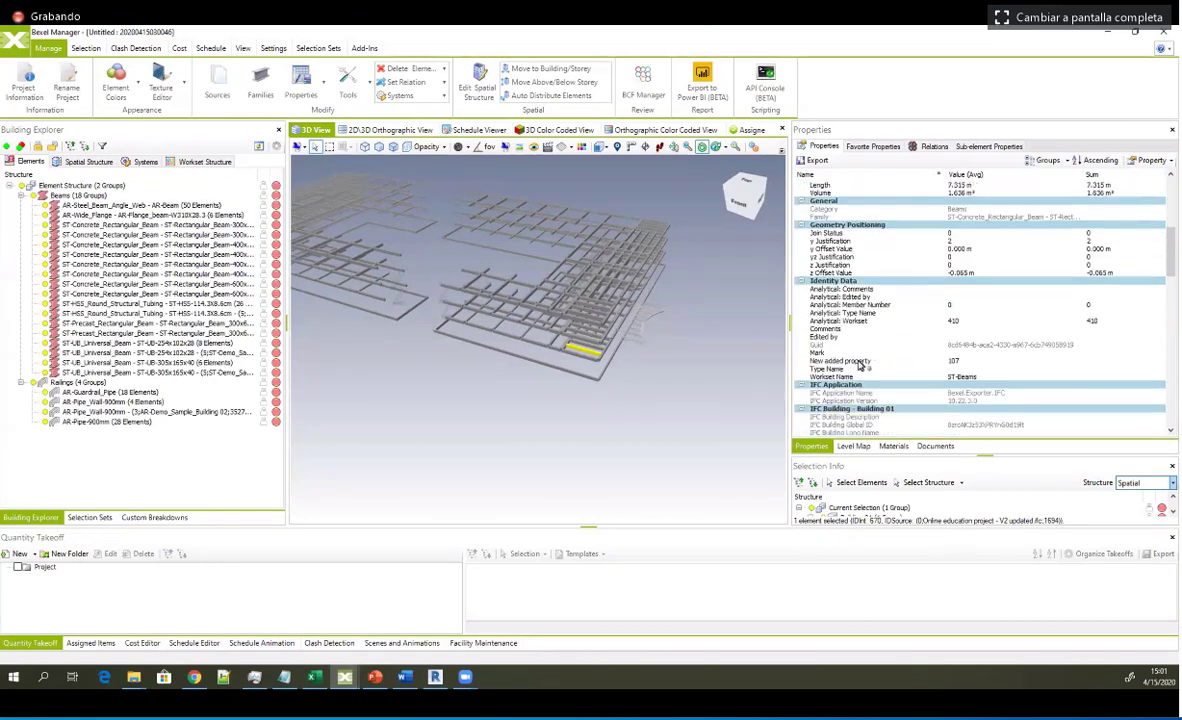
left_click(955, 362)
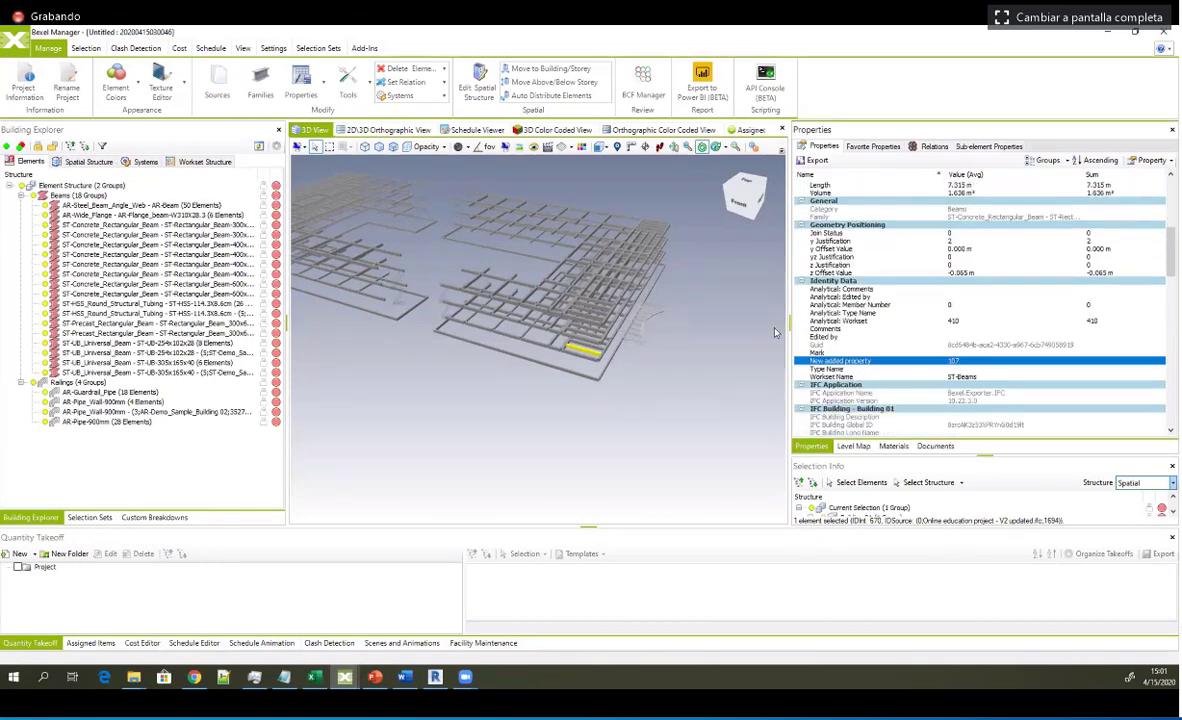
Step: Select a railing in the reimported model and check its Railing area value under Railing added
left_click(417, 290)
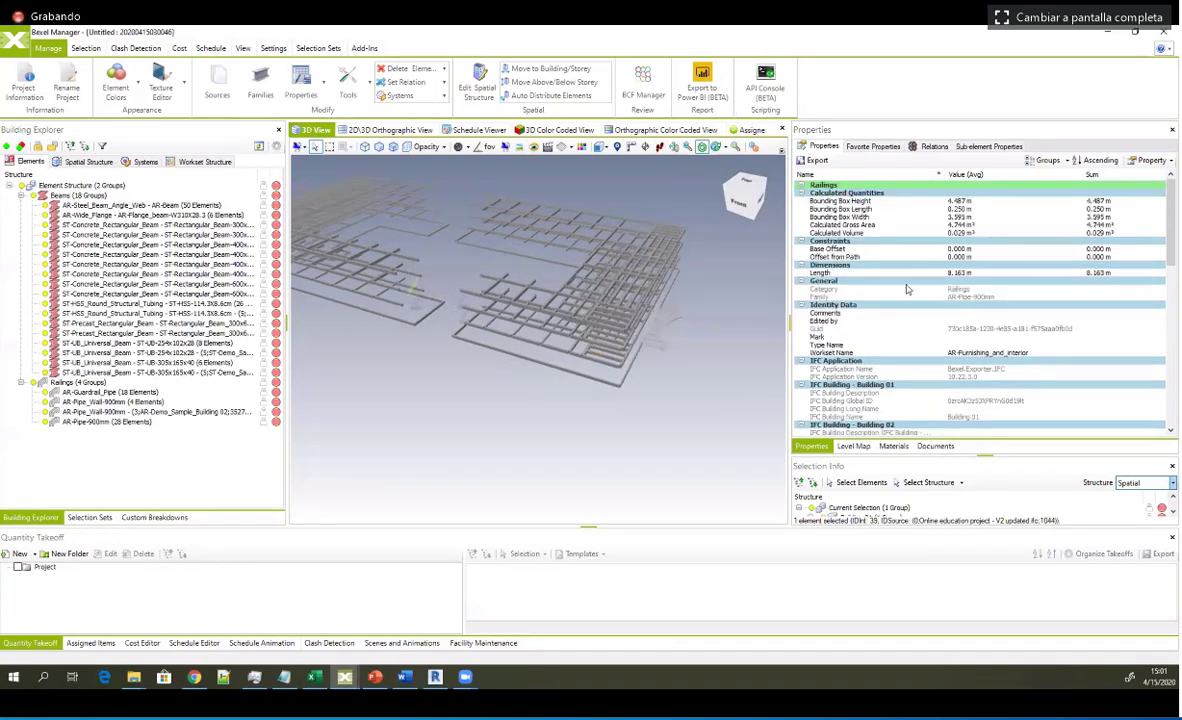
scroll(909, 293, "down", 3)
scroll(912, 298, "down", 2)
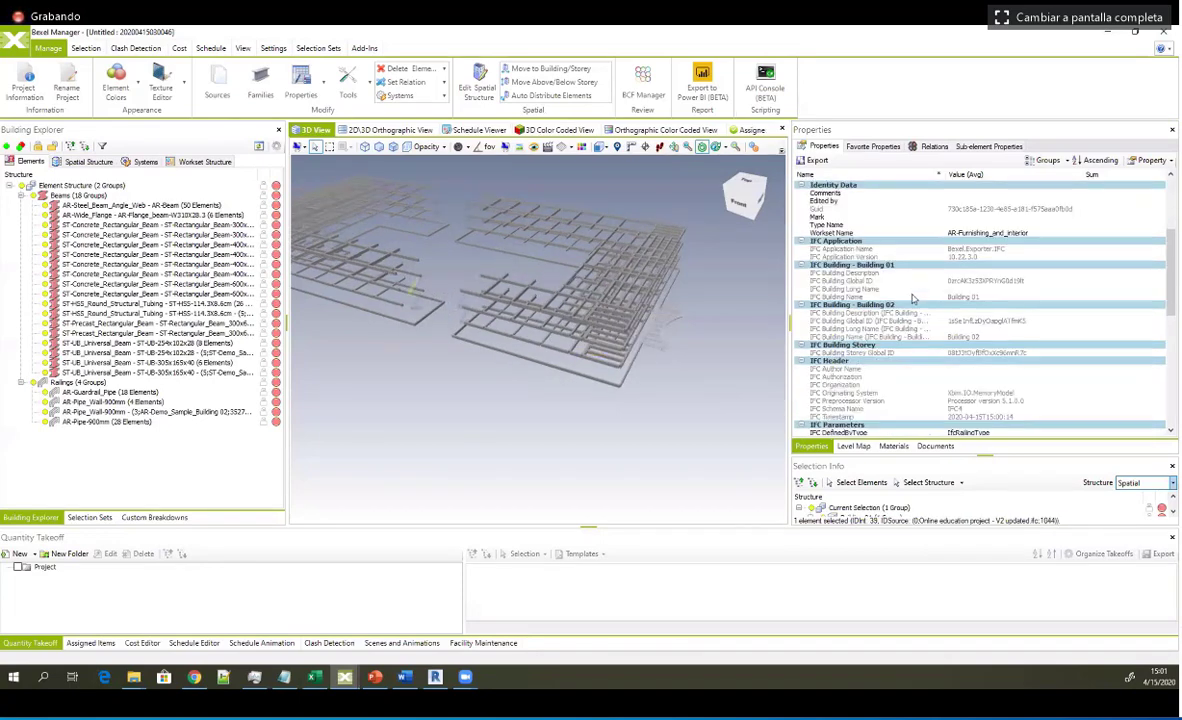
scroll(908, 298, "down", 5)
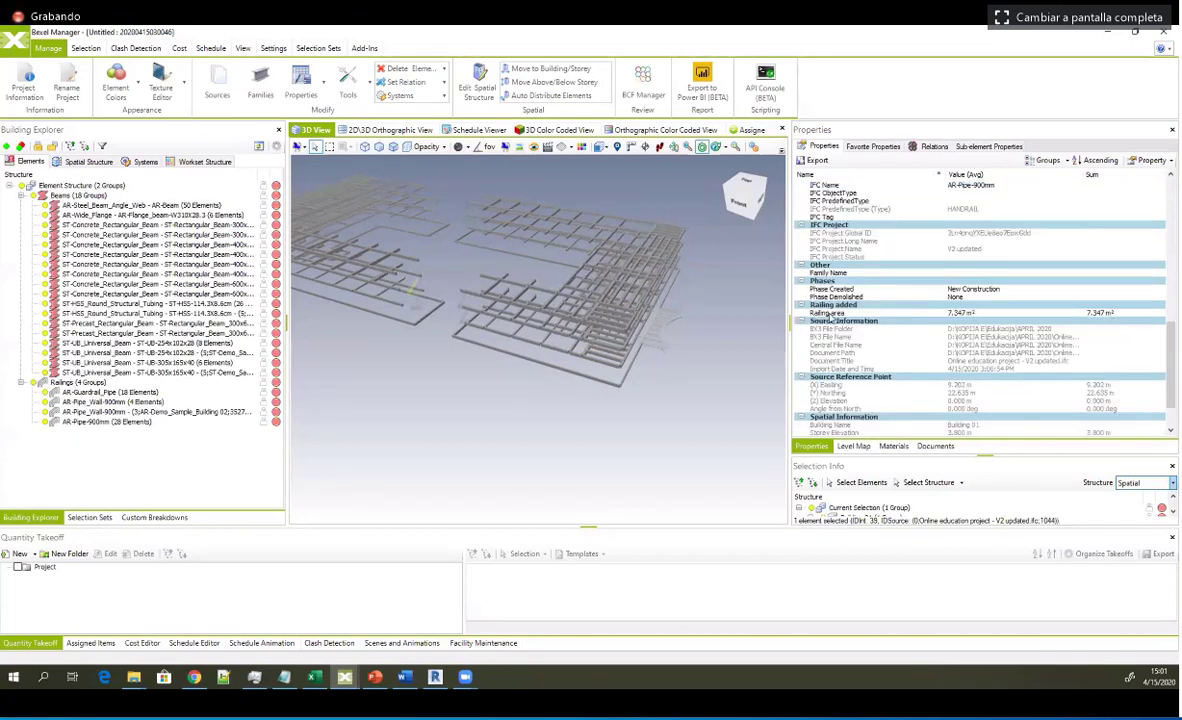
left_click(1008, 315)
middle_click_drag(568, 396, 617, 373)
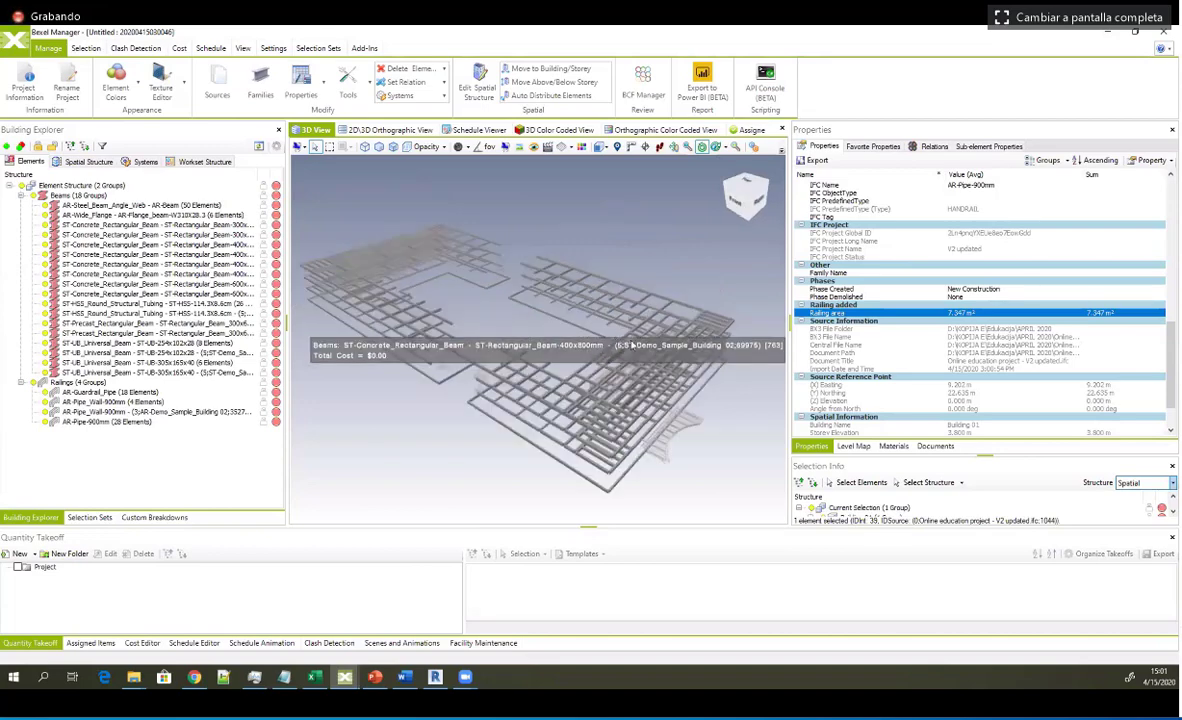
middle_click_drag(584, 317, 657, 366)
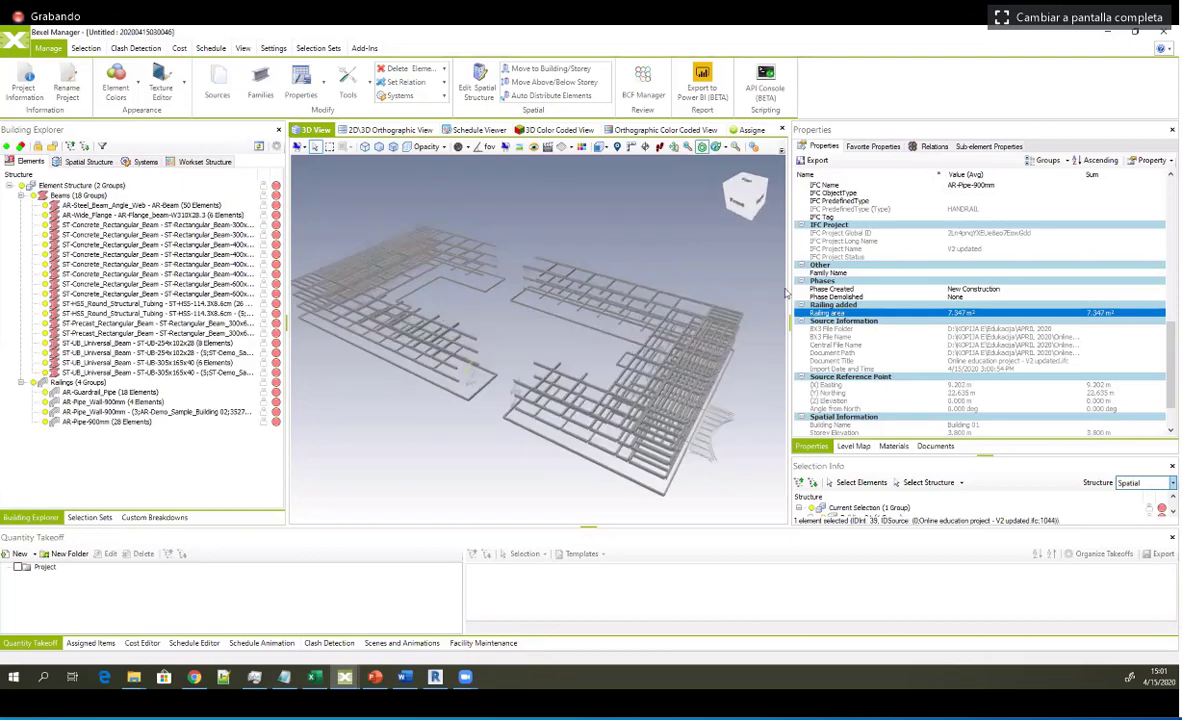
Step: Switch to the other Bexel Manager window holding the ArchicadNEWV2 project and view the whole site around the building
left_click(1108, 35)
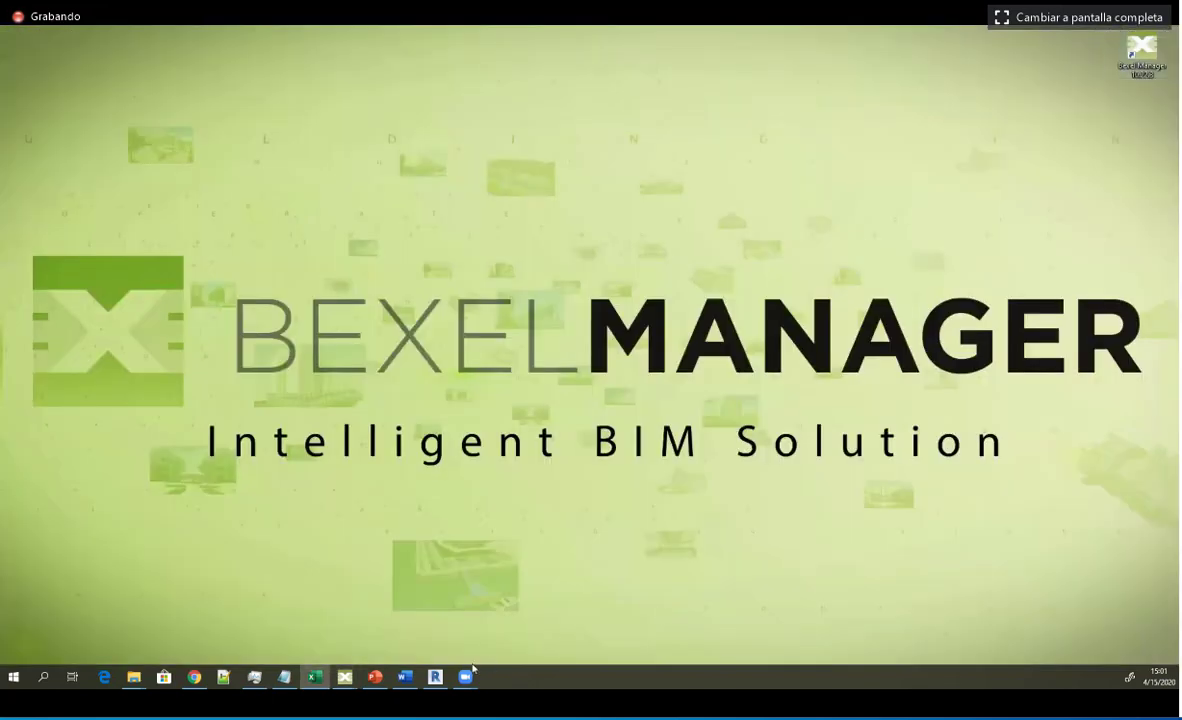
mouse_move(344, 677)
left_click(362, 600)
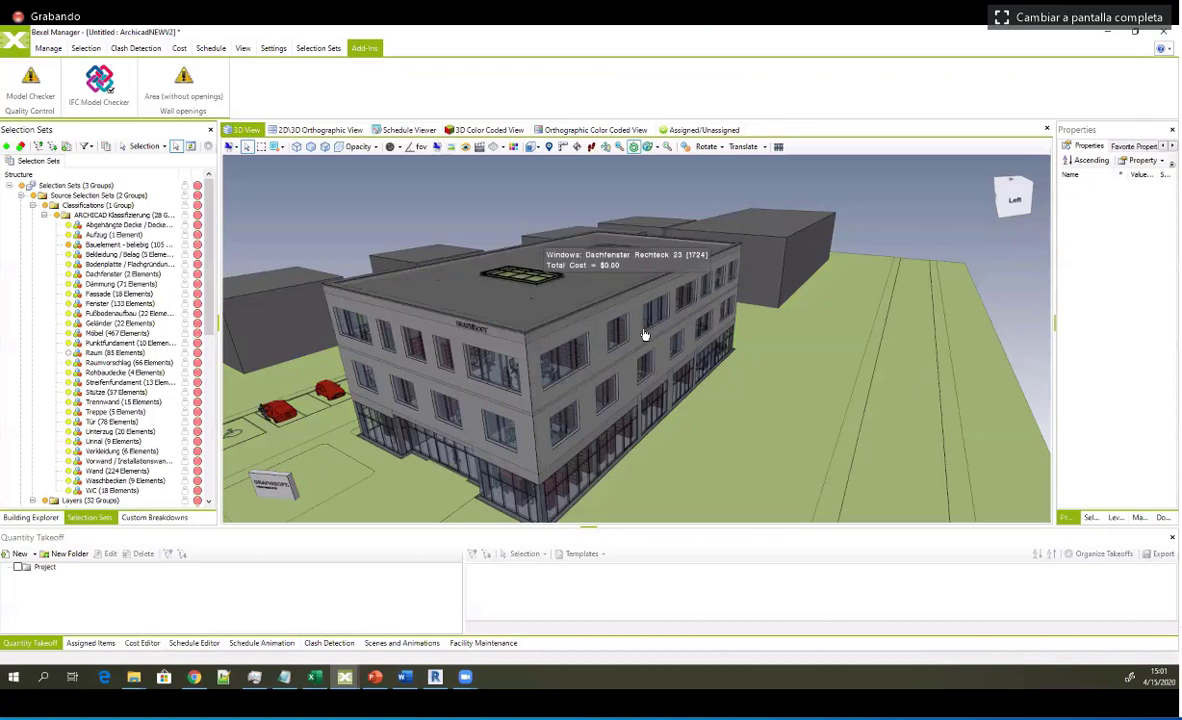
scroll(645, 335, "down", 3)
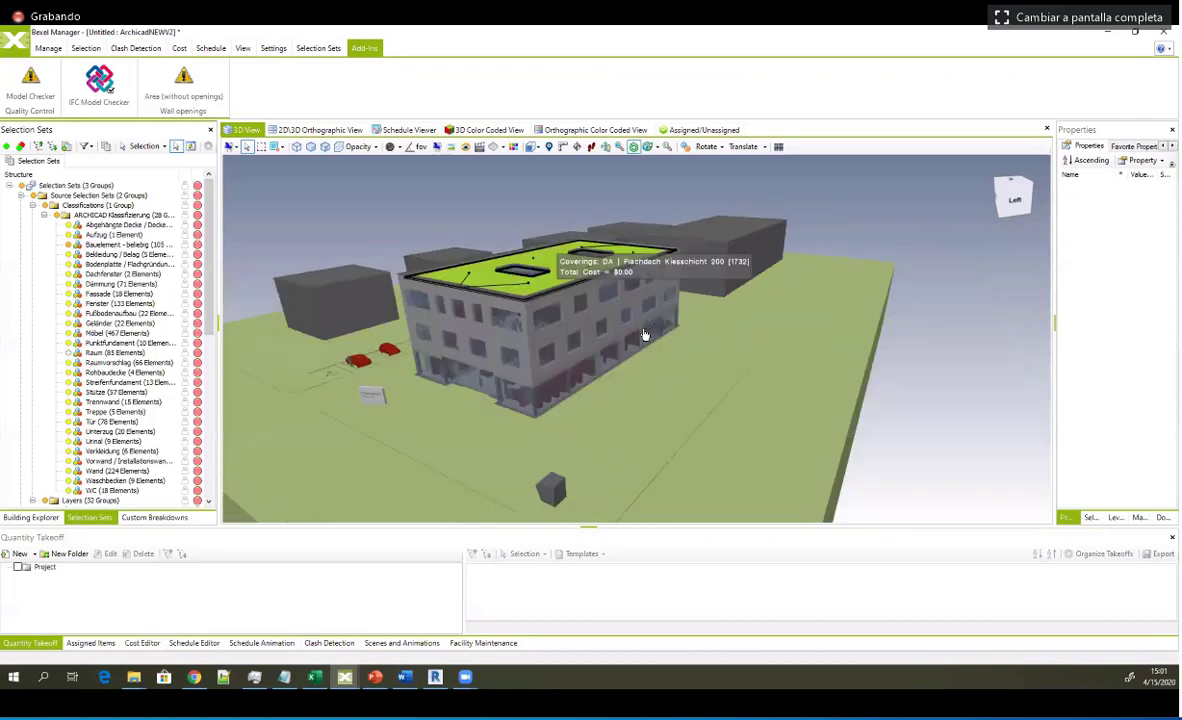
scroll(645, 335, "down", 2)
middle_click_drag(588, 286, 645, 335)
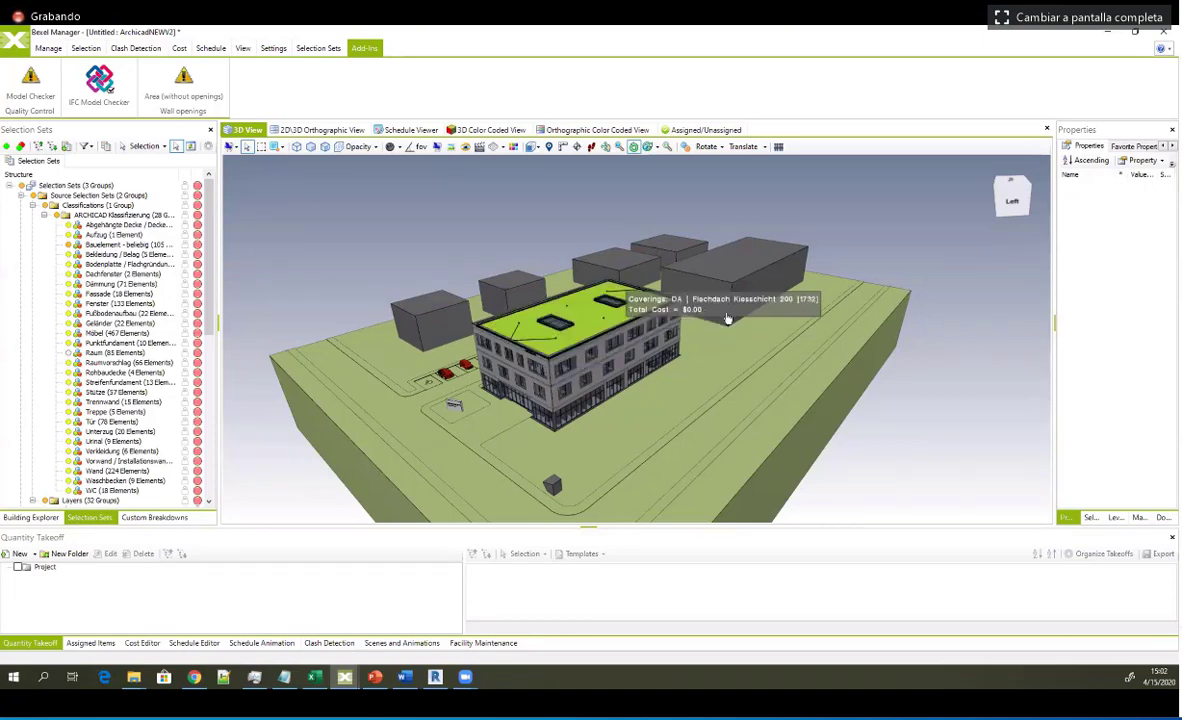
left_click_drag(718, 323, 666, 326)
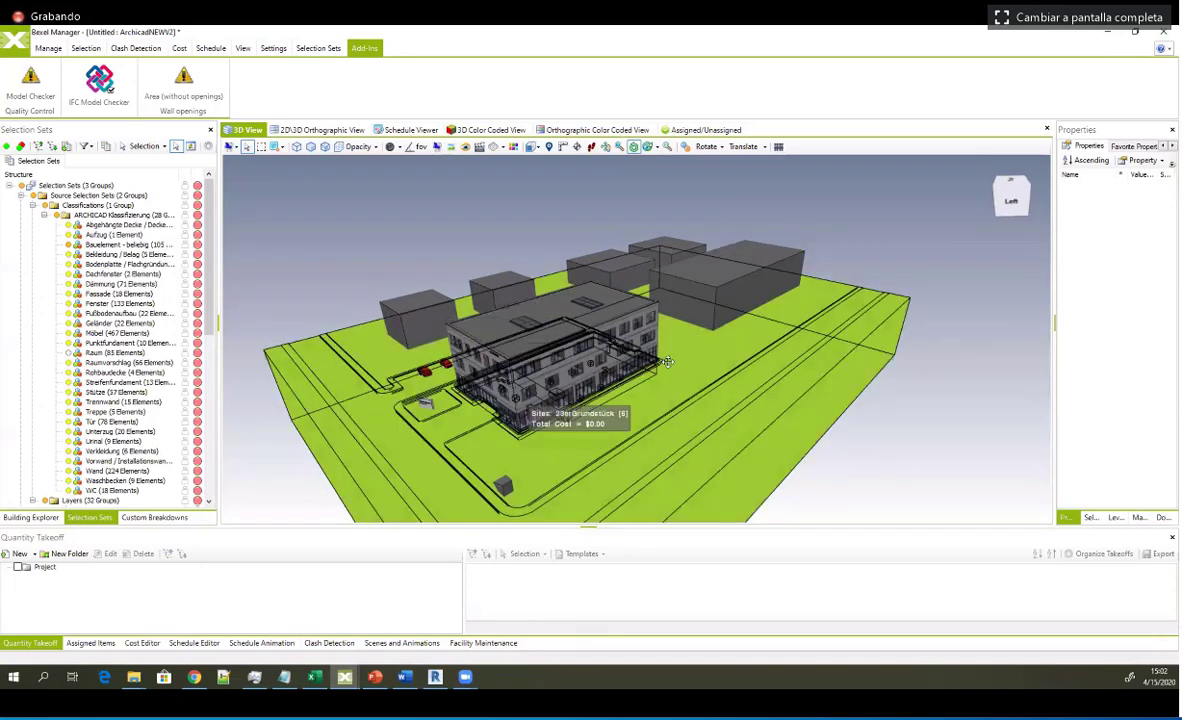
Step: Widen the property and structure areas beside the model and show the Building Explorer's element structure from its first group
left_click_drag(1053, 382, 905, 387)
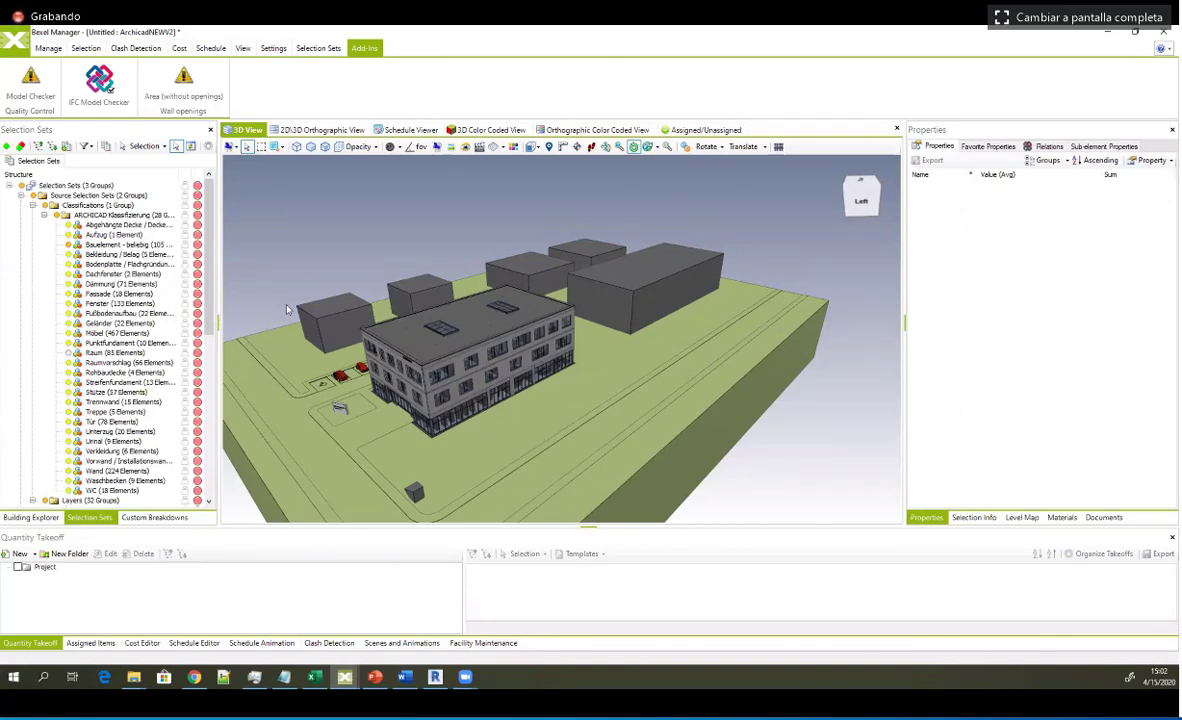
middle_click_drag(348, 311, 394, 315)
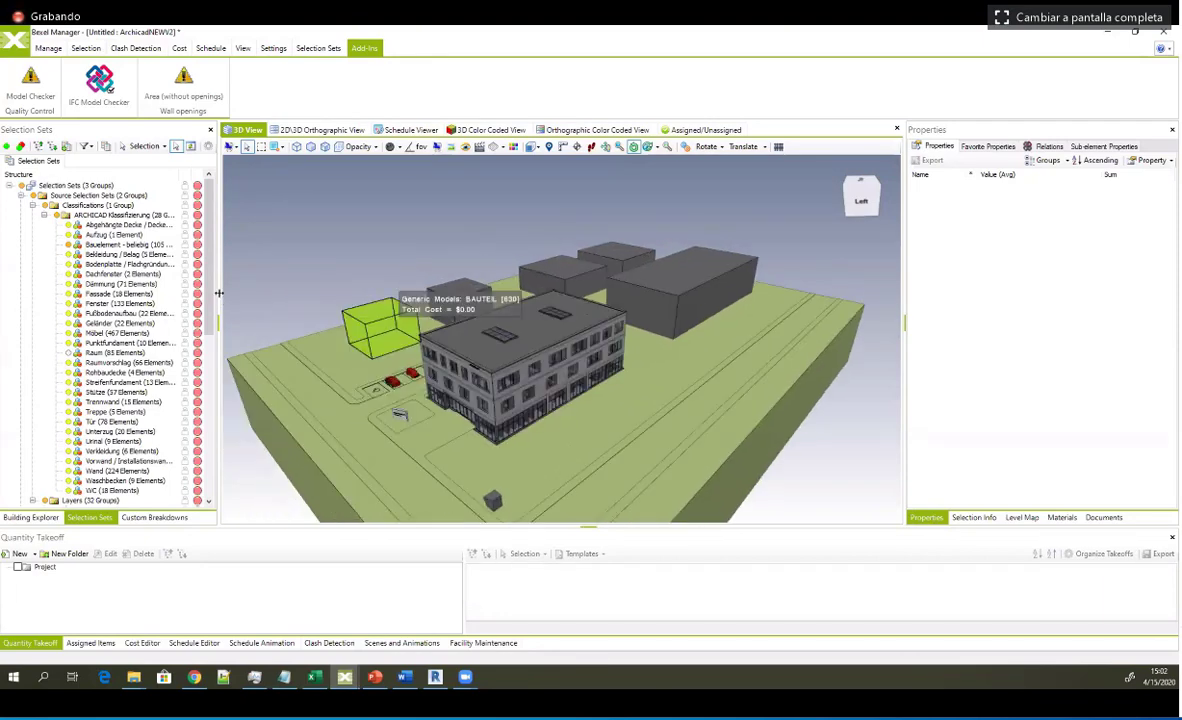
left_click_drag(218, 293, 248, 288)
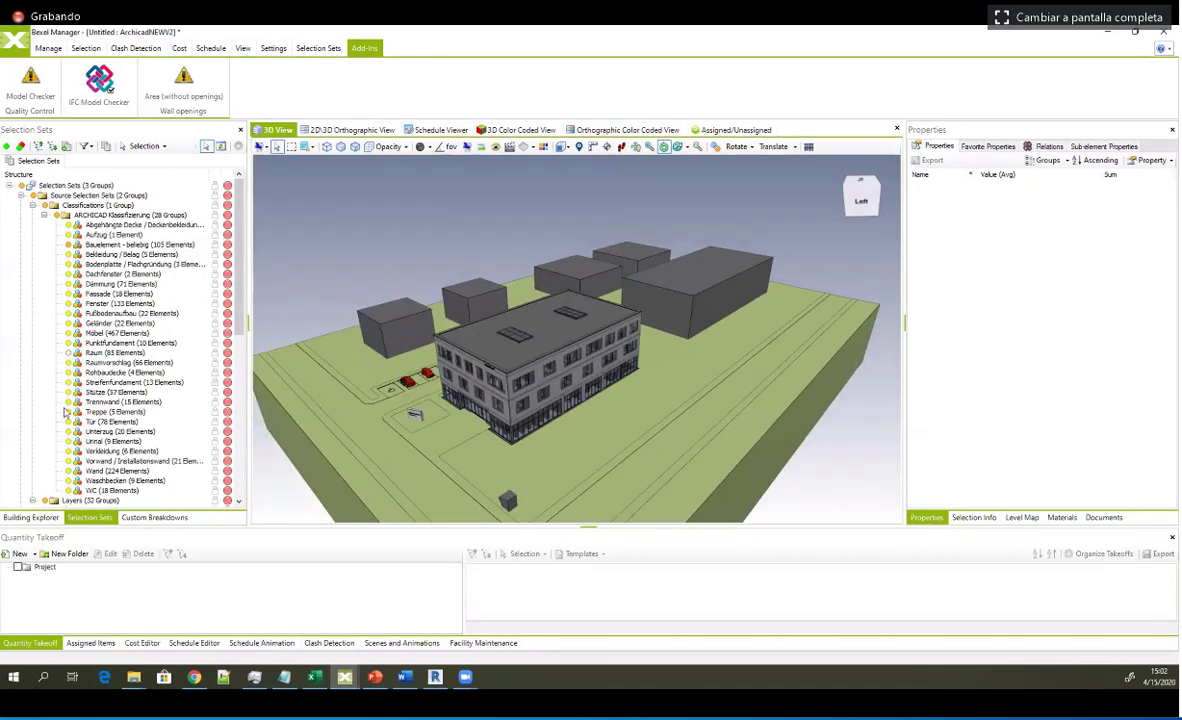
left_click(30, 517)
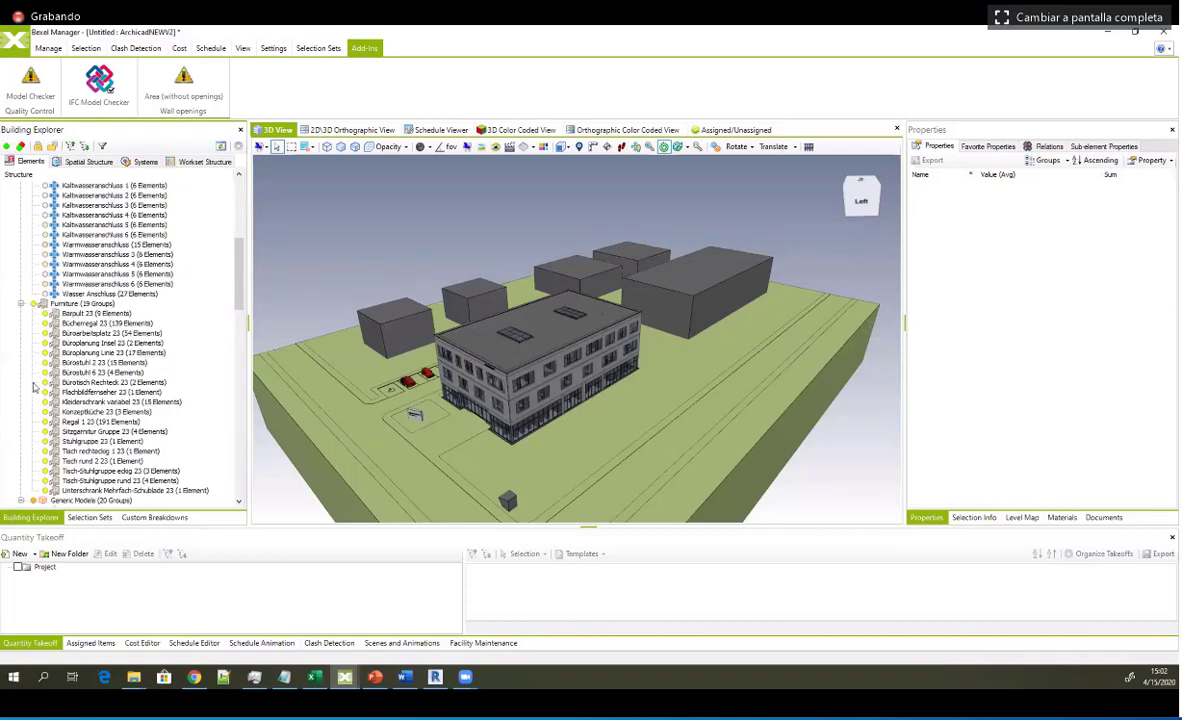
scroll(70, 300, "up", 10)
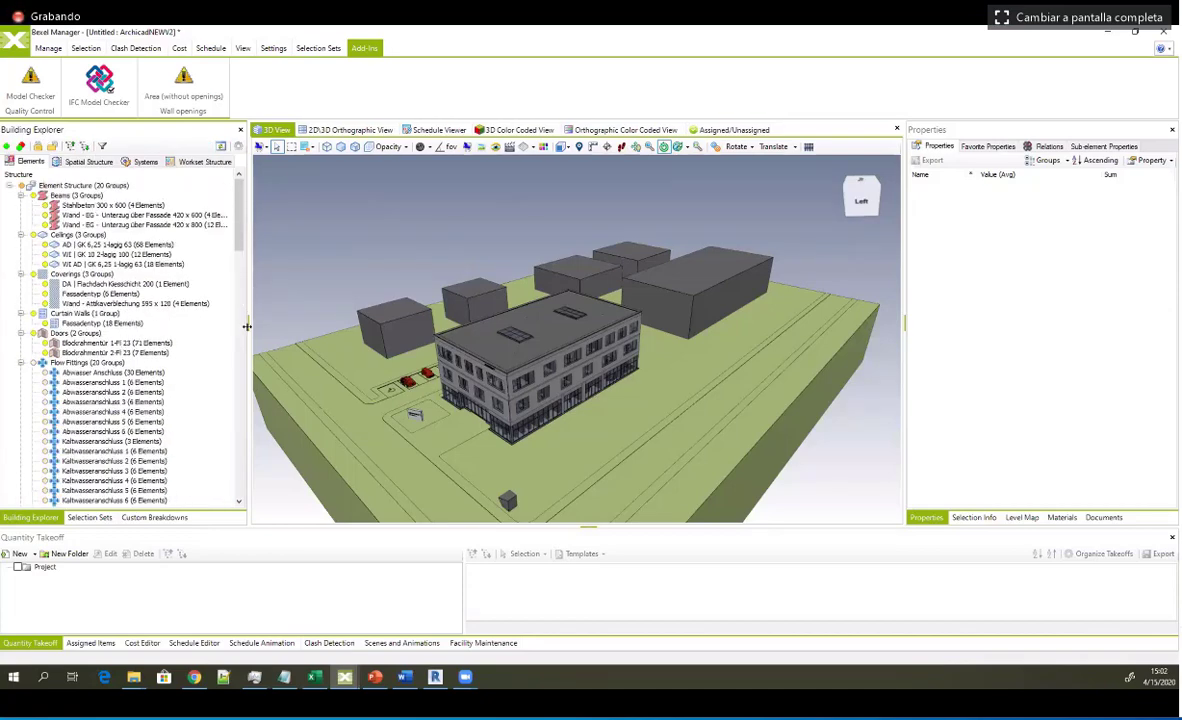
left_click_drag(246, 325, 275, 306)
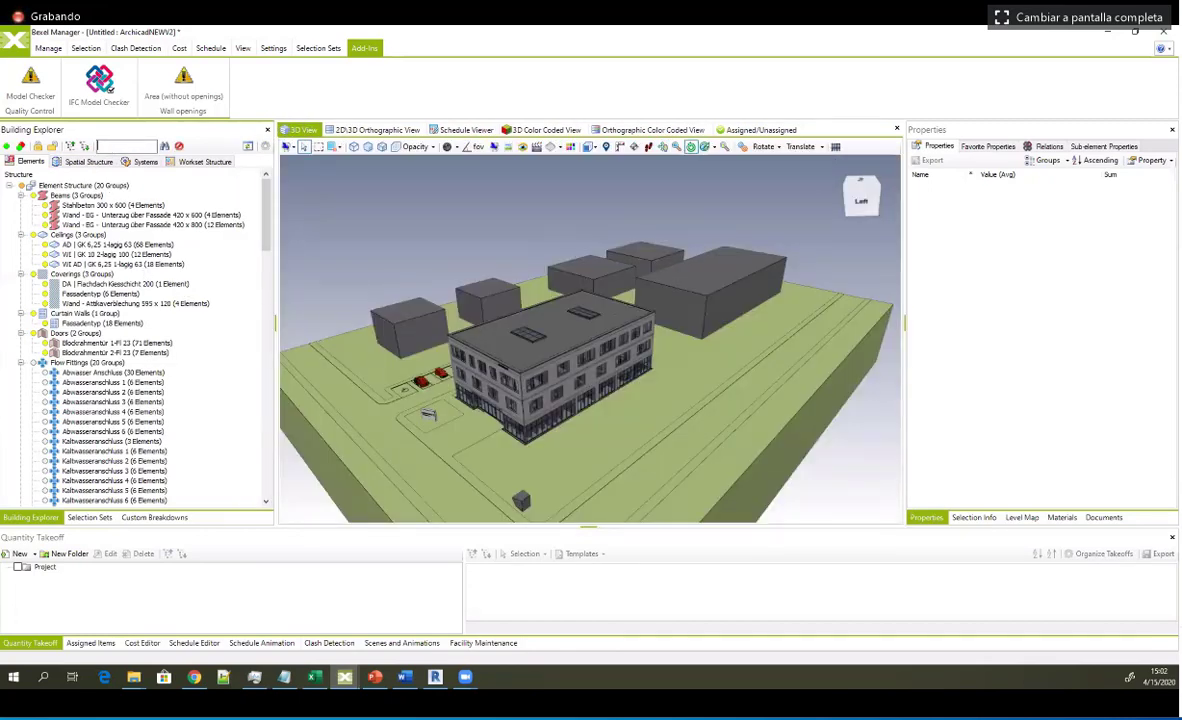
Step: Filter the Building Explorer's element structure by "wa" and clear the filter again
type("st")
type("wa")
left_click(164, 146)
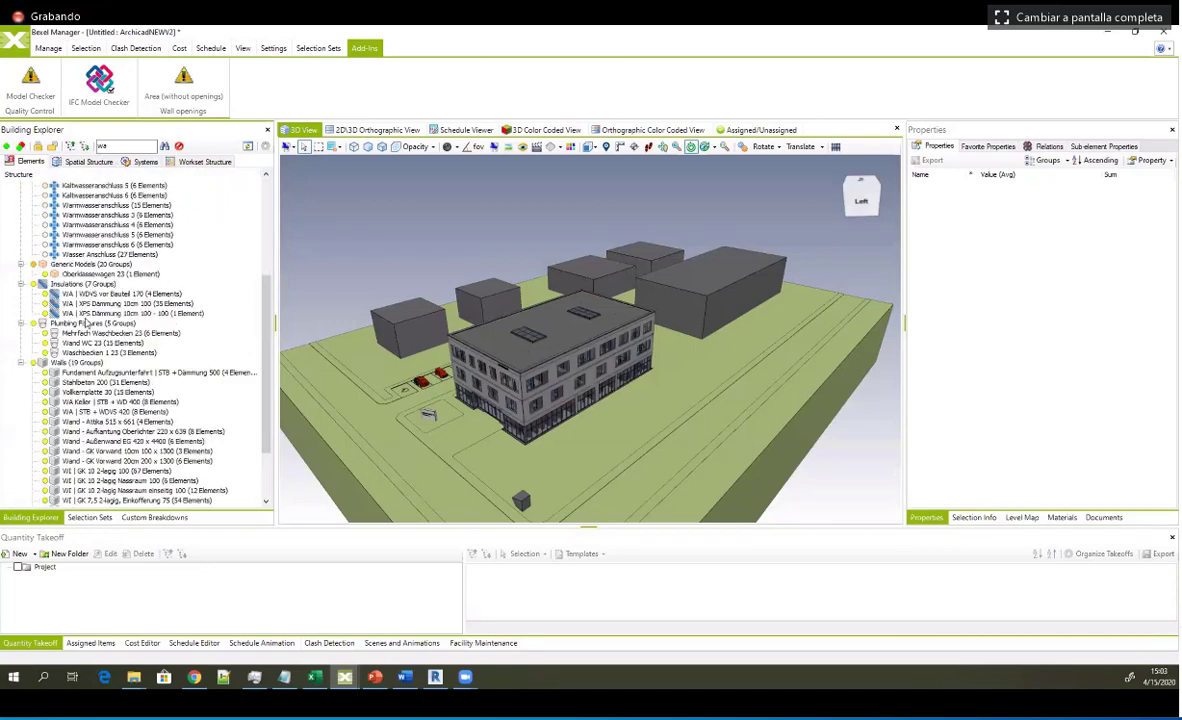
double_click(101, 147)
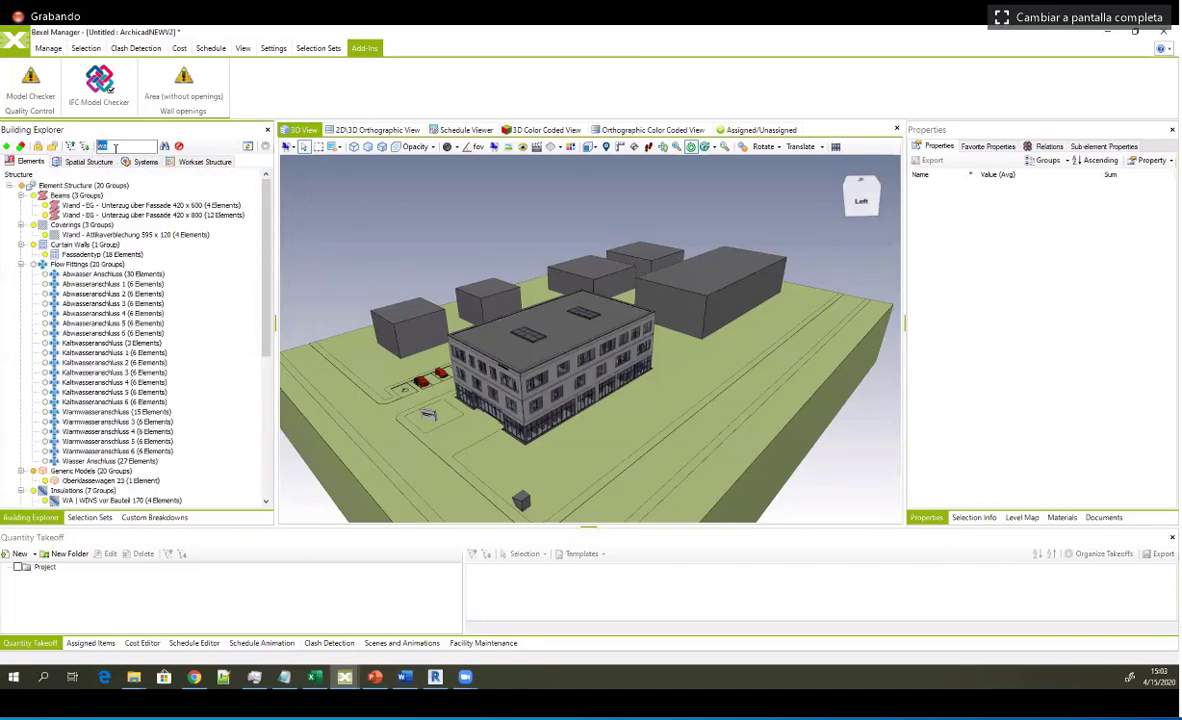
type("w")
left_click(179, 146)
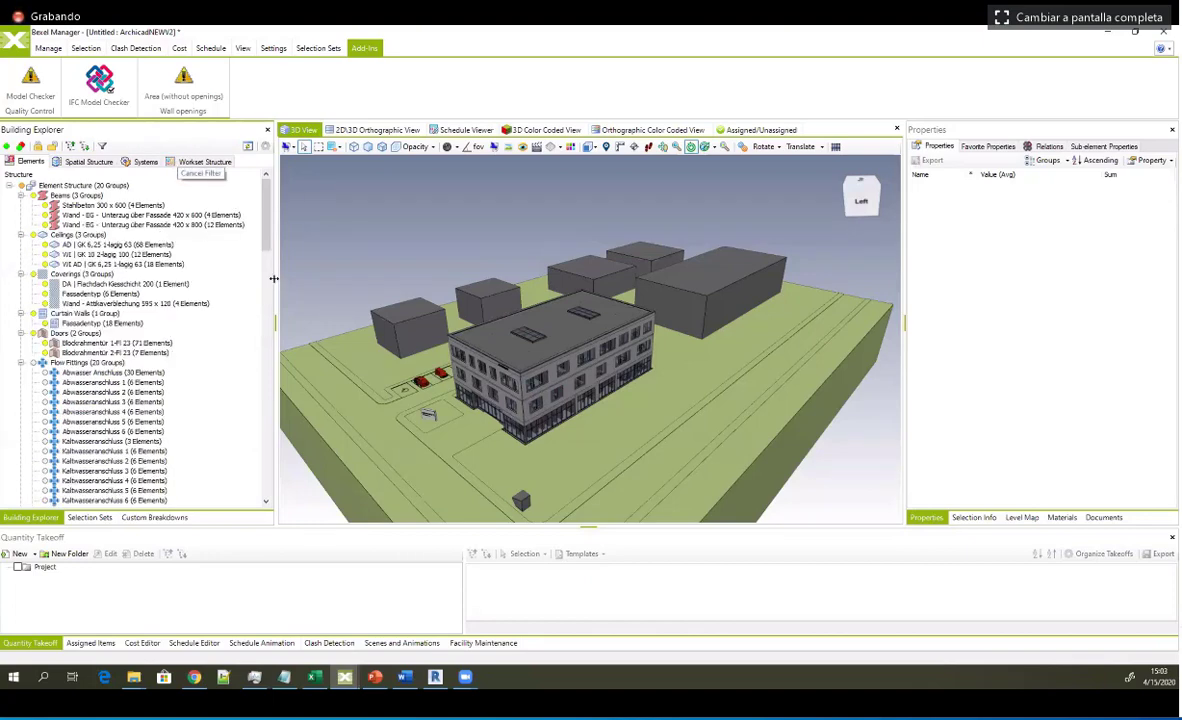
Step: Launch the IFC Model Checker add-in for the ArchicadNEWV2 model
scroll(522, 266, "down", 2)
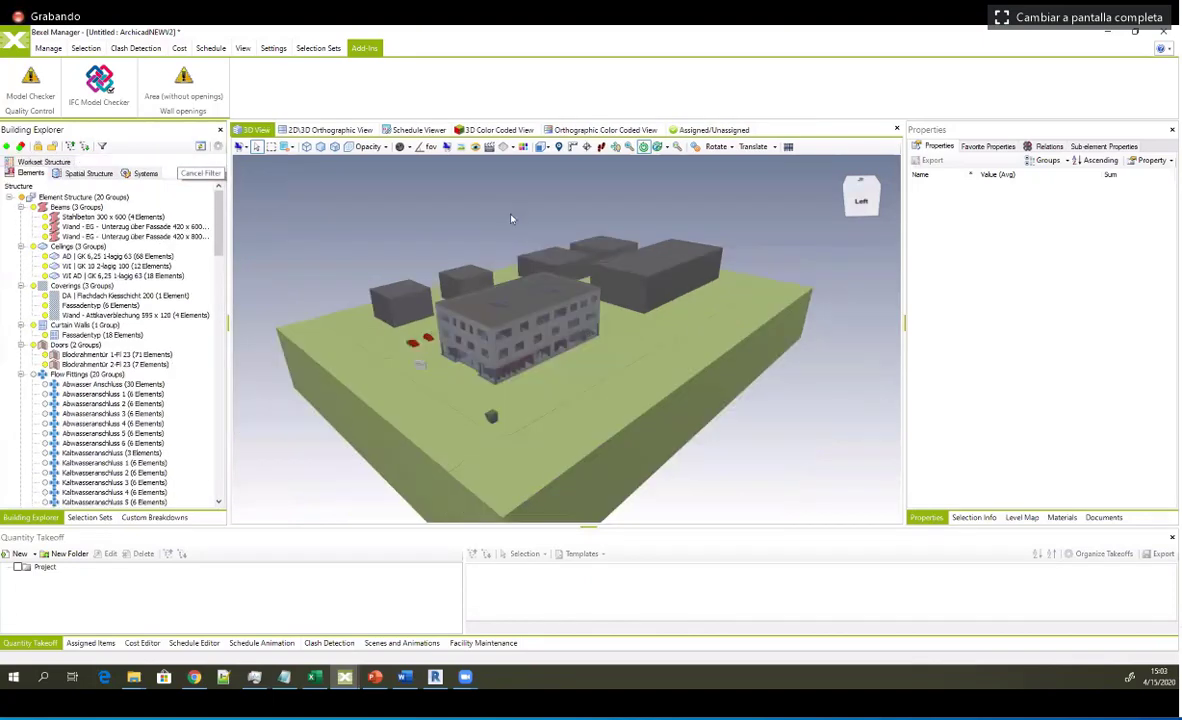
middle_click_drag(548, 297, 527, 305)
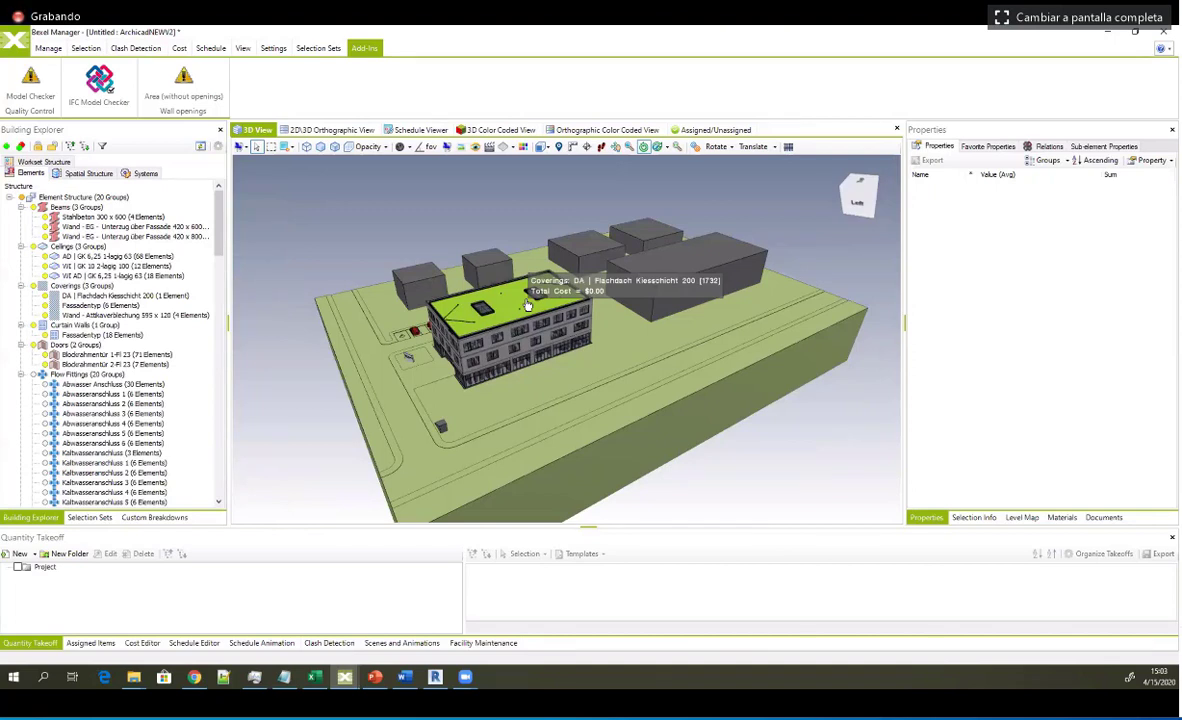
left_click_drag(553, 262, 557, 300)
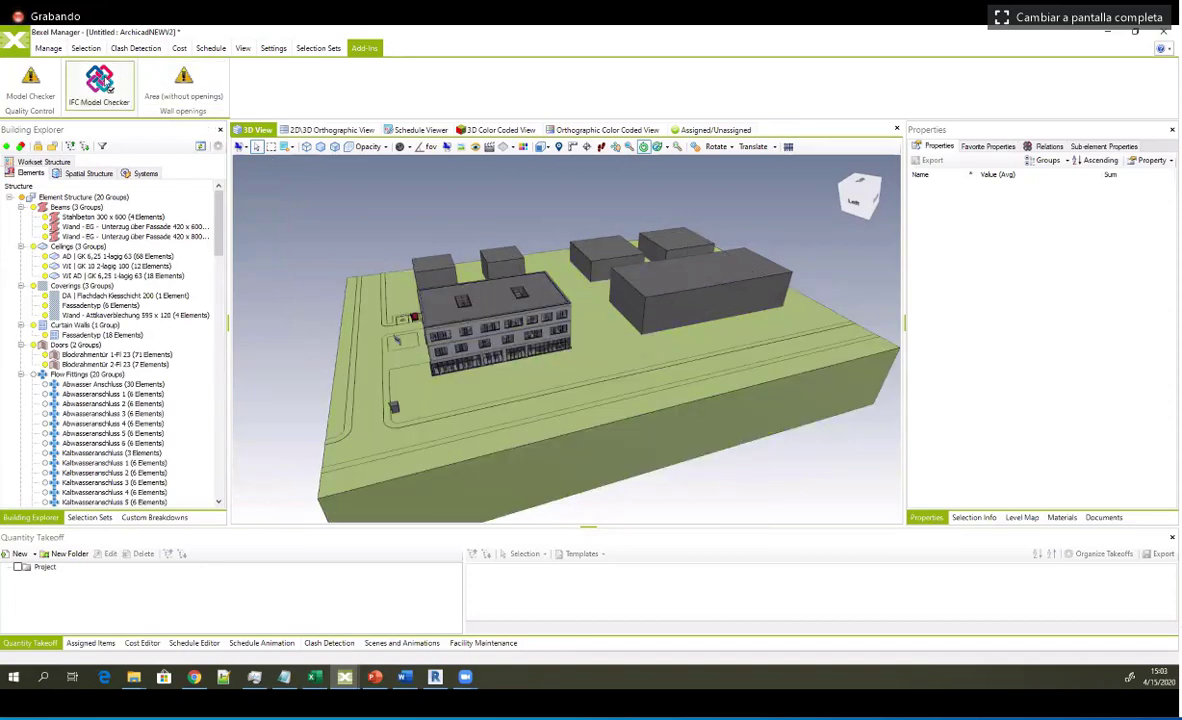
left_click(100, 85)
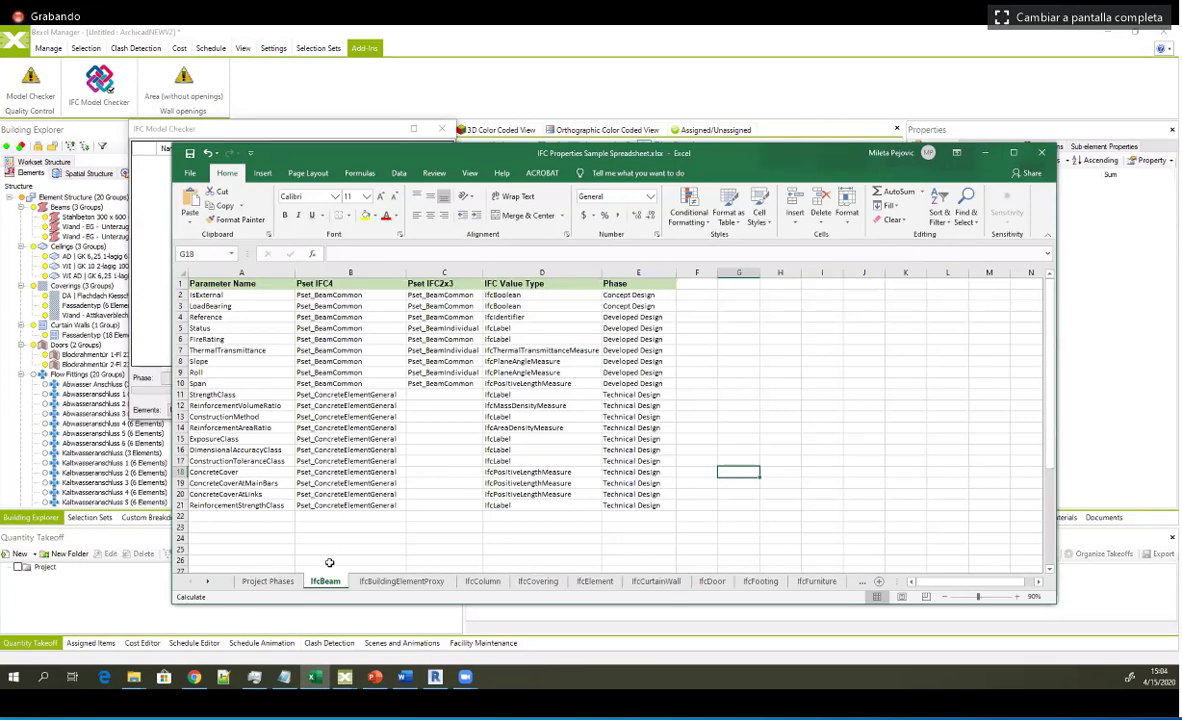
Step: Review the list of project phases in IFC Properties Sample Spreadsheet.xlsx
left_click(268, 581)
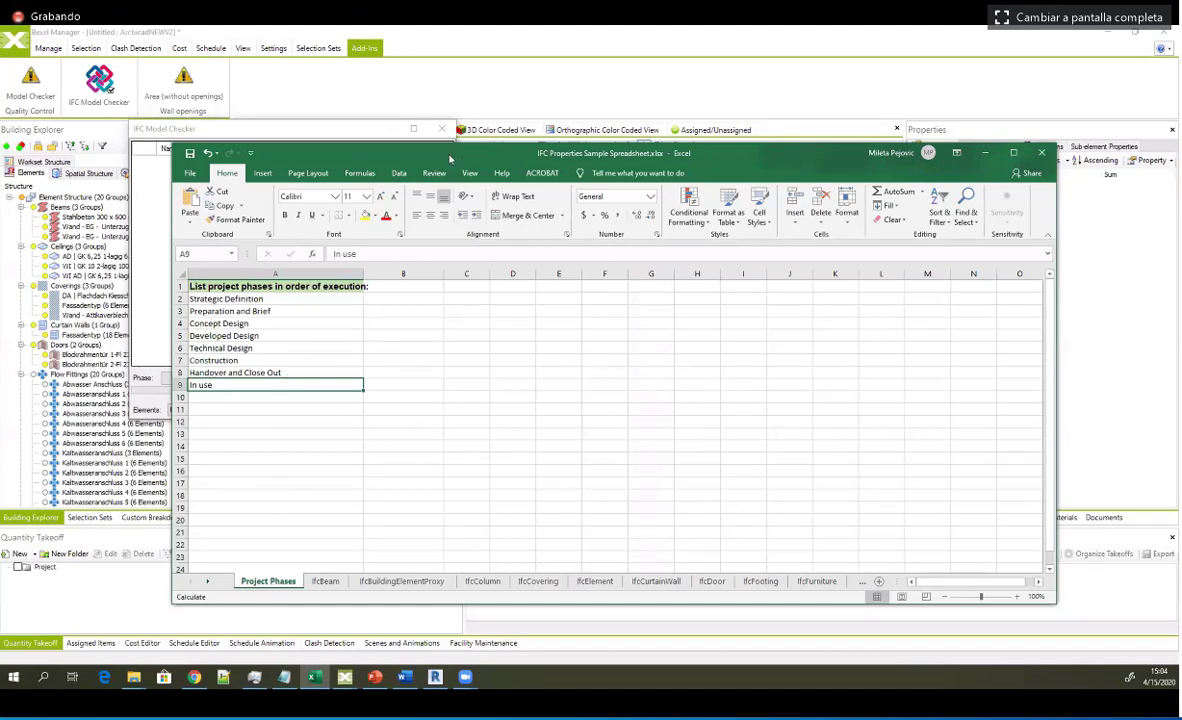
left_click_drag(477, 155, 509, 141)
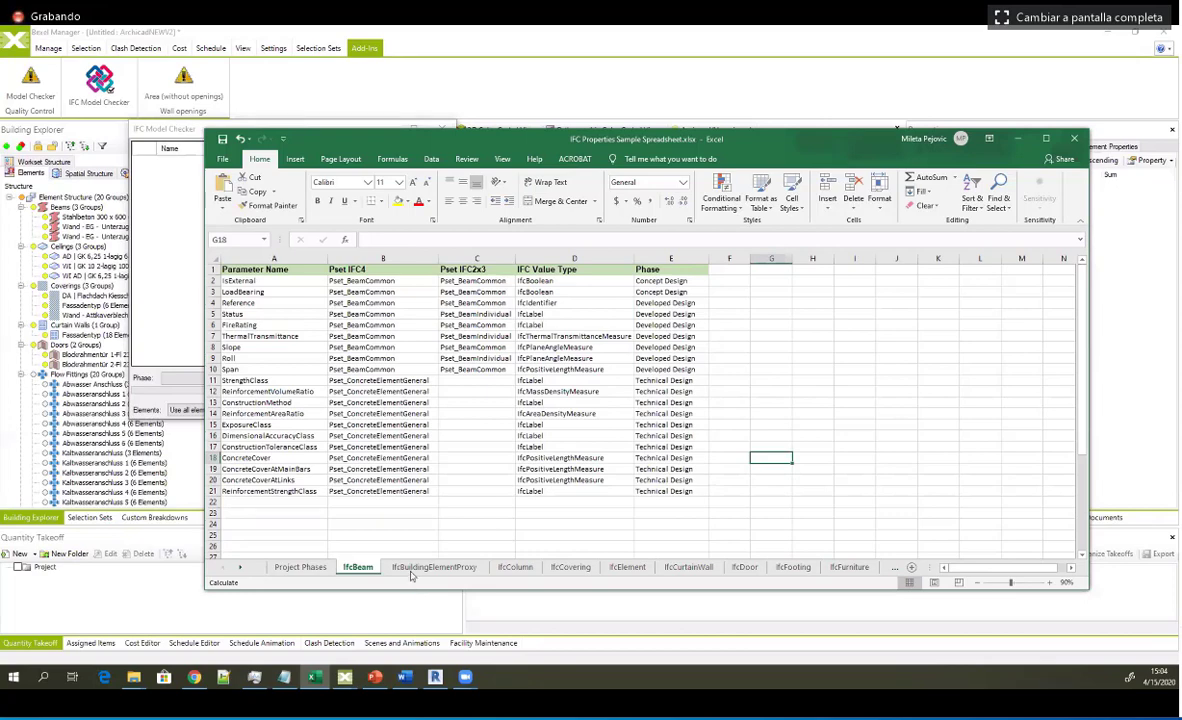
Step: Examine the IfcBeam sheet's parameter names, IFC4 and IFC2x3 property sets, IFC value types and assigned phases
left_click_drag(632, 139, 684, 143)
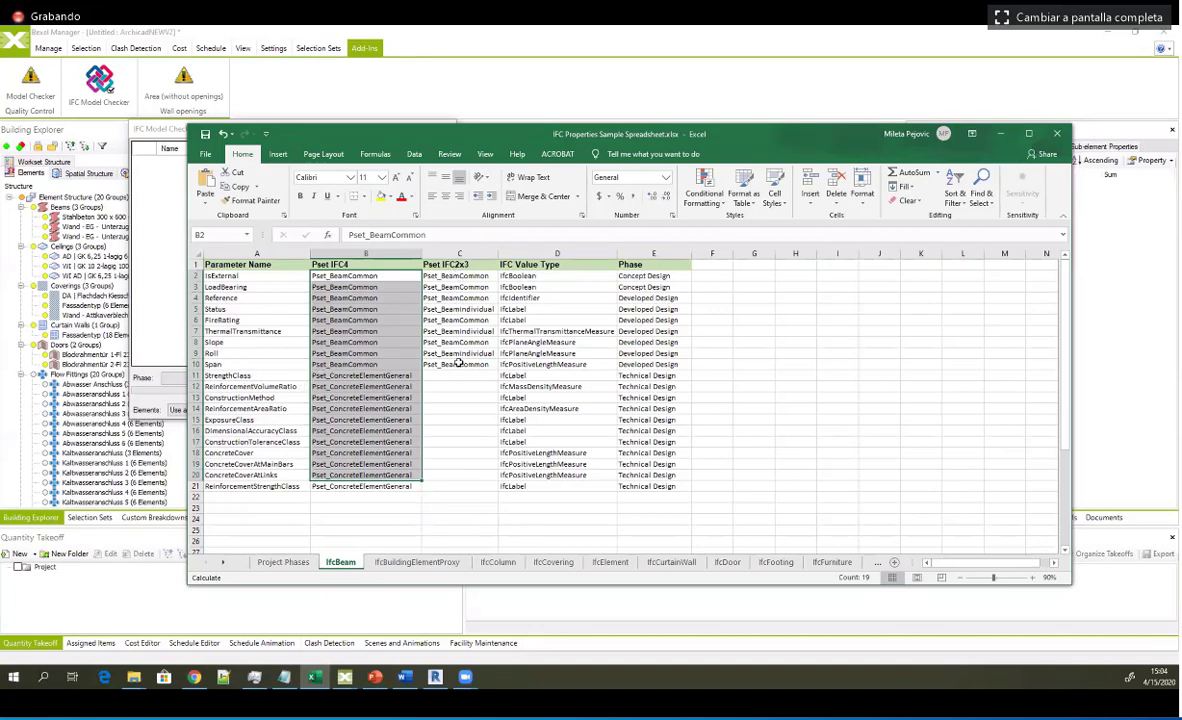
left_click_drag(458, 364, 475, 280)
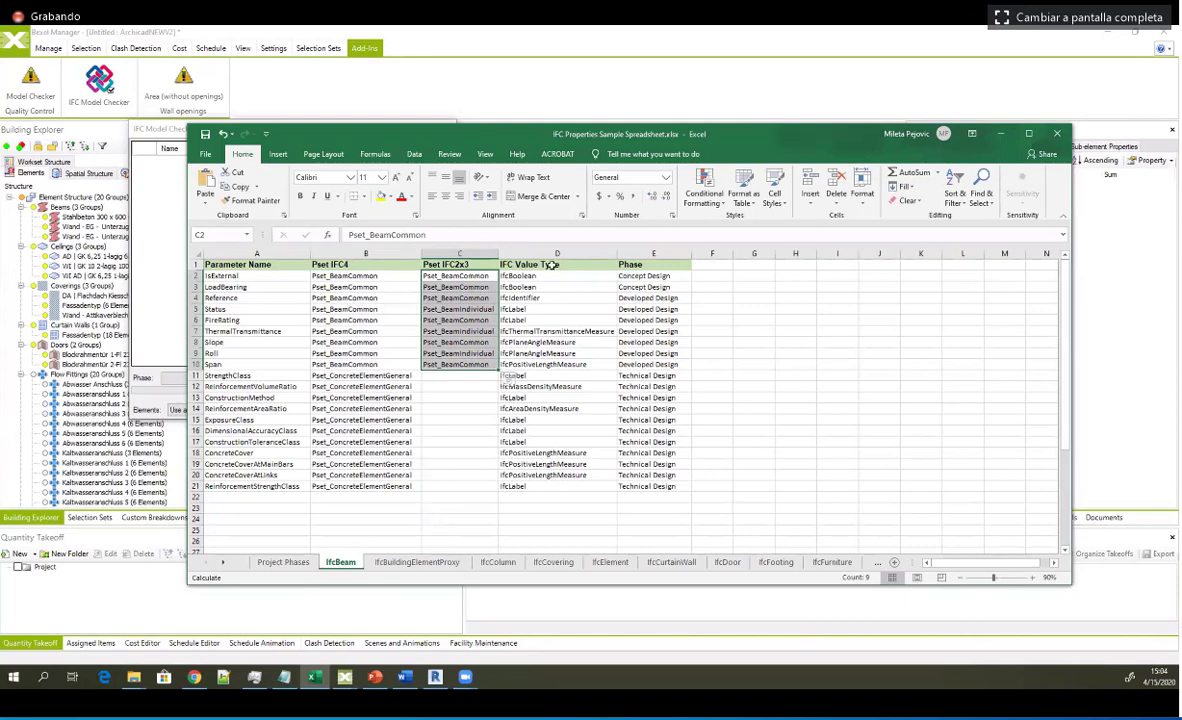
left_click(545, 276)
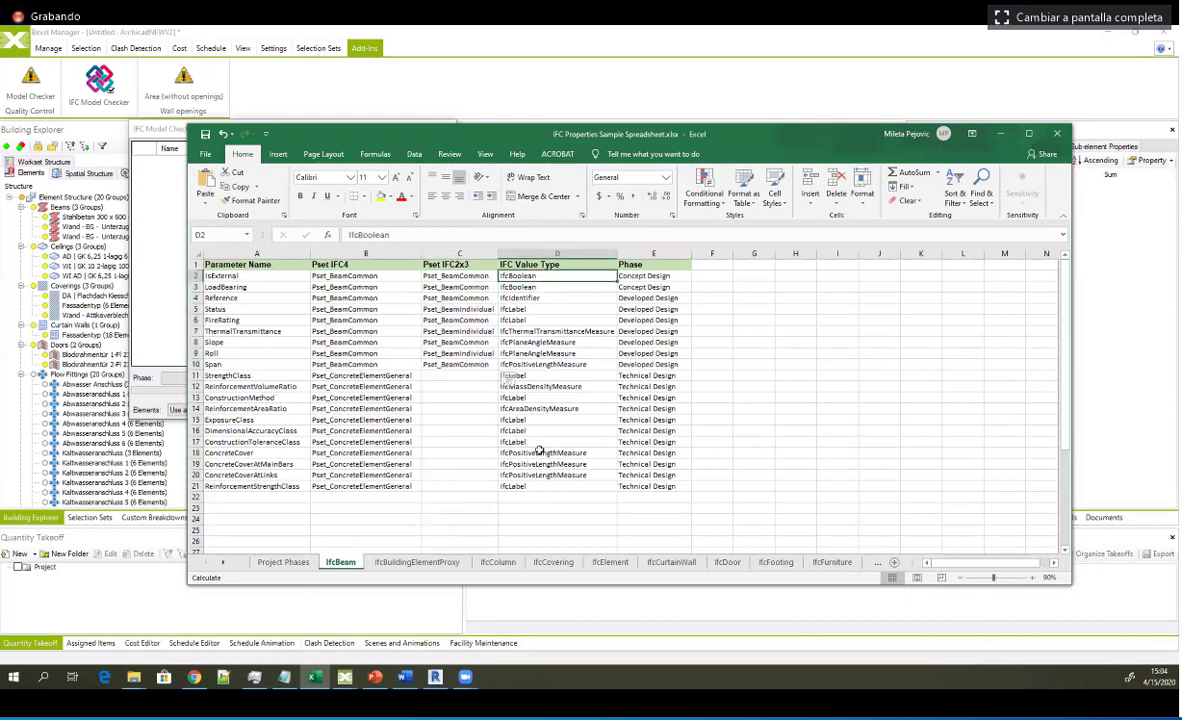
left_click(540, 452, "shift")
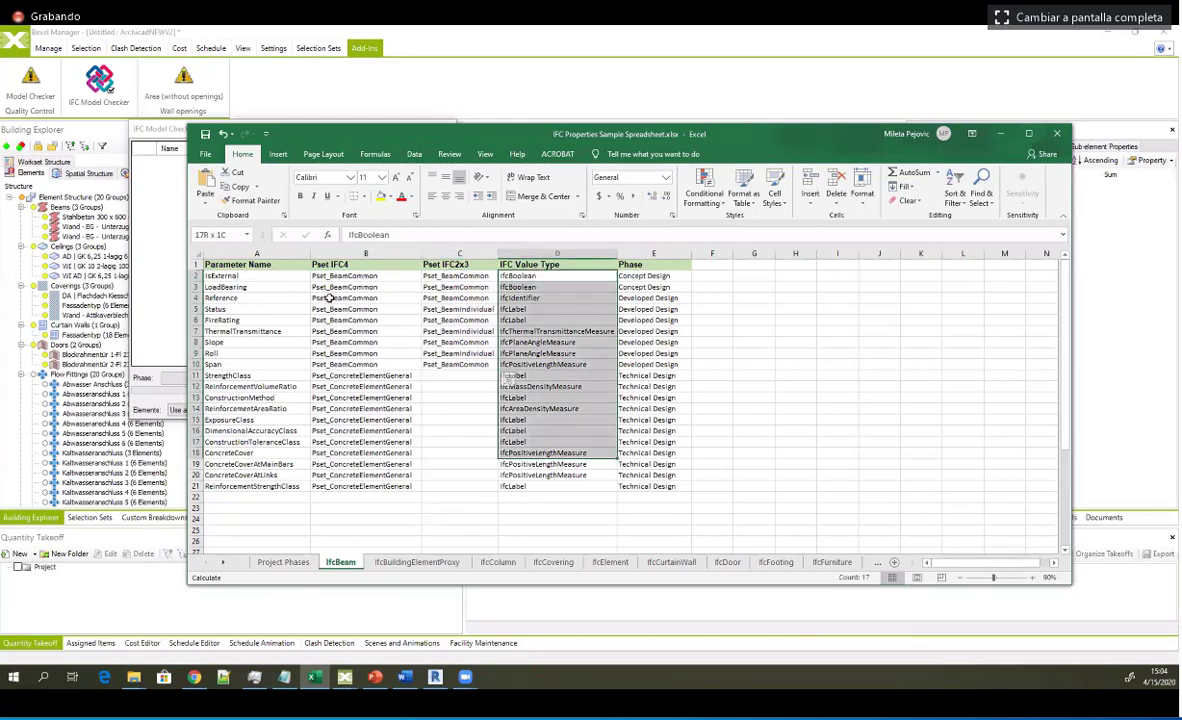
left_click_drag(545, 453, 545, 486)
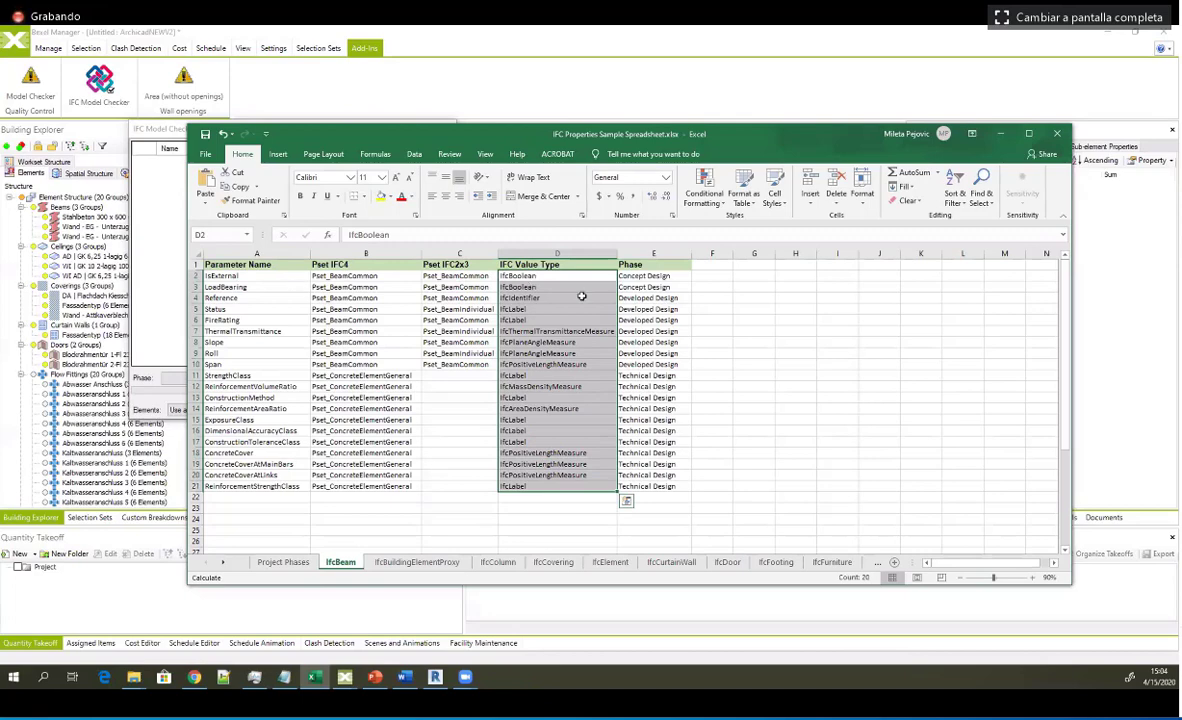
left_click(256, 287)
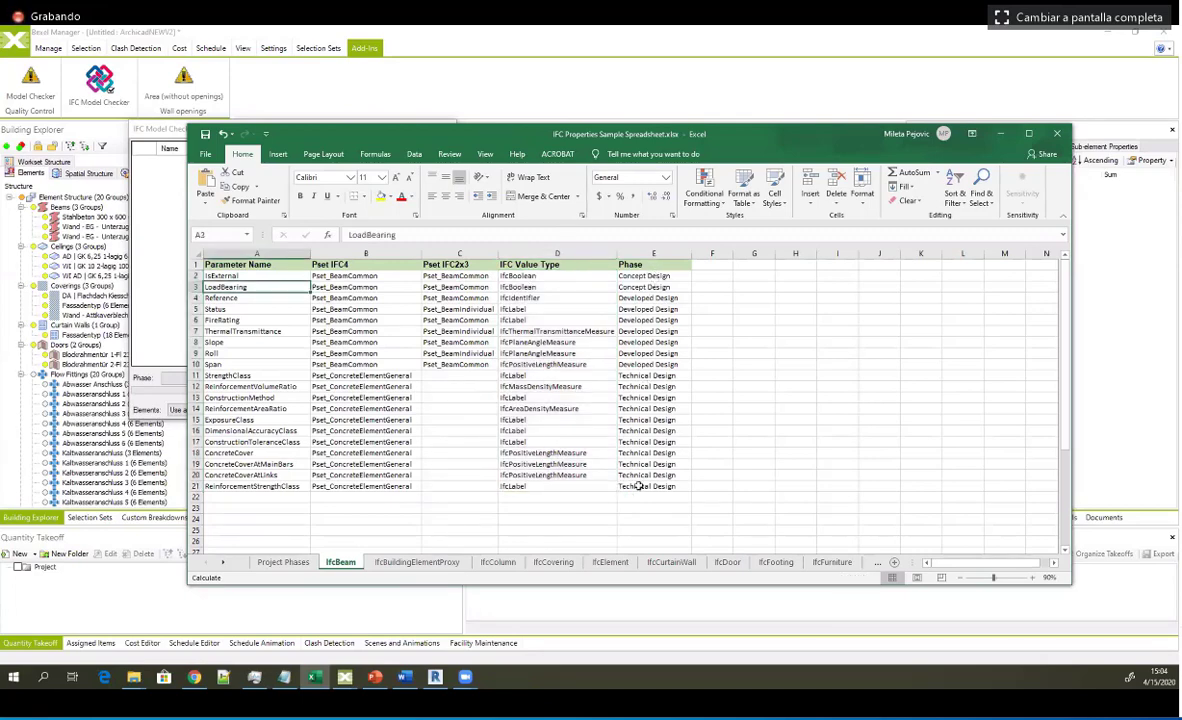
left_click(645, 276)
key("ctrl+shift+Down")
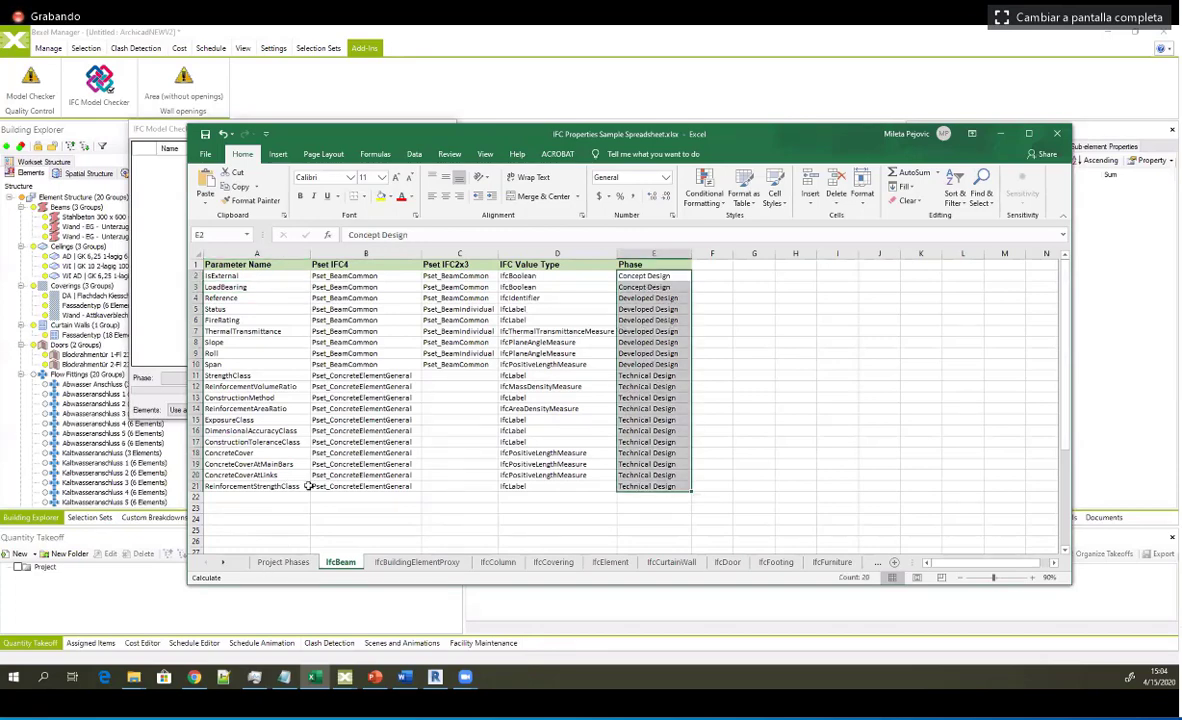
Step: Check the Project Phases sheet again and highlight the ReinforcementStrengthClass row with the empty row below it on the IfcBeam sheet
left_click(286, 563)
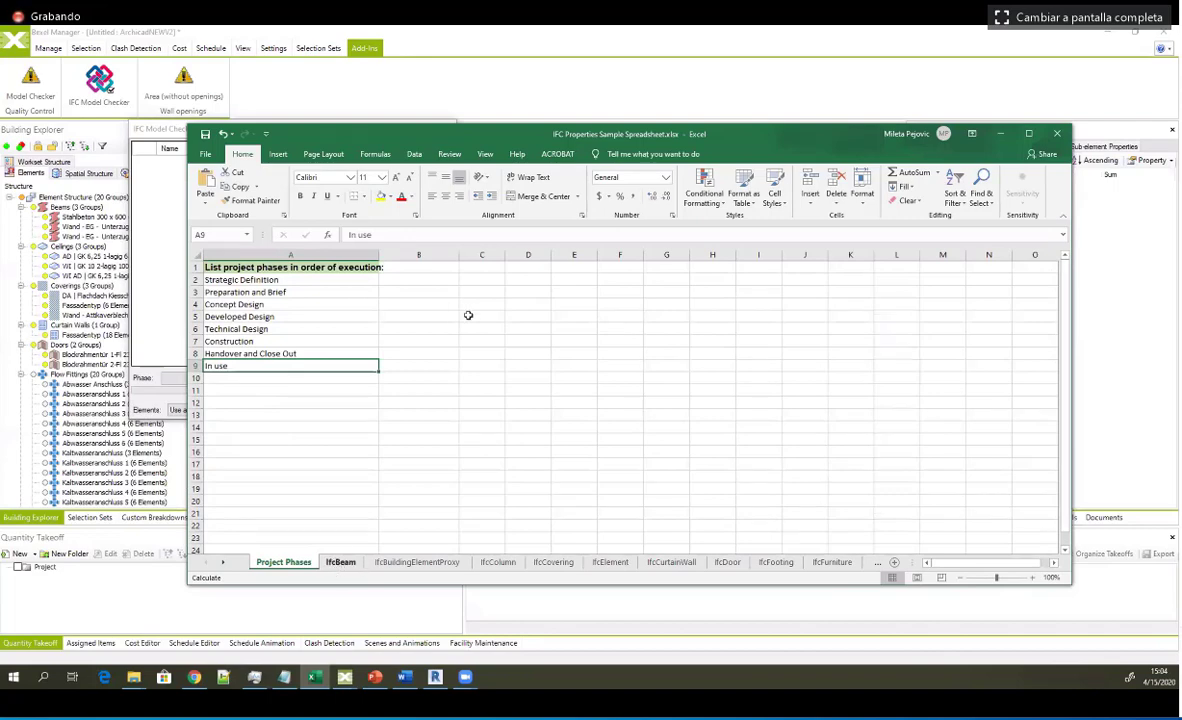
key("ctrl+Page_Down")
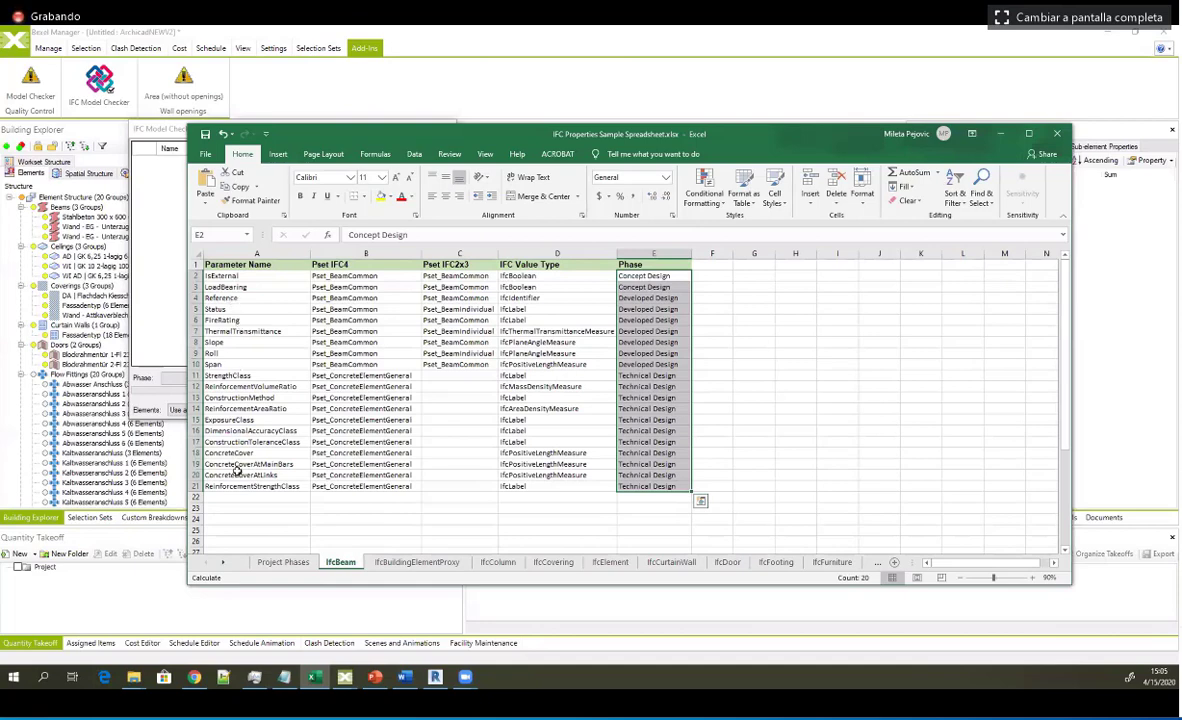
left_click_drag(236, 299, 627, 490)
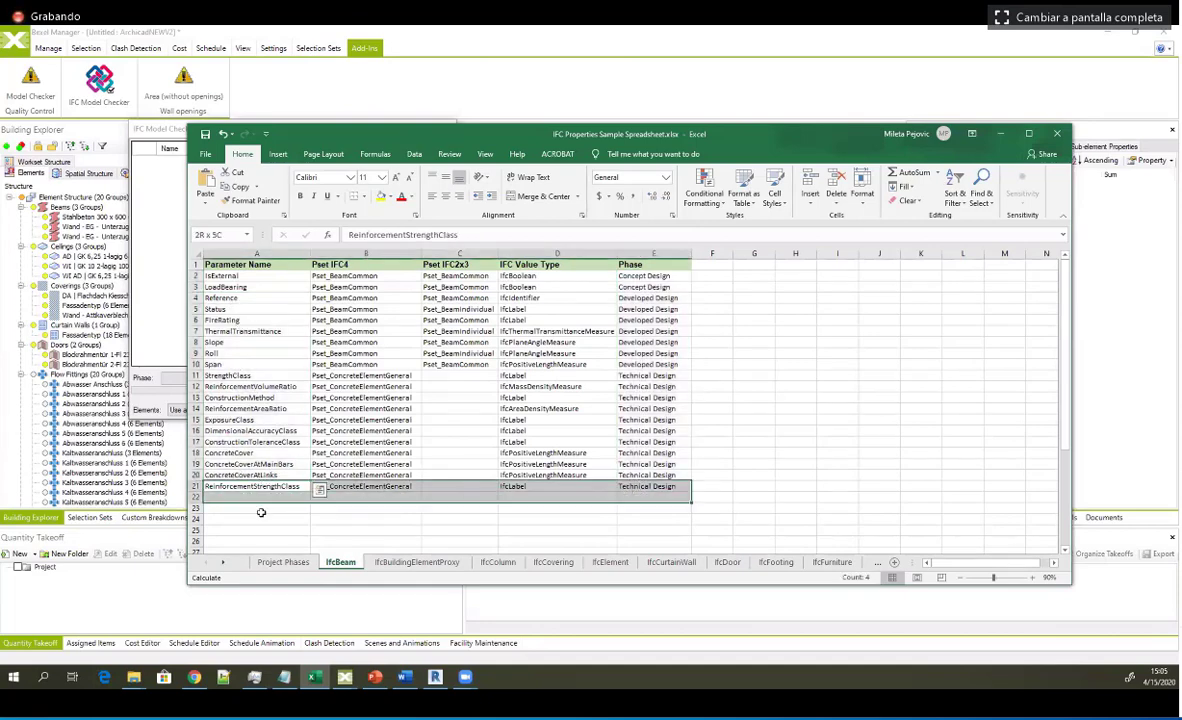
Step: Switch back to Bexel Manager and load IFC Properties Sample Spreadsheet.xlsx from the Bexel - ARCHICAD SAMPLE folder into the IFC Model Checker
left_click(260, 509)
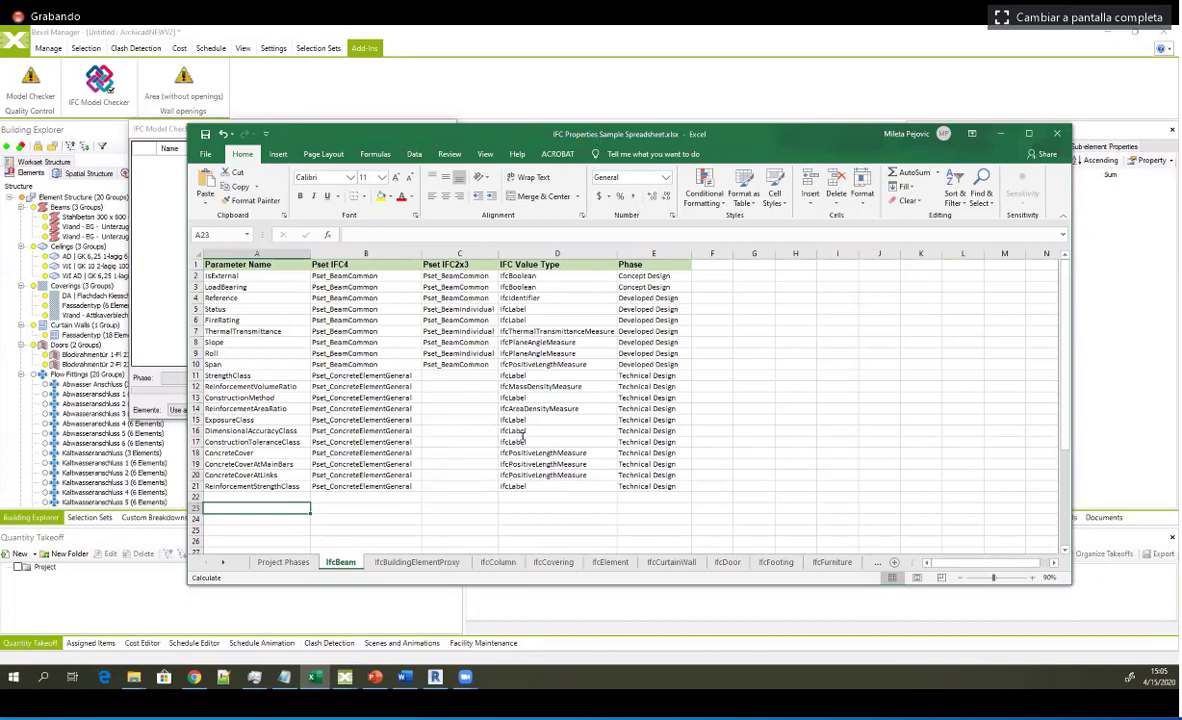
left_click_drag(572, 135, 581, 135)
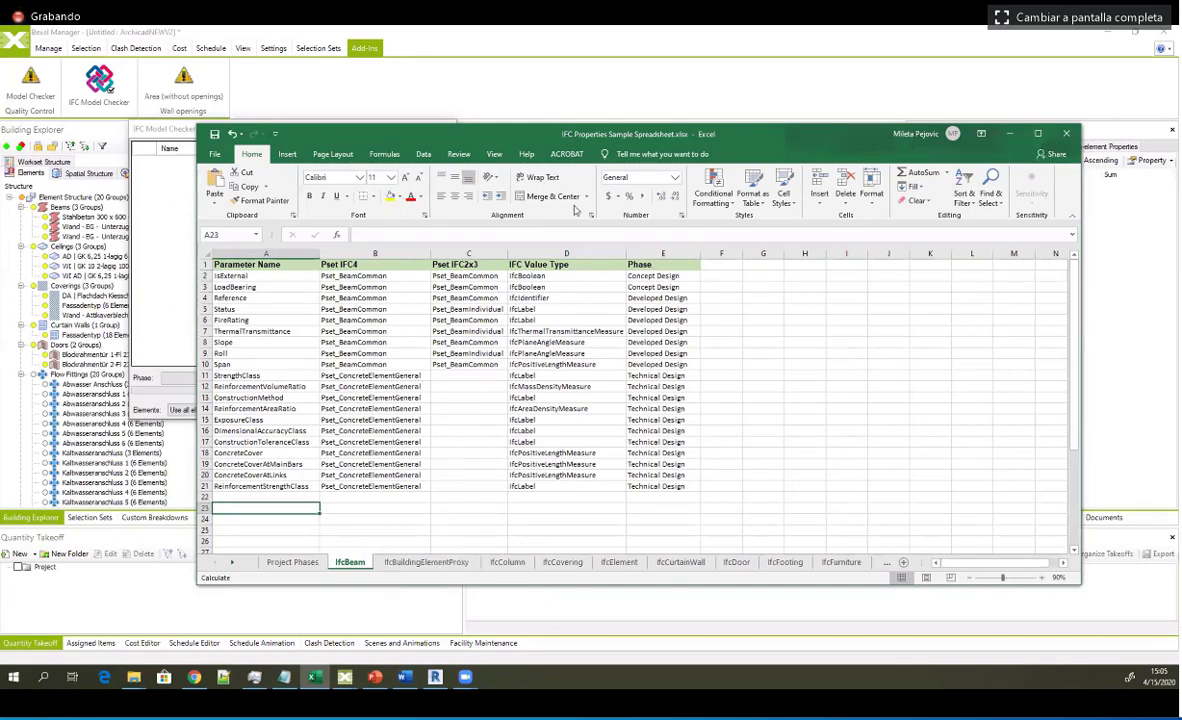
left_click(170, 225)
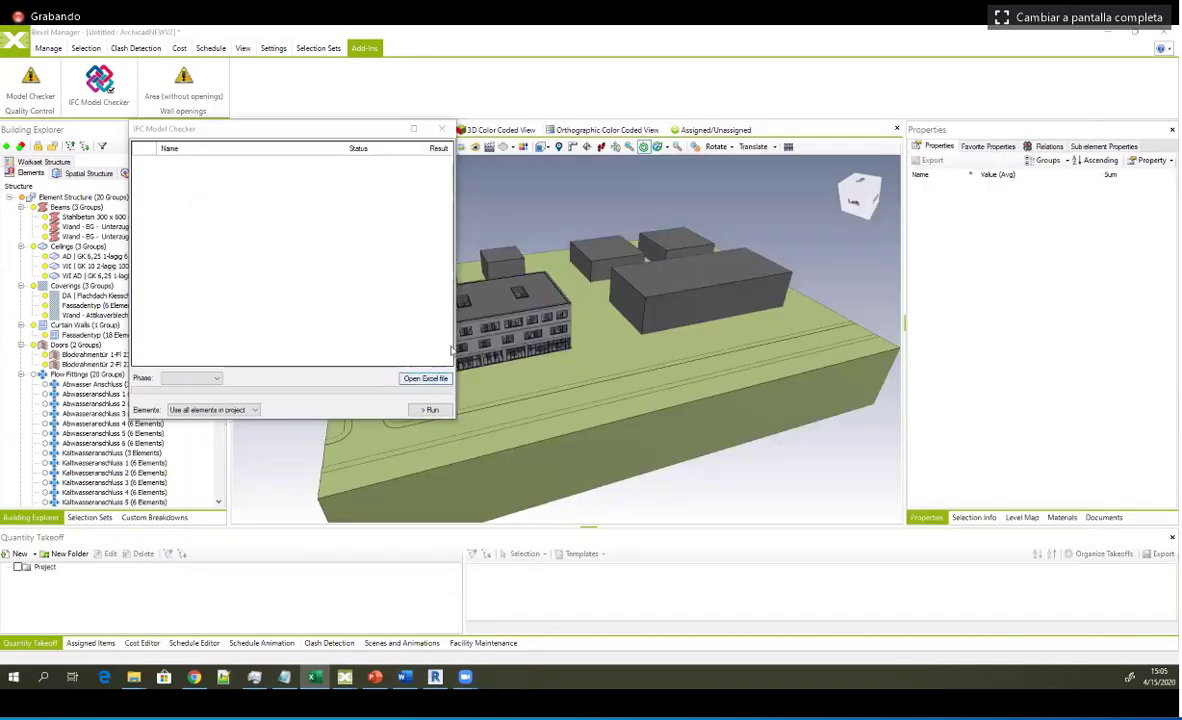
left_click(416, 377)
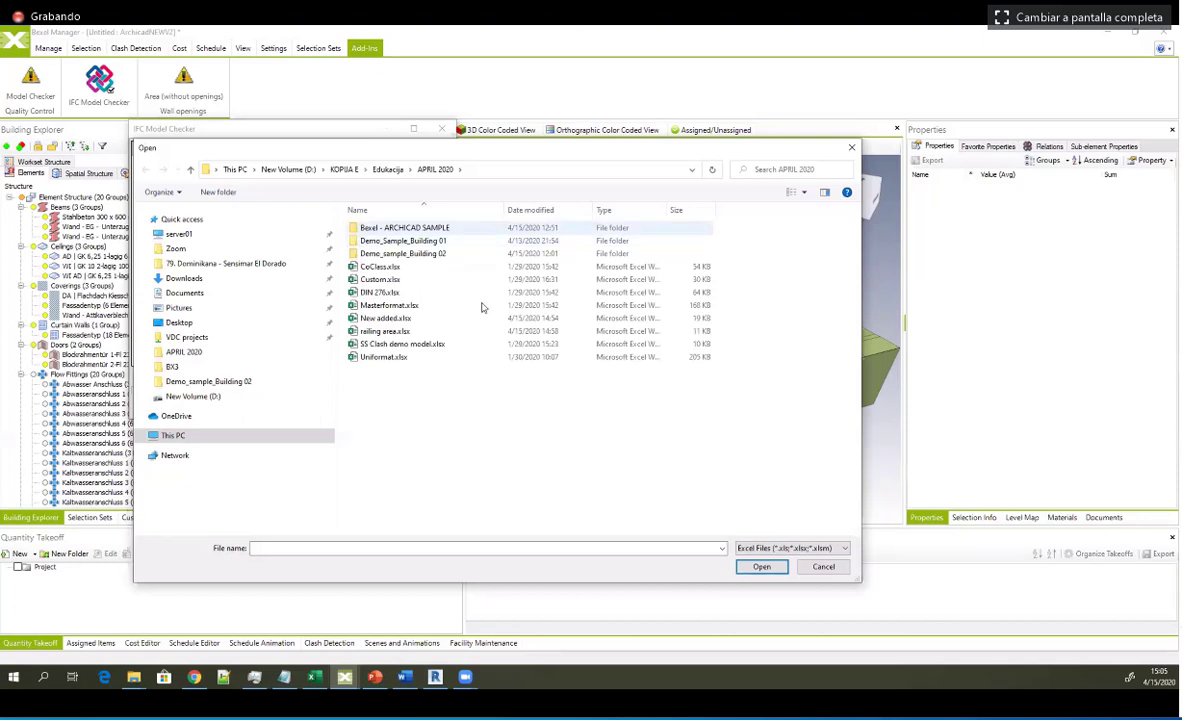
double_click(405, 228)
left_click(422, 241)
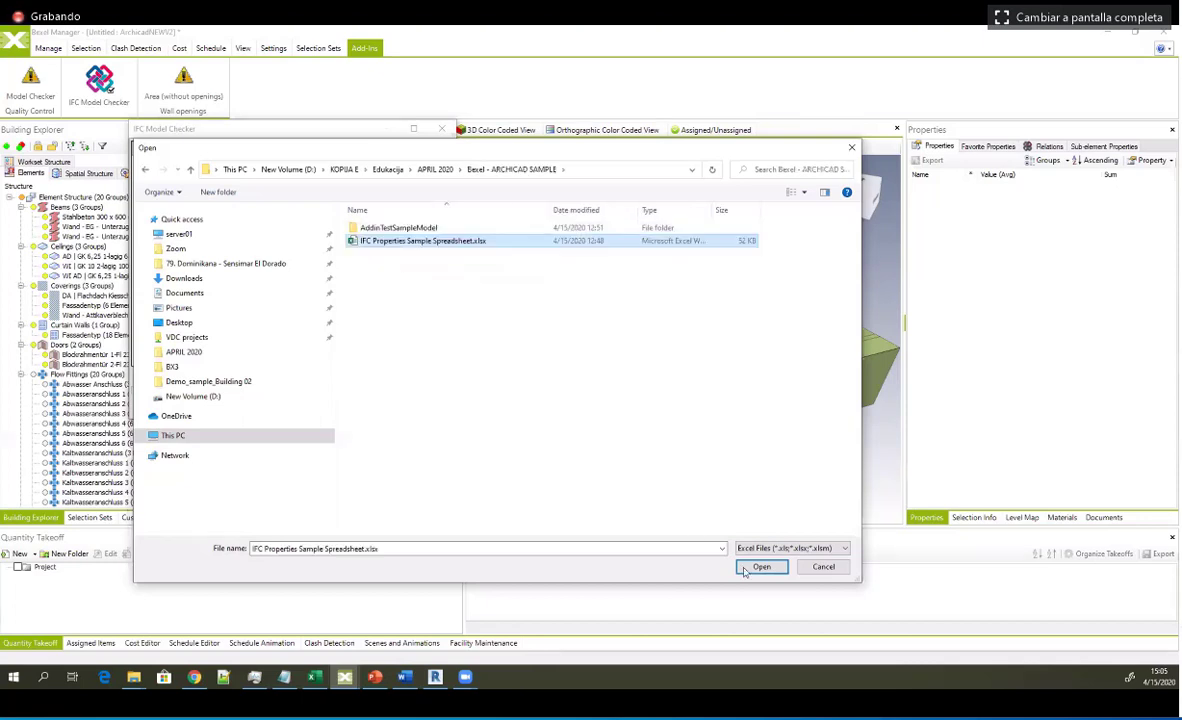
left_click(747, 569)
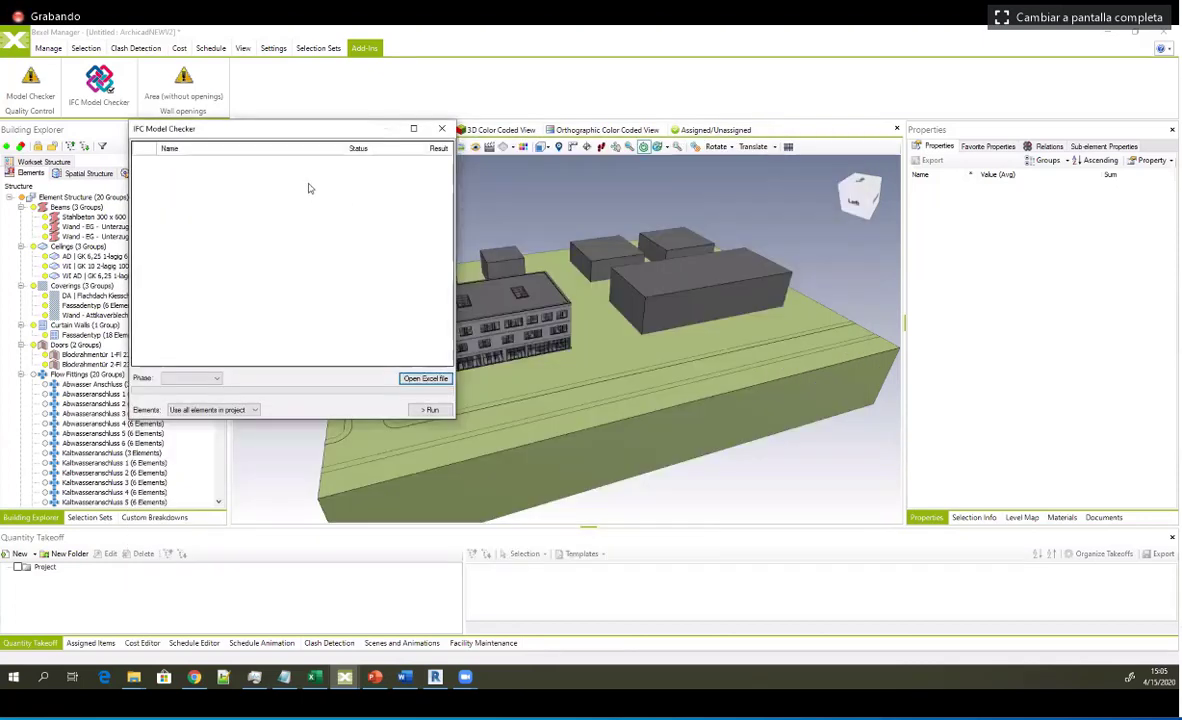
Step: Review the loaded IFC classes and run the model check on all elements in the project for the In use phase
left_click_drag(447, 186, 442, 253)
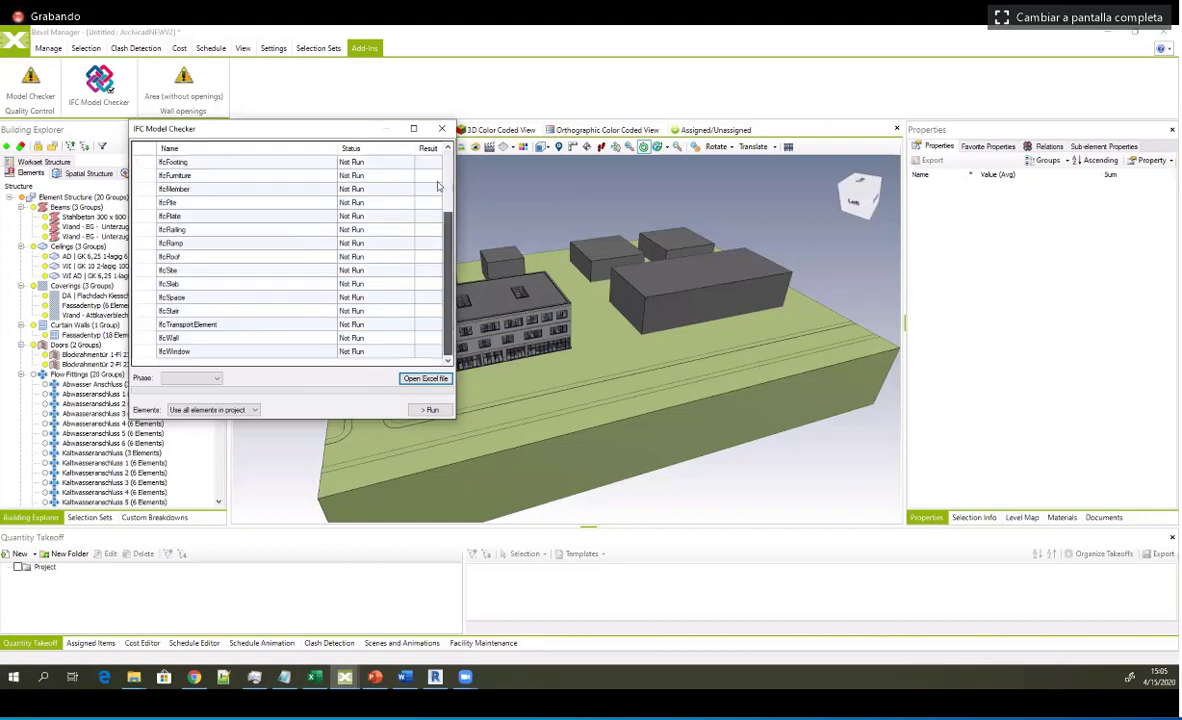
scroll(216, 256, "up", 5)
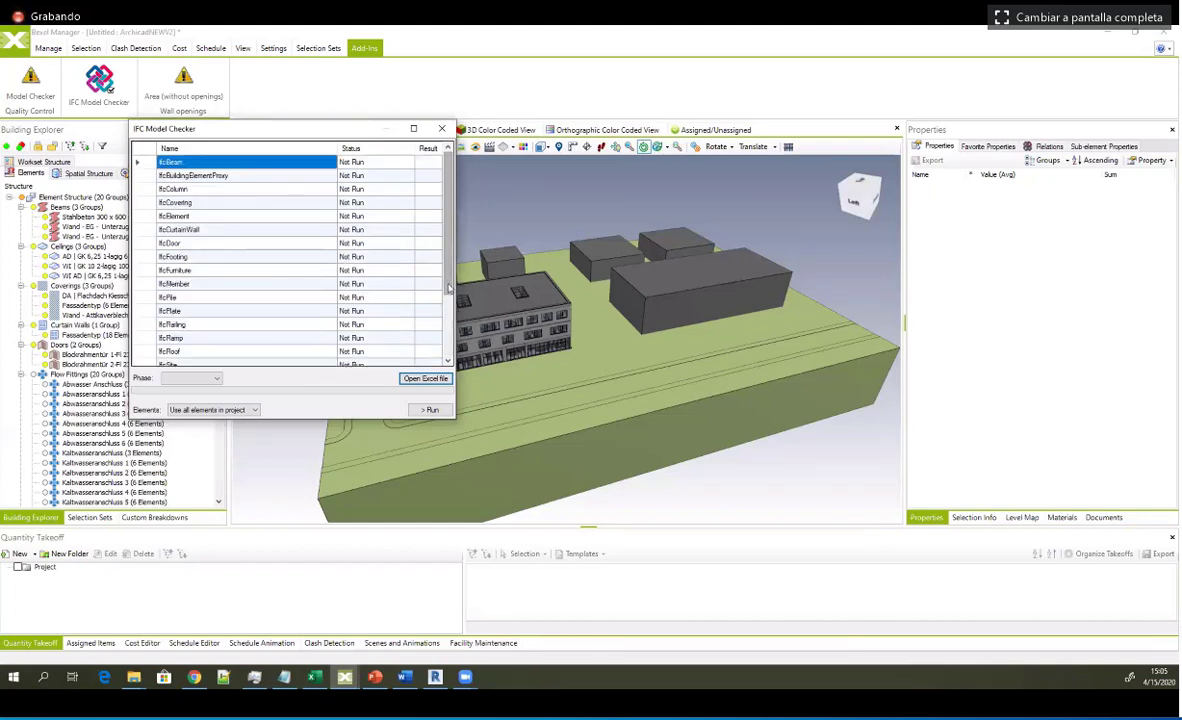
scroll(320, 185, "down", 3)
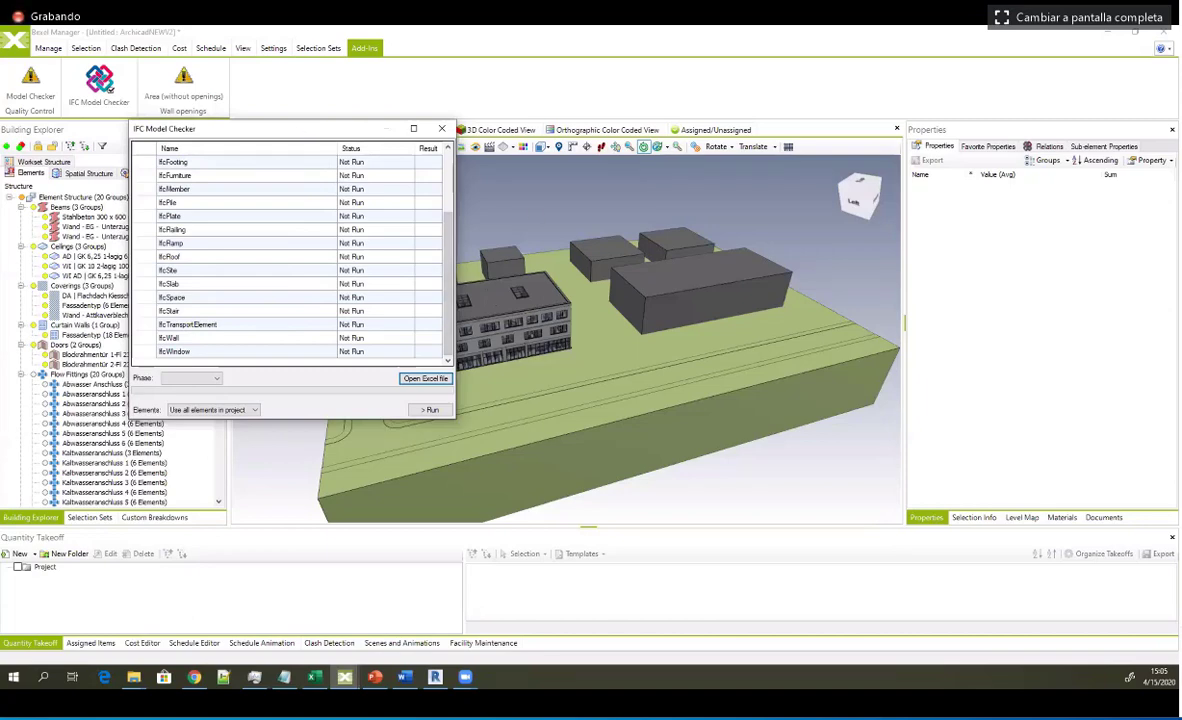
left_click(315, 677)
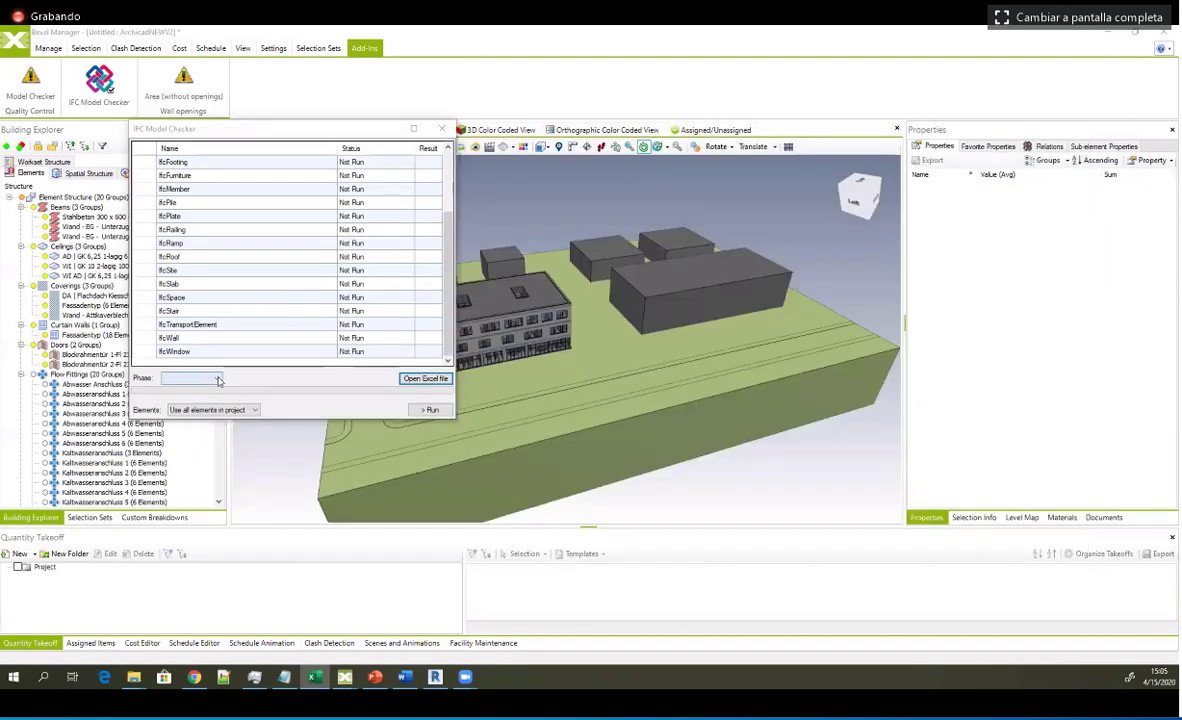
left_click(219, 379)
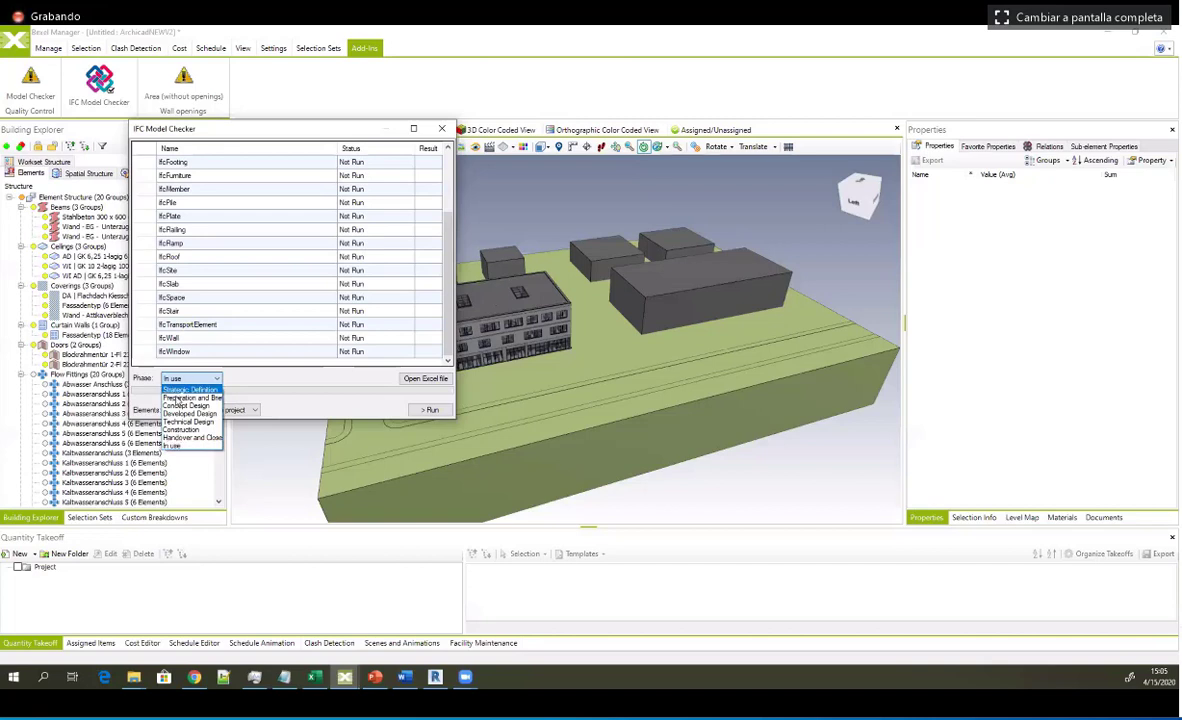
left_click(220, 379)
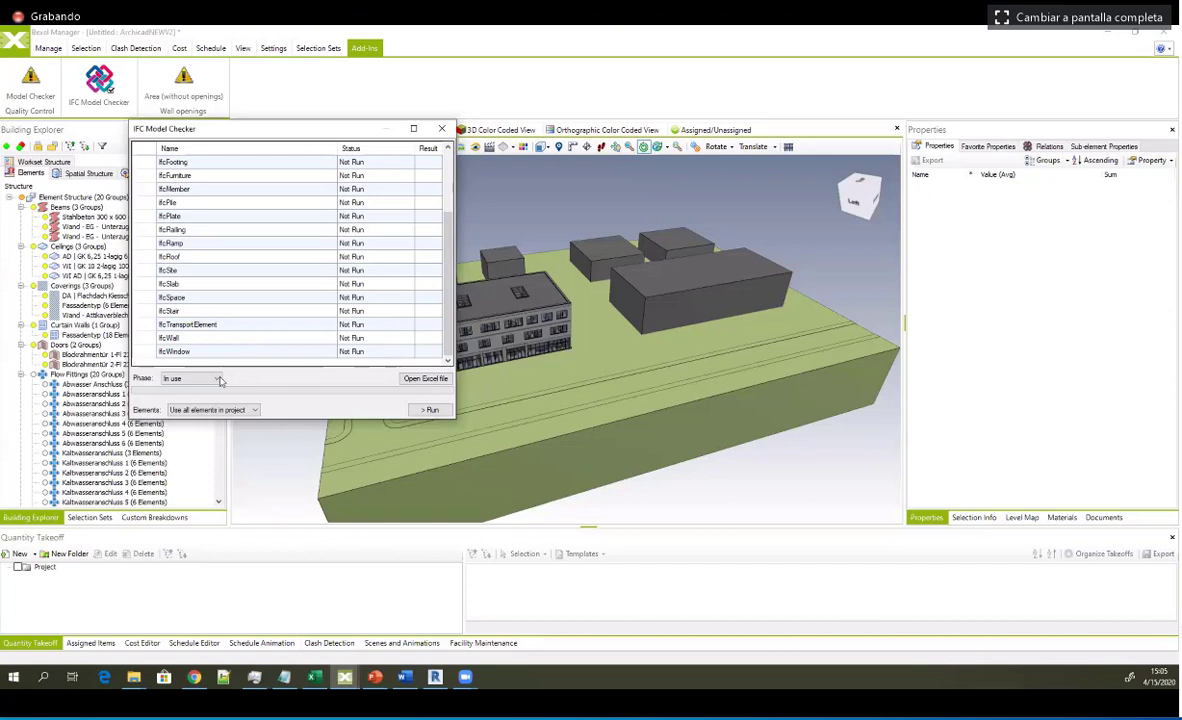
left_click(192, 378)
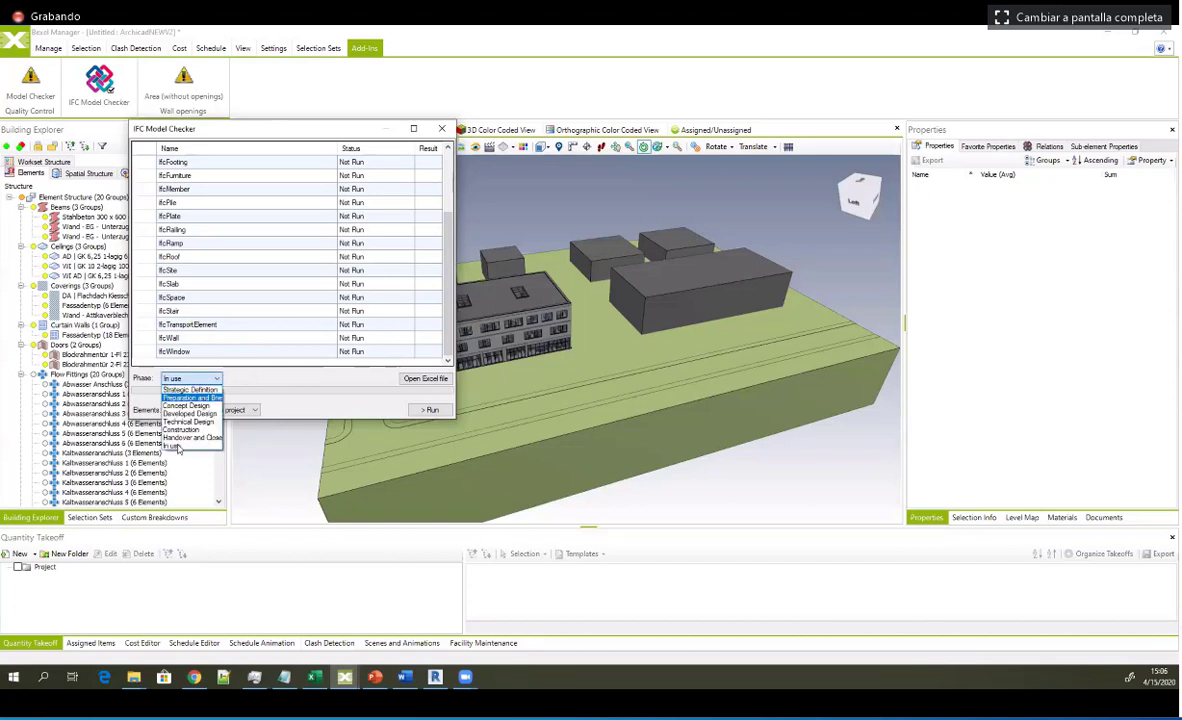
left_click(177, 447)
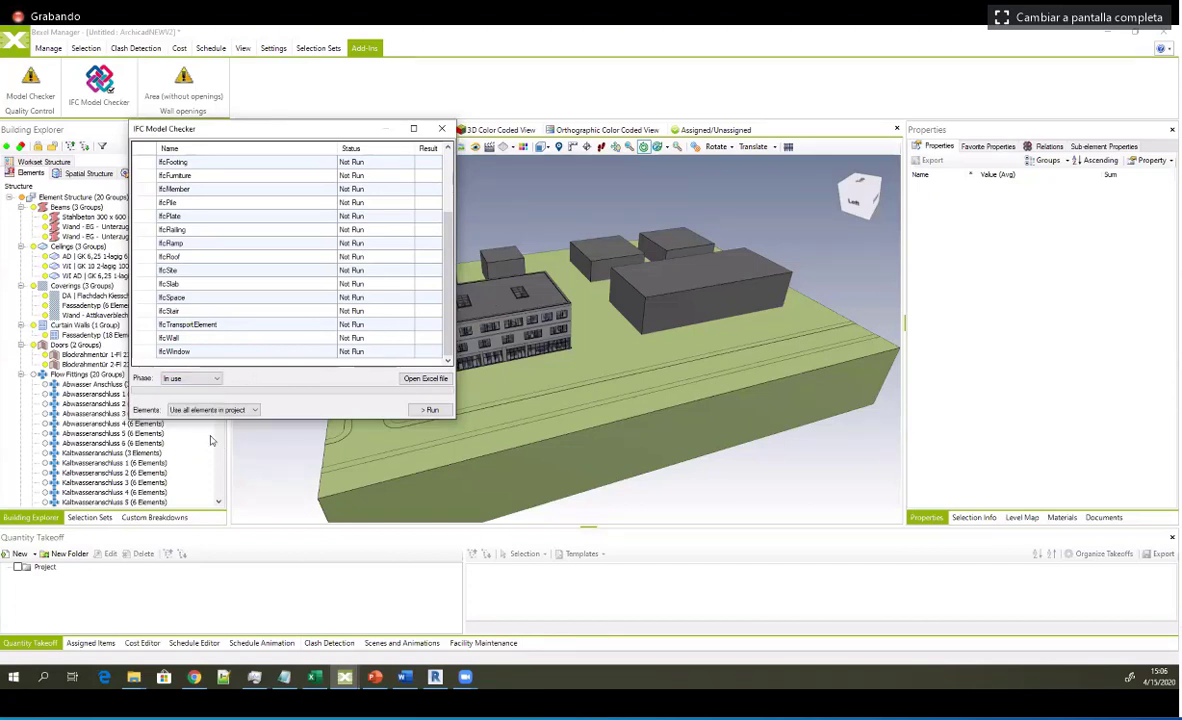
left_click(428, 410)
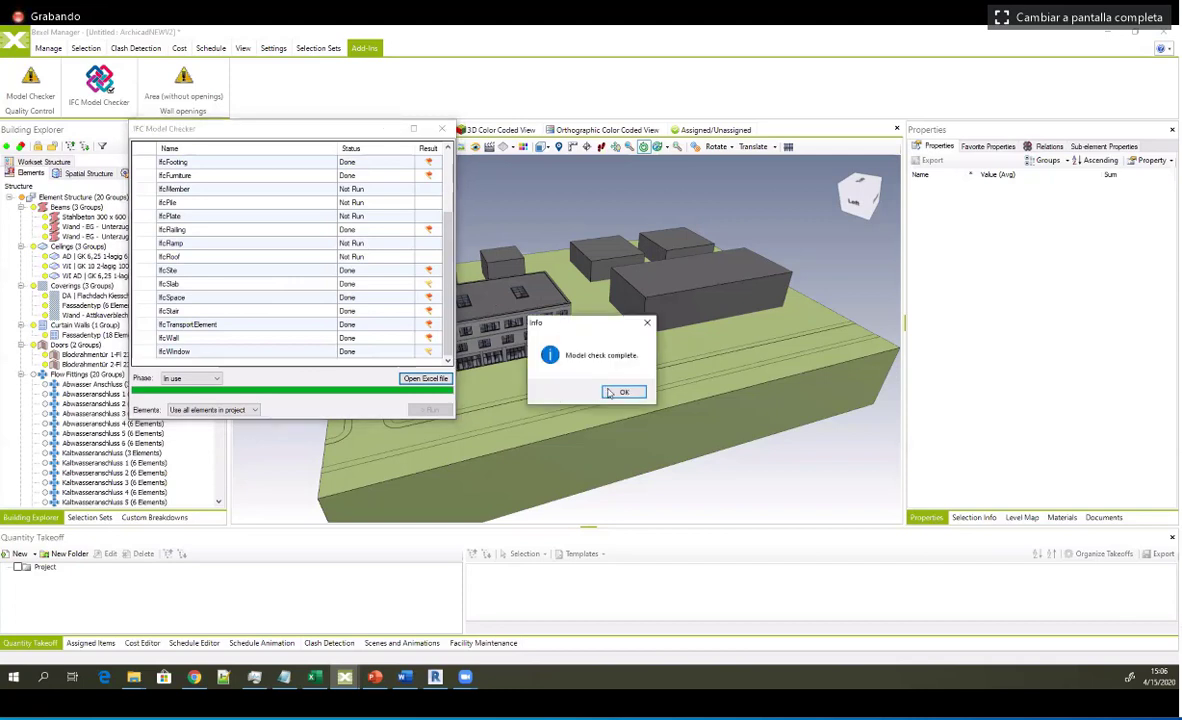
left_click(612, 392)
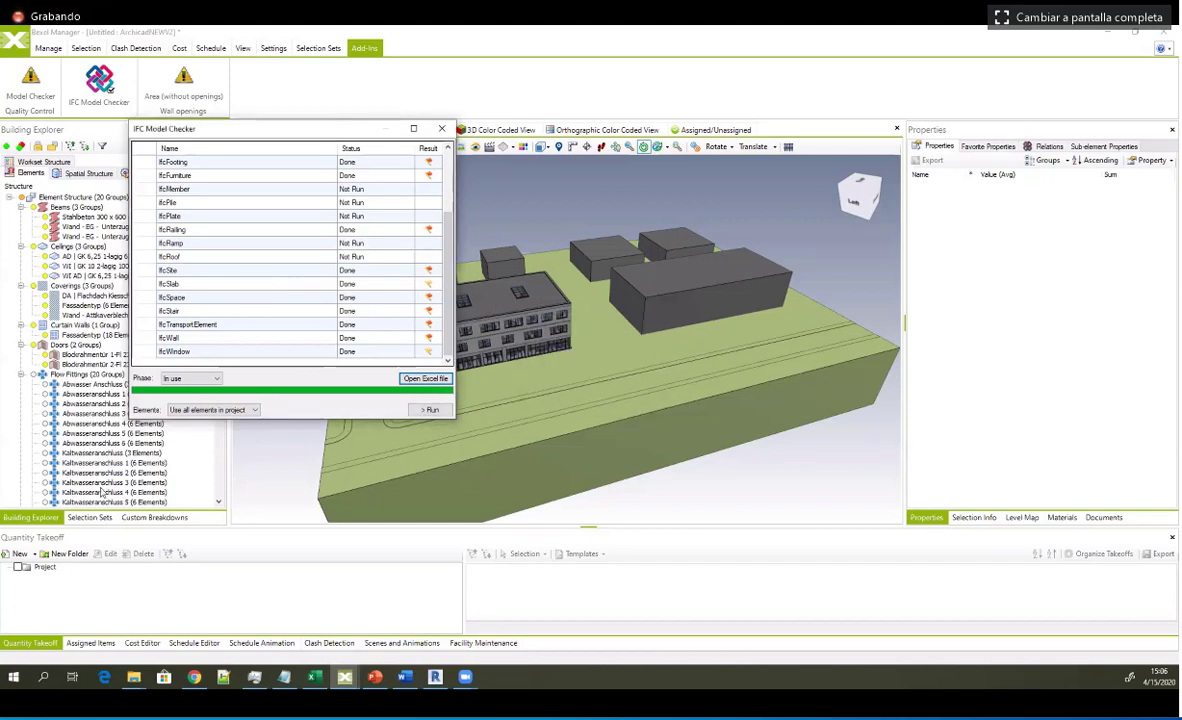
Step: Close the IFC Model Checker and expand the run's IfcBeam and IfcBuildingElementProxy results under Model Check Results in the selection sets
left_click_drag(331, 131, 526, 175)
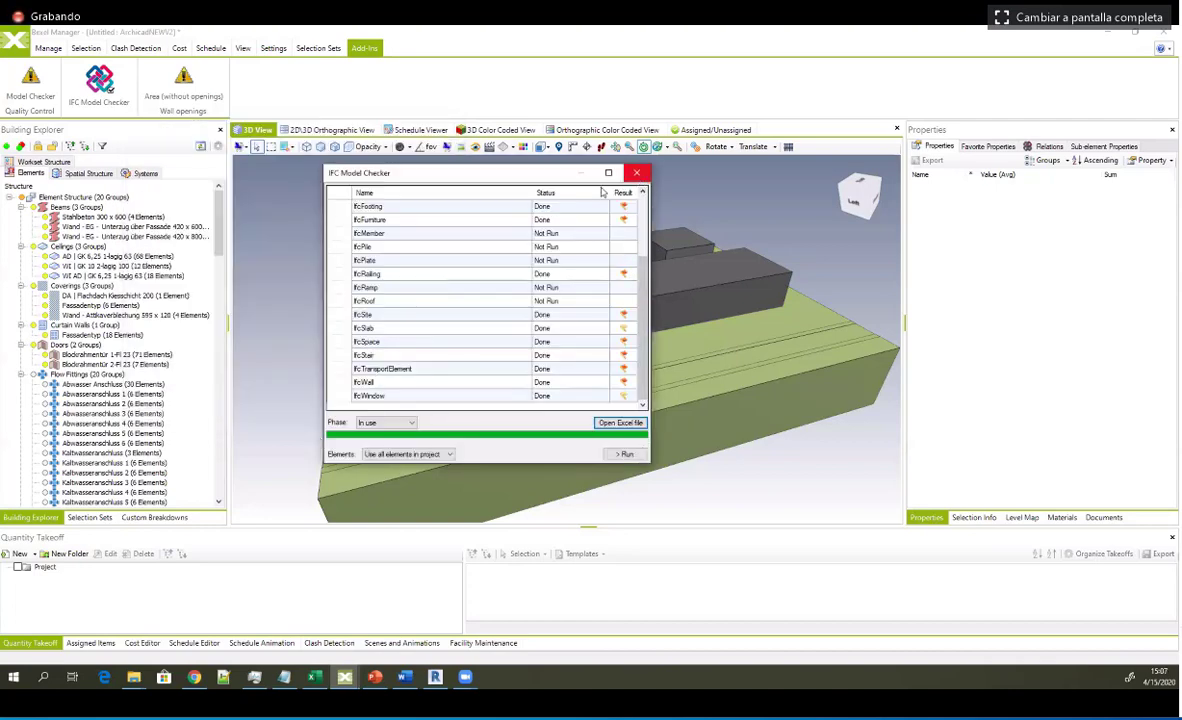
left_click(636, 173)
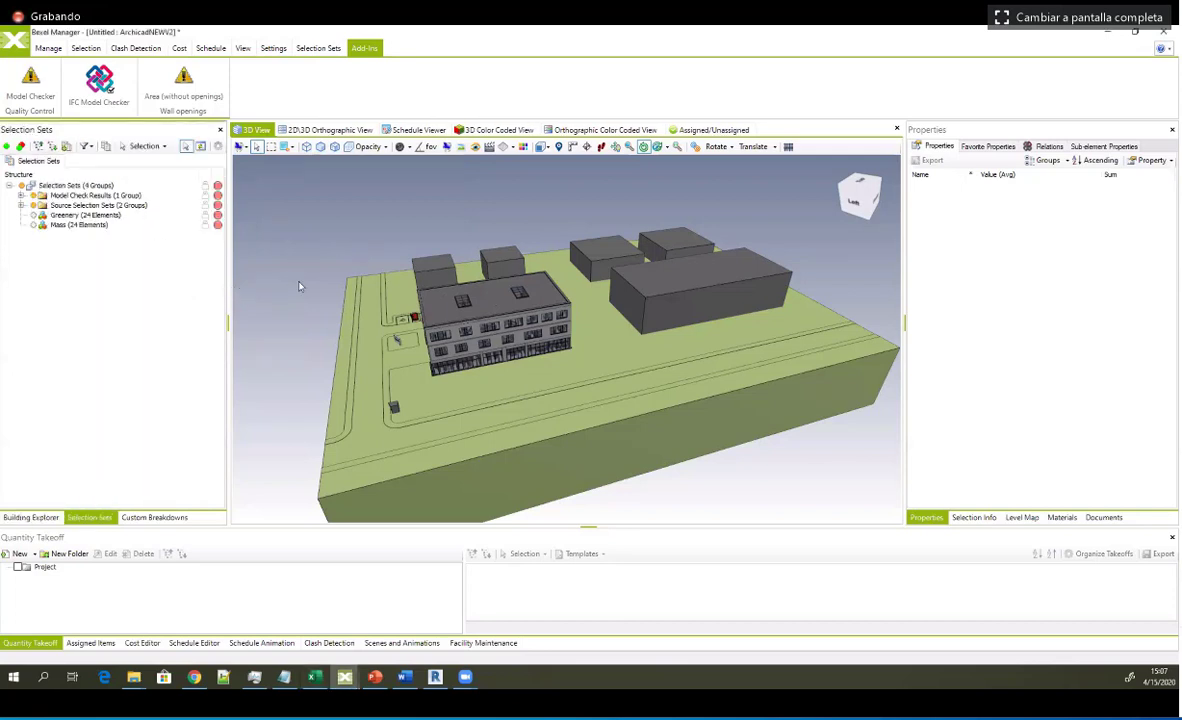
left_click_drag(298, 287, 298, 287)
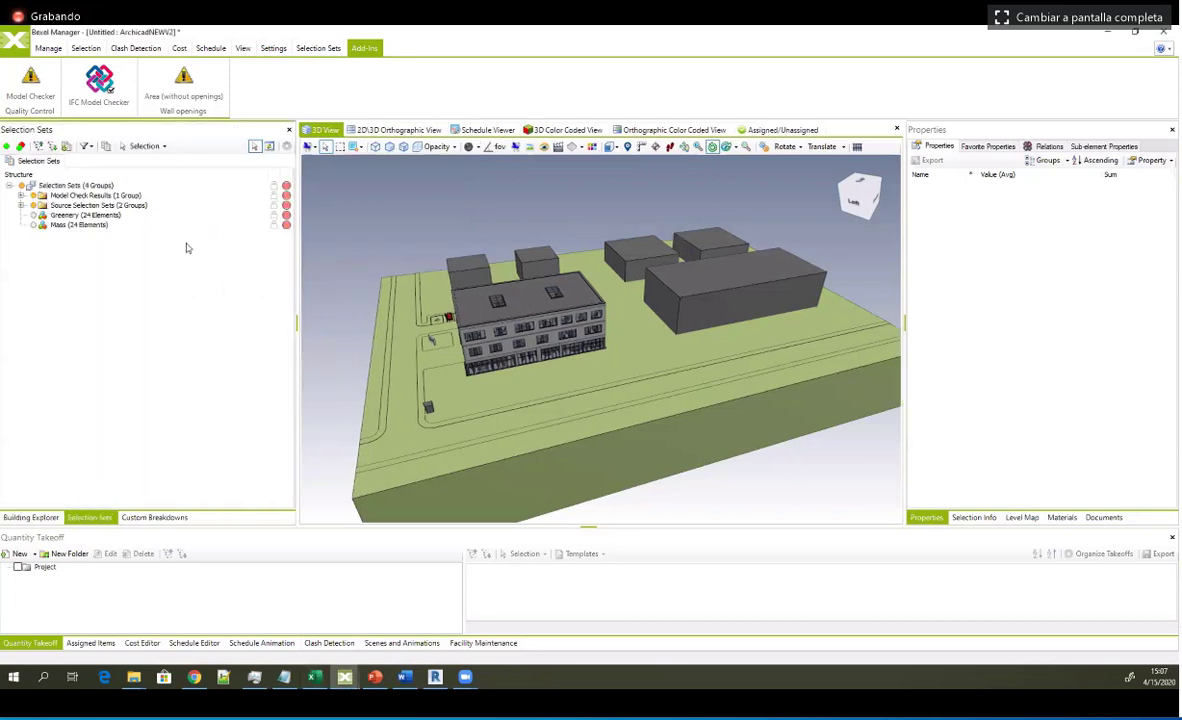
double_click(62, 196)
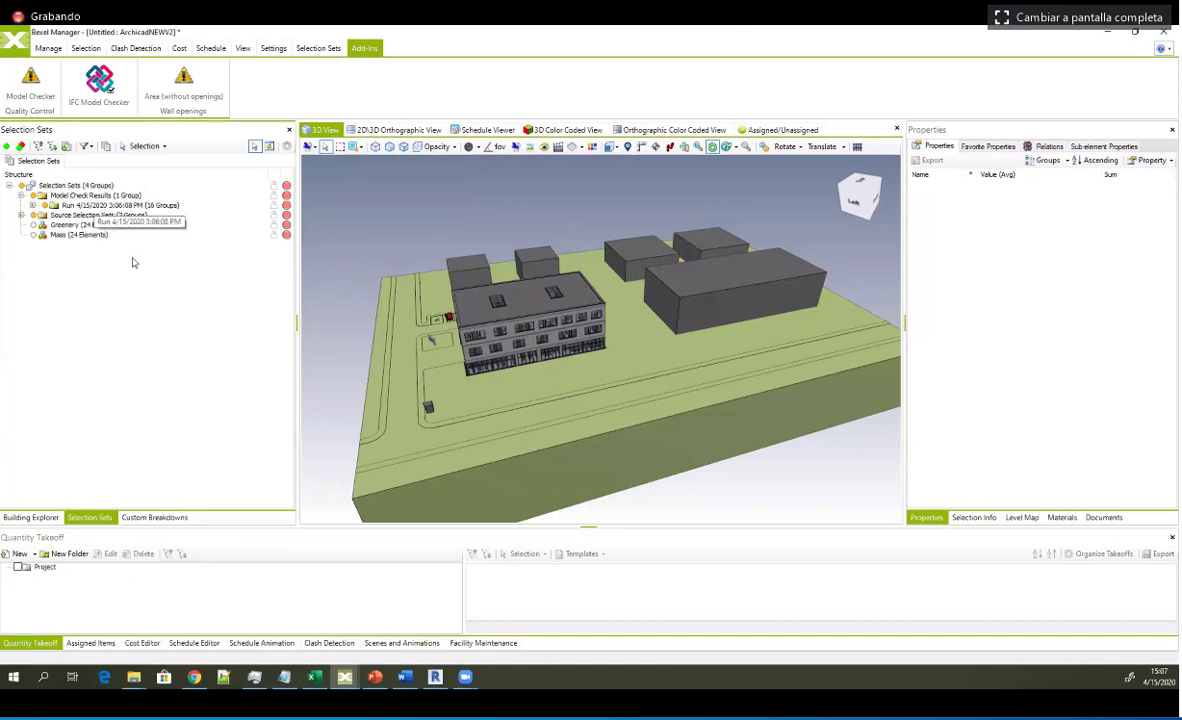
double_click(110, 205)
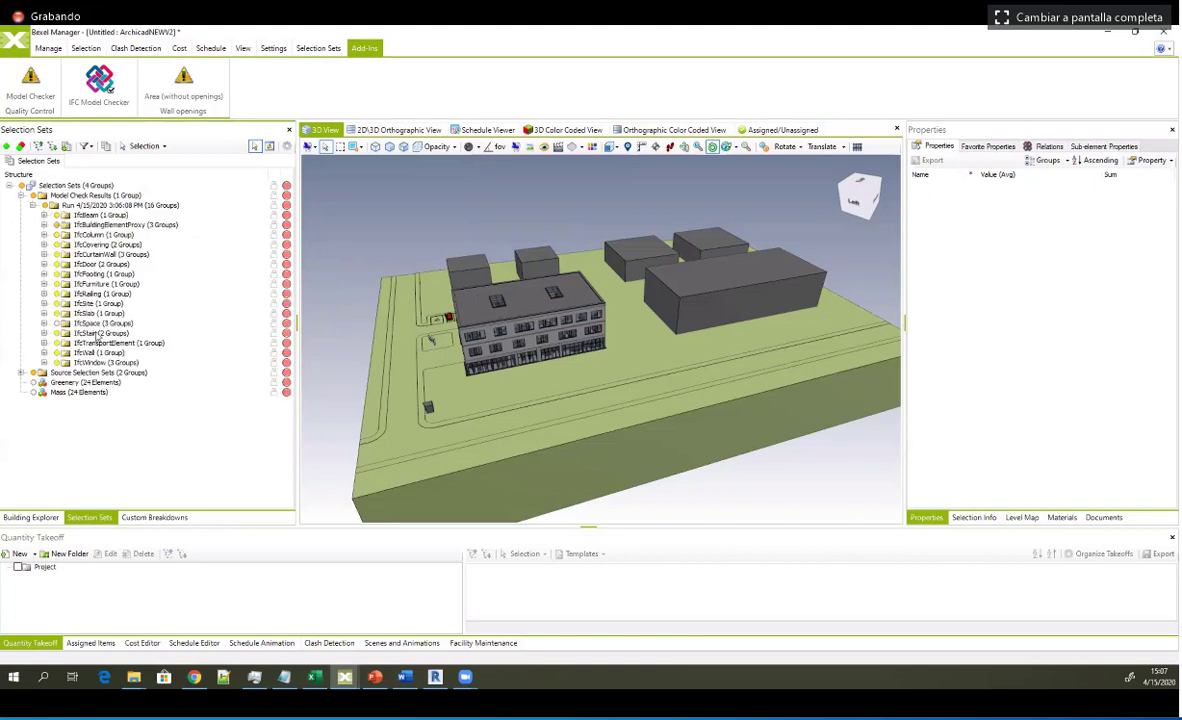
left_click(44, 215)
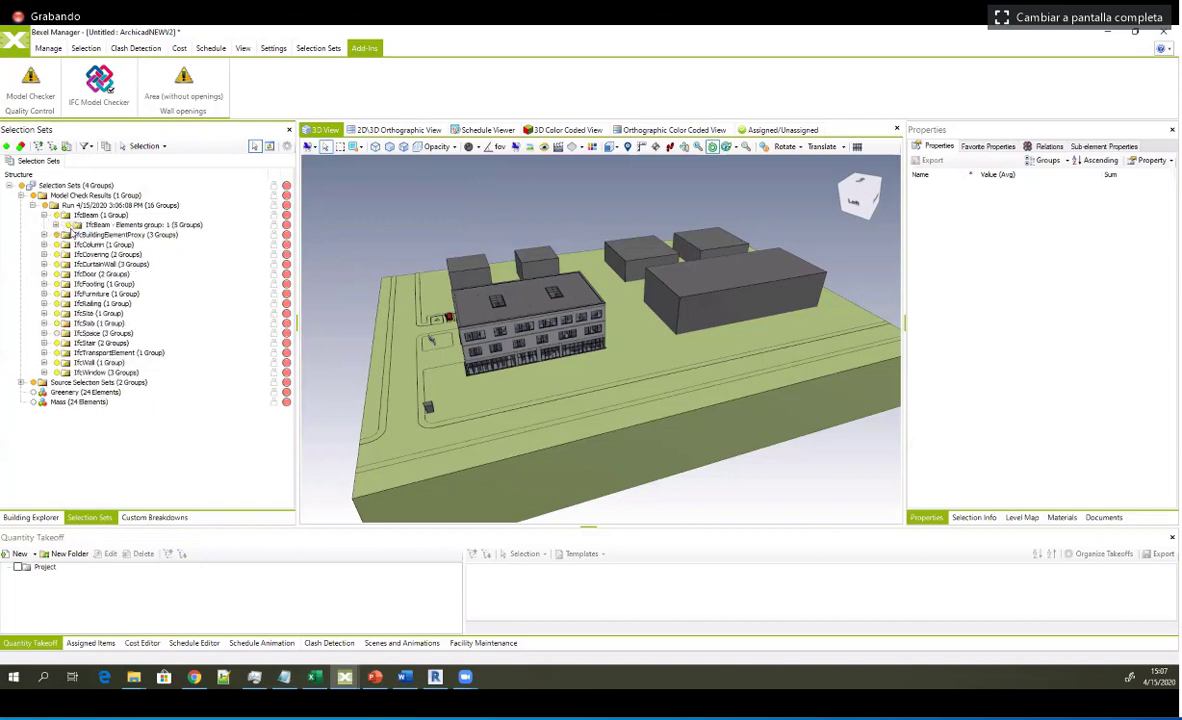
left_click(56, 224)
left_click(44, 284)
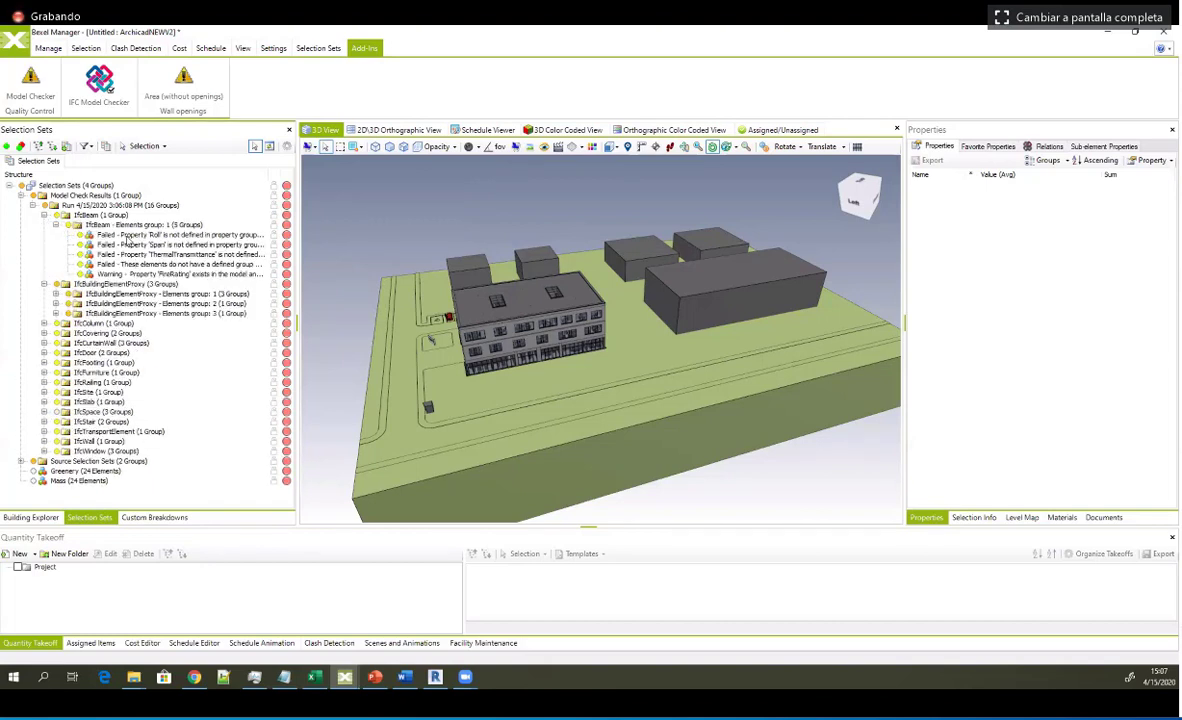
Step: Select the IfcBeam results in turn: the Roll and Span failures, the undefined property group failure and the FireRating warning
left_click(140, 234)
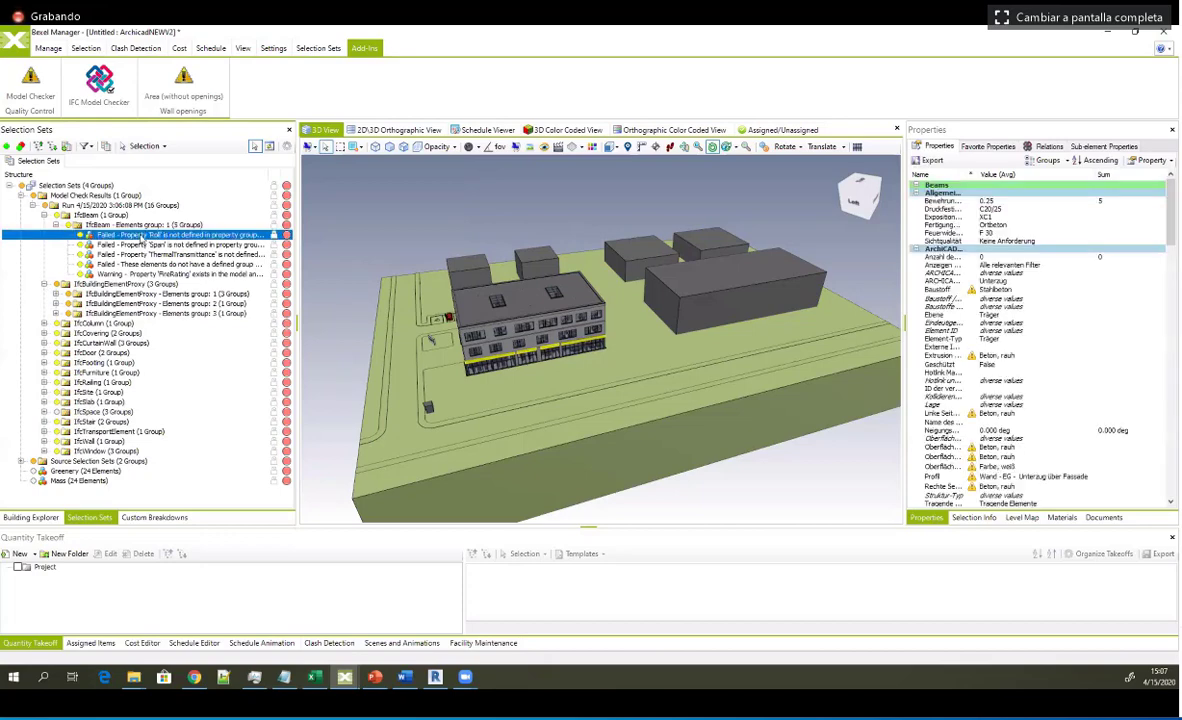
left_click(178, 245)
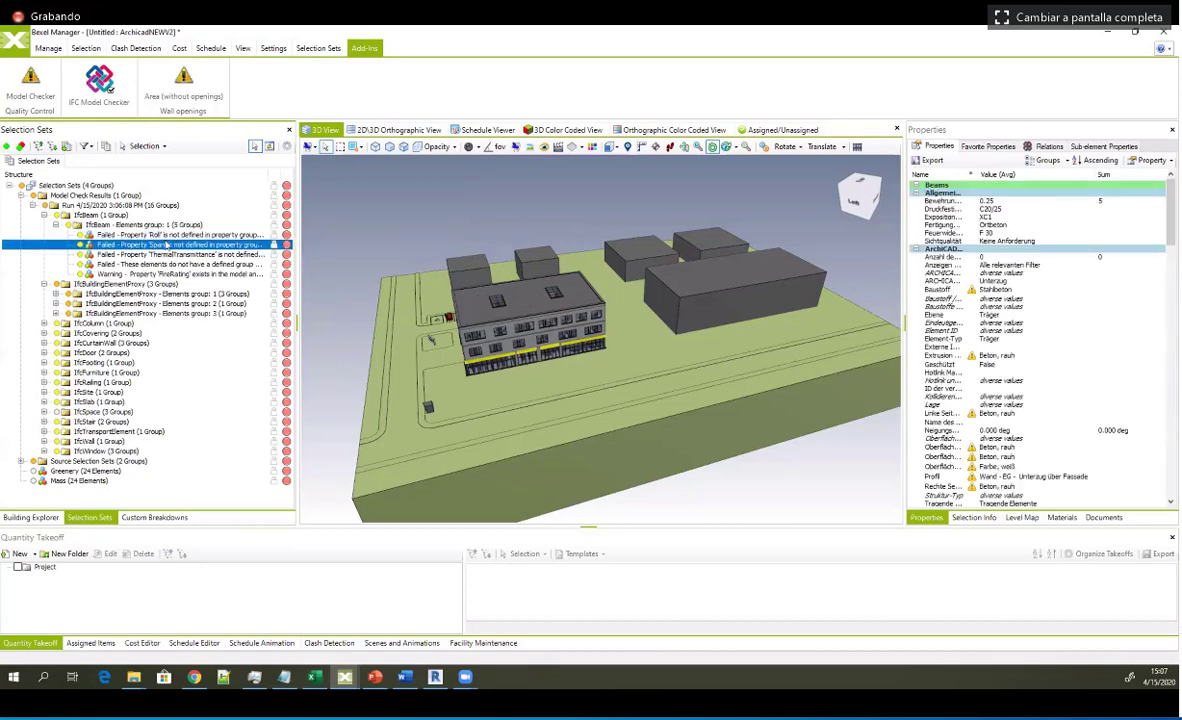
left_click(137, 264)
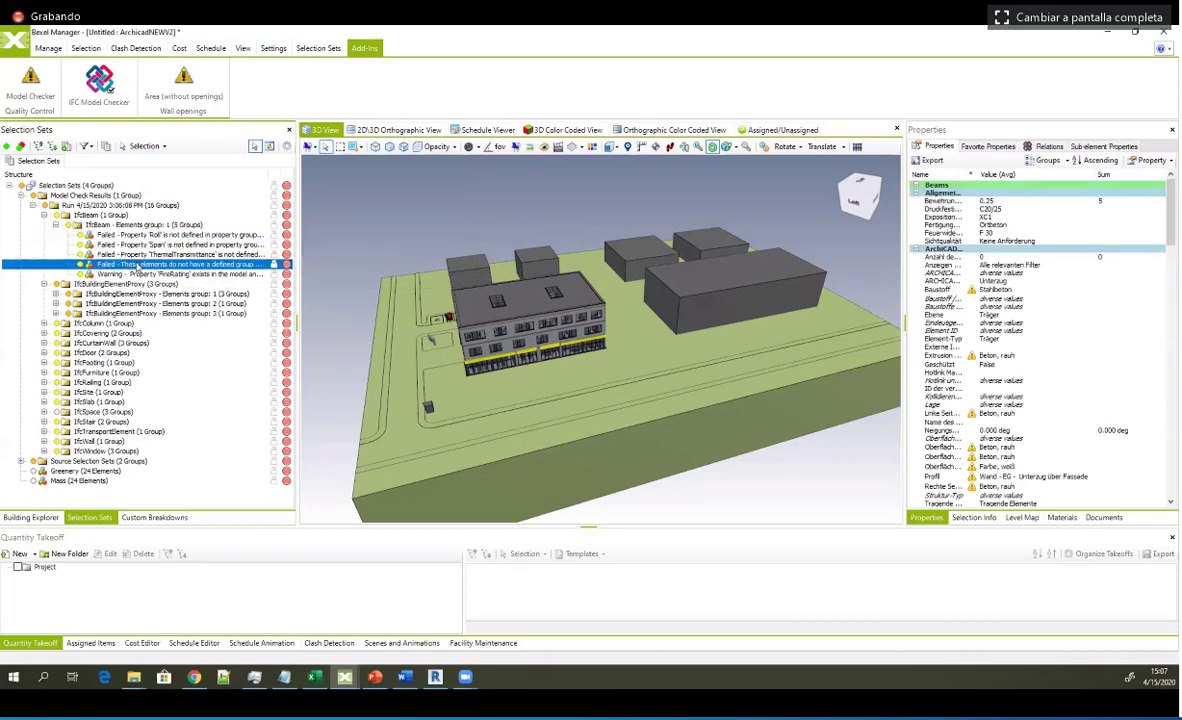
left_click(140, 274)
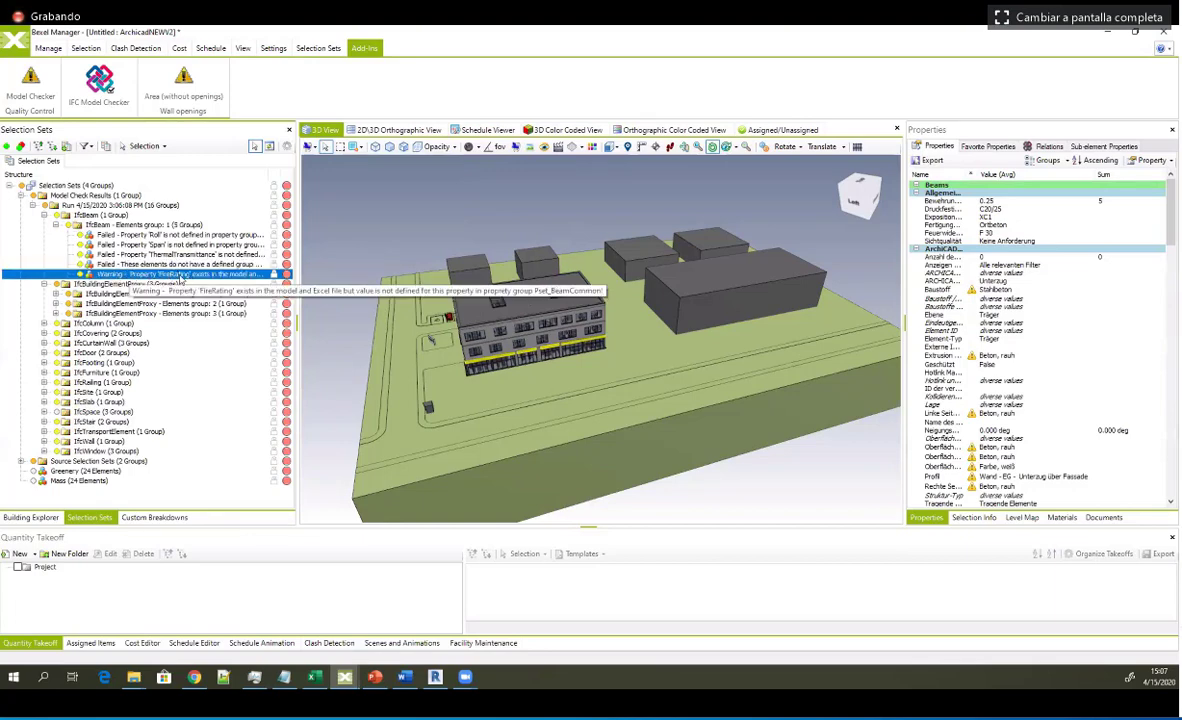
Step: Widen the properties list and its Name column so the full names of the selected beams' properties can be read
middle_click_drag(318, 332, 376, 332)
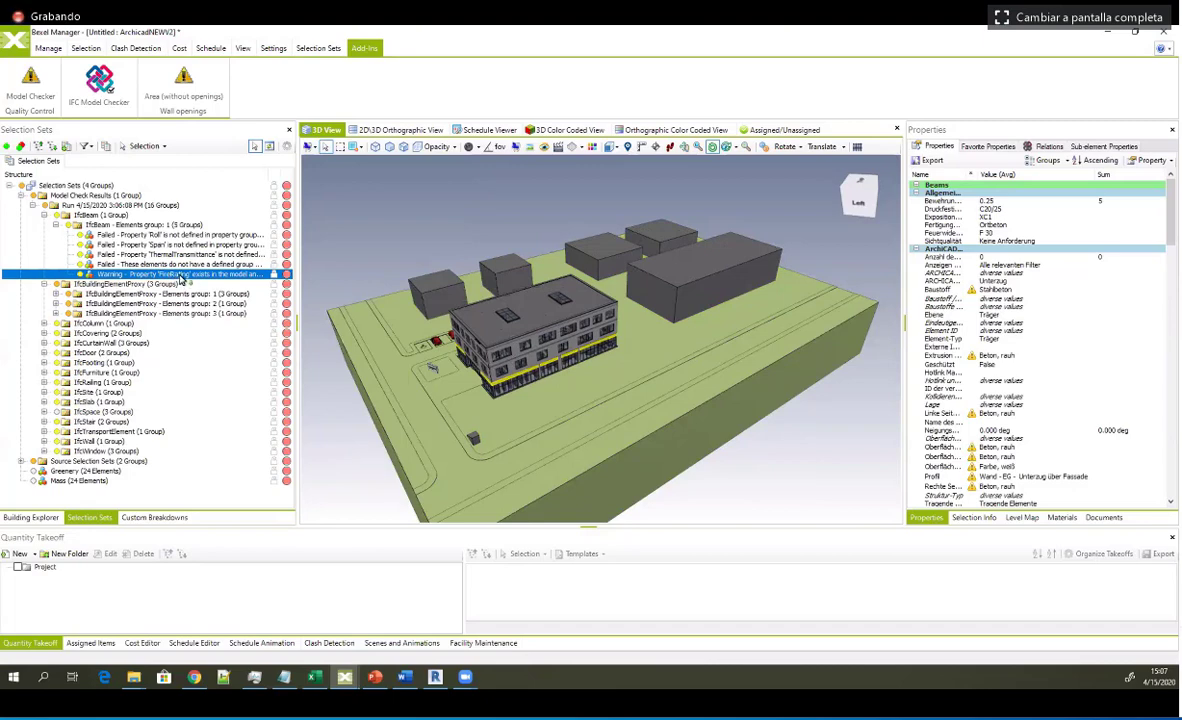
scroll(515, 335, "down", 1)
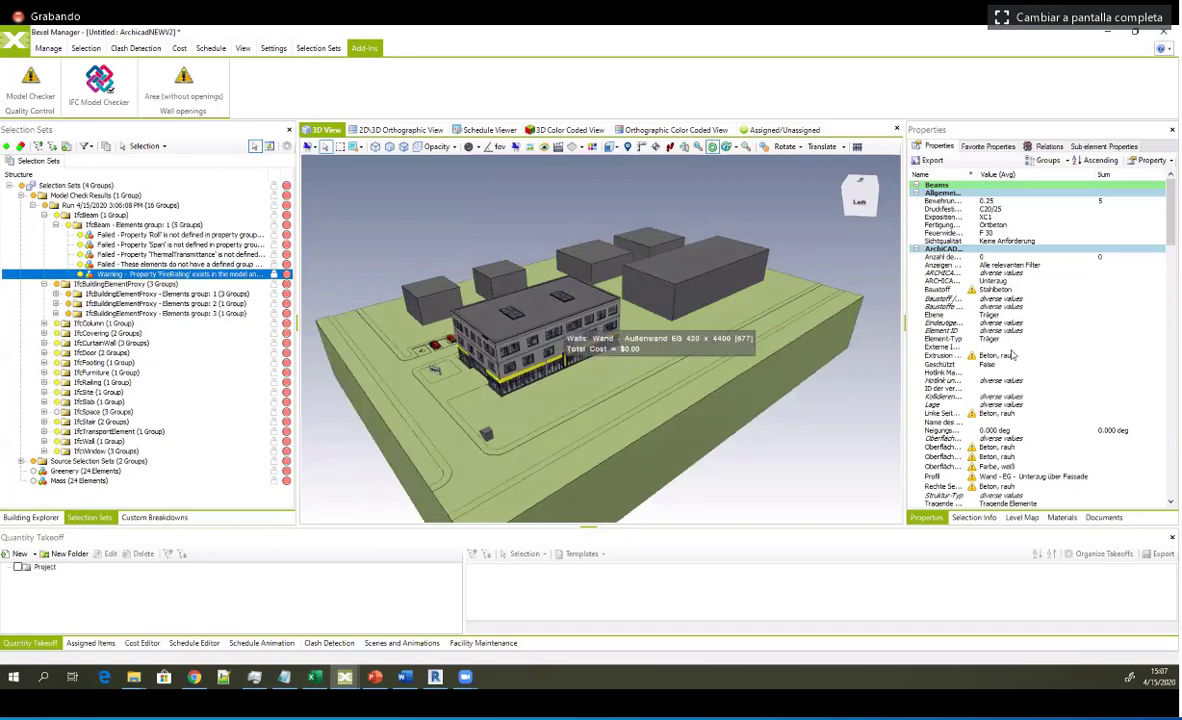
scroll(1013, 355, "down", 2)
scroll(915, 338, "down", 2)
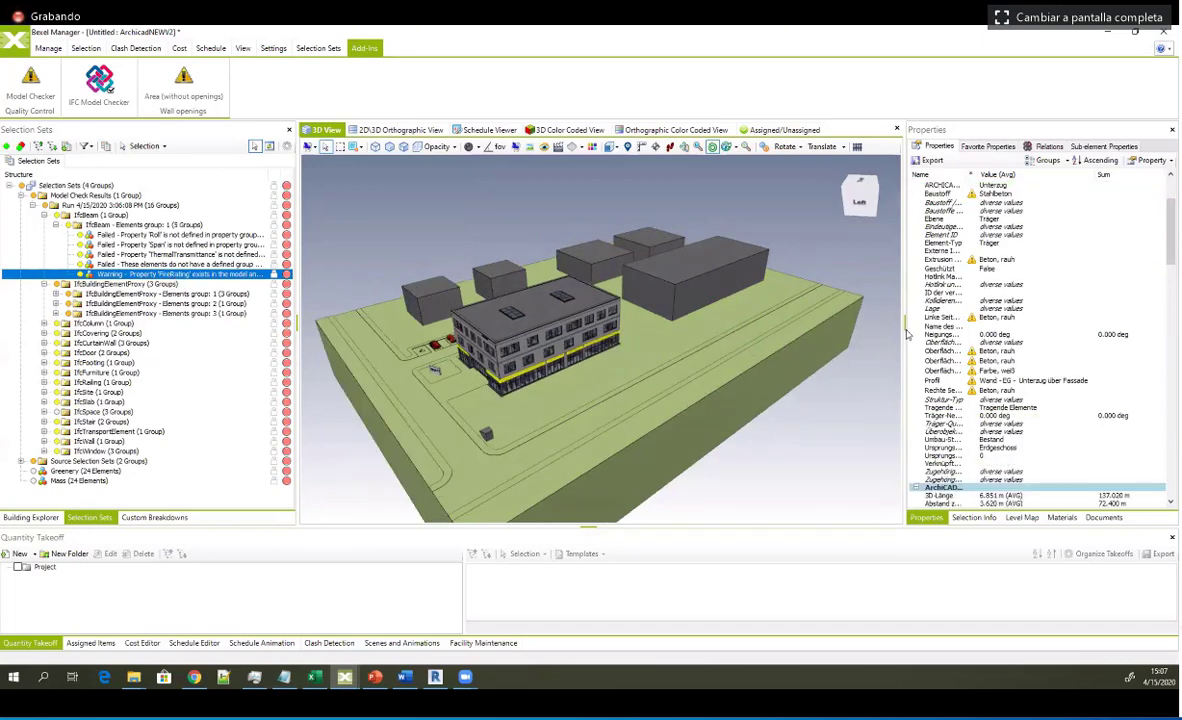
left_click_drag(905, 300, 812, 318)
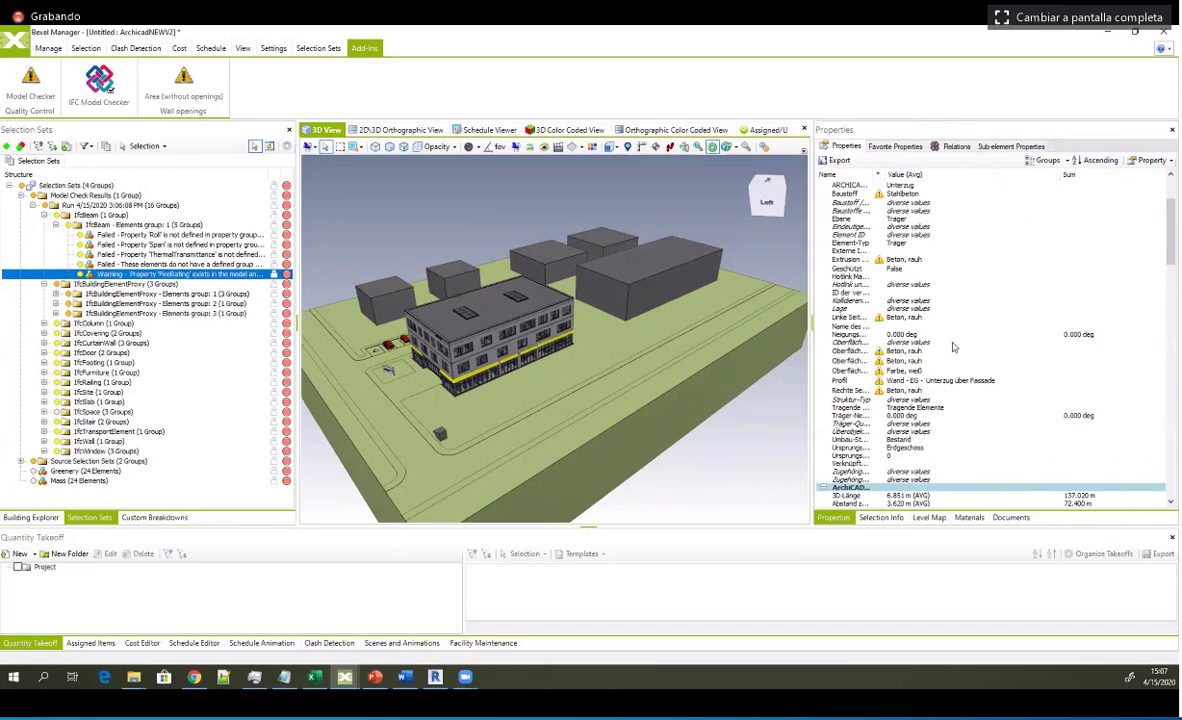
scroll(952, 348, "down", 3)
scroll(952, 348, "down", 4)
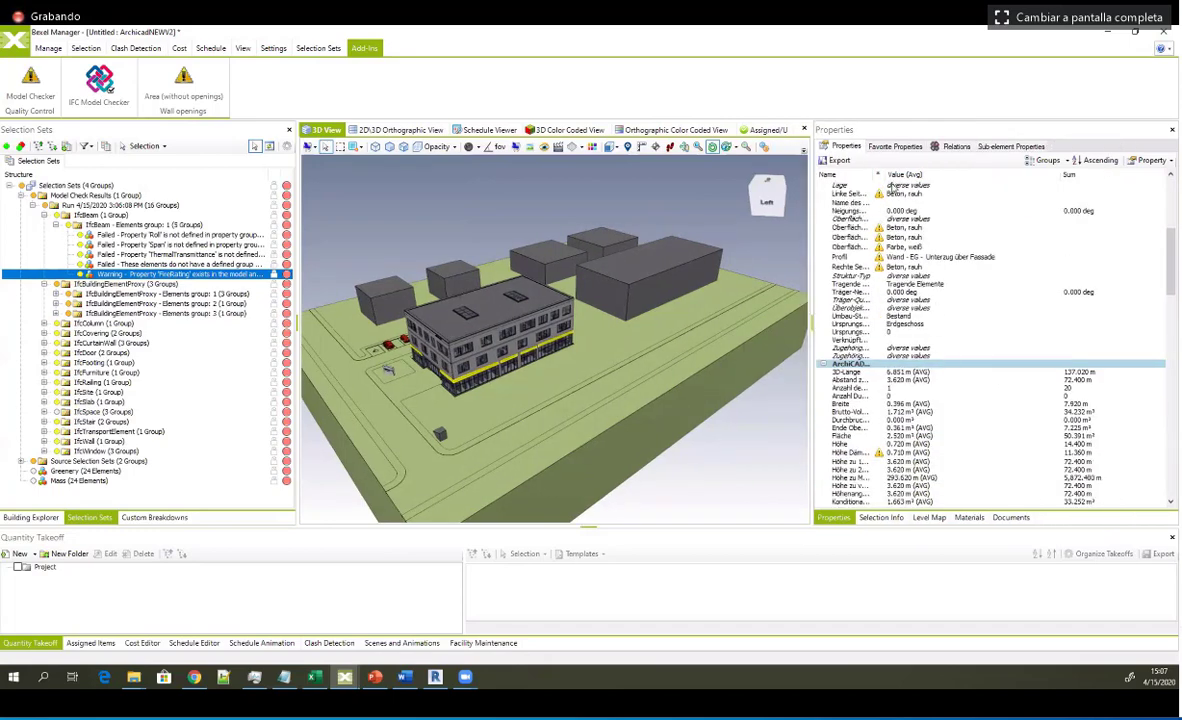
left_click_drag(908, 175, 1008, 175)
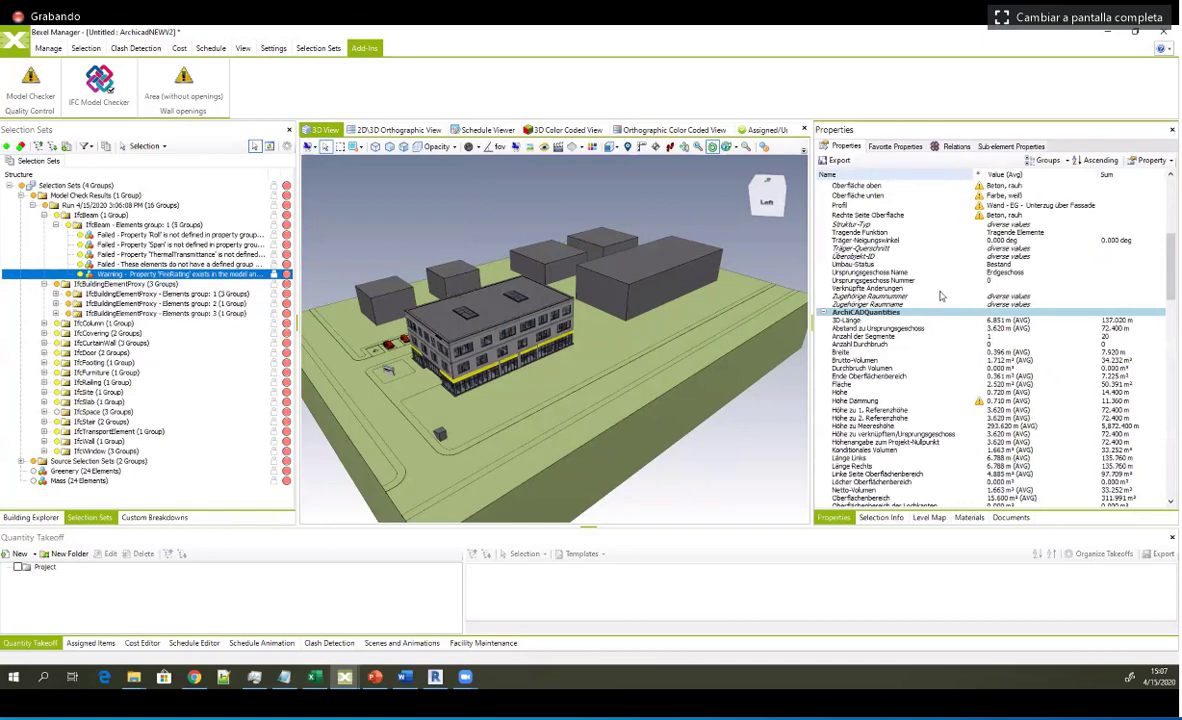
Step: Find the FireRating property under Pset_BeamCommon in the selected beams' properties and select it to check its value
scroll(942, 298, "down", 5)
scroll(941, 303, "down", 7)
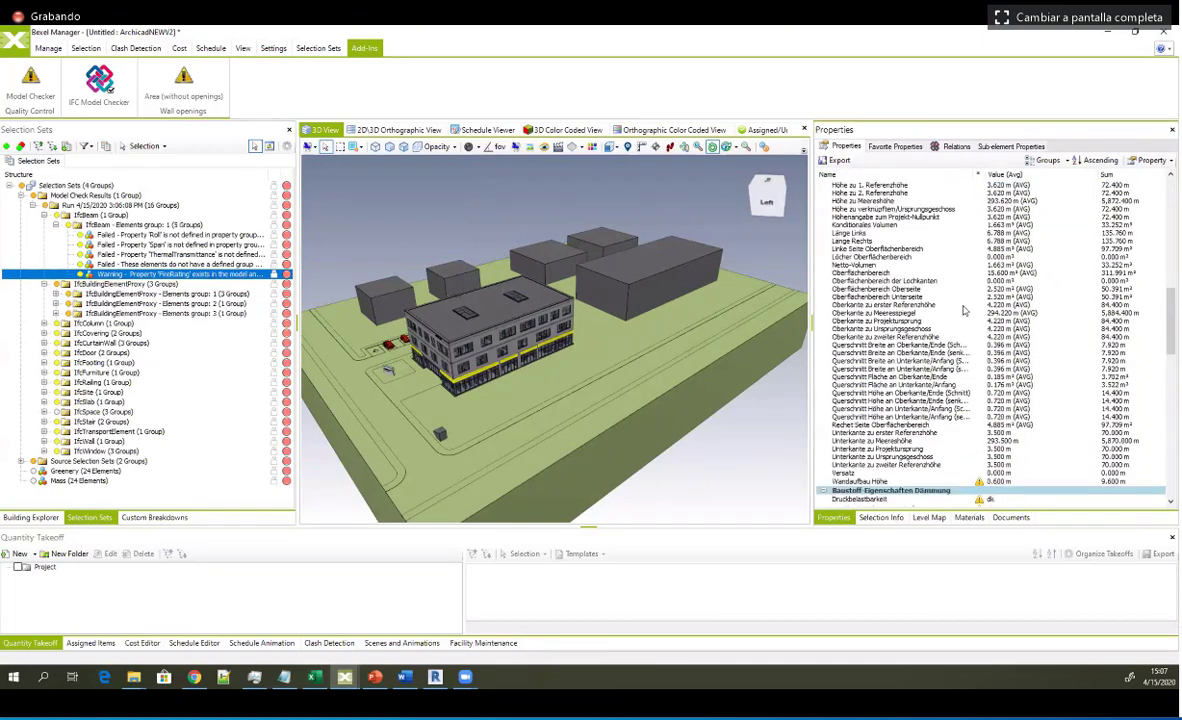
scroll(926, 330, "down", 8)
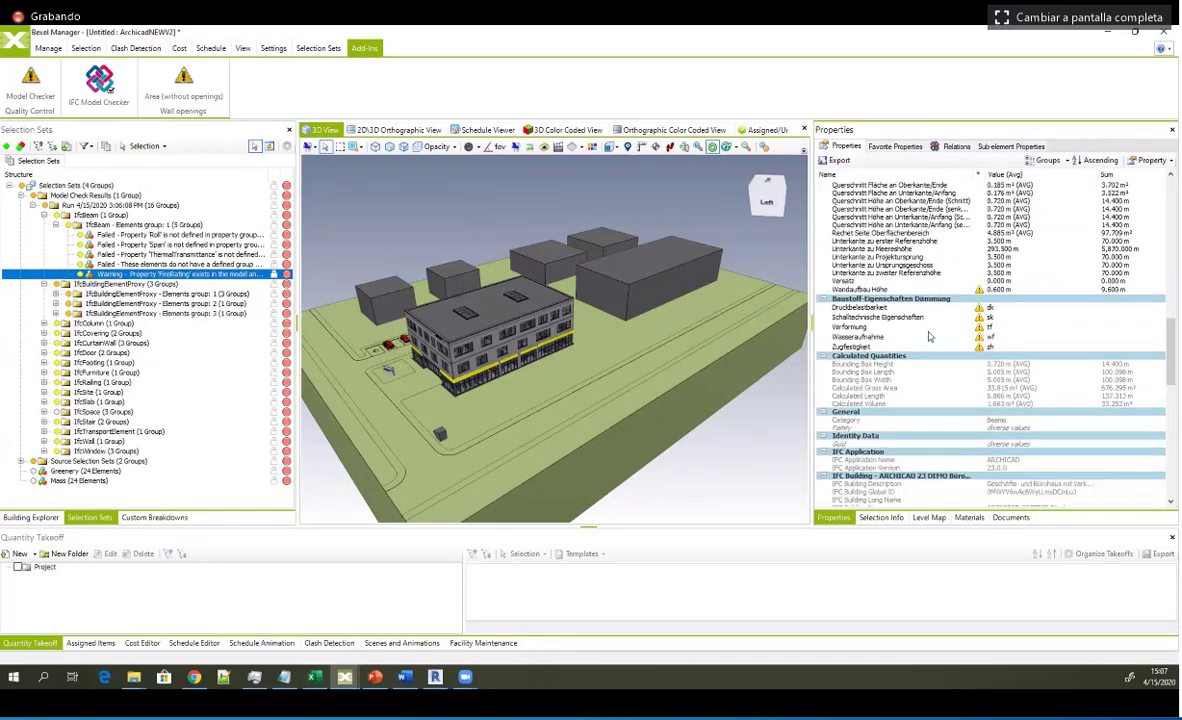
scroll(922, 341, "down", 1)
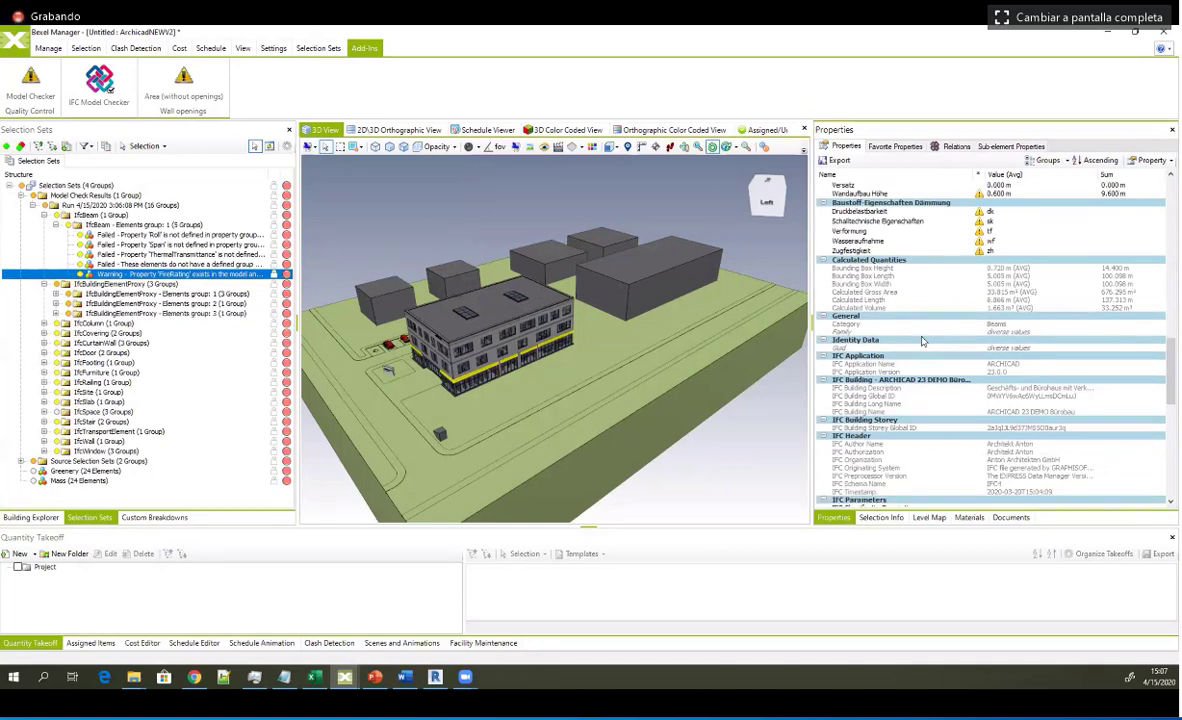
scroll(922, 341, "down", 6)
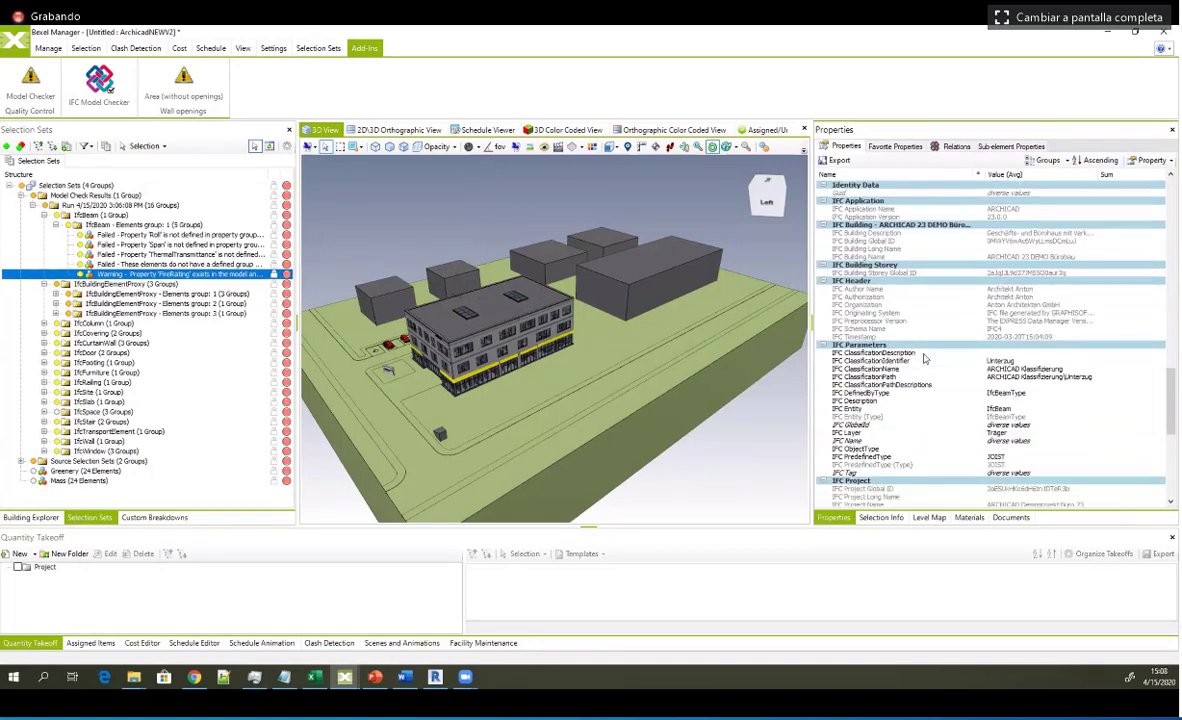
scroll(924, 358, "down", 4)
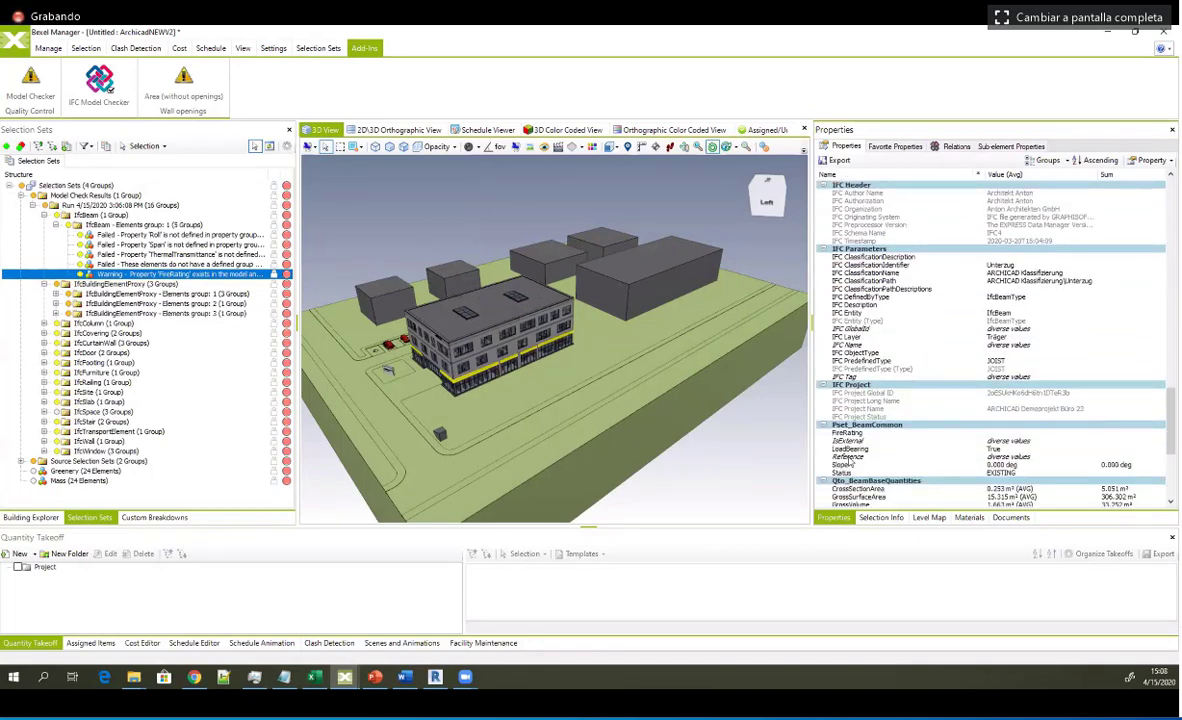
left_click(855, 433)
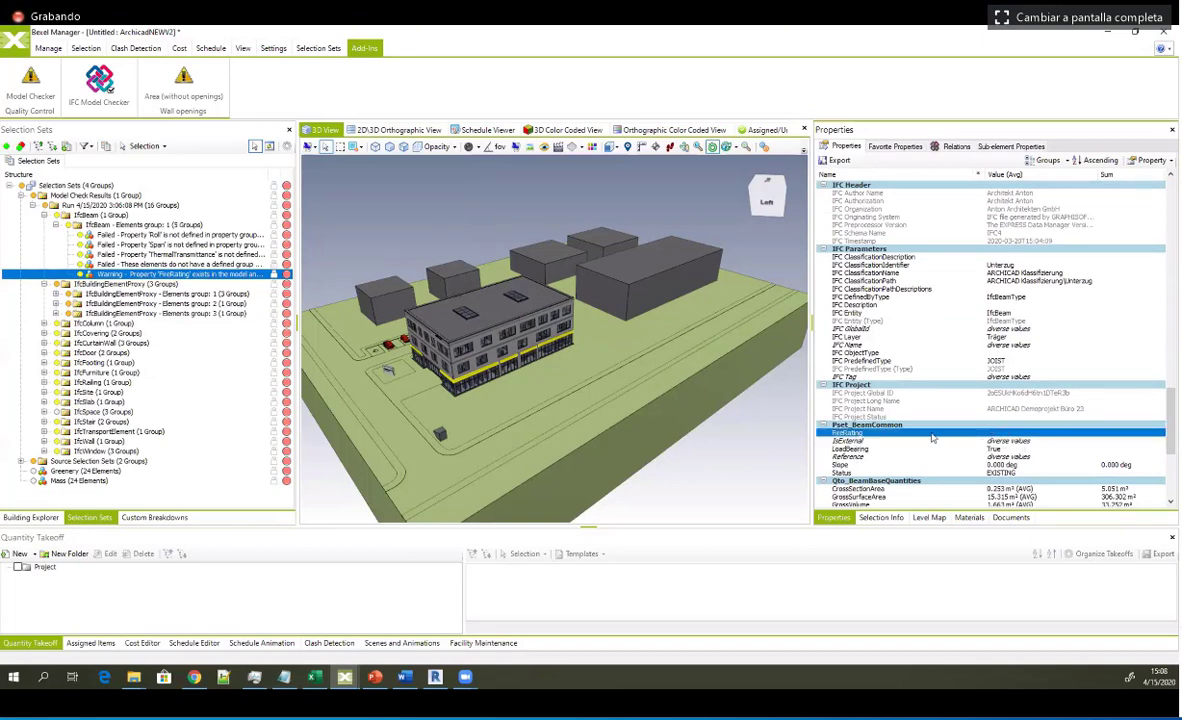
Step: Select the IfcBeam failure for the ThermalTransmittance property and look through the properties of its beams
left_click(140, 255)
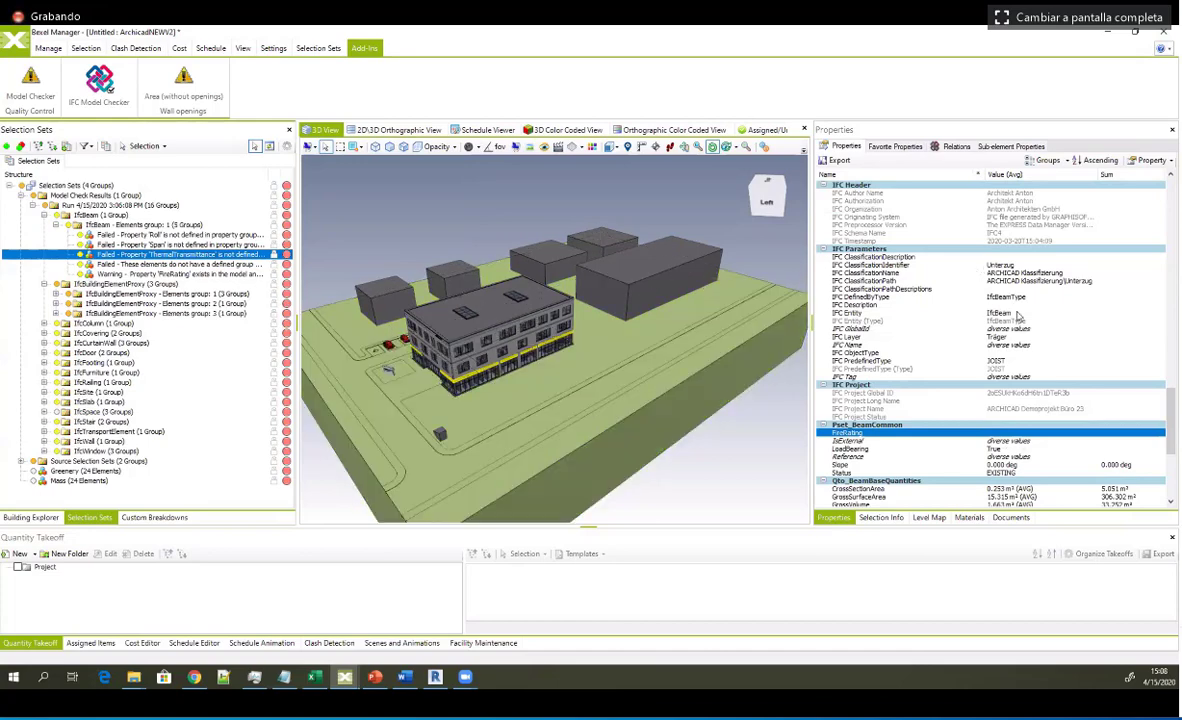
scroll(940, 295, "down", 10)
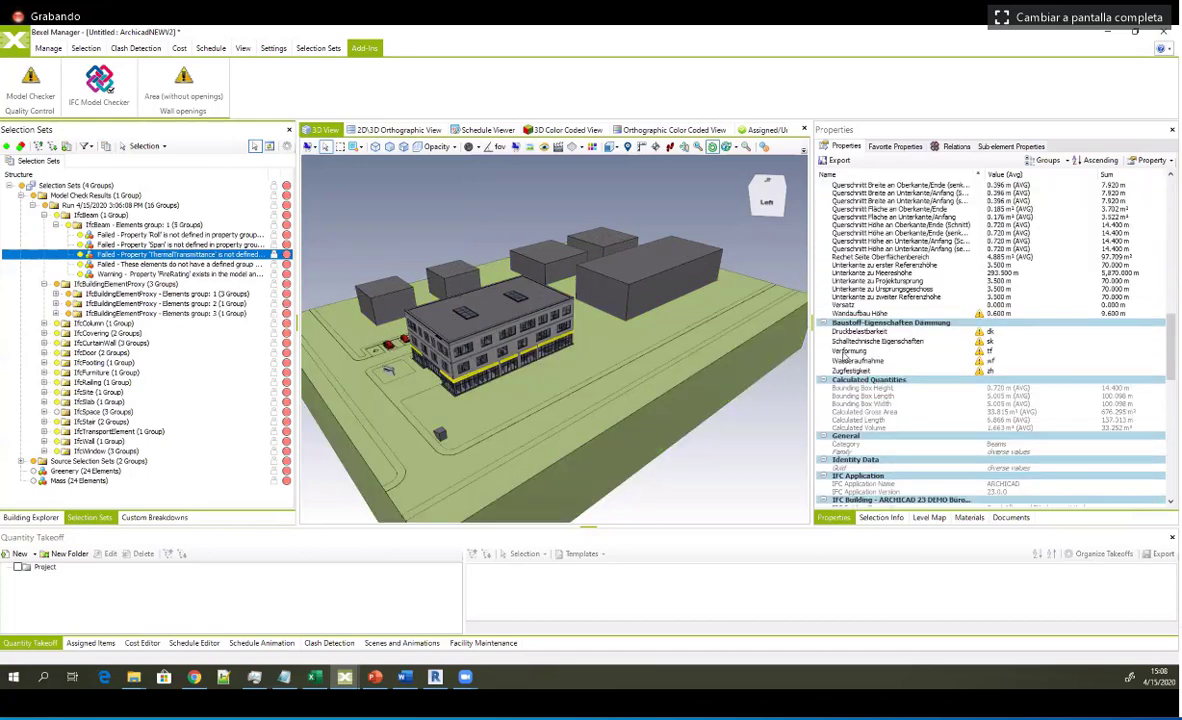
scroll(910, 340, "up", 5)
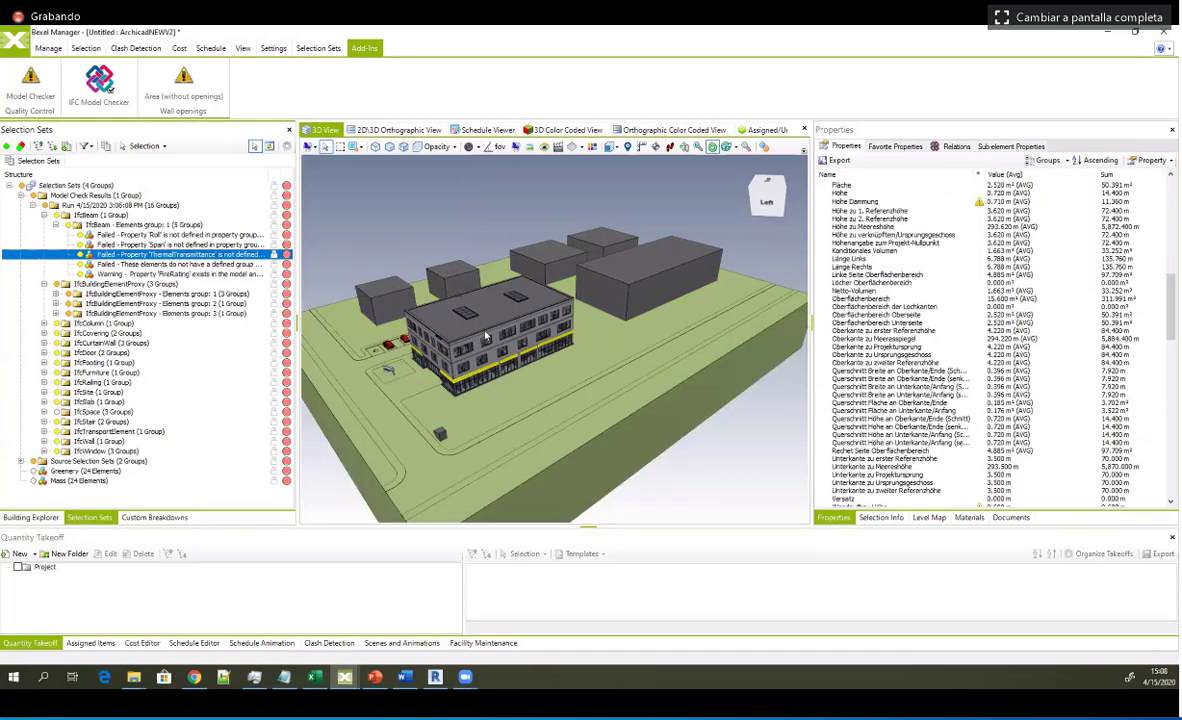
middle_click_drag(287, 238, 137, 290)
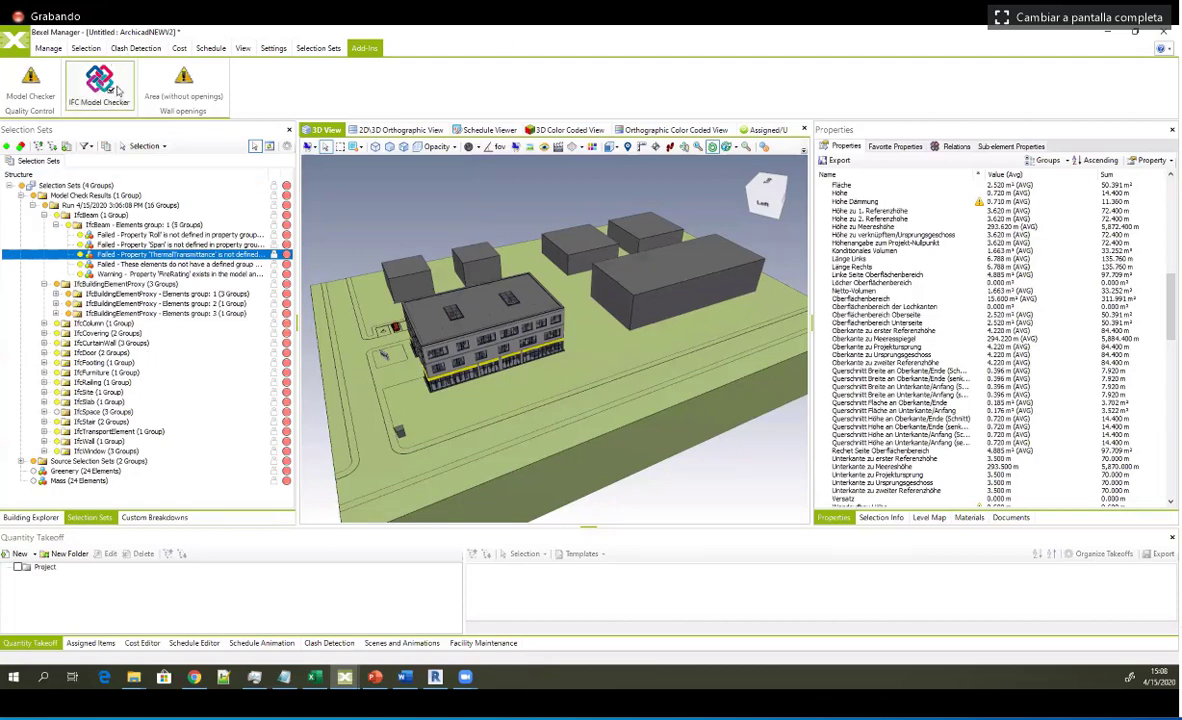
middle_click_drag(531, 285, 558, 342)
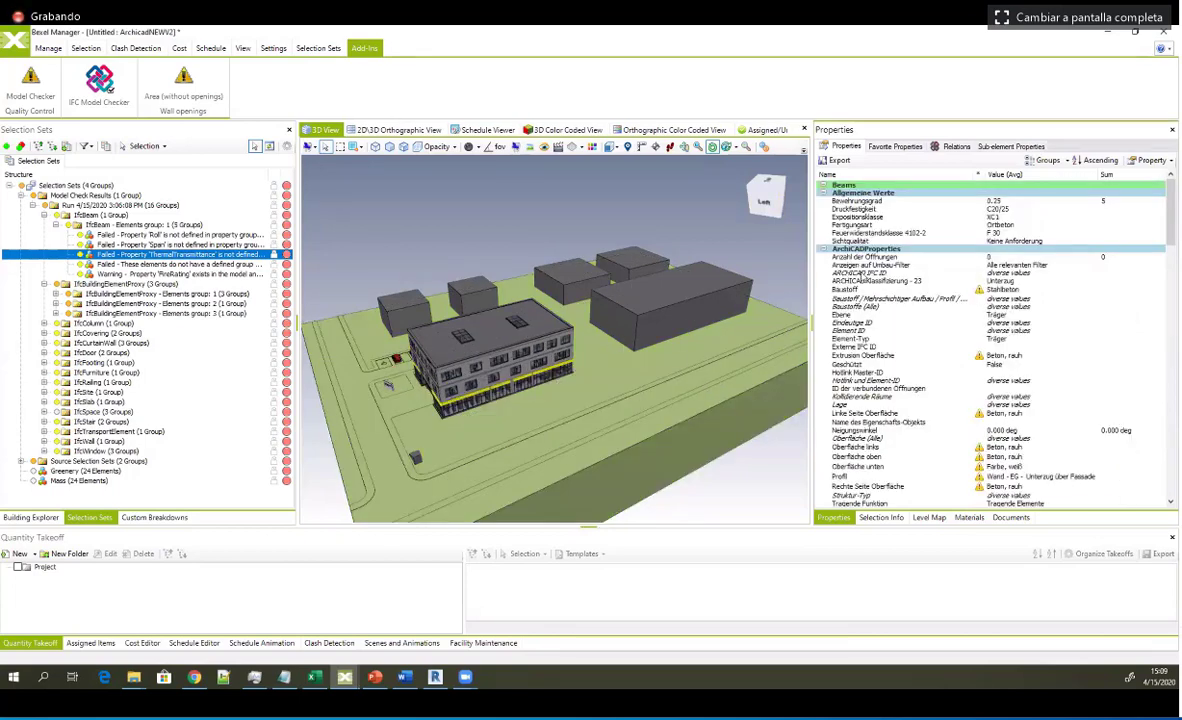
Step: Add the beams' ARCHICAD IFC ID property to the favorite properties and return to the full property list
right_click(862, 273)
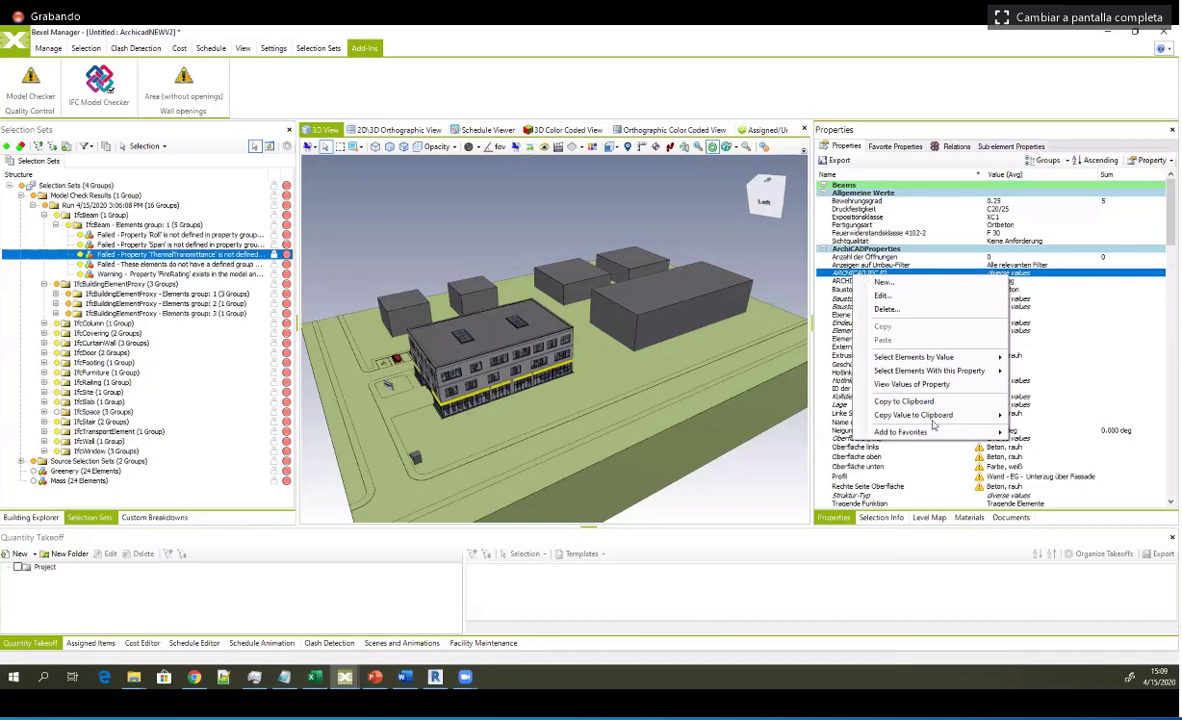
mouse_move(935, 432)
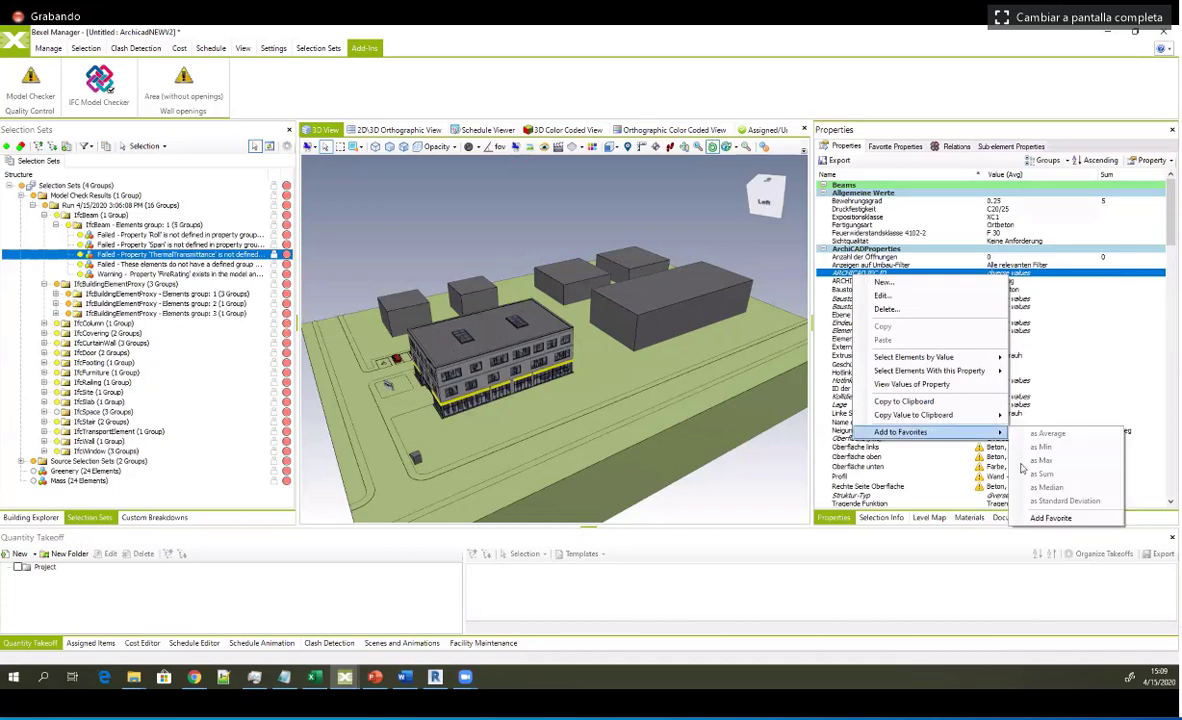
left_click(1039, 517)
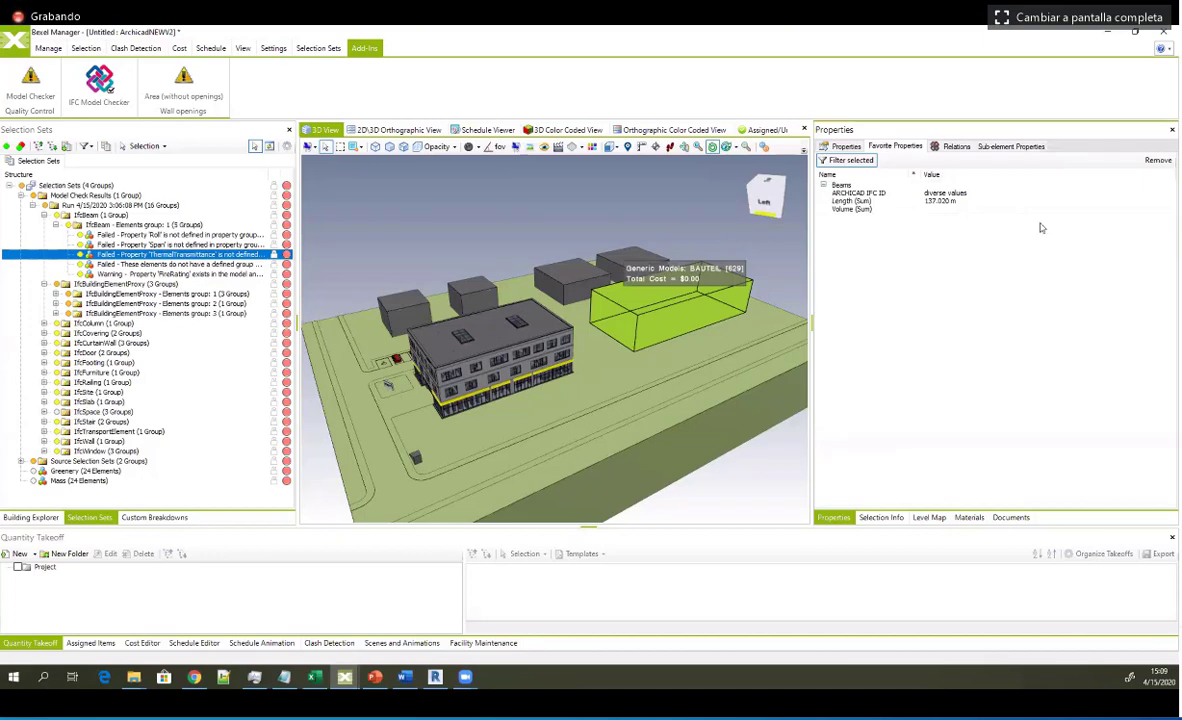
left_click(846, 148)
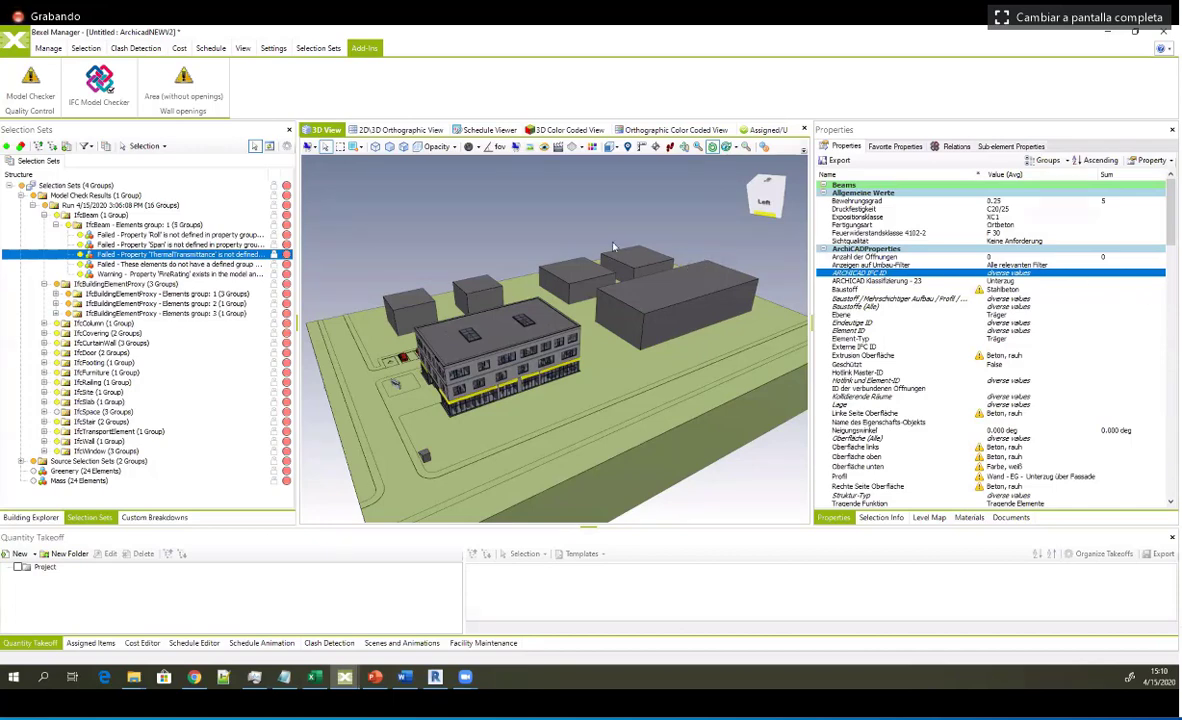
Step: Browse the building's element structure, selecting the Unterzug über Fassade 420 x 800 and 420 x 600 beam groups and looking through to the generic models
mouse_move(561, 347)
left_click(39, 517)
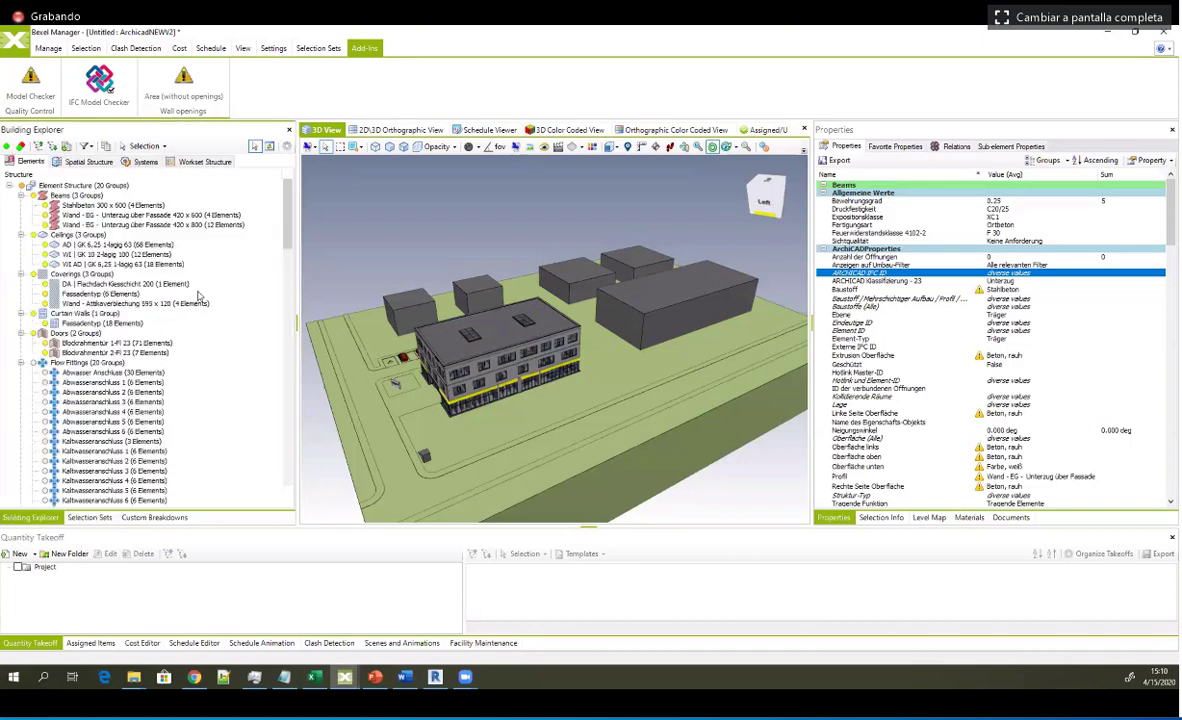
left_click(65, 195)
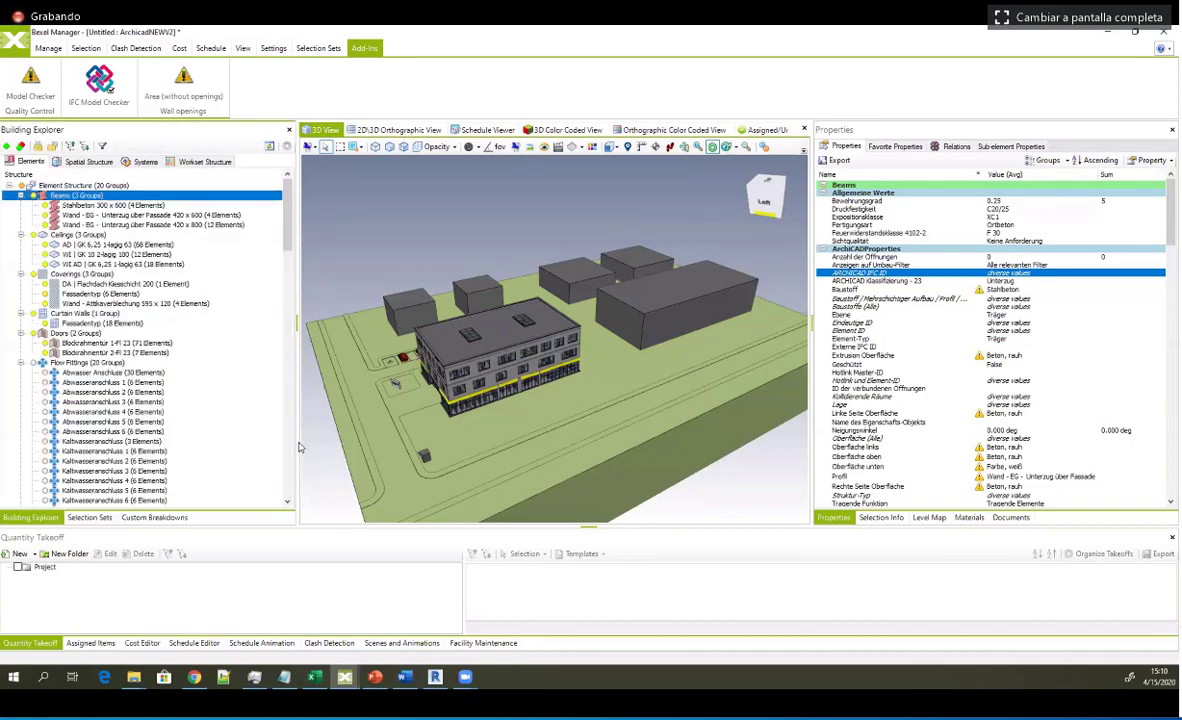
left_click(135, 225)
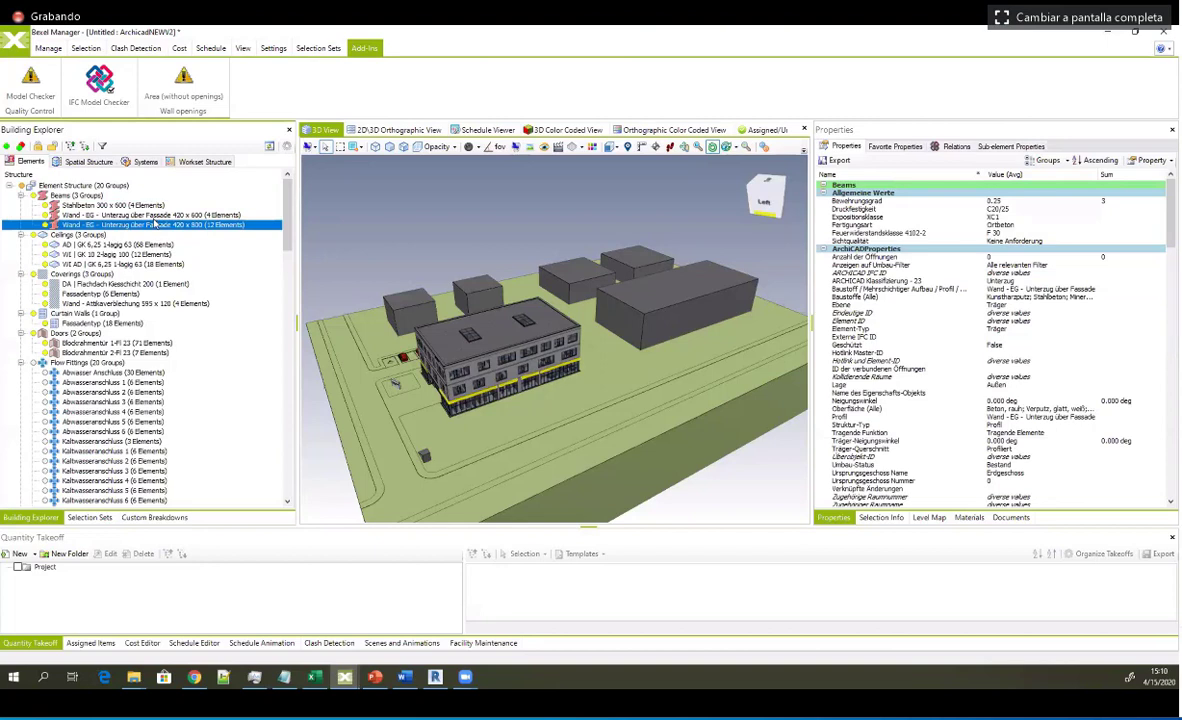
left_click(156, 215)
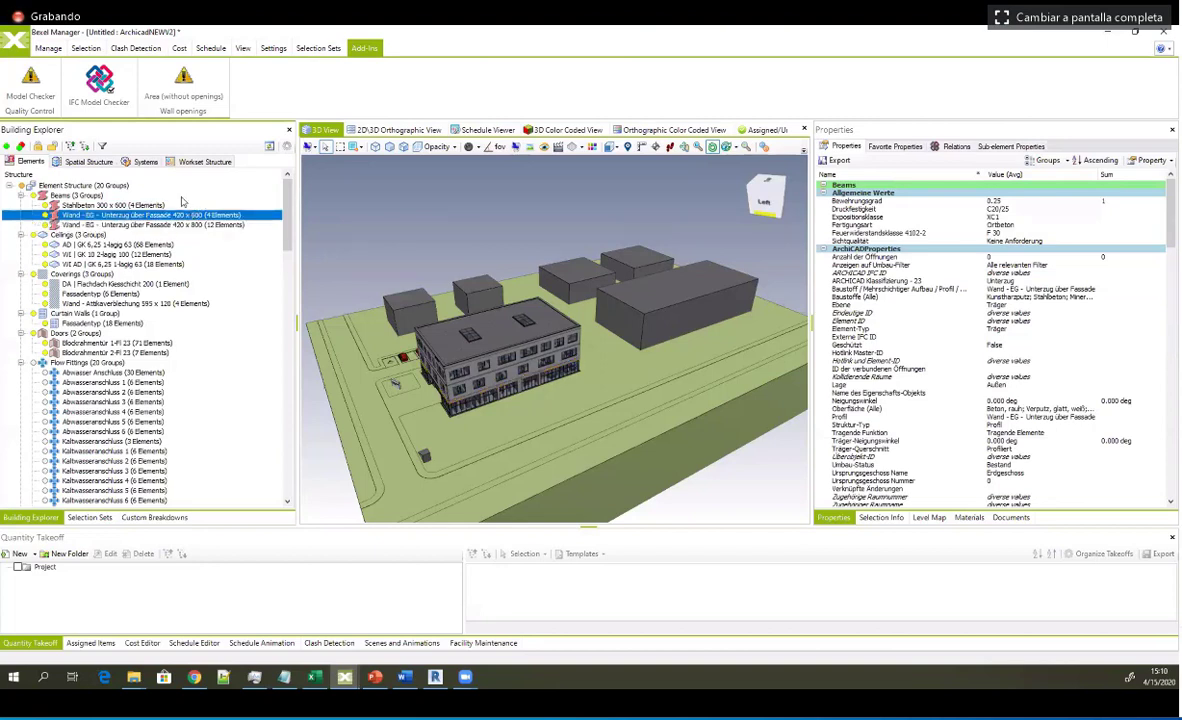
scroll(138, 341, "down", 6)
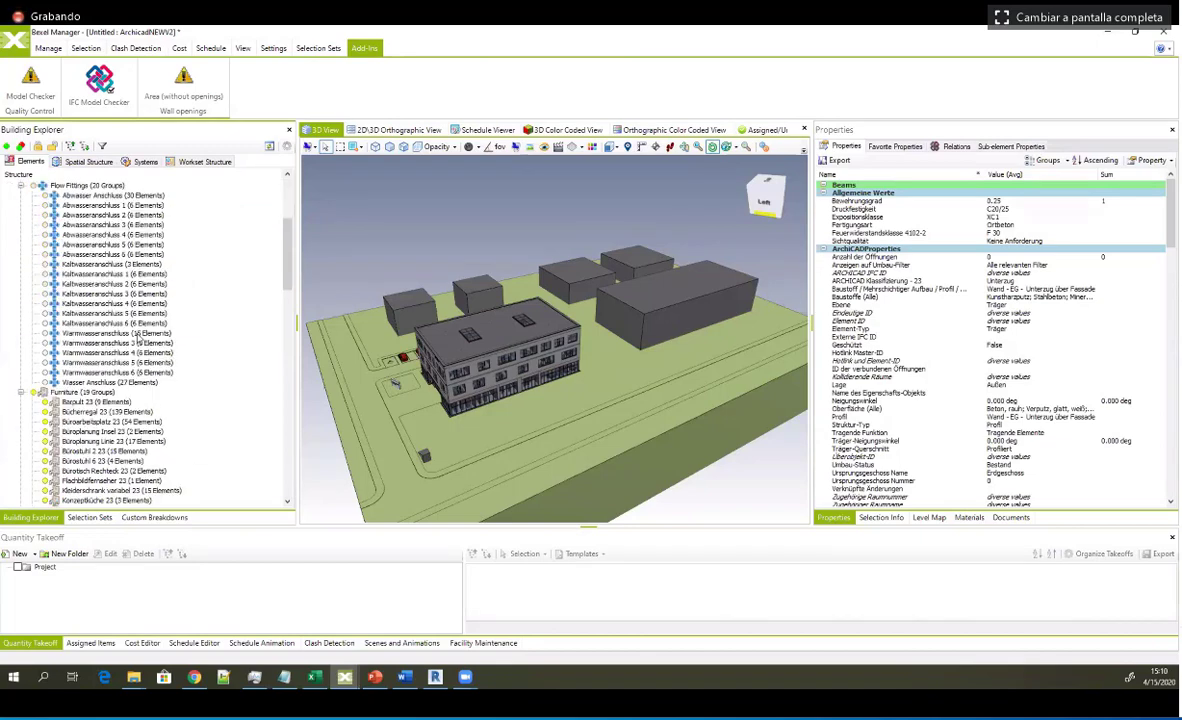
scroll(107, 402, "down", 6)
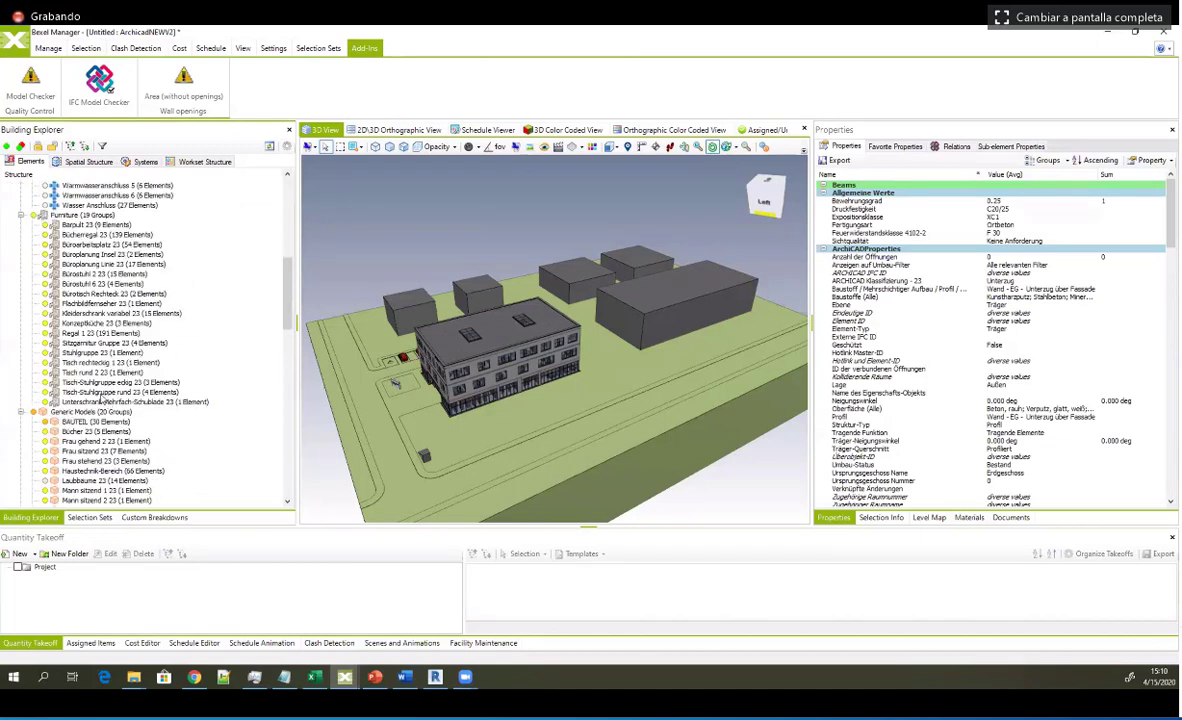
scroll(103, 400, "down", 4)
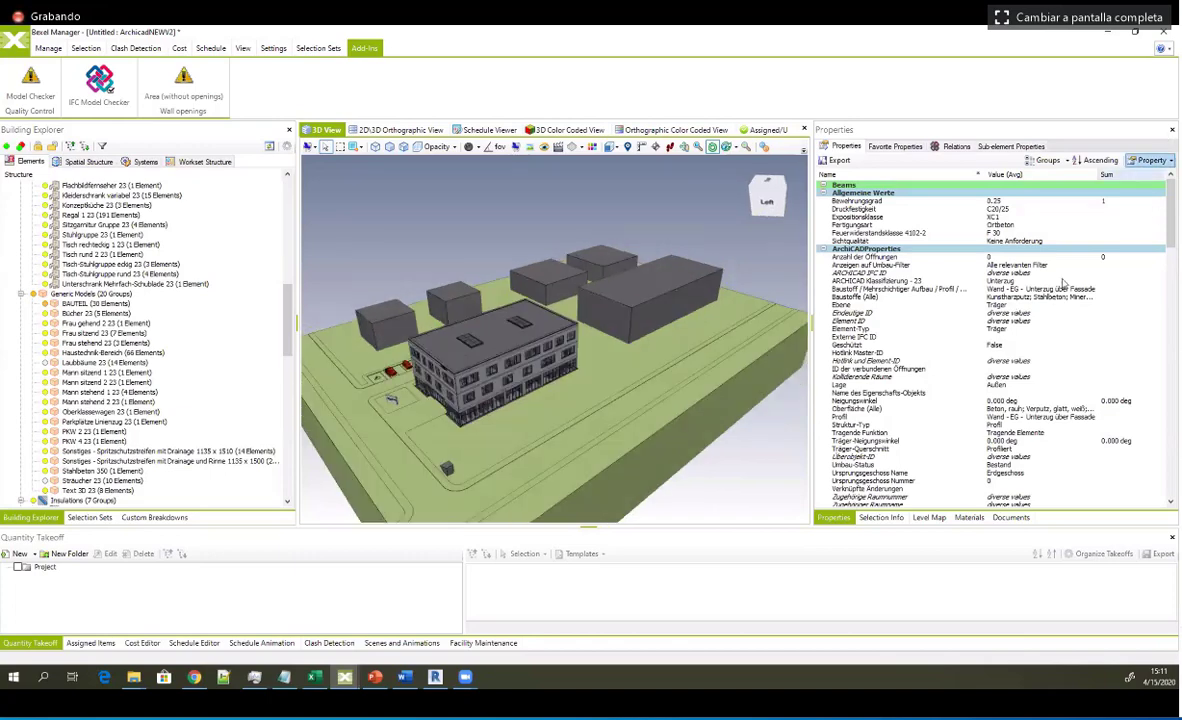
Step: Start a new property for the selected beams with the name aaa and the group aaa
left_click(1135, 32)
left_click(1095, 284)
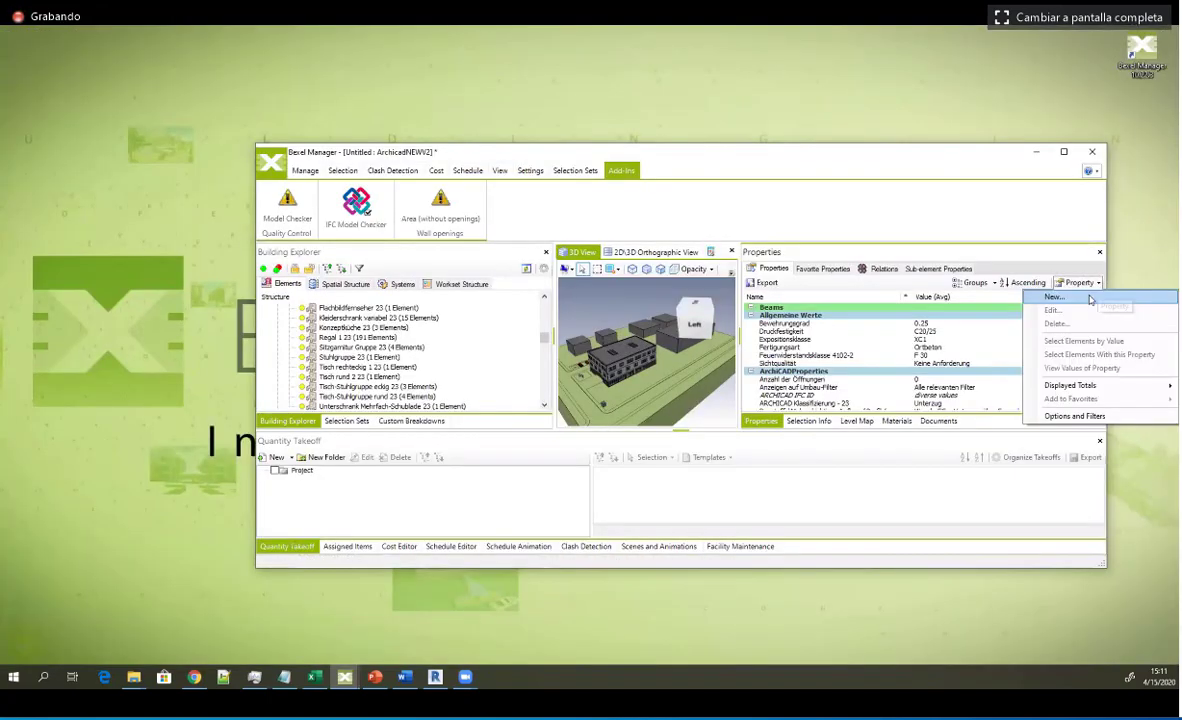
left_click(1055, 298)
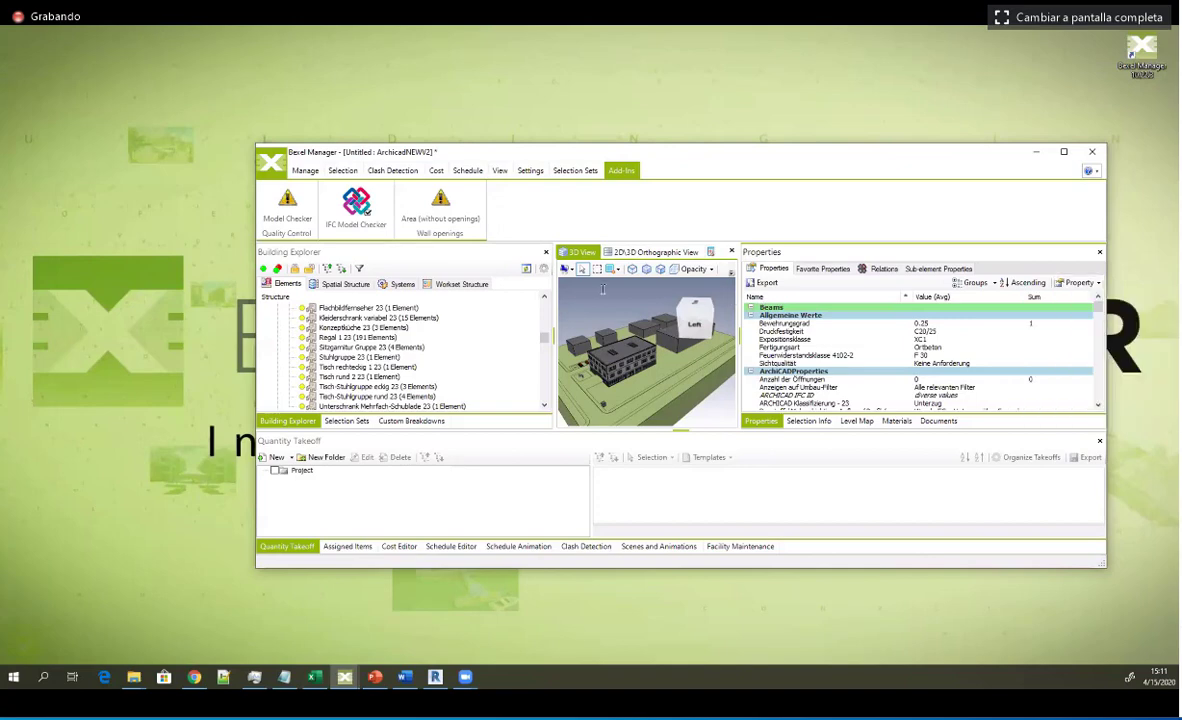
type("aaa")
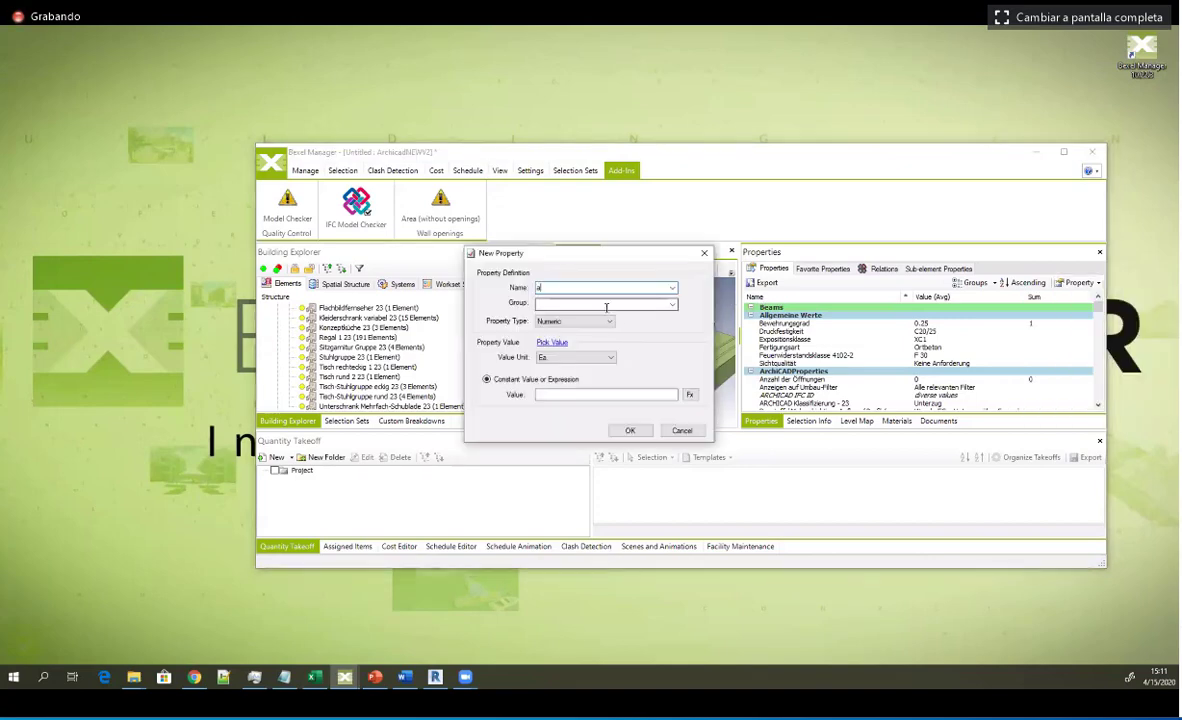
left_click(604, 305)
type("aaa")
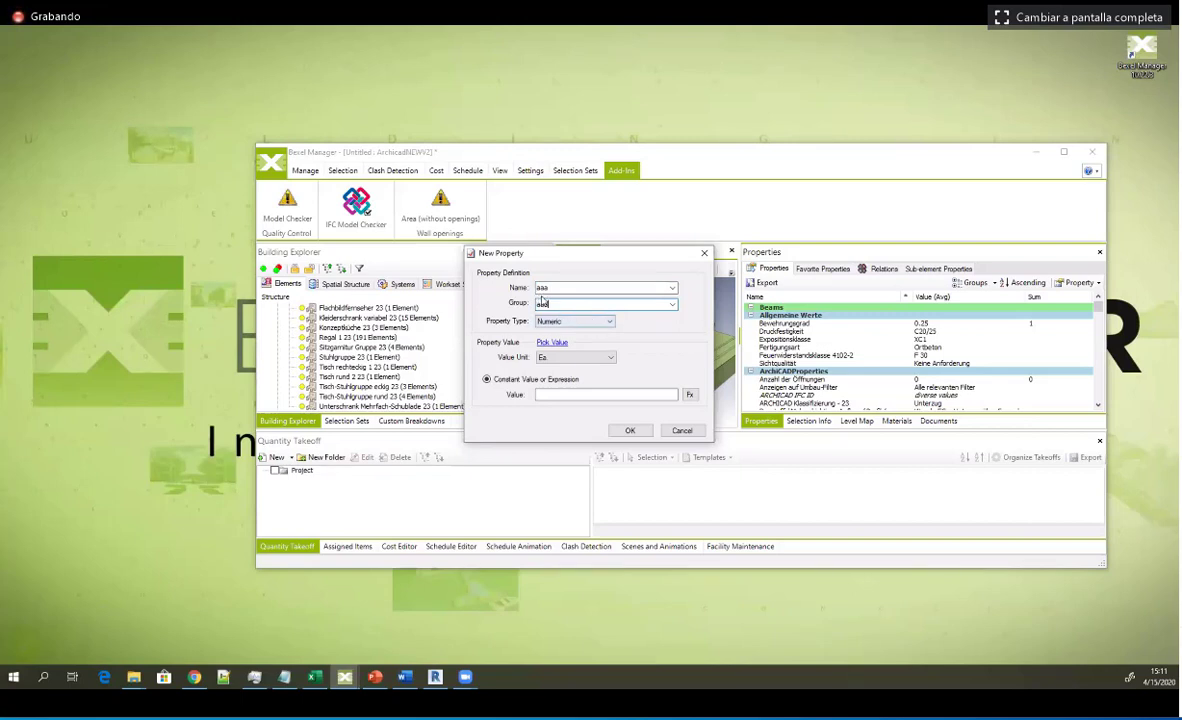
Step: Make the new property a Text property with an empty value, create it, and select it in the beams' properties
left_click(560, 304)
left_click(580, 357)
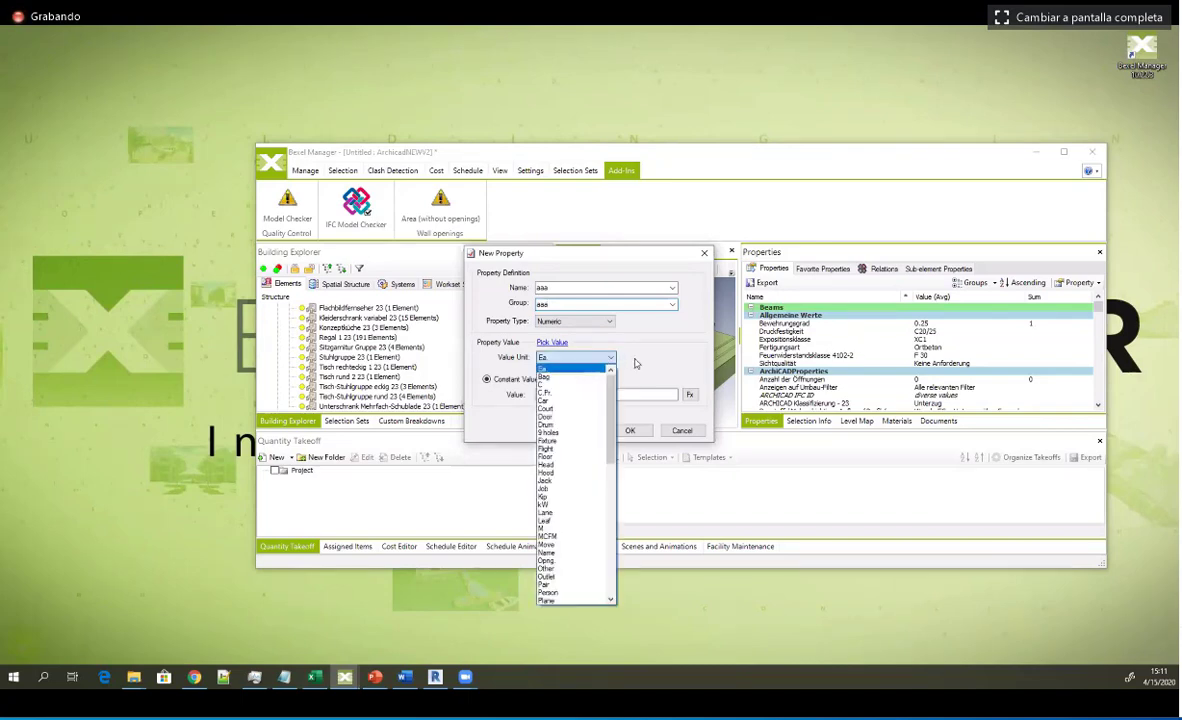
left_click(602, 325)
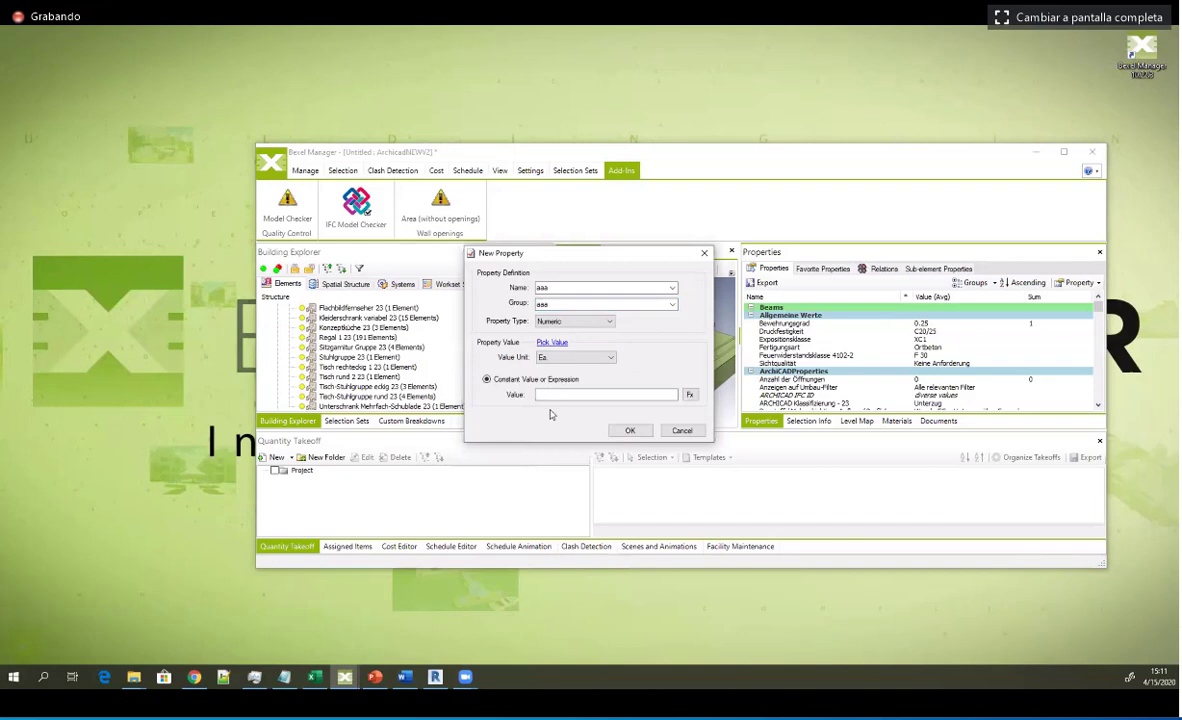
left_click(635, 421)
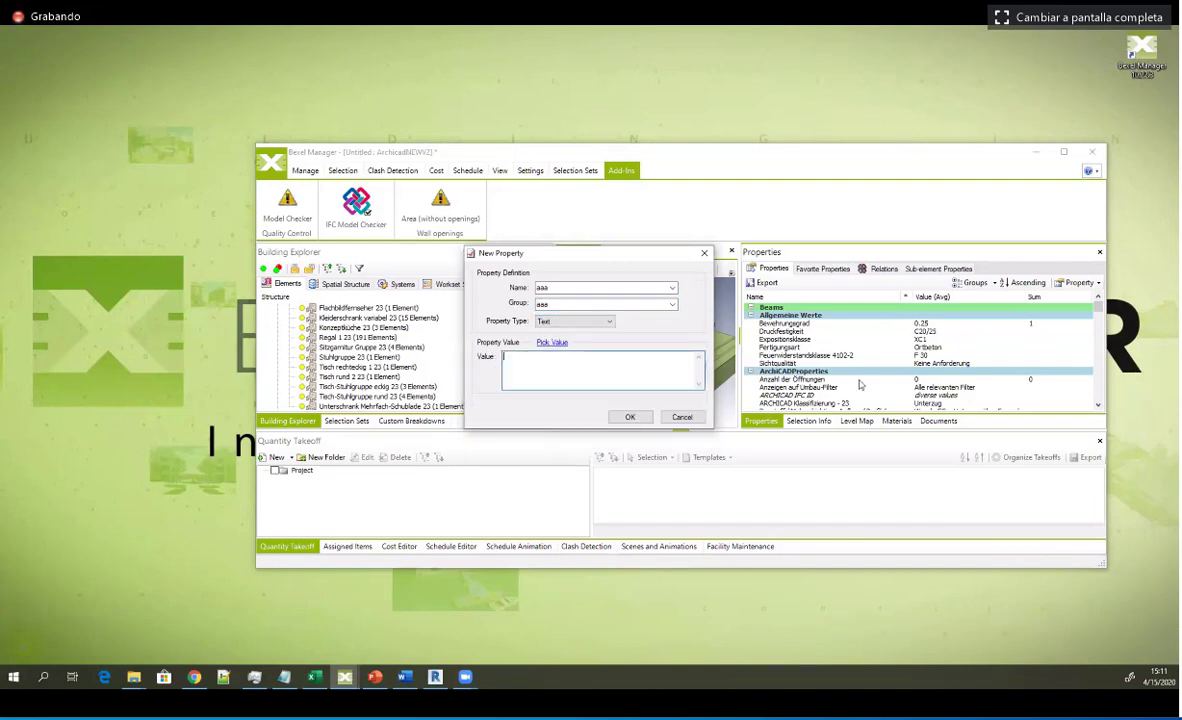
left_click(798, 323)
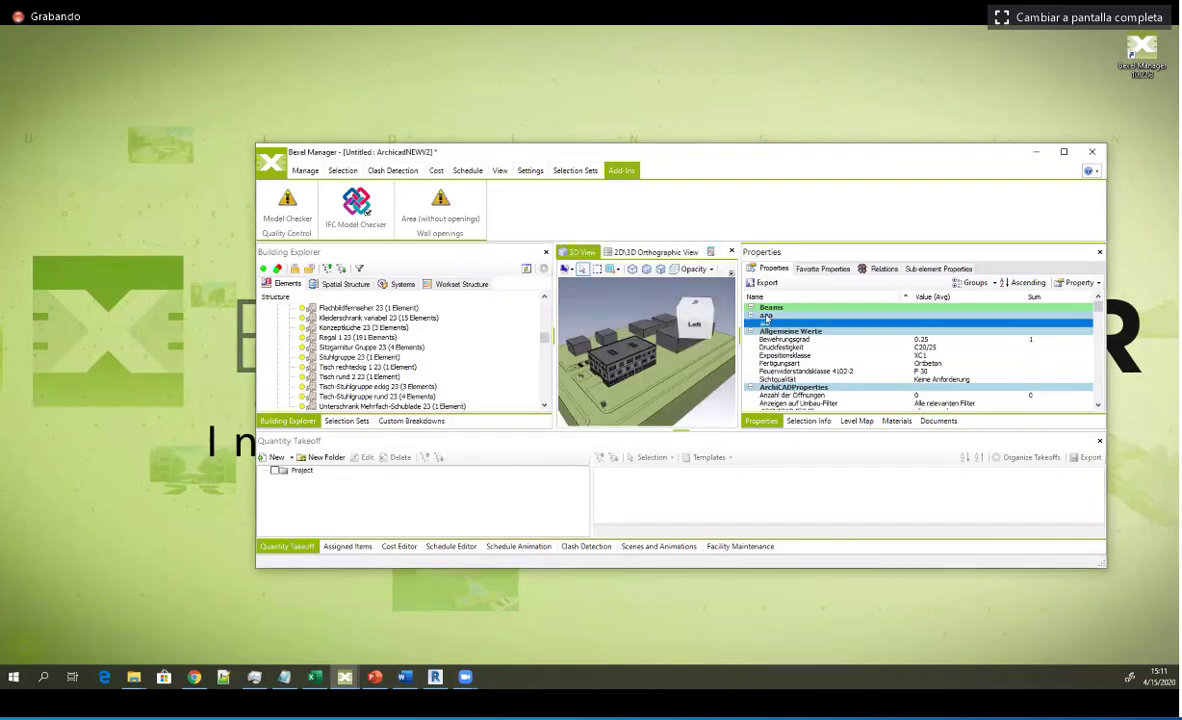
left_click(766, 316)
left_click(772, 323)
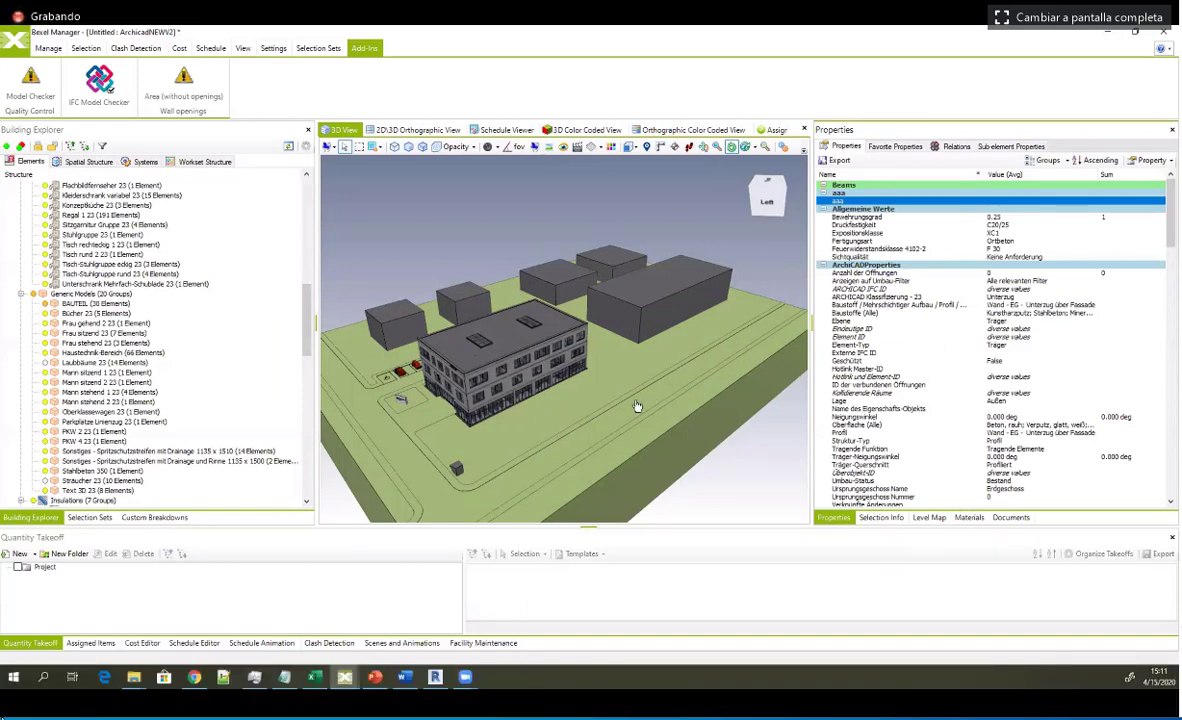
Step: Switch to the other open Bexel Manager project window and show its beams and railings in the element structure
left_click(80, 518)
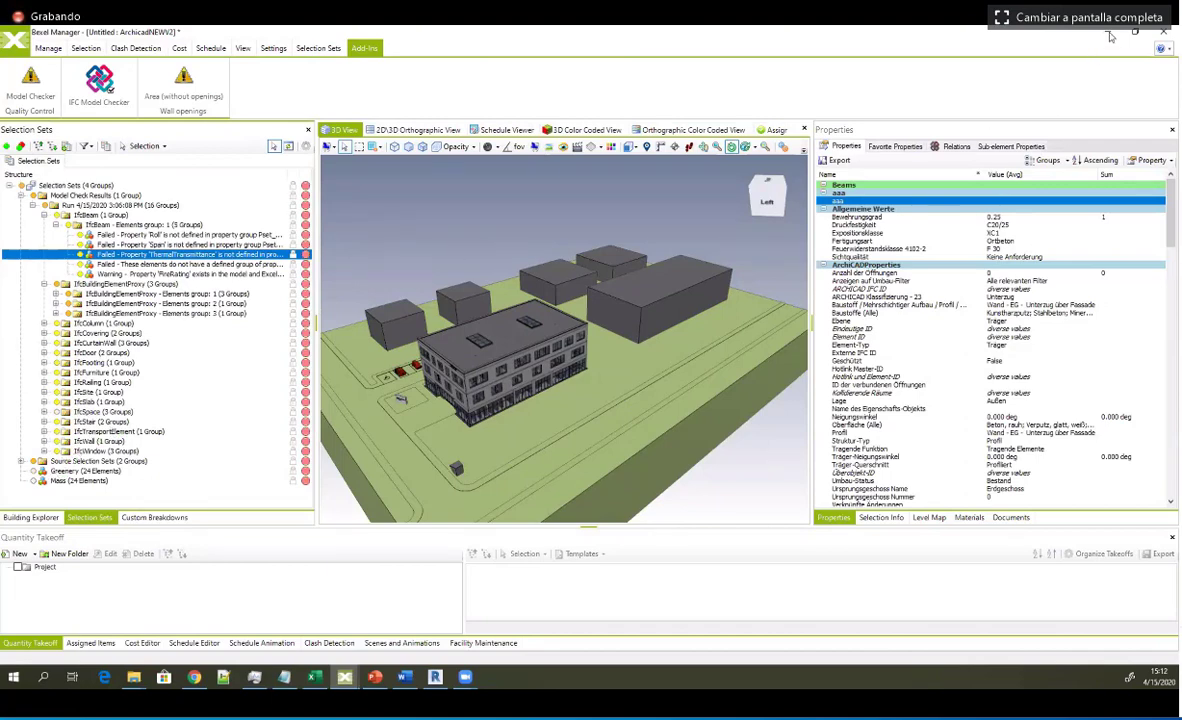
left_click(345, 678)
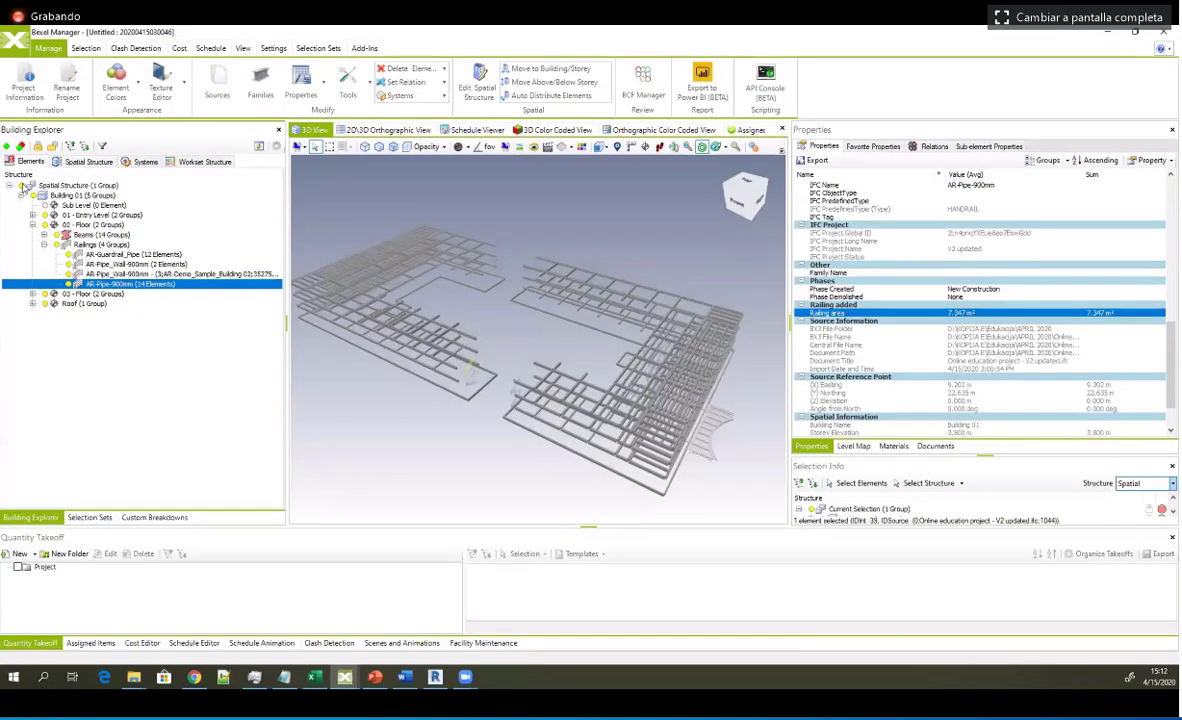
left_click(29, 161)
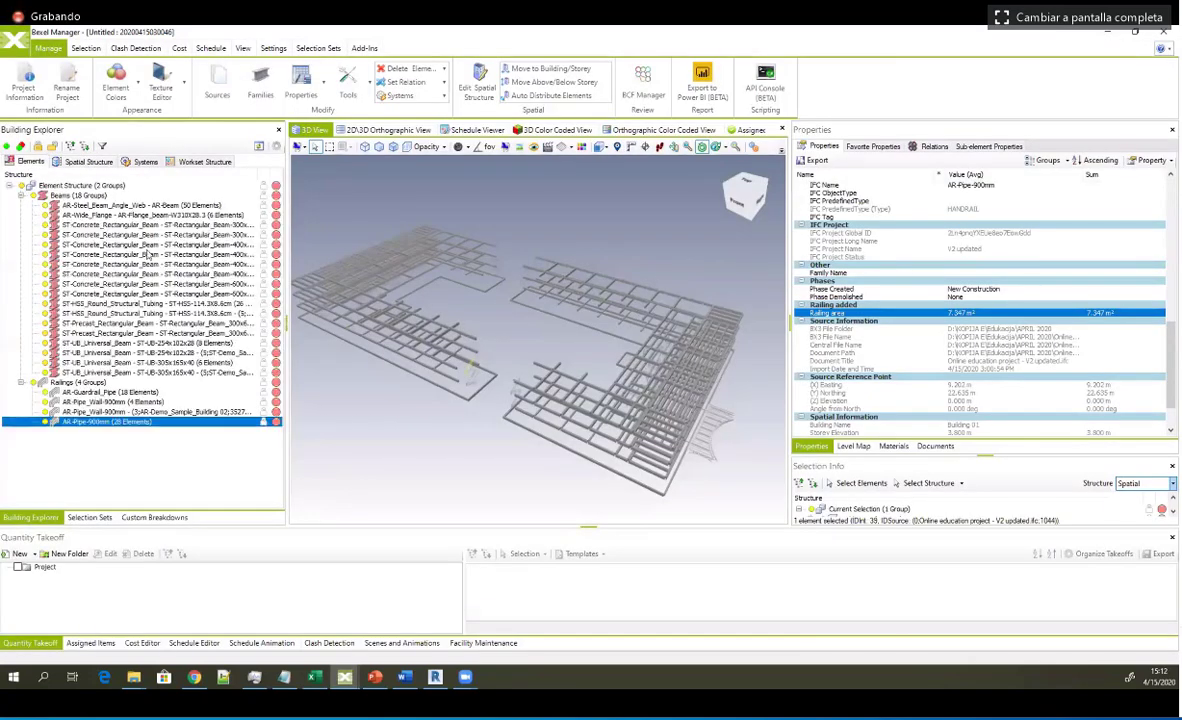
left_click(21, 186)
Step: Open the V2 updated version of the Online education project, discarding the unsaved changes of the current project
left_click(13, 42)
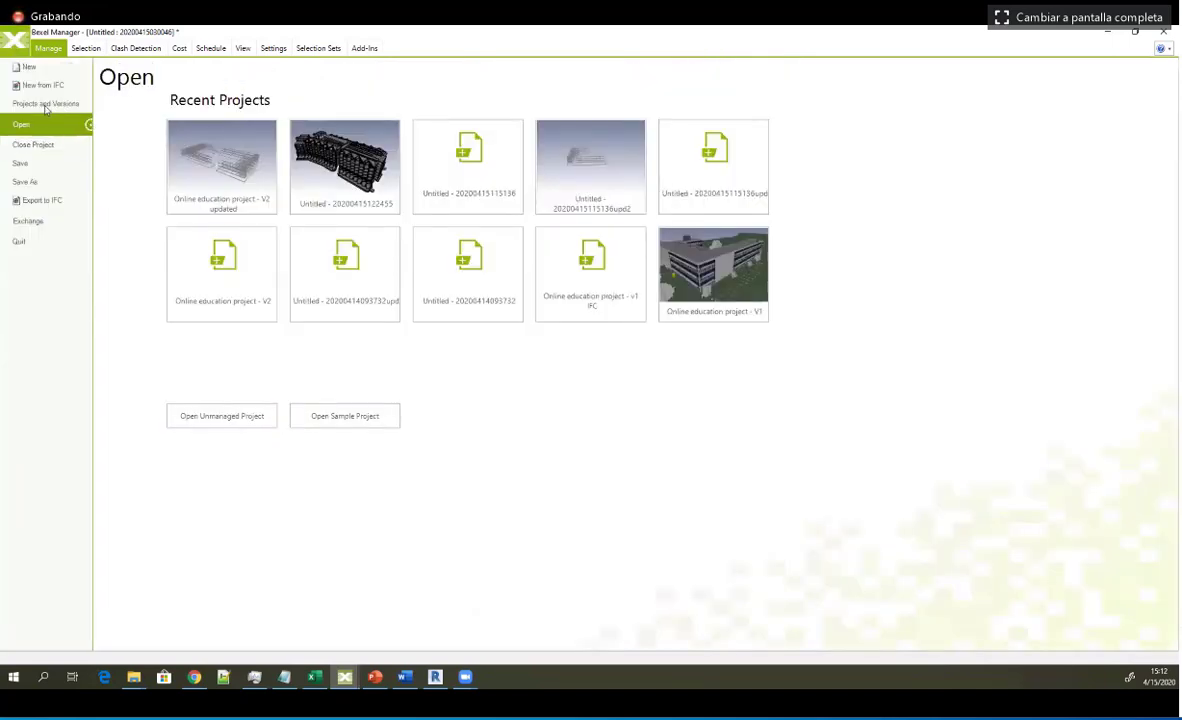
left_click(45, 104)
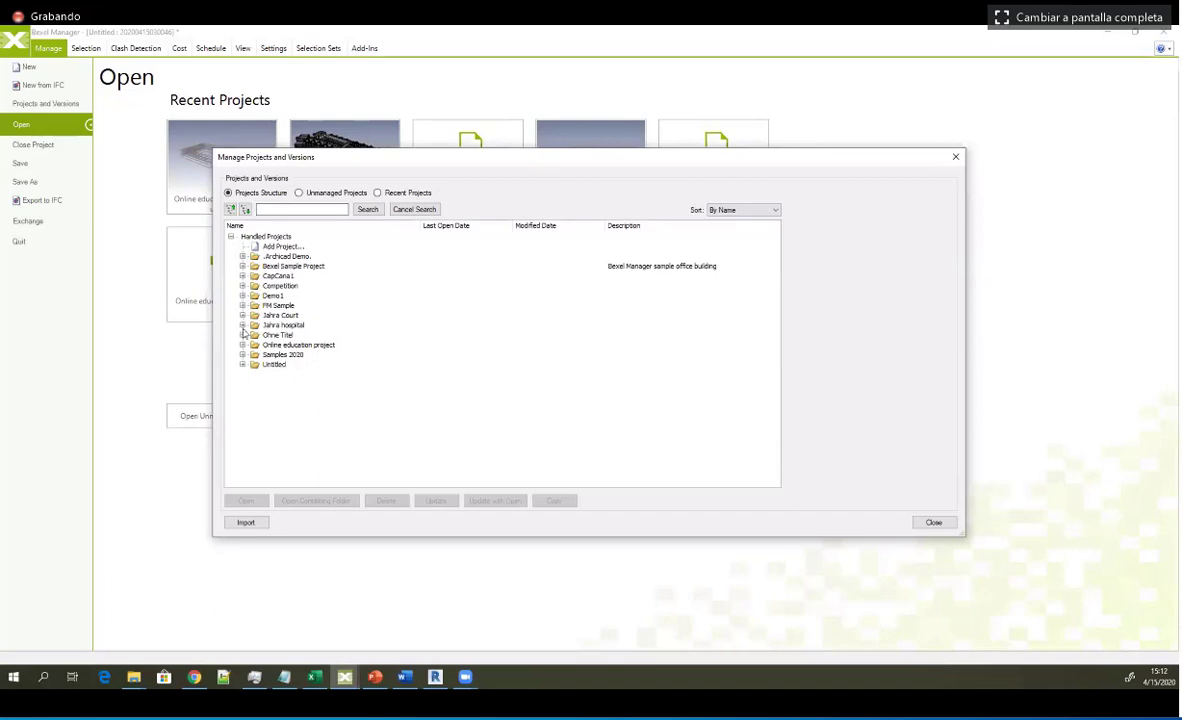
double_click(298, 345)
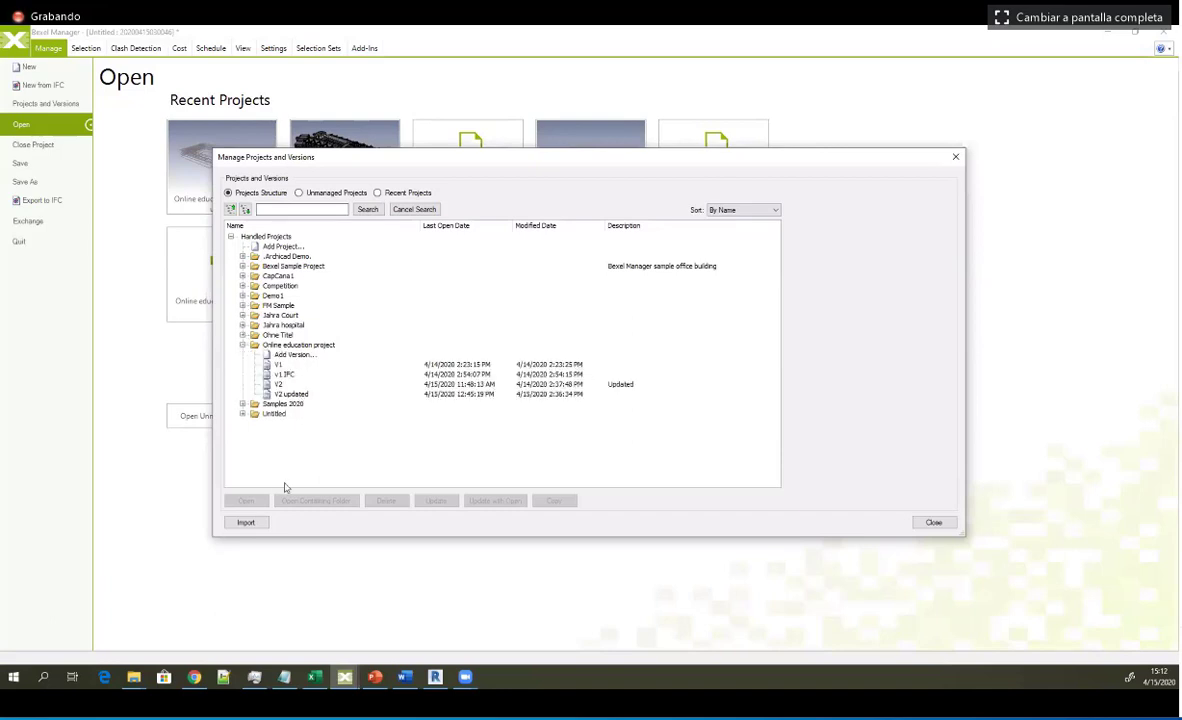
left_click(291, 394)
left_click(638, 397)
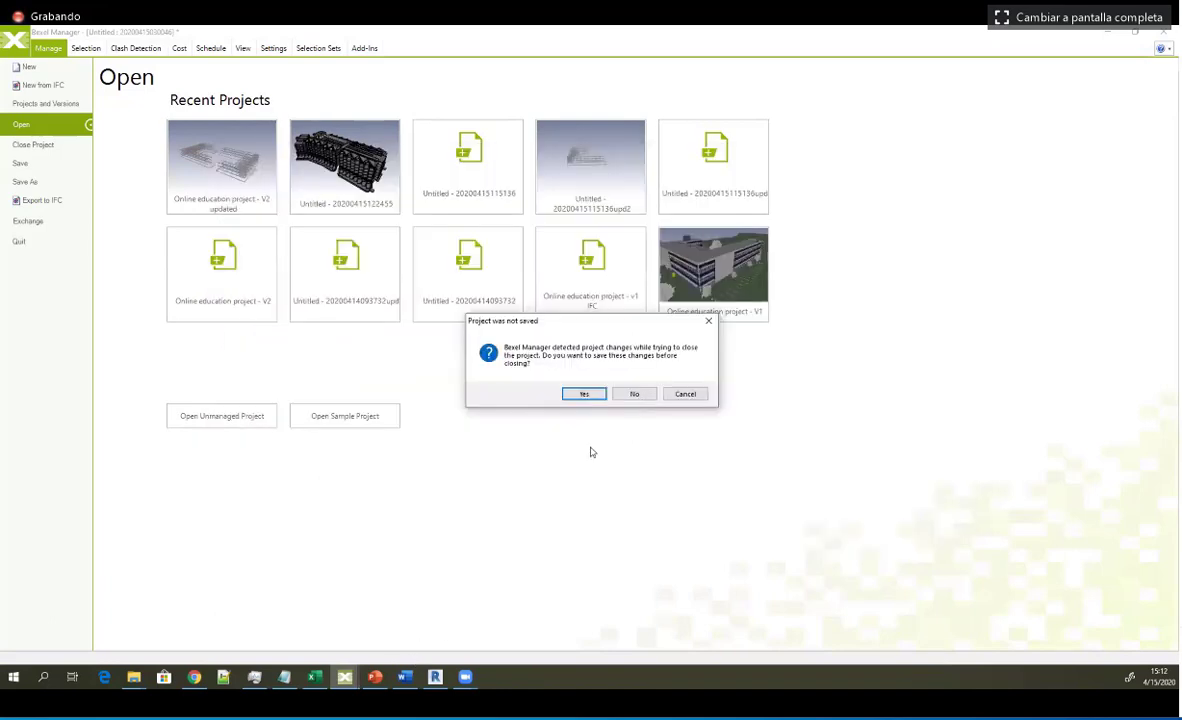
Step: Return to the ArchicadNEWV2 project, select the Stairs category in the element structure, and isolate the selected elements in 3D
left_click(346, 679)
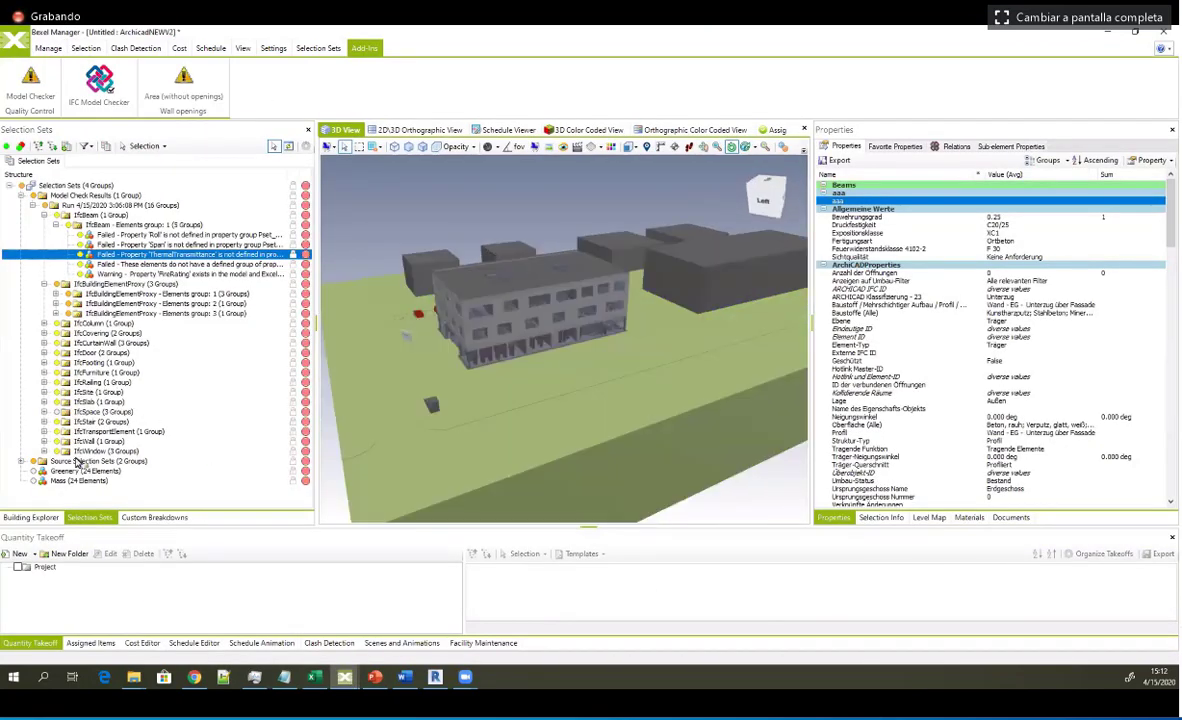
left_click(20, 518)
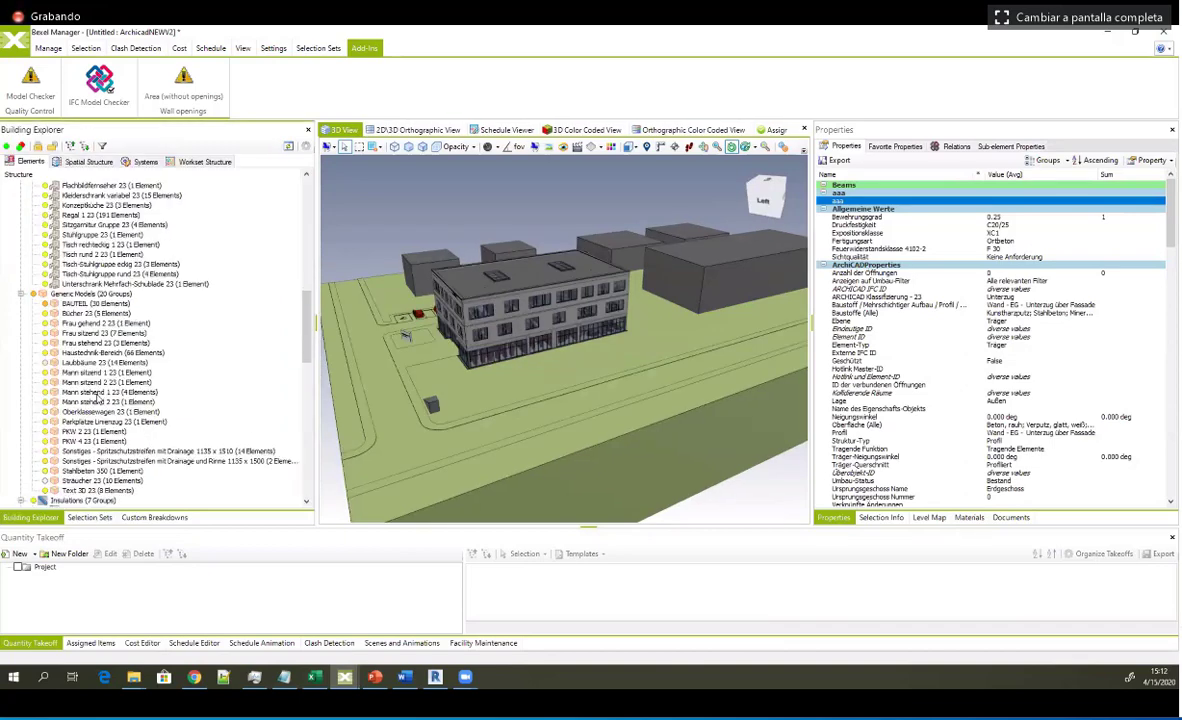
scroll(65, 397, "down", 13)
left_click(63, 393)
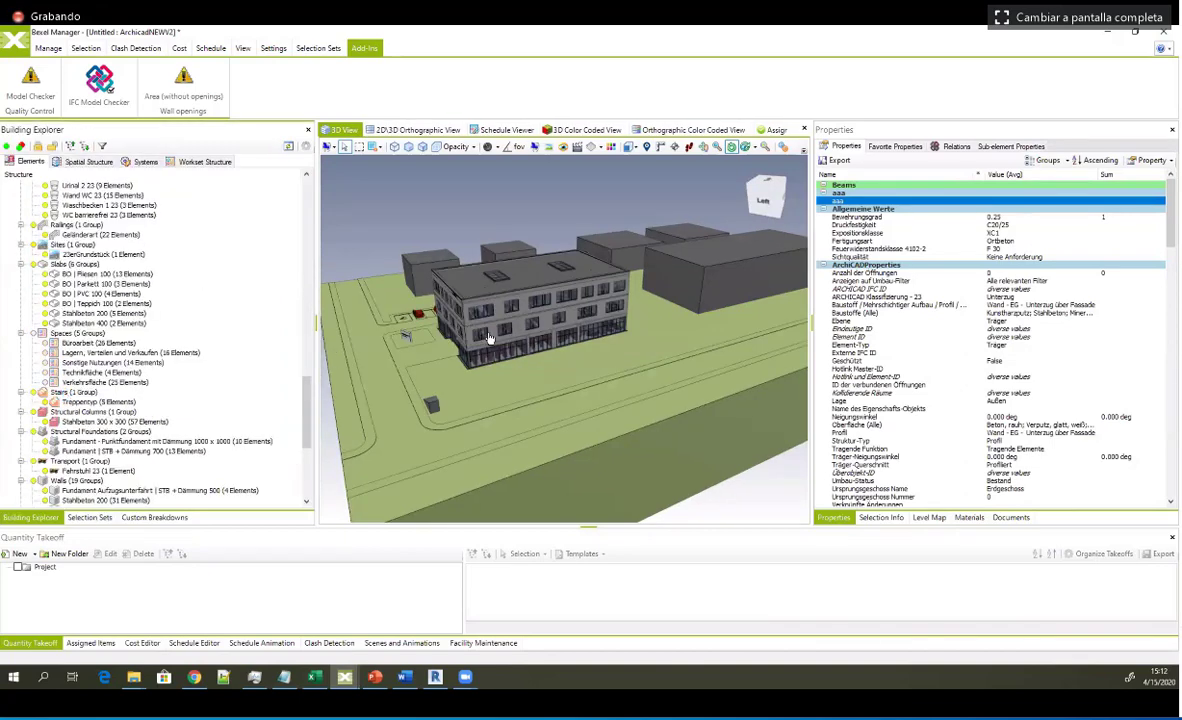
right_click_drag(516, 237, 466, 203)
mouse_move(600, 267)
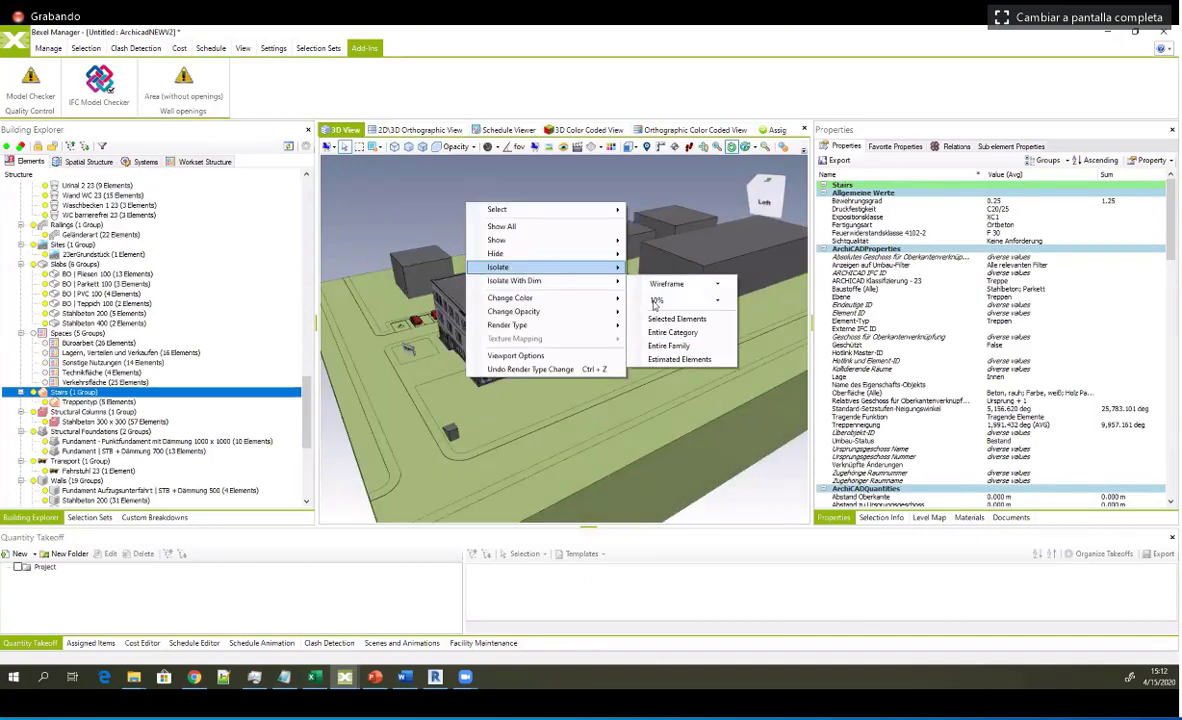
left_click(665, 318)
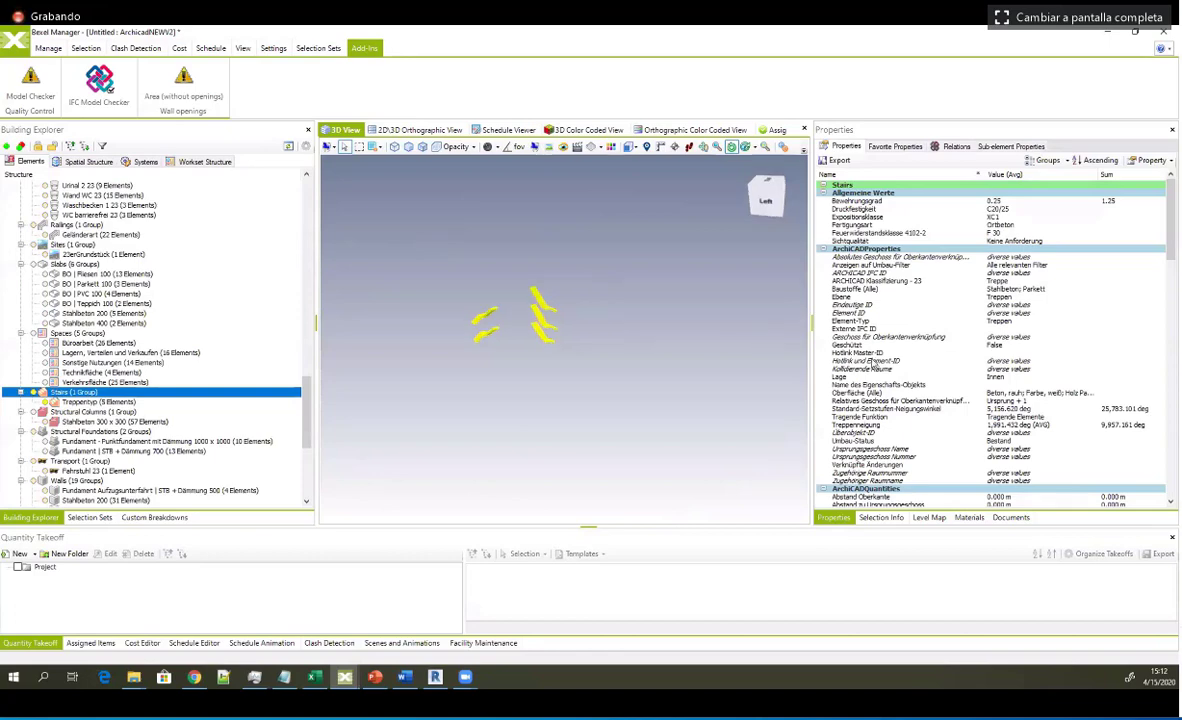
Step: View the values of the stairs' IFC Building Name property, filtered to the selected elements, and close the values window
scroll(870, 362, "down", 5)
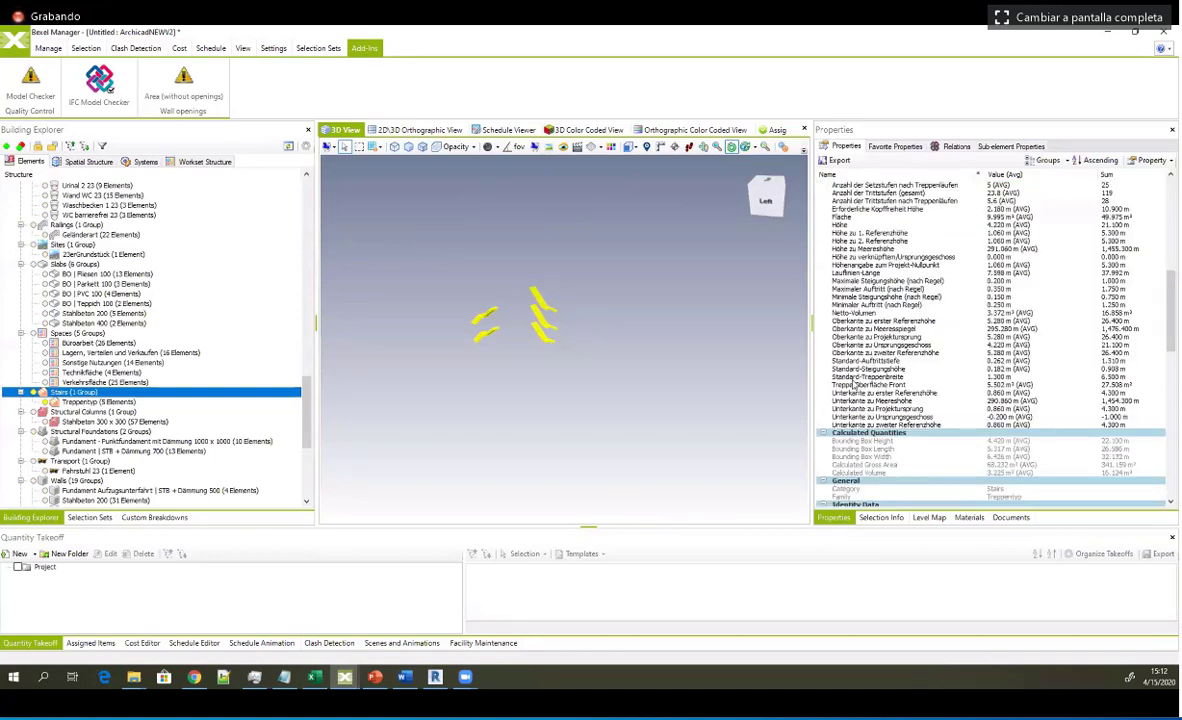
scroll(858, 386, "down", 5)
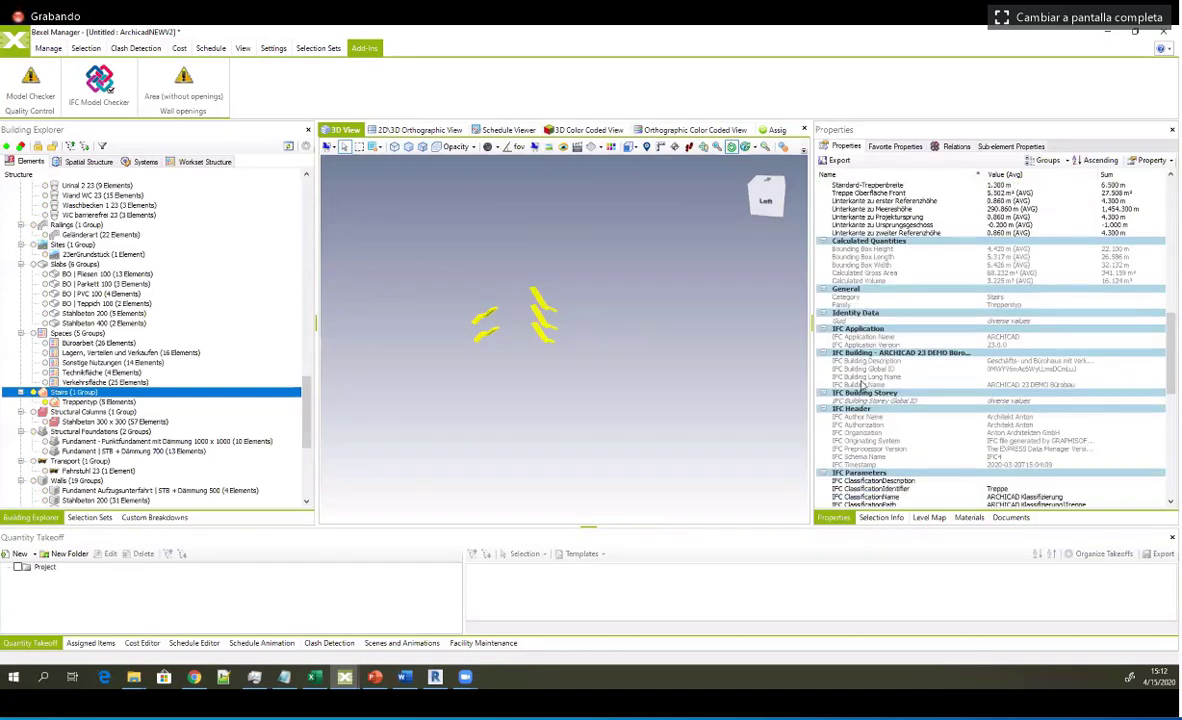
right_click(862, 385)
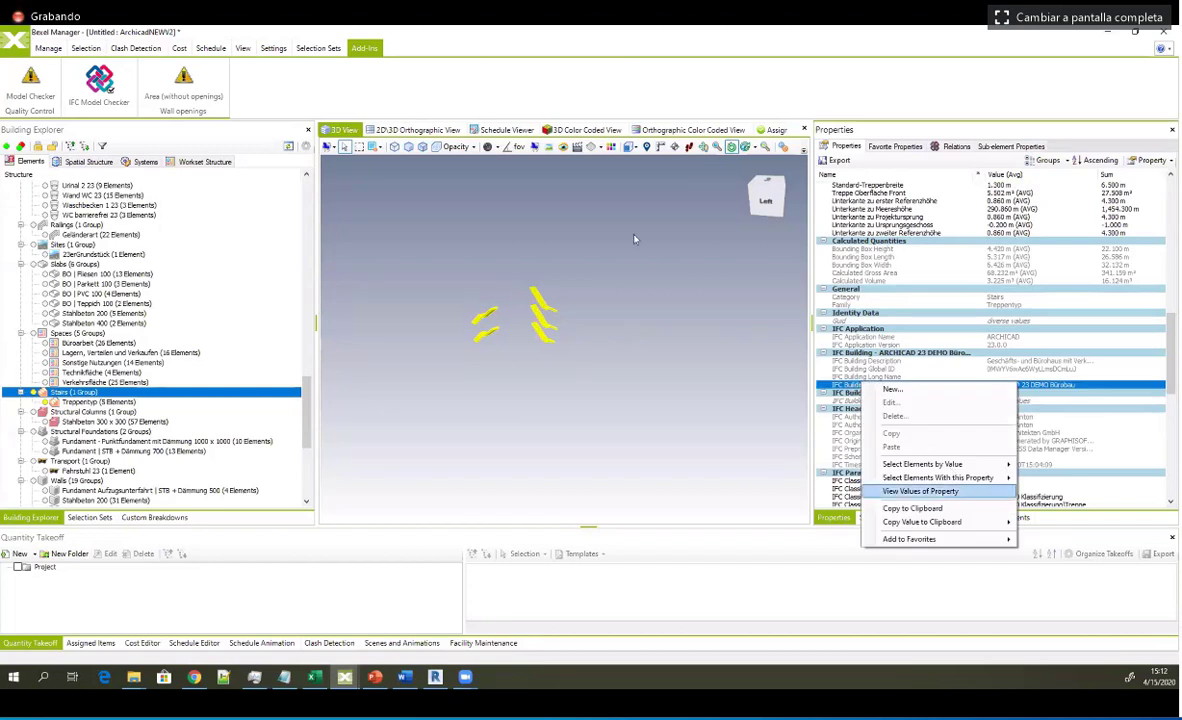
key("Return")
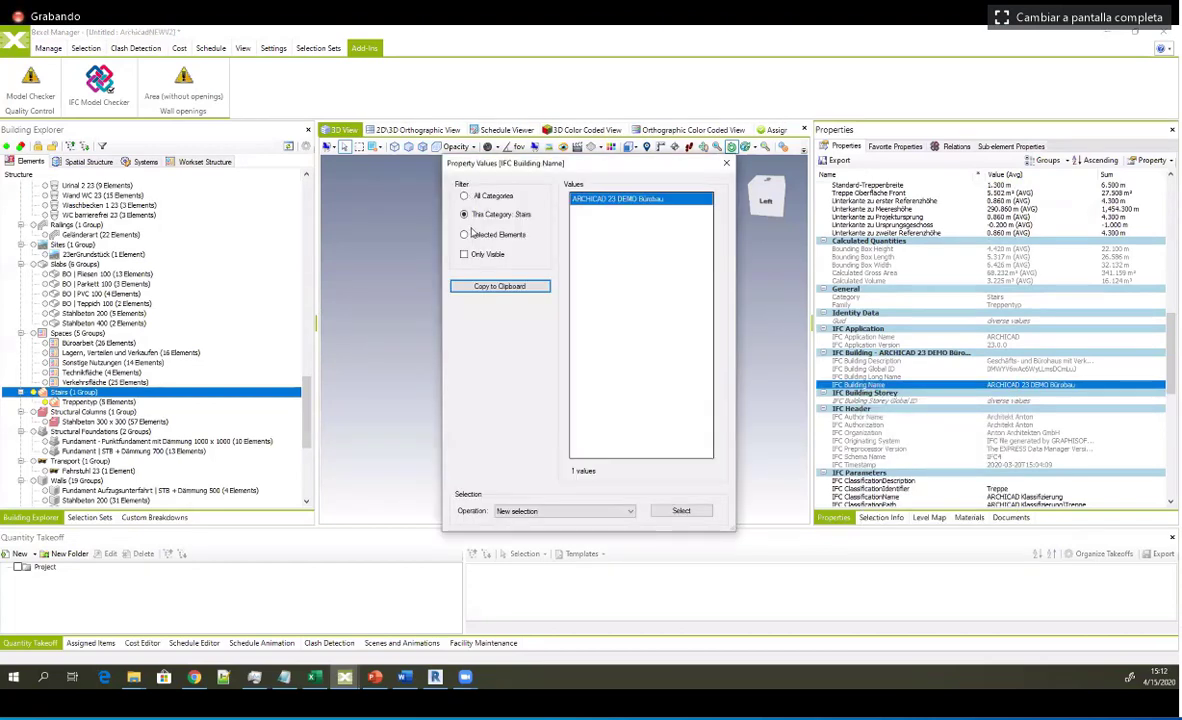
left_click(468, 233)
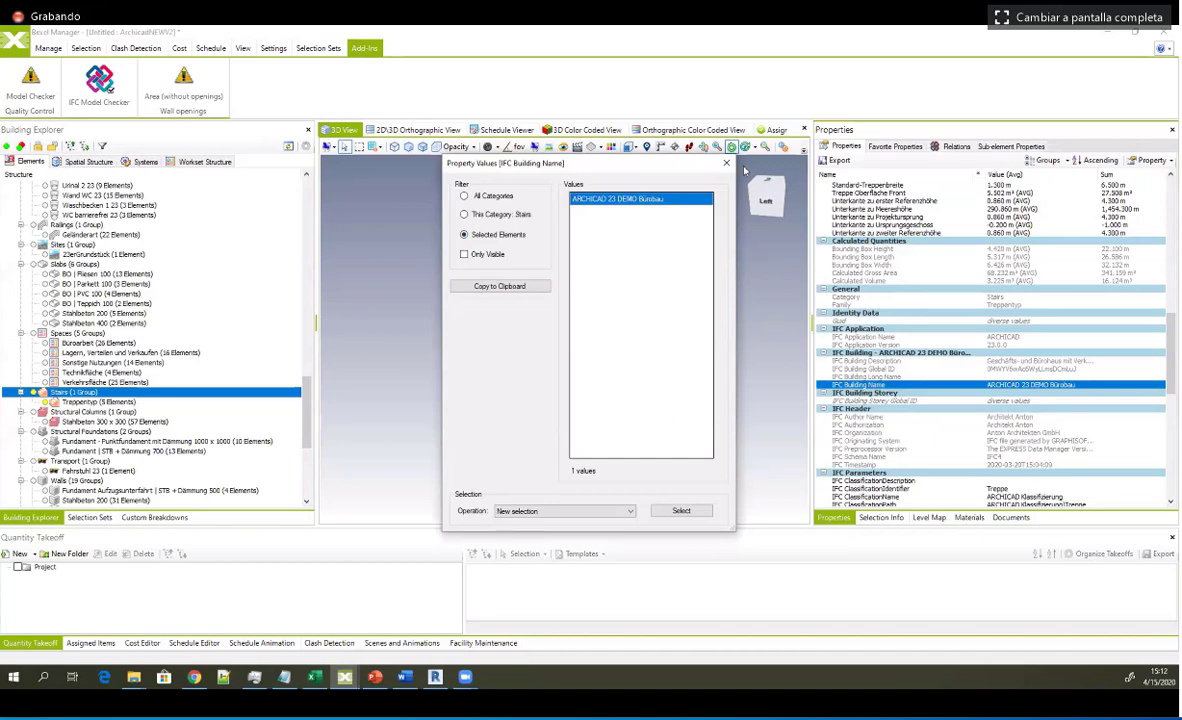
key("Escape")
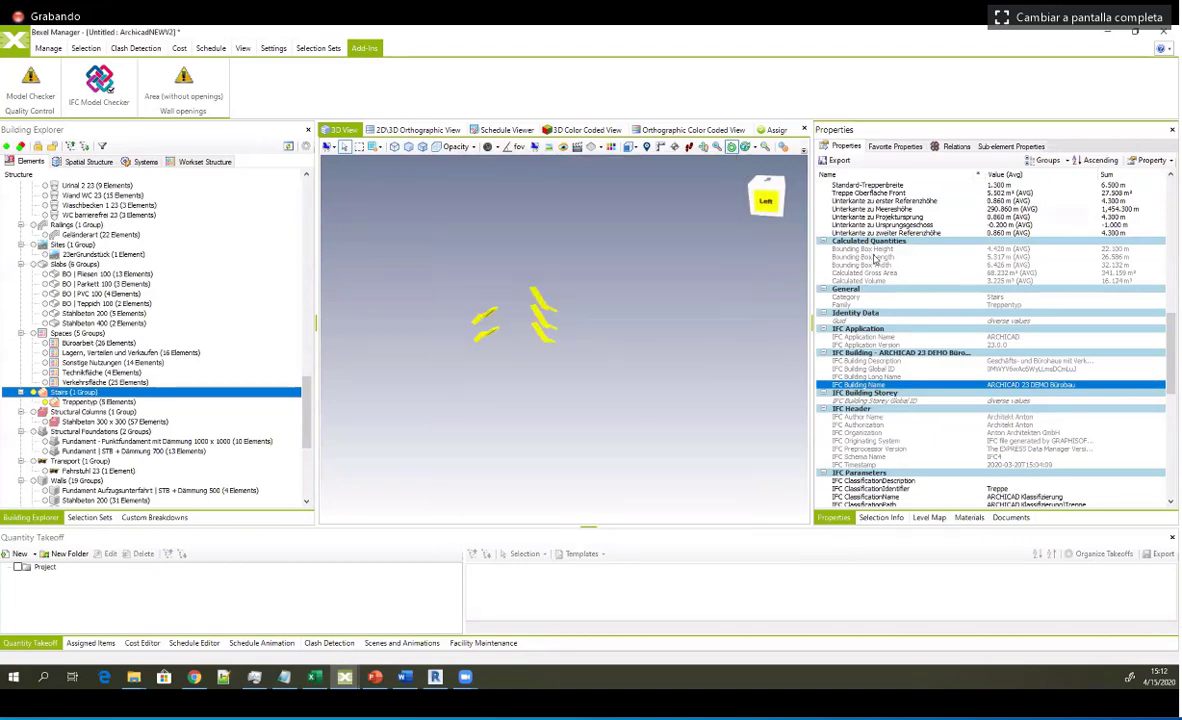
Step: View the values of the stairs' NumberOfTreads property and select the stairs with the value 25 as a new selection
scroll(892, 310, "down", 5)
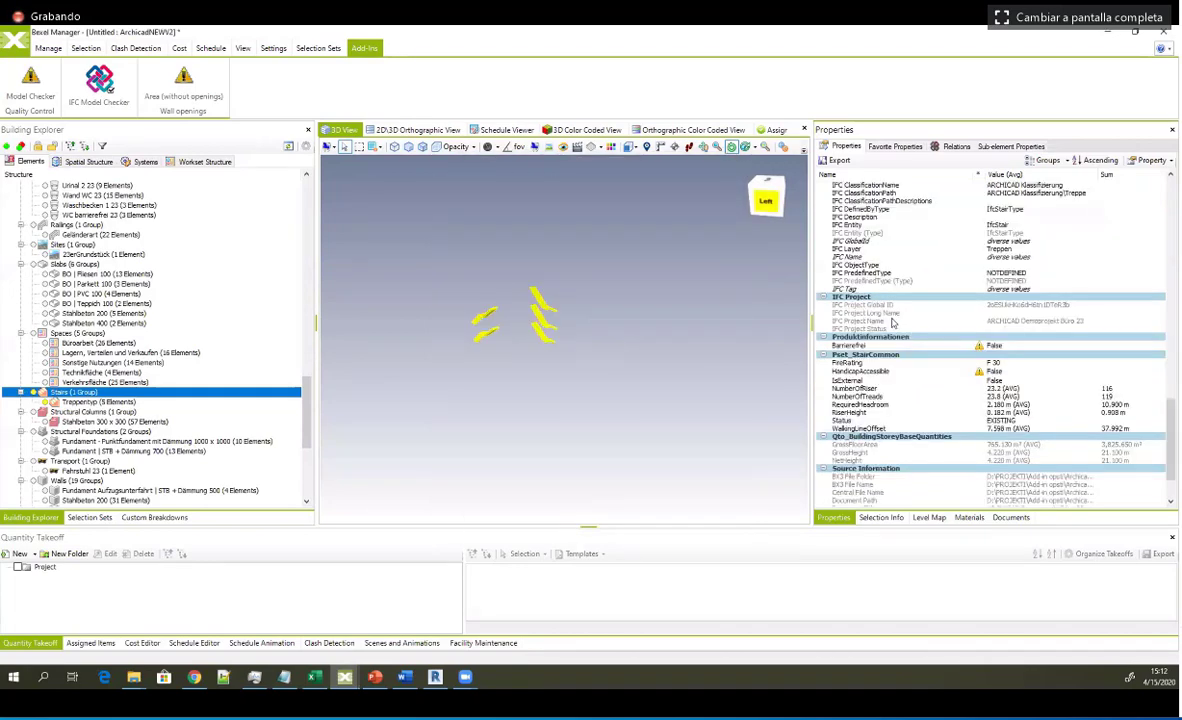
scroll(892, 322, "down", 1)
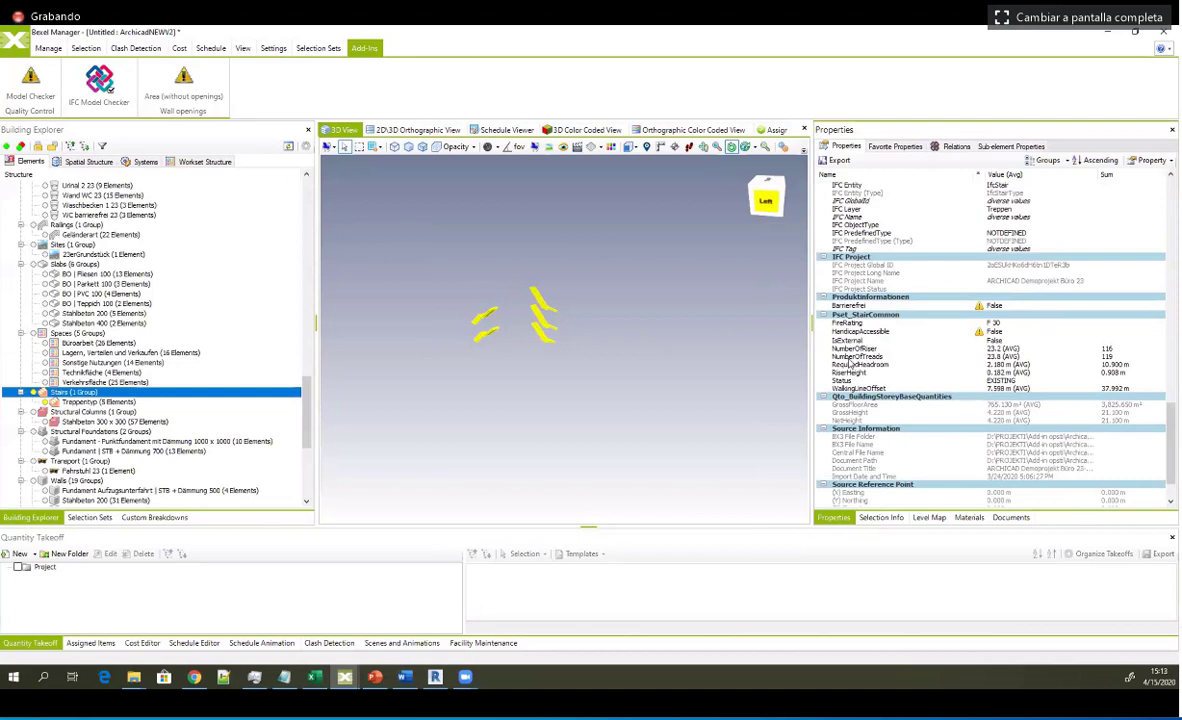
right_click(850, 358)
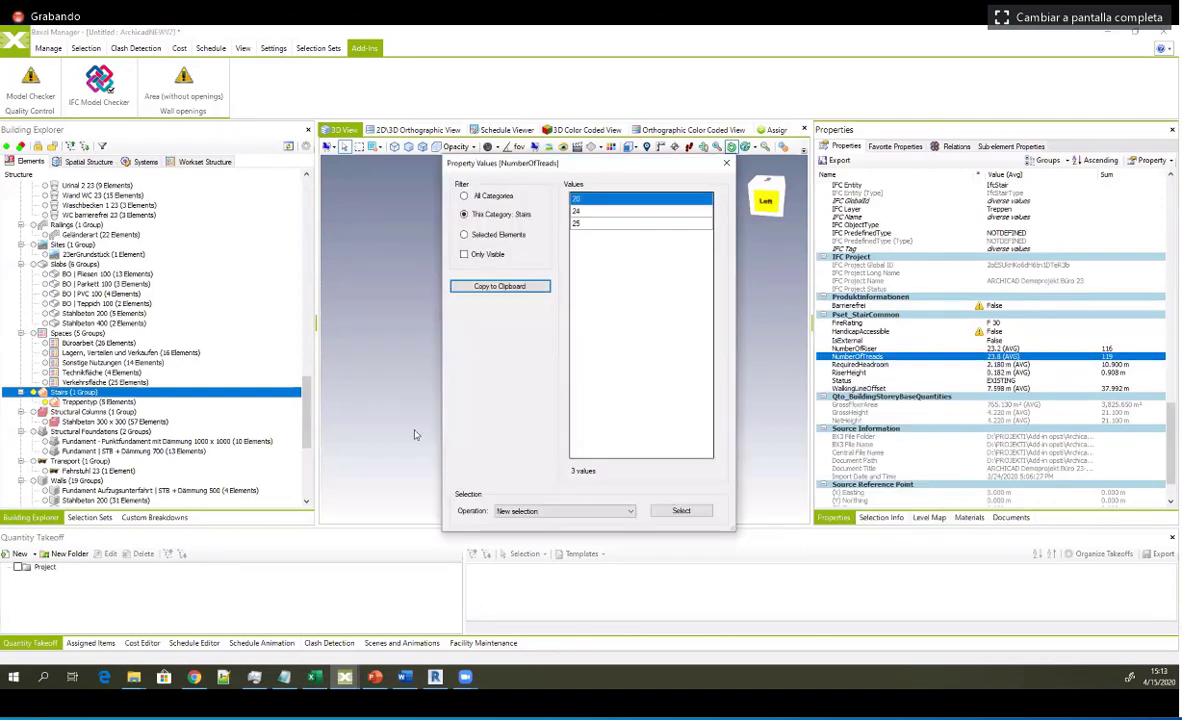
left_click_drag(592, 165, 700, 169)
left_click(692, 228)
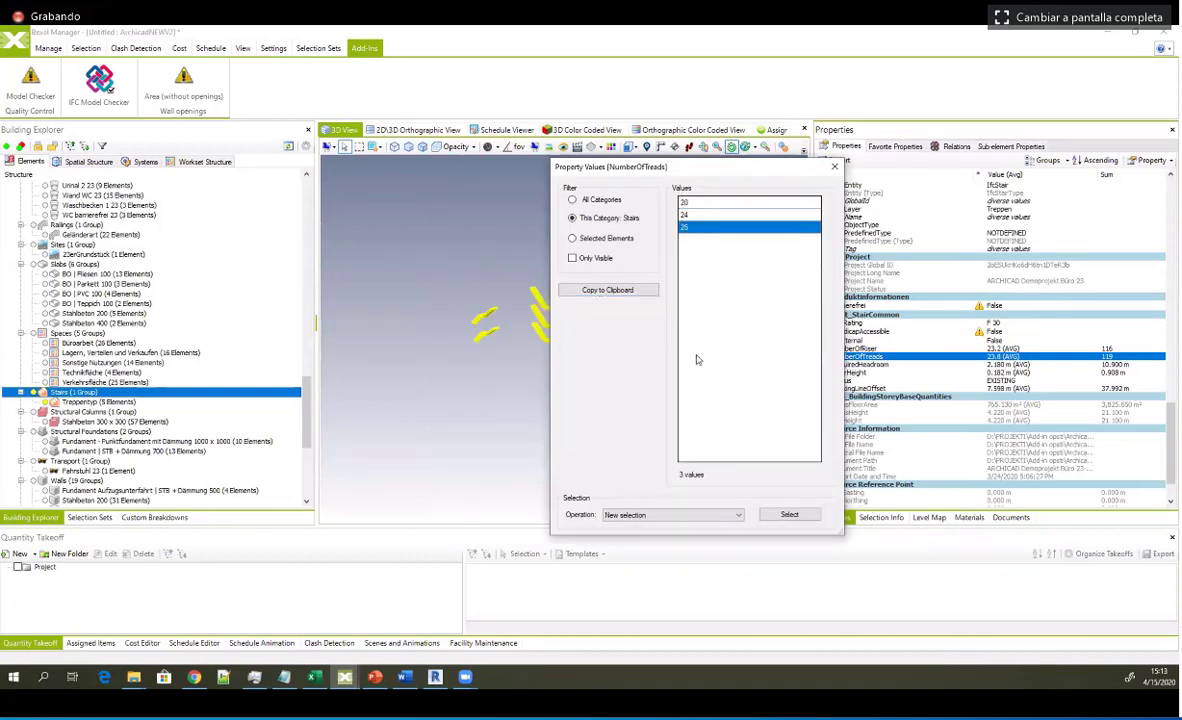
left_click(811, 516)
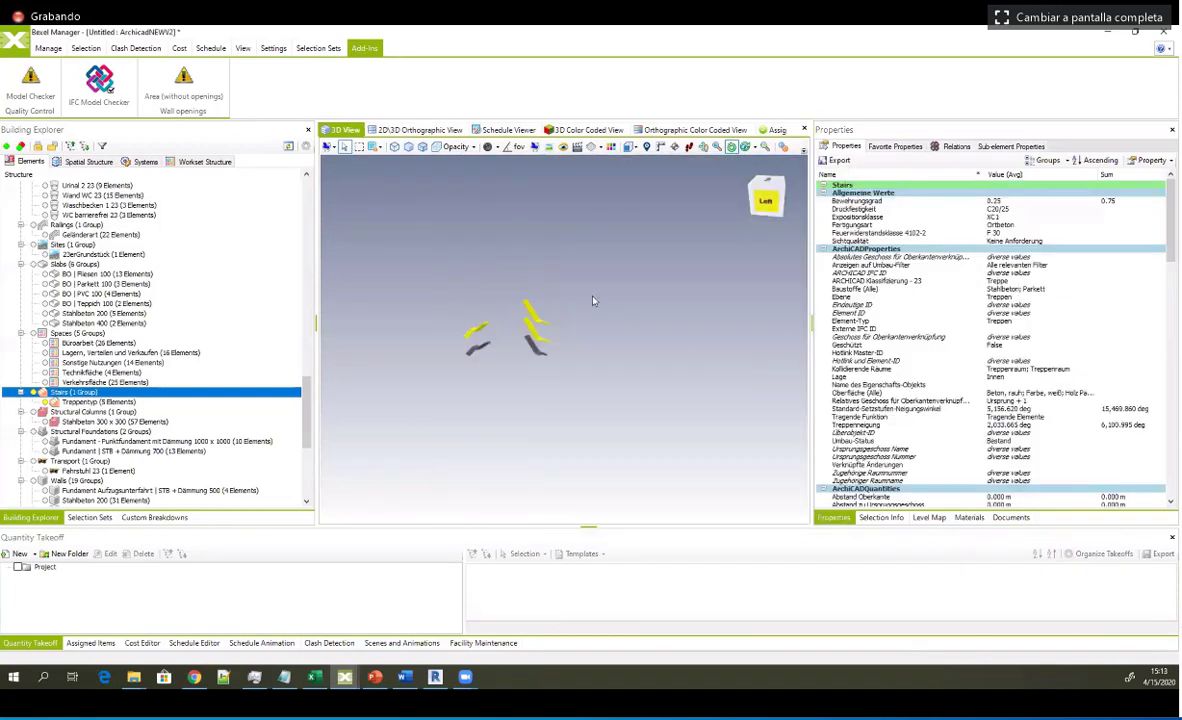
Step: Open the Find Elements search for the ArchicadNEWV2 model and view its available element categories
left_click(48, 48)
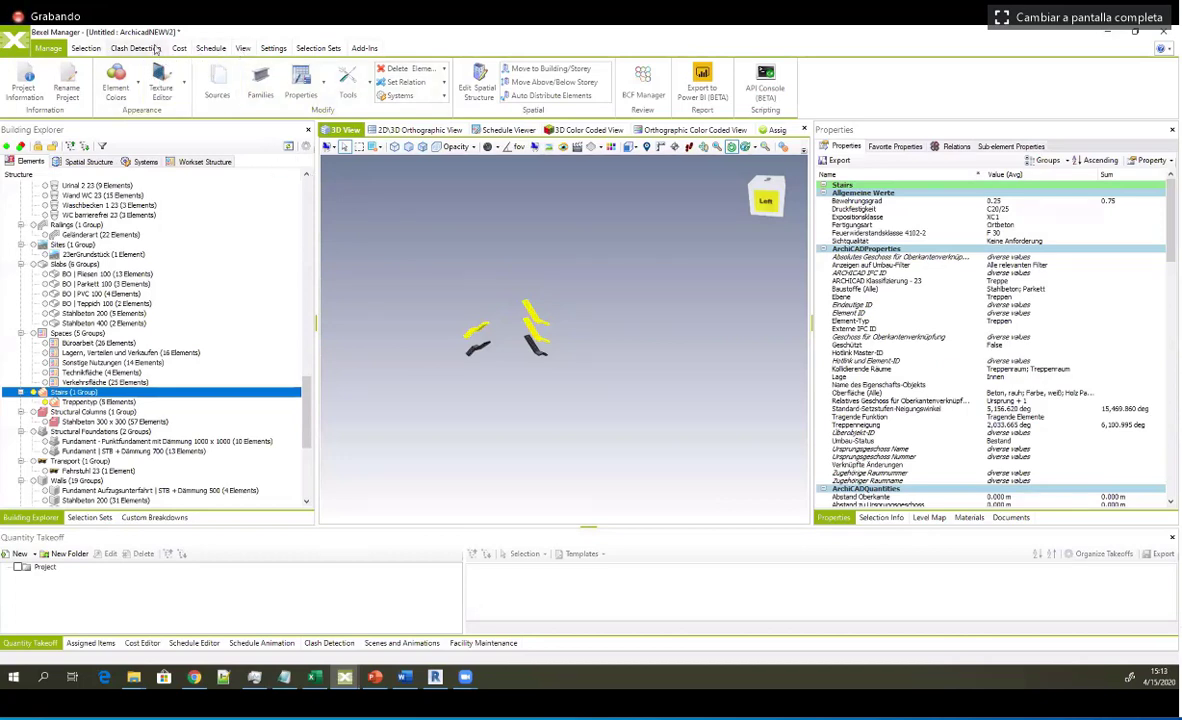
left_click(94, 48)
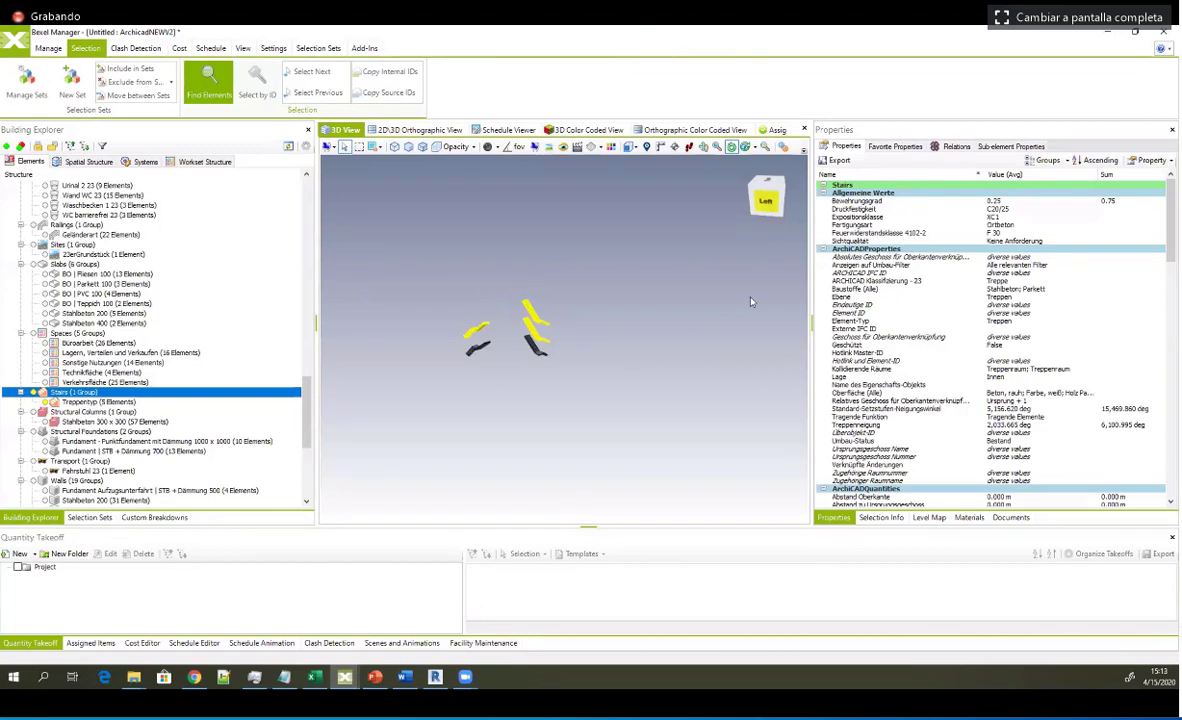
left_click_drag(650, 139, 572, 139)
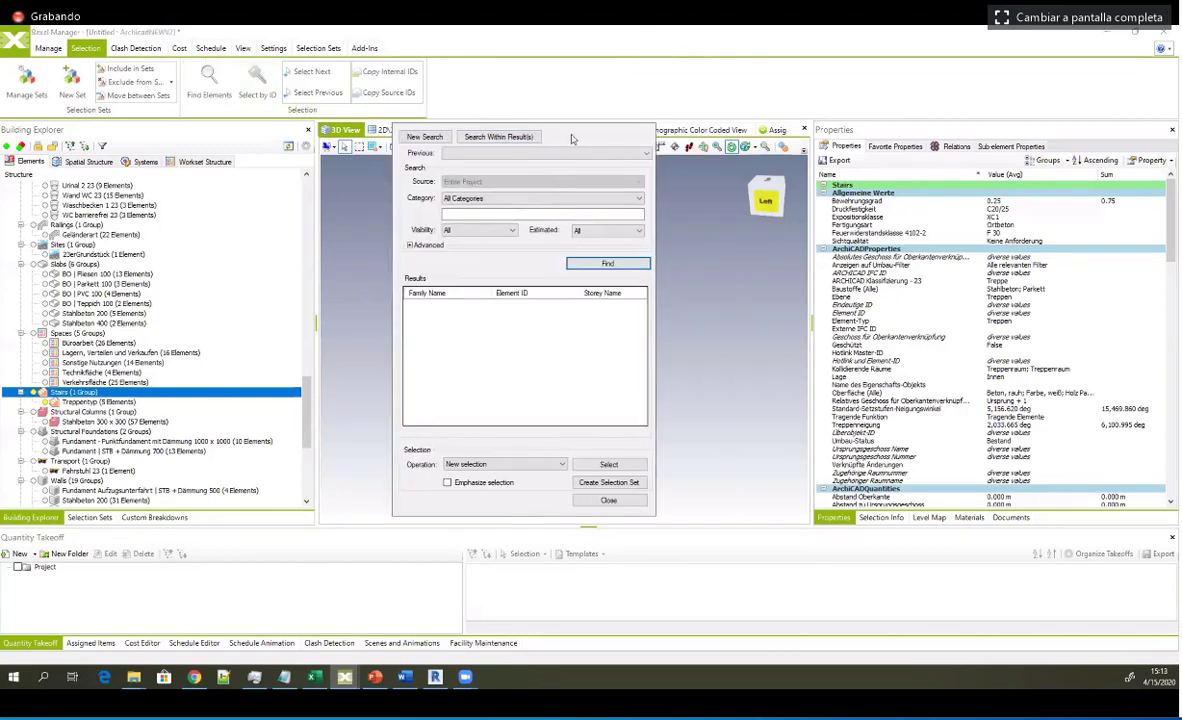
left_click(625, 197)
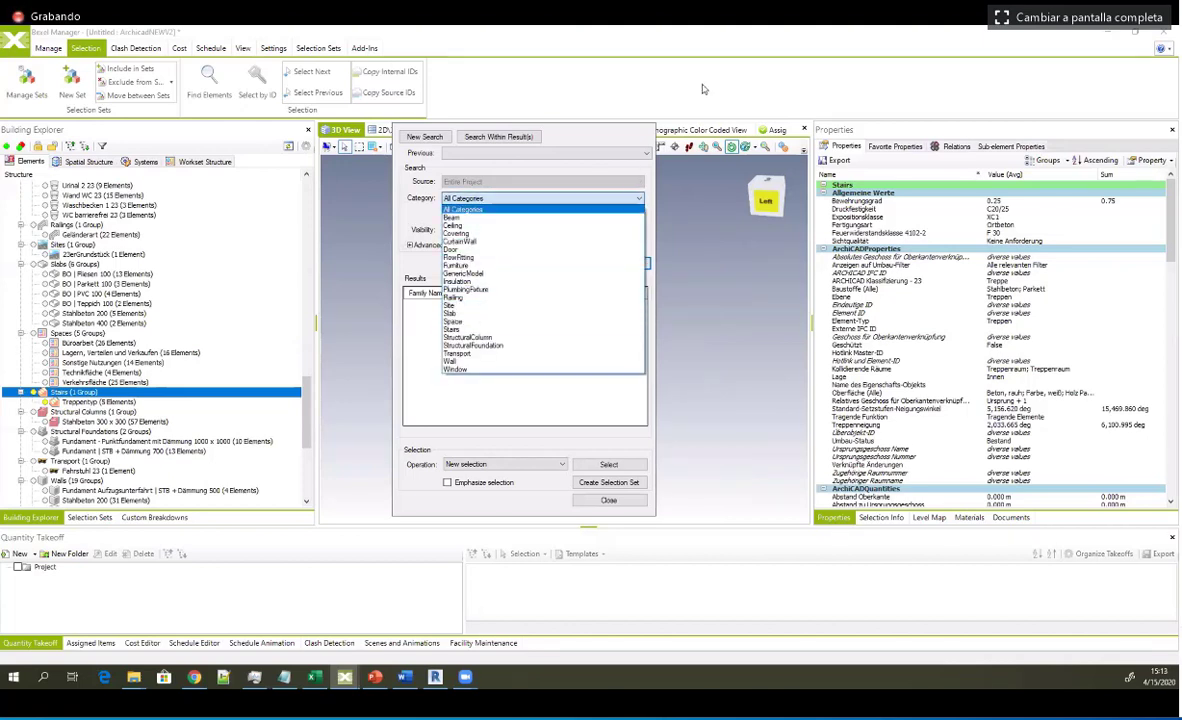
key("Escape")
Step: Switch to the Online education project and show all of its elements in the 3D view
mouse_move(344, 676)
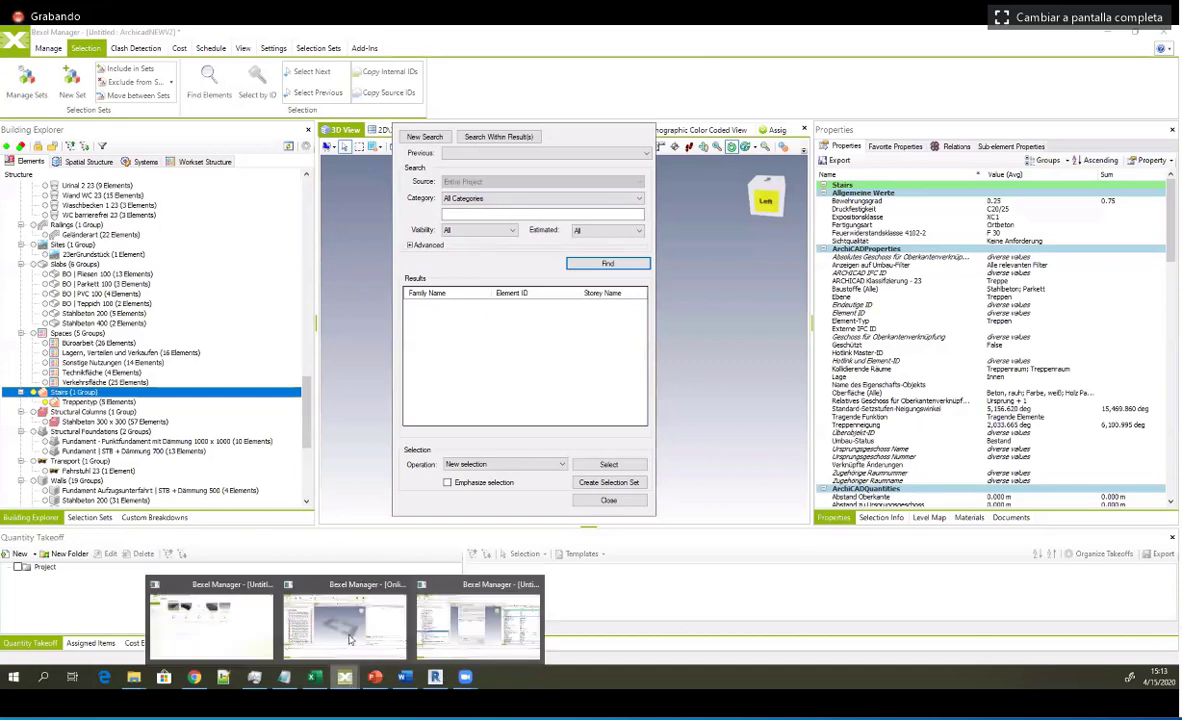
left_click(434, 640)
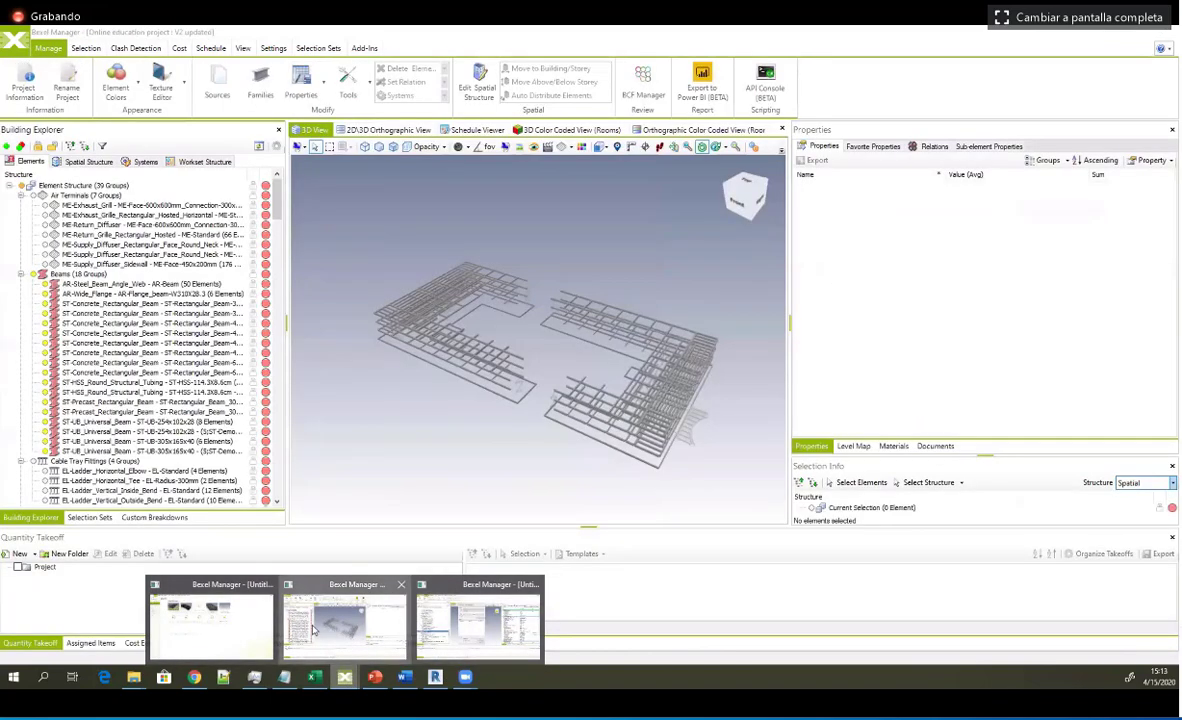
left_click(313, 630)
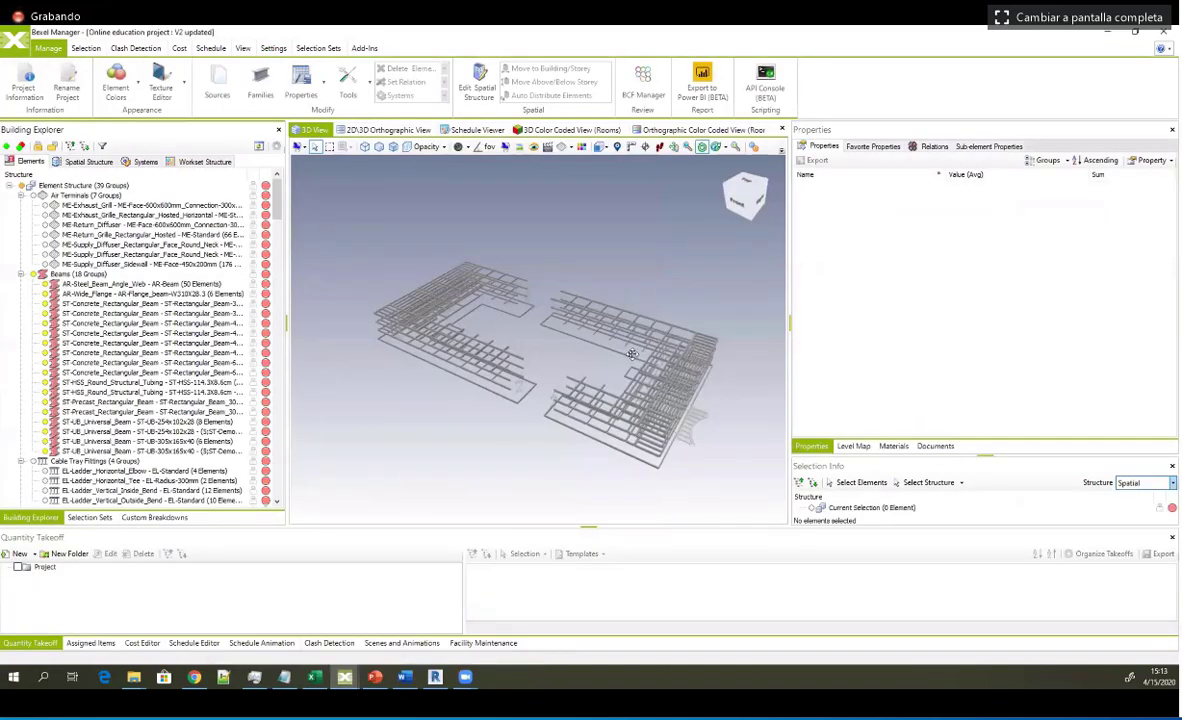
middle_click_drag(488, 409, 474, 411)
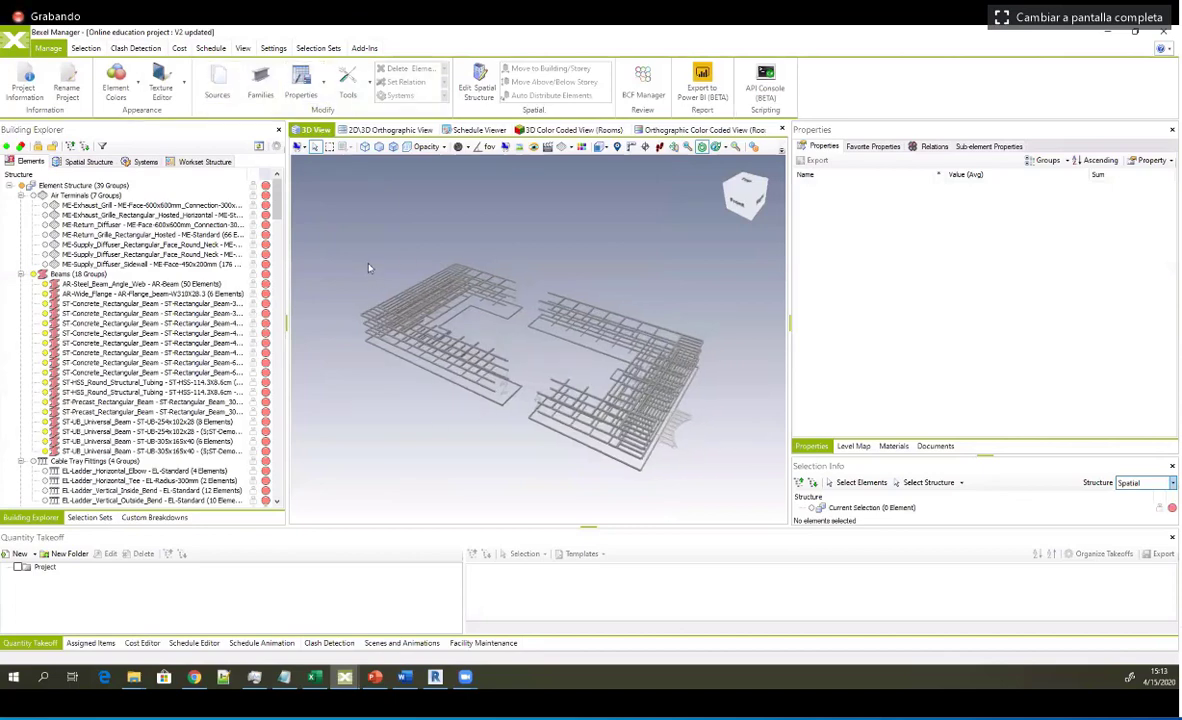
right_click(385, 265)
left_click(440, 267)
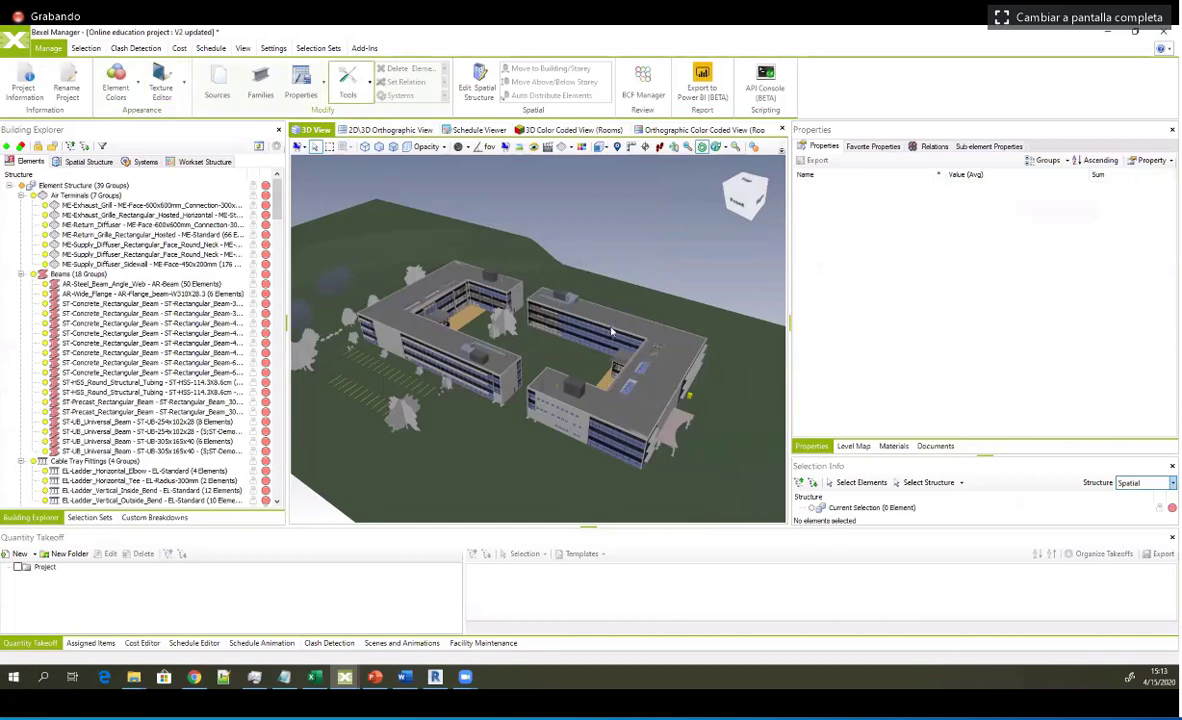
Step: Set up an element search over the entire project for the Space category with Area as the advanced property
key("ctrl+f")
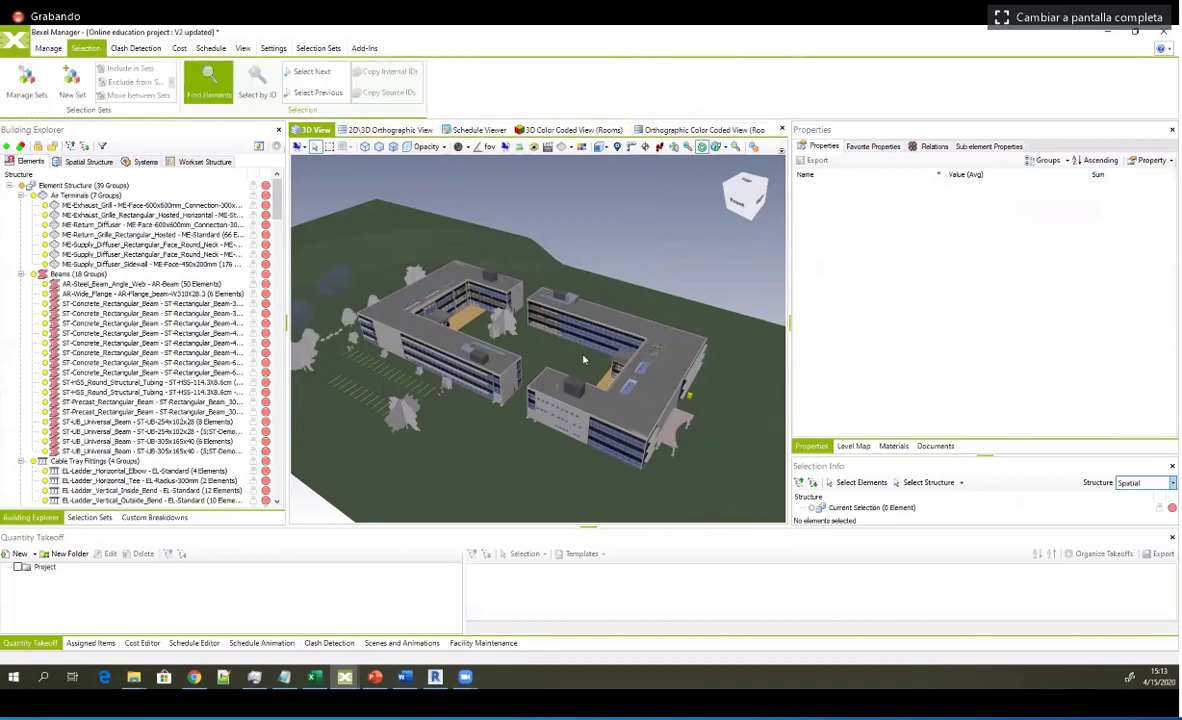
left_click(608, 198)
scroll(575, 405, "down", 3)
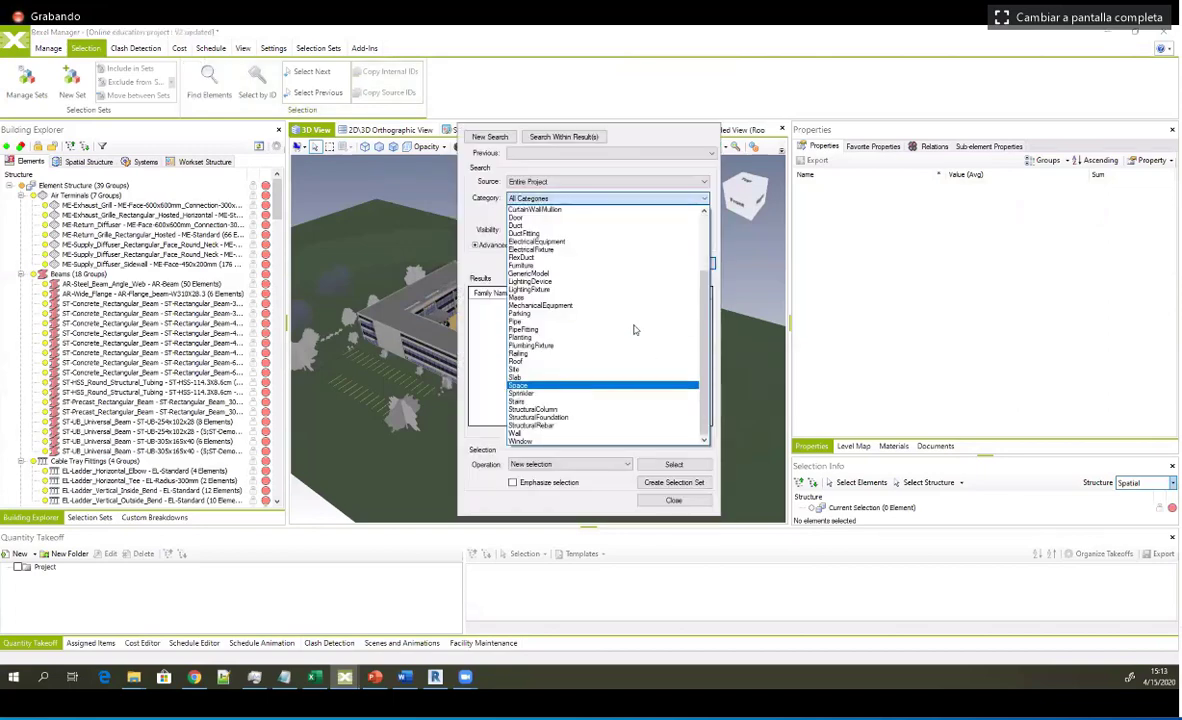
left_click(612, 385)
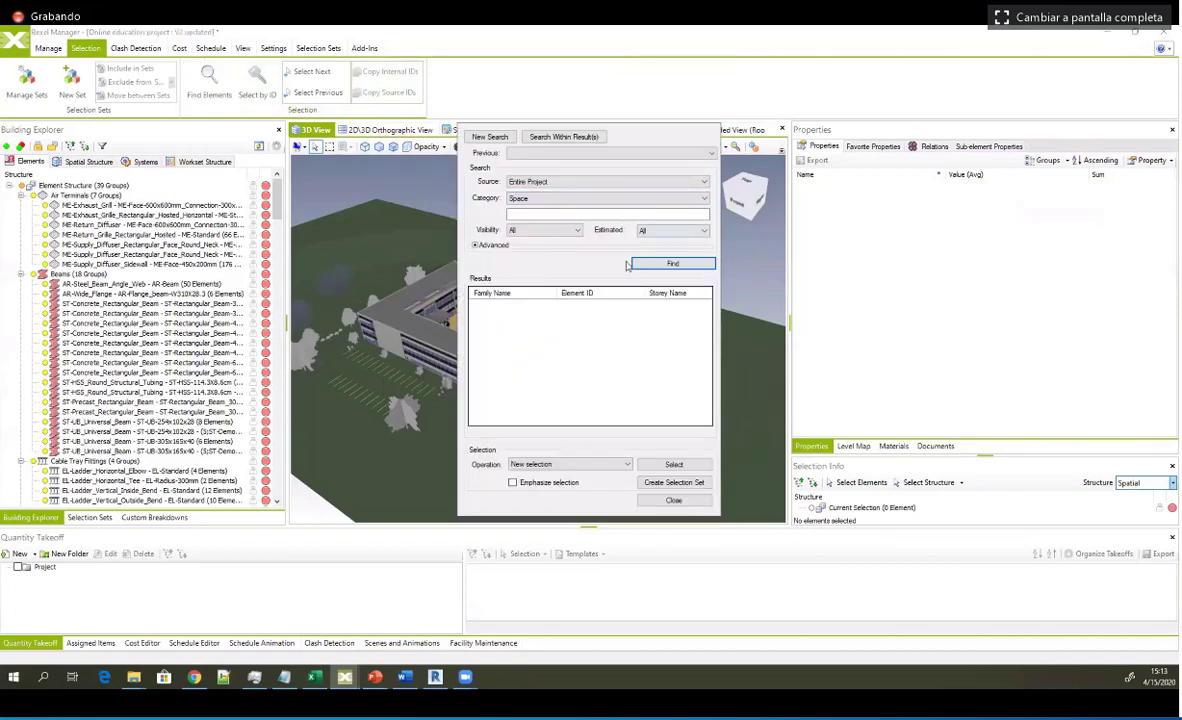
left_click(475, 245)
left_click(702, 259)
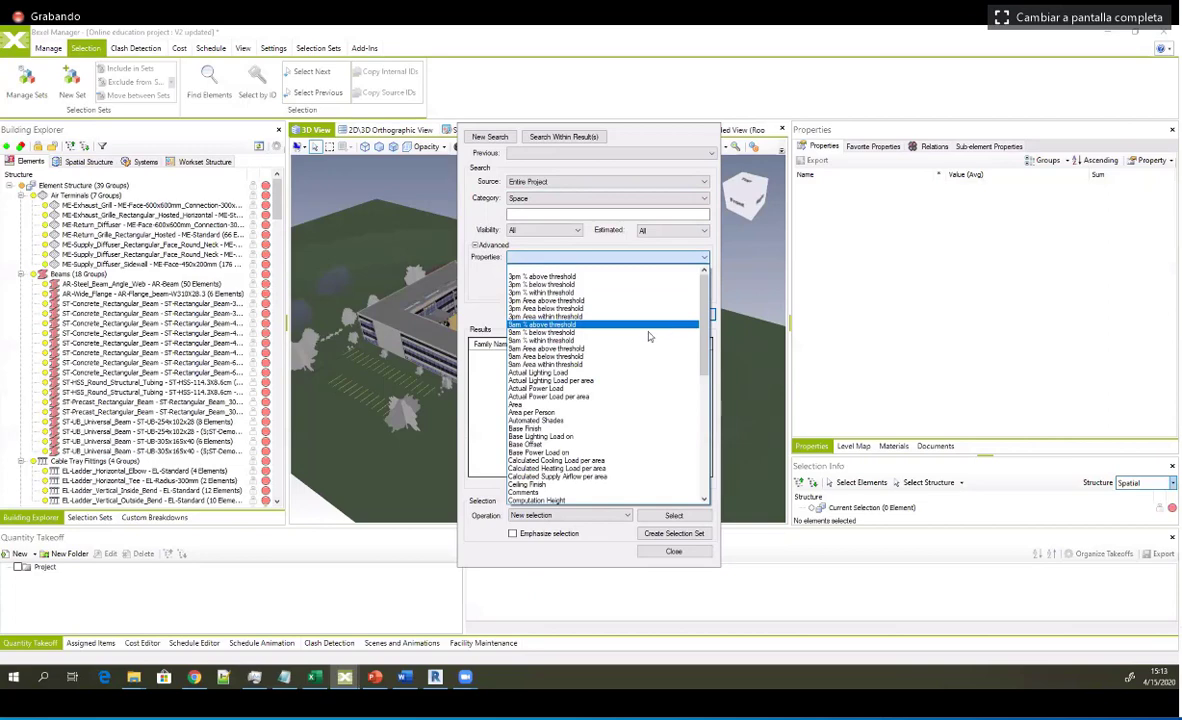
scroll(591, 316, "down", 4)
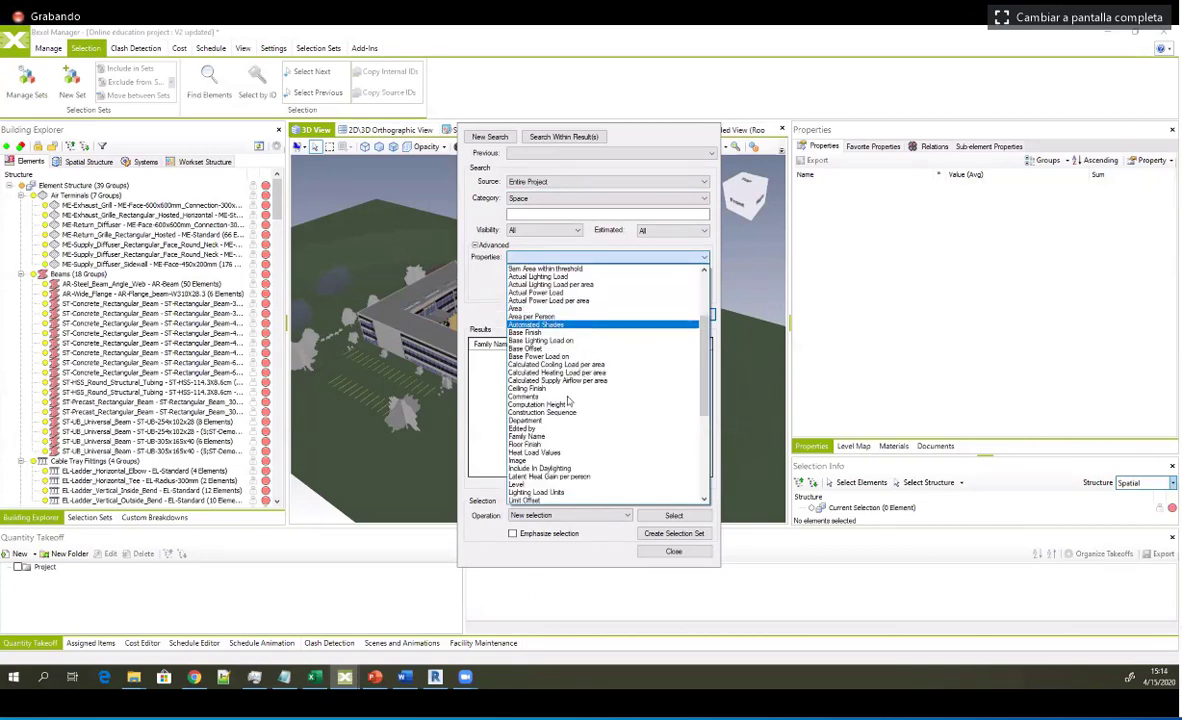
scroll(590, 380, "up", 2)
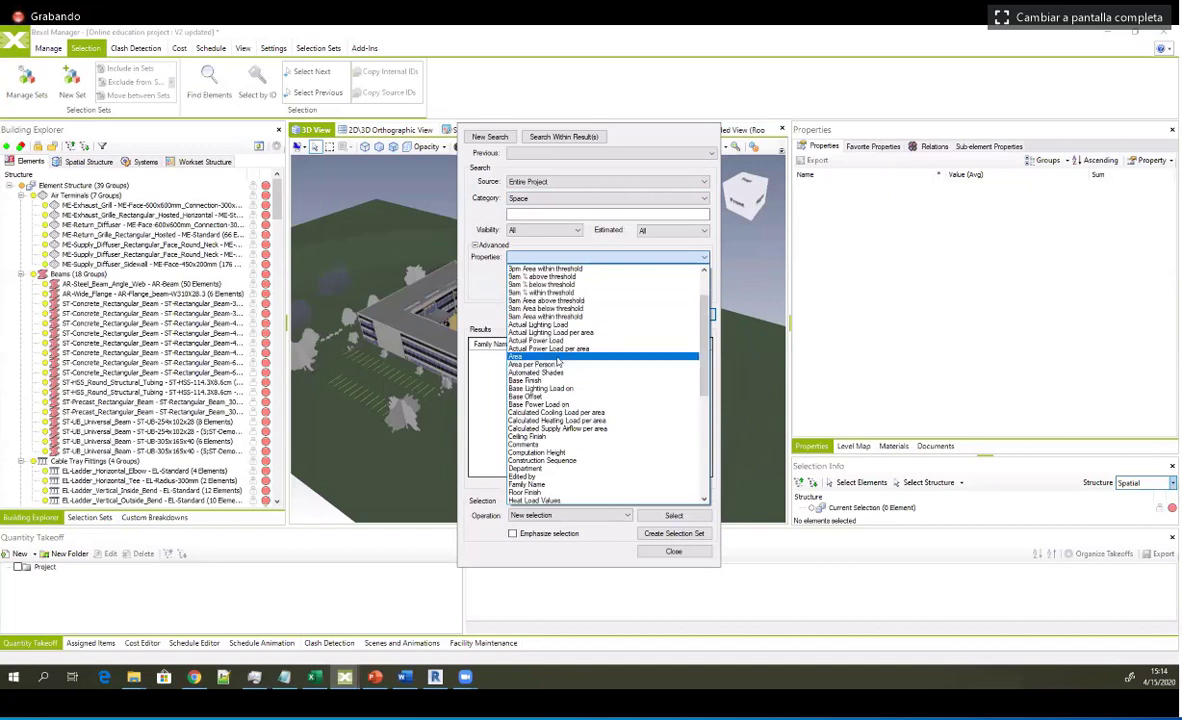
left_click(540, 318)
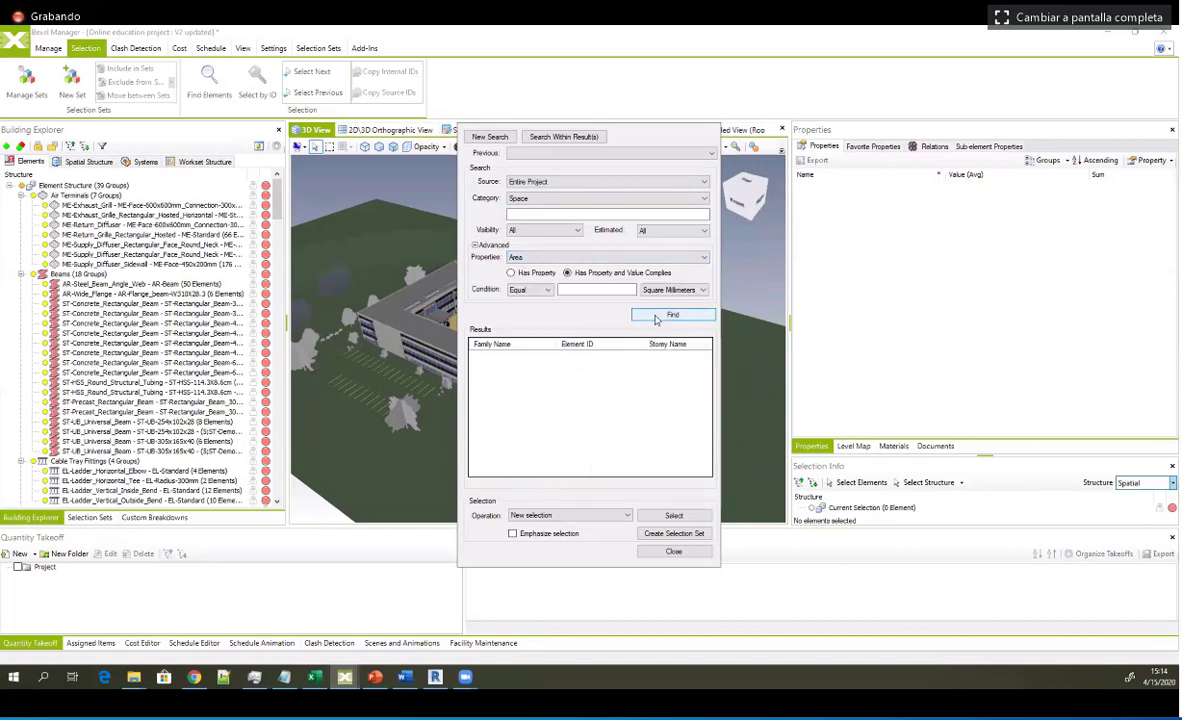
Step: Find the spaces with an area less than 20 square meters, look through the results and close the search
left_click(520, 289)
left_click(580, 288)
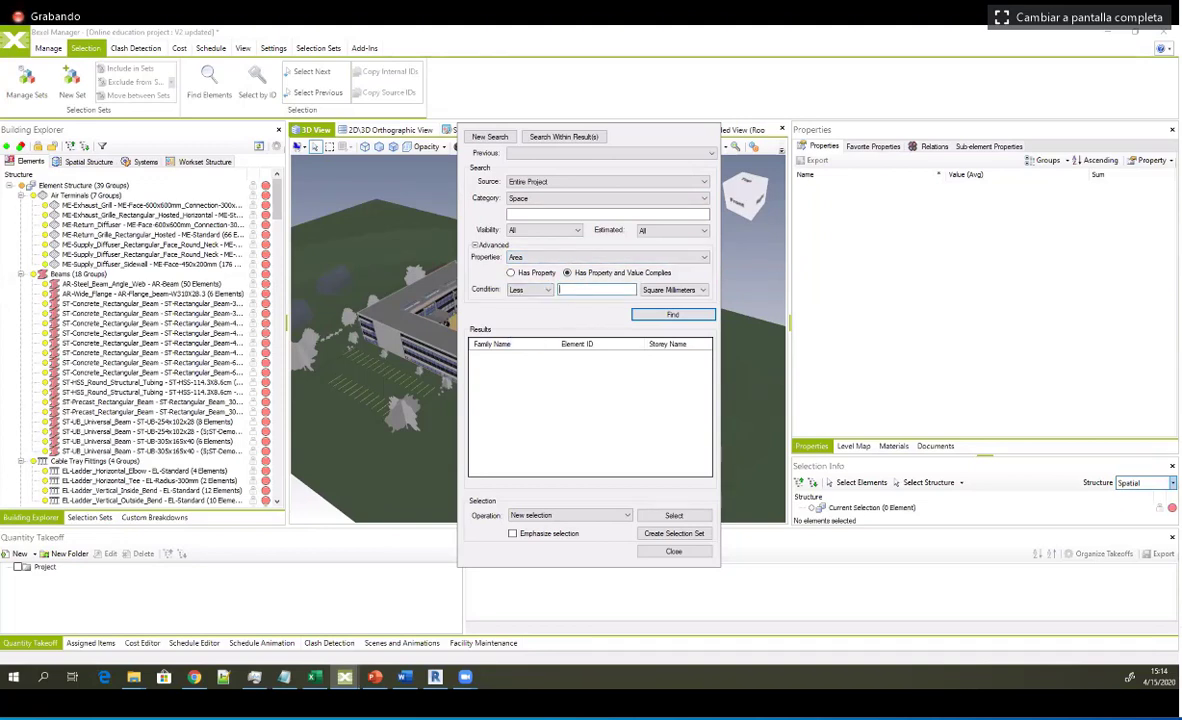
type("20")
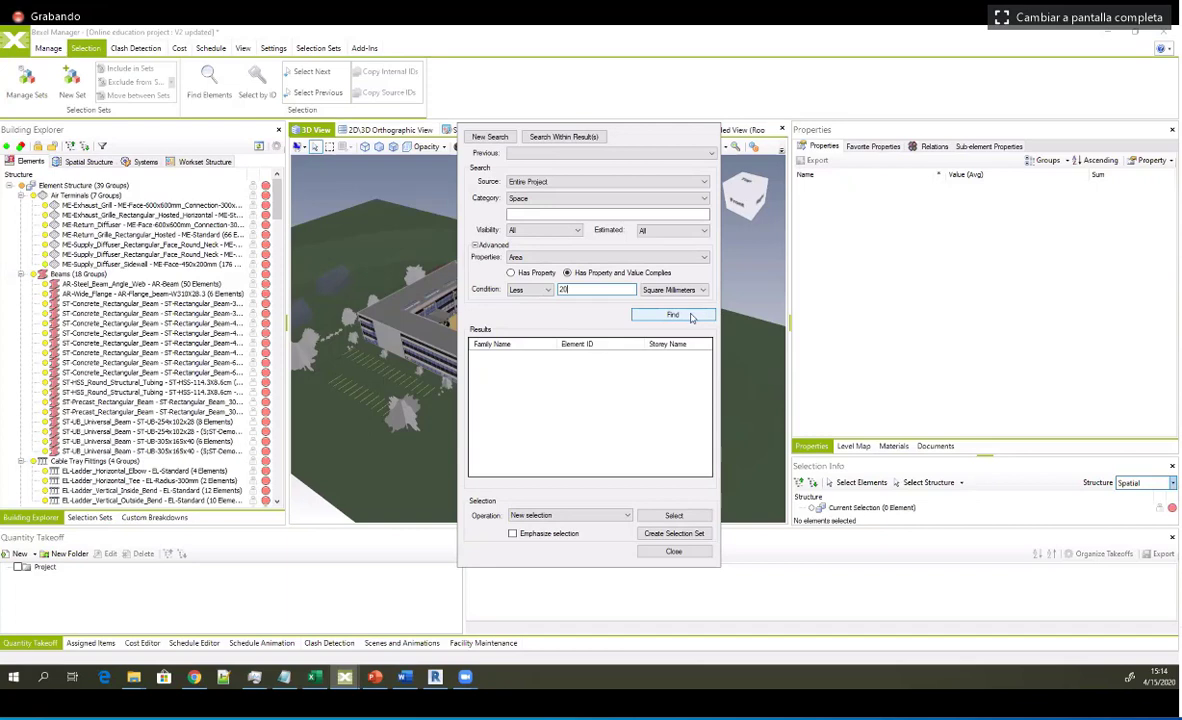
left_click(690, 316)
left_click(705, 290)
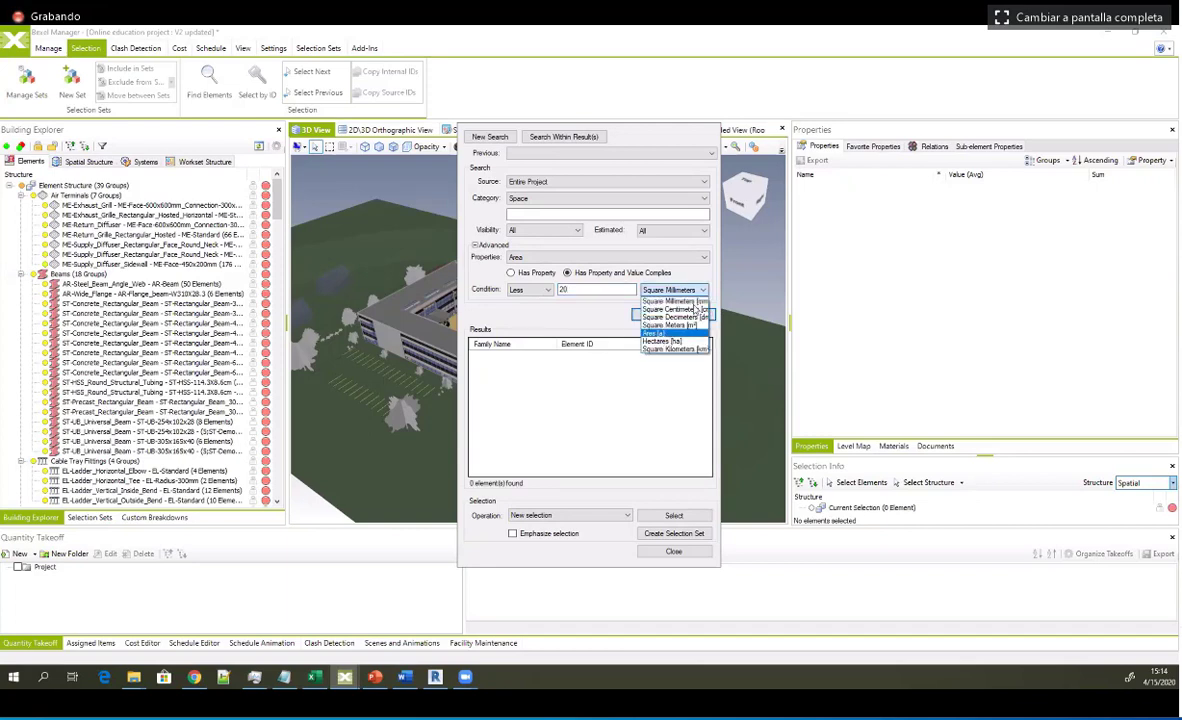
left_click(678, 325)
left_click(677, 322)
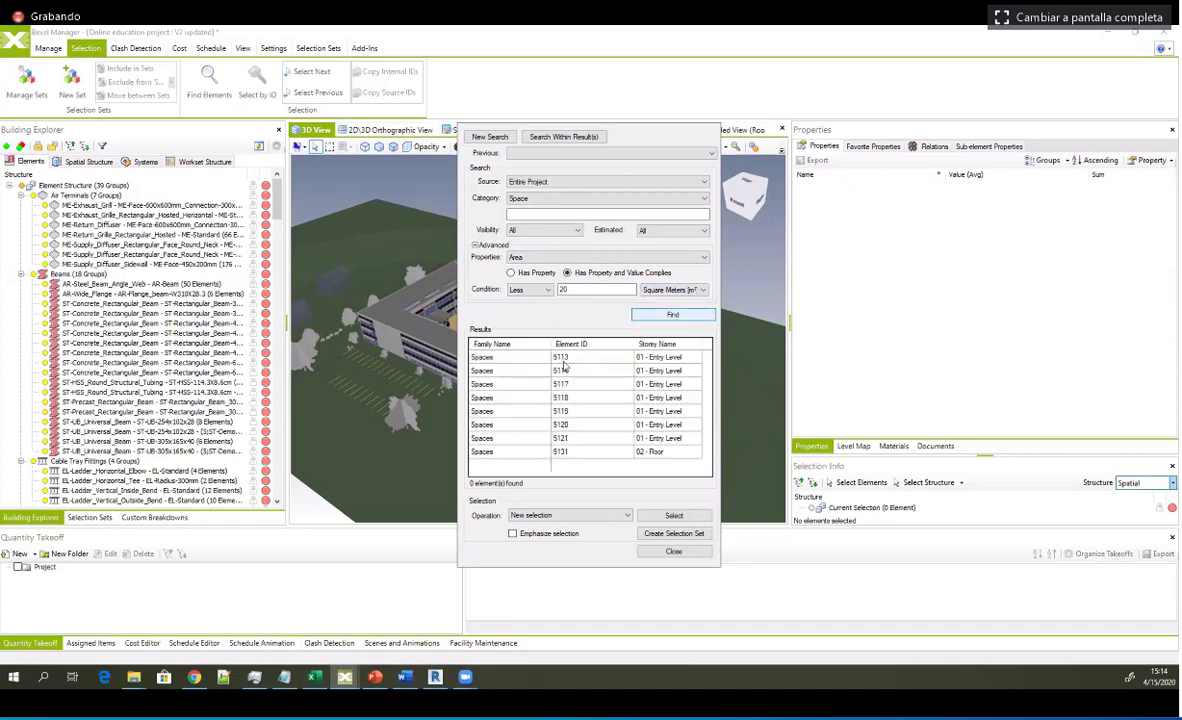
scroll(541, 383, "down", 5)
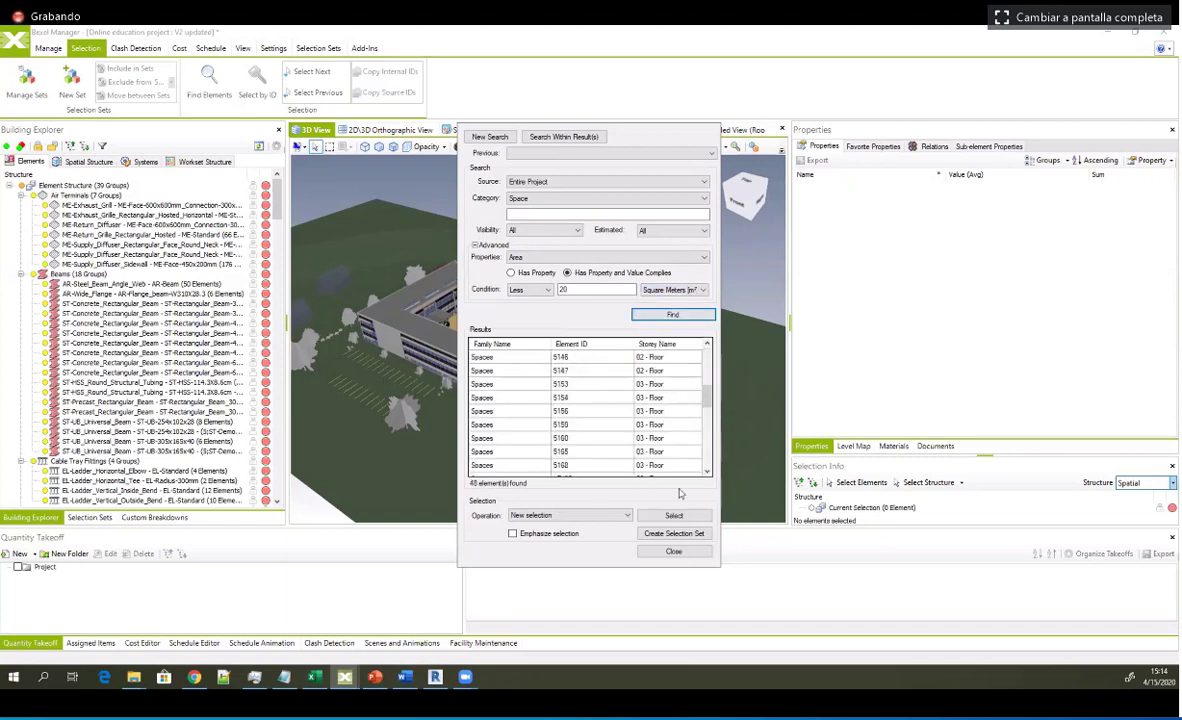
left_click(669, 553)
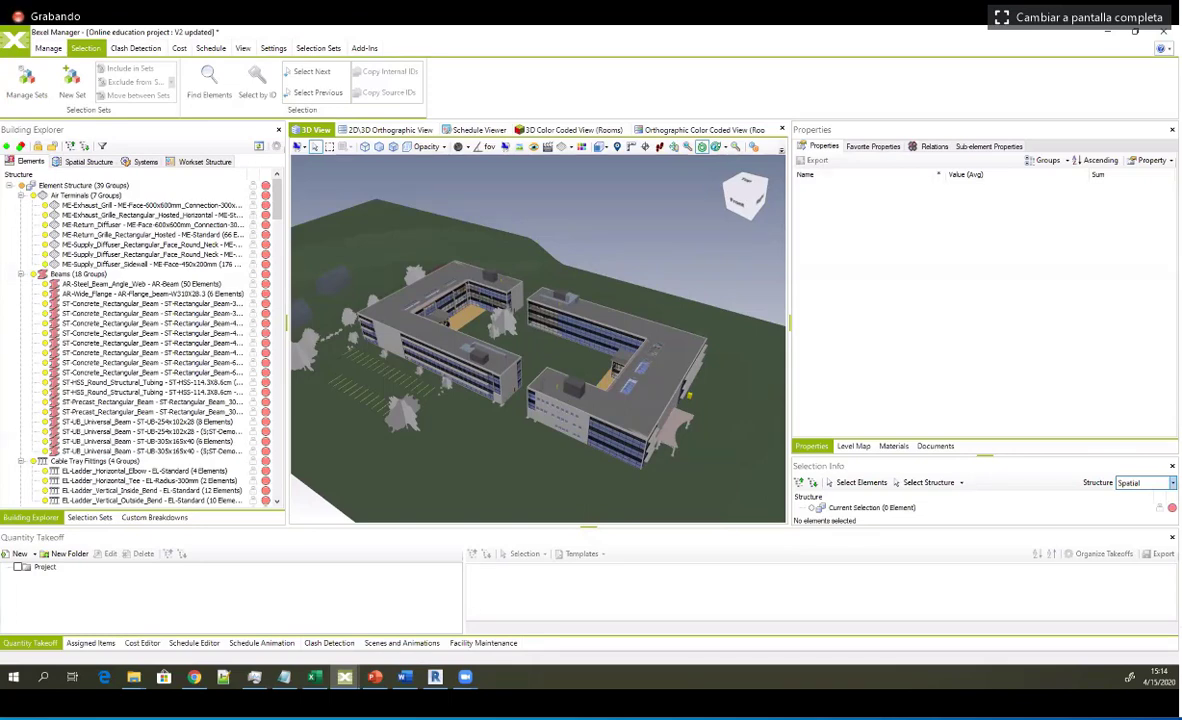
middle_click_drag(702, 276, 582, 266)
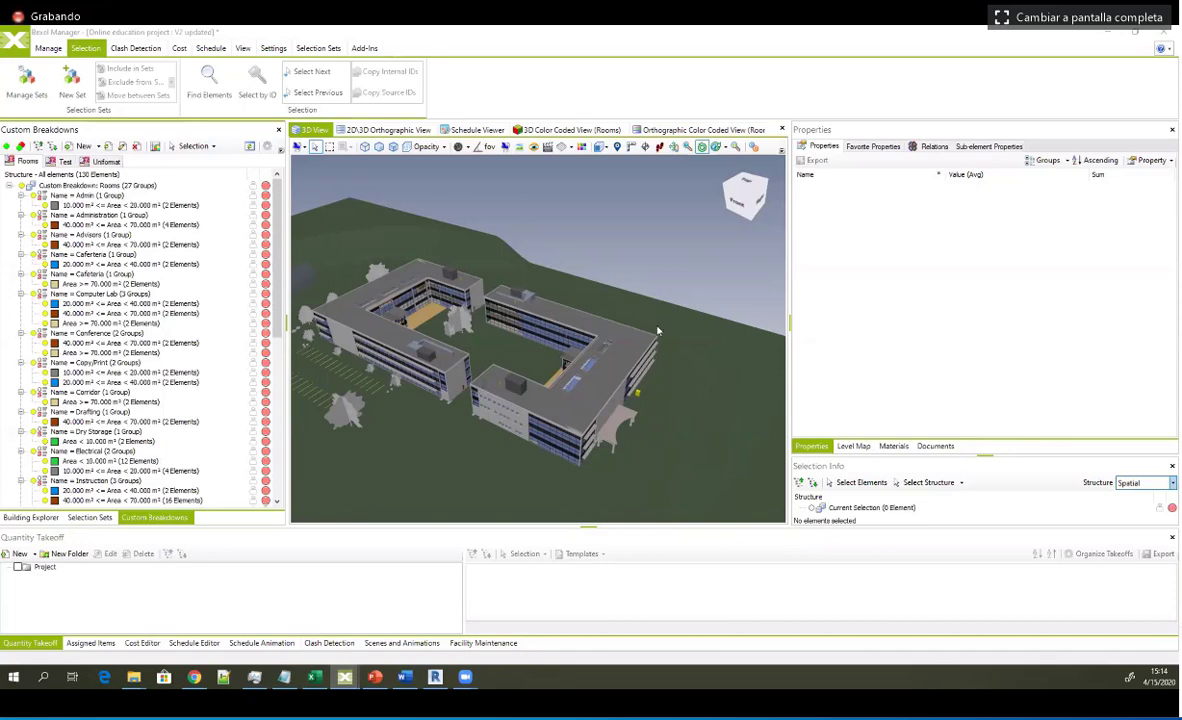
middle_click_drag(658, 331, 697, 338)
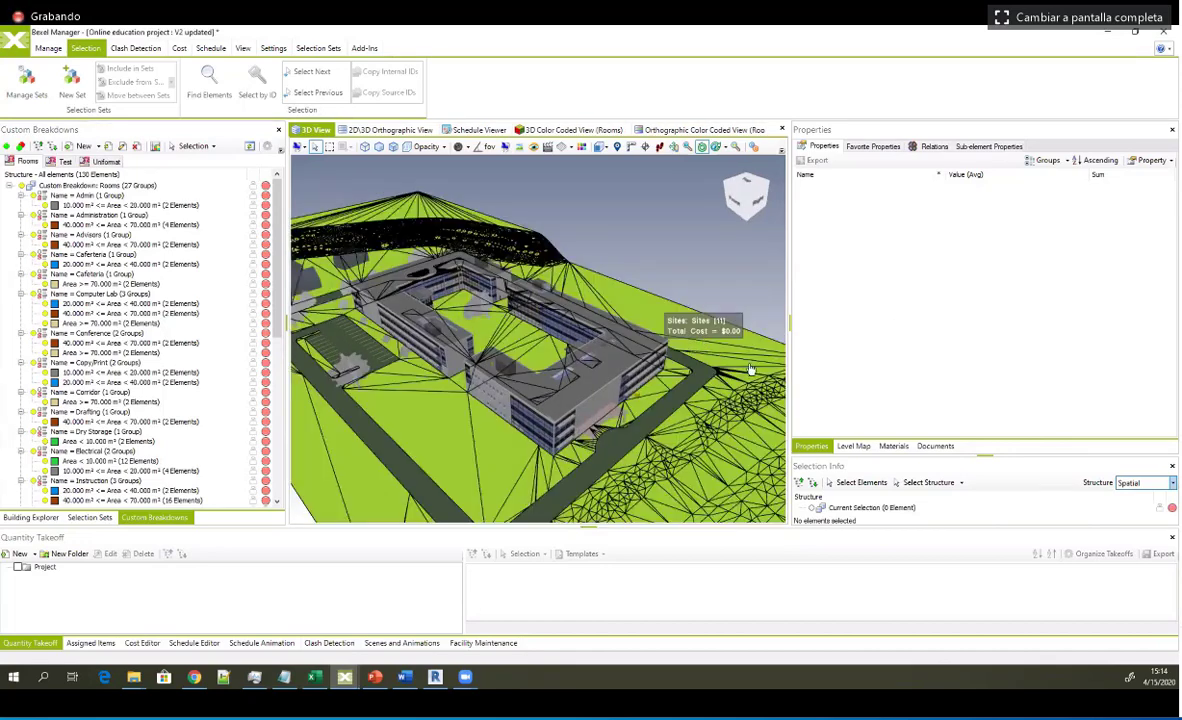
middle_click_drag(753, 370, 662, 355)
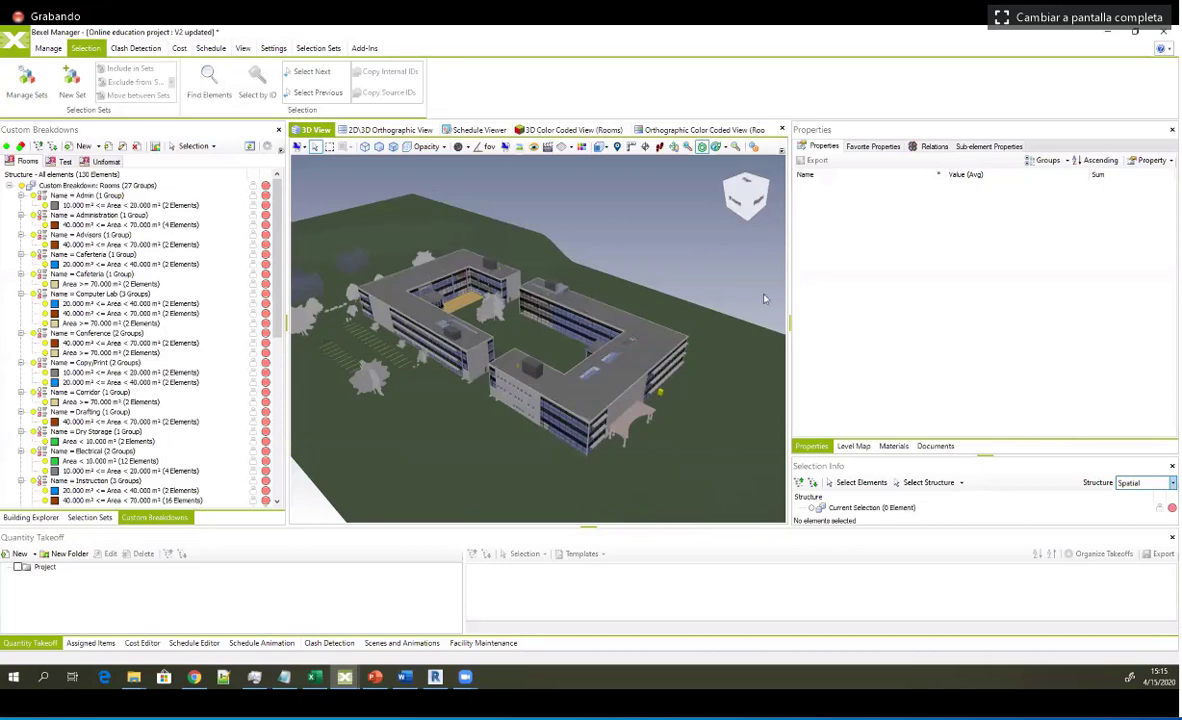
middle_click_drag(670, 325, 765, 332)
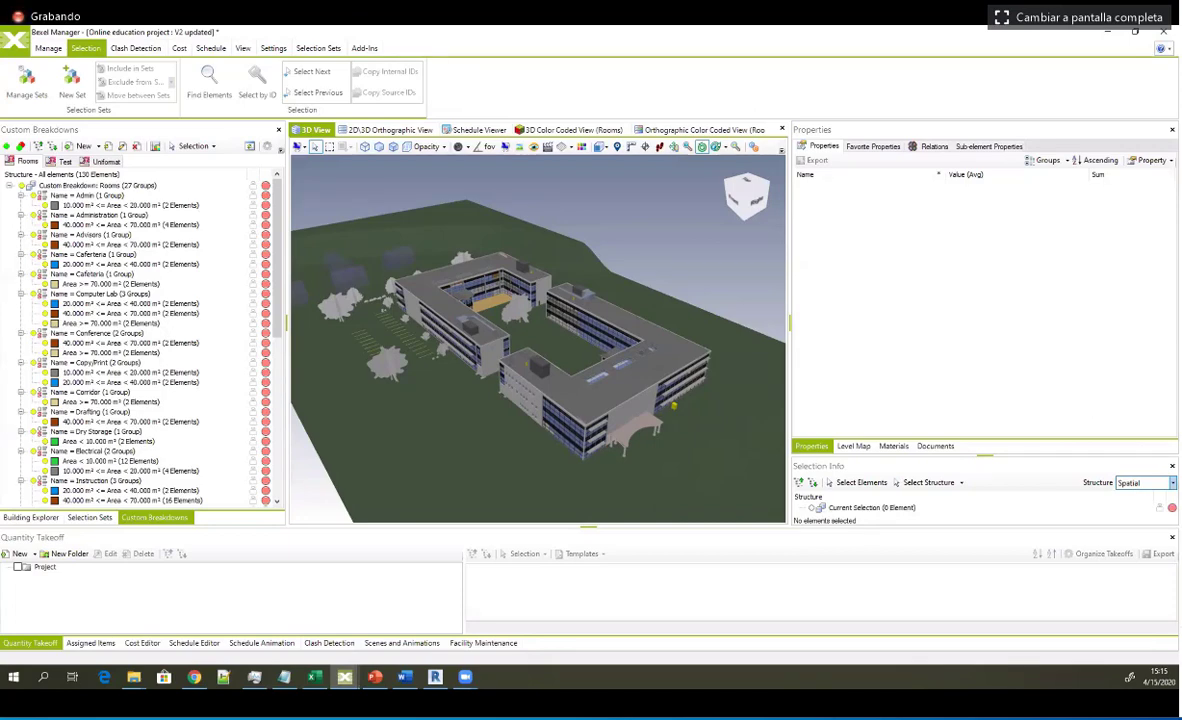
middle_click_drag(617, 356, 597, 349)
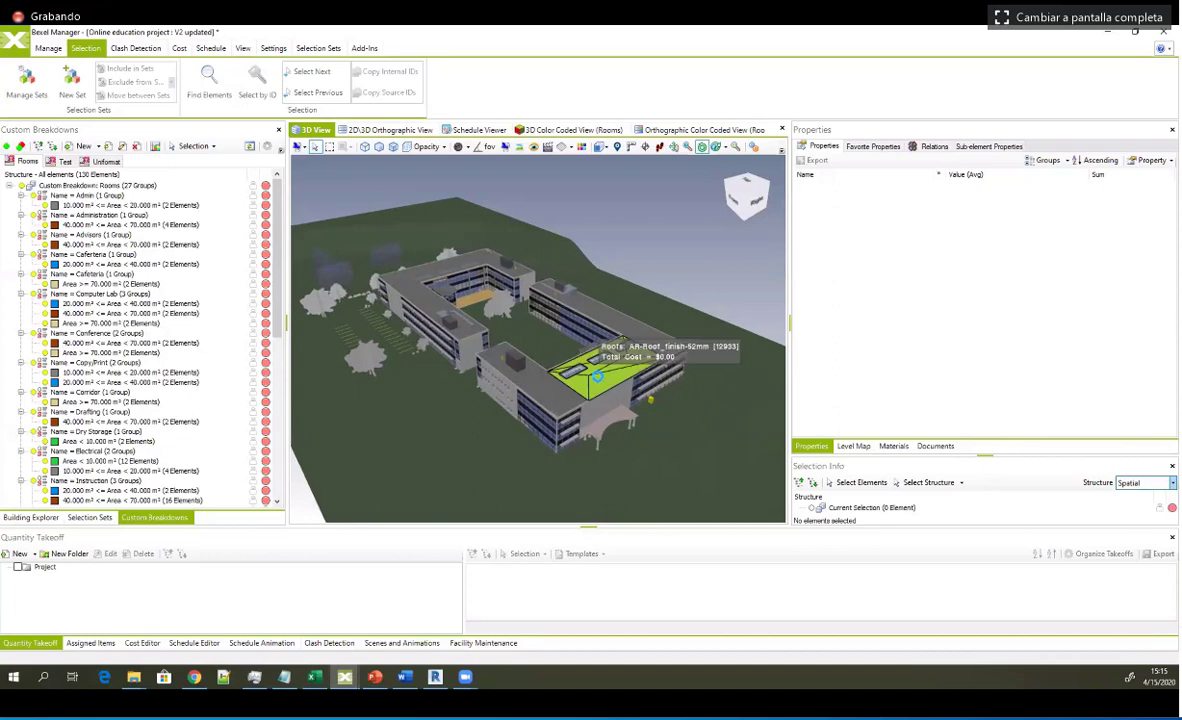
Step: Select the AR-Roof_finish-52mm roof above the entrance canopy and restore the project window to a smaller floating size
left_click(598, 350)
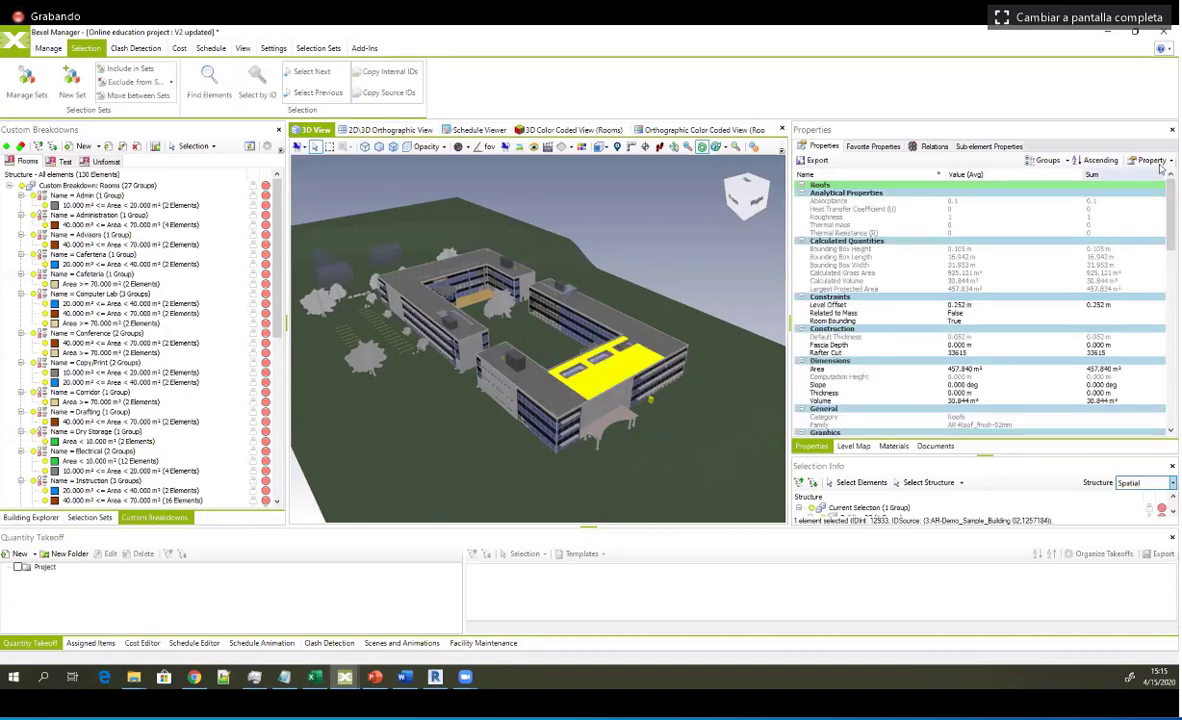
left_click(1136, 35)
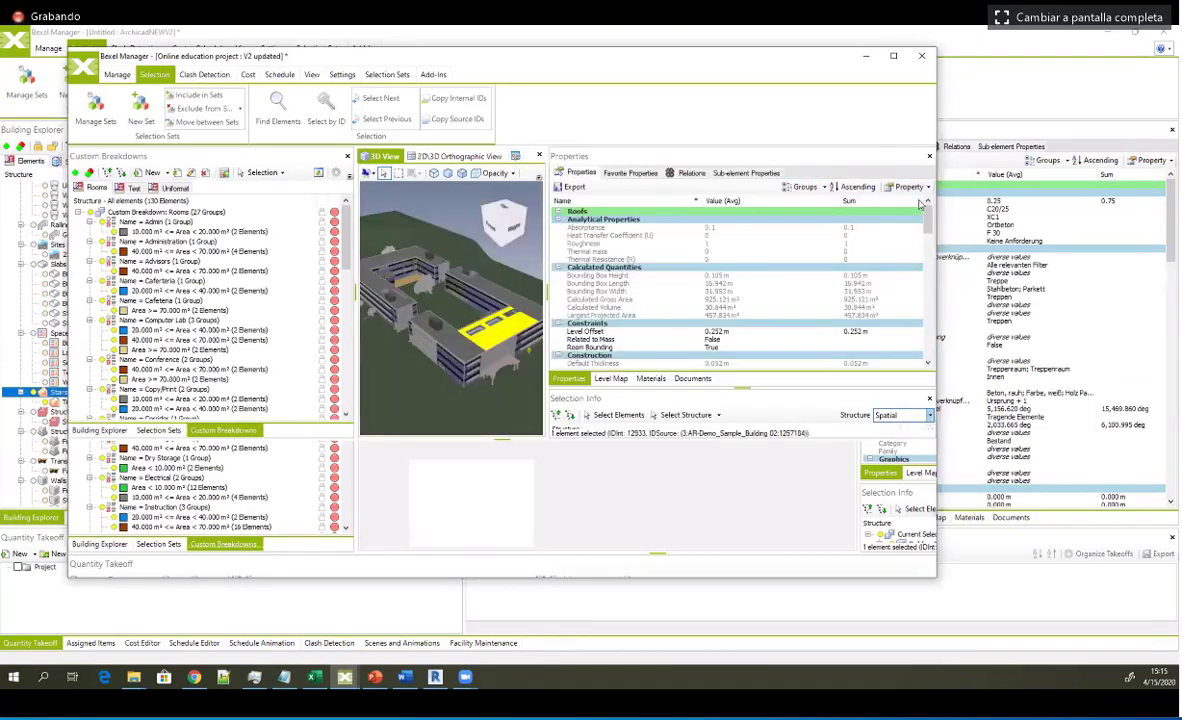
Step: Start a new property for the selected roof, view the available property types, and cancel its creation
left_click(909, 187)
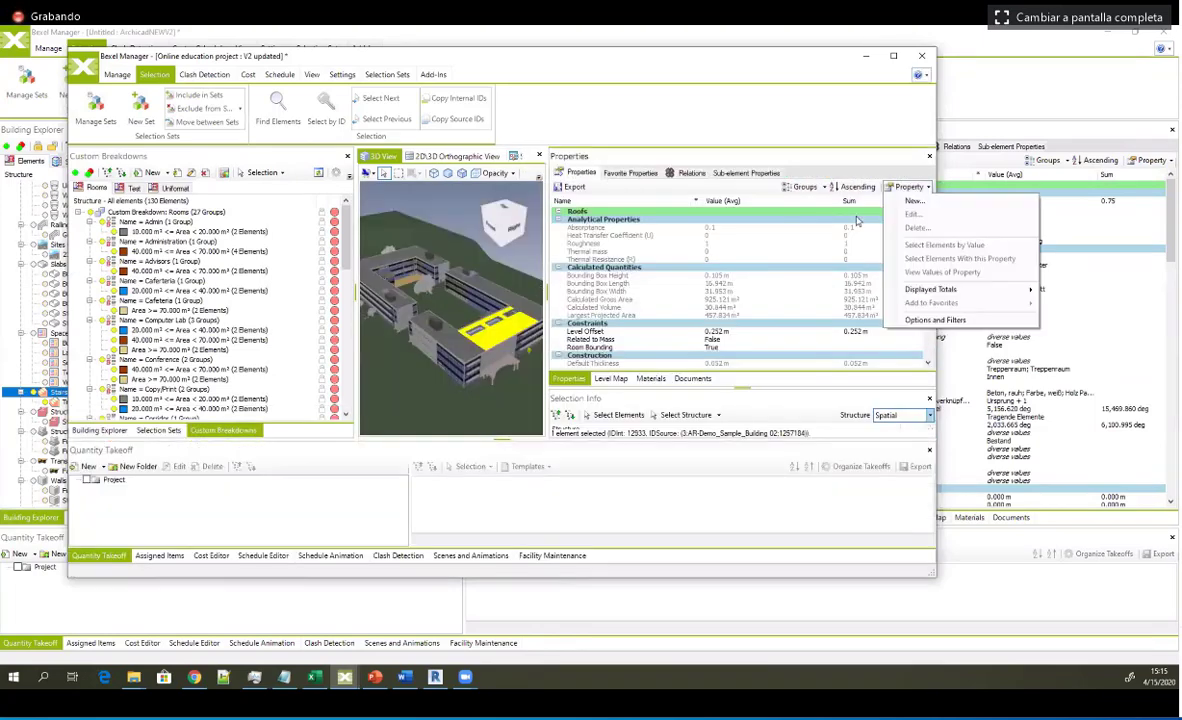
left_click(914, 201)
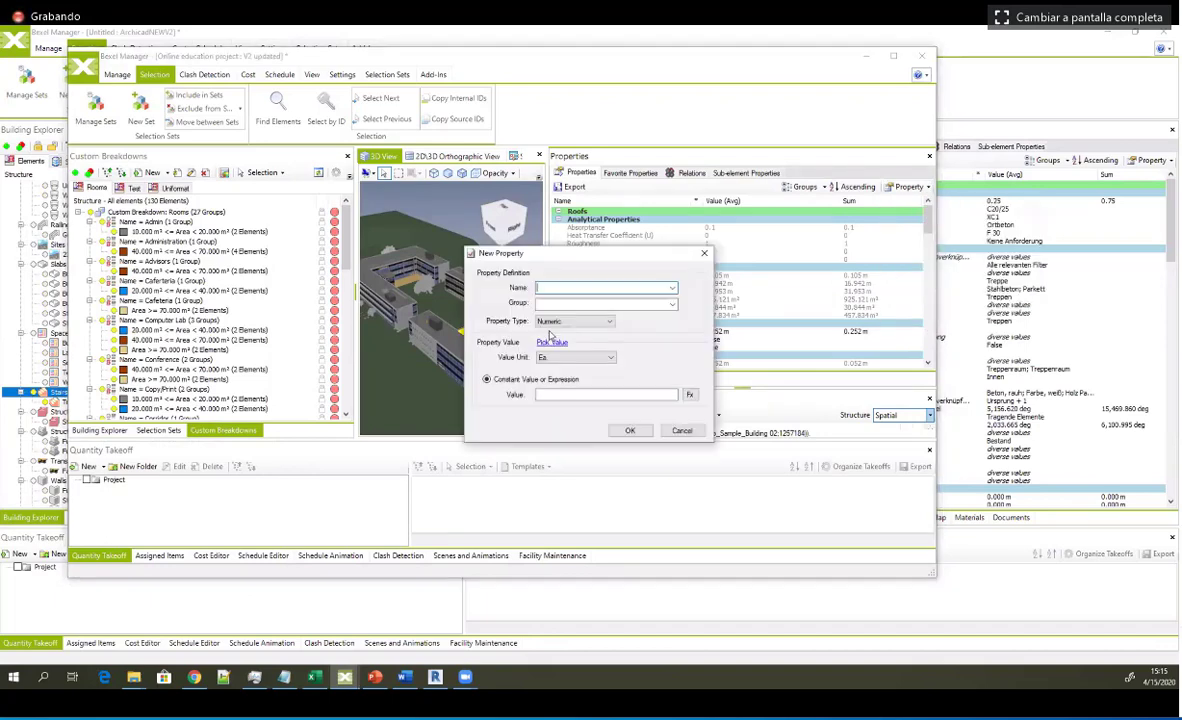
left_click(608, 322)
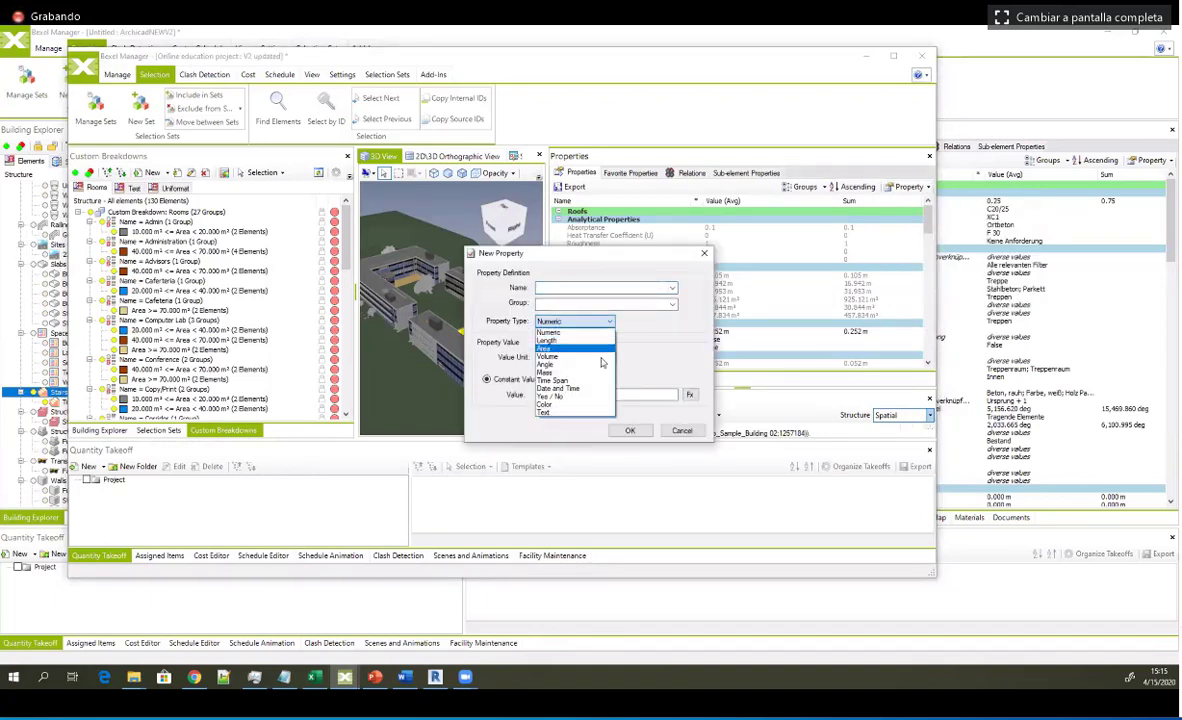
left_click(608, 334)
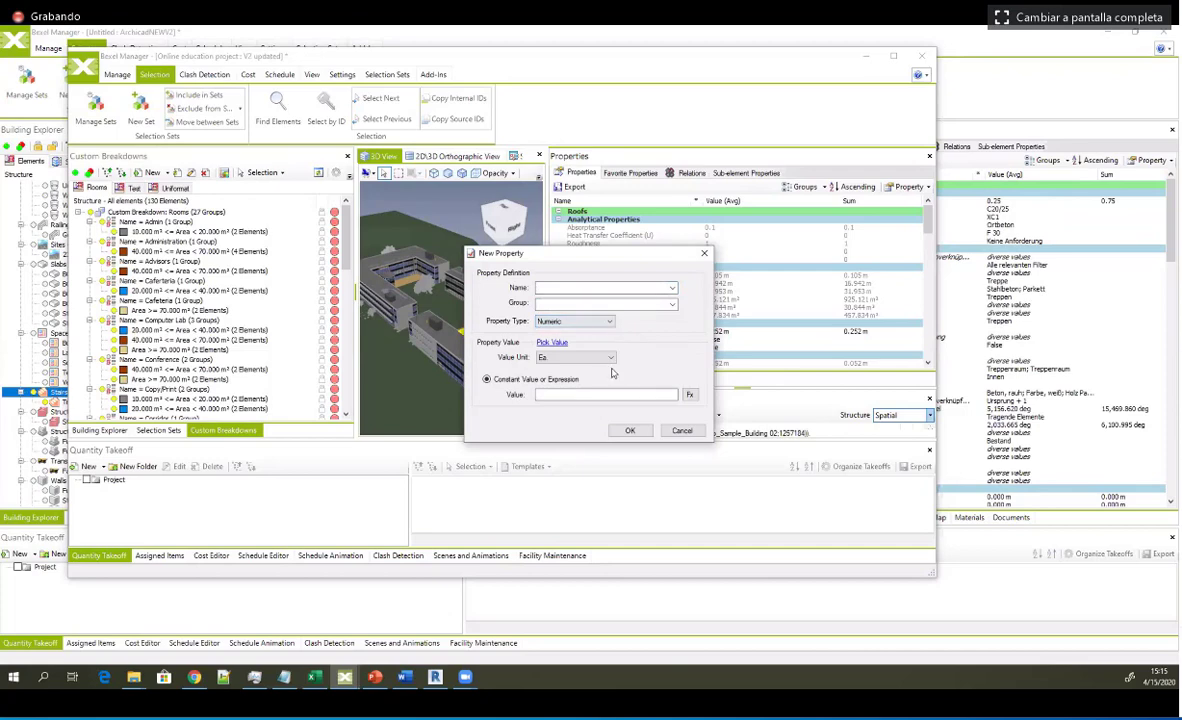
left_click(680, 432)
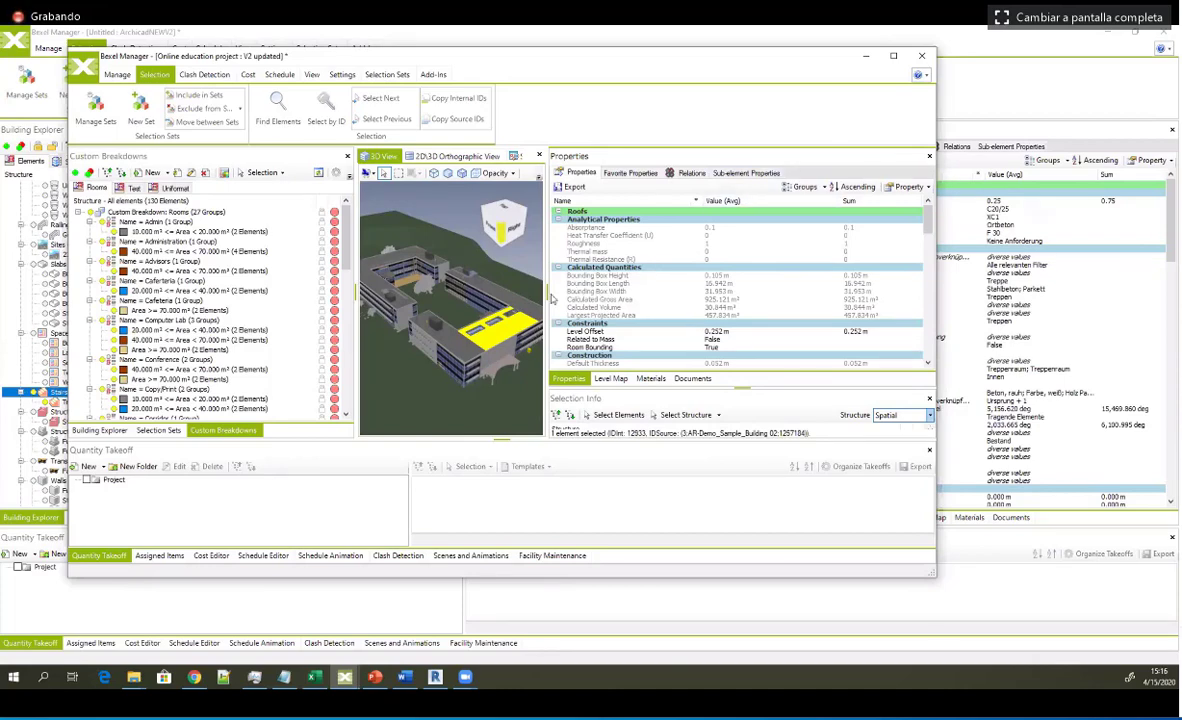
Step: Widen the 3D view by narrowing the neighbouring properties area
left_click_drag(549, 275, 622, 292)
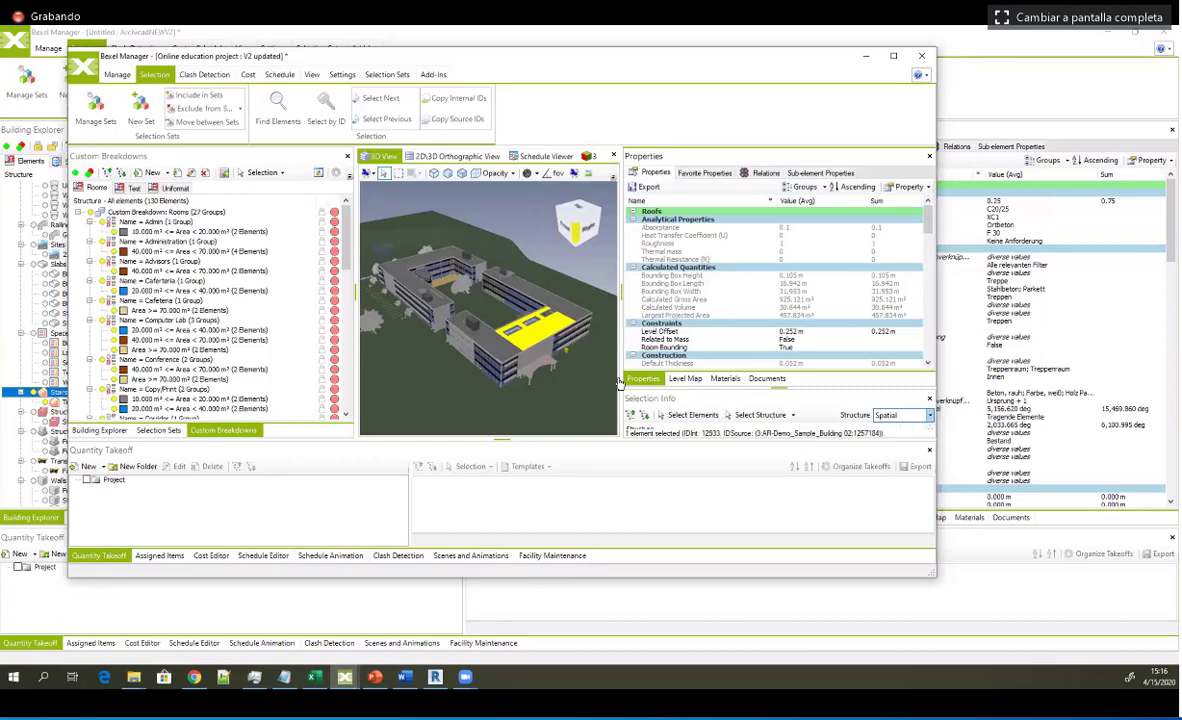
Step: Widen the 3D view and review the selected roof's constraint, construction and dimension properties, highlighting Related to Mass
left_click_drag(621, 383, 672, 383)
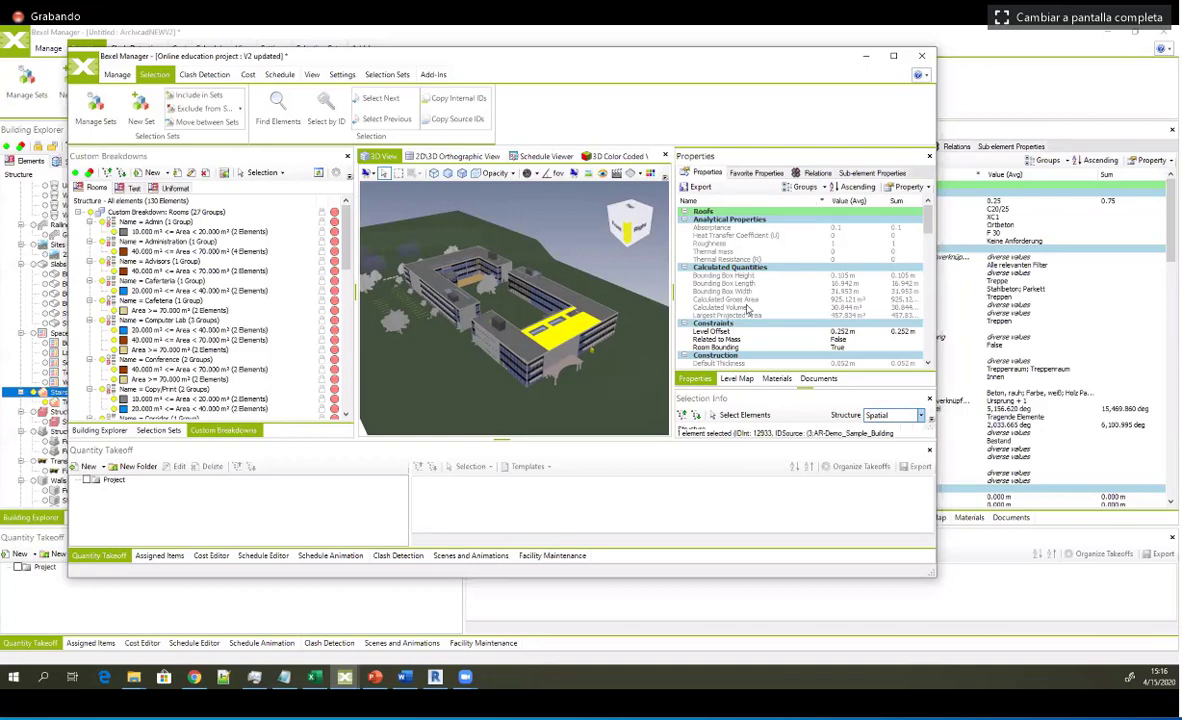
scroll(757, 304, "down", 2)
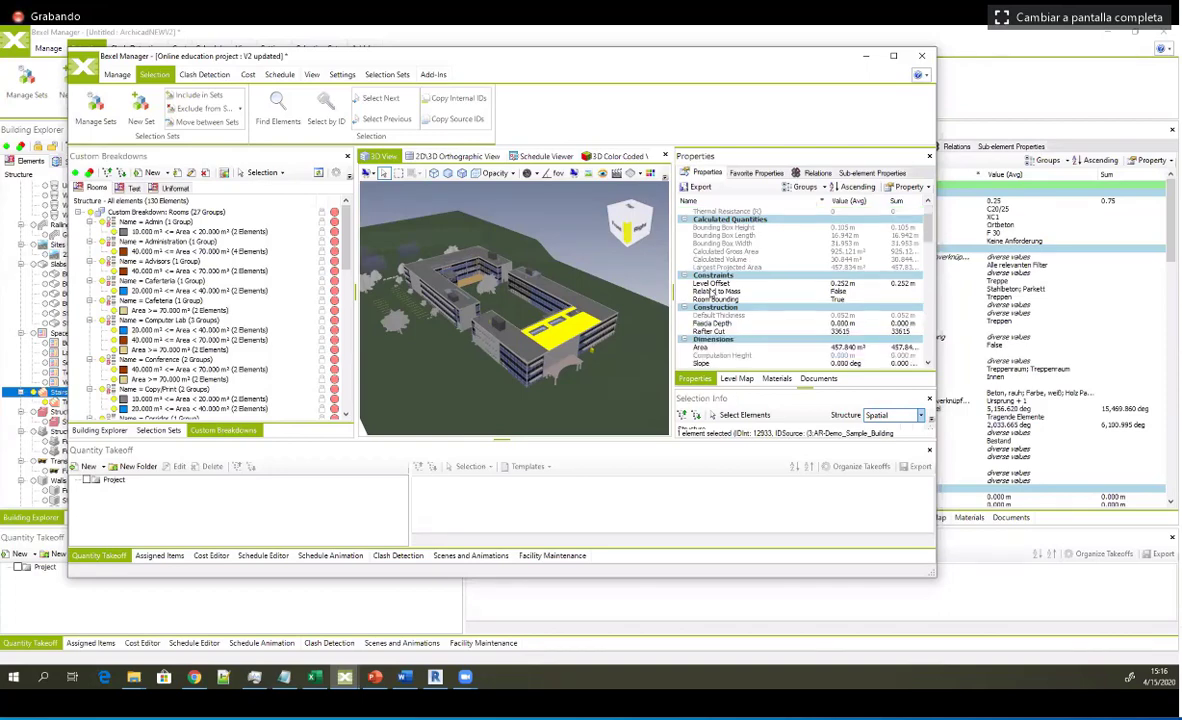
left_click(714, 291)
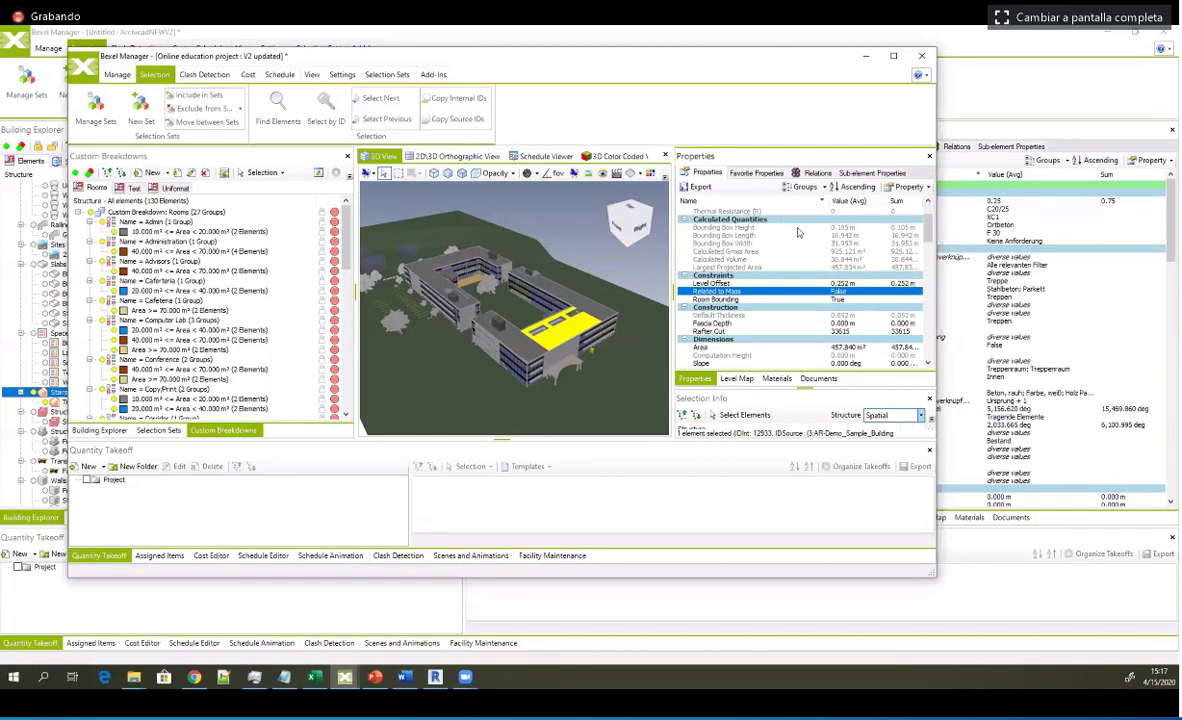
scroll(800, 260, "down", 3)
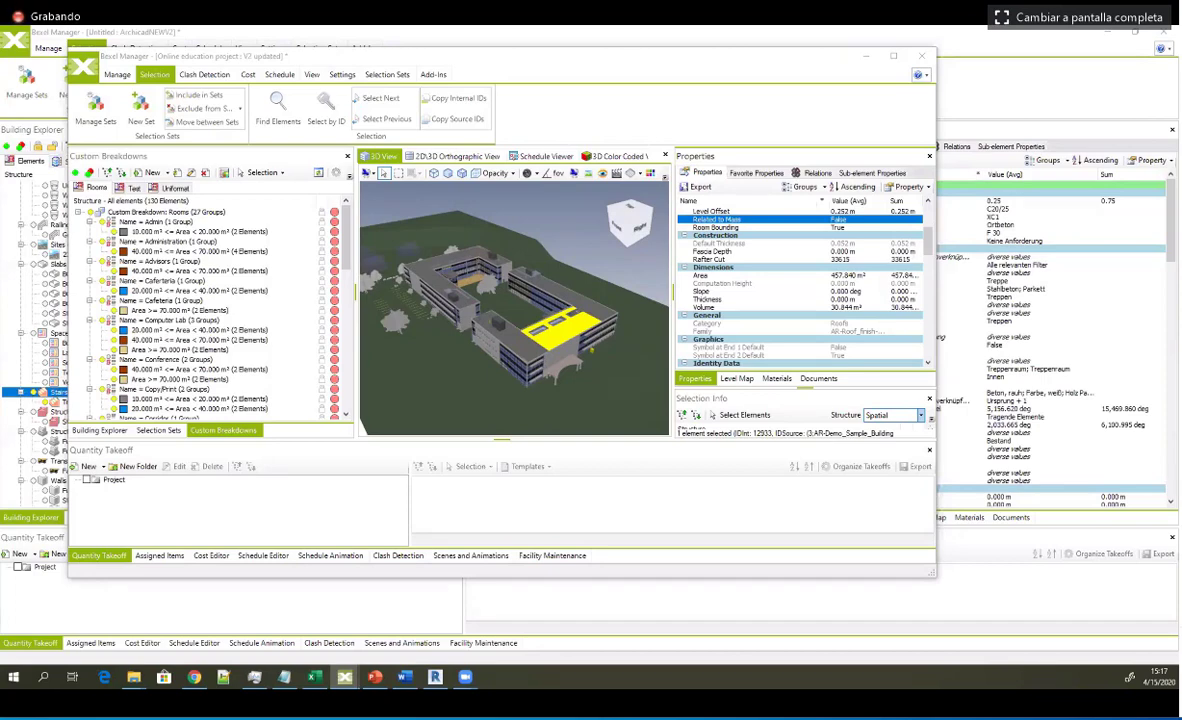
Step: Widen the custom breakdowns area and review the selected roof's identity data and other remaining properties
left_click(92, 431)
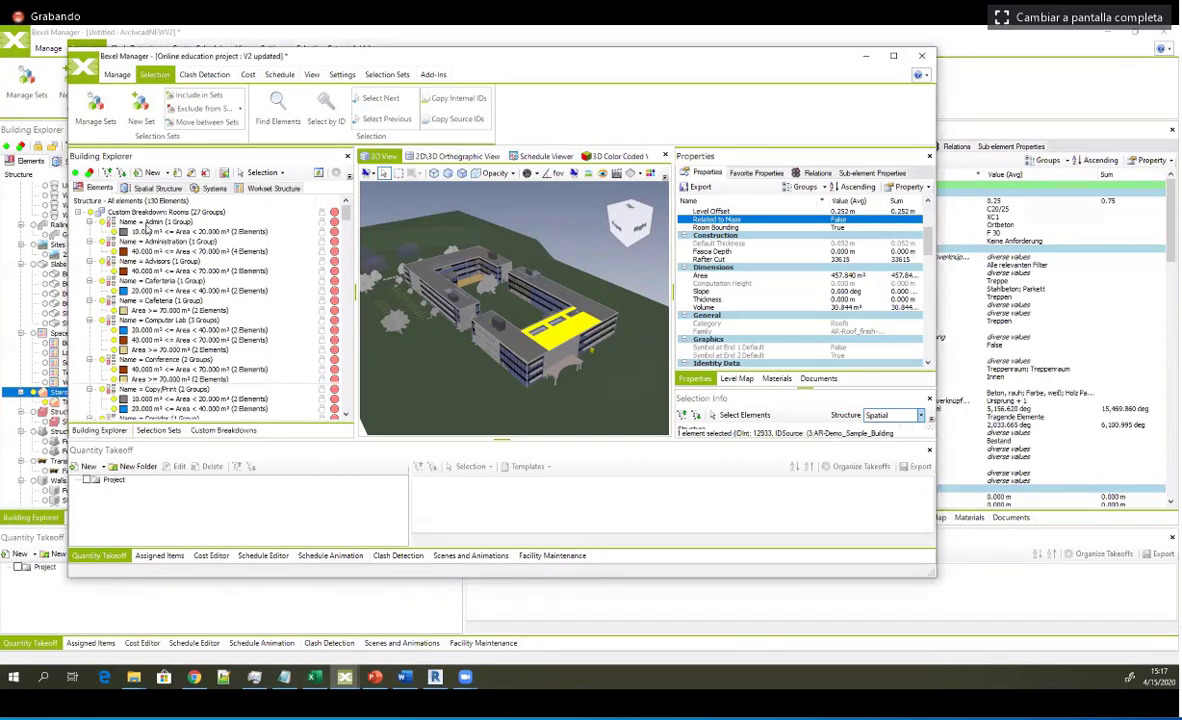
left_click(215, 430)
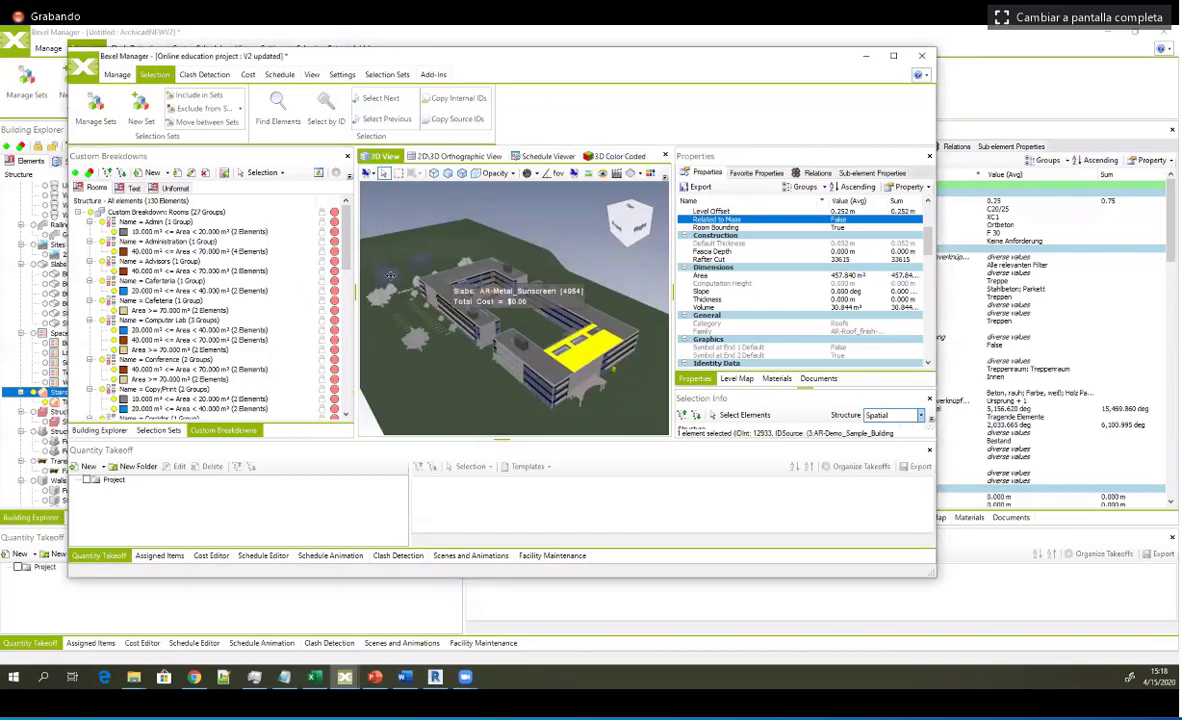
left_click_drag(356, 255, 398, 268)
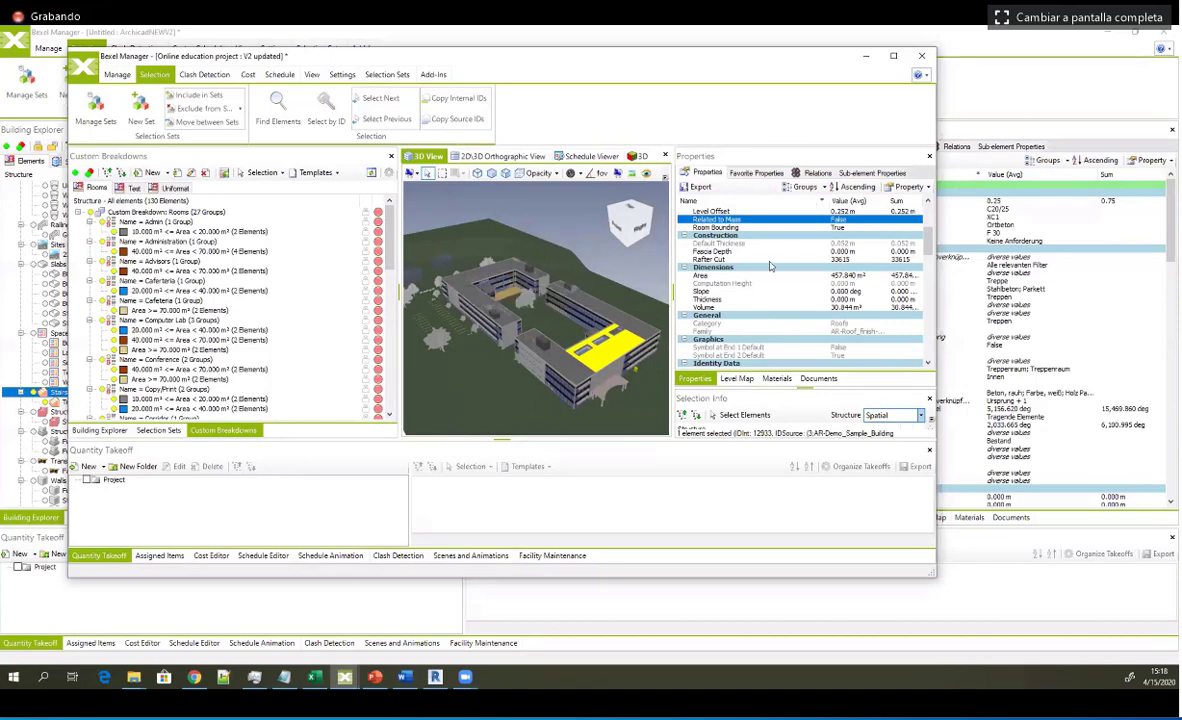
scroll(770, 299, "down", 3)
scroll(770, 299, "down", 5)
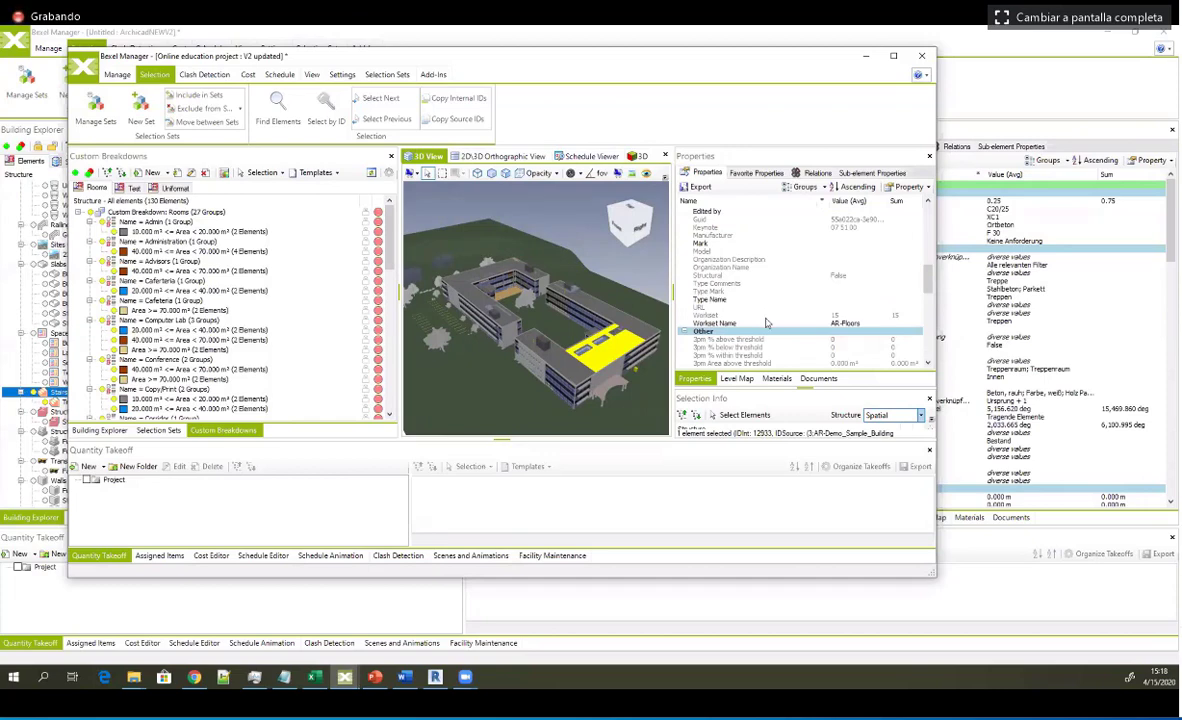
scroll(765, 314, "down", 4)
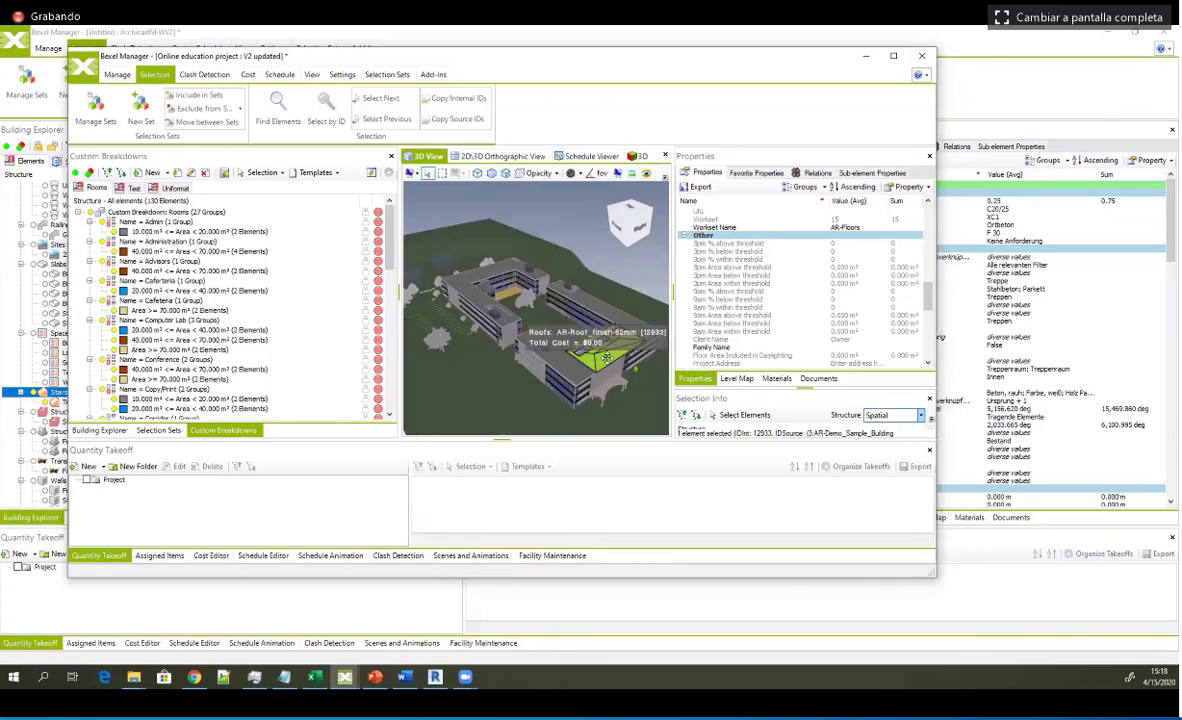
Step: Select the AR-Roof_finish-52mm roof again and enlarge the 3D view by narrowing the properties area
middle_click_drag(611, 352, 611, 369)
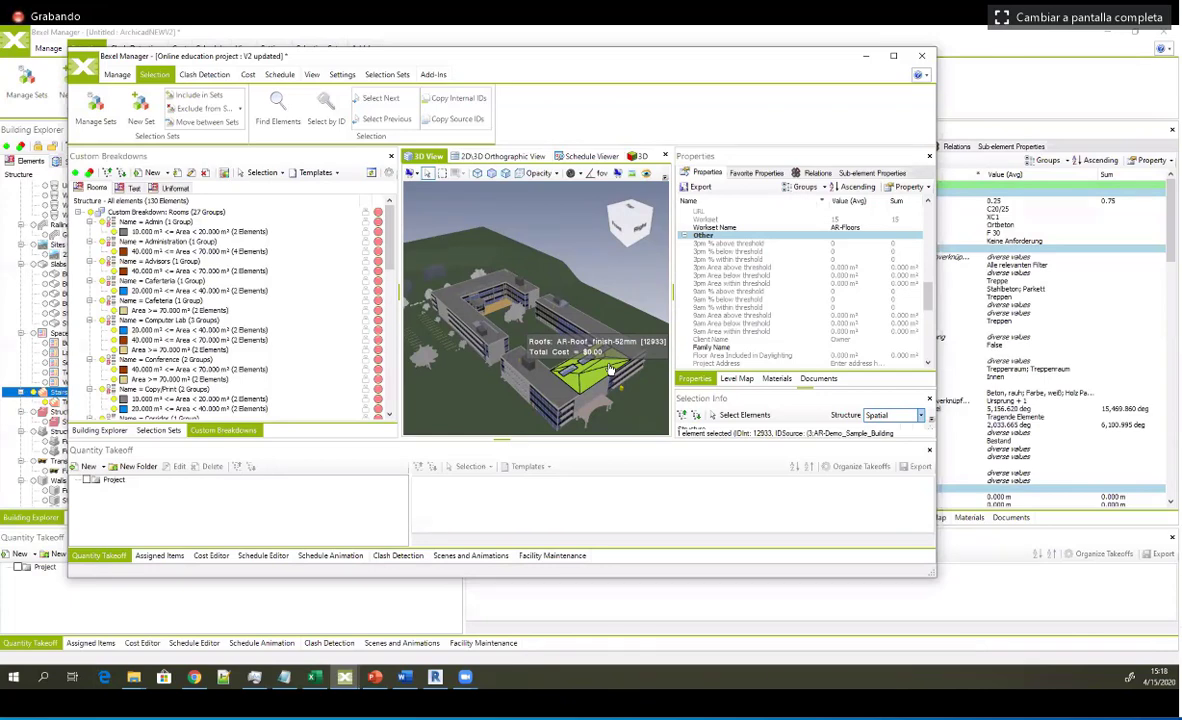
left_click(610, 370)
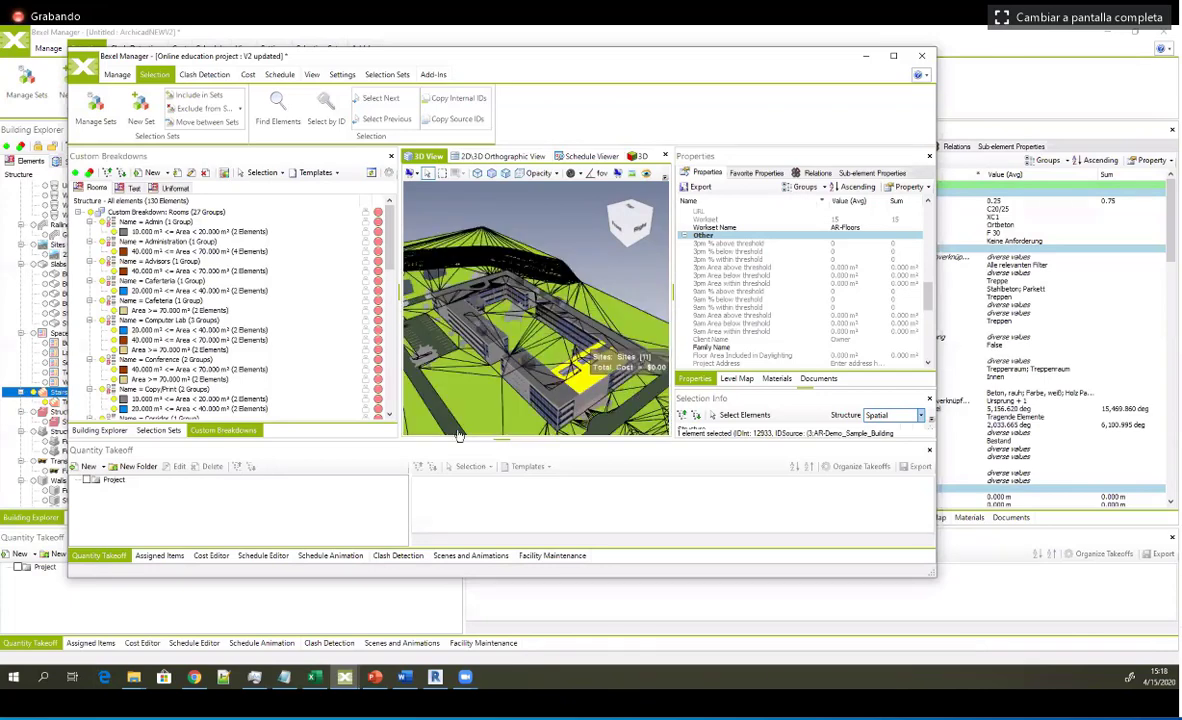
left_click(267, 334)
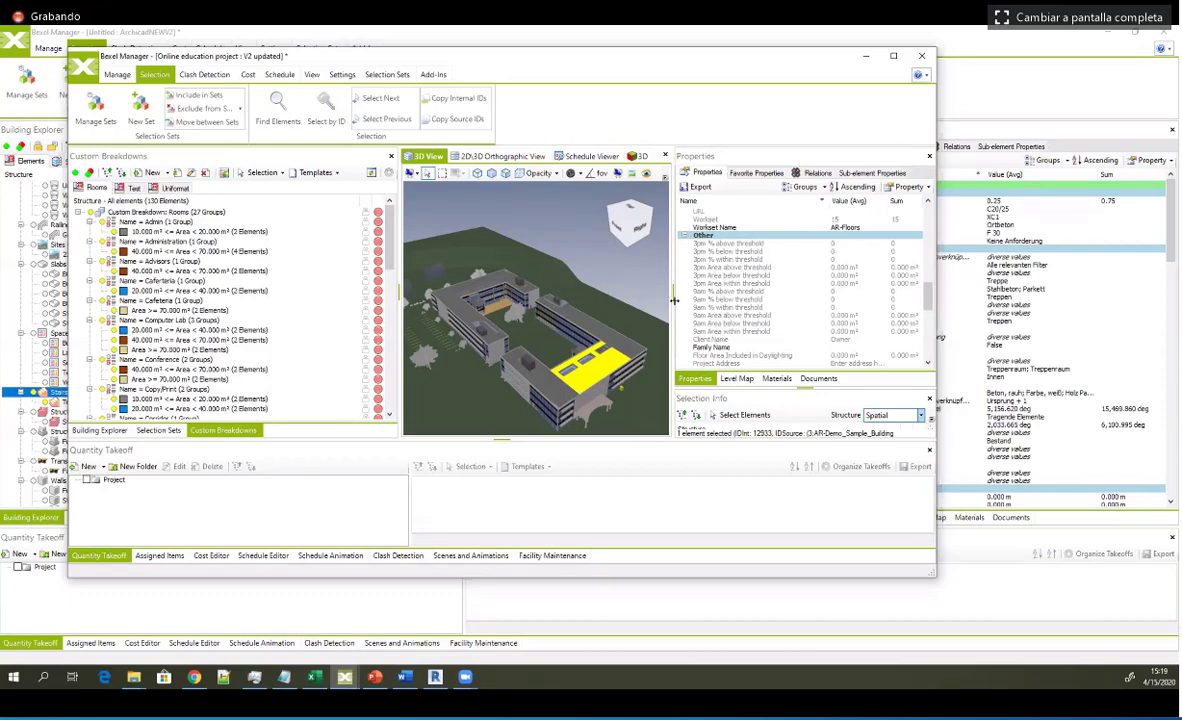
left_click_drag(674, 301, 731, 300)
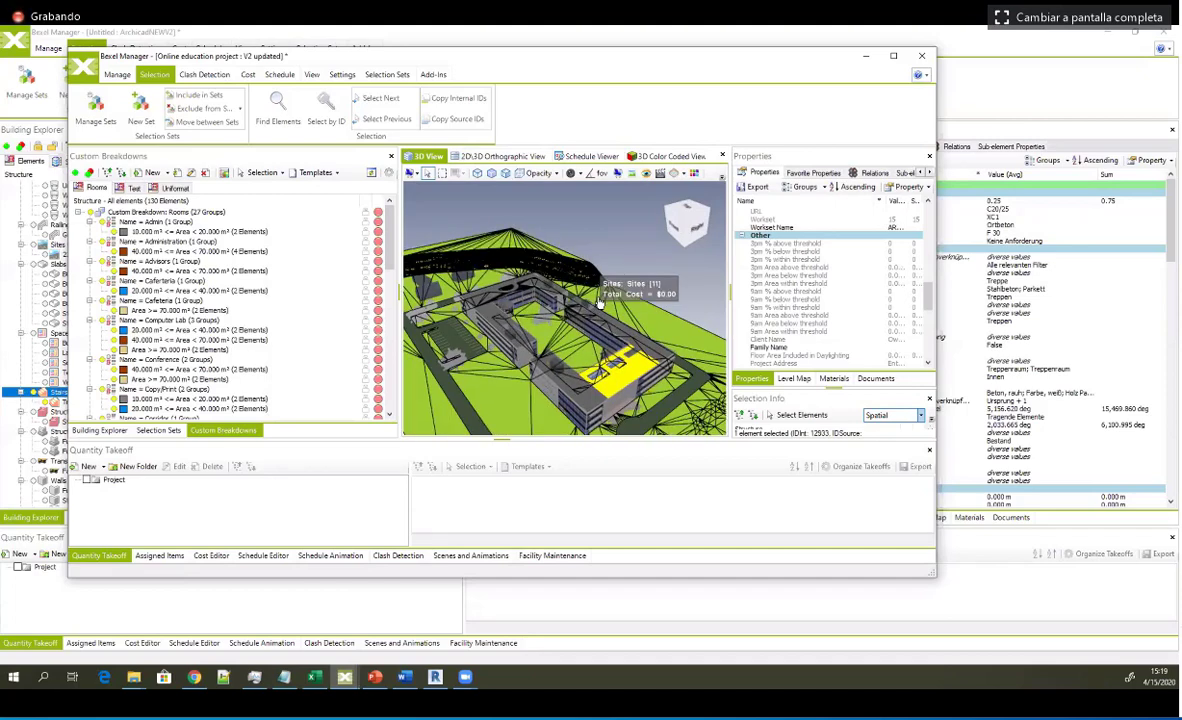
middle_click_drag(530, 280, 465, 256)
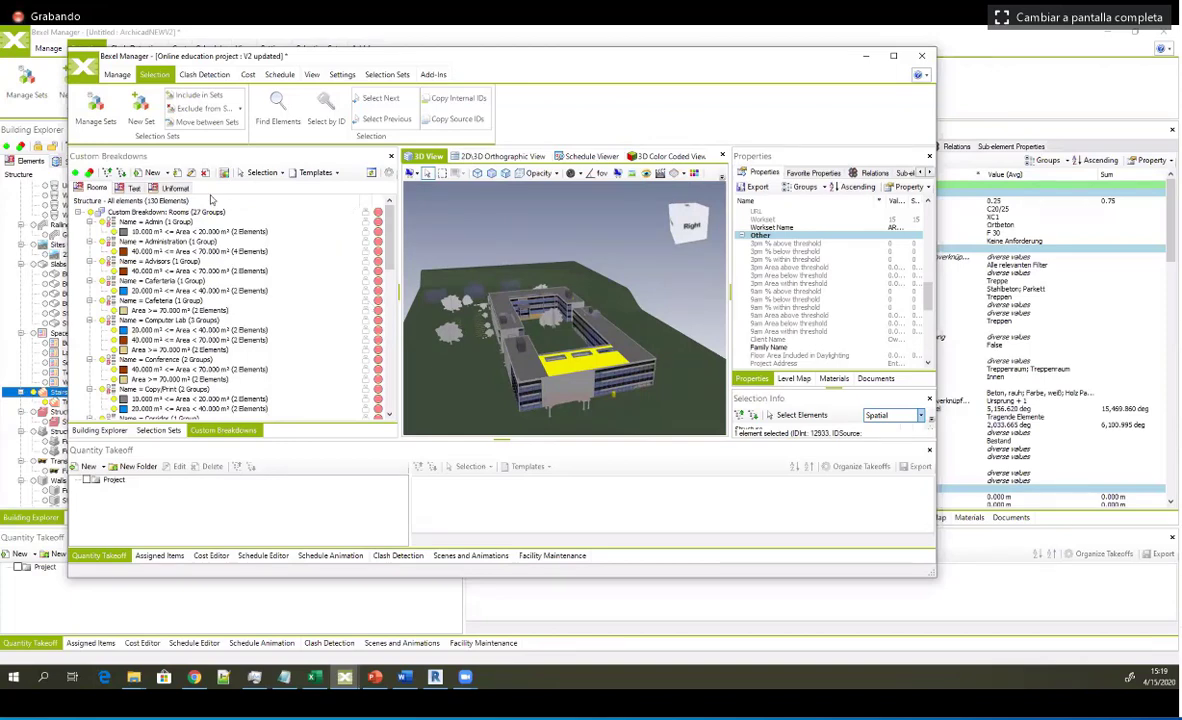
Step: Show the project's spatial structure and select all elements of Building 01
left_click(99, 430)
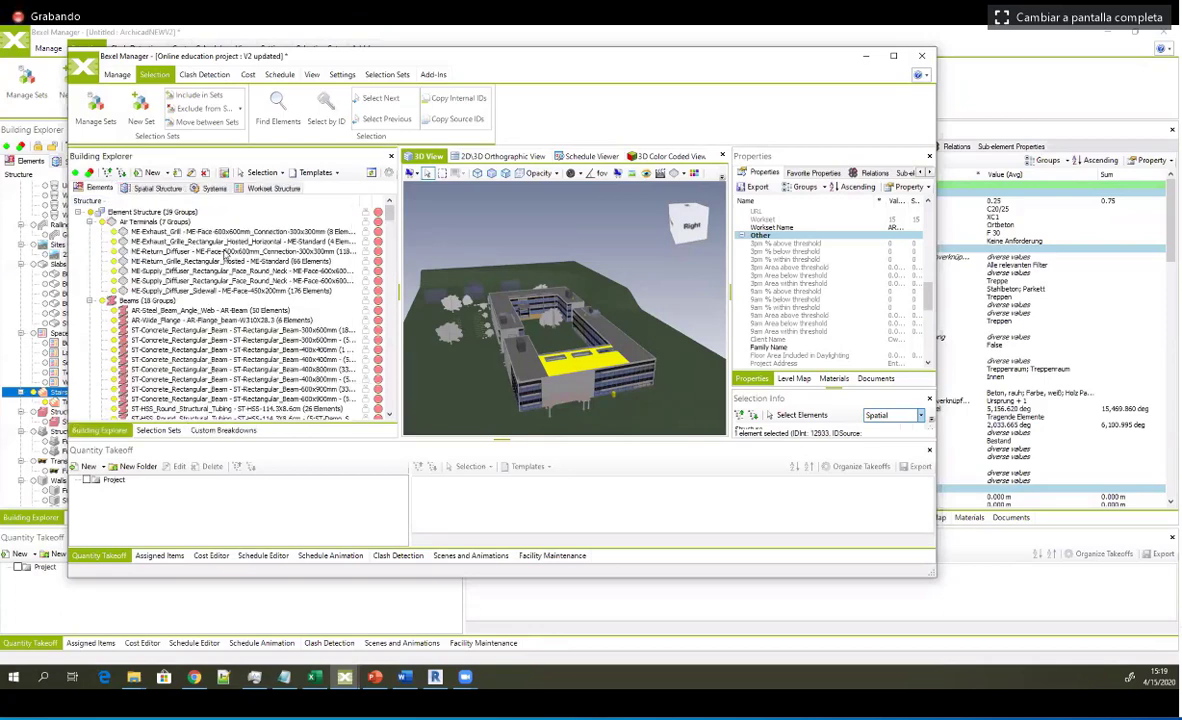
left_click(160, 188)
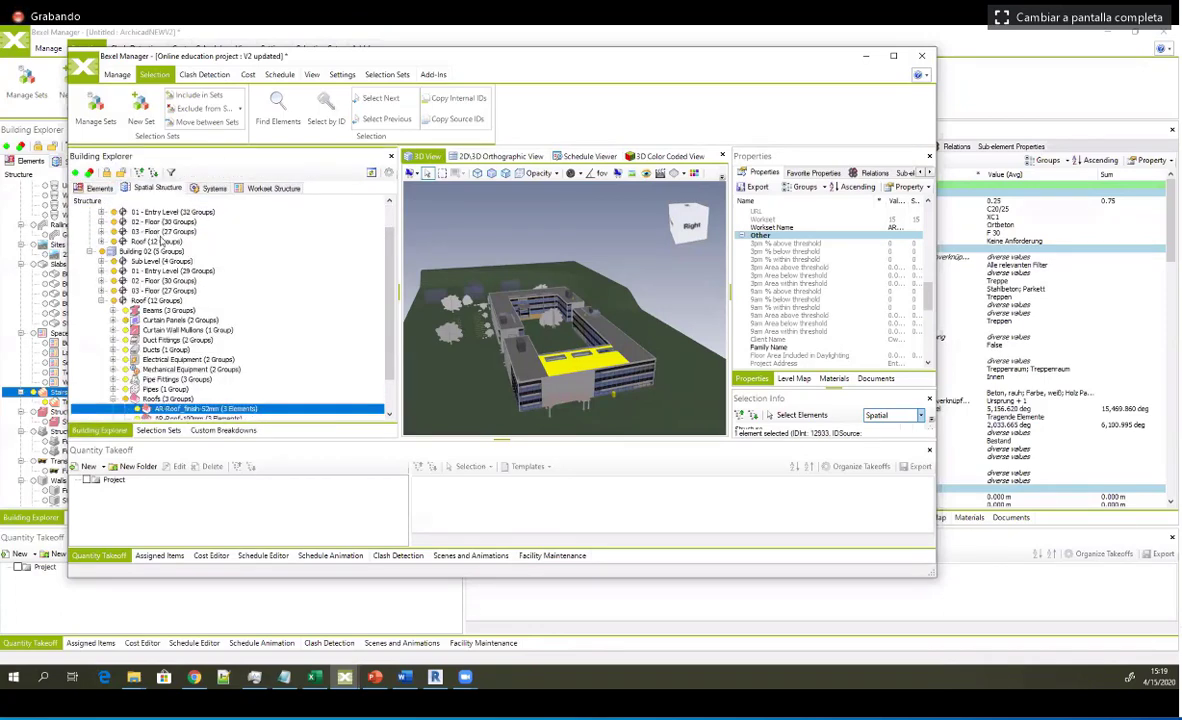
scroll(160, 240, "up", 1)
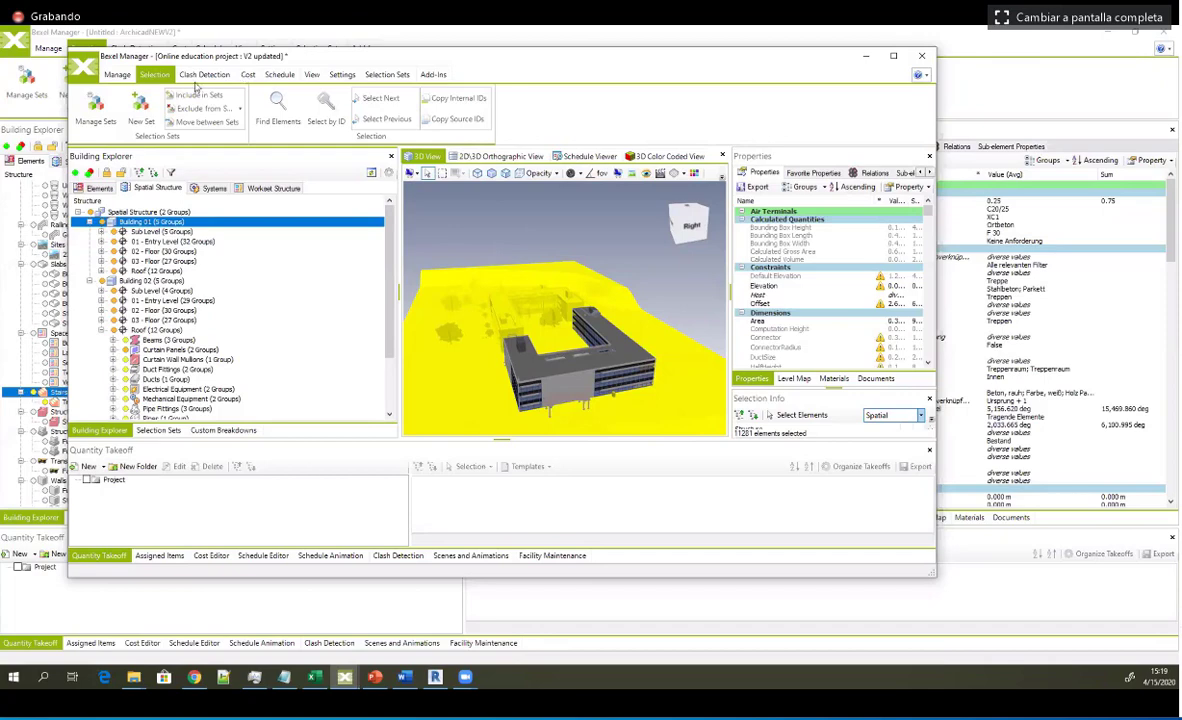
scroll(600, 128, "up", 1)
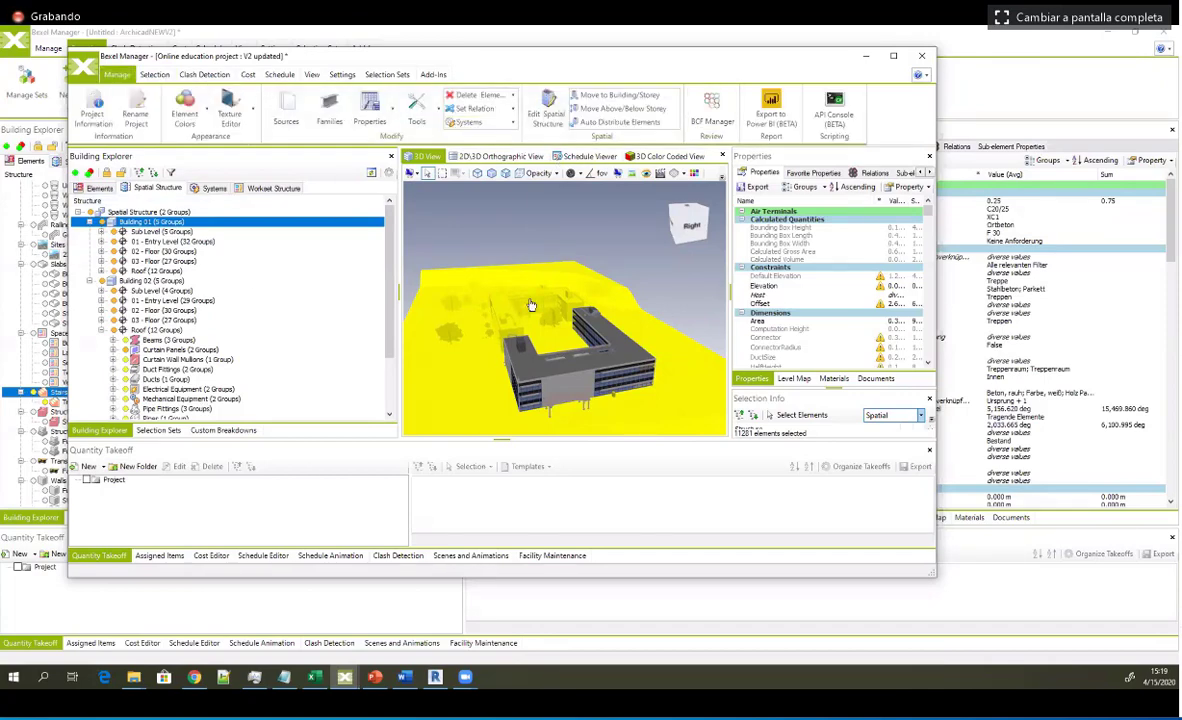
Step: Rename Building 01 as Tunnel in the spatial structure and close the structure editing
left_click(548, 110)
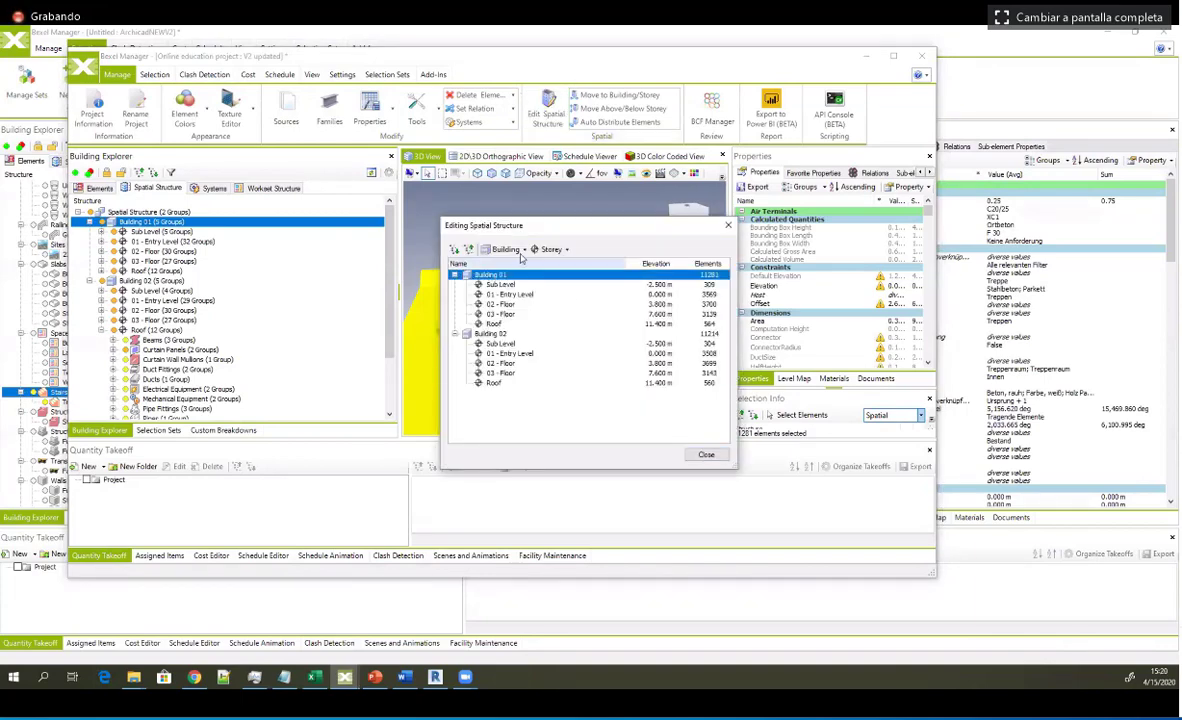
left_click(506, 249)
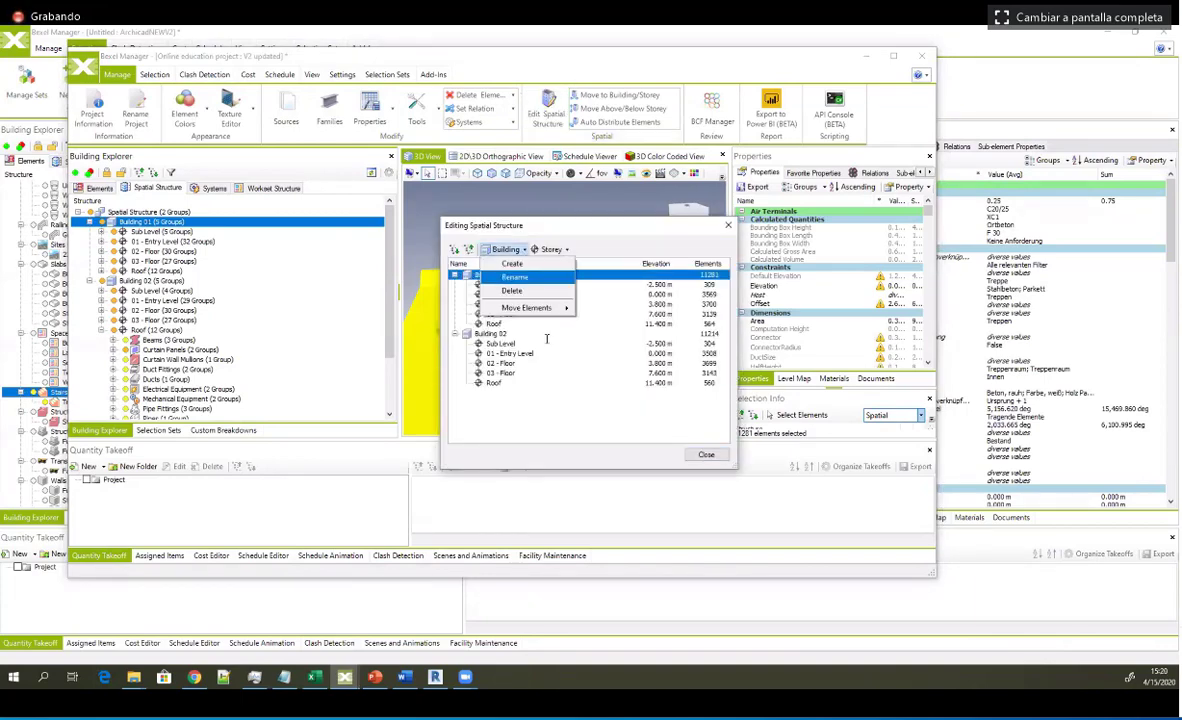
left_click(516, 277)
type("Tunnel")
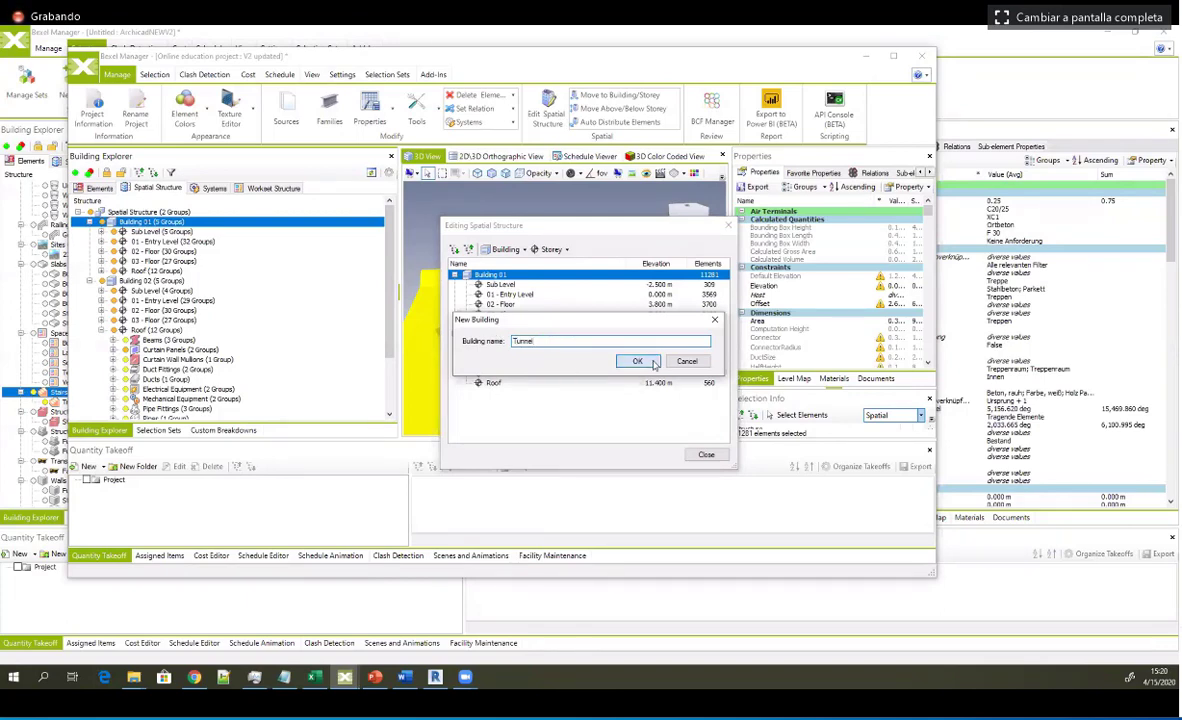
left_click(637, 361)
left_click(706, 454)
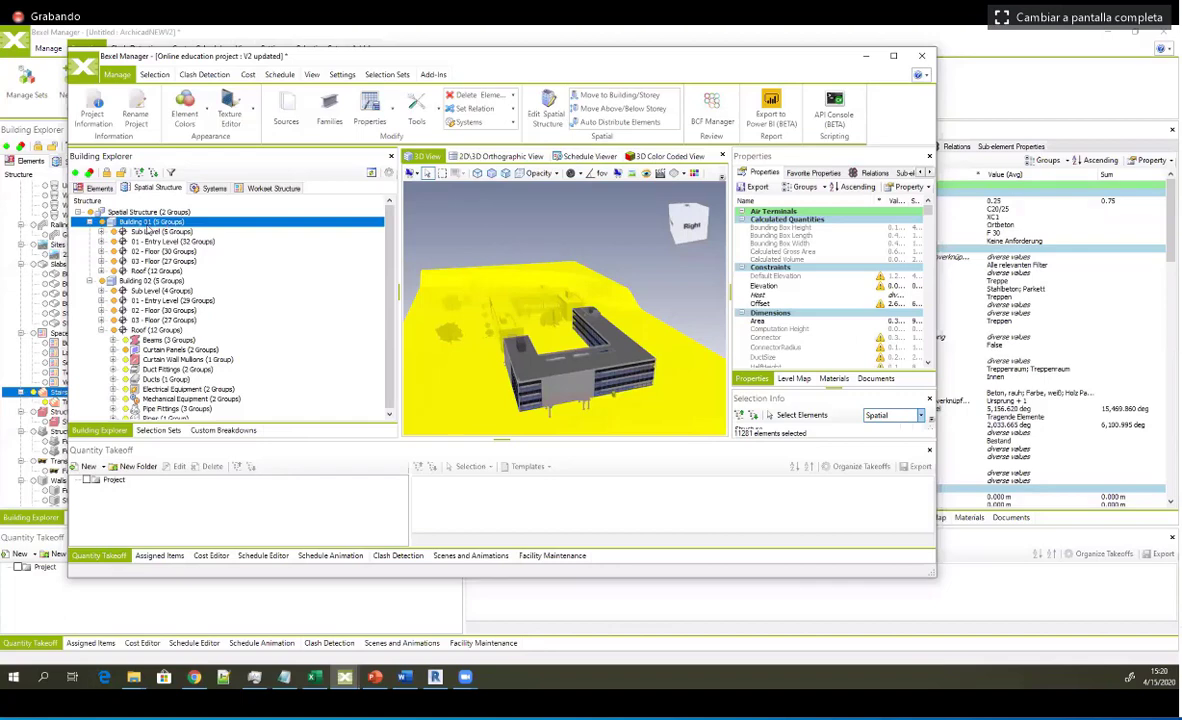
Step: Select the Tunnel building in the spatial structure and view it from the back of the model
left_click(135, 281)
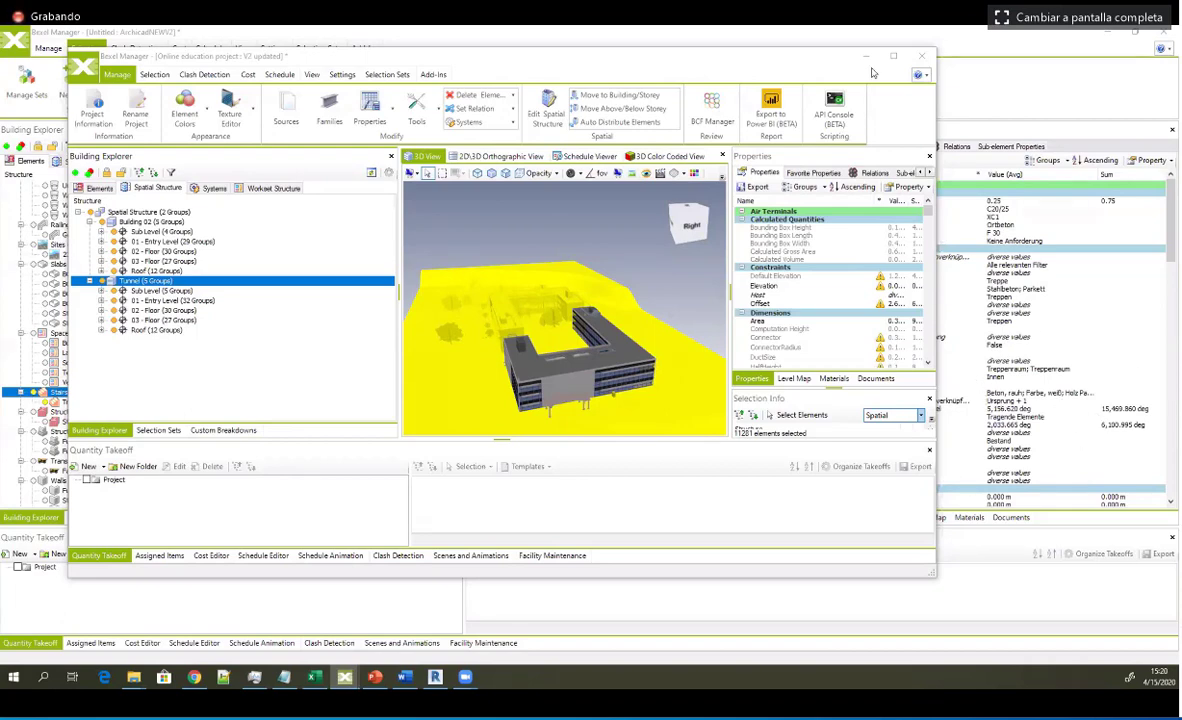
left_click_drag(527, 395, 783, 326)
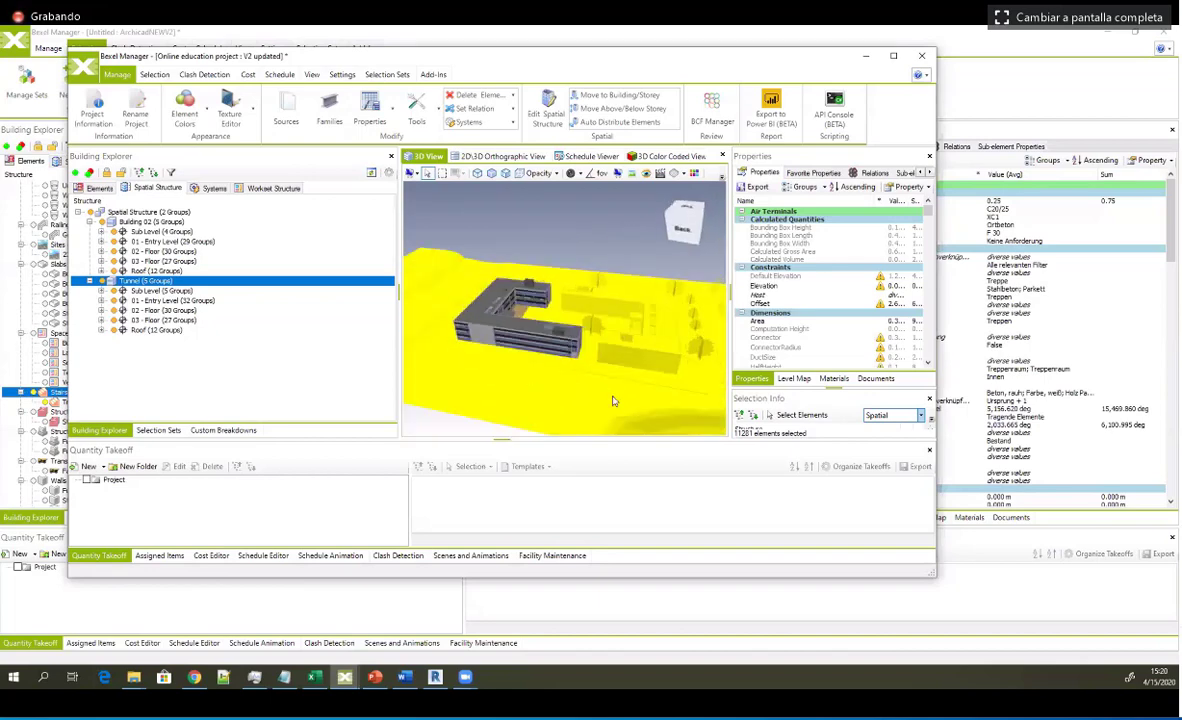
left_click_drag(615, 401, 501, 306)
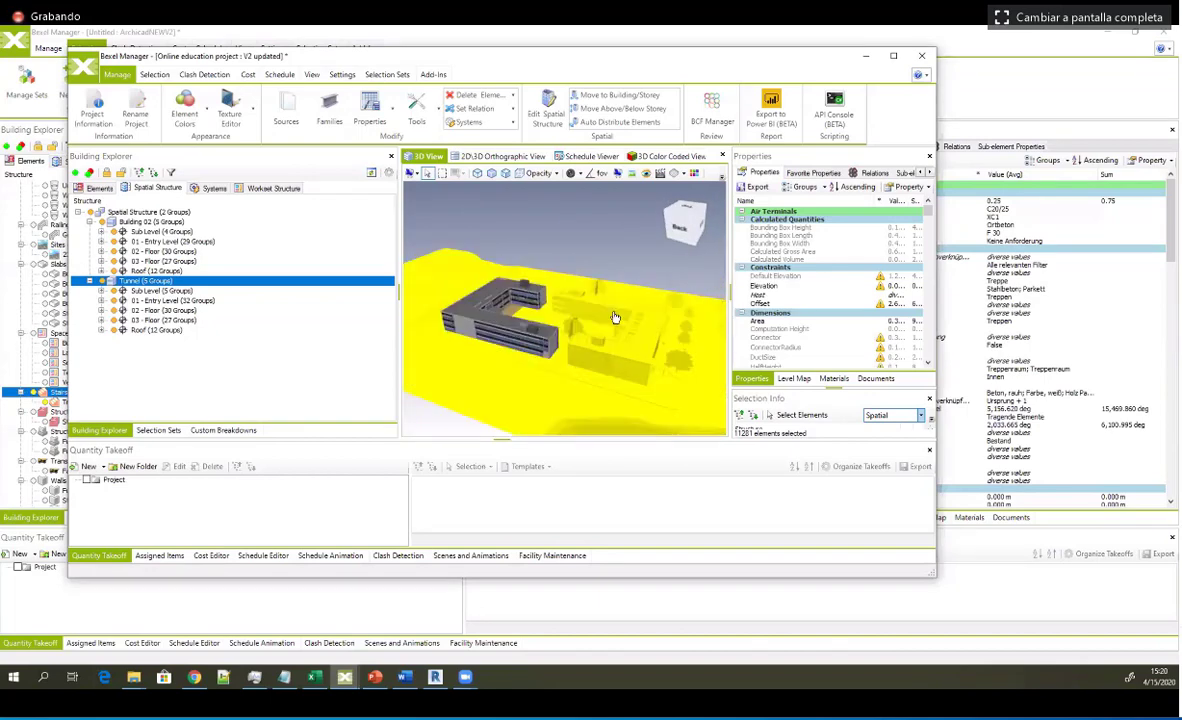